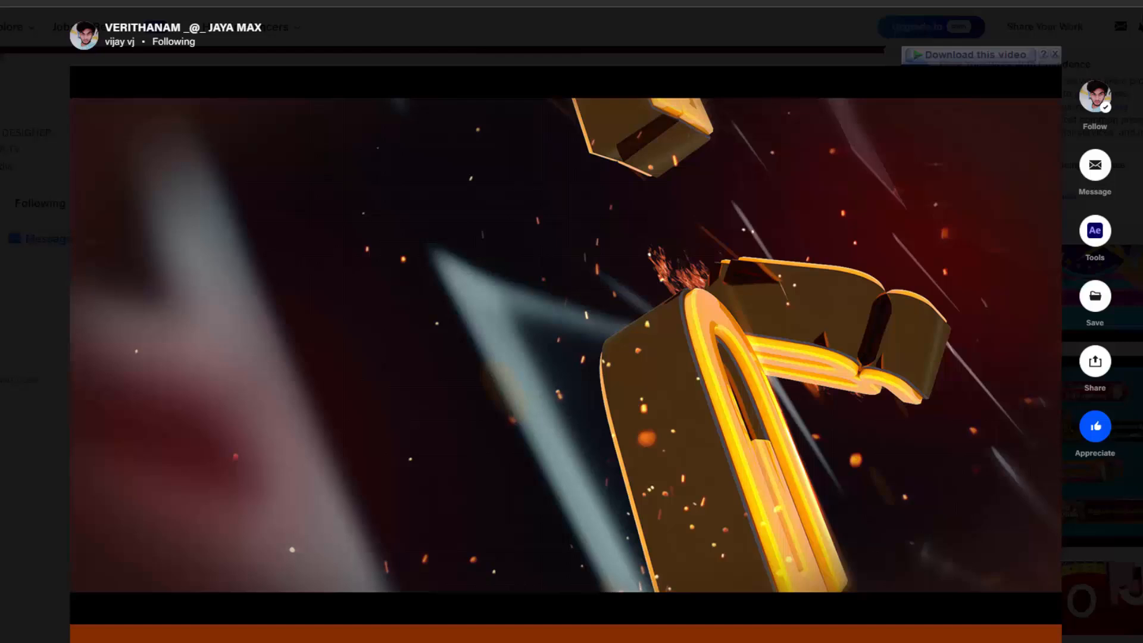
- Look through the title-animation project's frames for the design of the Tamil lettering
{"action": "mouse_move", "coordinate": [650, 408]}
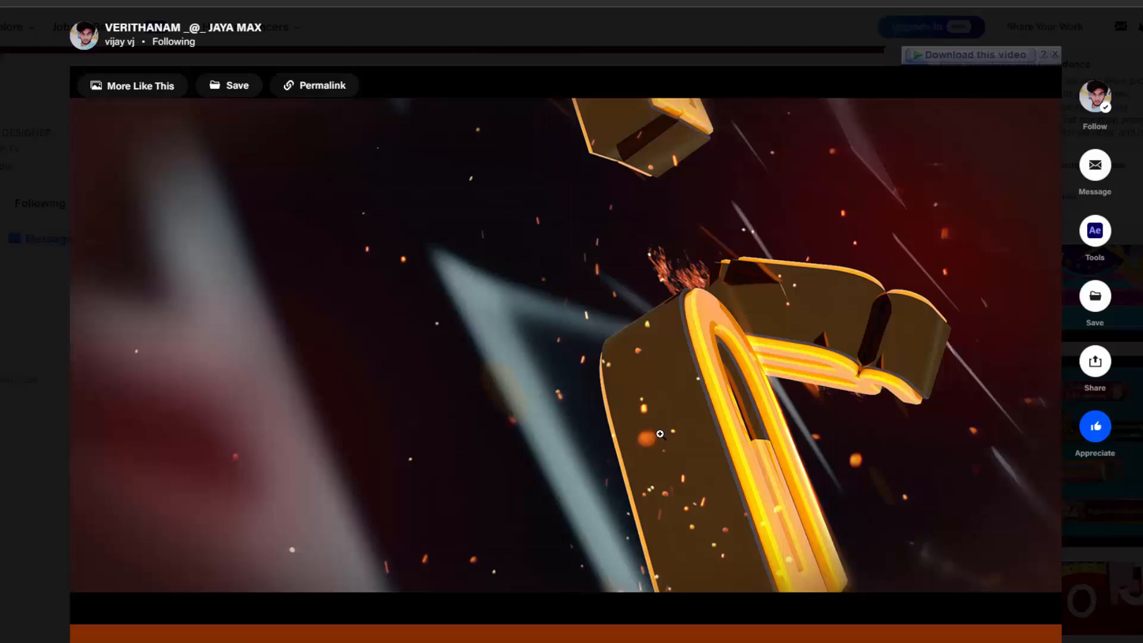
{"action": "scroll", "coordinate": [659, 434], "scroll_direction": "down", "scroll_amount": 10}
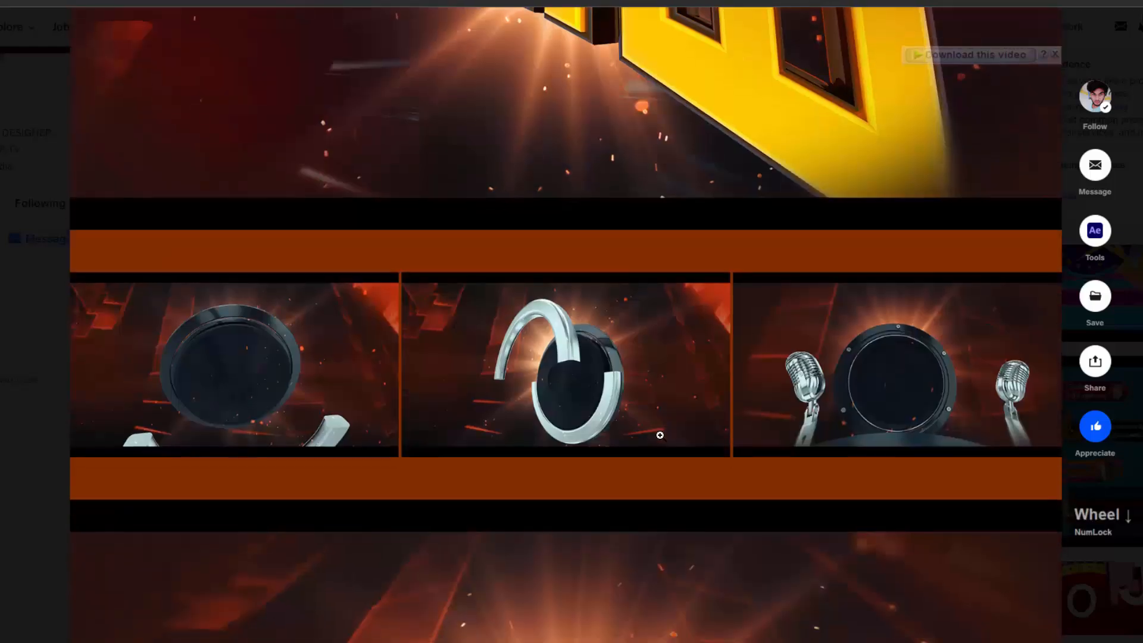
{"action": "scroll", "coordinate": [659, 435], "scroll_direction": "down", "scroll_amount": 10}
{"action": "scroll", "coordinate": [646, 387], "scroll_direction": "down", "scroll_amount": 3}
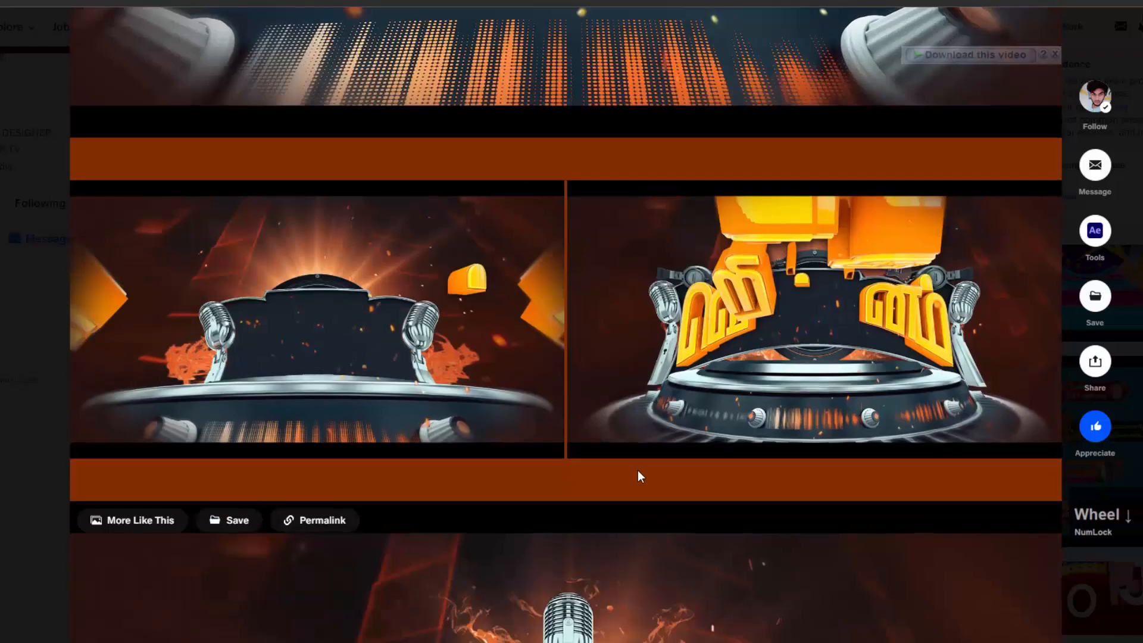
{"action": "scroll", "coordinate": [684, 495], "scroll_direction": "down", "scroll_amount": 3}
{"action": "scroll", "coordinate": [684, 495], "scroll_direction": "down", "scroll_amount": 3}
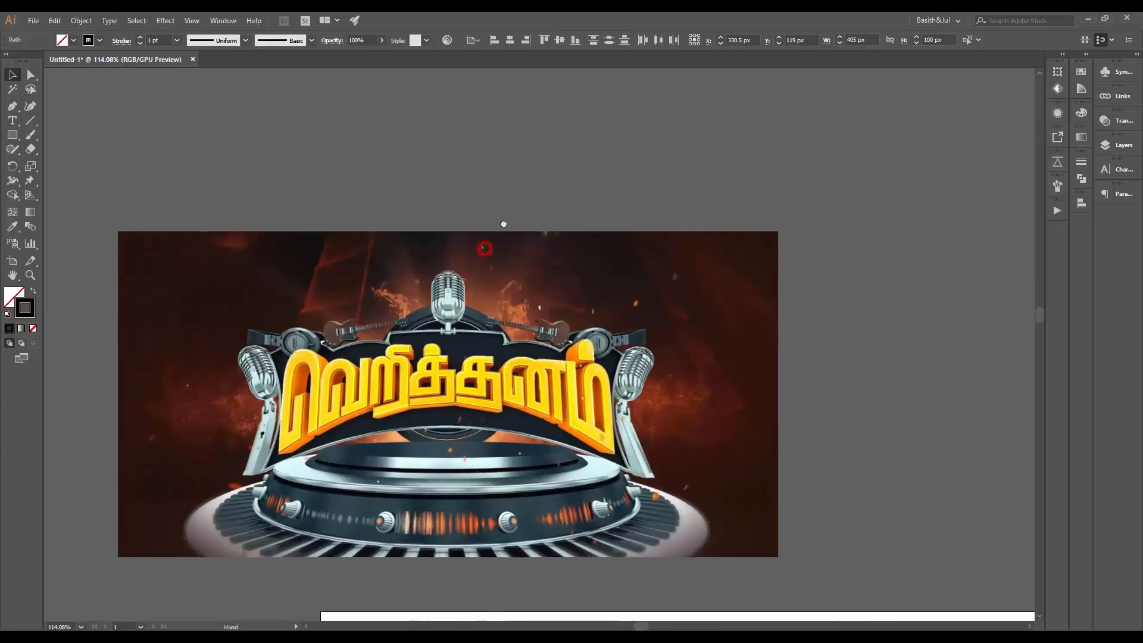
- Draw the title's first character above the reference image with the Pen tool: a straight-sided arch about 80 px wide whose left foot hooks inward and up
{"action": "left_click_drag", "start_coordinate": [504, 223], "coordinate": [538, 280]}
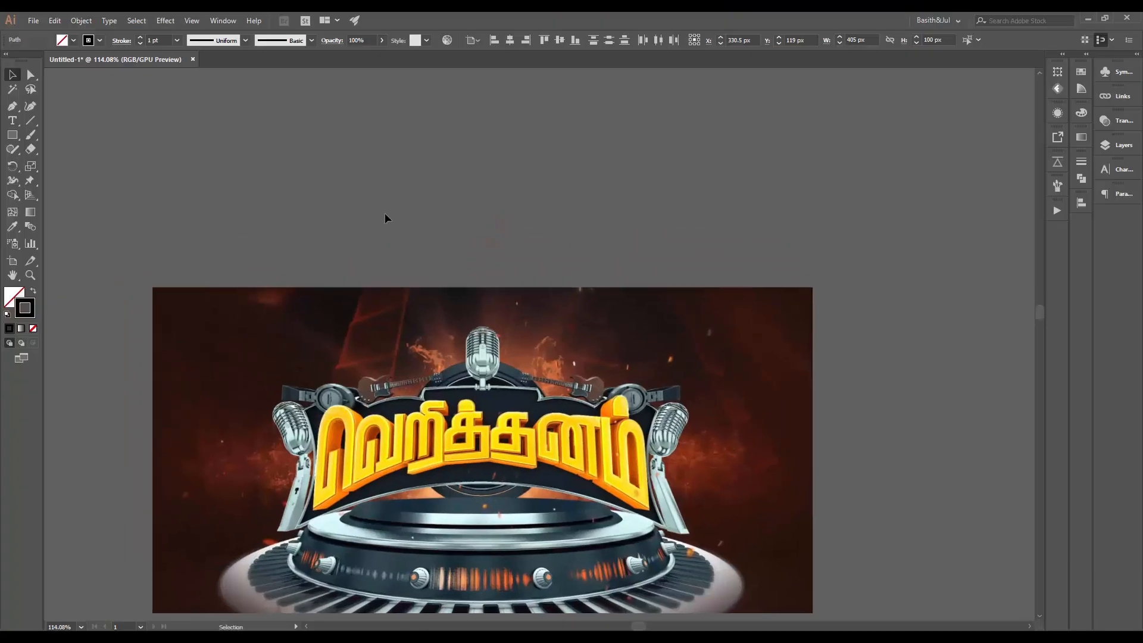
{"action": "key", "text": "p"}
{"action": "left_click", "coordinate": [326, 227]}
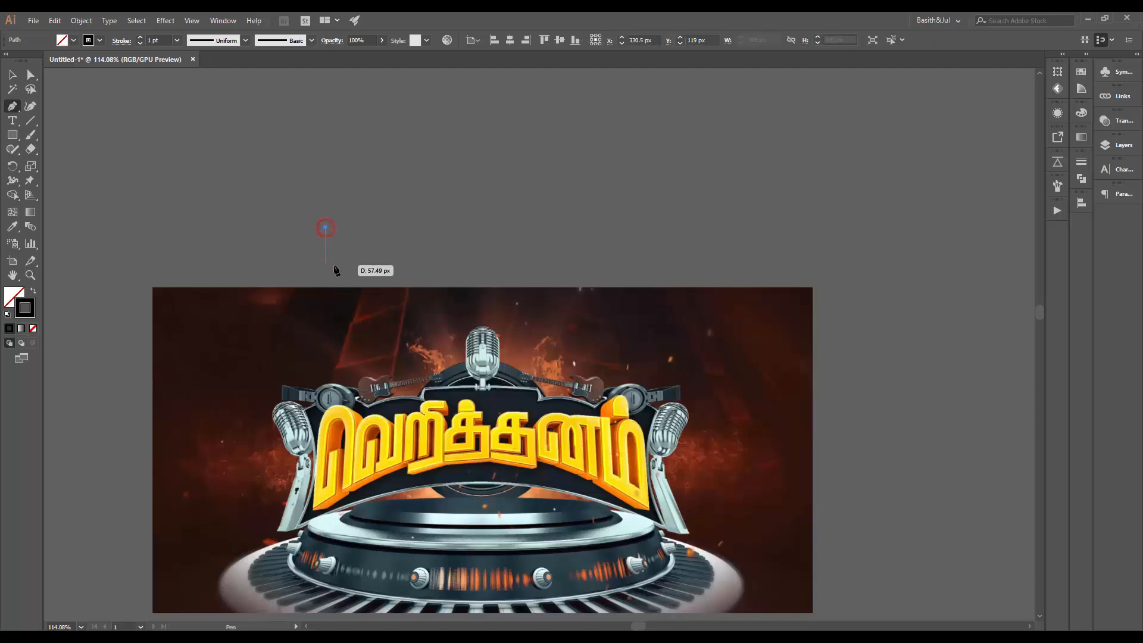
{"action": "left_click", "coordinate": [326, 266], "text": "shift"}
{"action": "left_click", "coordinate": [296, 265], "text": "shift"}
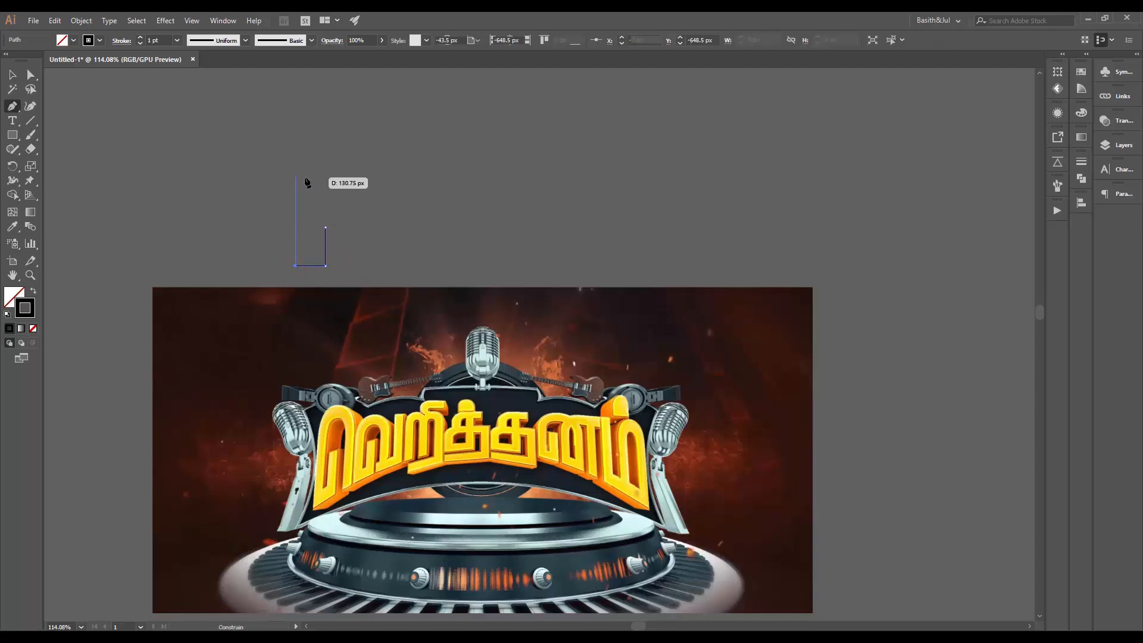
{"action": "left_click", "coordinate": [304, 178], "text": "shift"}
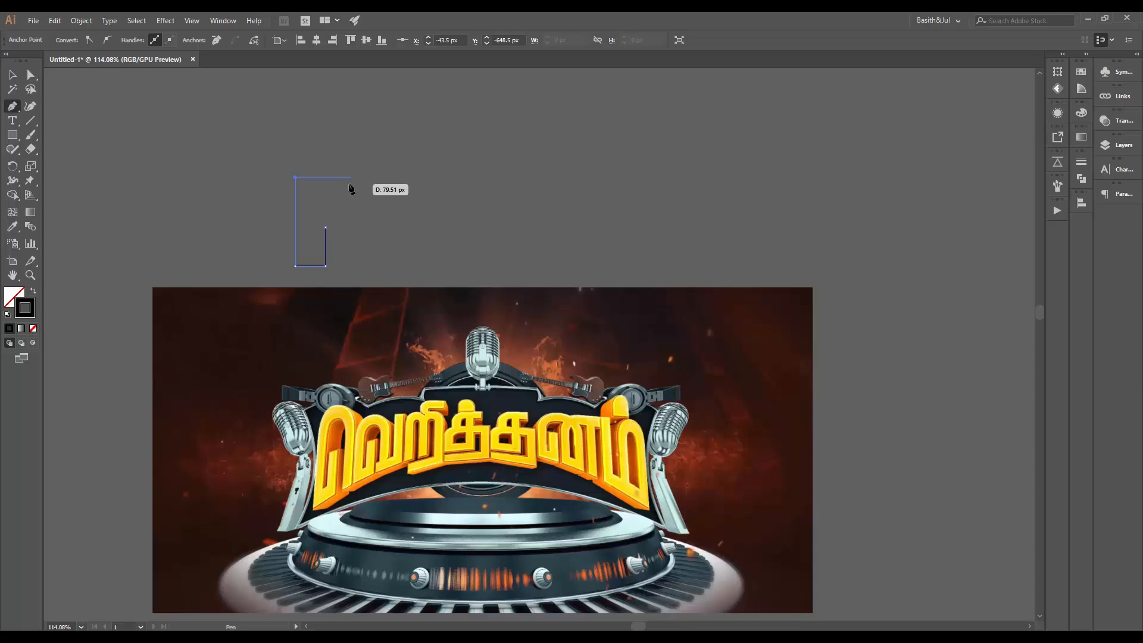
{"action": "left_click", "coordinate": [350, 185], "text": "shift"}
{"action": "left_click", "coordinate": [341, 265], "text": "shift"}
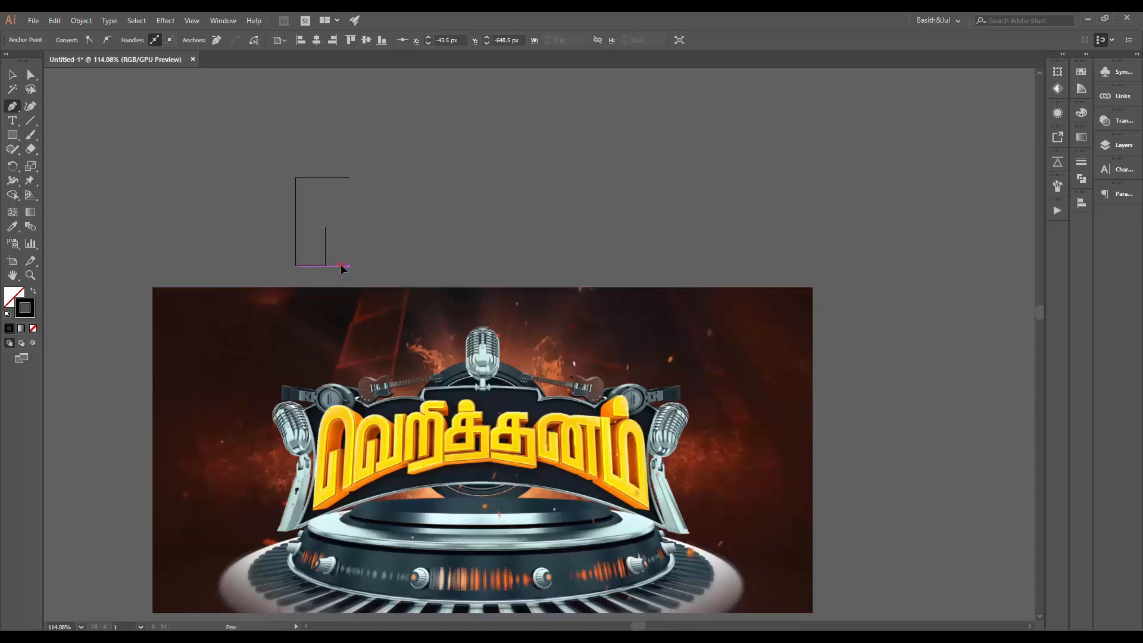
{"action": "left_click", "coordinate": [399, 225], "text": "ctrl"}
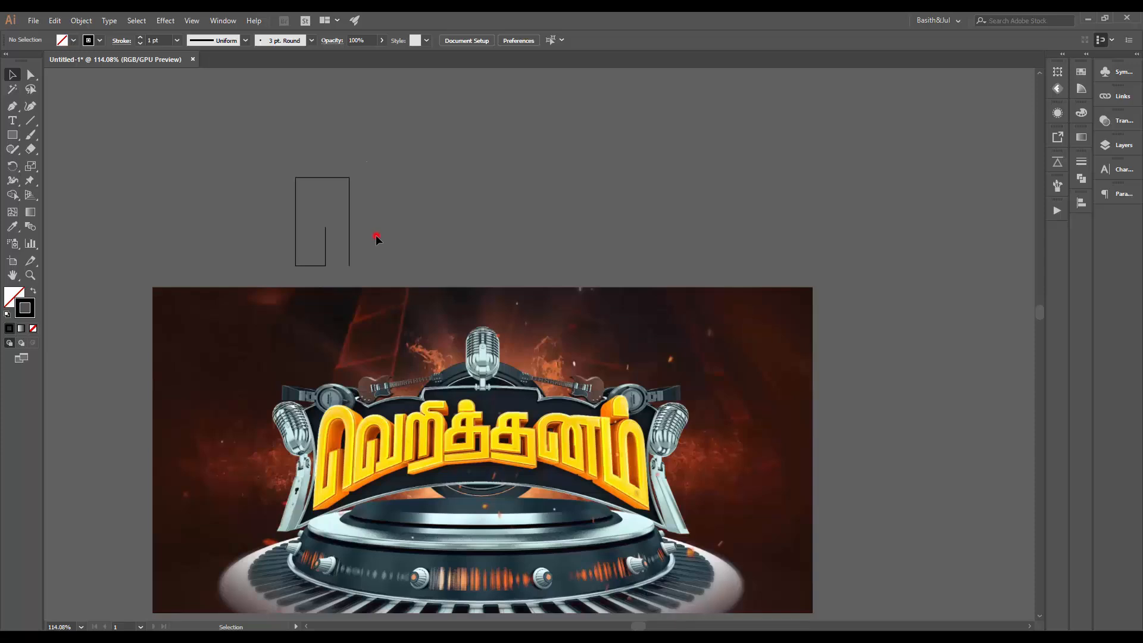
- Draw a smaller straight-sided arch about 114 px tall beside the first character, with its left foot hooked inward and up
{"action": "key", "text": "p"}
{"action": "left_click", "coordinate": [374, 232]}
{"action": "left_click", "coordinate": [375, 265]}
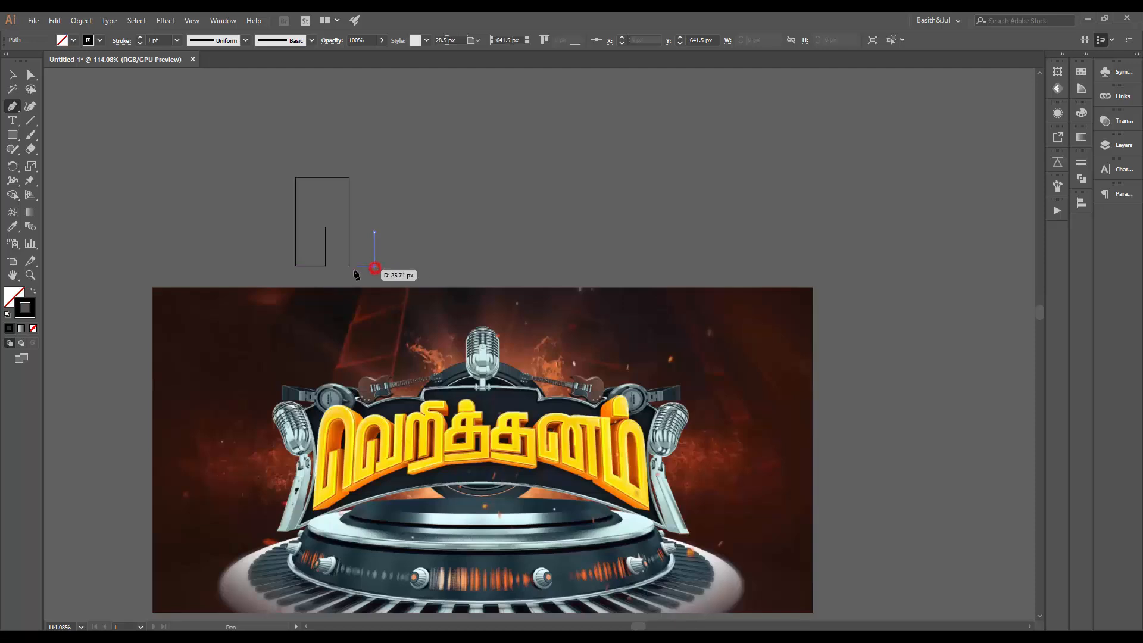
{"action": "left_click", "coordinate": [353, 265]}
{"action": "left_click", "coordinate": [357, 189], "text": "shift"}
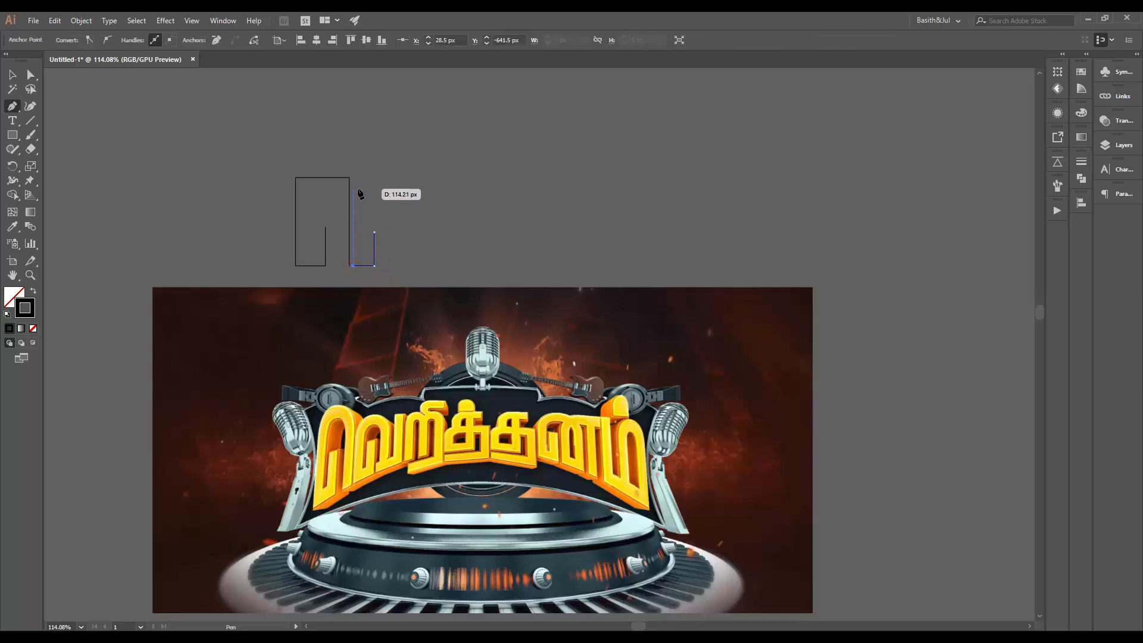
{"action": "left_click", "coordinate": [394, 190], "text": "shift"}
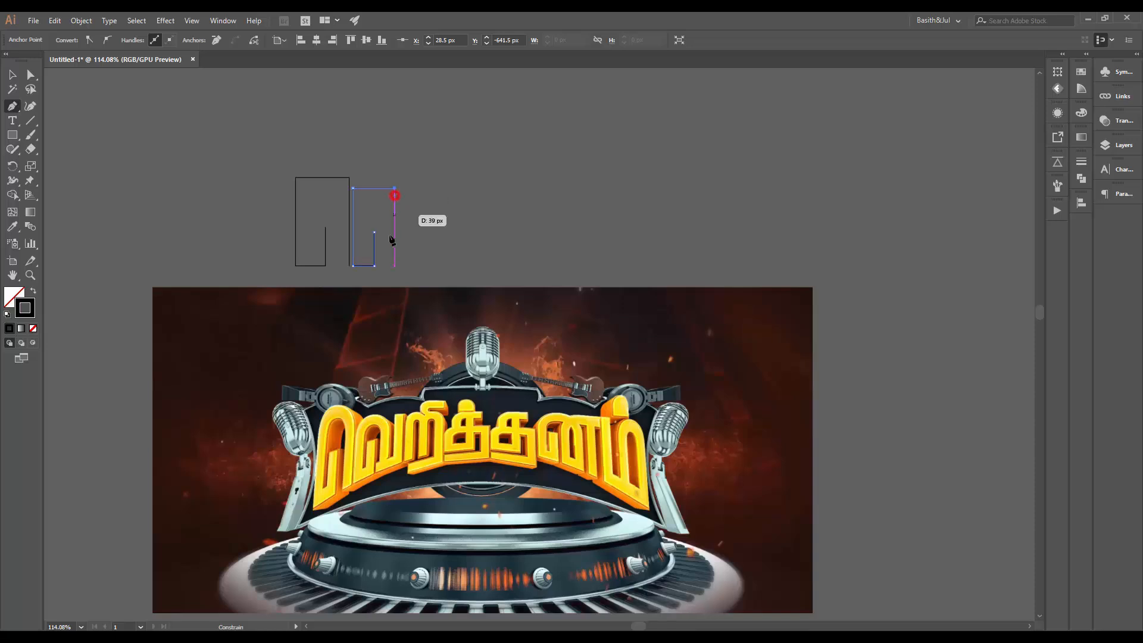
{"action": "left_click", "coordinate": [387, 265], "text": "shift"}
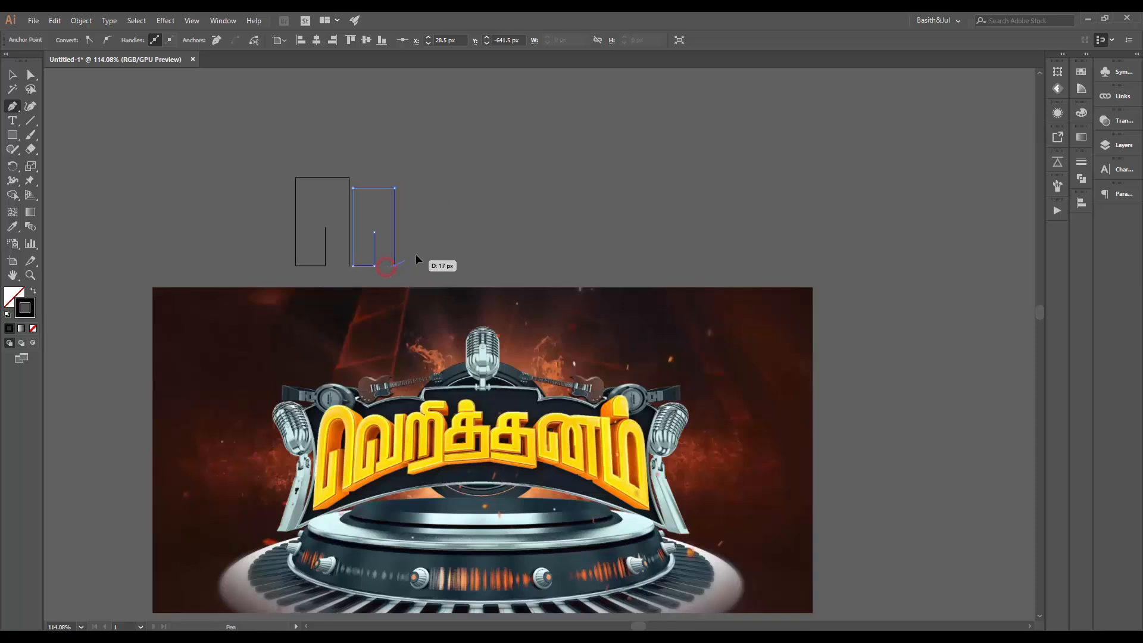
{"action": "left_click", "coordinate": [437, 245], "text": "ctrl"}
- Finish the second letter with an L-shaped path: a baseline stroke crossing the arch's right foot and an upright stem reaching the arch's height
{"action": "left_click_drag", "start_coordinate": [443, 247], "coordinate": [429, 248]}
{"action": "key", "text": "p"}
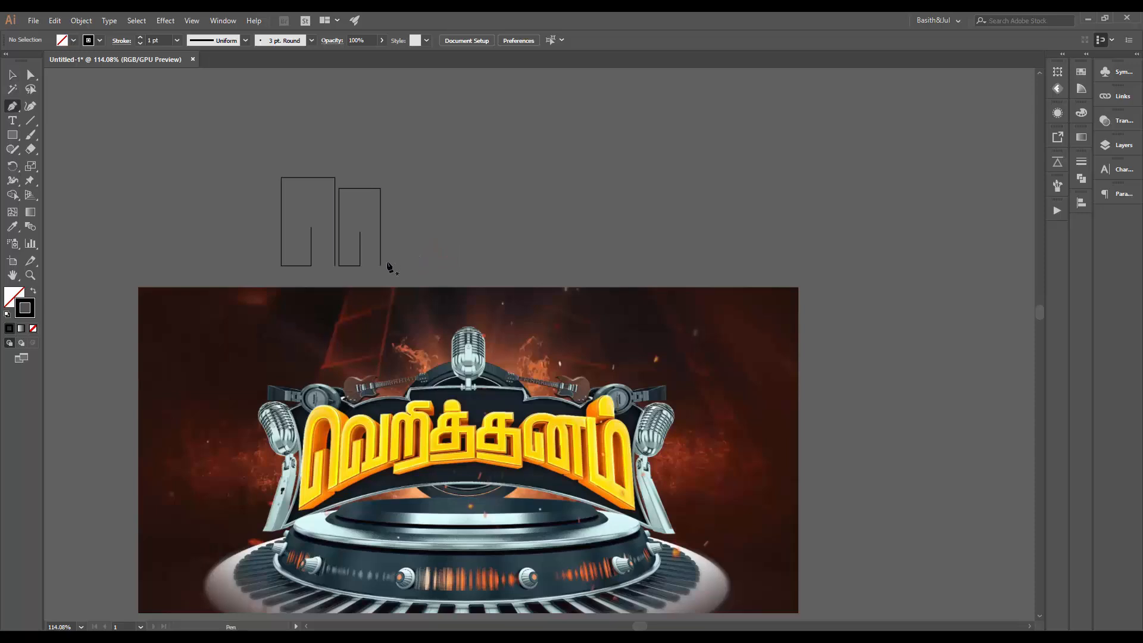
{"action": "left_click", "coordinate": [371, 265]}
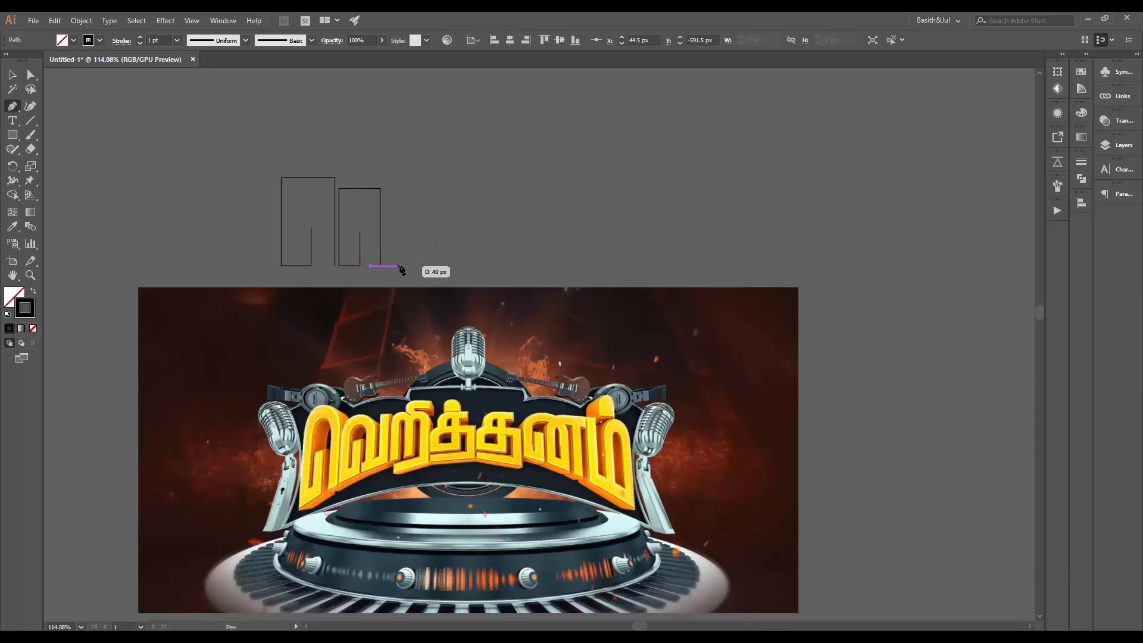
{"action": "left_click", "coordinate": [402, 266]}
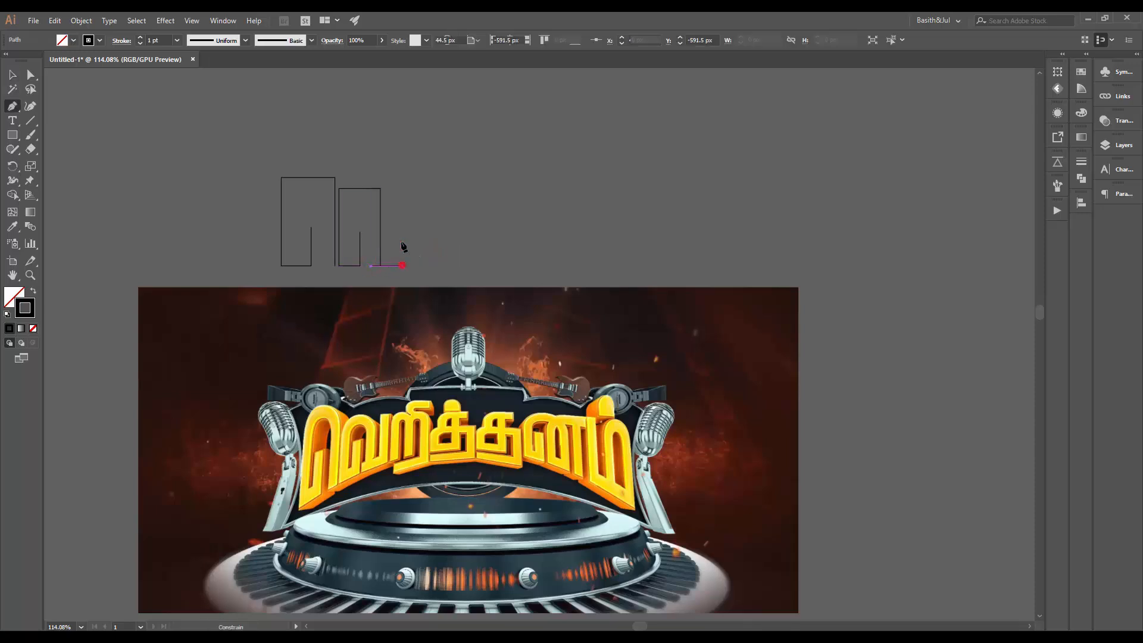
{"action": "left_click", "coordinate": [402, 189]}
{"action": "key", "text": "v"}
{"action": "left_click", "coordinate": [445, 212]}
- Draw a narrow open arch about 39 px wide and 114 px tall after the second letter, with straight legs down to the baseline
{"action": "left_click_drag", "start_coordinate": [464, 223], "coordinate": [425, 212]}
{"action": "key", "text": "p"}
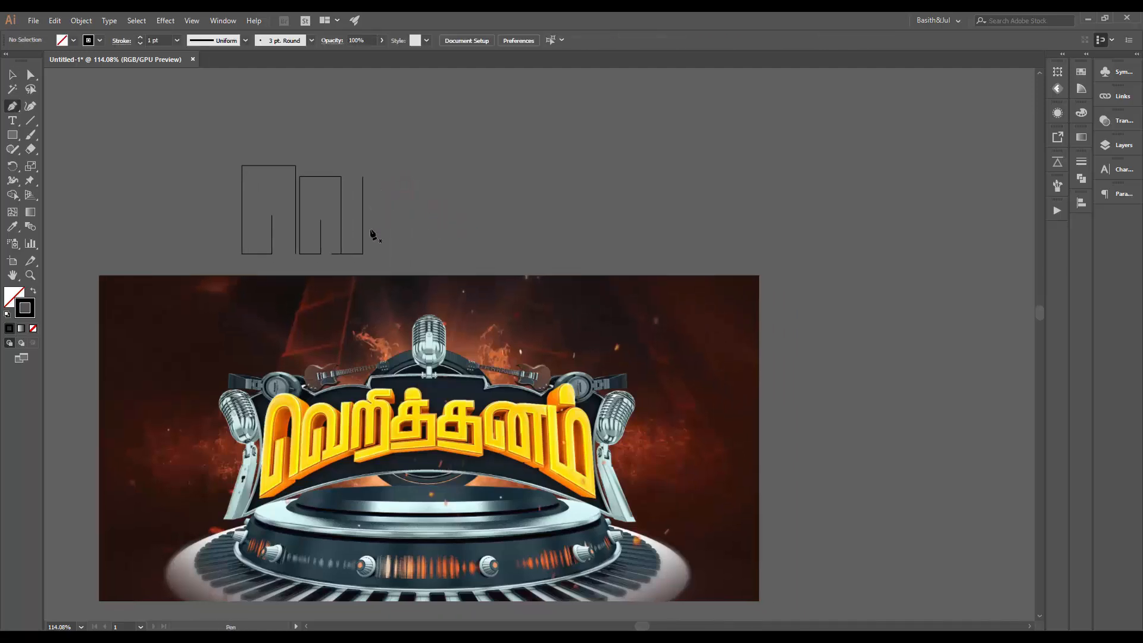
{"action": "left_click", "coordinate": [374, 254]}
{"action": "left_click", "coordinate": [374, 176], "text": "shift"}
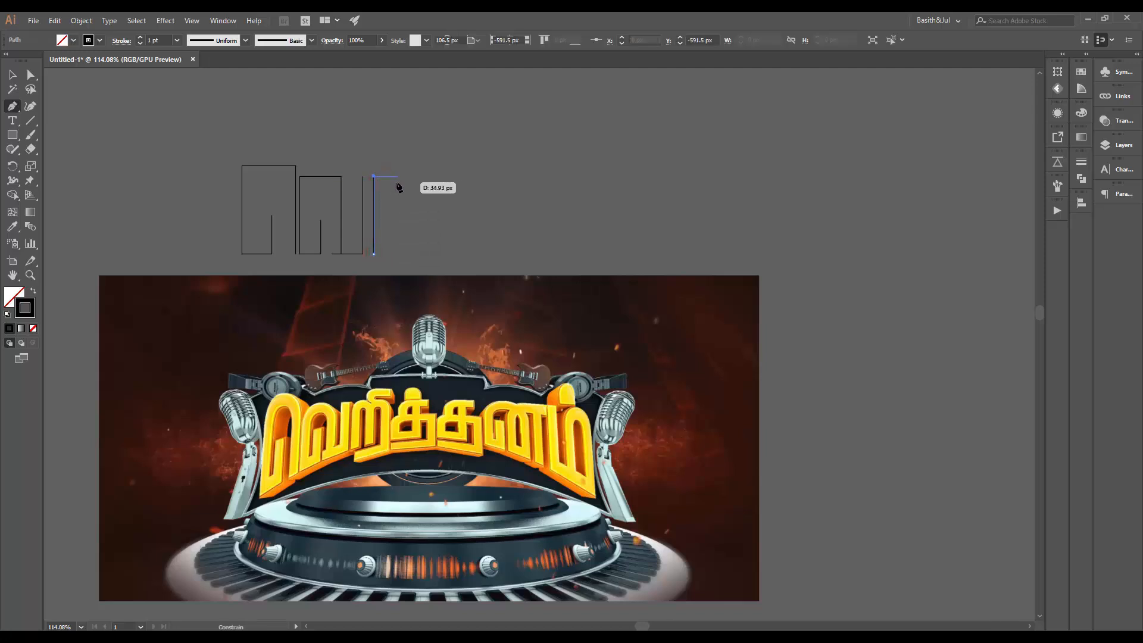
{"action": "left_click", "coordinate": [399, 177], "text": "shift"}
{"action": "left_click", "coordinate": [398, 254], "text": "shift"}
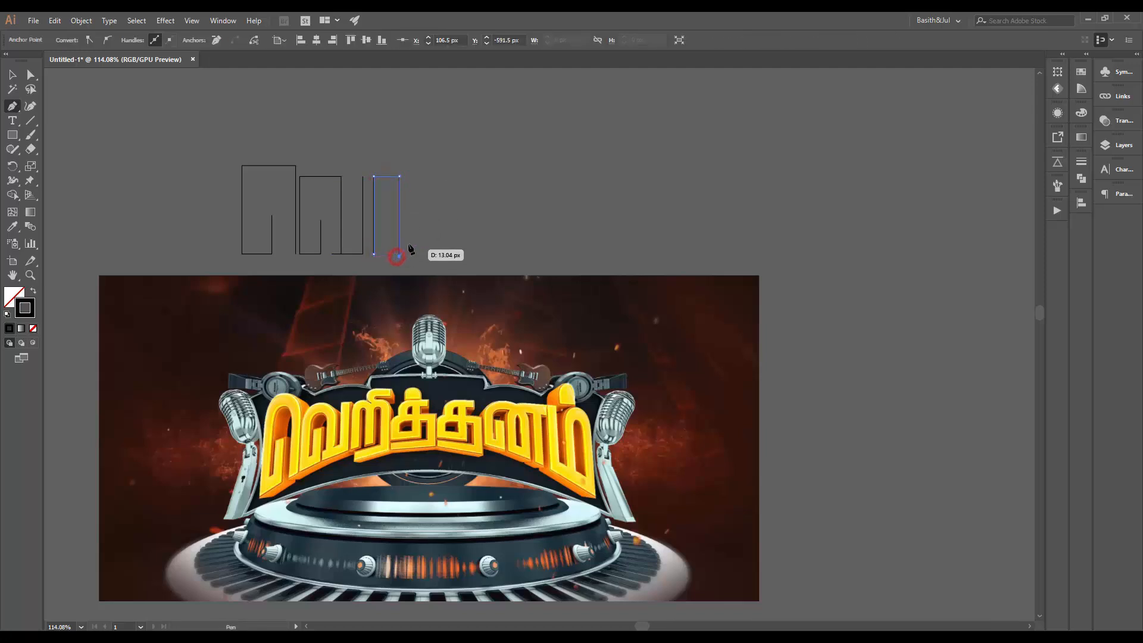
{"action": "key", "text": "ctrl+z"}
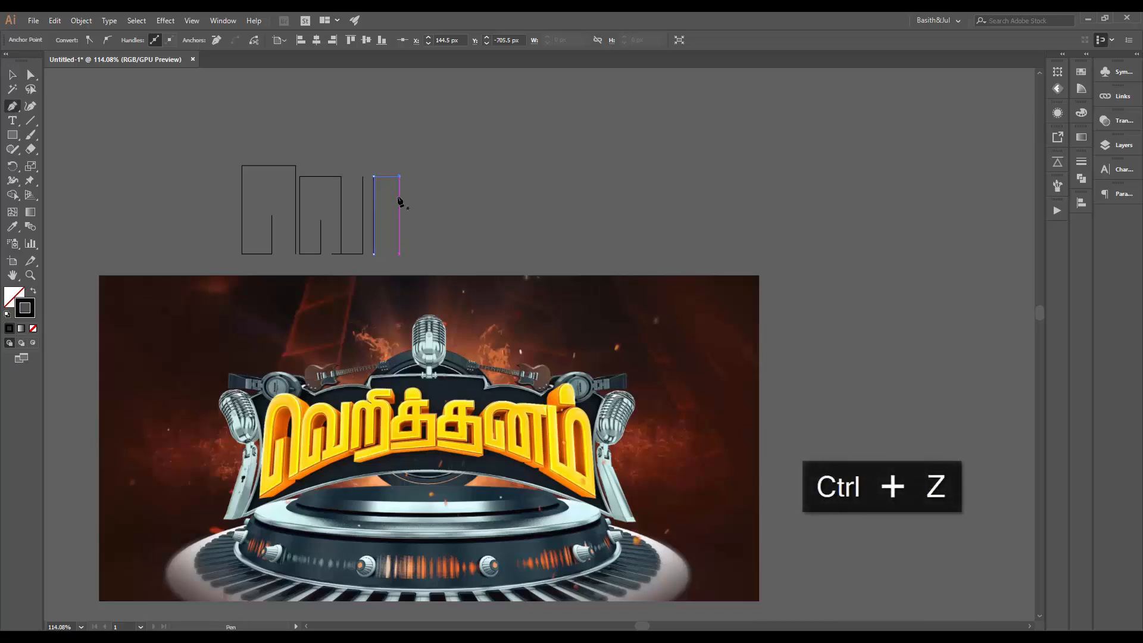
{"action": "left_click", "coordinate": [399, 177]}
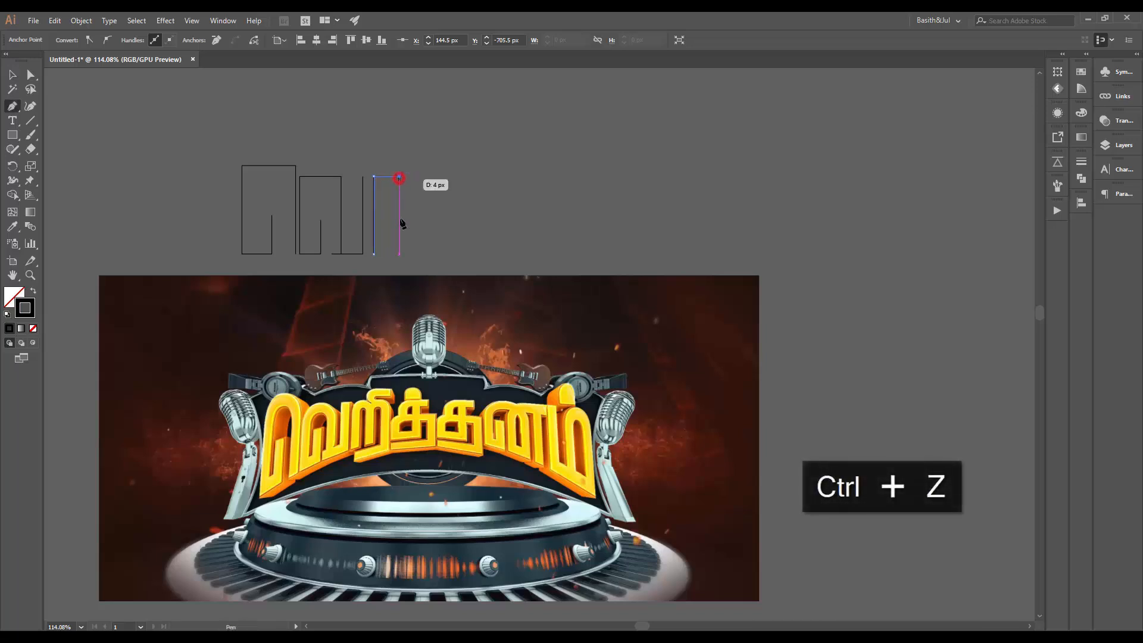
{"action": "left_click", "coordinate": [398, 254], "text": "shift"}
{"action": "left_click", "coordinate": [432, 230], "text": "ctrl"}
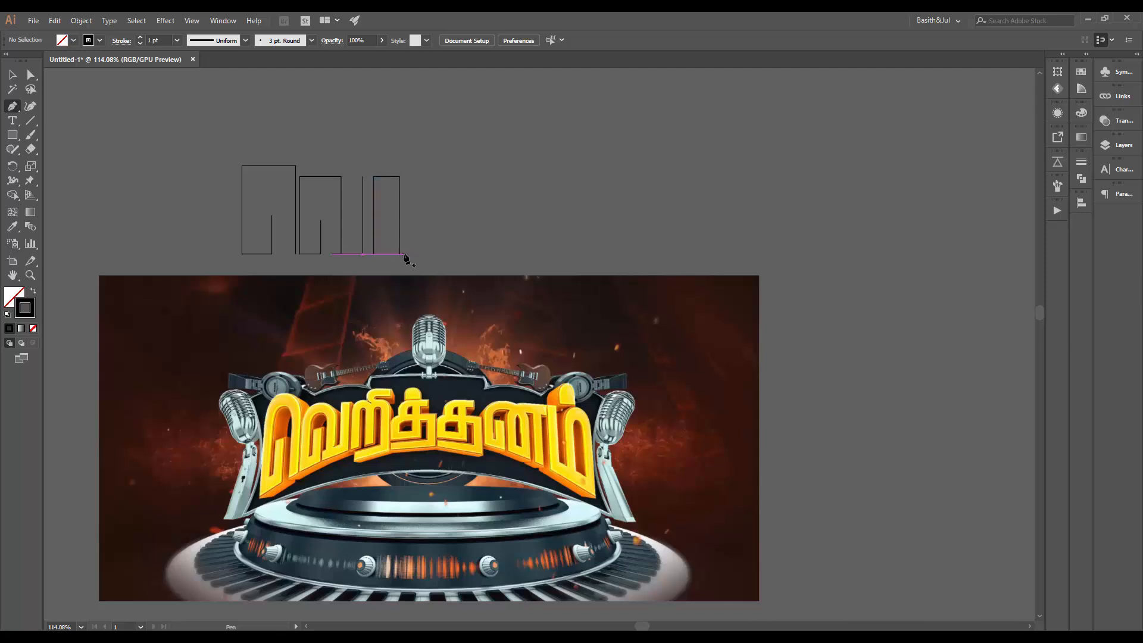
- Duplicate the narrow arch one width to its right so both arches share the middle stem
{"action": "key", "text": "v"}
{"action": "left_click", "coordinate": [423, 212]}
{"action": "left_click_drag", "start_coordinate": [415, 199], "coordinate": [379, 222]}
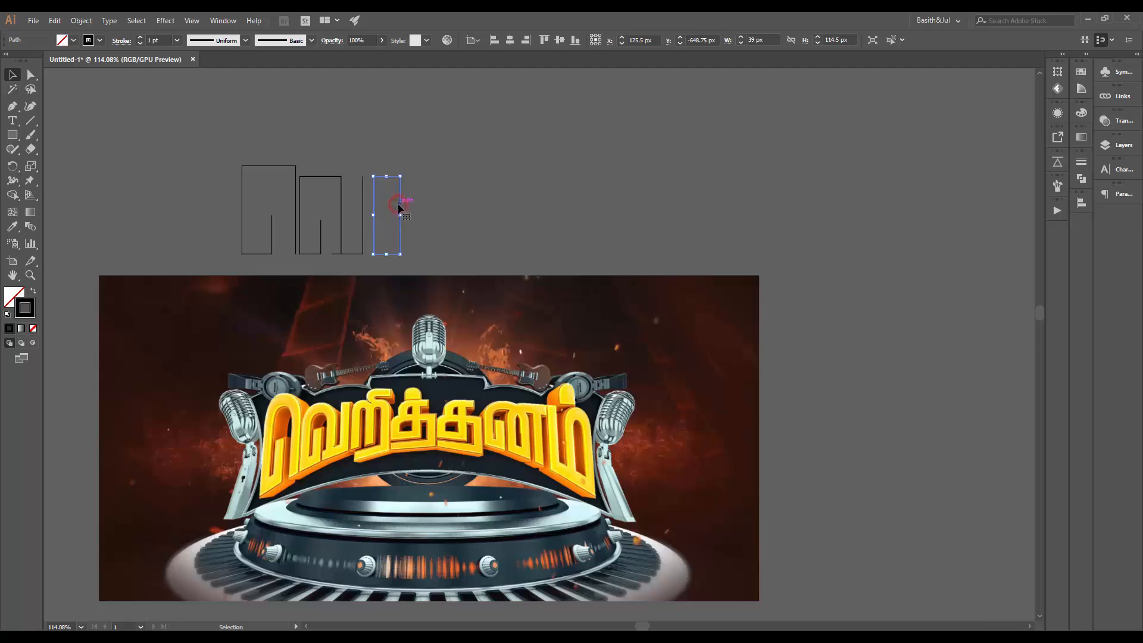
{"action": "left_click_drag", "start_coordinate": [399, 207], "coordinate": [426, 206]}
{"action": "left_click", "coordinate": [462, 240]}
- Lengthen the third letter's right leg below the baseline and extend it with a horizontal tail back to the left stem
{"action": "key", "text": "a"}
{"action": "mouse_move", "coordinate": [409, 271]}
{"action": "left_mouse_down"}
{"action": "mouse_move", "coordinate": [452, 248]}
{"action": "mouse_move", "coordinate": [426, 270]}
{"action": "left_mouse_up"}
{"action": "key", "text": "p"}
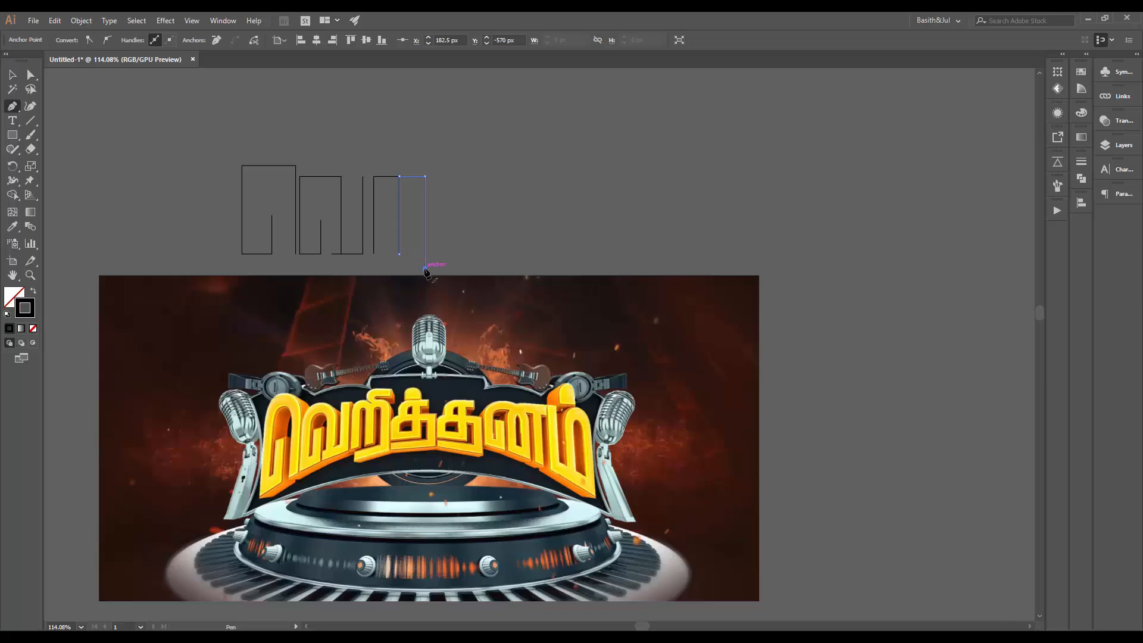
{"action": "left_click", "coordinate": [425, 269]}
{"action": "left_click", "coordinate": [374, 269]}
{"action": "key", "text": "v"}
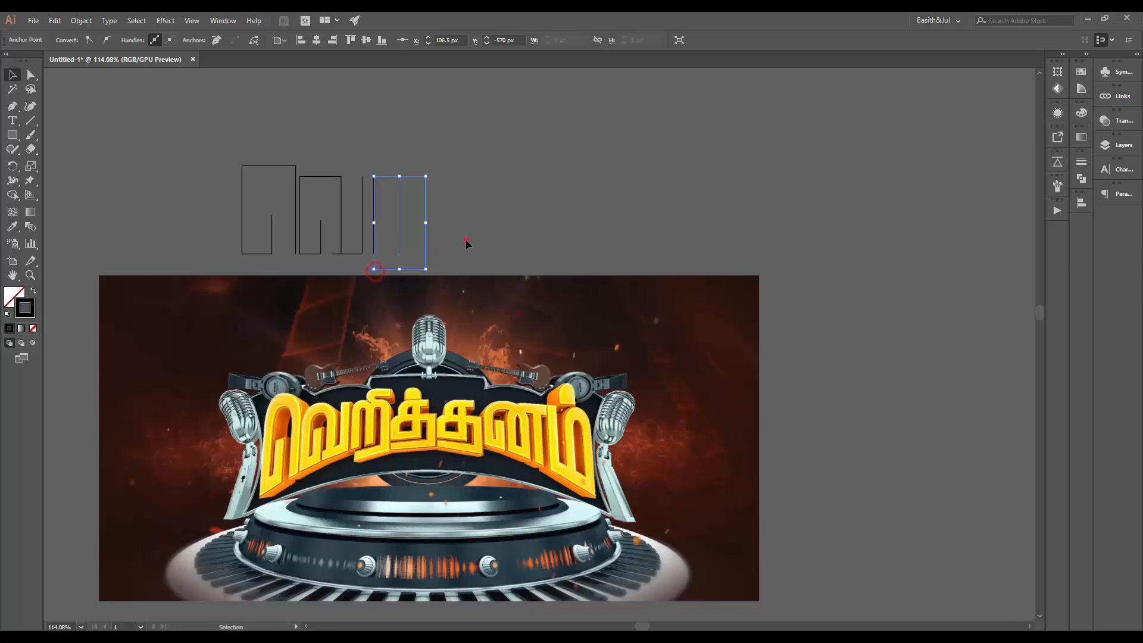
{"action": "left_click", "coordinate": [466, 243]}
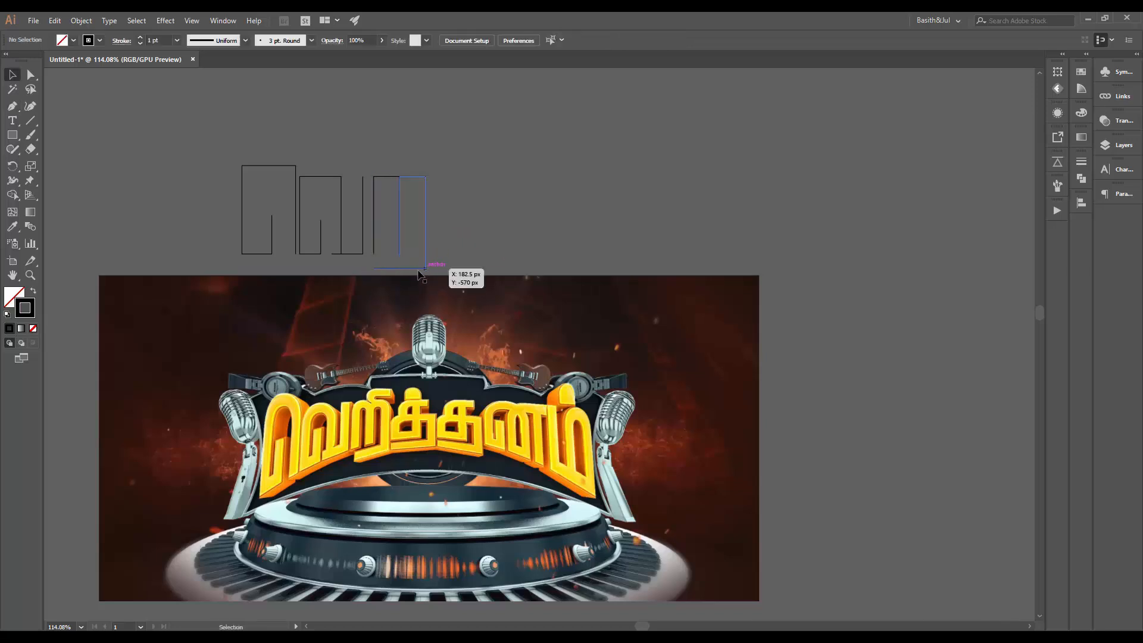
- Start the fourth letter with a short upright stroke rising into a horizontal top bar about 62 px long
{"action": "left_click_drag", "start_coordinate": [465, 208], "coordinate": [422, 210]}
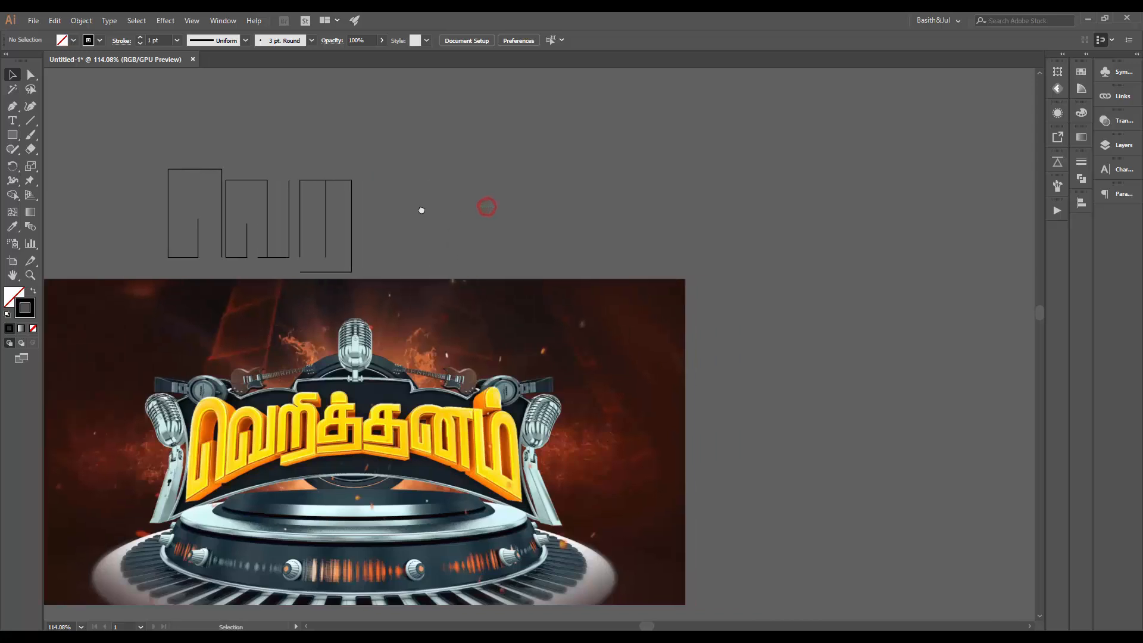
{"action": "key", "text": "p"}
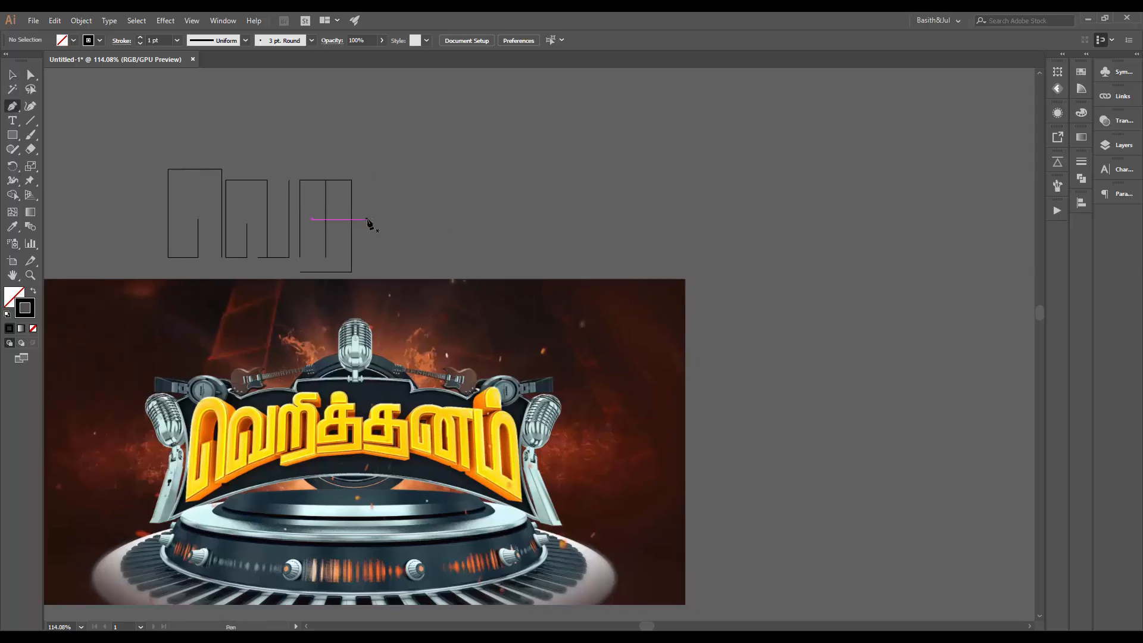
{"action": "left_click", "coordinate": [367, 219]}
{"action": "left_click", "coordinate": [367, 179]}
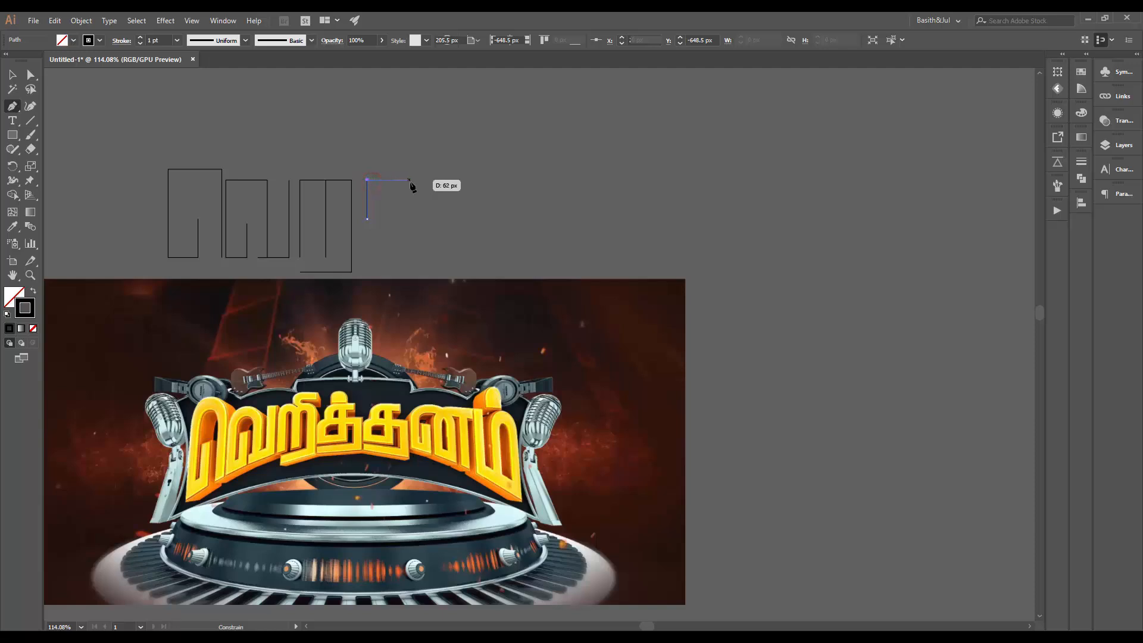
{"action": "left_click", "coordinate": [409, 179]}
{"action": "left_click", "coordinate": [445, 222], "text": "ctrl"}
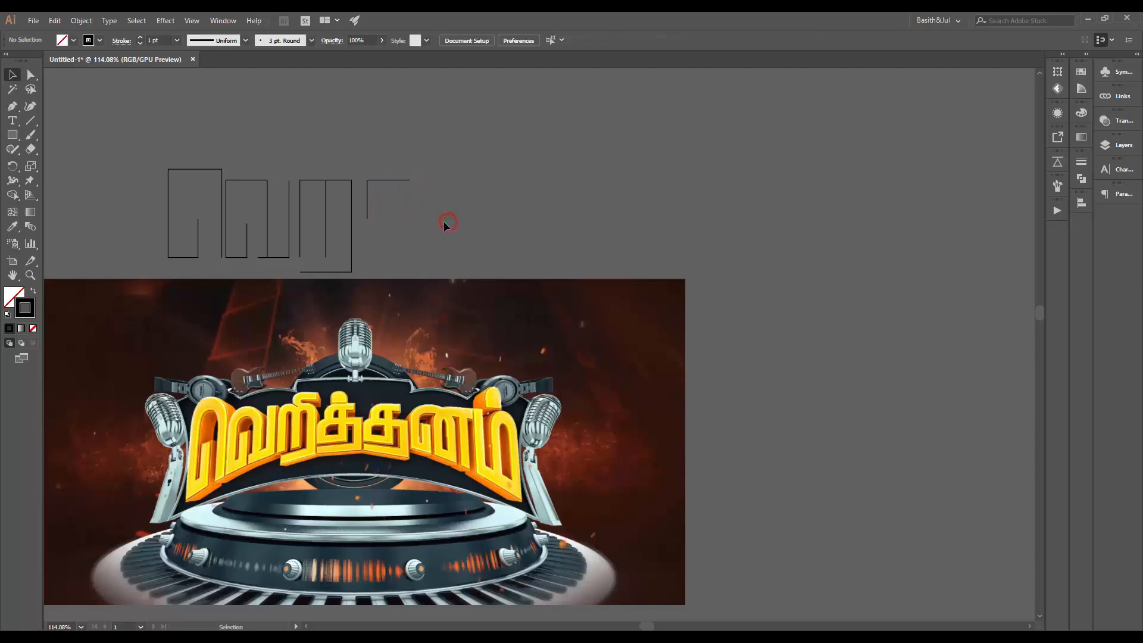
- Complete the fourth letter with a stem about 114 px long, hooked into a lower box whose crossbar extends right and drops to a bottom tail
{"action": "left_click", "coordinate": [391, 180]}
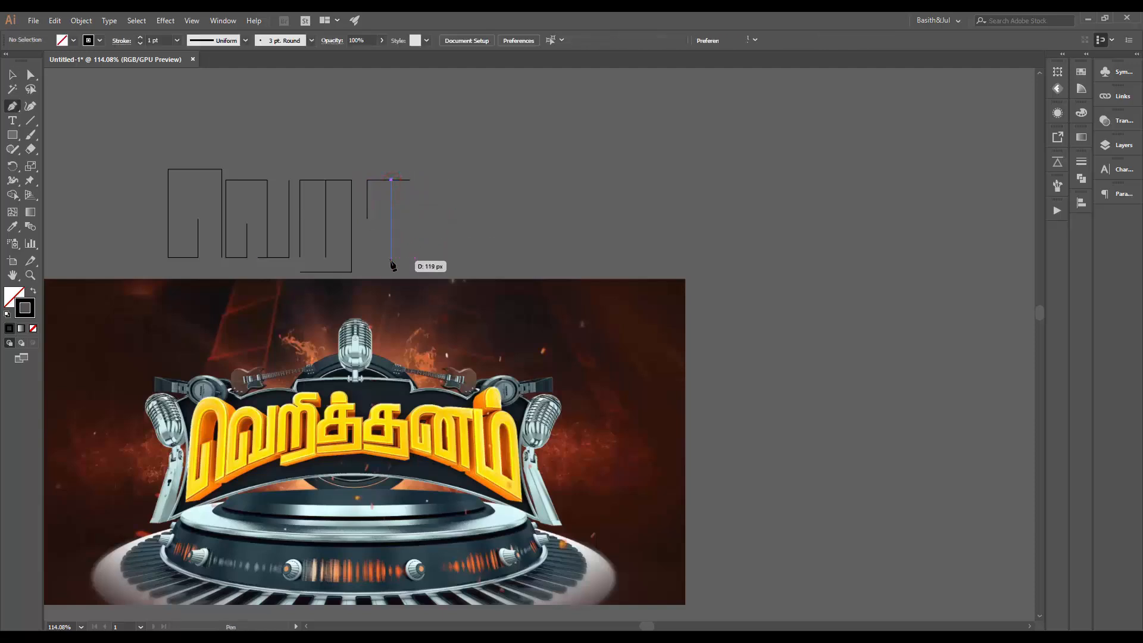
{"action": "left_click", "coordinate": [390, 256], "text": "shift"}
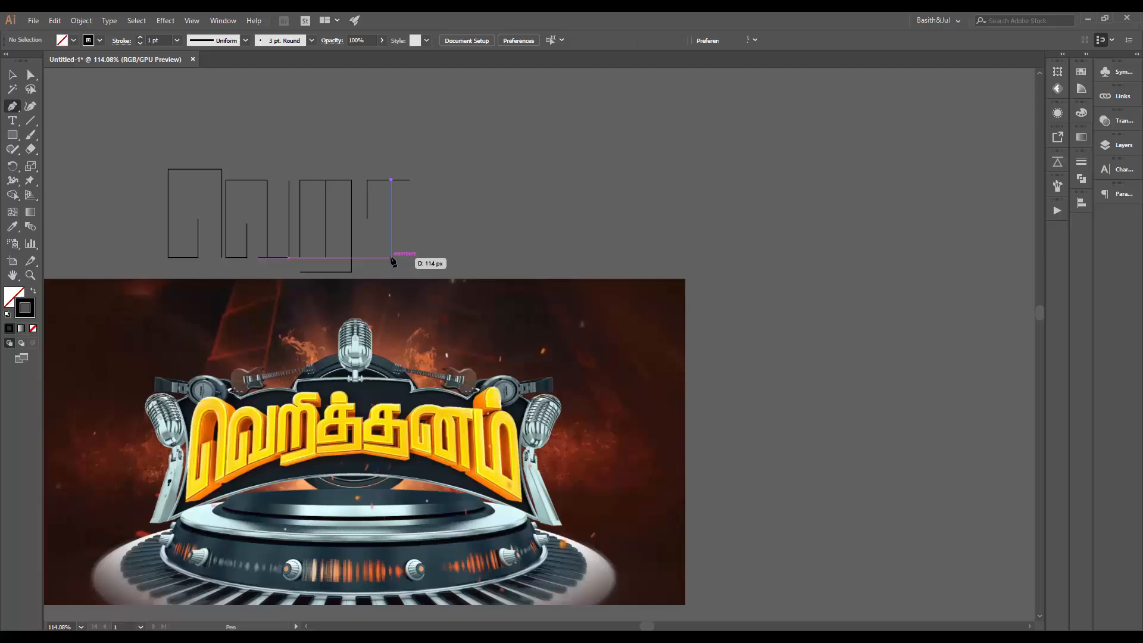
{"action": "left_click", "coordinate": [358, 257], "text": "shift"}
{"action": "left_click", "coordinate": [357, 221], "text": "shift"}
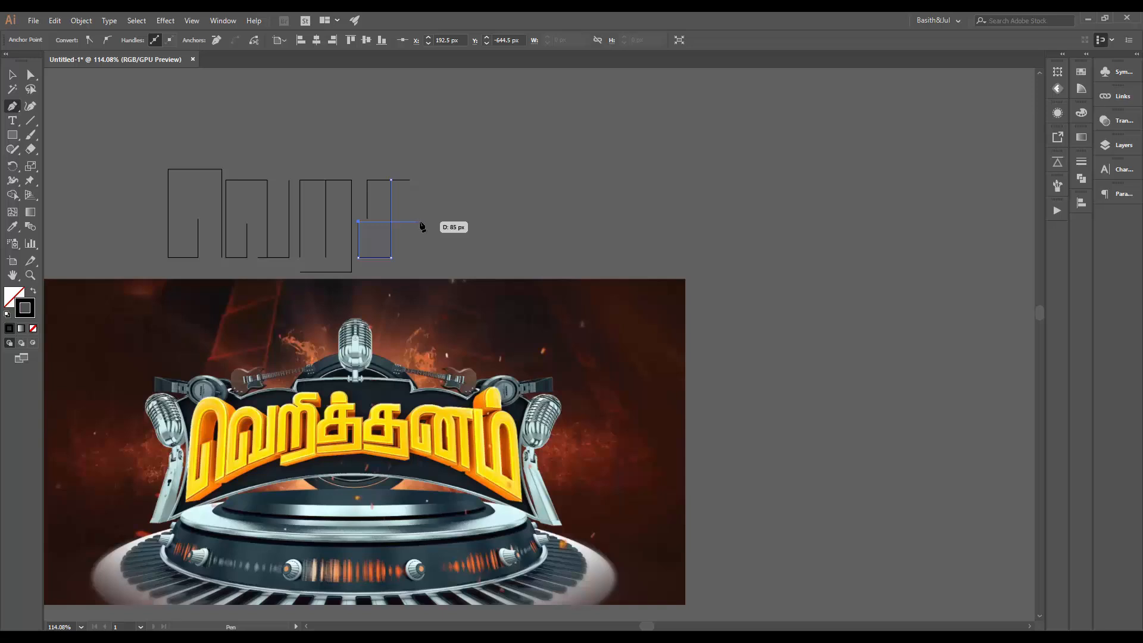
{"action": "left_click", "coordinate": [420, 221], "text": "shift"}
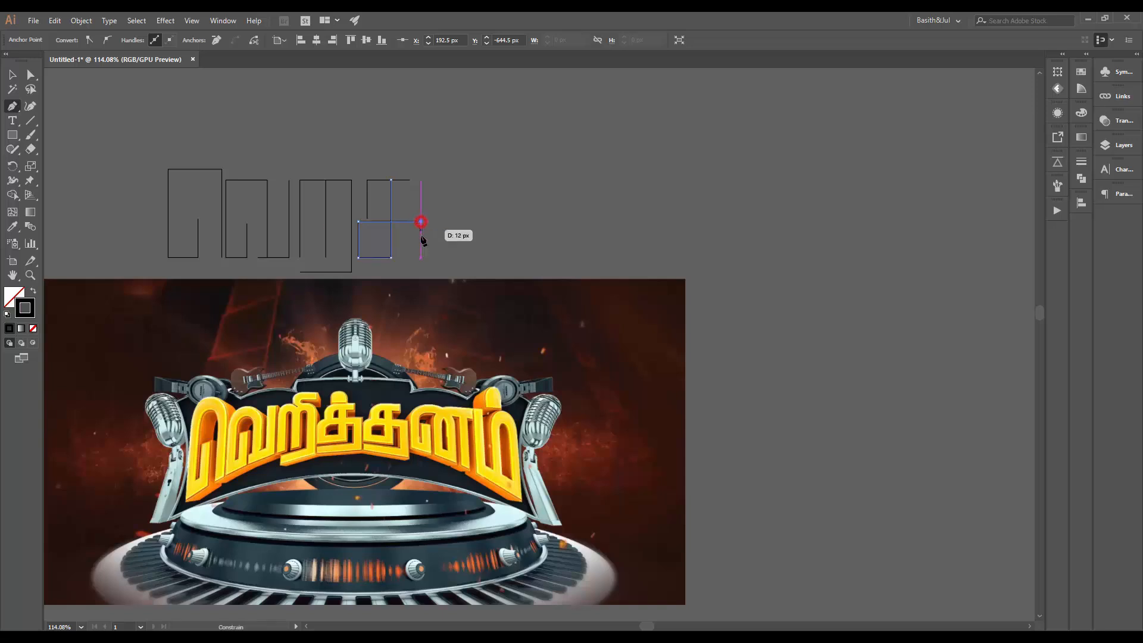
{"action": "left_click", "coordinate": [421, 272], "text": "shift"}
{"action": "left_click", "coordinate": [357, 272], "text": "shift"}
{"action": "key", "text": "v"}
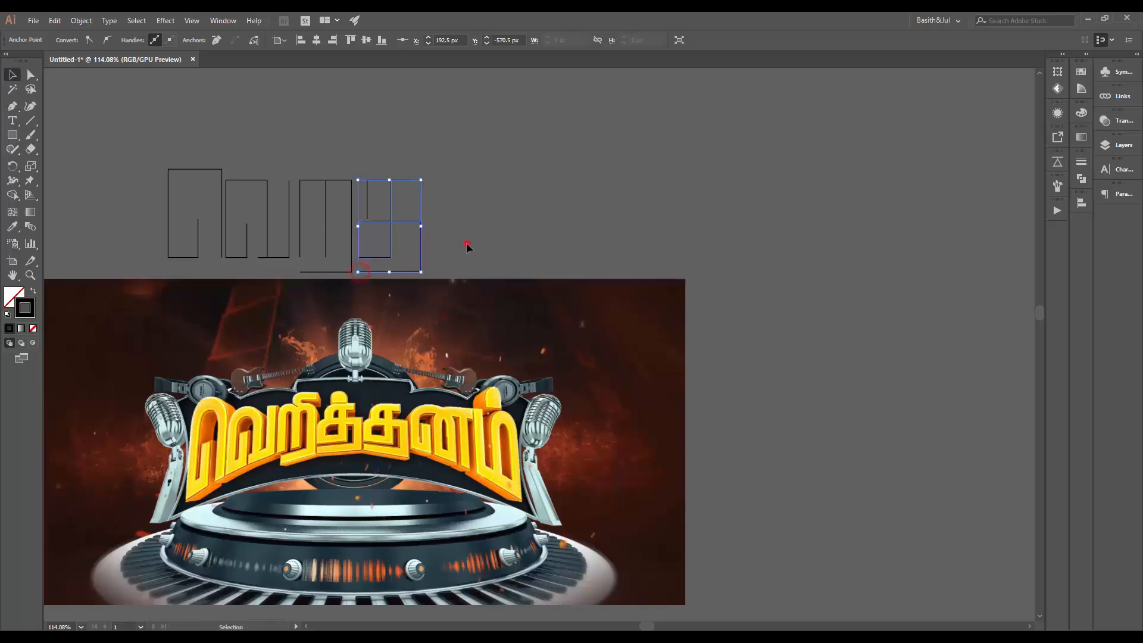
{"action": "left_click", "coordinate": [466, 246]}
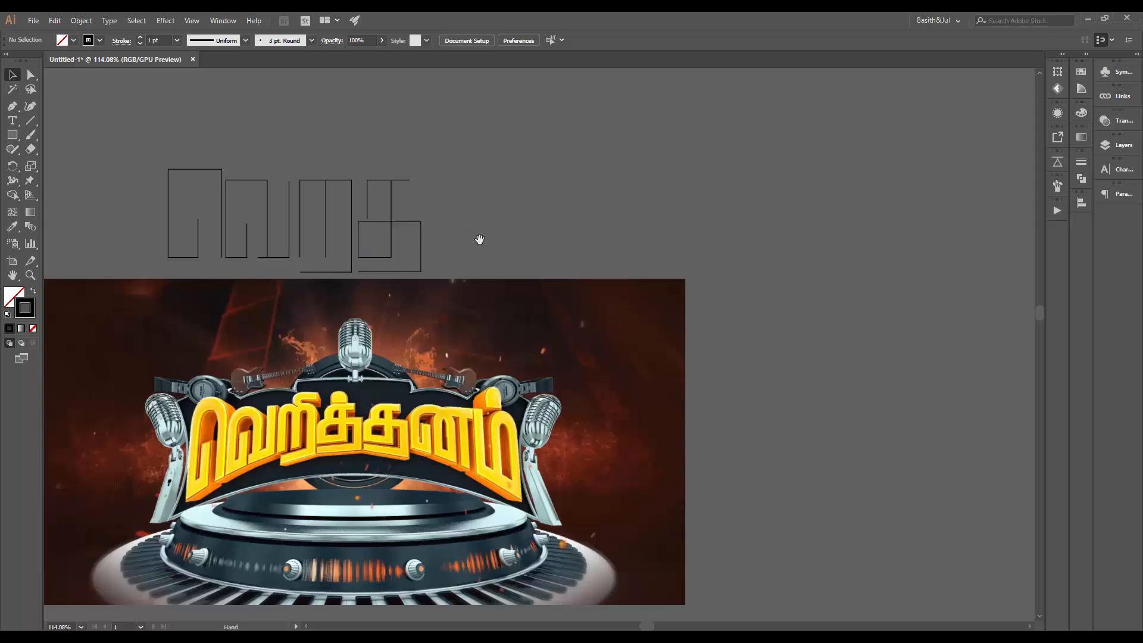
- Start the fifth letter with a short inner stroke about 57 px long, a base running left, and a stem about 114 px tall
{"action": "left_click_drag", "start_coordinate": [480, 240], "coordinate": [409, 221]}
{"action": "key", "text": "p"}
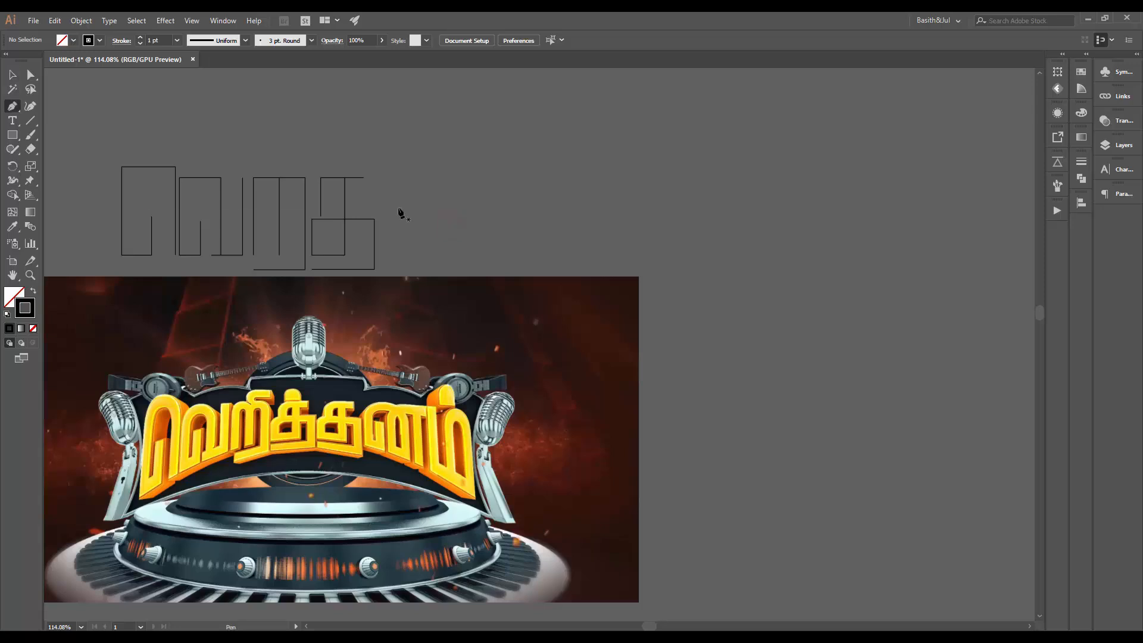
{"action": "left_click", "coordinate": [408, 218]}
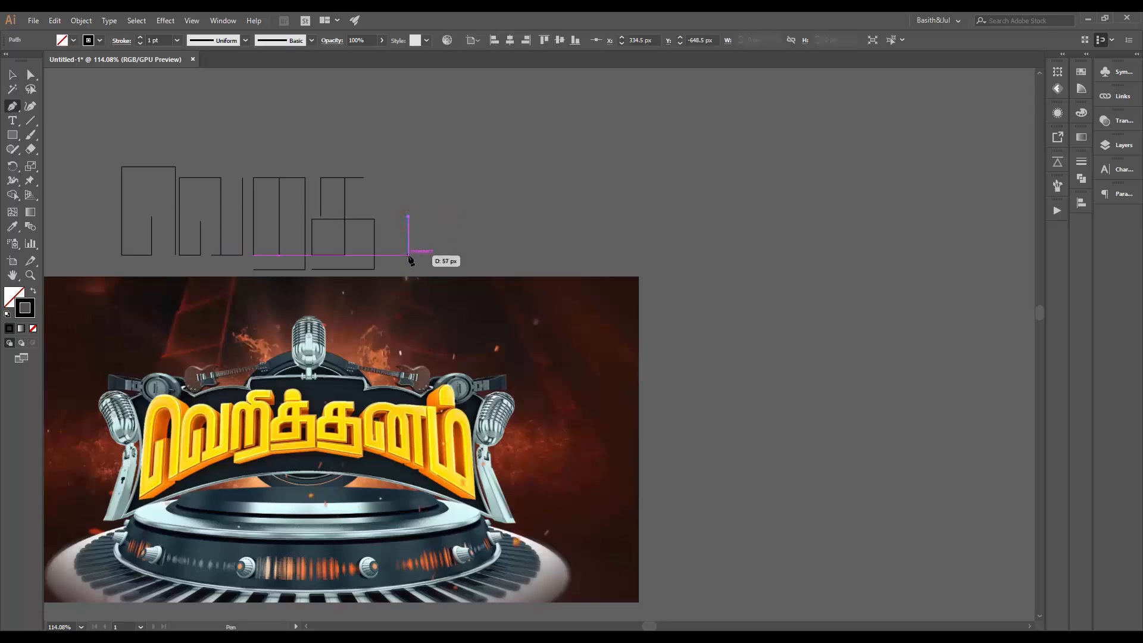
{"action": "left_click", "coordinate": [408, 256]}
{"action": "left_click", "coordinate": [386, 256]}
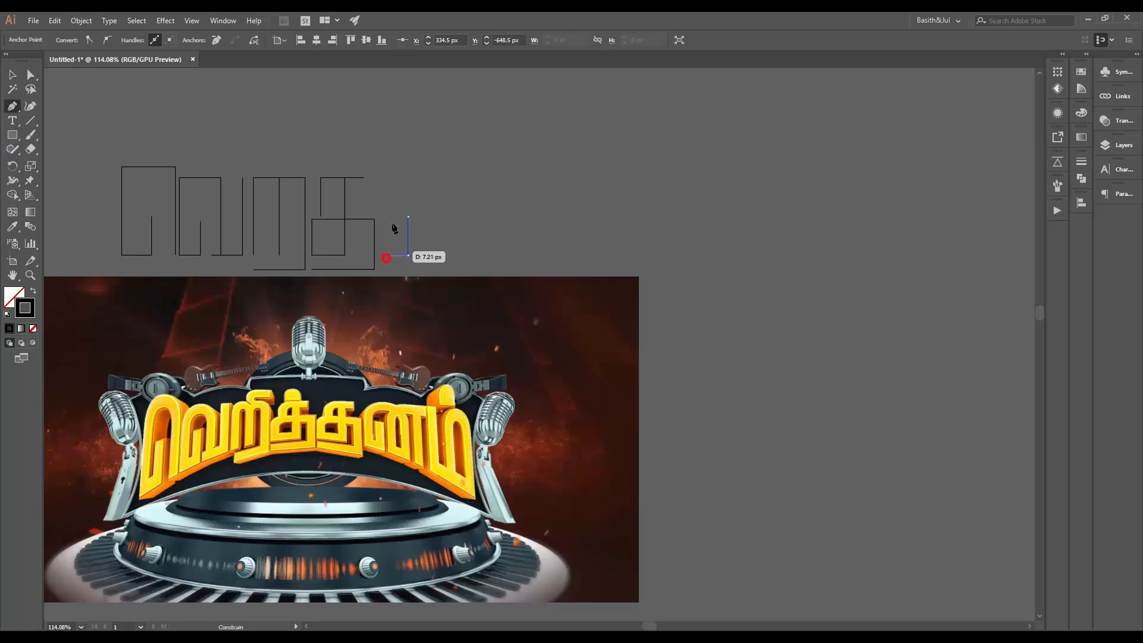
{"action": "left_click", "coordinate": [386, 178]}
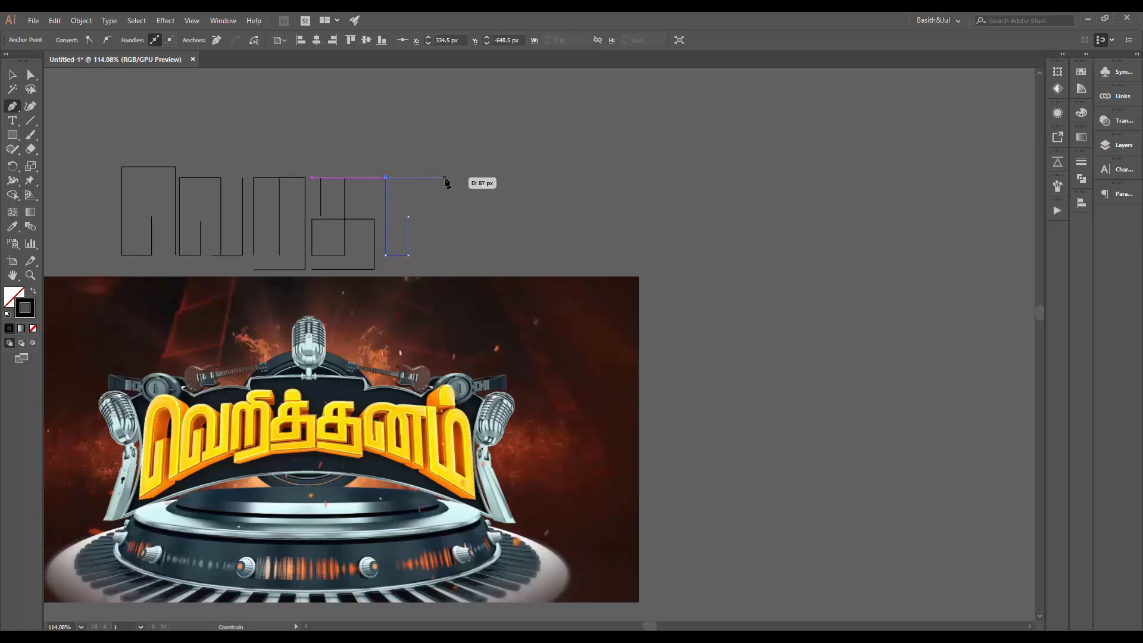
- Continue the fifth letter across the top, down to the baseline, back left and up into a tall box, ending in an overhanging top bar
{"action": "left_click", "coordinate": [431, 177]}
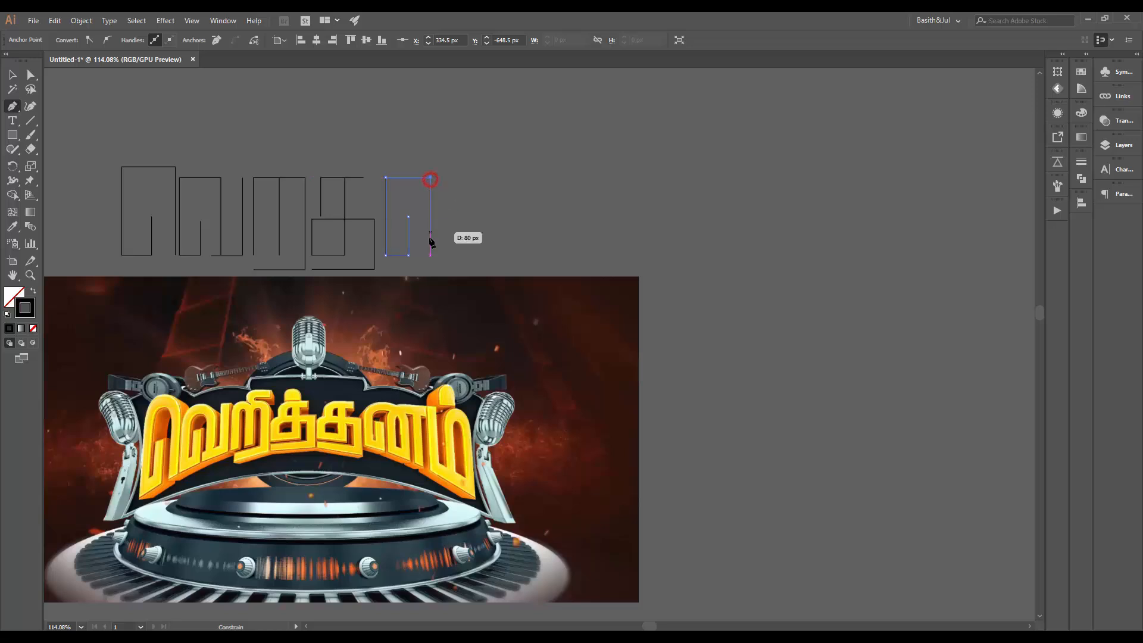
{"action": "key", "text": "ctrl+z"}
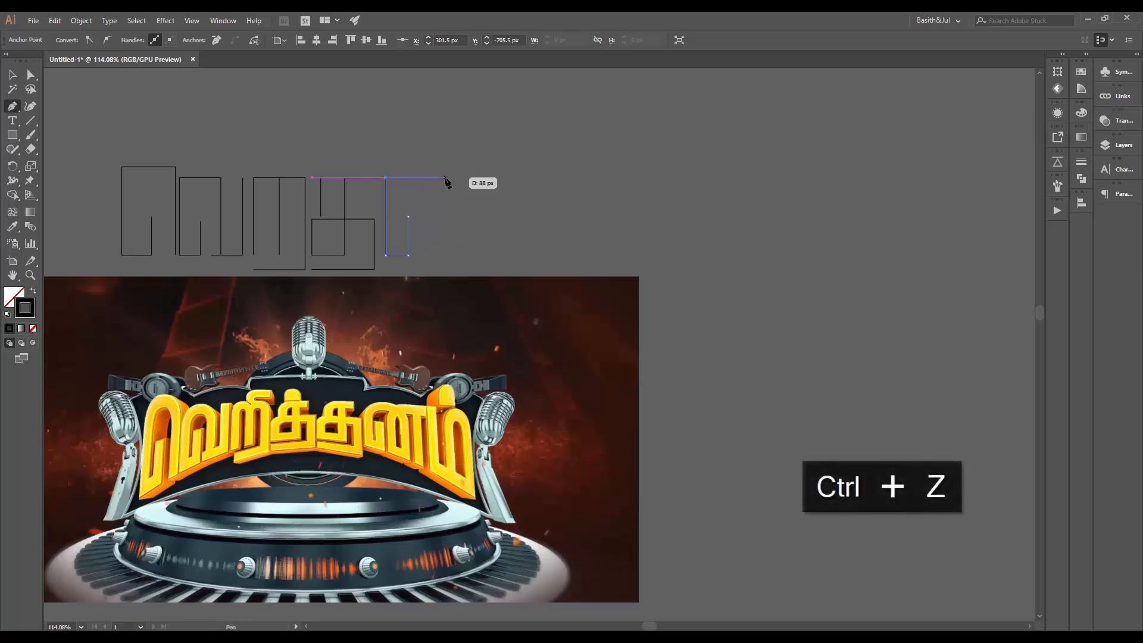
{"action": "left_click", "coordinate": [441, 178]}
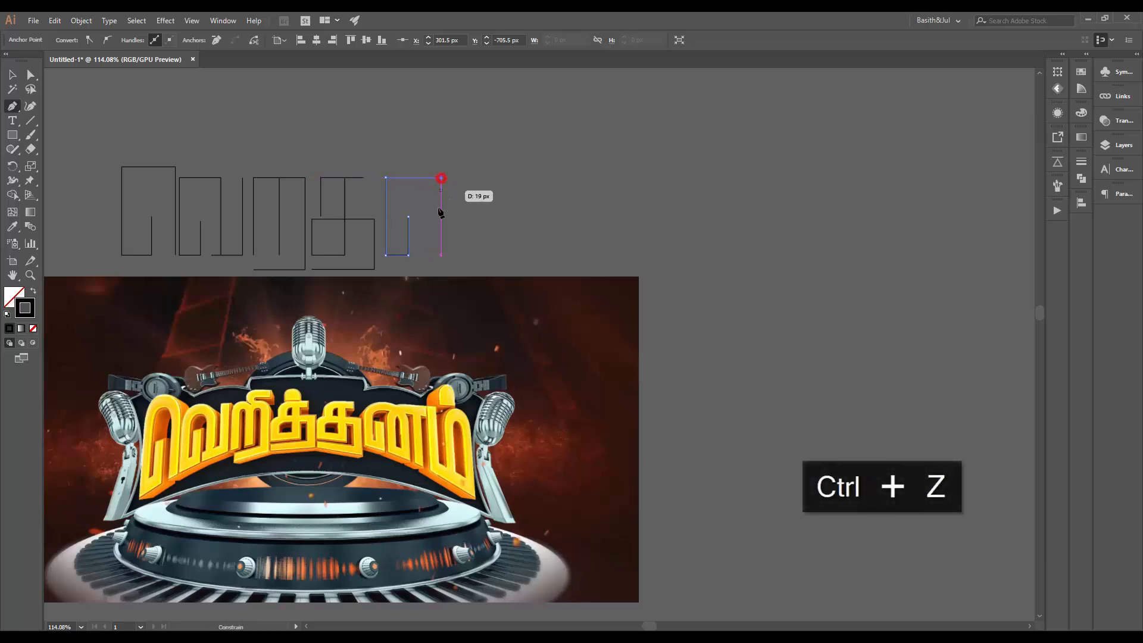
{"action": "left_click", "coordinate": [440, 255]}
{"action": "left_click", "coordinate": [414, 255]}
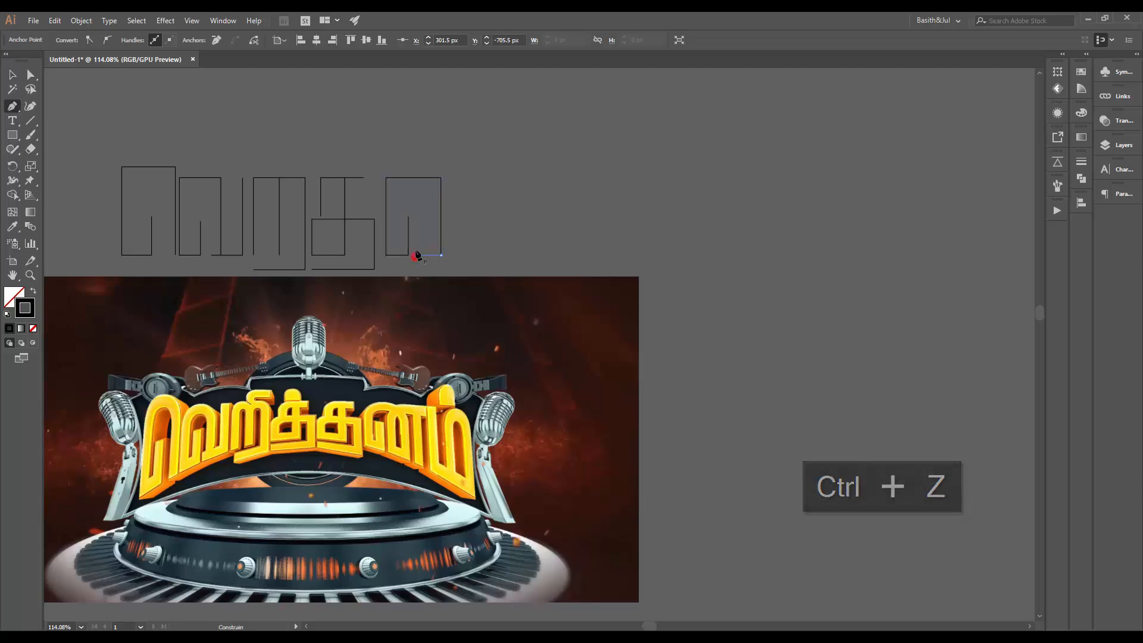
{"action": "left_click", "coordinate": [414, 178]}
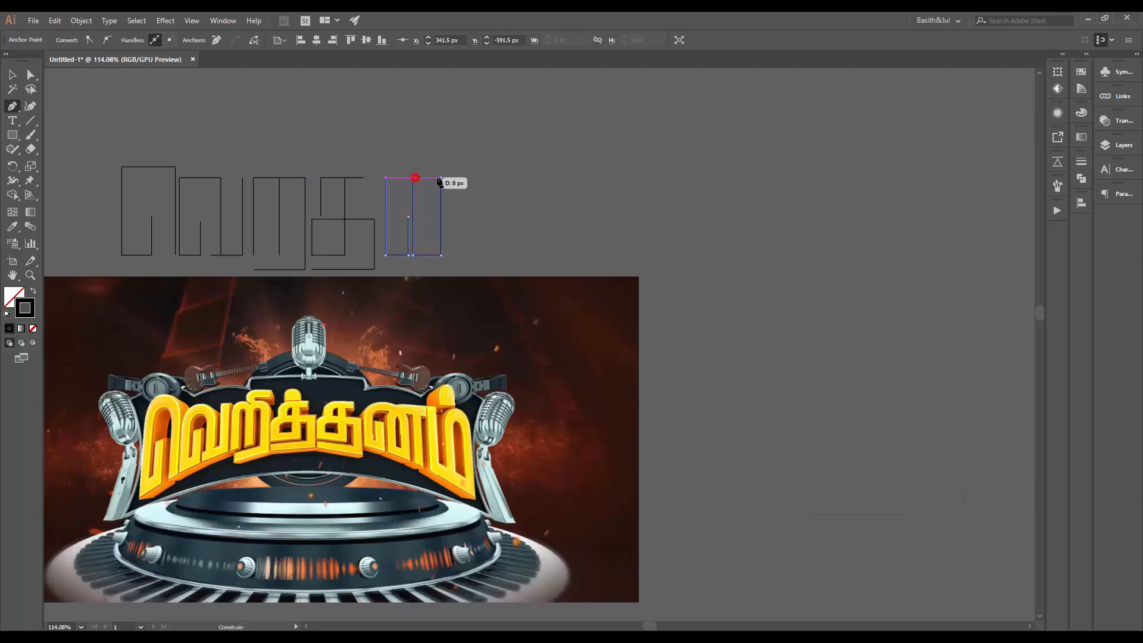
{"action": "left_click", "coordinate": [461, 179]}
- Lengthen the right end of the fifth letter's overhanging top bar by one large nudge
{"action": "key", "text": "a"}
{"action": "left_click_drag", "start_coordinate": [456, 163], "coordinate": [481, 198]}
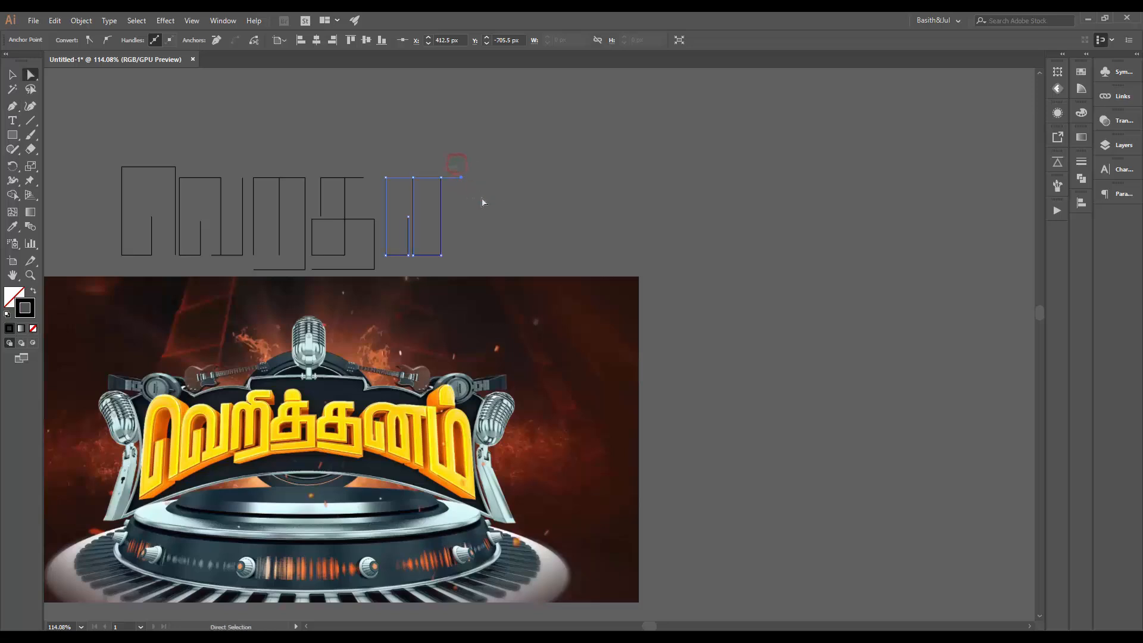
{"action": "key", "text": "shift+Right"}
- Add a separate vertical stem from the fifth letter's overhanging top bar straight down to the baseline
{"action": "key", "text": "p"}
{"action": "left_click", "coordinate": [492, 139]}
{"action": "key", "text": "ctrl+z"}
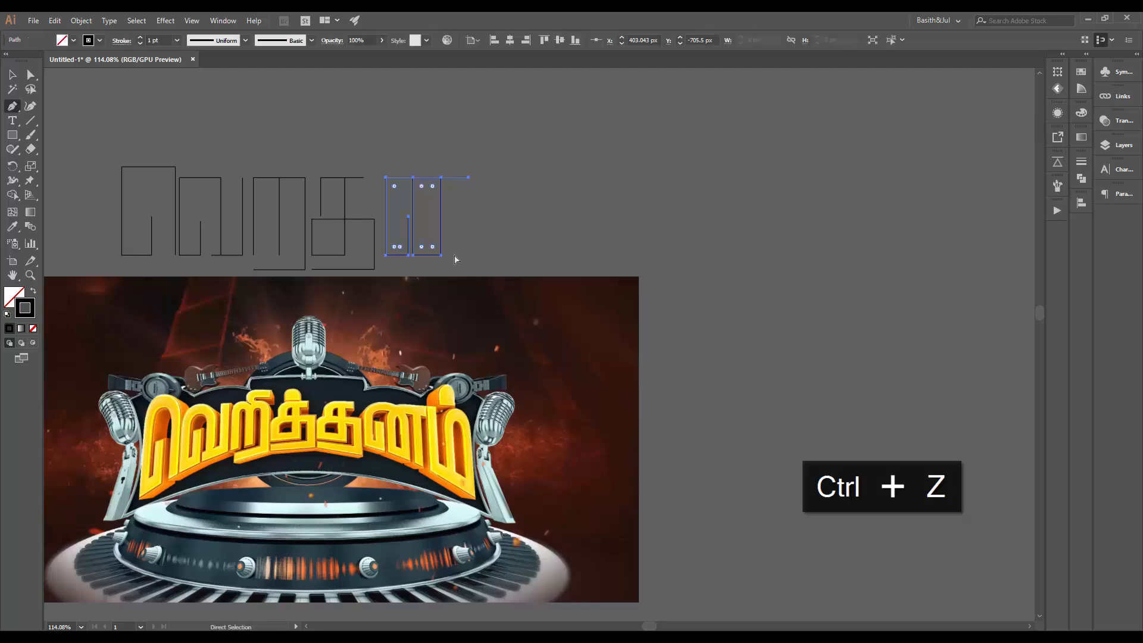
{"action": "left_click", "coordinate": [504, 146], "text": "ctrl"}
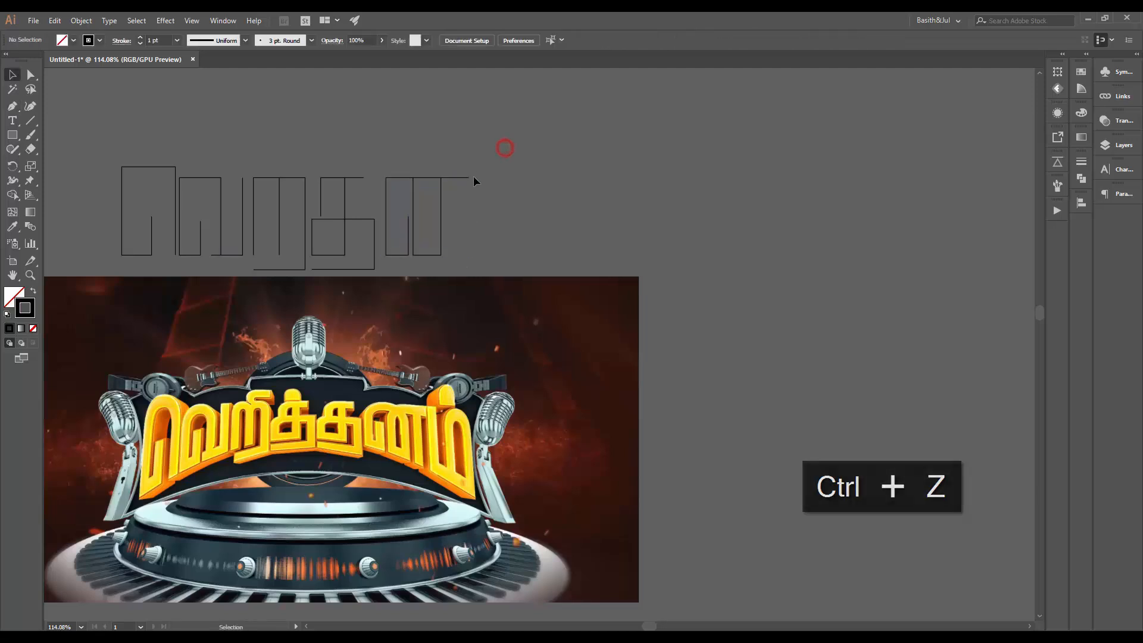
{"action": "left_click", "coordinate": [456, 177]}
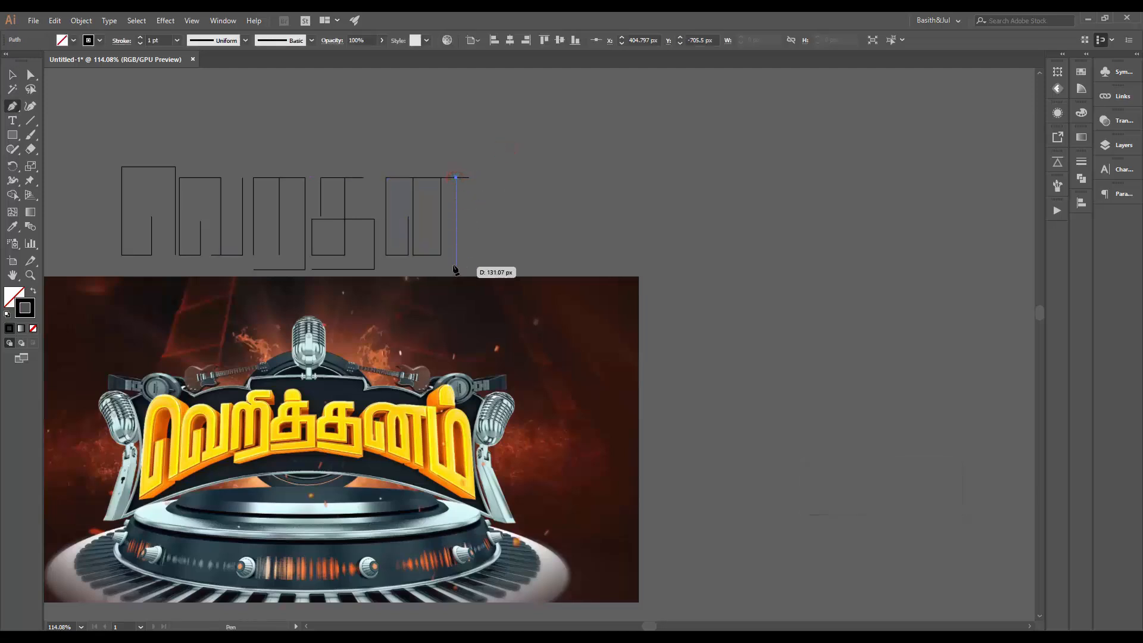
{"action": "left_click", "coordinate": [454, 254], "text": "shift"}
{"action": "left_click", "coordinate": [497, 199], "text": "ctrl"}
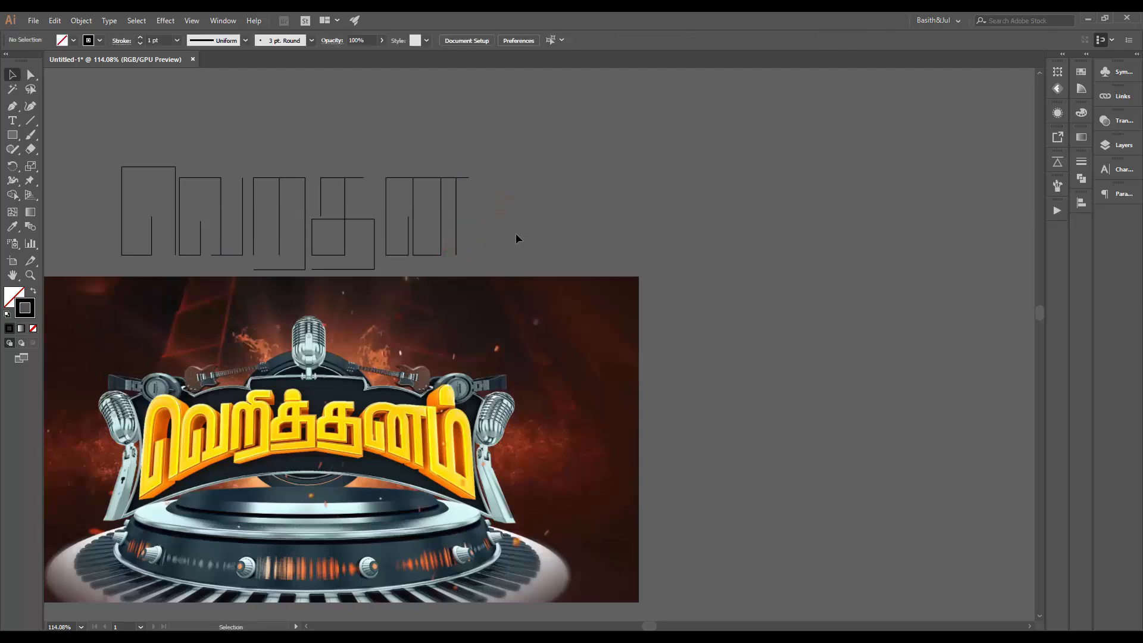
- Draw the last letter as a left stem about 114 px tall, a base about 73 px wide, and a tall box on its right side
{"action": "left_click", "coordinate": [480, 177]}
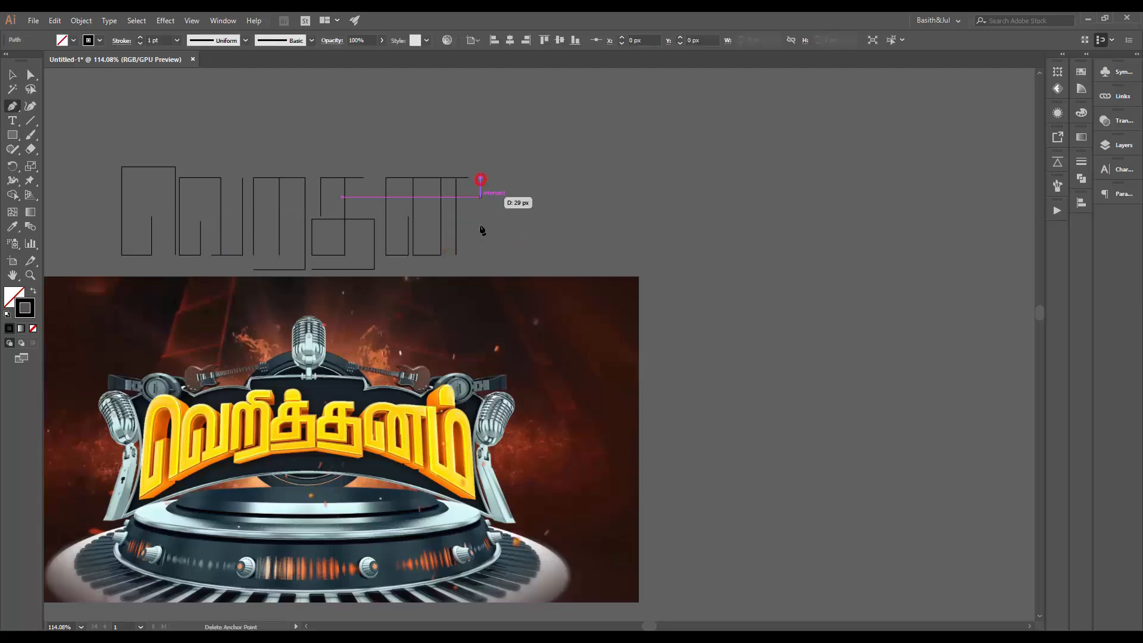
{"action": "left_click", "coordinate": [480, 255], "text": "shift"}
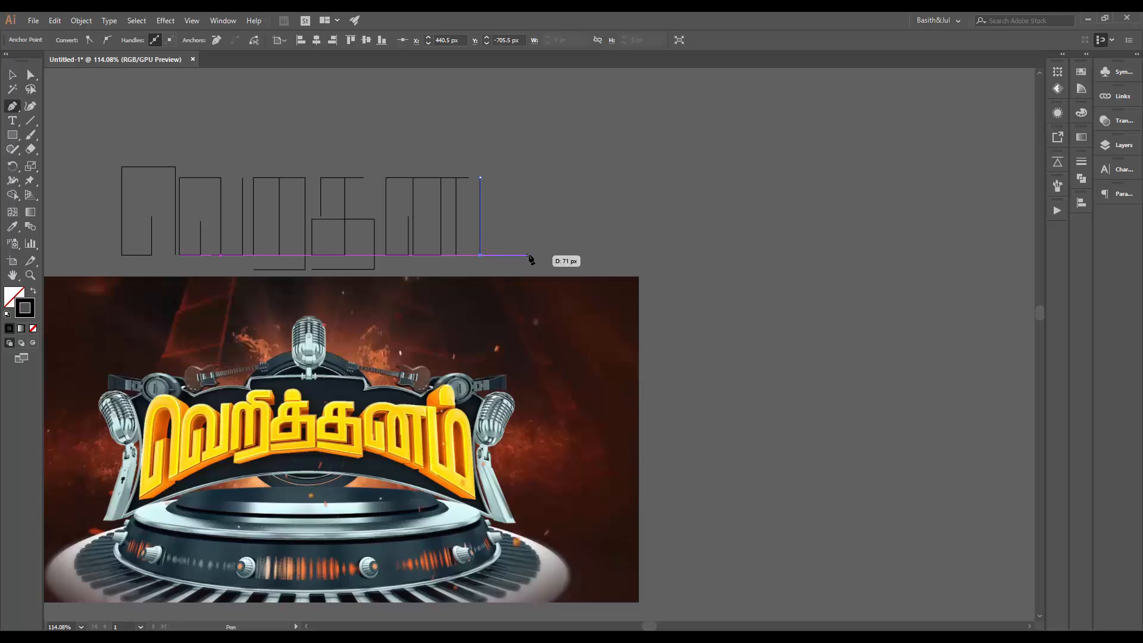
{"action": "left_click", "coordinate": [530, 255], "text": "shift"}
{"action": "left_click", "coordinate": [519, 178], "text": "shift"}
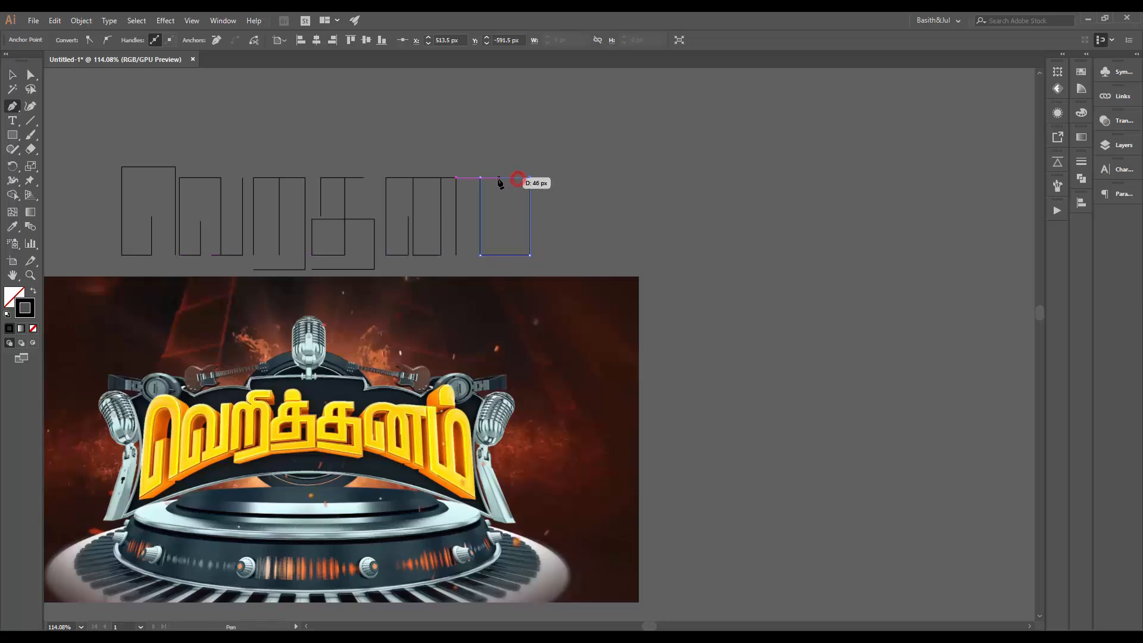
{"action": "left_click", "coordinate": [499, 178], "text": "shift"}
{"action": "left_click", "coordinate": [500, 257]}
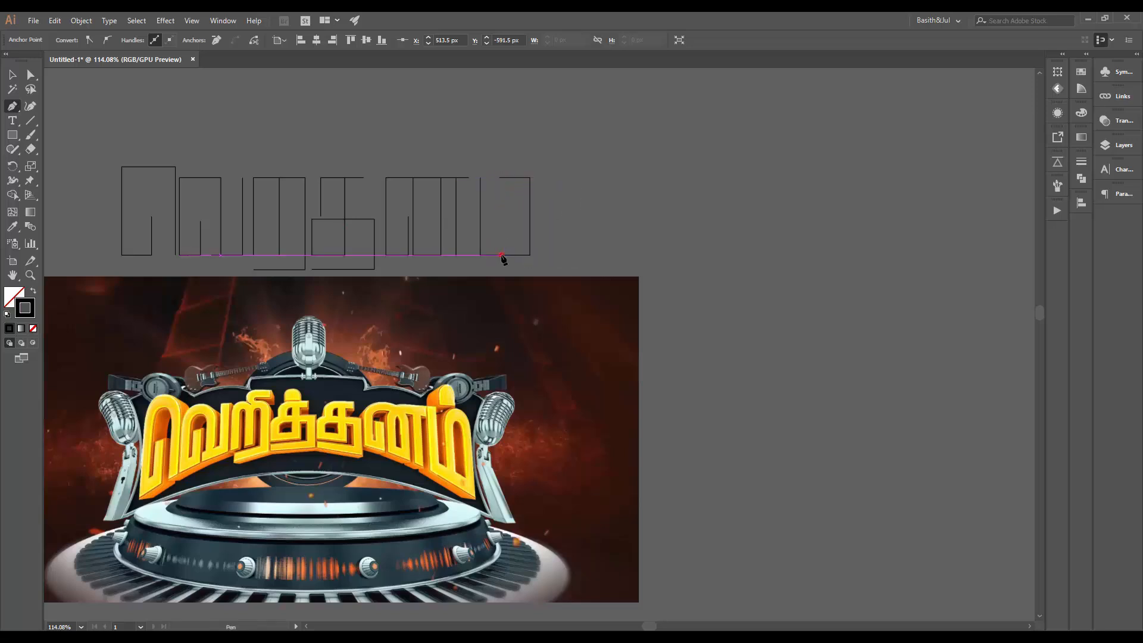
{"action": "key", "text": "ctrl+z"}
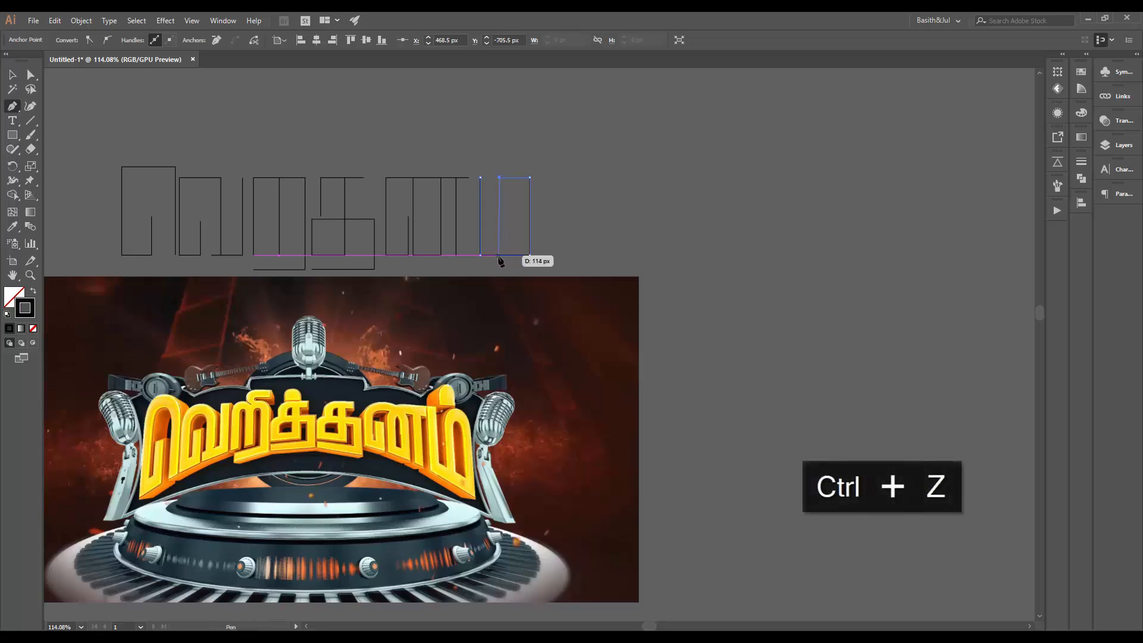
{"action": "left_click", "coordinate": [550, 215], "text": "ctrl"}
- Inspect the lower end anchor of the last letter's inner stem where it meets the baseline
{"action": "left_click", "coordinate": [500, 256], "text": "ctrl"}
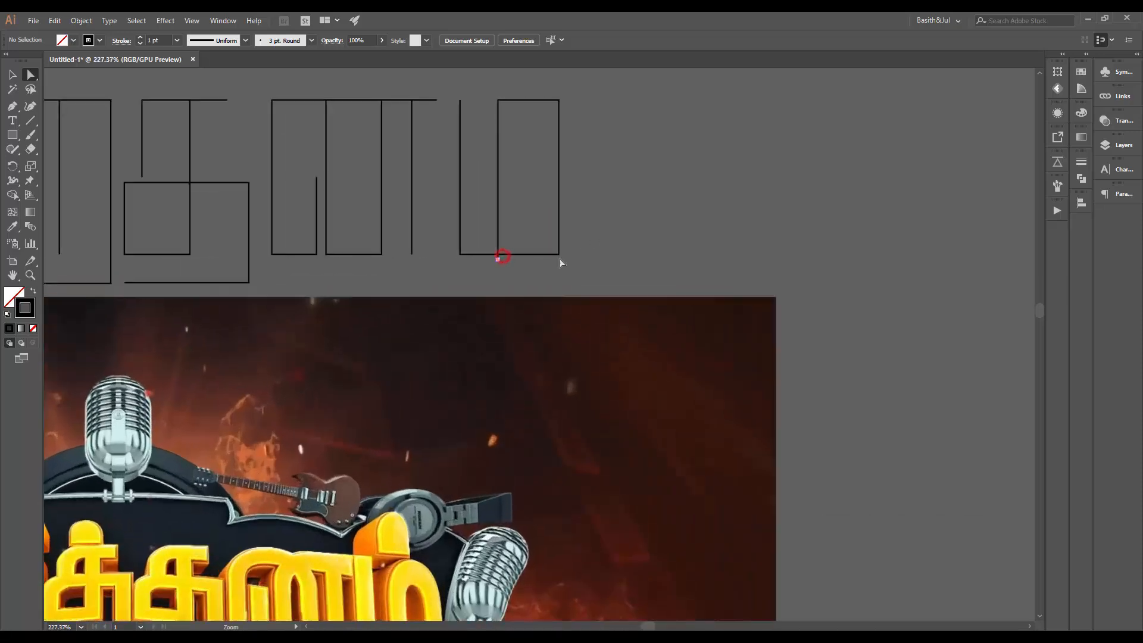
{"action": "left_click", "coordinate": [499, 258]}
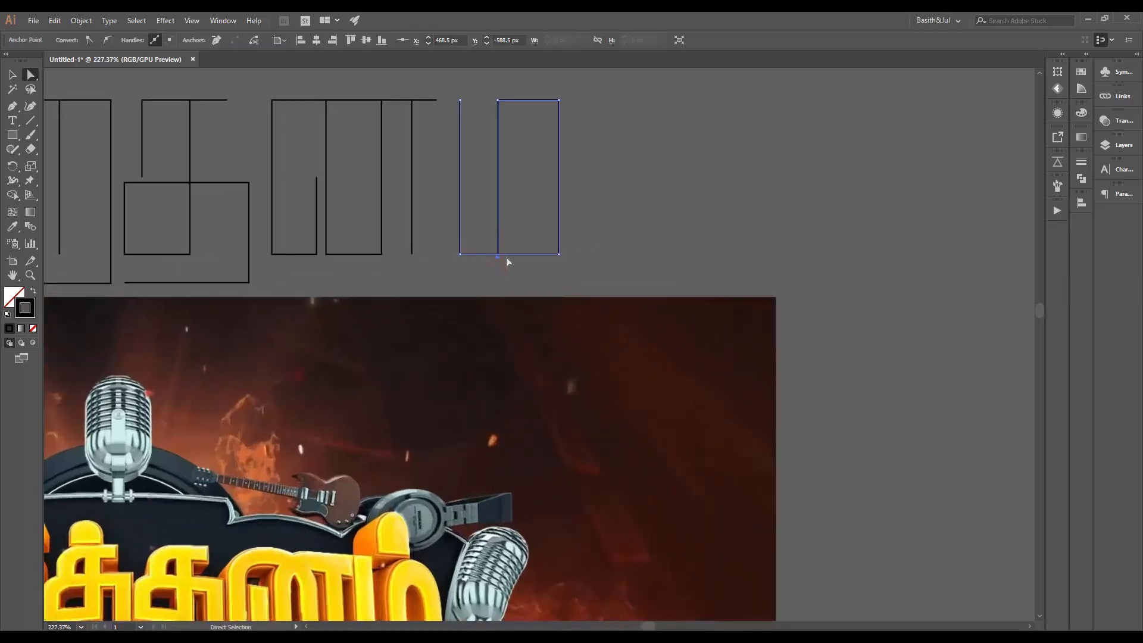
{"action": "key", "text": "v"}
{"action": "left_click", "coordinate": [673, 179]}
- Duplicate the complete stroke lettering into the empty area to the right of the reference image
{"action": "left_click_drag", "start_coordinate": [704, 171], "coordinate": [643, 175]}
{"action": "left_click_drag", "start_coordinate": [642, 175], "coordinate": [685, 262]}
{"action": "left_click_drag", "start_coordinate": [712, 177], "coordinate": [233, 267]}
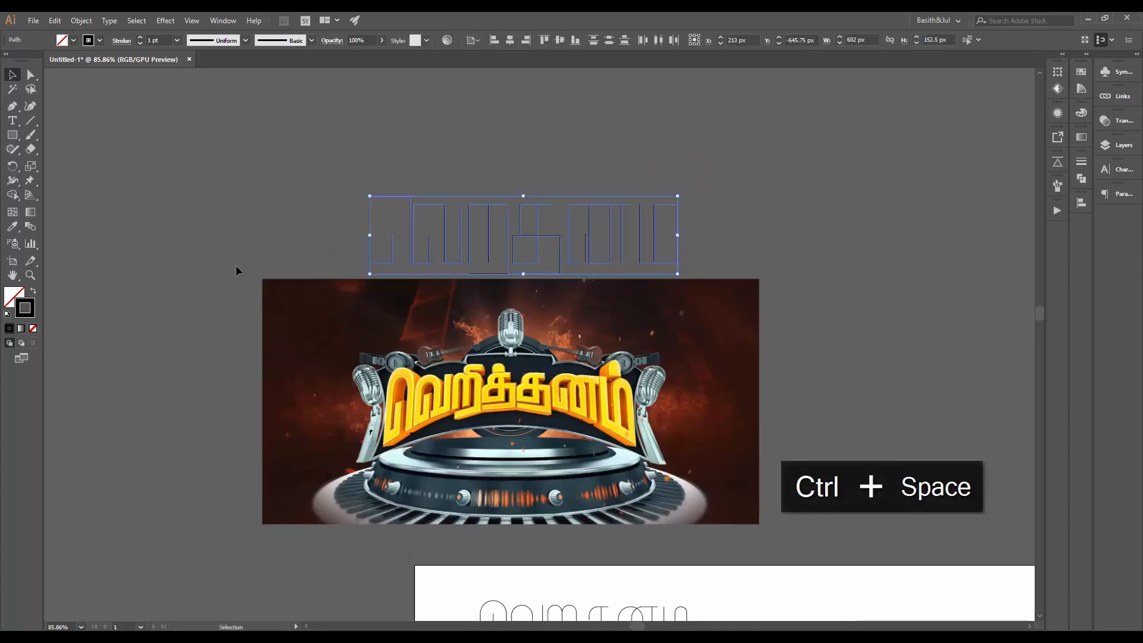
{"action": "left_click", "coordinate": [604, 167]}
{"action": "left_click_drag", "start_coordinate": [494, 209], "coordinate": [506, 211]}
{"action": "left_click_drag", "start_coordinate": [614, 227], "coordinate": [433, 230]}
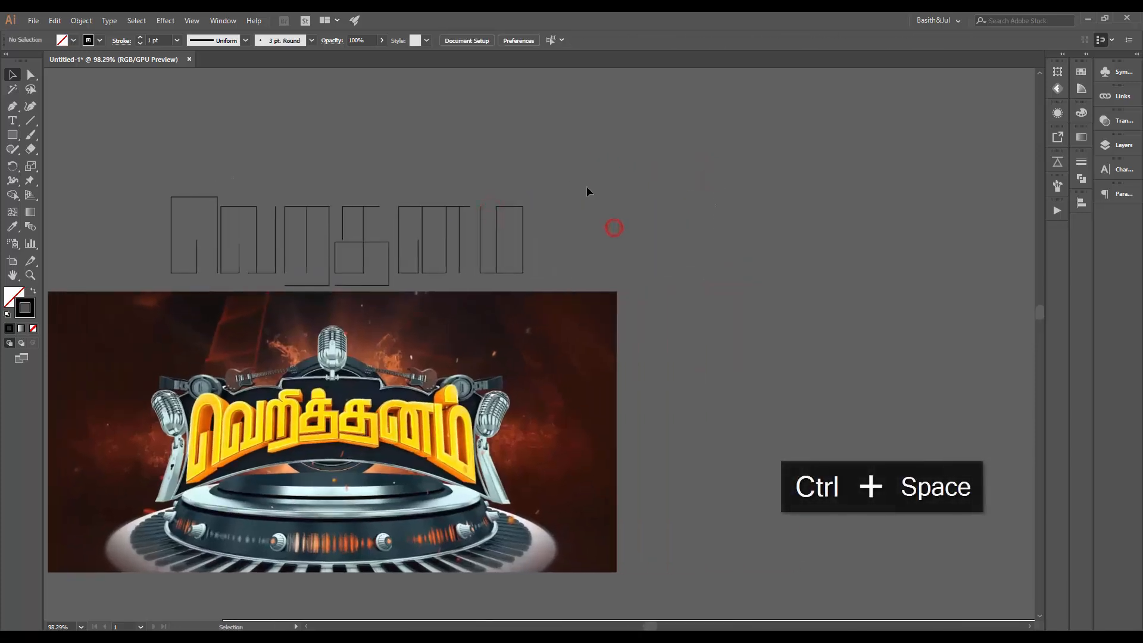
{"action": "left_click_drag", "start_coordinate": [585, 187], "coordinate": [146, 267]}
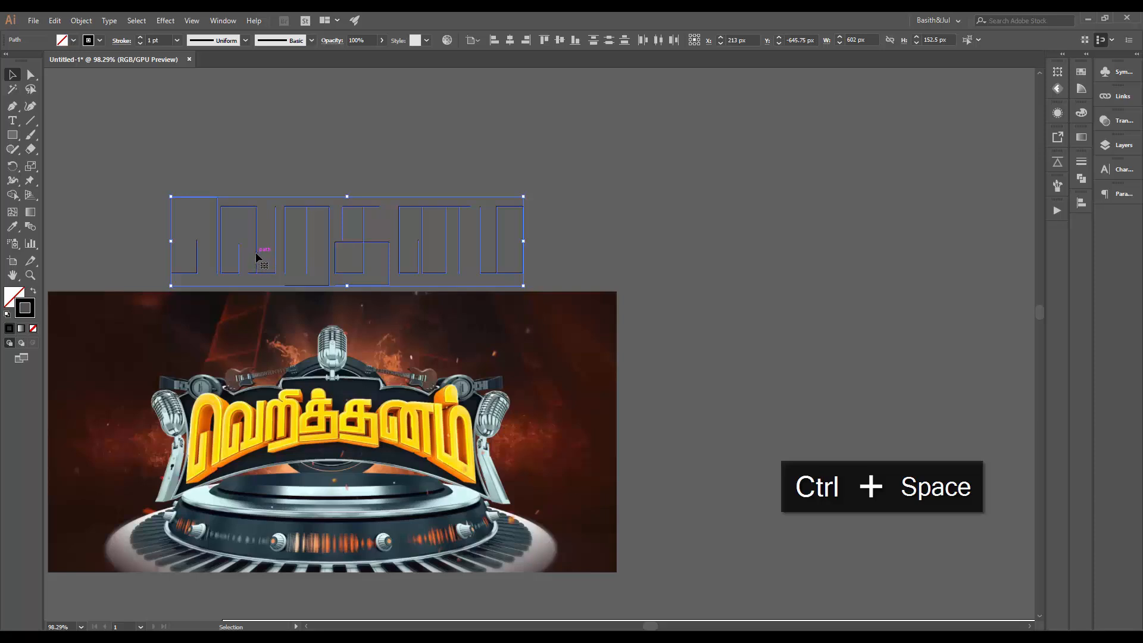
{"action": "left_click_drag", "start_coordinate": [257, 254], "coordinate": [769, 306]}
{"action": "left_click_drag", "start_coordinate": [782, 394], "coordinate": [663, 380]}
{"action": "left_click", "coordinate": [682, 177]}
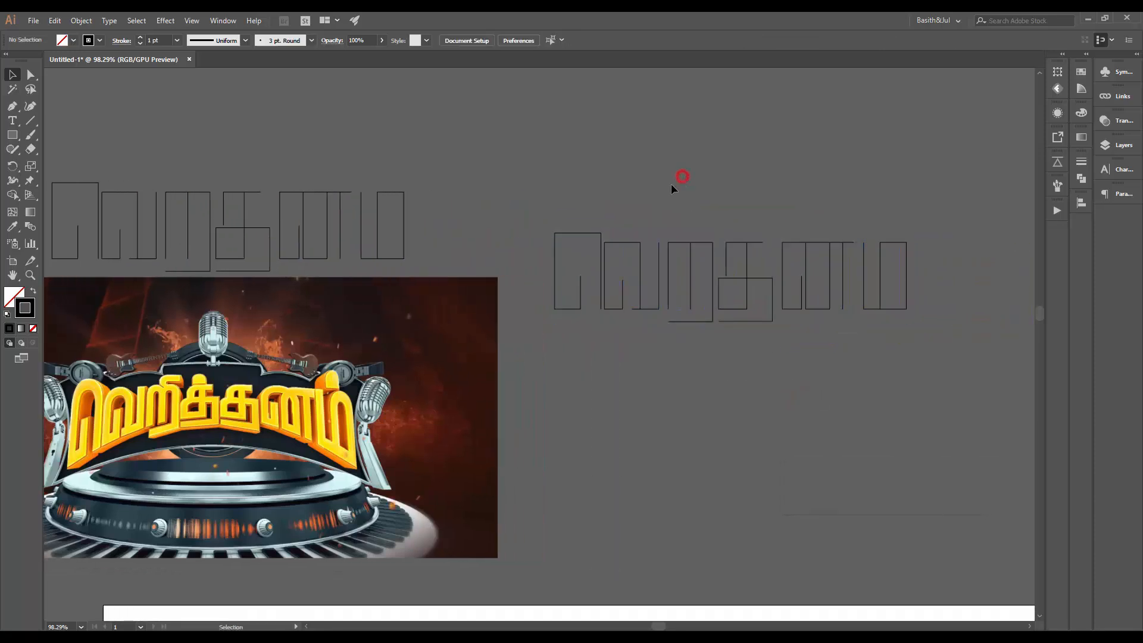
- Round the top corners of the first letter in the duplicate into a full arch with a 39.5 px corner radius
{"action": "left_click_drag", "start_coordinate": [535, 214], "coordinate": [607, 243]}
{"action": "key", "text": "a"}
{"action": "left_click_drag", "start_coordinate": [620, 236], "coordinate": [577, 253]}
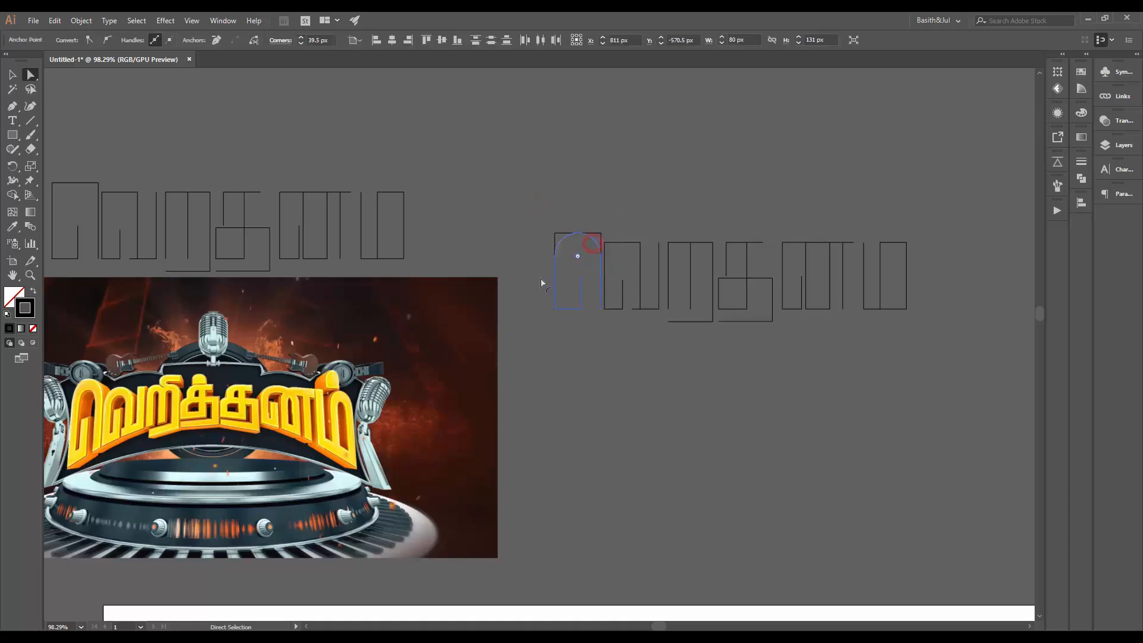
{"action": "key", "text": "v"}
{"action": "left_click", "coordinate": [641, 177]}
- Round the top corners of the second letter's left arch in the duplicate with a 30.5 px corner radius
{"action": "left_click_drag", "start_coordinate": [685, 287], "coordinate": [635, 298]}
{"action": "key", "text": "a"}
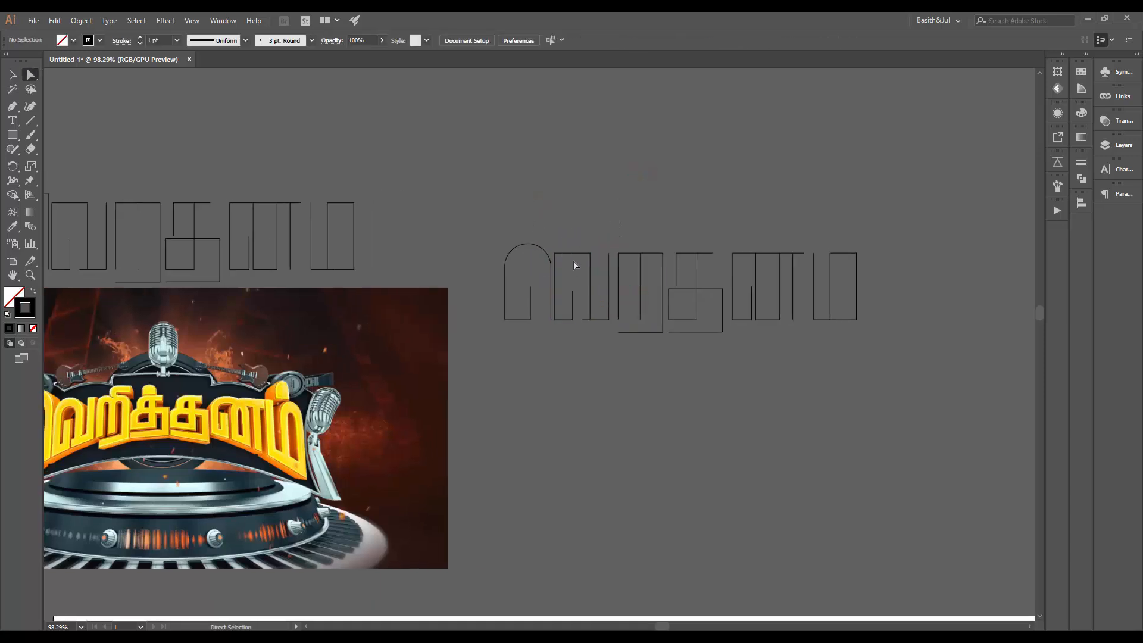
{"action": "left_click_drag", "start_coordinate": [550, 243], "coordinate": [505, 314]}
{"action": "left_click_drag", "start_coordinate": [585, 211], "coordinate": [638, 240]}
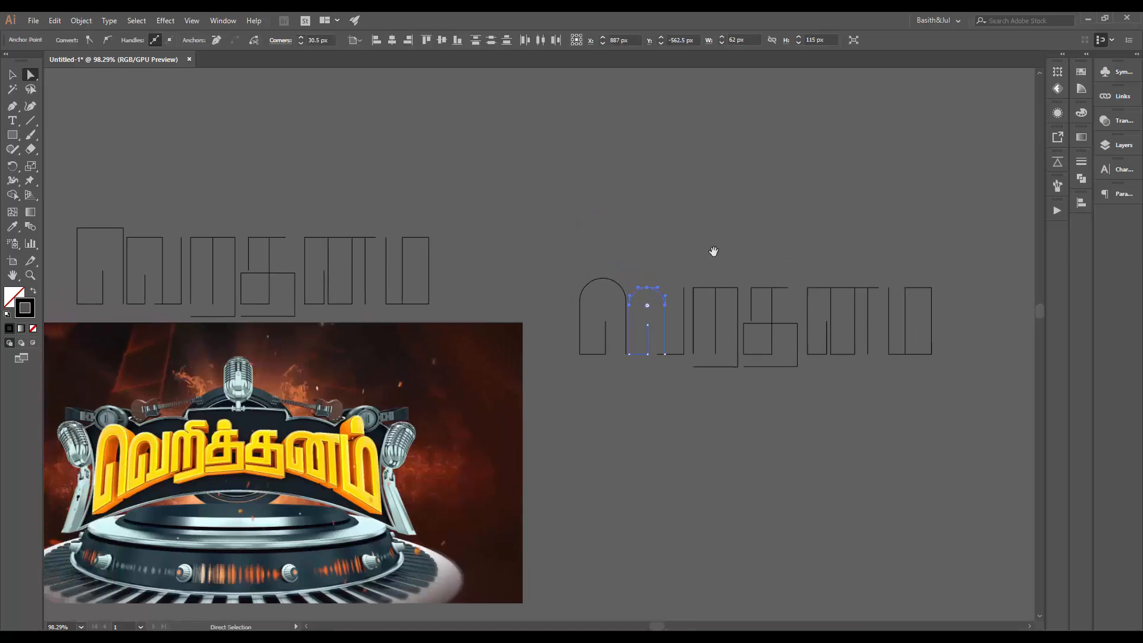
{"action": "left_click_drag", "start_coordinate": [713, 251], "coordinate": [708, 197]}
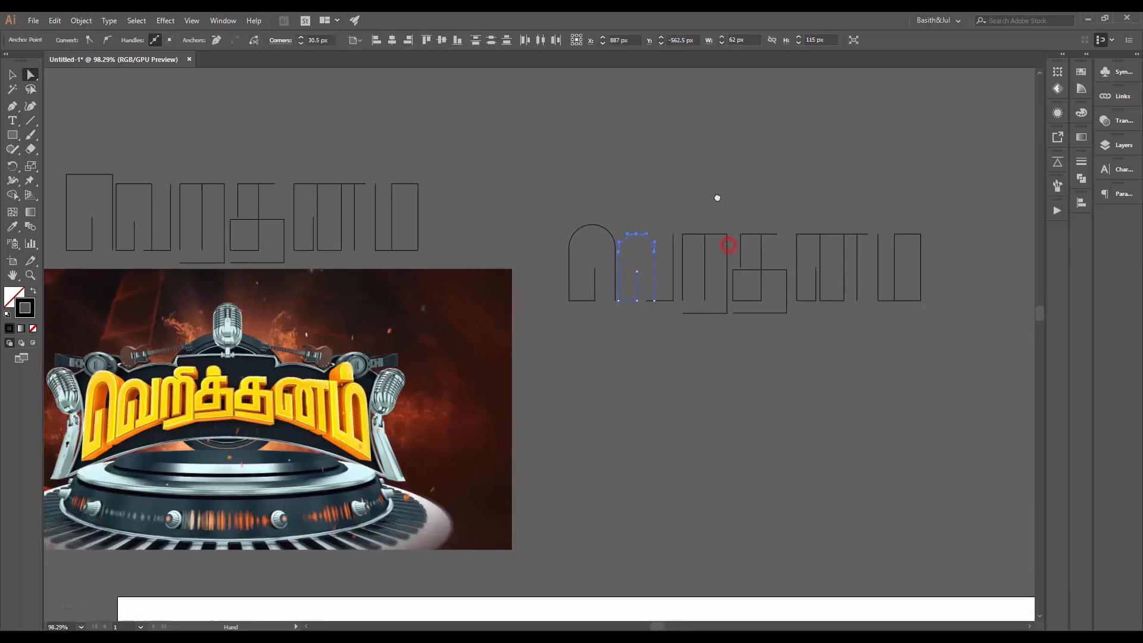
- Round the top corners of the third letter's left arch in the duplicate into a full semicircle
{"action": "left_click", "coordinate": [691, 236]}
{"action": "key", "text": "v"}
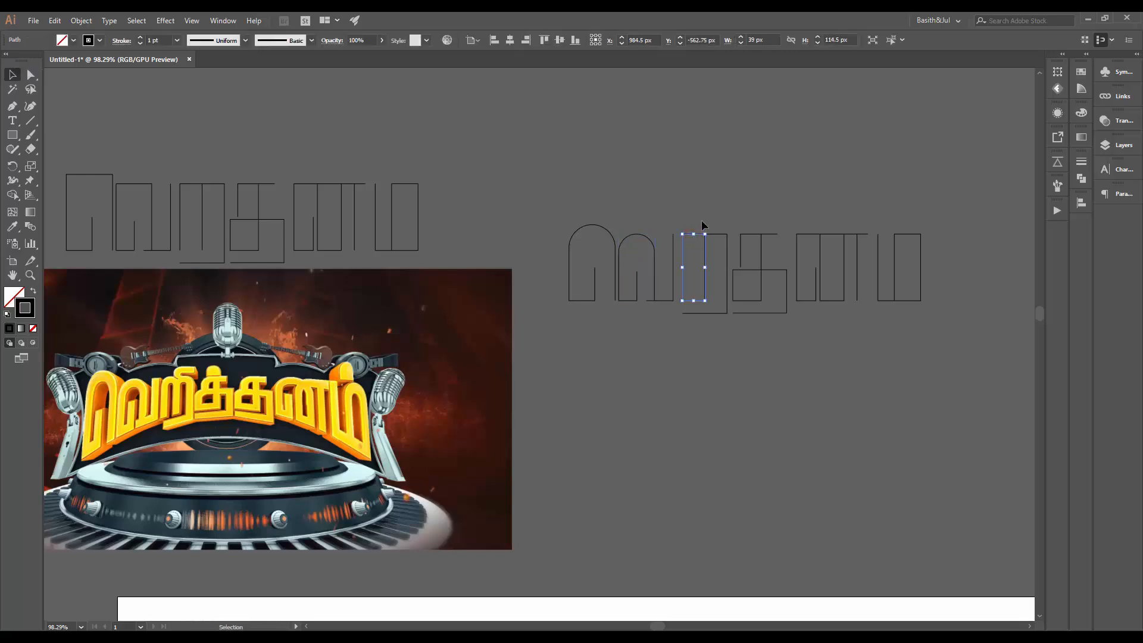
{"action": "key", "text": "a"}
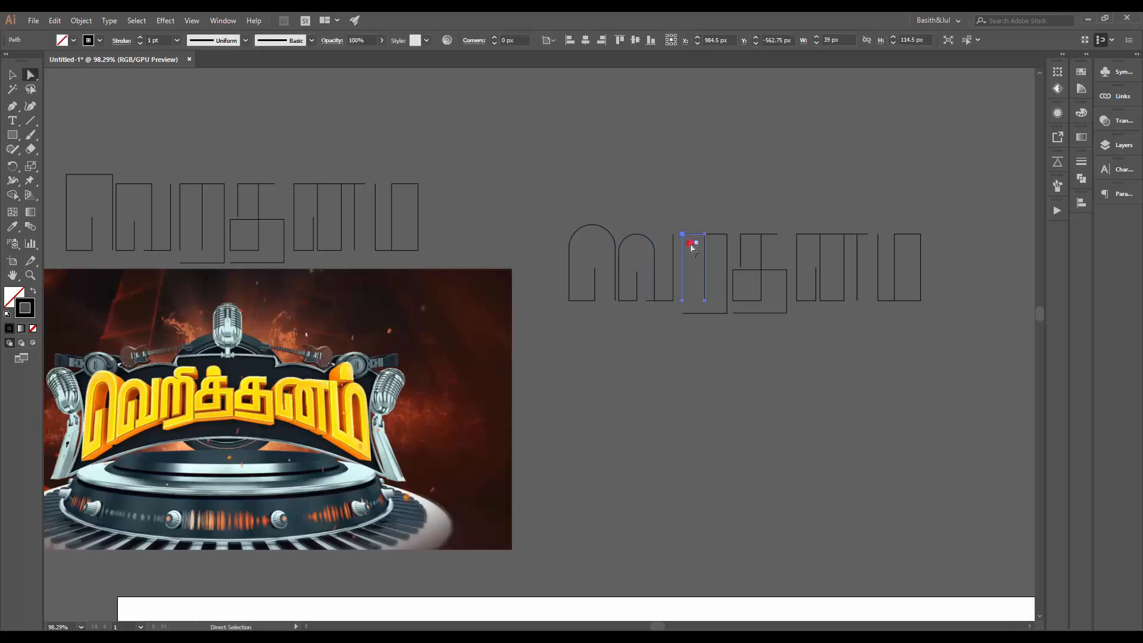
{"action": "left_click_drag", "start_coordinate": [691, 244], "coordinate": [717, 291]}
- Round the top corners of the third letter's right arch with a 19 px corner radius, and make its lower corner square again
{"action": "key", "text": "v"}
{"action": "left_click", "coordinate": [722, 235]}
{"action": "key", "text": "a"}
{"action": "left_click", "coordinate": [746, 200]}
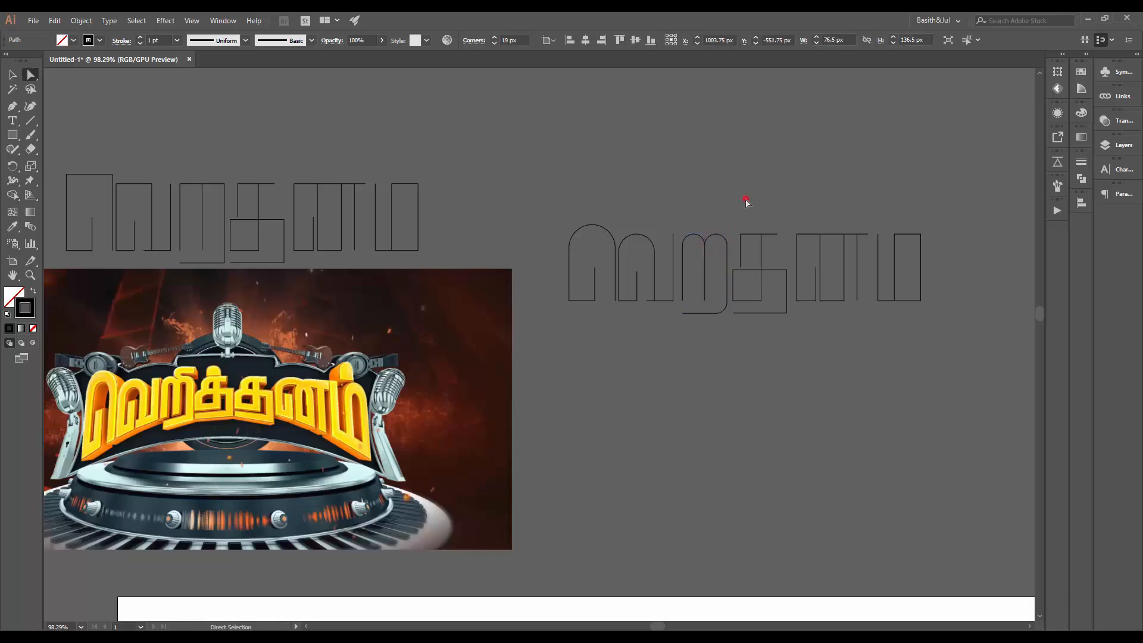
{"action": "left_click", "coordinate": [725, 305]}
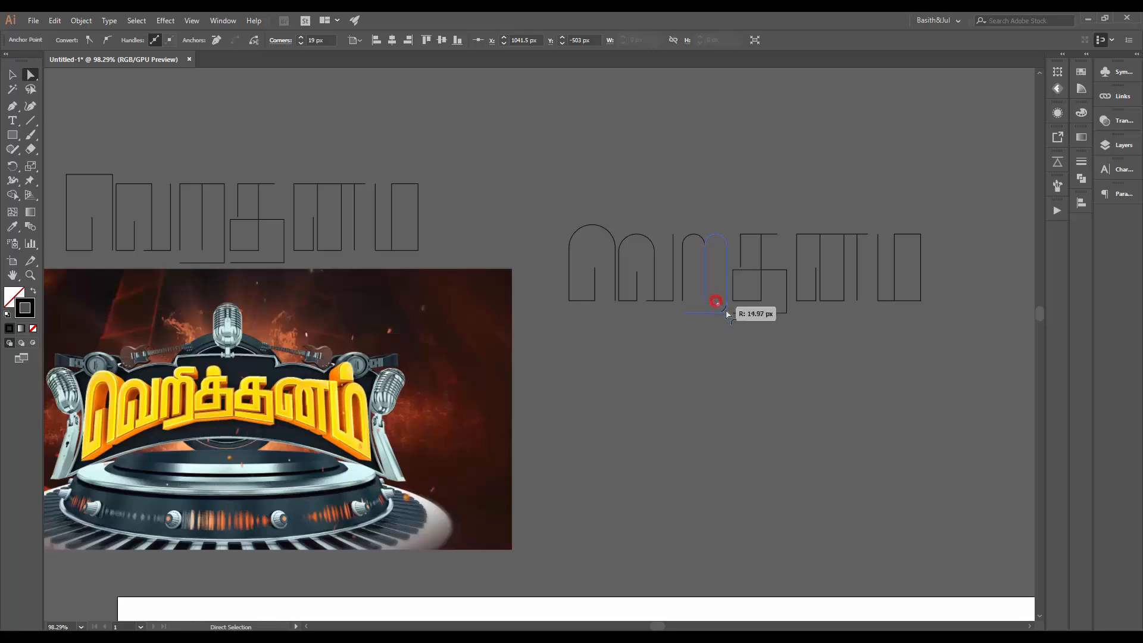
{"action": "left_click", "coordinate": [742, 348]}
- Round the upper-left corner of the fourth letter's upper hook in the duplicate with a 20 px corner radius
{"action": "left_click_drag", "start_coordinate": [751, 348], "coordinate": [706, 350]}
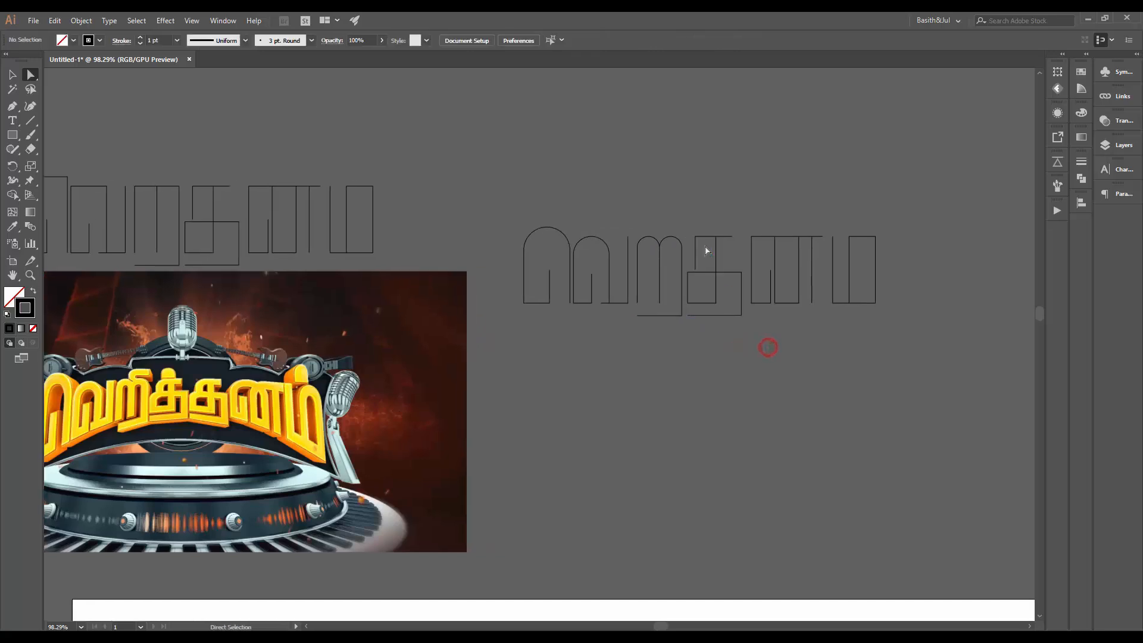
{"action": "left_click", "coordinate": [703, 238]}
{"action": "left_click_drag", "start_coordinate": [690, 222], "coordinate": [716, 254]}
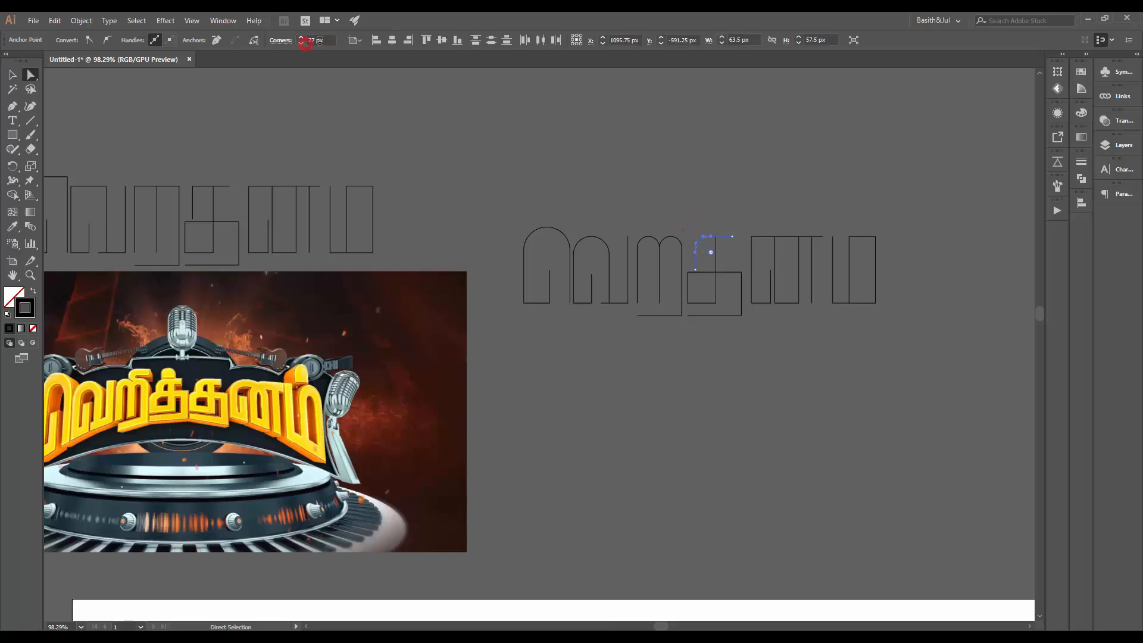
{"action": "double_click", "coordinate": [309, 41]}
{"action": "type", "text": "20"}
{"action": "key", "text": "Return"}
- Round the upper-left corner of the fourth letter's lower box in the duplicate with a 20 px corner radius
{"action": "key", "text": "v"}
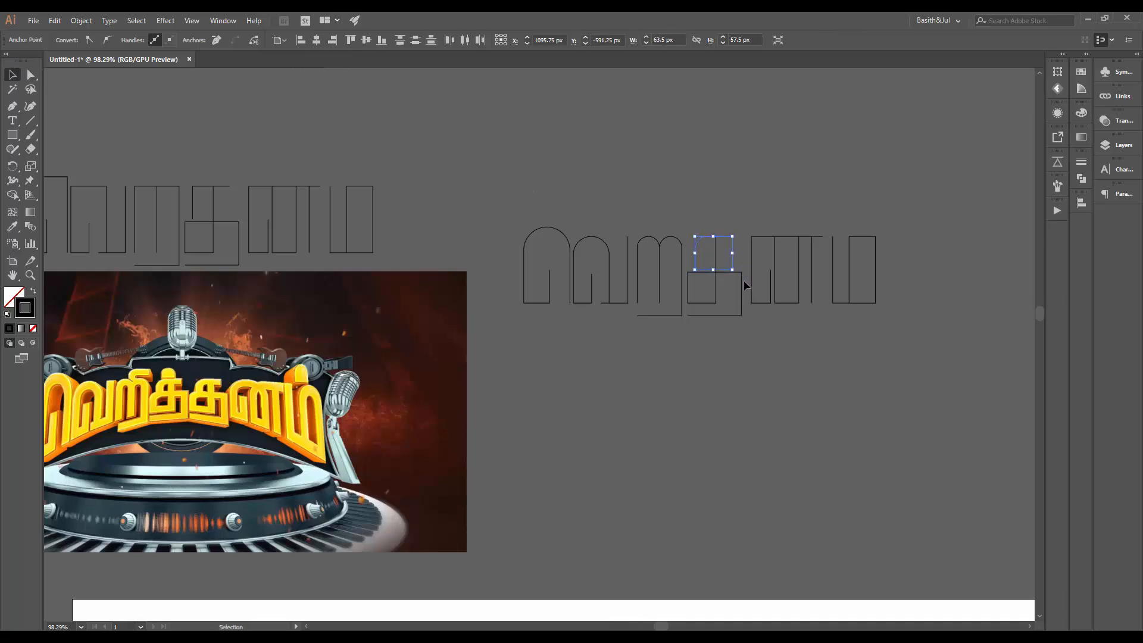
{"action": "left_click", "coordinate": [742, 279]}
{"action": "key", "text": "a"}
{"action": "left_click", "coordinate": [685, 272]}
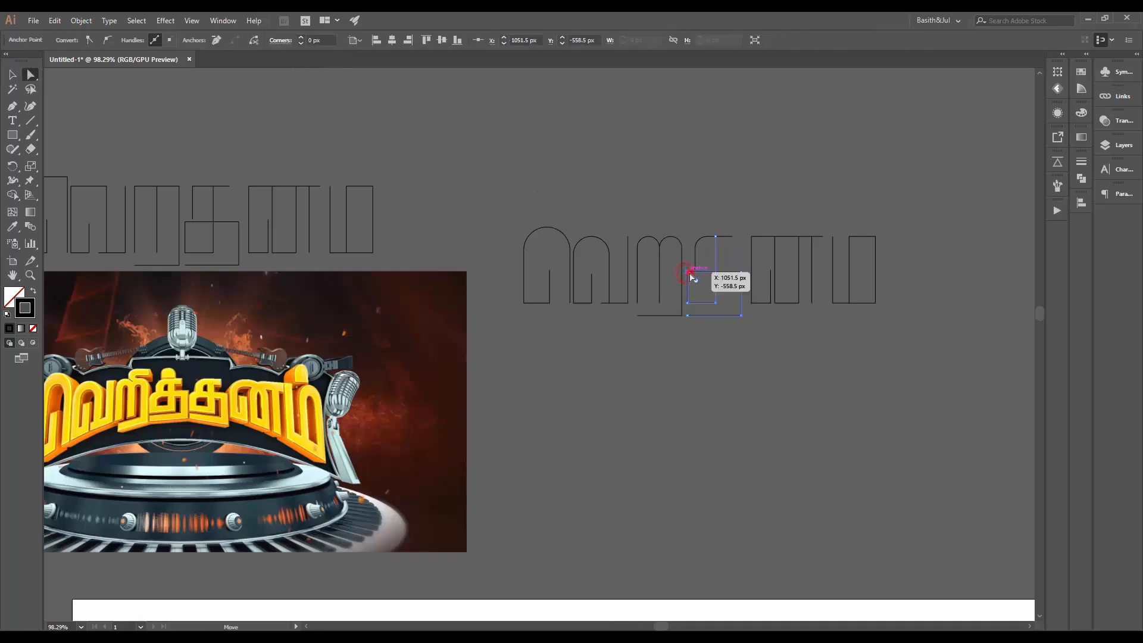
{"action": "left_click", "coordinate": [322, 40]}
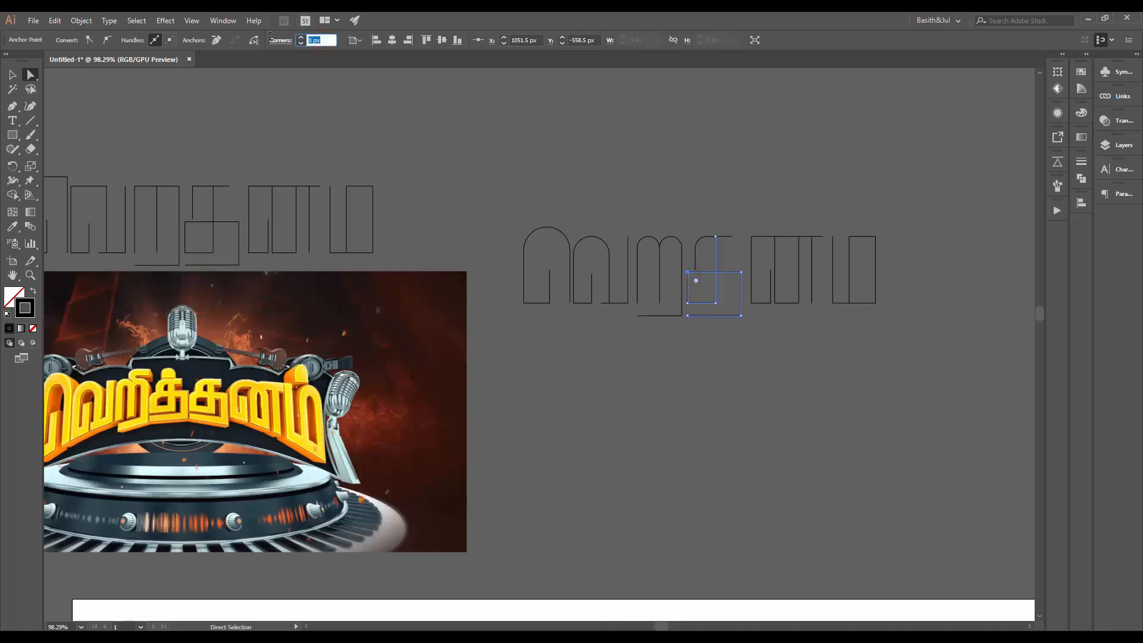
{"action": "type", "text": "20"}
{"action": "key", "text": "Return"}
{"action": "key", "text": "v"}
{"action": "left_click", "coordinate": [748, 154]}
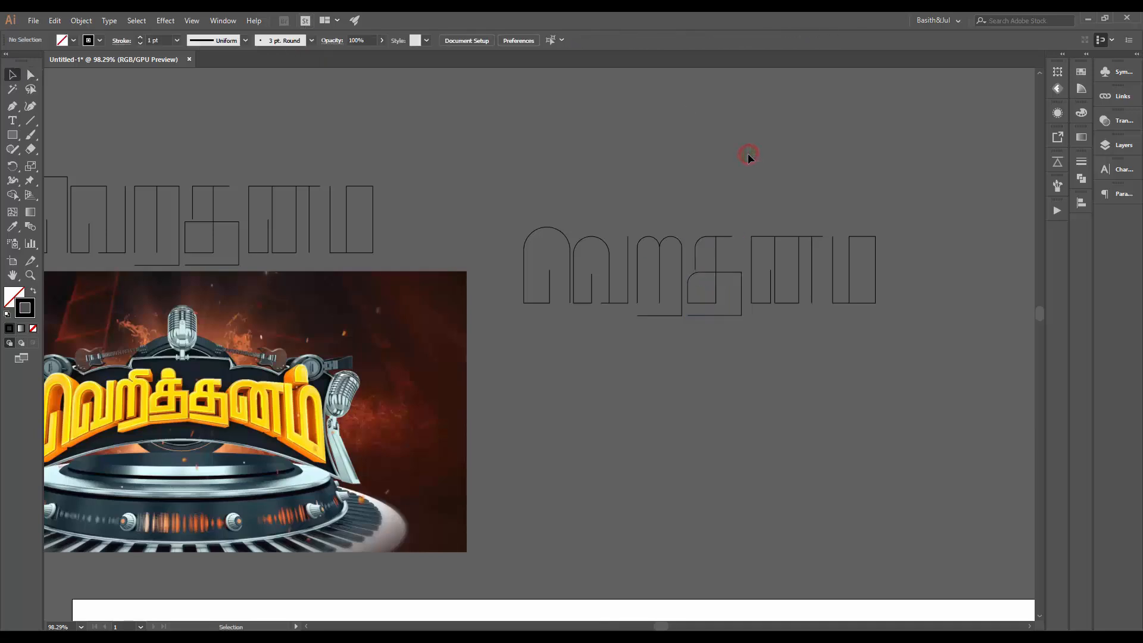
- Round the two outer top corners of the fifth letter's body in the duplicate with a 40.5 px corner radius
{"action": "left_click", "coordinate": [768, 239]}
{"action": "key", "text": "a"}
{"action": "left_click", "coordinate": [777, 202]}
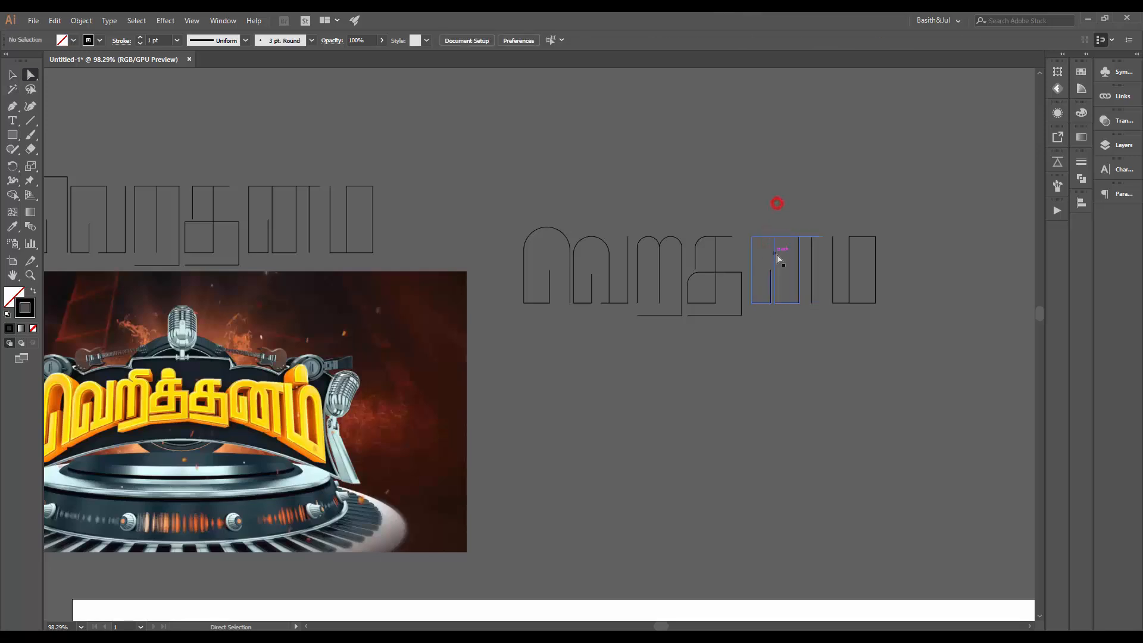
{"action": "left_click", "coordinate": [786, 235]}
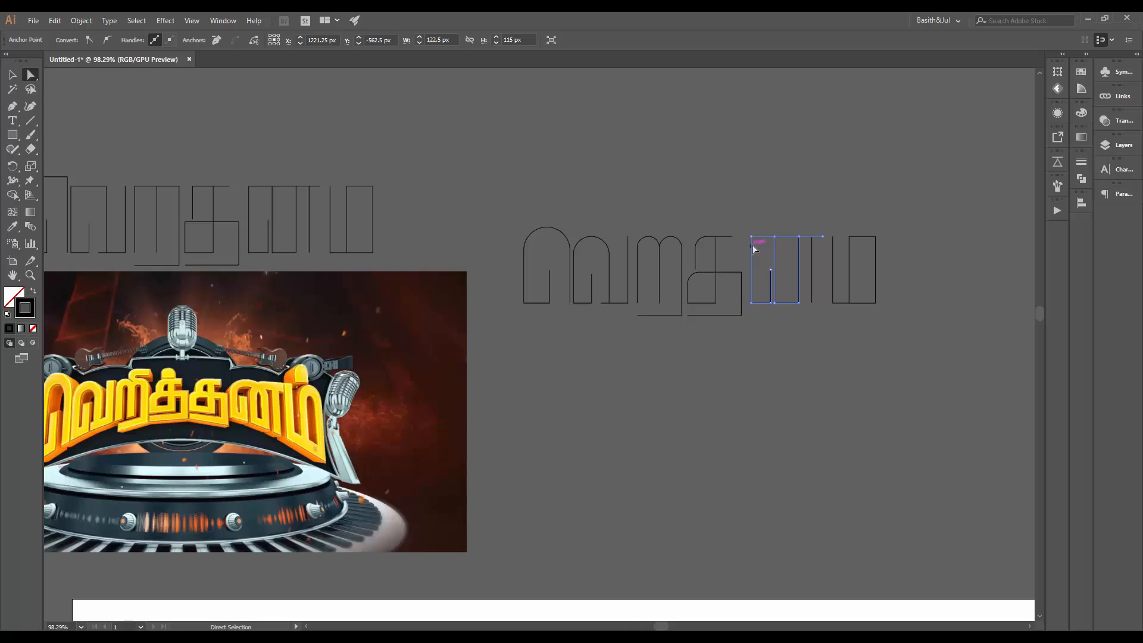
{"action": "left_click", "coordinate": [800, 236]}
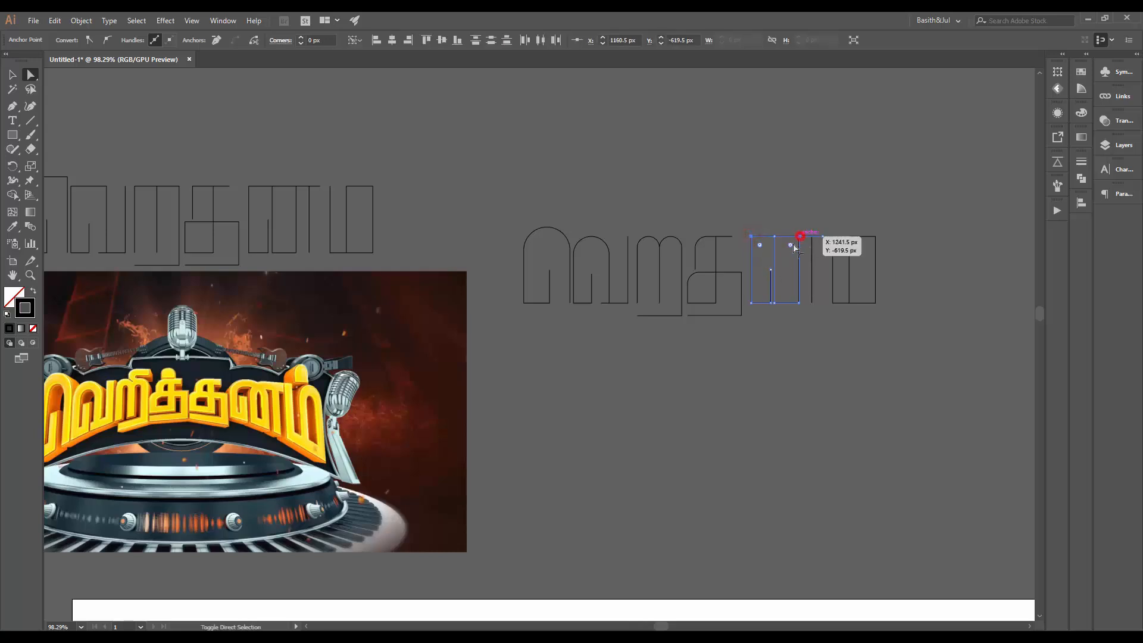
{"action": "left_click", "coordinate": [301, 36]}
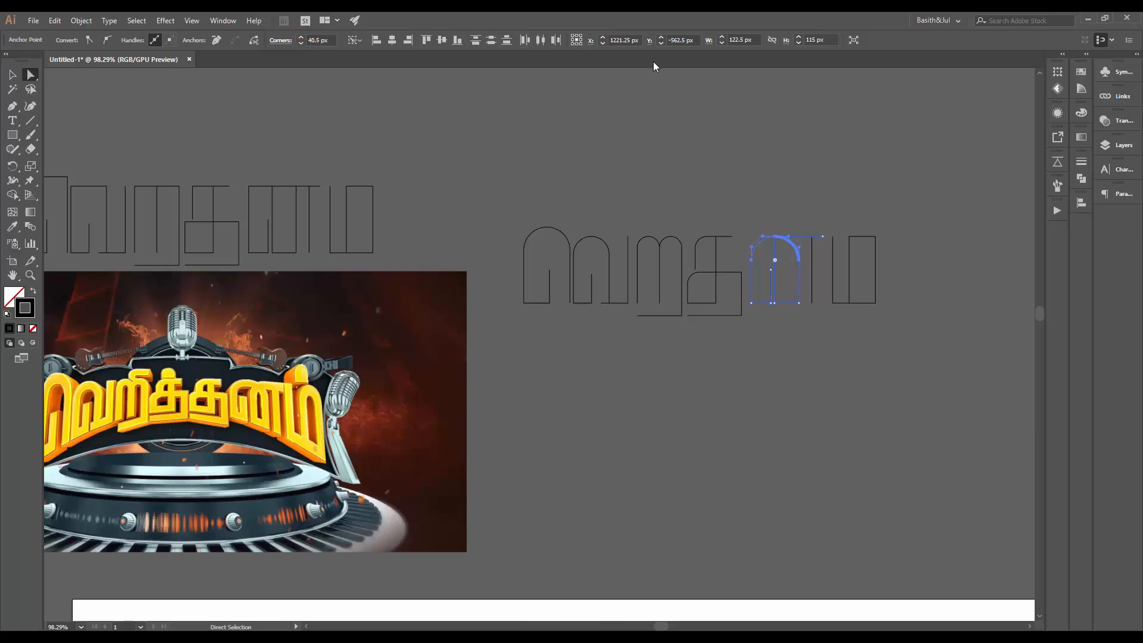
{"action": "left_click", "coordinate": [797, 184]}
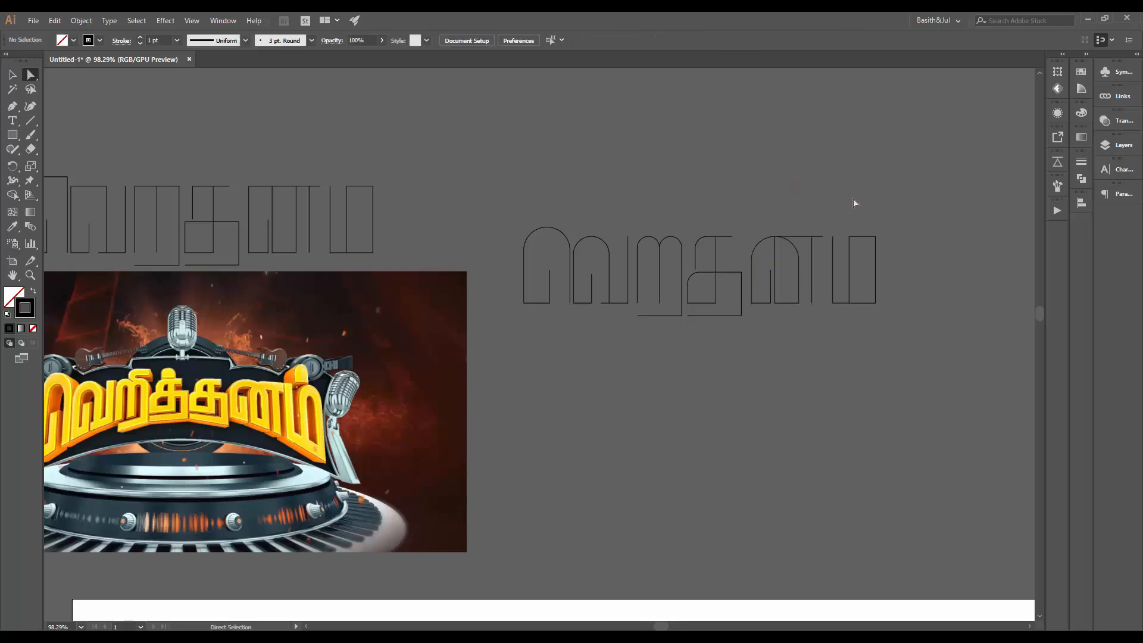
- Round the corner where the fifth letter's inner stem meets the top bar, forming a second overlapping arch
{"action": "left_click_drag", "start_coordinate": [802, 238], "coordinate": [776, 237]}
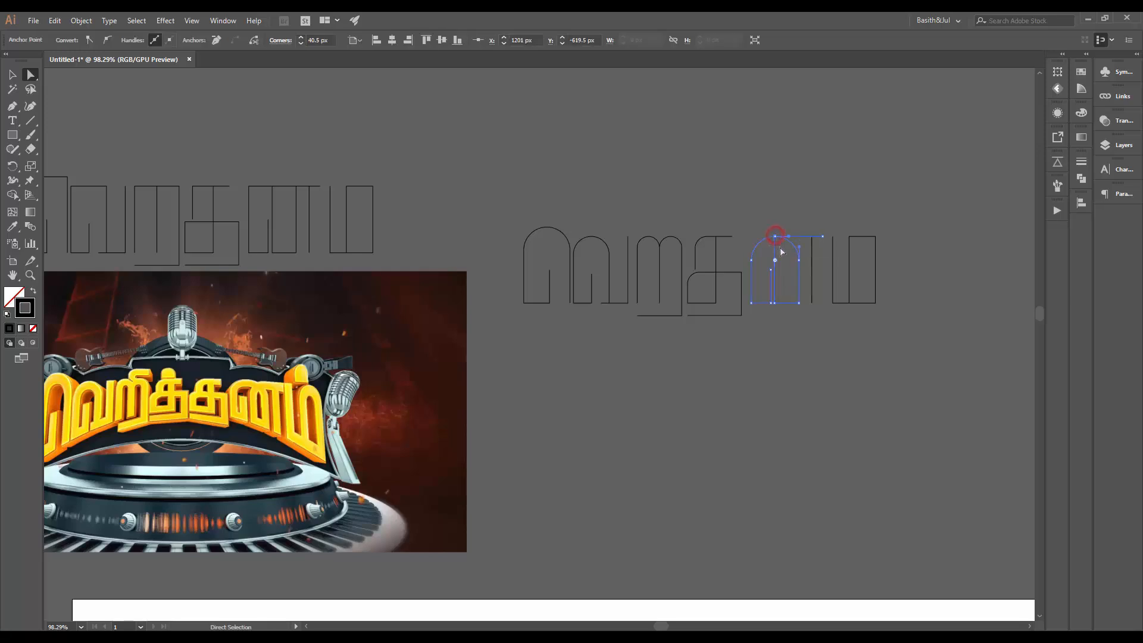
{"action": "scroll", "coordinate": [780, 238], "scroll_direction": "up", "scroll_amount": 3}
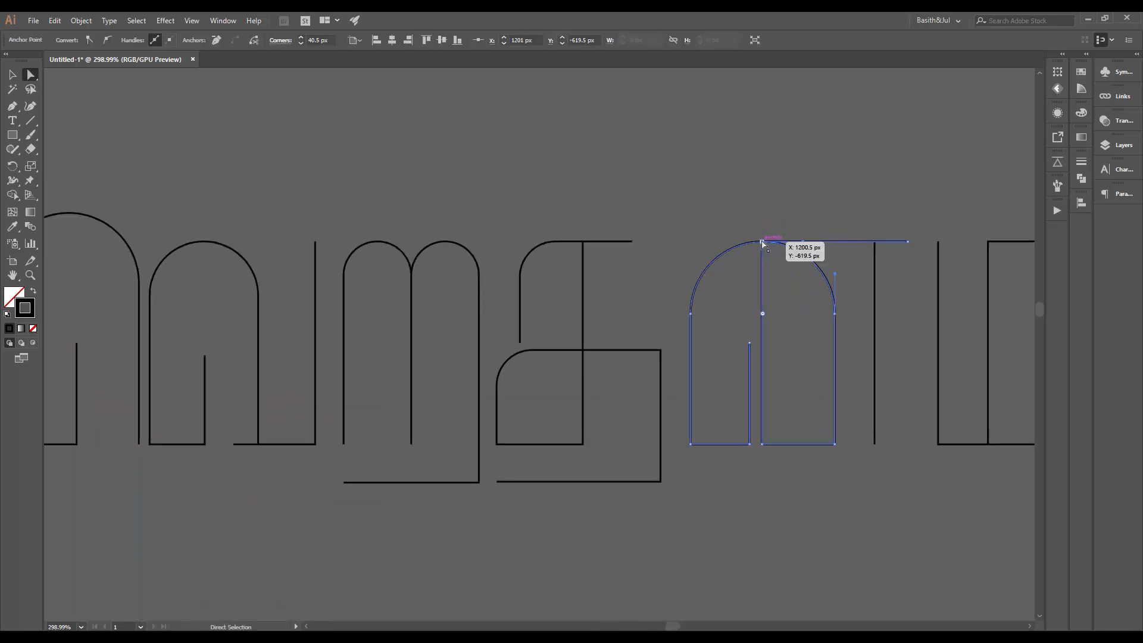
{"action": "left_click", "coordinate": [763, 242]}
{"action": "left_click_drag", "start_coordinate": [770, 251], "coordinate": [844, 298]}
{"action": "key", "text": "v"}
{"action": "left_click", "coordinate": [815, 204]}
- Narrow the last letter's right loop in the duplicate slightly and round its top corners into a full arch
{"action": "key", "text": "ctrl+space"}
{"action": "left_click_drag", "start_coordinate": [834, 171], "coordinate": [649, 224]}
{"action": "left_click_drag", "start_coordinate": [673, 208], "coordinate": [691, 234]}
{"action": "left_click_drag", "start_coordinate": [894, 353], "coordinate": [864, 376]}
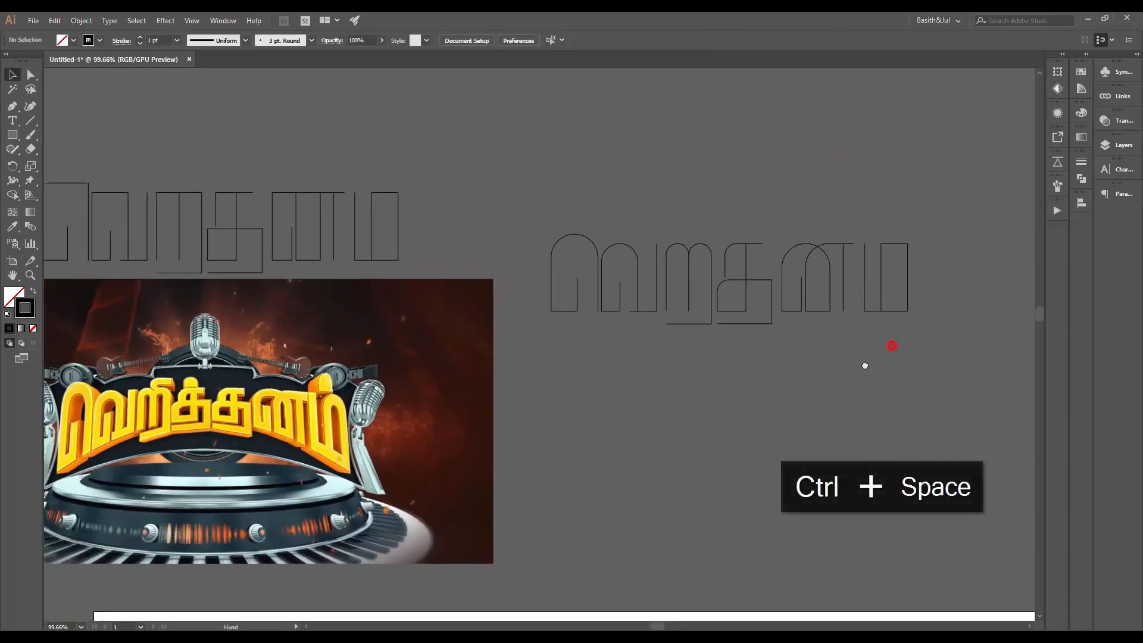
{"action": "key", "text": "a"}
{"action": "left_click_drag", "start_coordinate": [879, 230], "coordinate": [944, 277]}
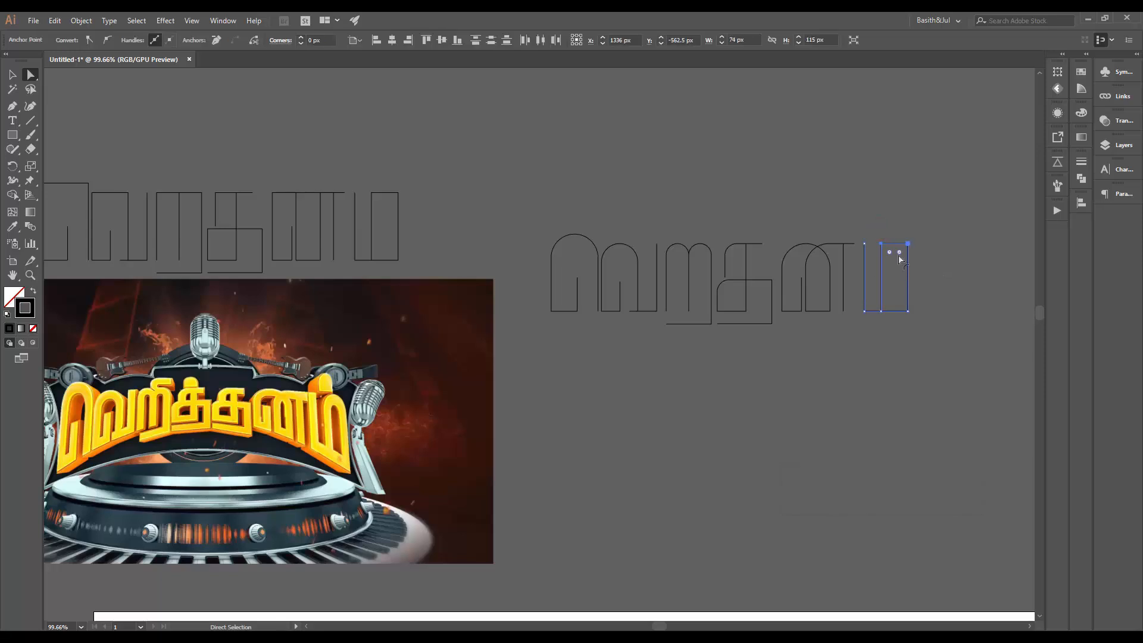
{"action": "left_click_drag", "start_coordinate": [931, 233], "coordinate": [898, 319]}
{"action": "key", "text": "shift+Left"}
{"action": "left_click_drag", "start_coordinate": [892, 253], "coordinate": [904, 301]}
{"action": "left_click", "coordinate": [926, 216]}
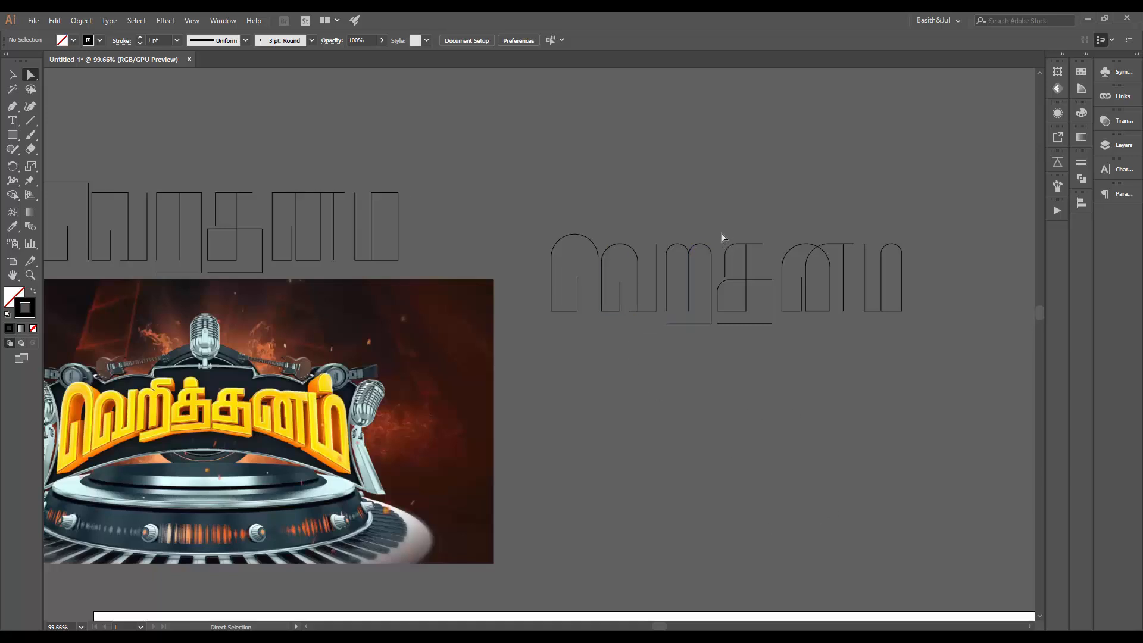
- Draw a rectangle about 147 by 44 px above the third and fourth letters for the third letter's vowel sign
{"action": "key", "text": "p"}
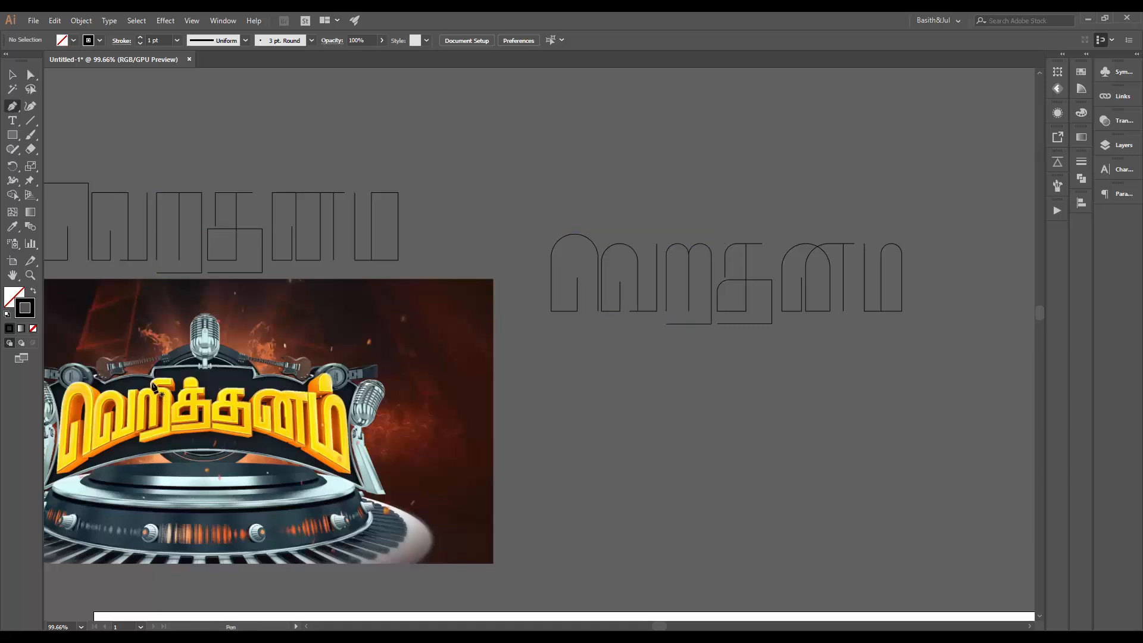
{"action": "left_click_drag", "start_coordinate": [141, 383], "coordinate": [230, 410]}
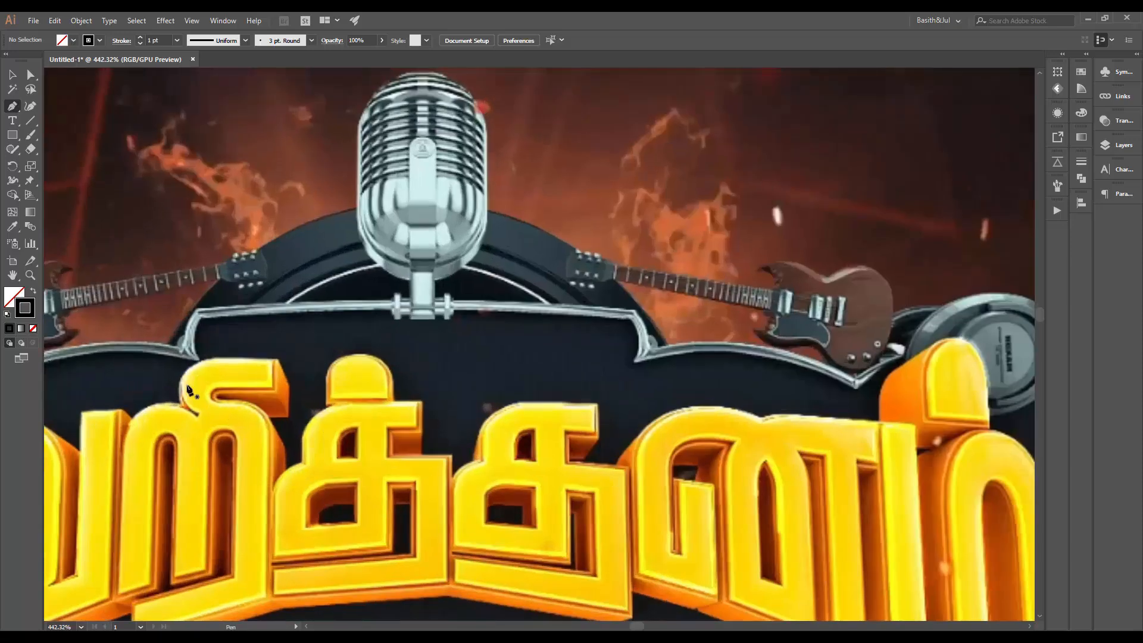
{"action": "left_click_drag", "start_coordinate": [353, 360], "coordinate": [265, 380]}
{"action": "left_click_drag", "start_coordinate": [557, 291], "coordinate": [384, 361]}
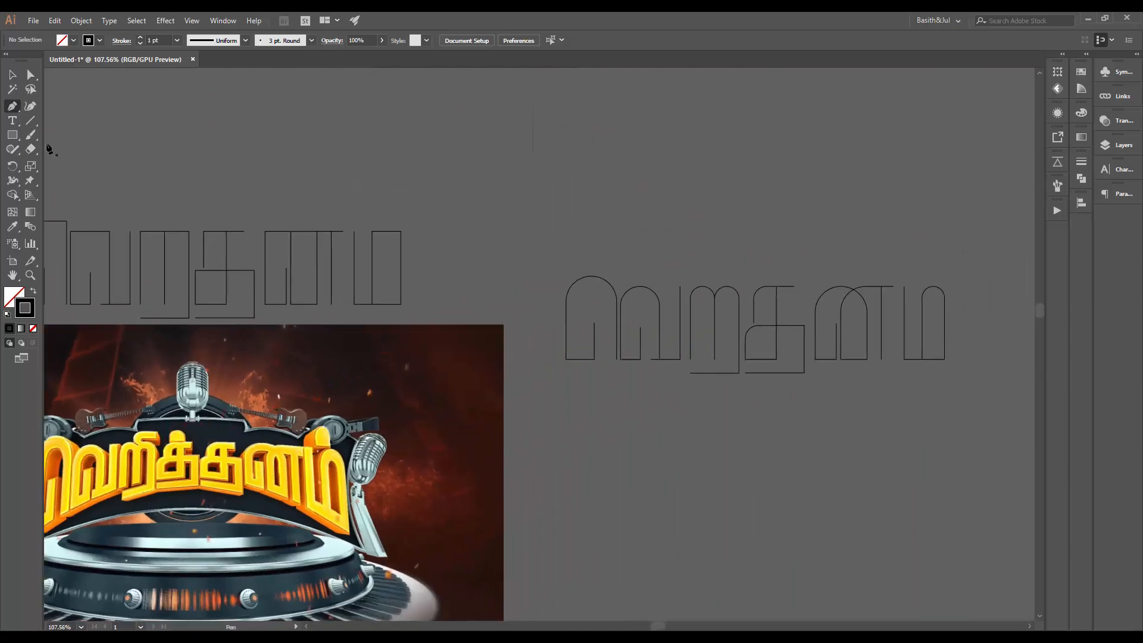
{"action": "left_click", "coordinate": [13, 137]}
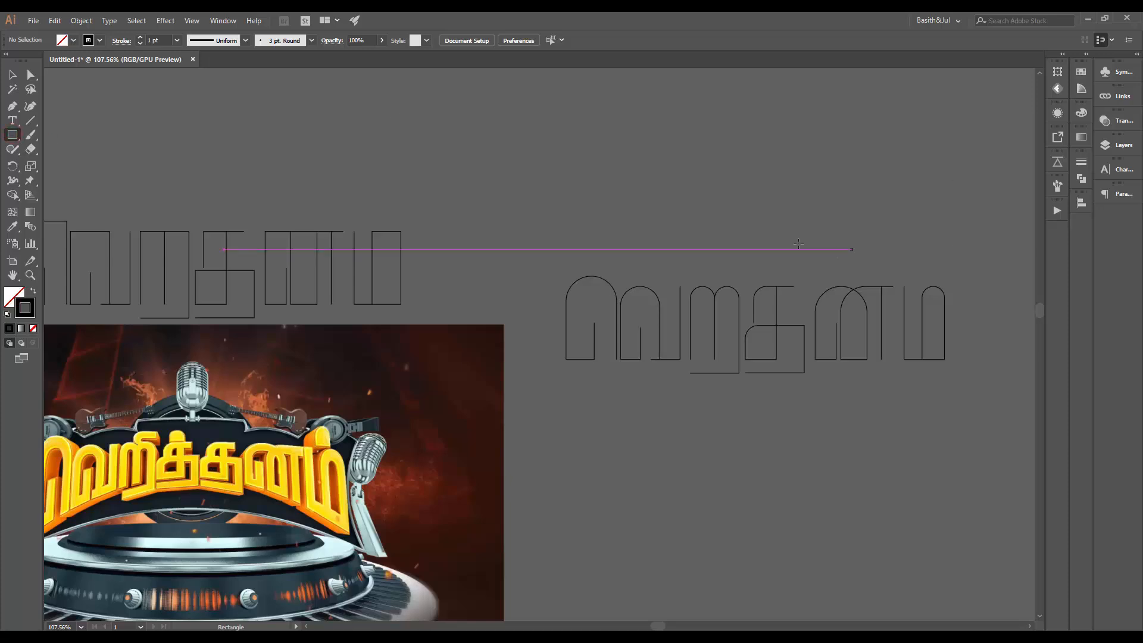
{"action": "left_click_drag", "start_coordinate": [691, 234], "coordinate": [784, 263]}
{"action": "key", "text": "a"}
{"action": "left_click", "coordinate": [810, 228]}
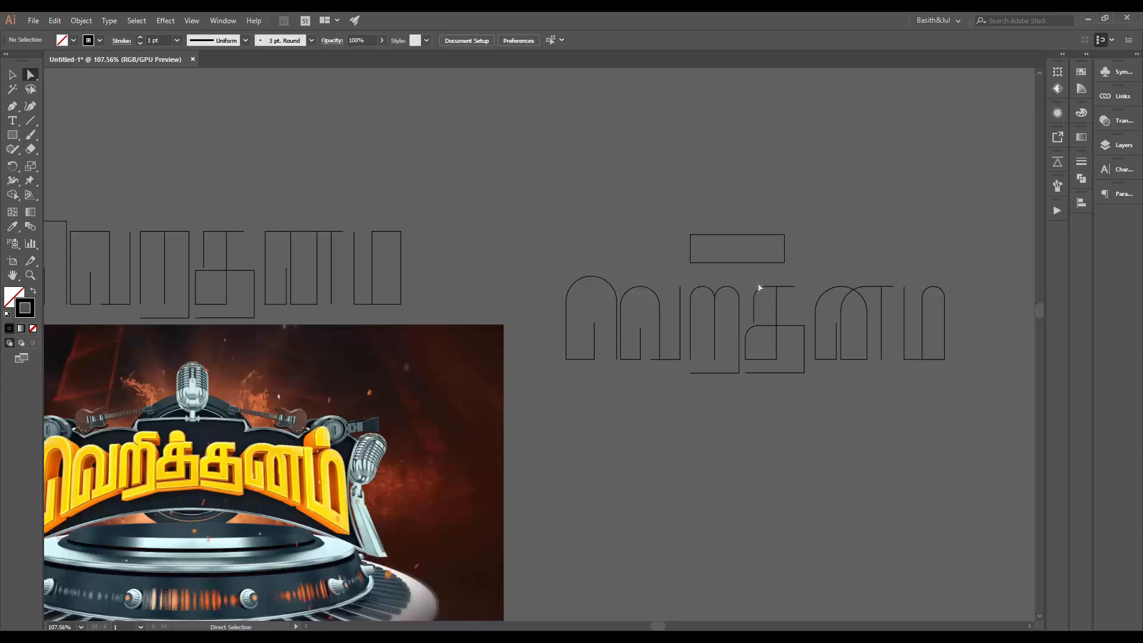
- Cut the rectangle at its right corners with the Scissors tool and delete its right side
{"action": "left_click", "coordinate": [785, 242]}
{"action": "left_click", "coordinate": [789, 247]}
{"action": "key", "text": "c"}
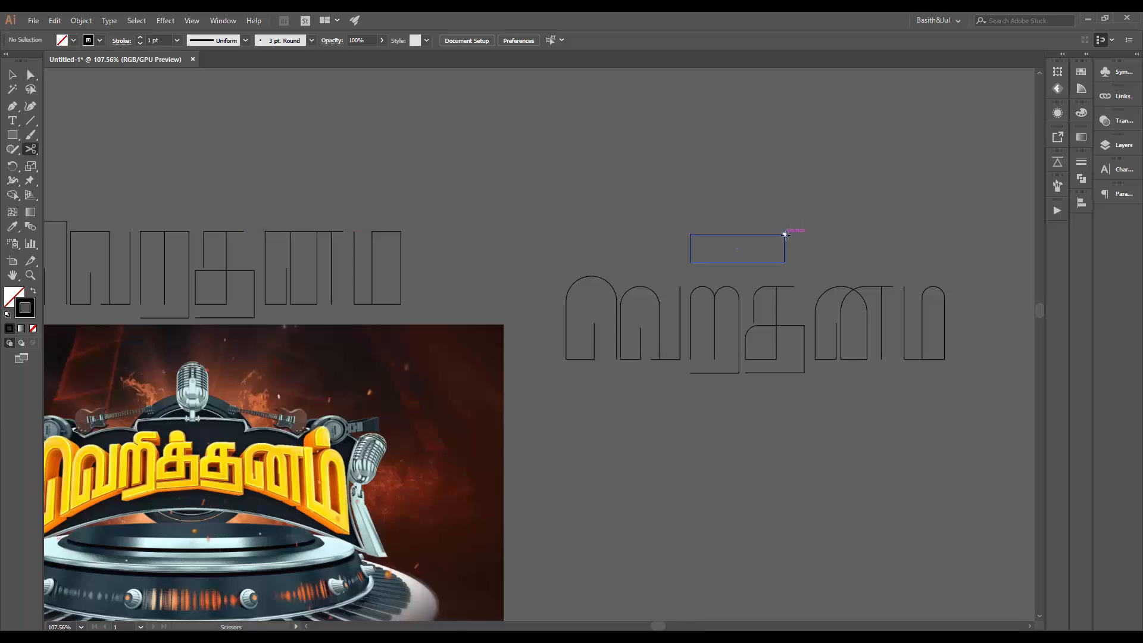
{"action": "left_click", "coordinate": [784, 234]}
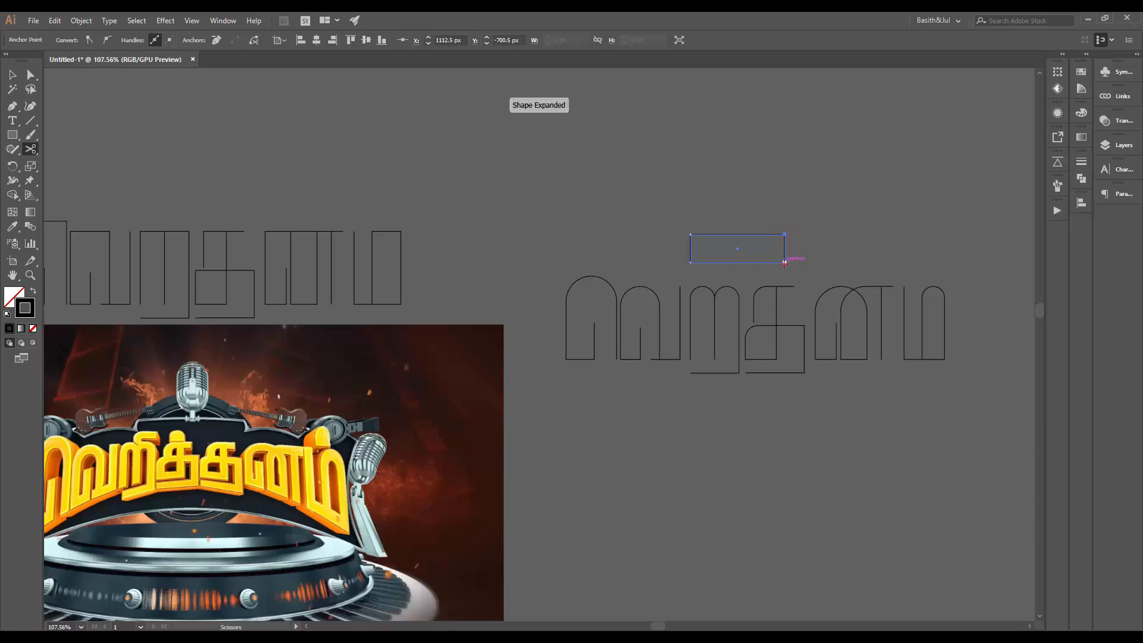
{"action": "key", "text": "v"}
{"action": "left_click", "coordinate": [785, 249]}
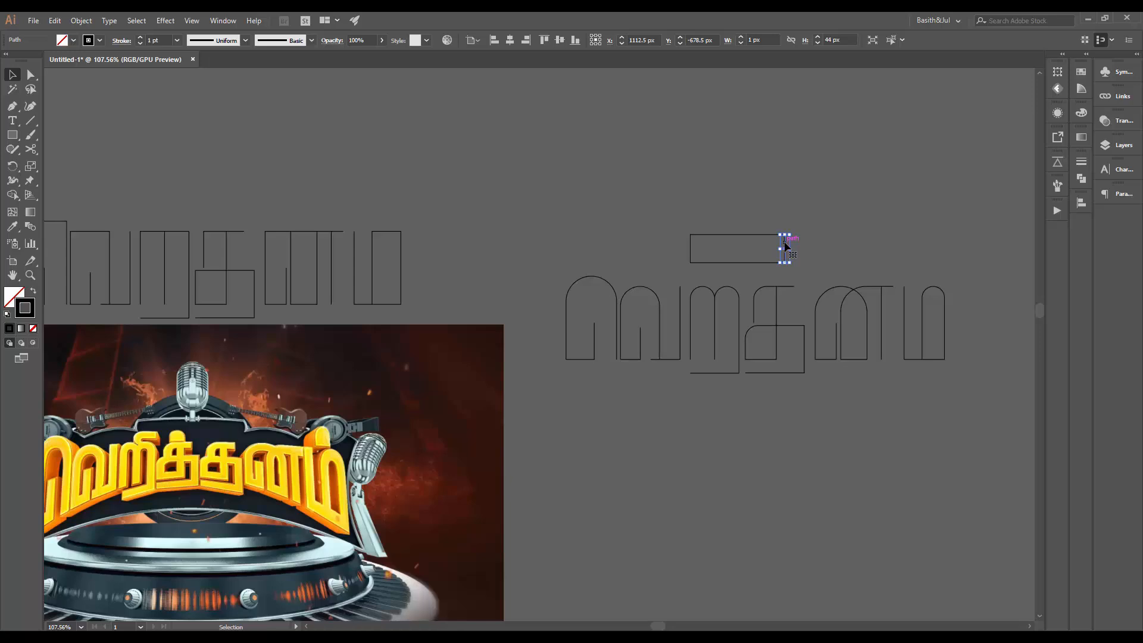
{"action": "key", "text": "Delete"}
- Shorten the open shape's lower edge and round its two left corners with a 22 px corner radius
{"action": "key", "text": "a"}
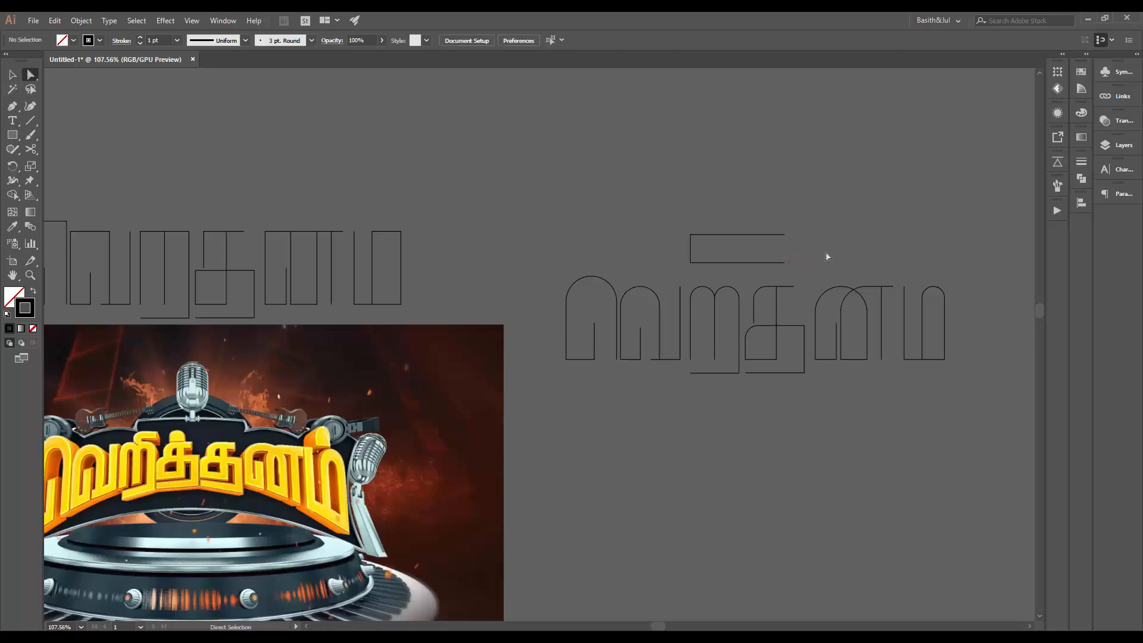
{"action": "left_click_drag", "start_coordinate": [797, 259], "coordinate": [769, 278]}
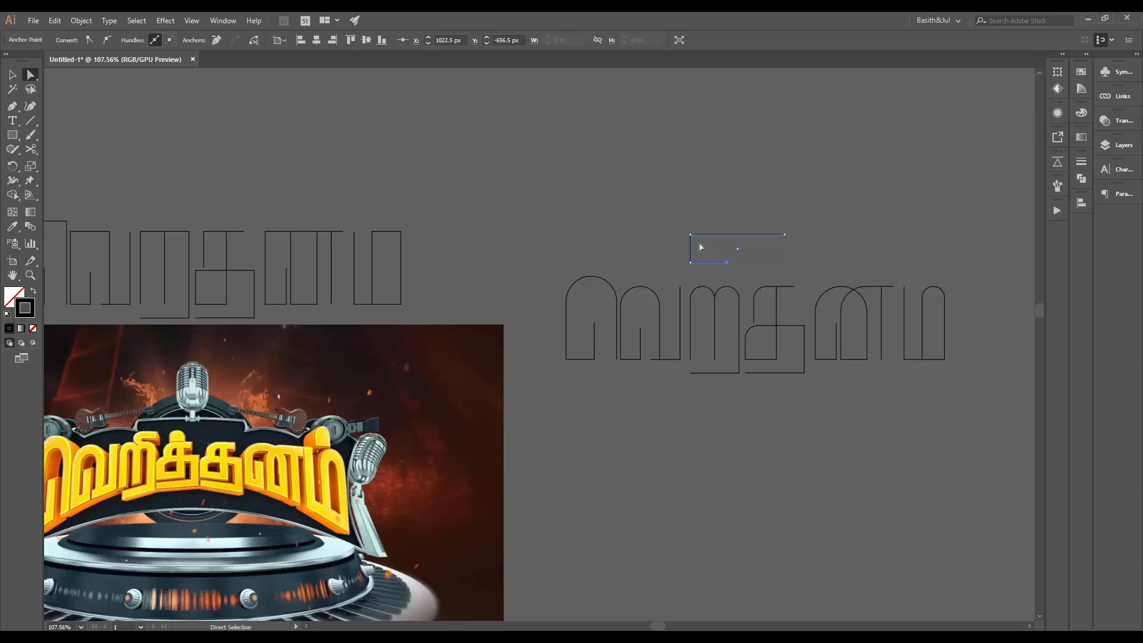
{"action": "left_click_drag", "start_coordinate": [692, 278], "coordinate": [812, 227]}
{"action": "left_click", "coordinate": [748, 198]}
- Move the hook down onto the top of the third letter and shorten its lower edge further
{"action": "key", "text": "v"}
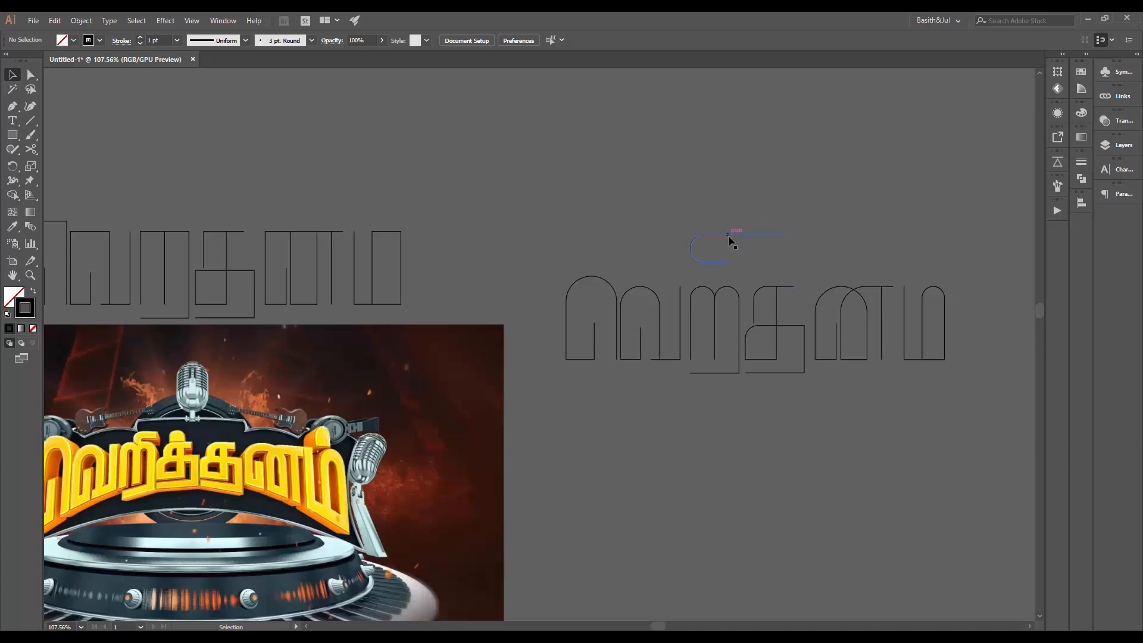
{"action": "left_click_drag", "start_coordinate": [732, 239], "coordinate": [790, 181]}
{"action": "key", "text": "a"}
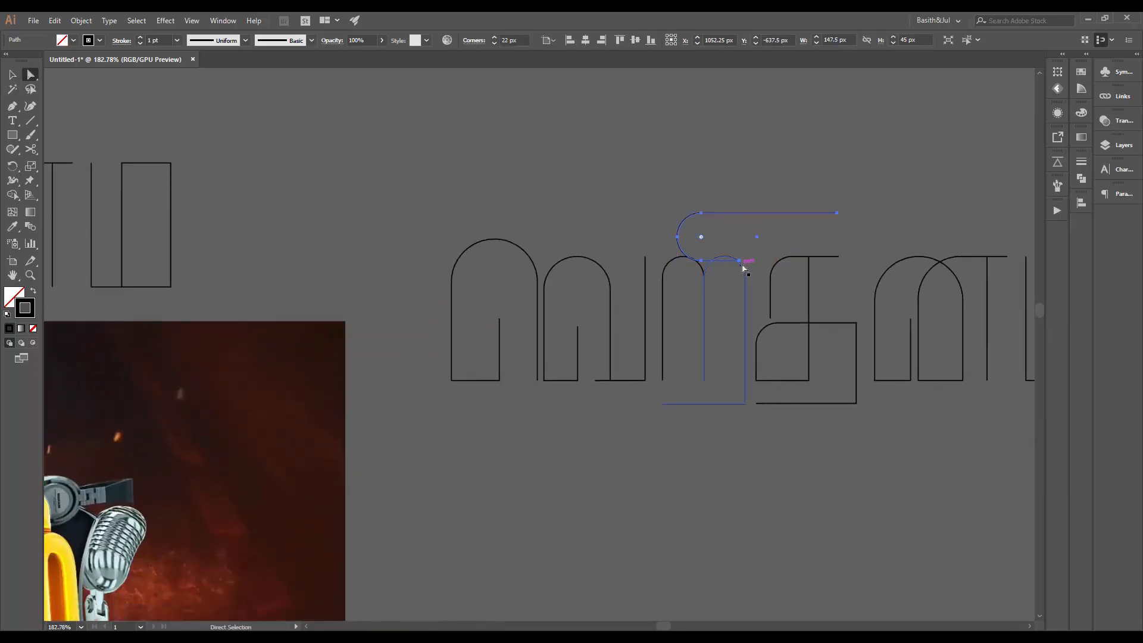
{"action": "left_click", "coordinate": [740, 262]}
{"action": "key", "text": "shift+Left"}
{"action": "key", "text": "shift+Left"}
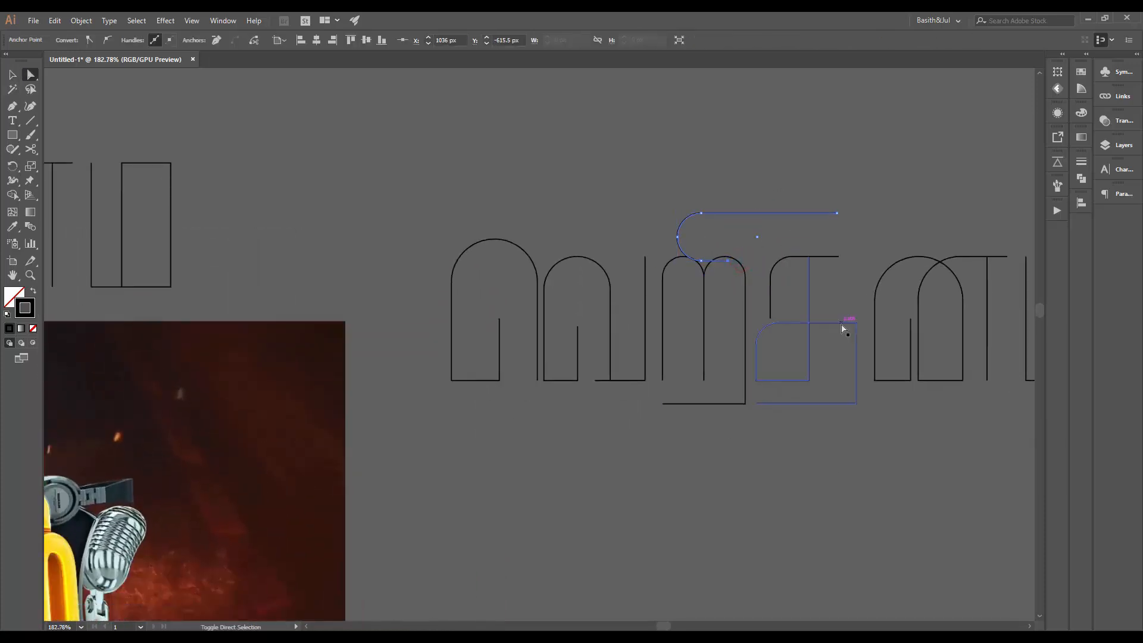
{"action": "key", "text": "v"}
{"action": "left_click", "coordinate": [748, 153]}
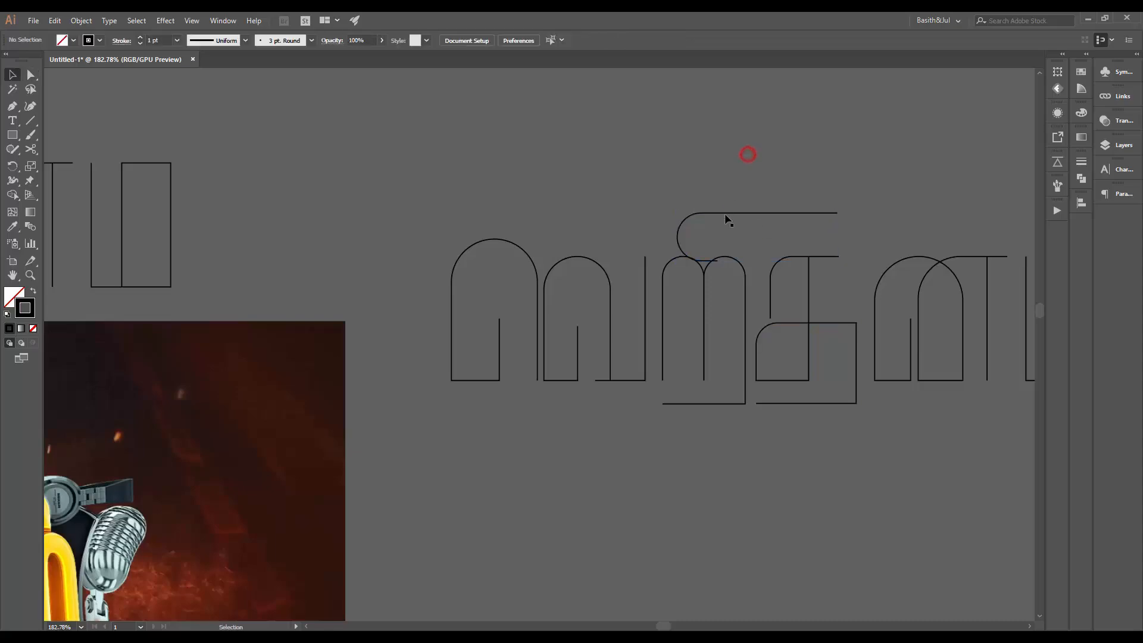
- Shift the hook slightly right and up so it sits on the third letter's arches, and shorten its top edge
{"action": "left_click_drag", "start_coordinate": [728, 215], "coordinate": [739, 208]}
{"action": "left_click", "coordinate": [759, 159]}
{"action": "left_click_drag", "start_coordinate": [760, 146], "coordinate": [802, 203]}
{"action": "key", "text": "a"}
{"action": "left_click_drag", "start_coordinate": [980, 281], "coordinate": [980, 270]}
{"action": "key", "text": "shift+Left"}
{"action": "key", "text": "shift+Left"}
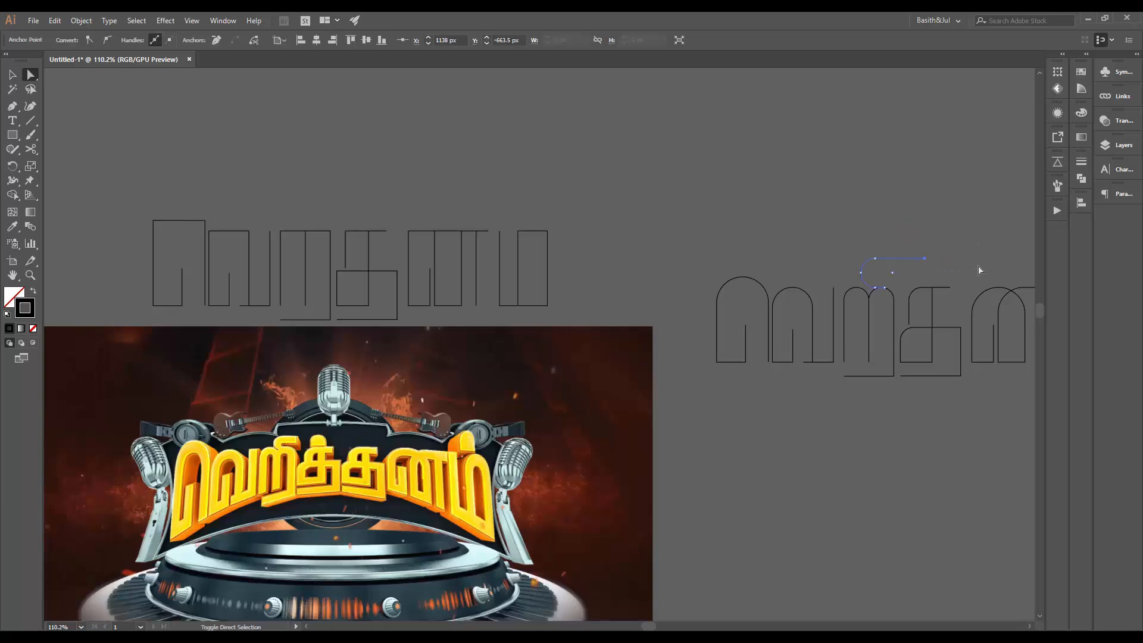
- Duplicate the whole rounded lettering with its vowel sign and place the copy directly below it
{"action": "key", "text": "v"}
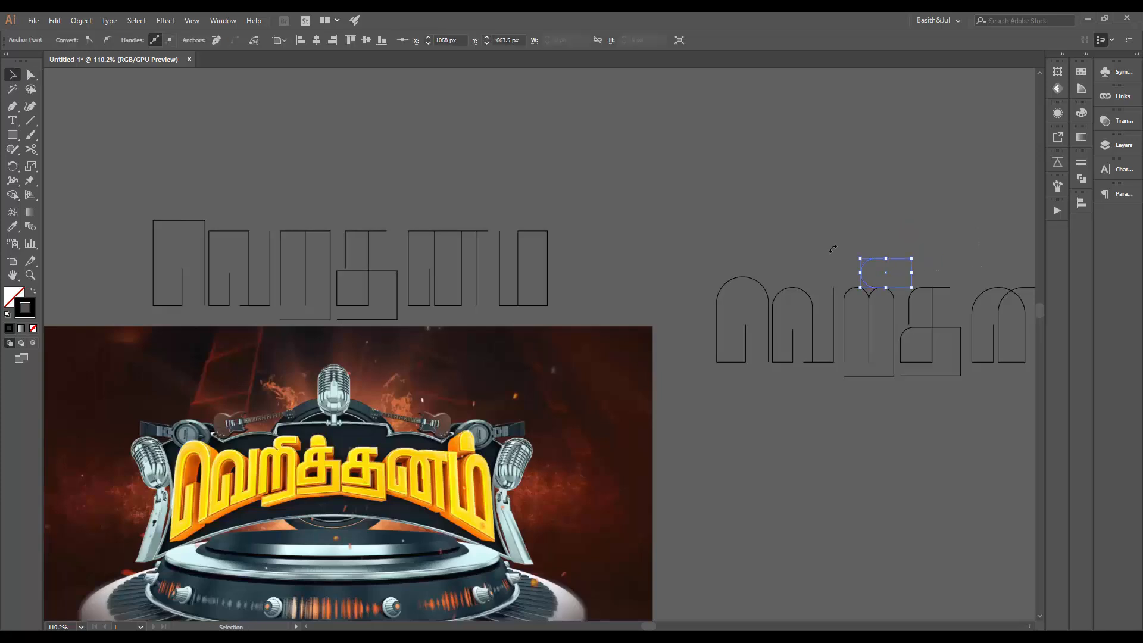
{"action": "left_click", "coordinate": [764, 206]}
{"action": "key", "text": "ctrl+space"}
{"action": "left_click_drag", "start_coordinate": [808, 212], "coordinate": [723, 248]}
{"action": "left_click_drag", "start_coordinate": [819, 255], "coordinate": [673, 246]}
{"action": "left_click_drag", "start_coordinate": [845, 202], "coordinate": [602, 301]}
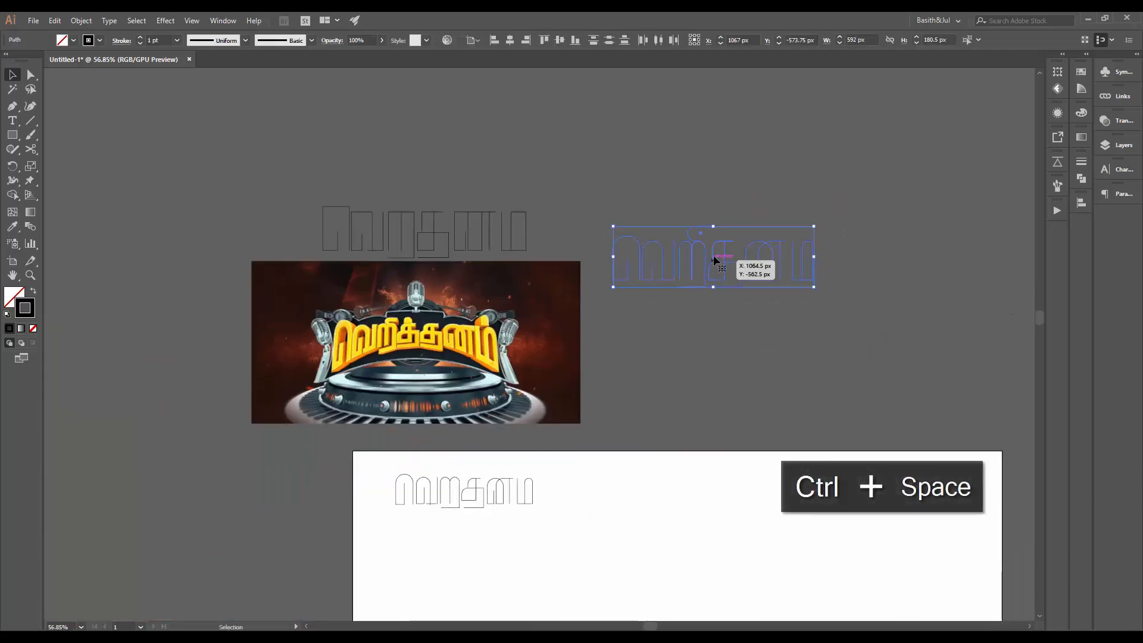
{"action": "left_click_drag", "start_coordinate": [713, 252], "coordinate": [715, 354]}
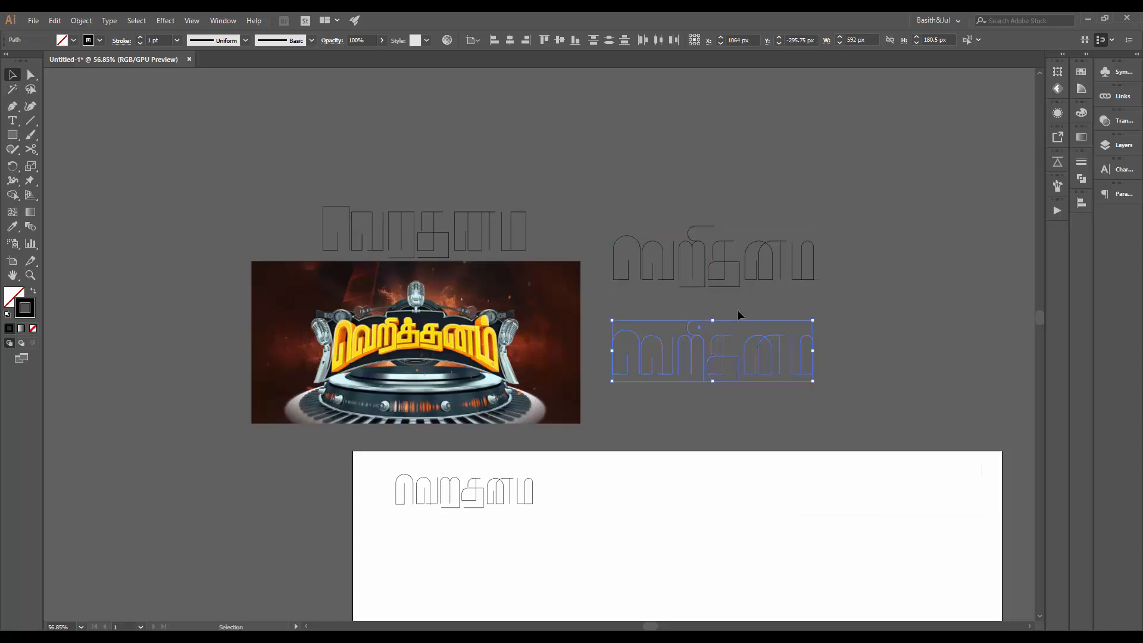
{"action": "left_click", "coordinate": [740, 309]}
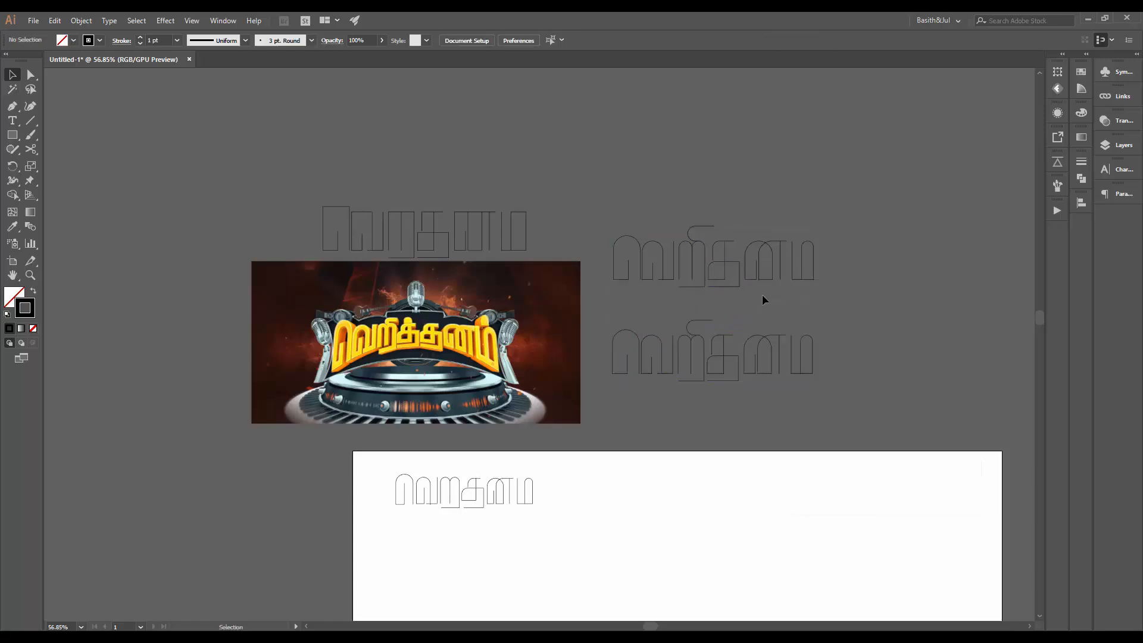
- Save the document as an Adobe Illustrator file named Untitled-1.ai
{"action": "key", "text": "ctrl+space"}
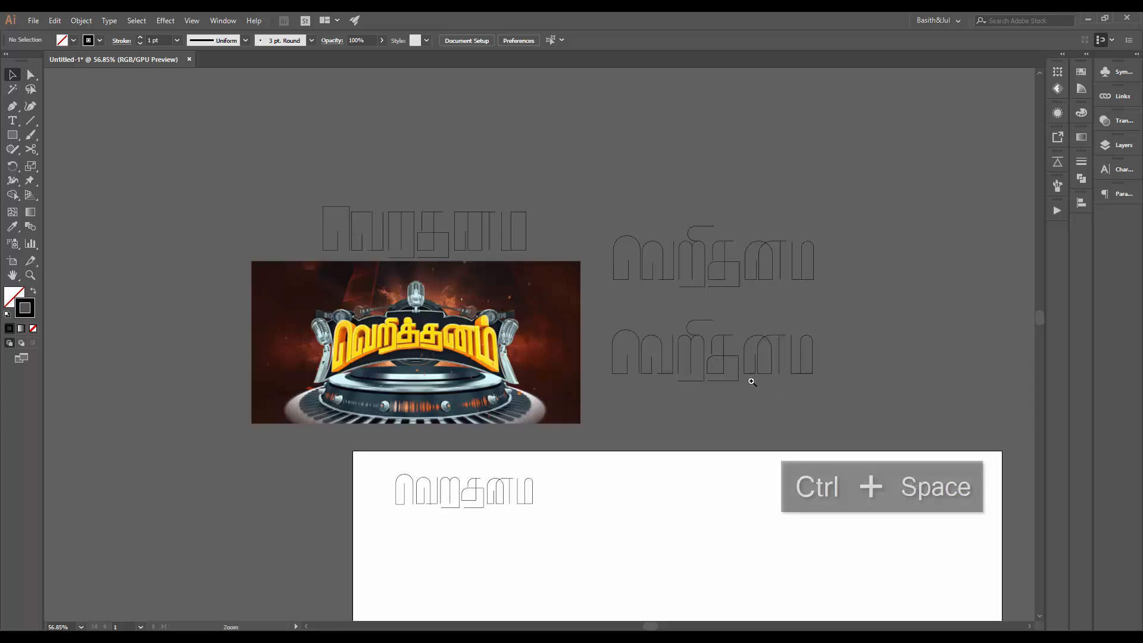
{"action": "left_click", "coordinate": [752, 356]}
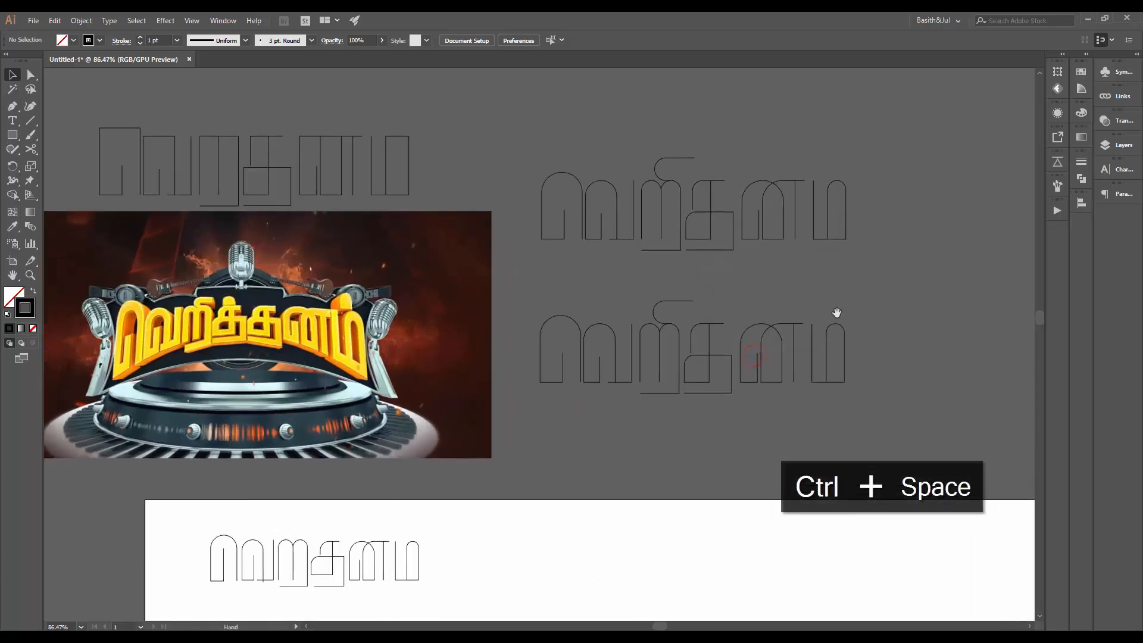
{"action": "left_click_drag", "start_coordinate": [841, 302], "coordinate": [831, 326]}
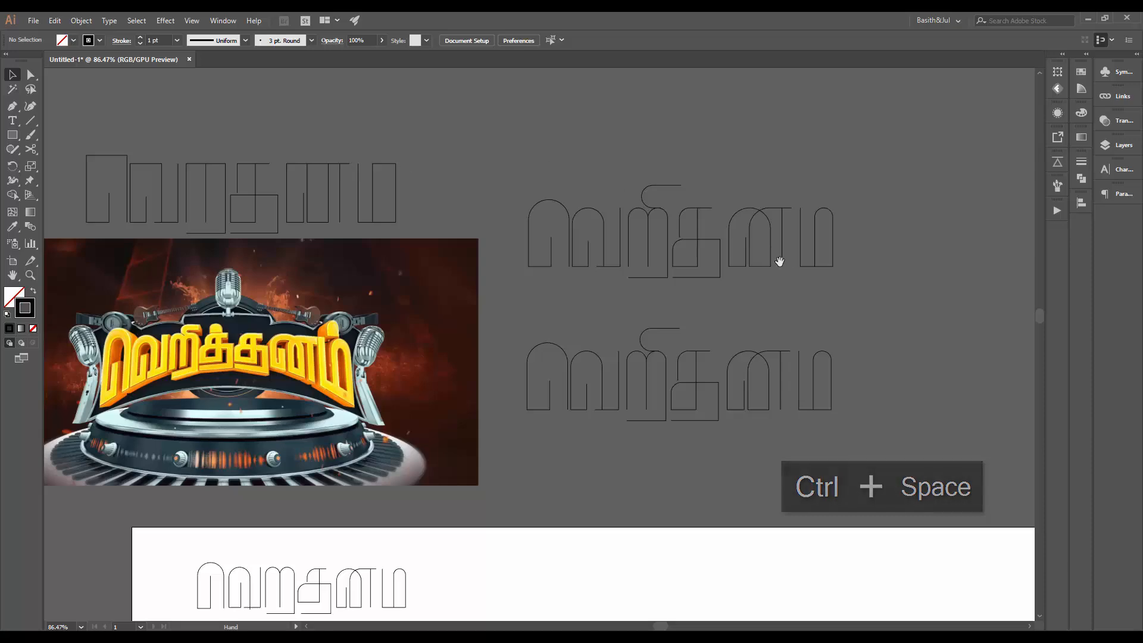
{"action": "left_click_drag", "start_coordinate": [794, 260], "coordinate": [795, 284]}
{"action": "key", "text": "ctrl+s"}
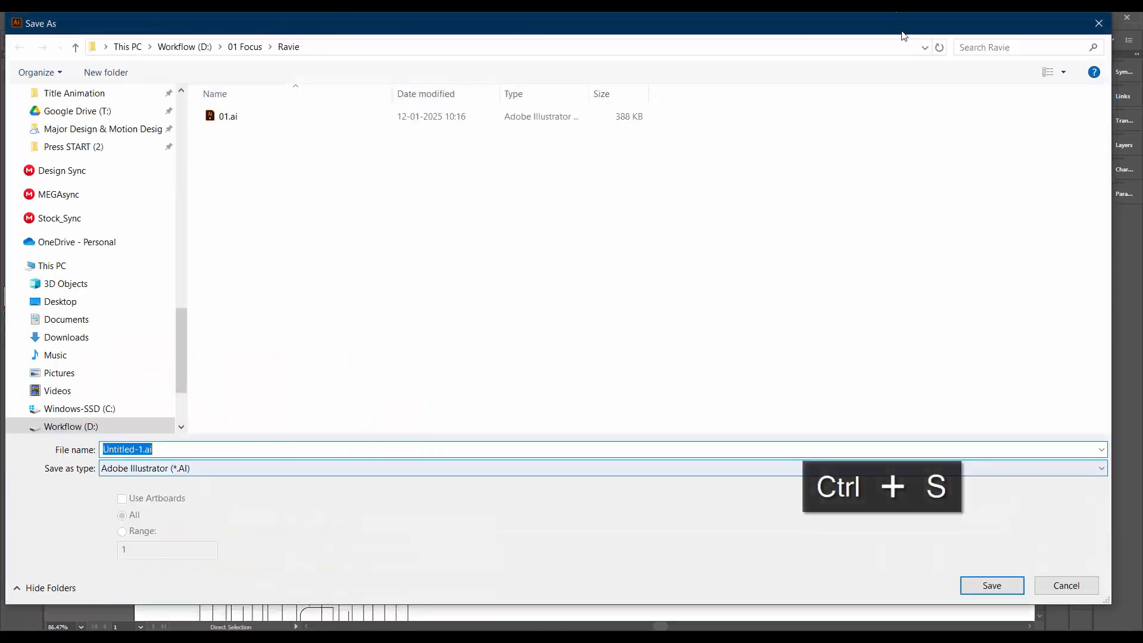
{"action": "key", "text": "Escape"}
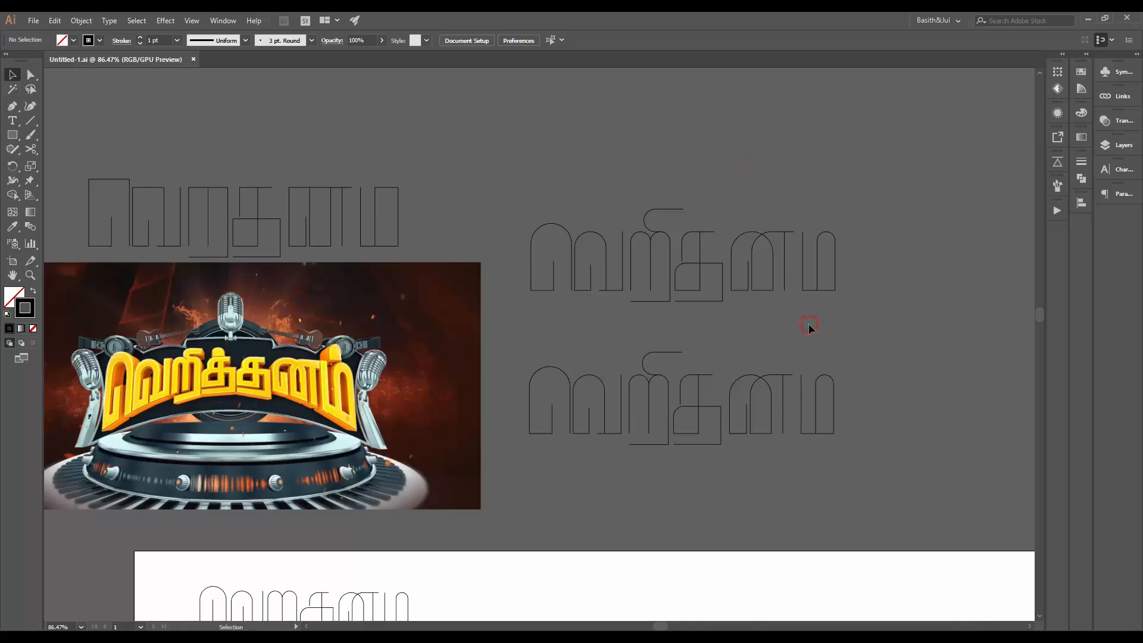
- Select the lower copy of the lettering and set its stroke weight to 35 pt
{"action": "left_click", "coordinate": [892, 370]}
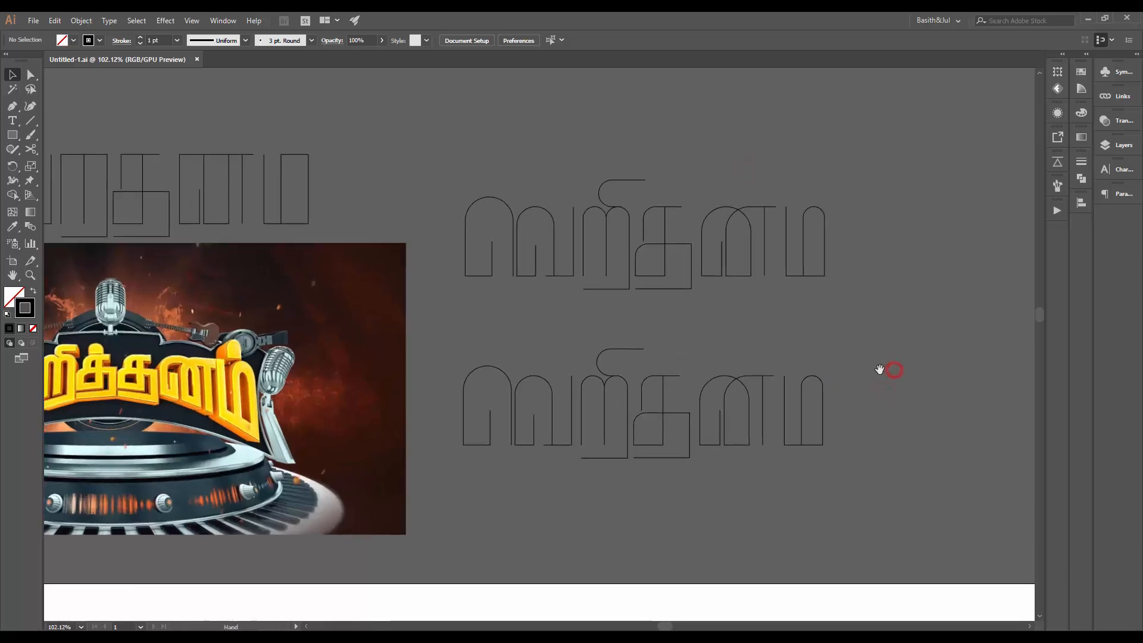
{"action": "left_click_drag", "start_coordinate": [855, 345], "coordinate": [536, 426]}
{"action": "left_click", "coordinate": [900, 367], "text": "ctrl"}
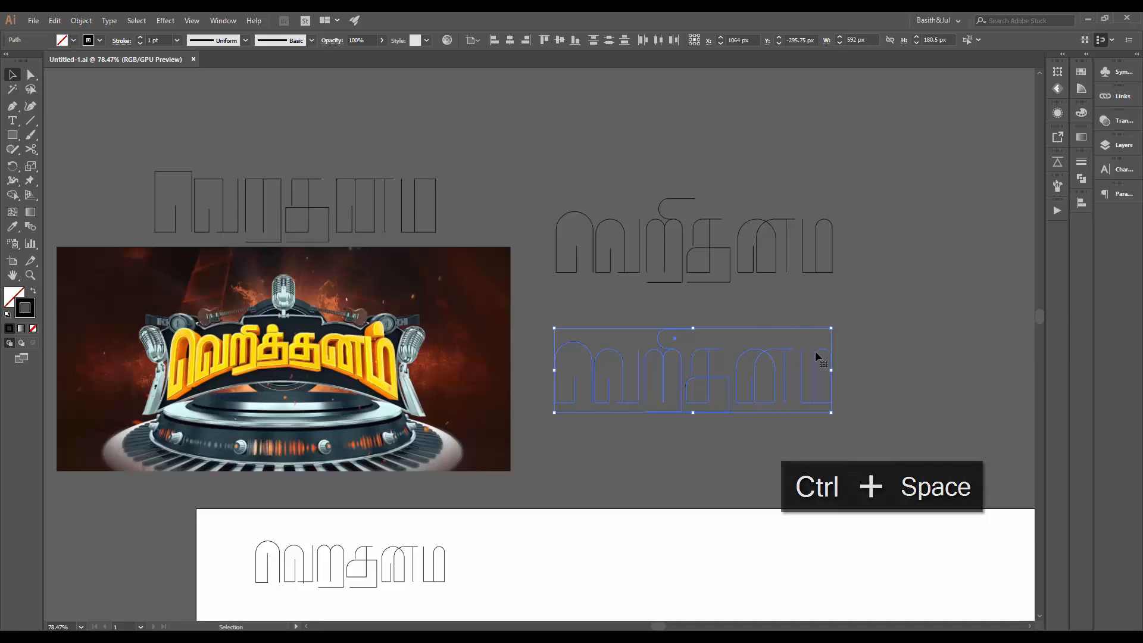
{"action": "left_click", "coordinate": [157, 40]}
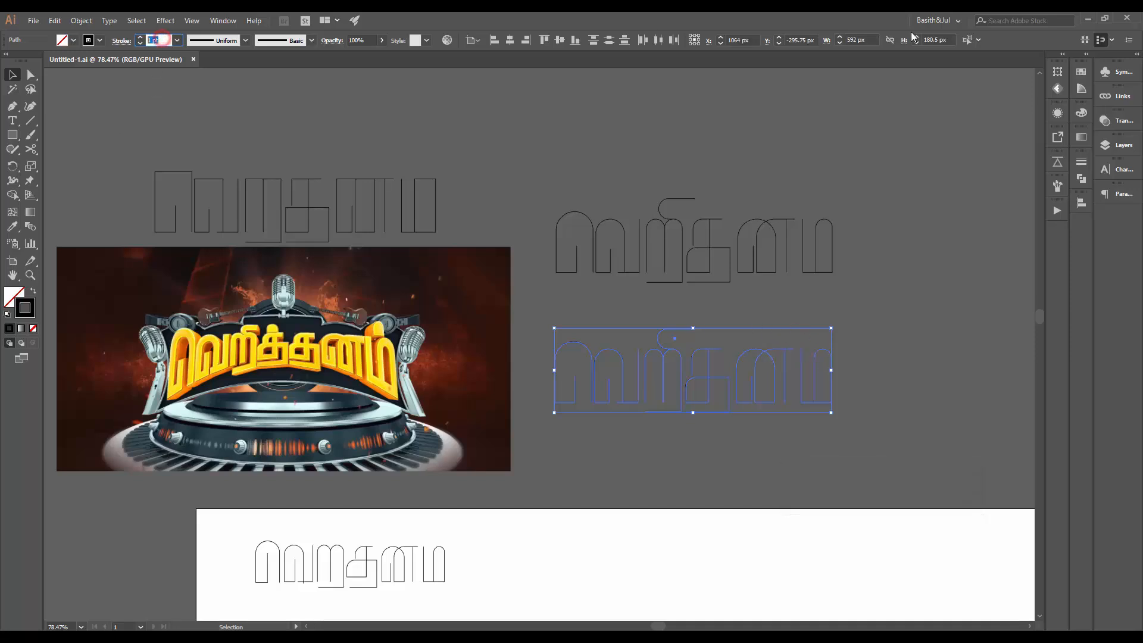
{"action": "left_click", "coordinate": [1081, 161]}
{"action": "left_click", "coordinate": [997, 175]}
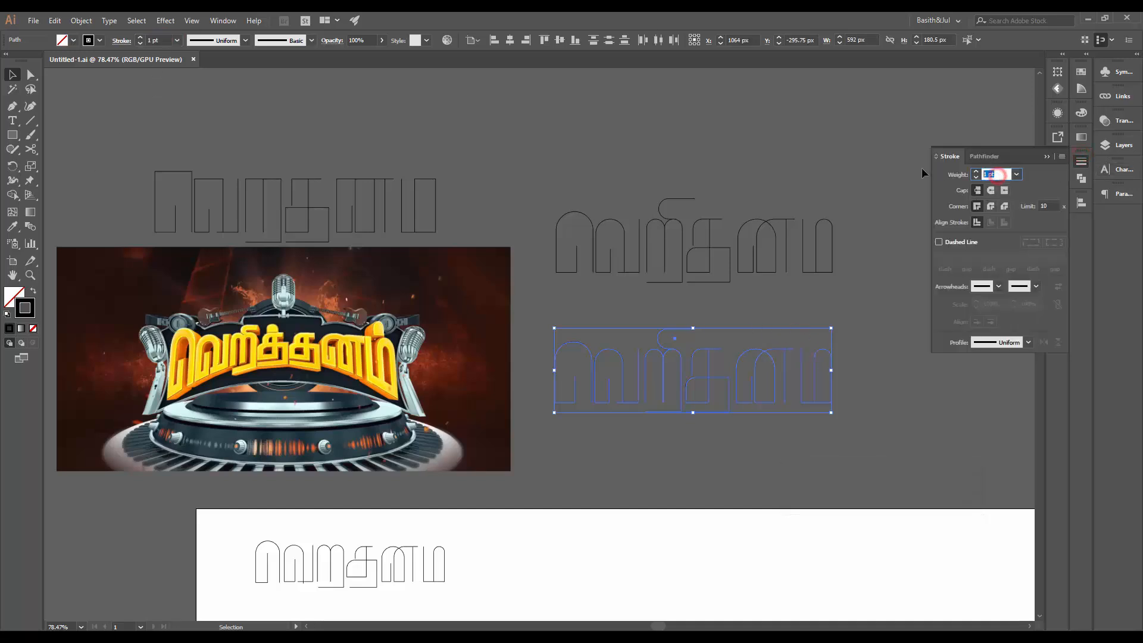
{"action": "type", "text": "35"}
{"action": "key", "text": "Return"}
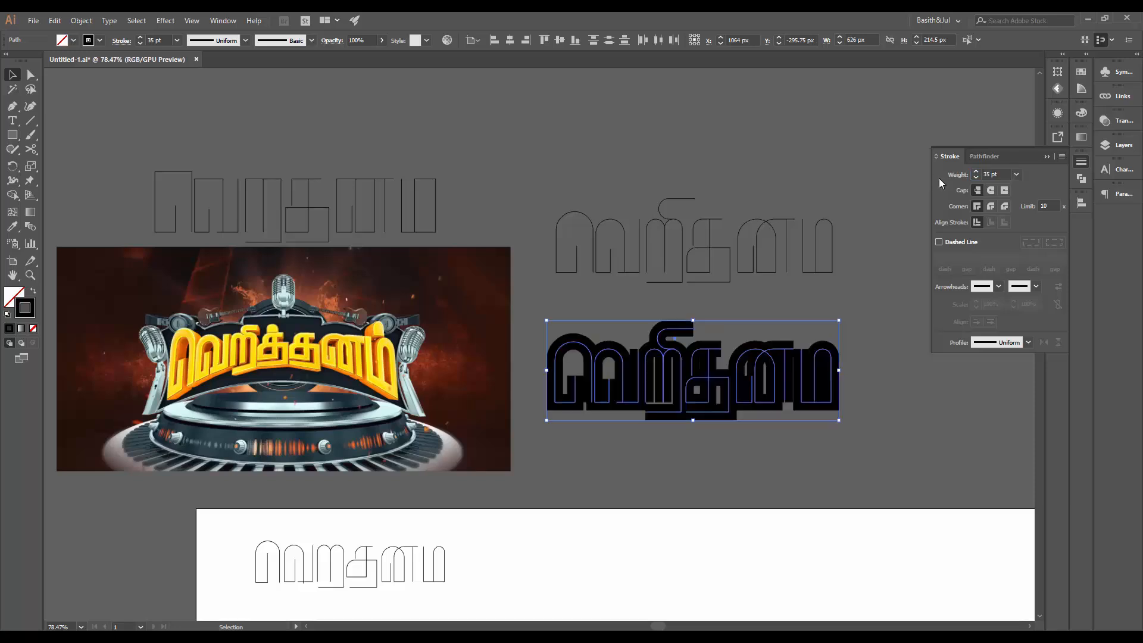
- Reduce the copy's stroke weight through 25 pt and 22 pt to a final 20 pt
{"action": "left_click", "coordinate": [989, 174]}
{"action": "key", "text": "Return"}
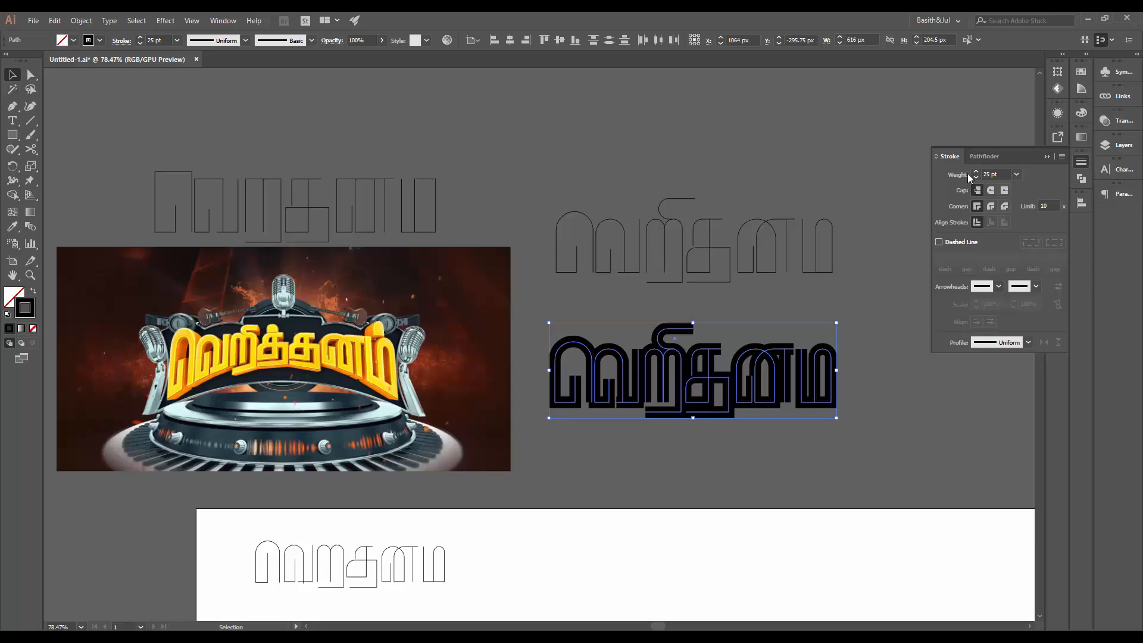
{"action": "type", "text": "22"}
{"action": "key", "text": "Return"}
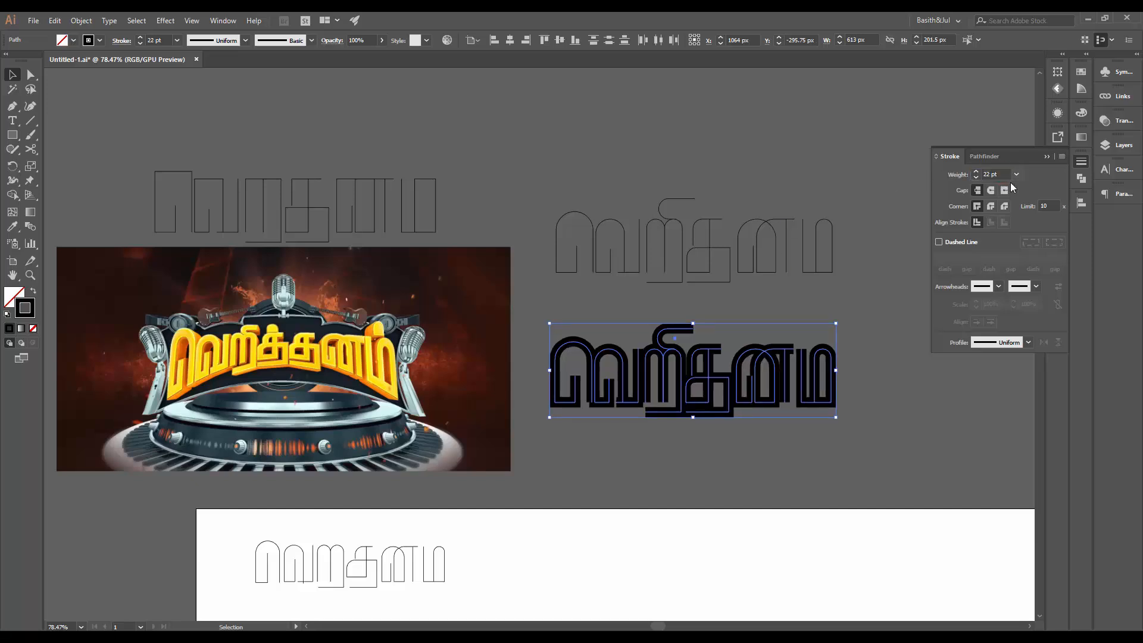
{"action": "left_click", "coordinate": [995, 175]}
{"action": "type", "text": "20"}
{"action": "key", "text": "Return"}
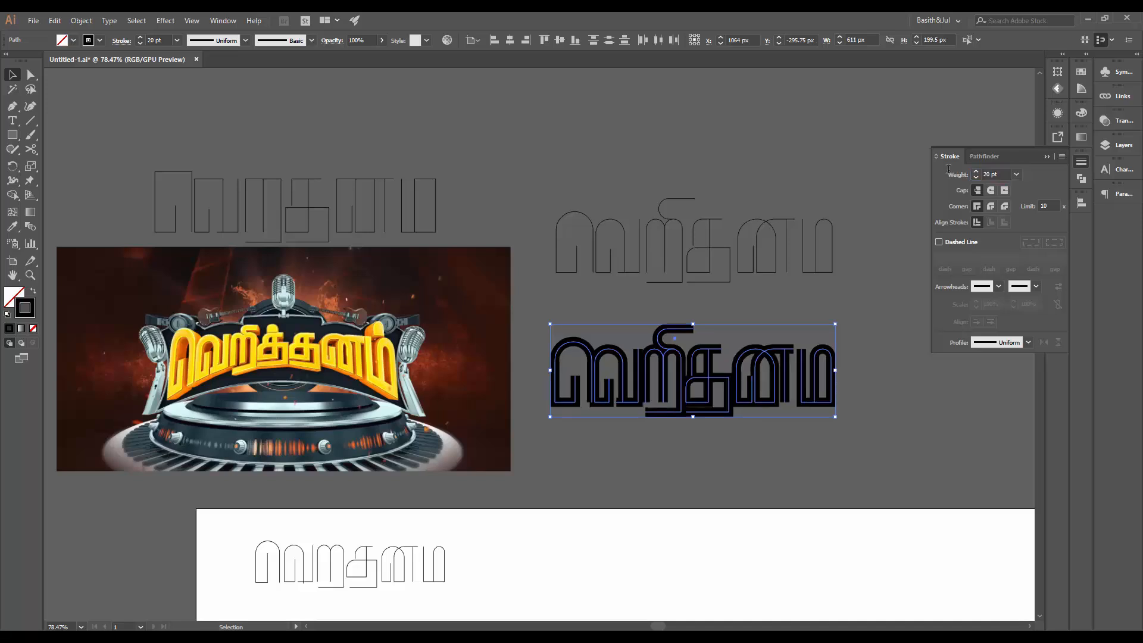
- Move the first letter of the thick lettering left to X 768 px, widening its gap to the second letter
{"action": "left_click", "coordinate": [815, 438]}
{"action": "left_click_drag", "start_coordinate": [680, 416], "coordinate": [741, 404]}
{"action": "left_click_drag", "start_coordinate": [726, 408], "coordinate": [716, 466]}
{"action": "left_click_drag", "start_coordinate": [662, 432], "coordinate": [785, 416]}
{"action": "left_click", "coordinate": [637, 419]}
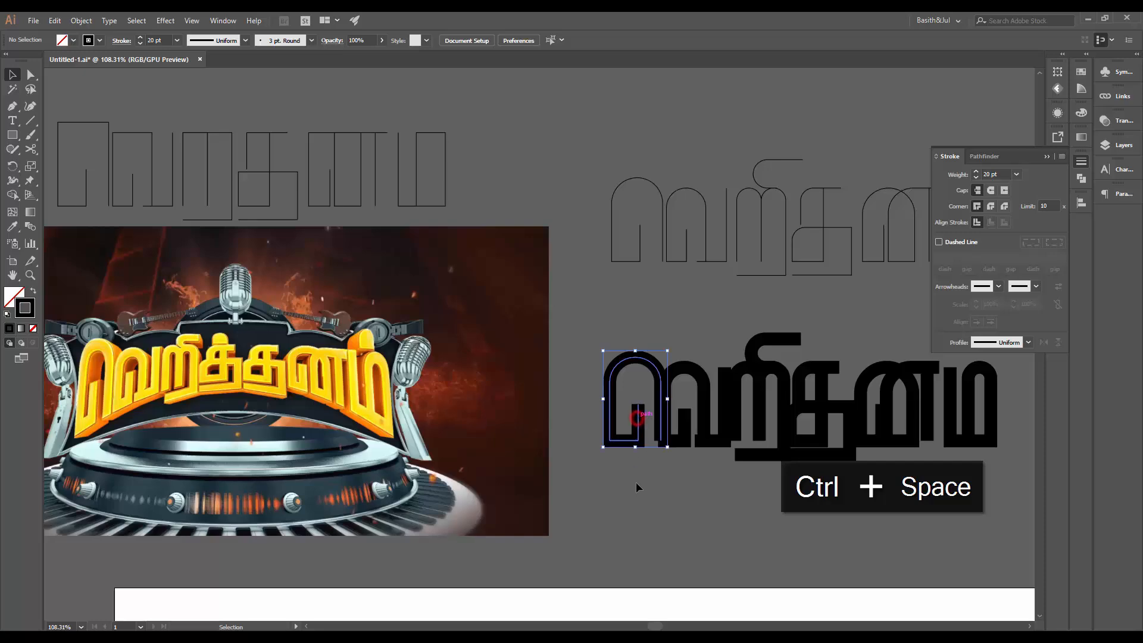
{"action": "key", "text": "shift+Left"}
{"action": "key", "text": "shift+Left"}
{"action": "key", "text": "shift+Left"}
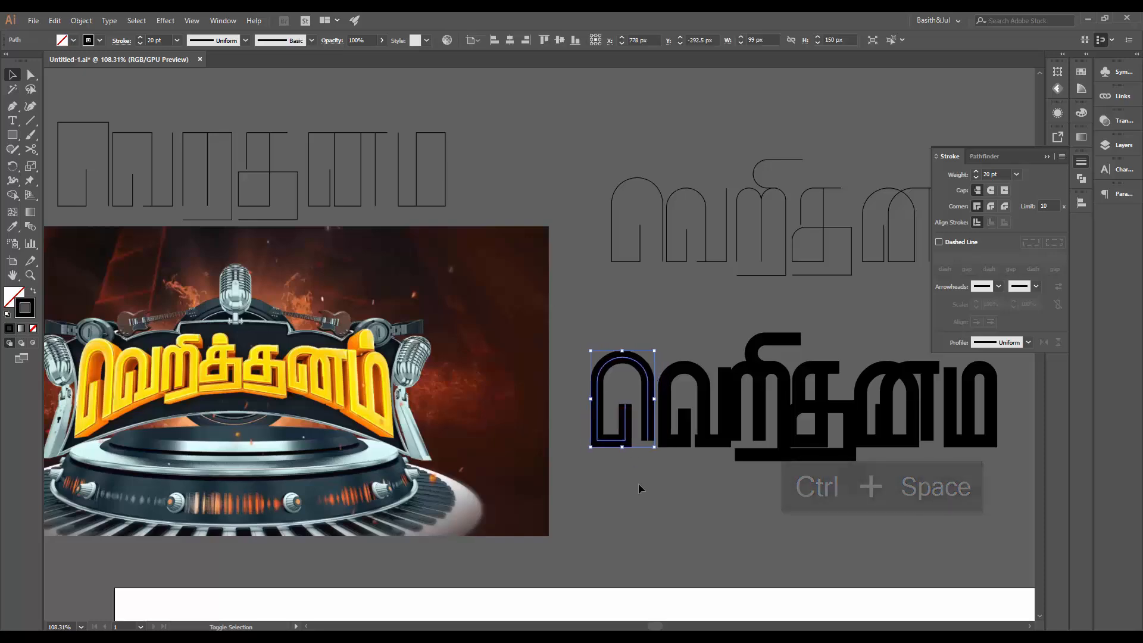
{"action": "key", "text": "a"}
{"action": "key", "text": "ctrl+space"}
{"action": "left_click_drag", "start_coordinate": [637, 444], "coordinate": [646, 462]}
{"action": "key", "text": "ctrl+space"}
{"action": "left_click_drag", "start_coordinate": [717, 387], "coordinate": [539, 439]}
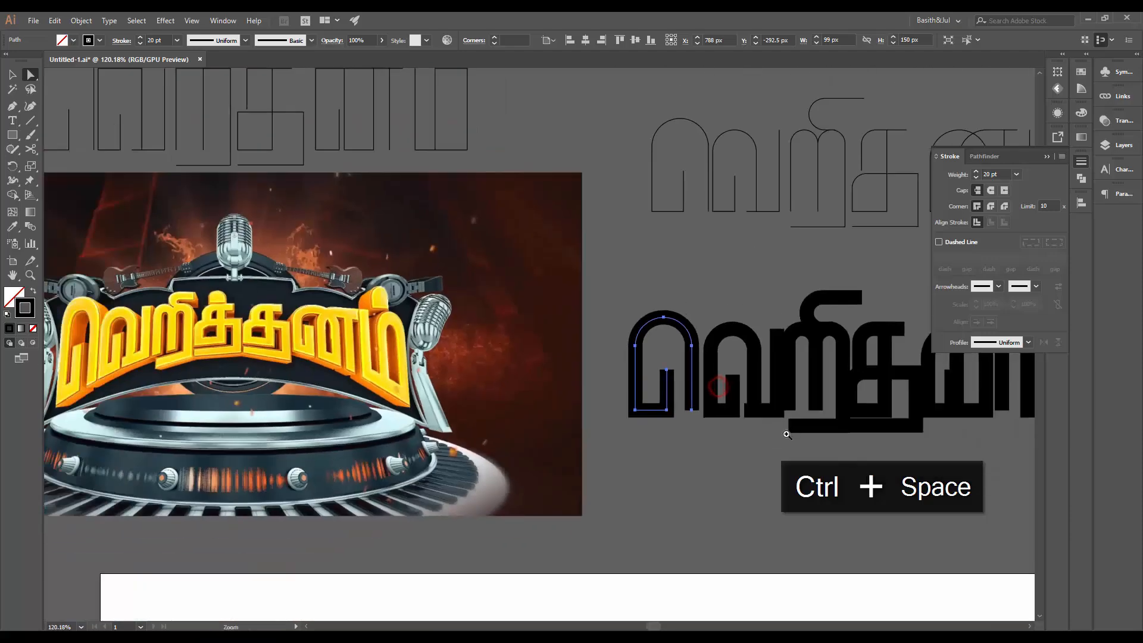
{"action": "left_click_drag", "start_coordinate": [800, 436], "coordinate": [674, 421]}
{"action": "left_click_drag", "start_coordinate": [795, 464], "coordinate": [720, 488]}
{"action": "key", "text": "v"}
{"action": "left_click", "coordinate": [931, 376]}
{"action": "left_click_drag", "start_coordinate": [922, 375], "coordinate": [561, 466]}
{"action": "key", "text": "ctrl+space"}
{"action": "left_click_drag", "start_coordinate": [832, 478], "coordinate": [797, 485]}
{"action": "key", "text": "space"}
{"action": "left_click_drag", "start_coordinate": [839, 503], "coordinate": [823, 492]}
- Select all of the thick lettering and place a duplicate of it to the right, beside the original
{"action": "left_click", "coordinate": [890, 352]}
{"action": "left_click_drag", "start_coordinate": [895, 341], "coordinate": [594, 463]}
{"action": "key", "text": "ctrl+space"}
{"action": "left_click_drag", "start_coordinate": [746, 469], "coordinate": [663, 331]}
{"action": "key", "text": "space"}
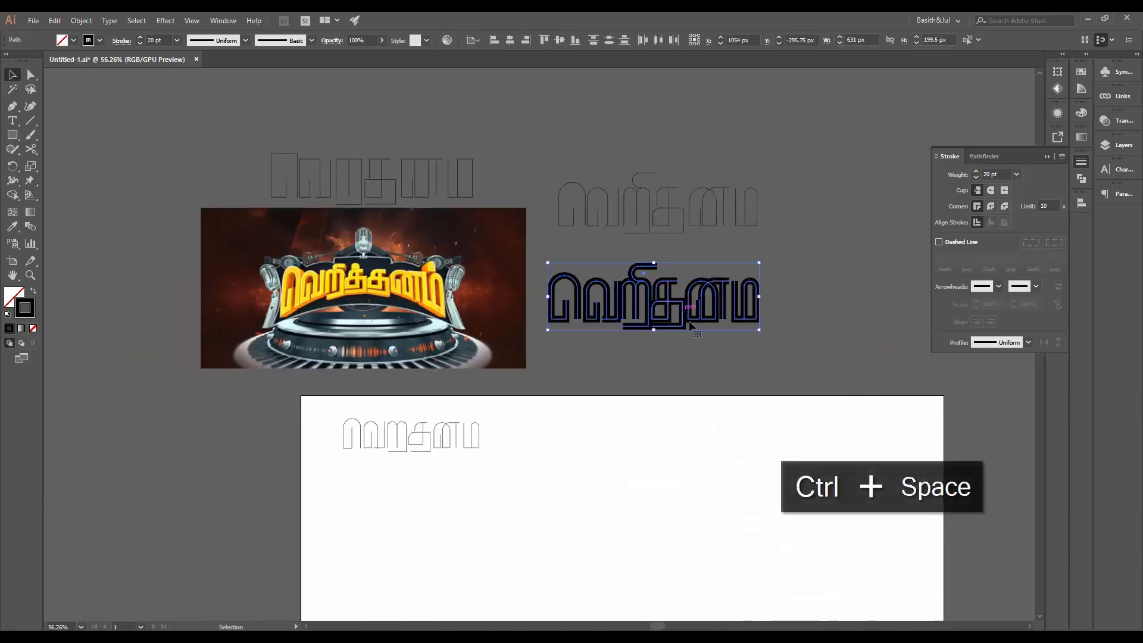
{"action": "key", "text": "space"}
{"action": "left_click_drag", "start_coordinate": [819, 406], "coordinate": [688, 463]}
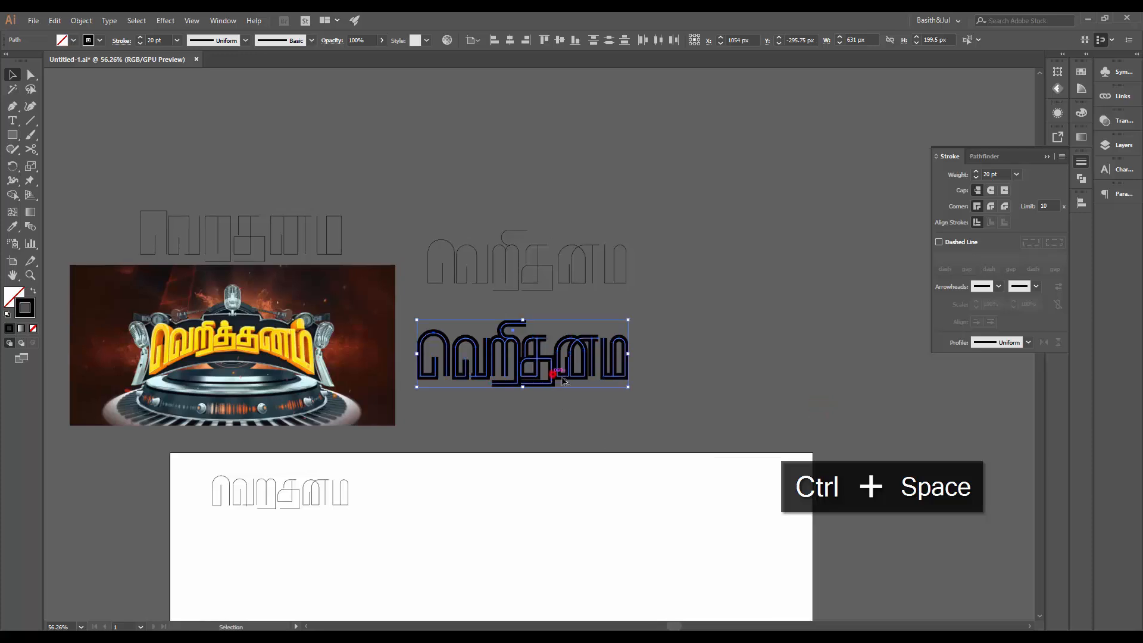
{"action": "left_click_drag", "start_coordinate": [564, 381], "coordinate": [932, 417]}
- Convert all strokes of the right-hand thick copy into filled shapes with Outline Stroke
{"action": "key", "text": "ctrl+space"}
{"action": "key", "text": "space"}
{"action": "left_click_drag", "start_coordinate": [932, 417], "coordinate": [818, 463]}
{"action": "left_click", "coordinate": [468, 385]}
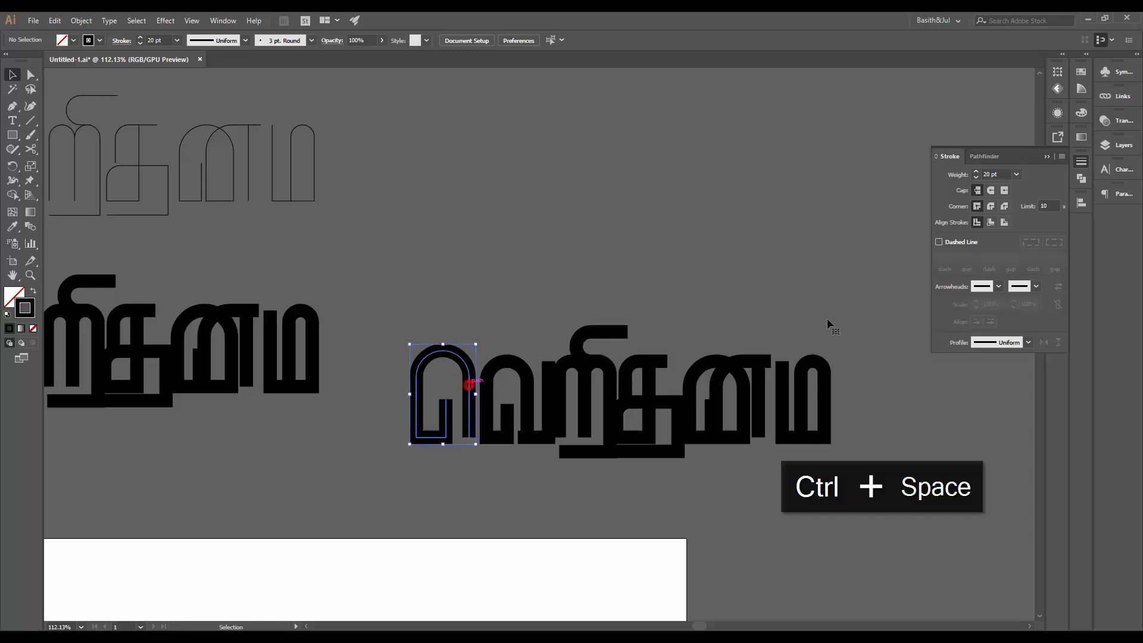
{"action": "left_click_drag", "start_coordinate": [832, 322], "coordinate": [389, 485]}
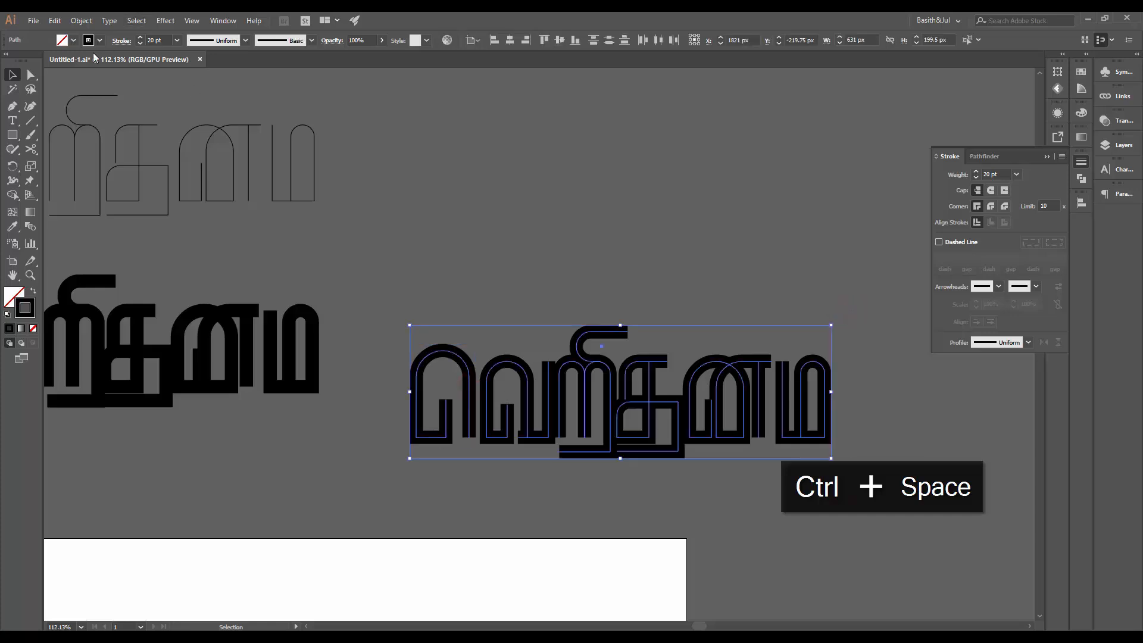
{"action": "left_click", "coordinate": [83, 19]}
{"action": "mouse_move", "coordinate": [190, 314]}
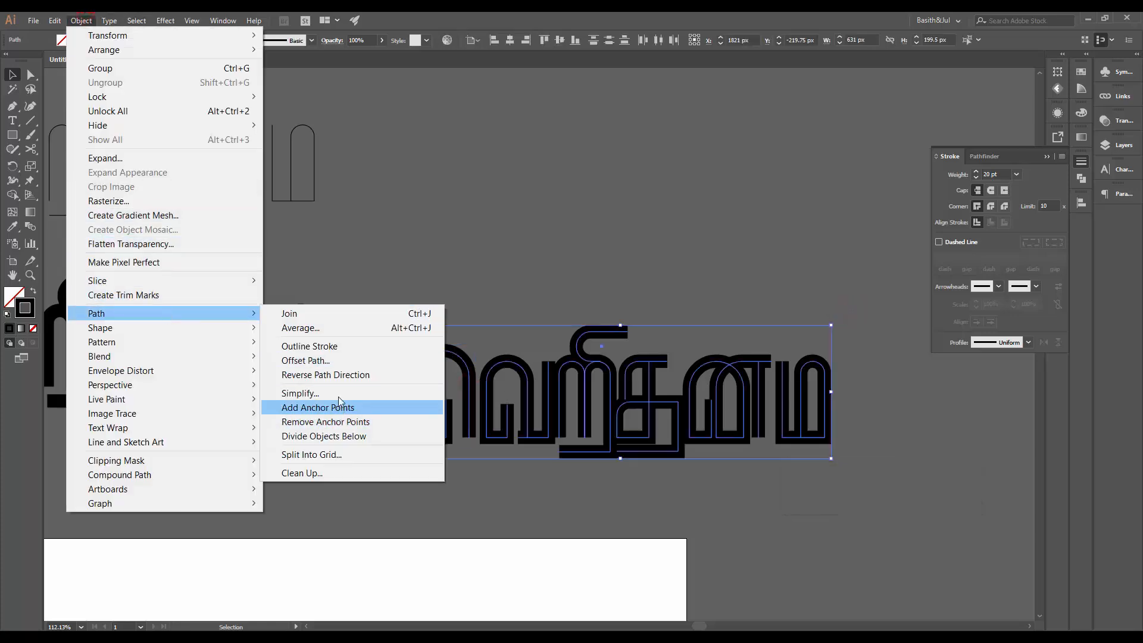
{"action": "left_click", "coordinate": [342, 347]}
{"action": "left_click", "coordinate": [665, 198]}
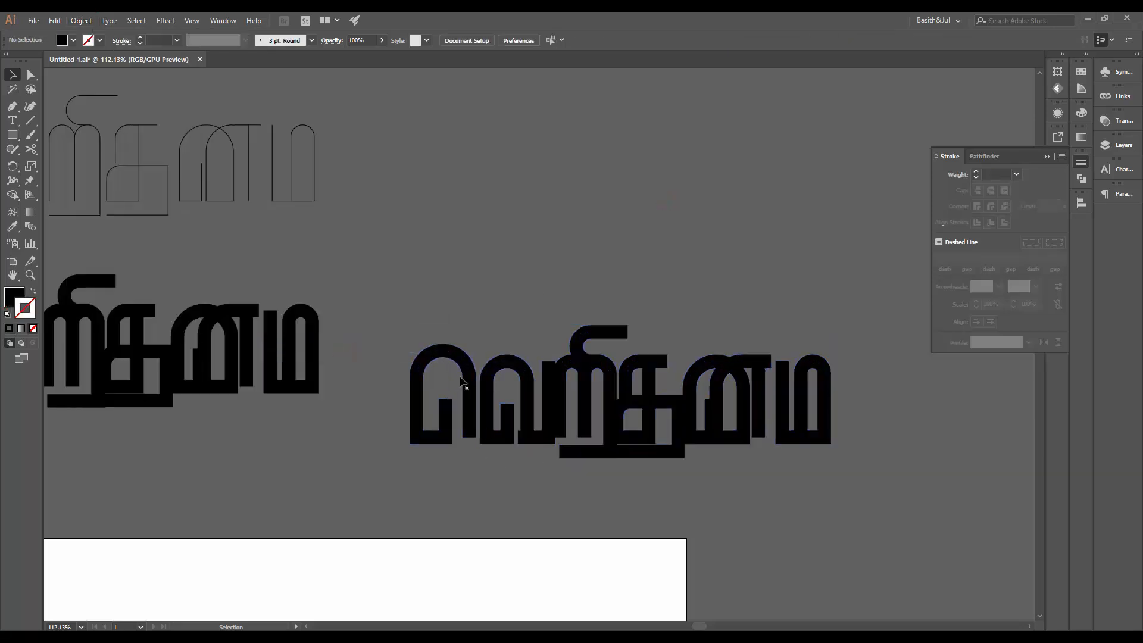
- Select the bottom anchor points of both legs of the outlined first letter with Direct Selection
{"action": "left_click", "coordinate": [464, 378]}
{"action": "left_click", "coordinate": [533, 325]}
{"action": "key", "text": "ctrl+space"}
{"action": "left_click_drag", "start_coordinate": [440, 411], "coordinate": [523, 397]}
{"action": "left_click_drag", "start_coordinate": [526, 395], "coordinate": [607, 271]}
{"action": "key", "text": "a"}
{"action": "left_click_drag", "start_coordinate": [435, 388], "coordinate": [522, 364]}
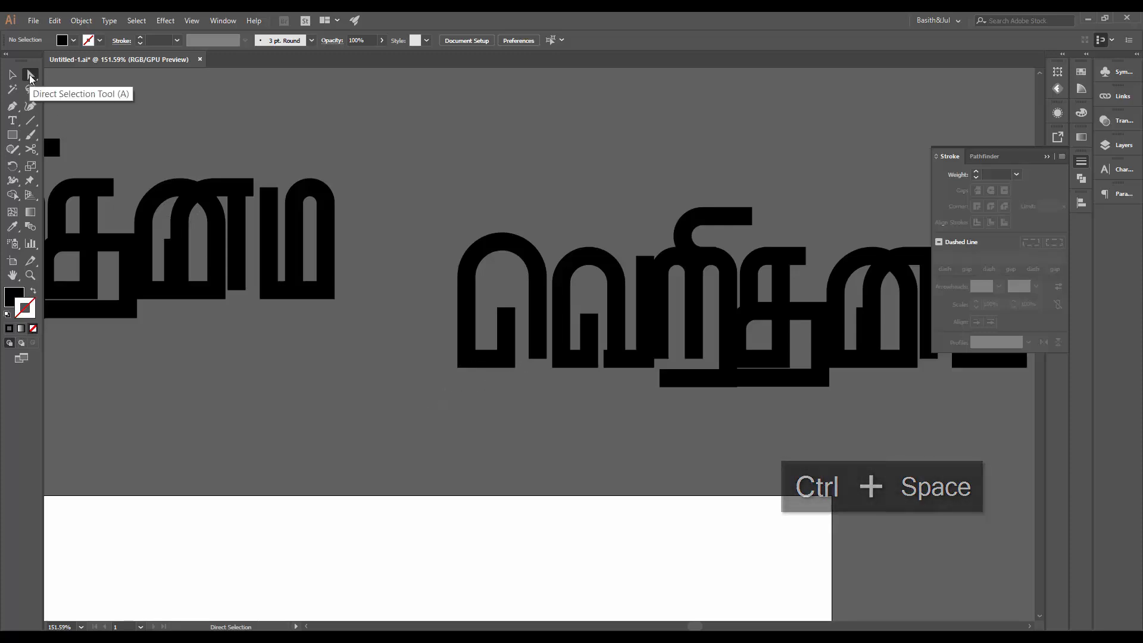
{"action": "left_click_drag", "start_coordinate": [512, 364], "coordinate": [546, 360]}
- Scale the selected points non-uniformly in the vertical direction about the letter's bottom edge so both legs end level
{"action": "key", "text": "s"}
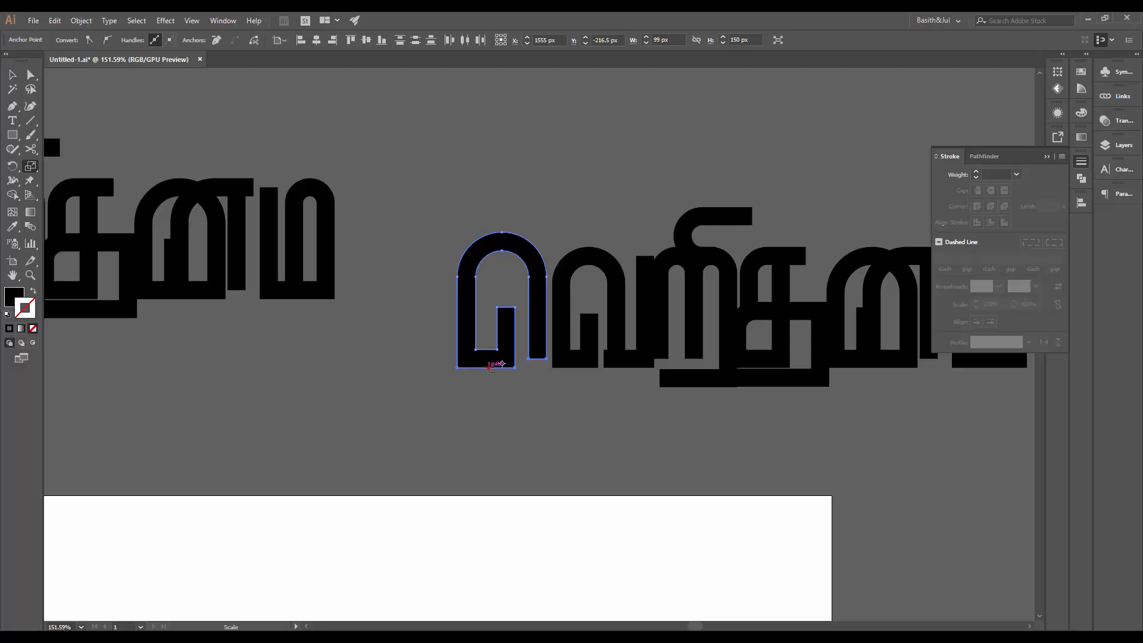
{"action": "left_click", "coordinate": [489, 369], "text": "alt"}
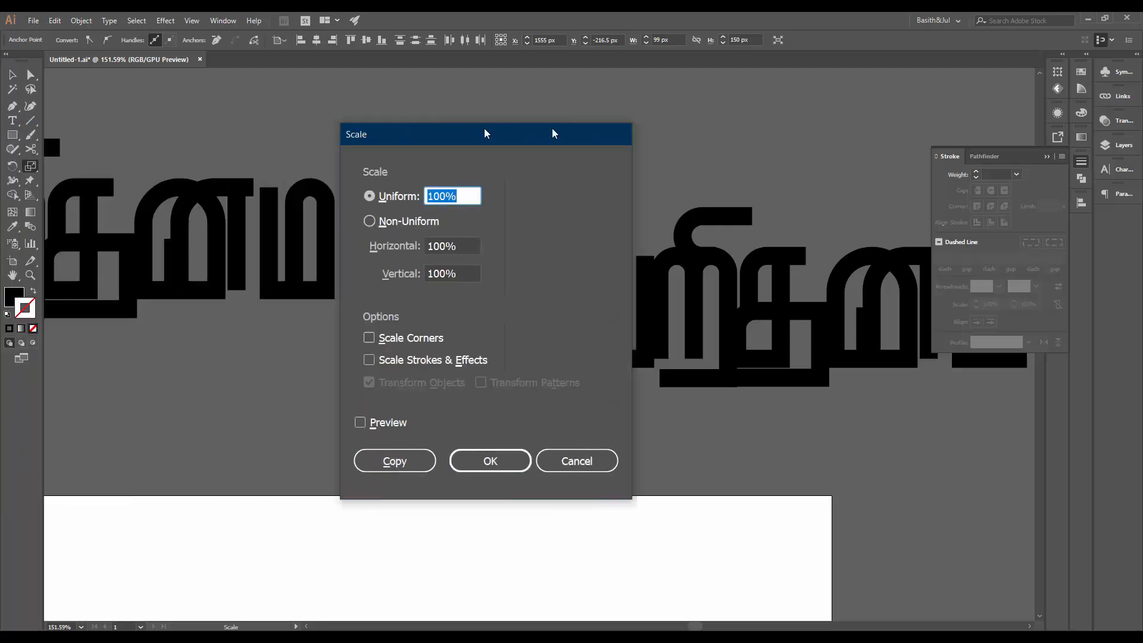
{"action": "left_click_drag", "start_coordinate": [484, 132], "coordinate": [894, 115]}
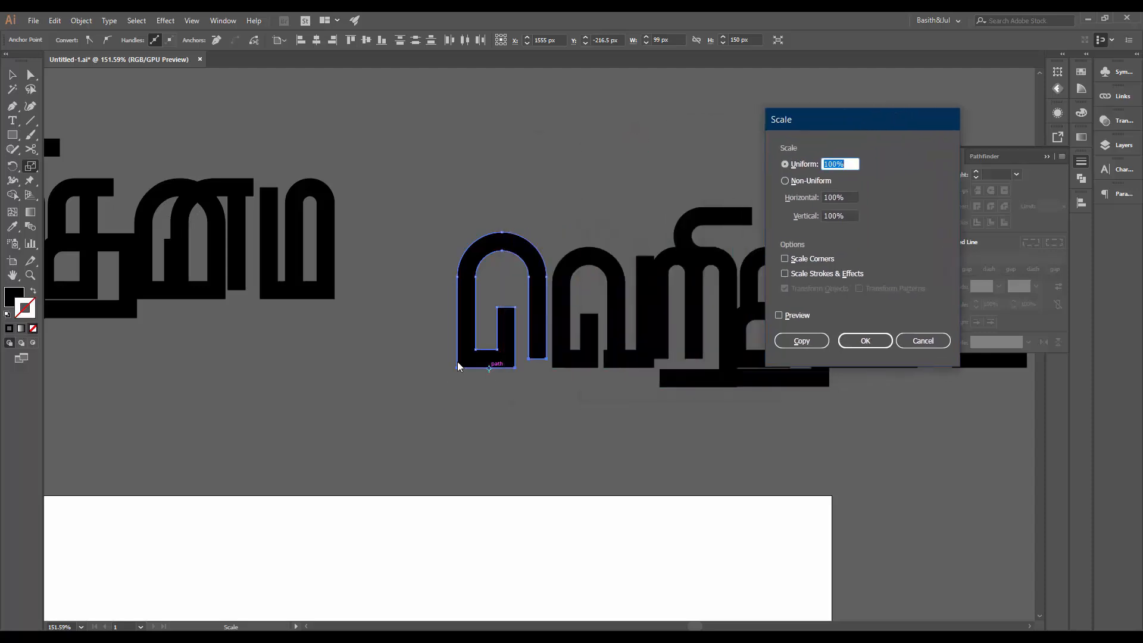
{"action": "left_click", "coordinate": [813, 180]}
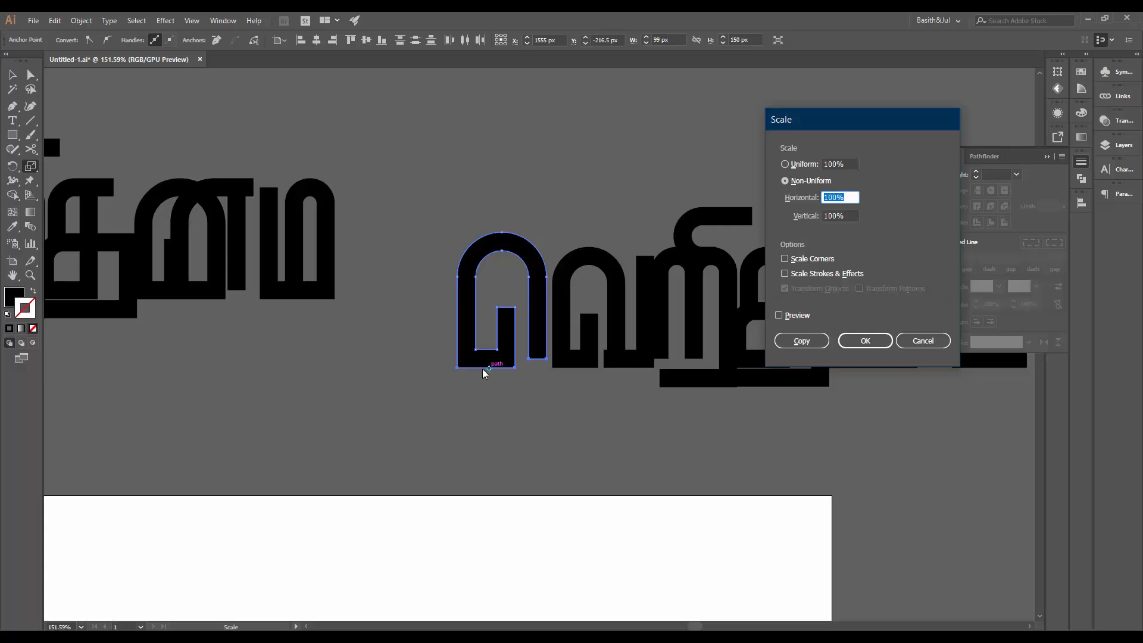
{"action": "key", "text": "Tab"}
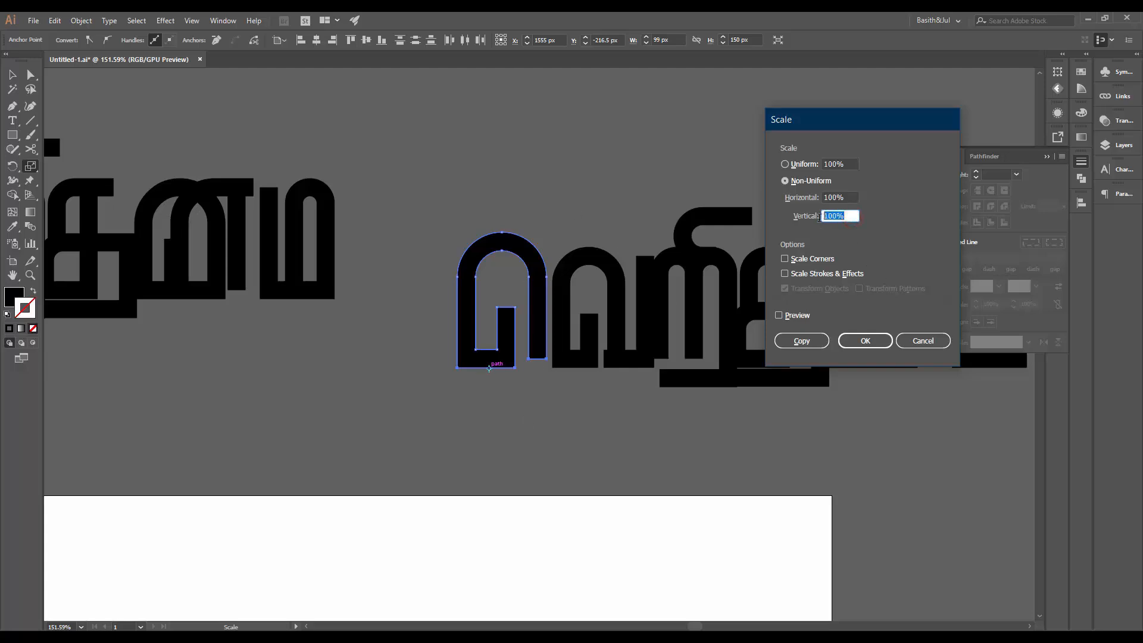
{"action": "key", "text": "Return"}
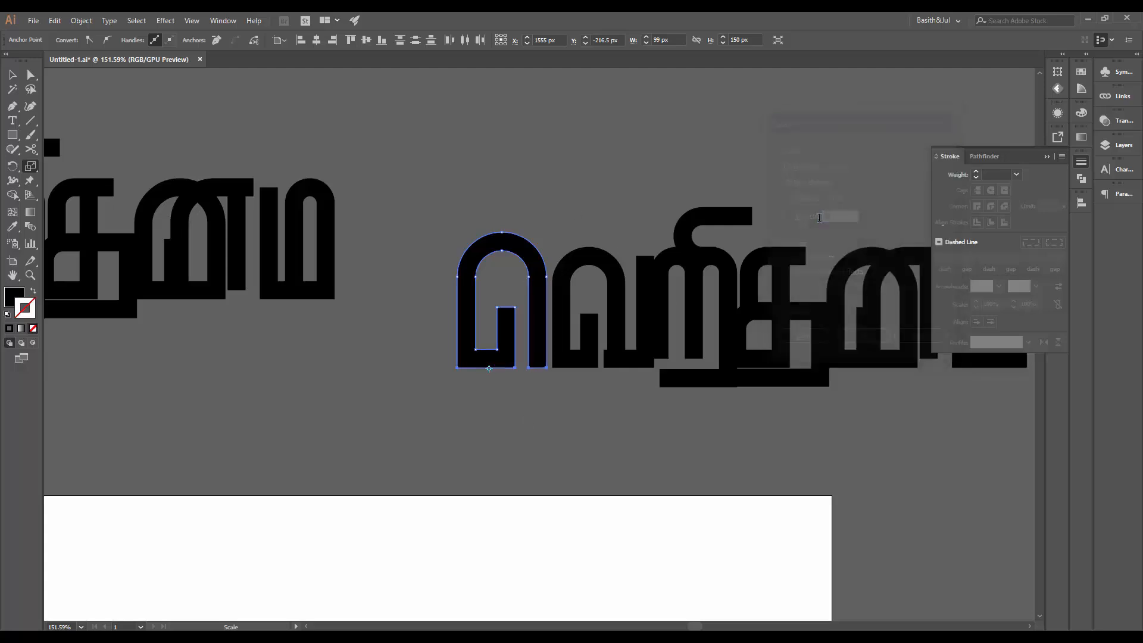
{"action": "key", "text": "v"}
{"action": "left_click", "coordinate": [567, 389]}
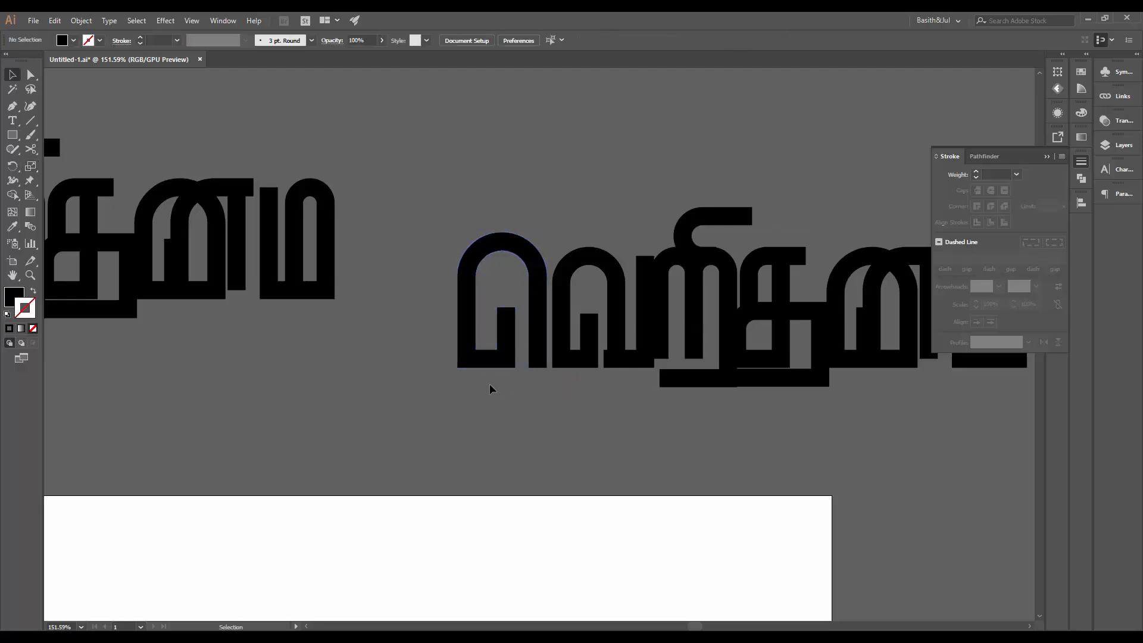
{"action": "left_click_drag", "start_coordinate": [605, 416], "coordinate": [551, 414]}
{"action": "left_click", "coordinate": [489, 236]}
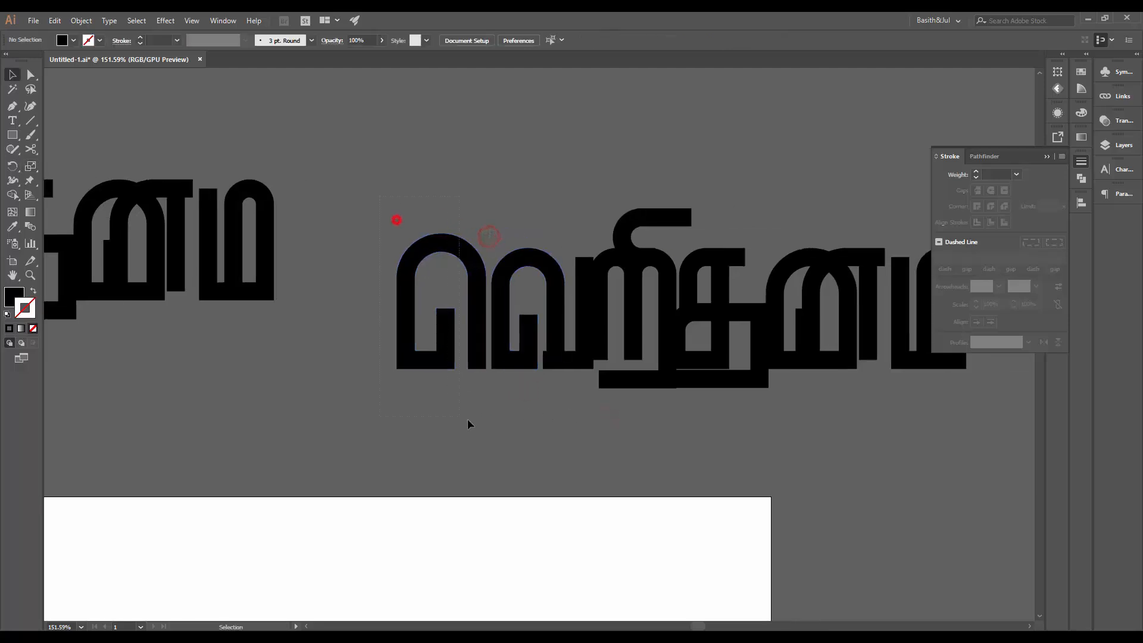
- Move the outlined first letter and the second letter, including its stem, 30 px left, away from the third letter
{"action": "left_click_drag", "start_coordinate": [468, 424], "coordinate": [483, 419]}
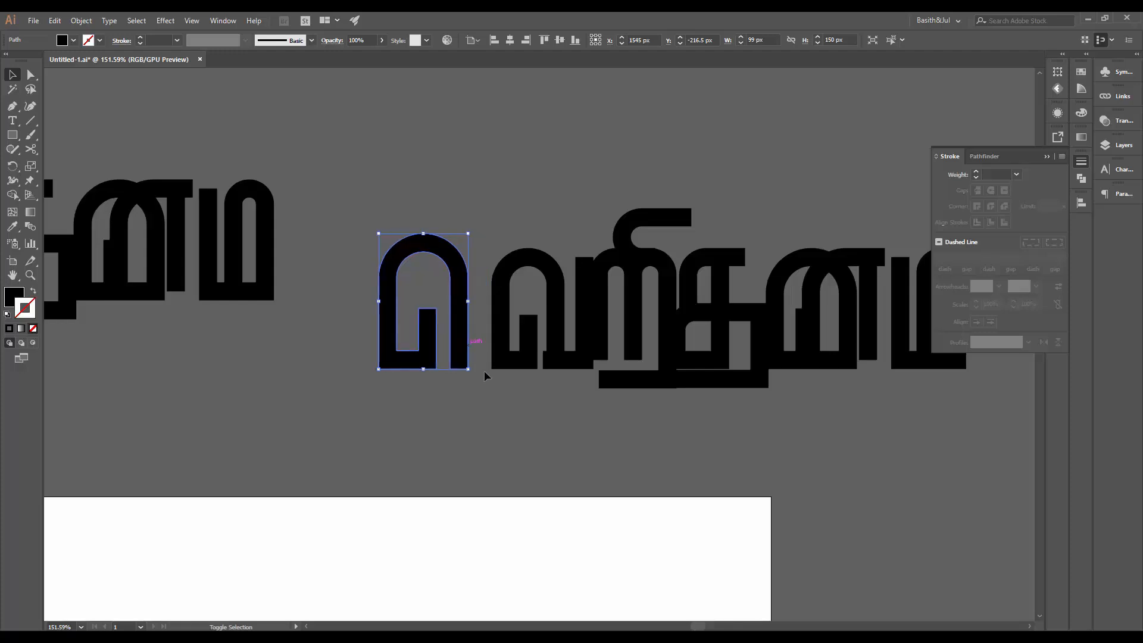
{"action": "key", "text": "shift+Left"}
{"action": "left_click_drag", "start_coordinate": [576, 401], "coordinate": [574, 415]}
{"action": "key", "text": "shift+Left"}
{"action": "key", "text": "shift+Left"}
{"action": "key", "text": "shift+Left"}
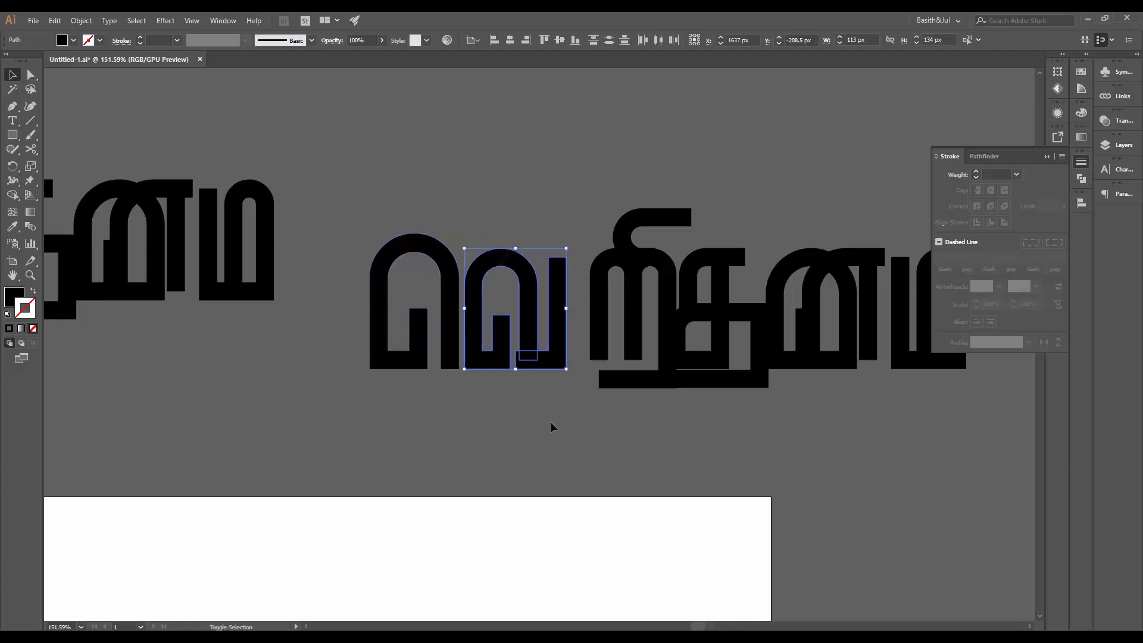
{"action": "left_click", "coordinate": [551, 421]}
- Raise the top anchor points of the second letter's vertical stem level with the top of its arch
{"action": "key", "text": "a"}
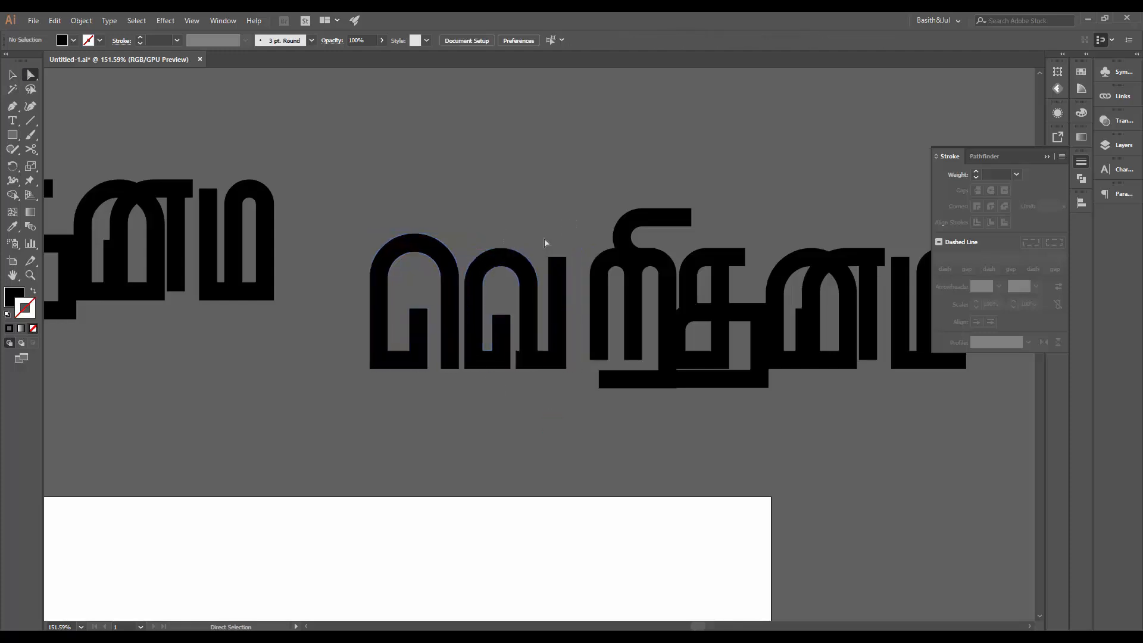
{"action": "left_click_drag", "start_coordinate": [544, 238], "coordinate": [575, 273]}
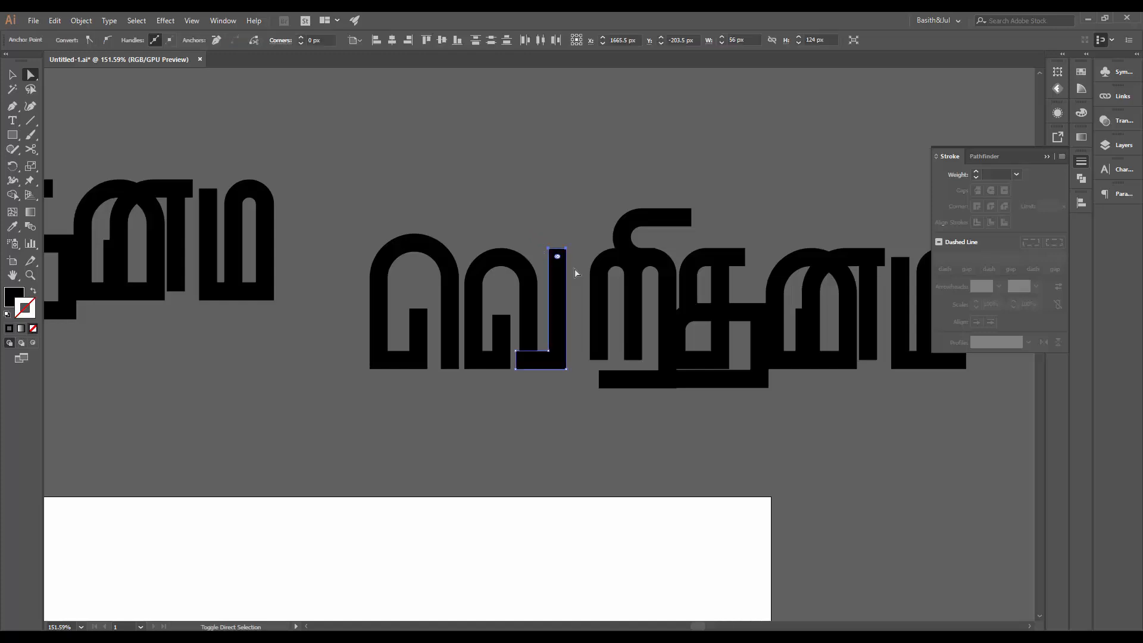
{"action": "key", "text": "v"}
{"action": "left_click", "coordinate": [574, 215]}
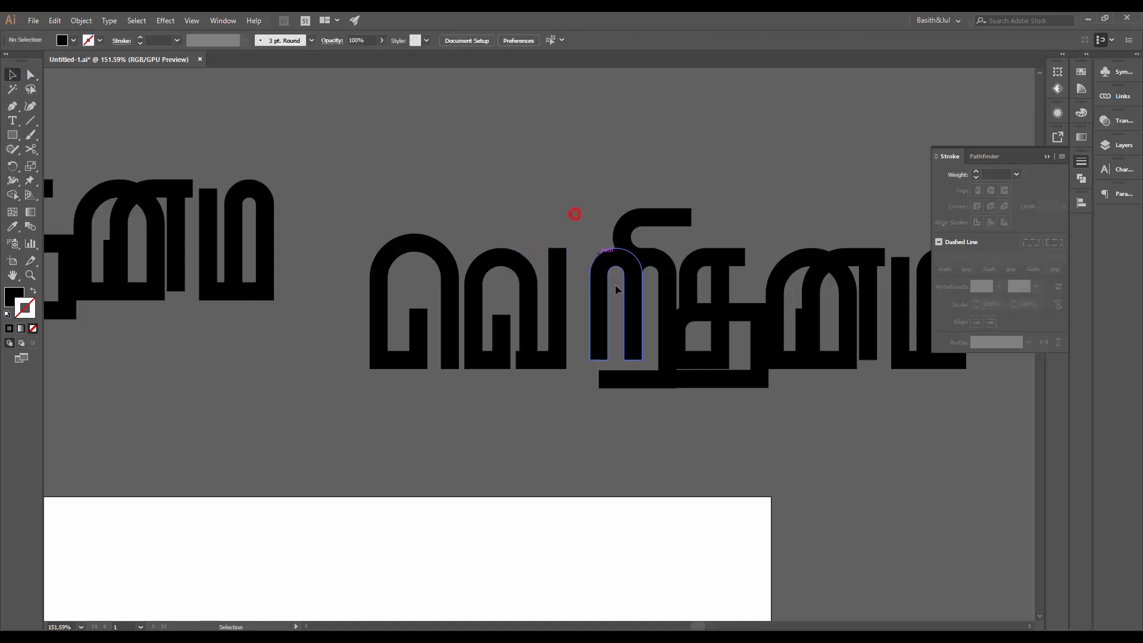
- Move the whole third letter with its curl about 23 px left, close to the second letter's stem
{"action": "left_click_drag", "start_coordinate": [650, 446], "coordinate": [651, 432]}
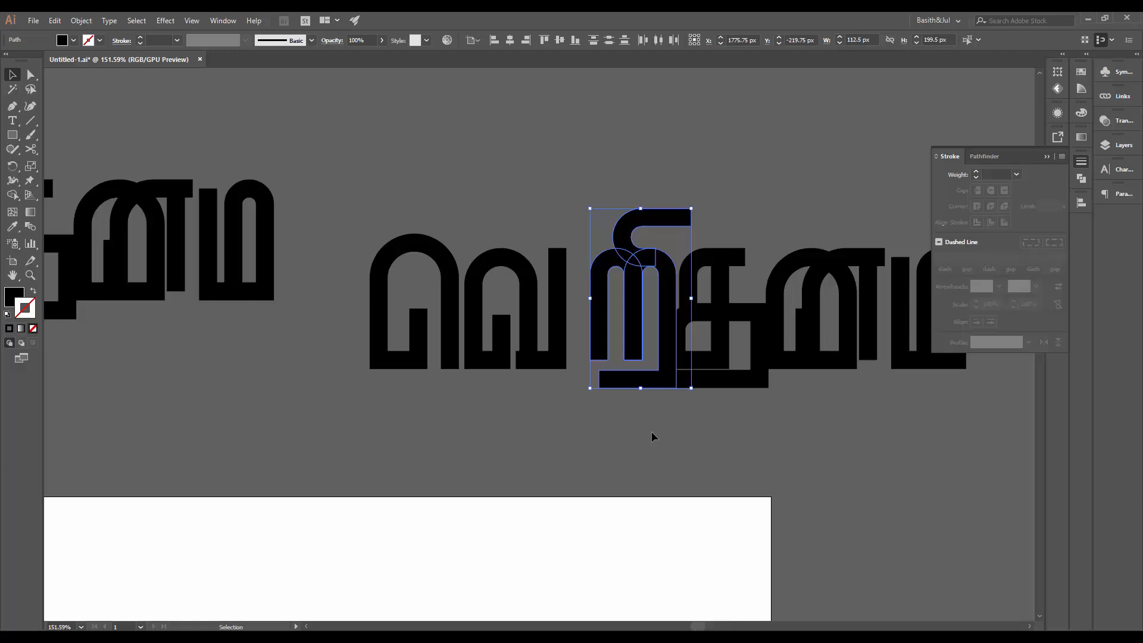
{"action": "key", "text": "shift+Left"}
{"action": "key", "text": "shift+Left"}
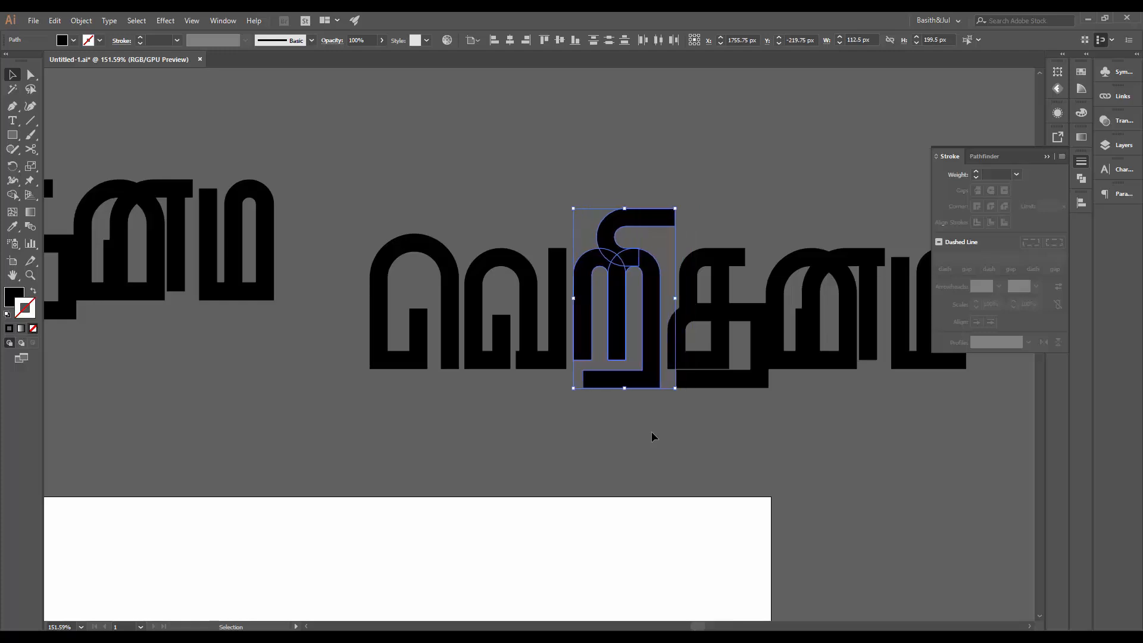
{"action": "key", "text": "Left"}
{"action": "key", "text": "Left"}
{"action": "key", "text": "Left"}
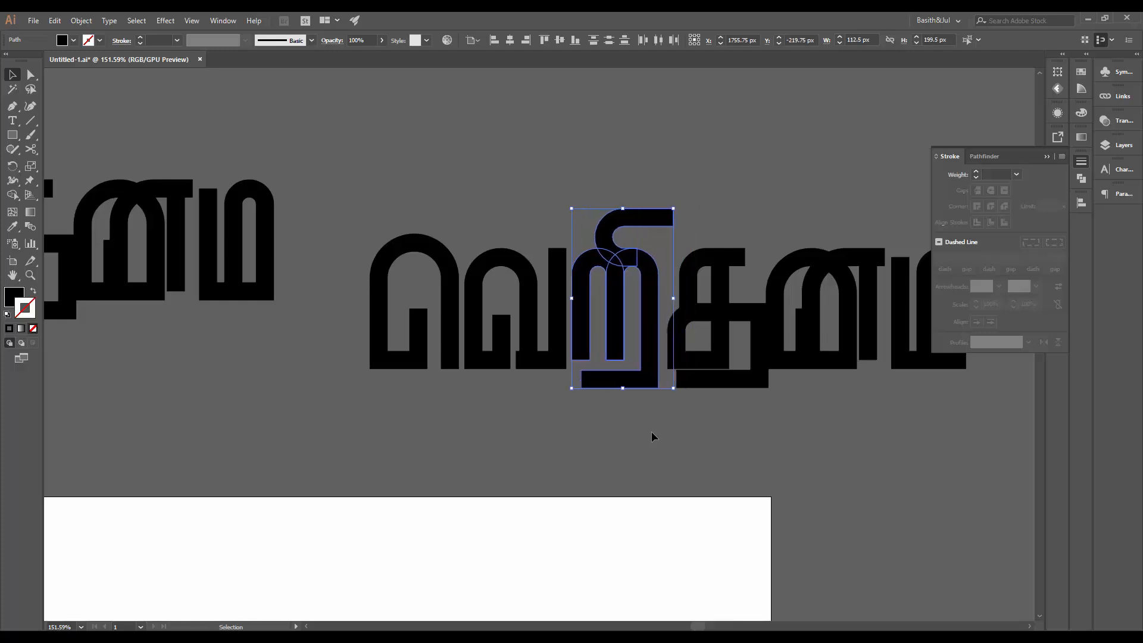
{"action": "left_click", "coordinate": [722, 179]}
- Compare the curl above the outlined third letter with the reference artwork and the earlier lettering versions, then examine its lower end up close
{"action": "left_click_drag", "start_coordinate": [676, 160], "coordinate": [458, 272]}
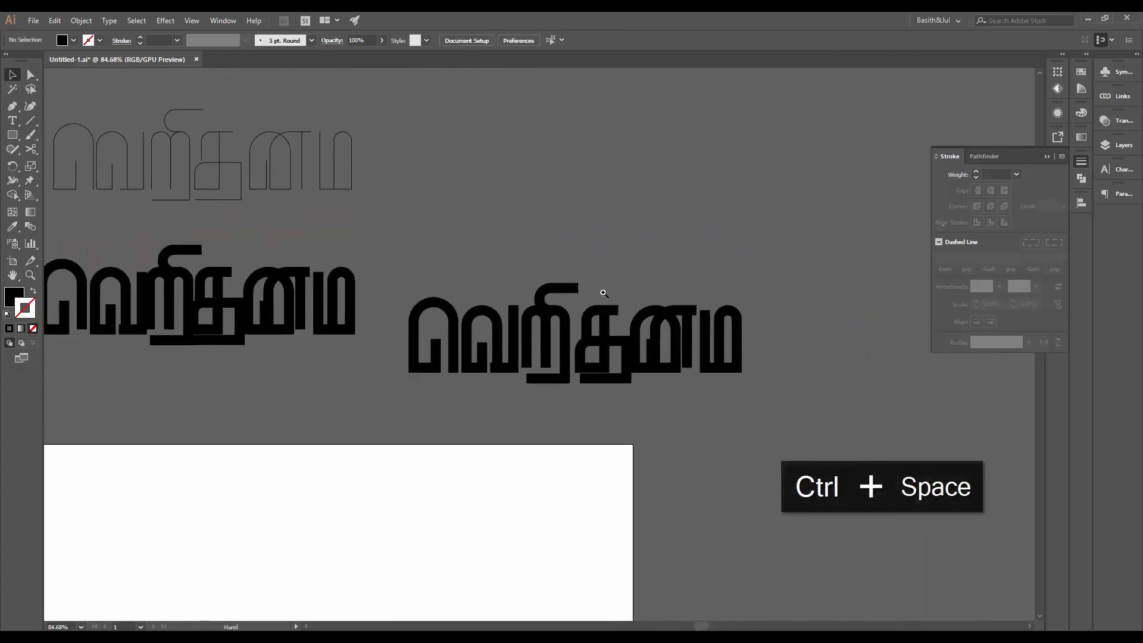
{"action": "left_click_drag", "start_coordinate": [612, 291], "coordinate": [831, 290]}
{"action": "left_click_drag", "start_coordinate": [293, 281], "coordinate": [345, 273]}
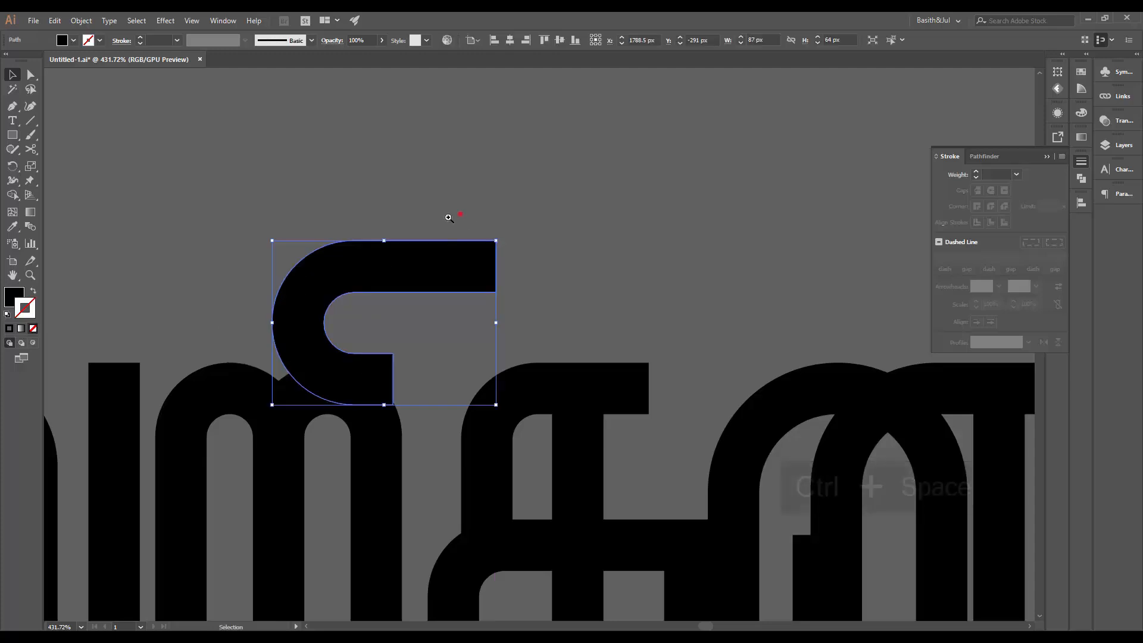
{"action": "left_click_drag", "start_coordinate": [461, 214], "coordinate": [418, 222]}
{"action": "left_click_drag", "start_coordinate": [352, 255], "coordinate": [493, 227]}
{"action": "left_click_drag", "start_coordinate": [536, 266], "coordinate": [437, 287]}
{"action": "left_click", "coordinate": [617, 287]}
{"action": "left_click_drag", "start_coordinate": [408, 245], "coordinate": [929, 321]}
{"action": "left_click_drag", "start_coordinate": [526, 286], "coordinate": [479, 290]}
{"action": "left_click_drag", "start_coordinate": [353, 303], "coordinate": [446, 298]}
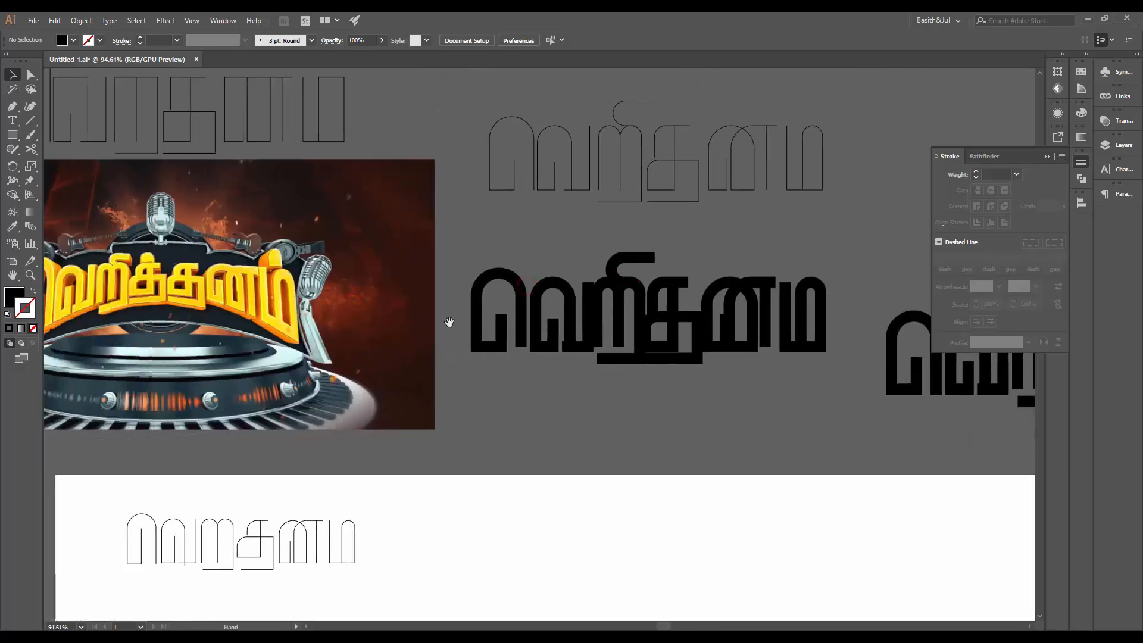
{"action": "left_click_drag", "start_coordinate": [472, 346], "coordinate": [452, 353]}
{"action": "left_click_drag", "start_coordinate": [582, 333], "coordinate": [453, 343]}
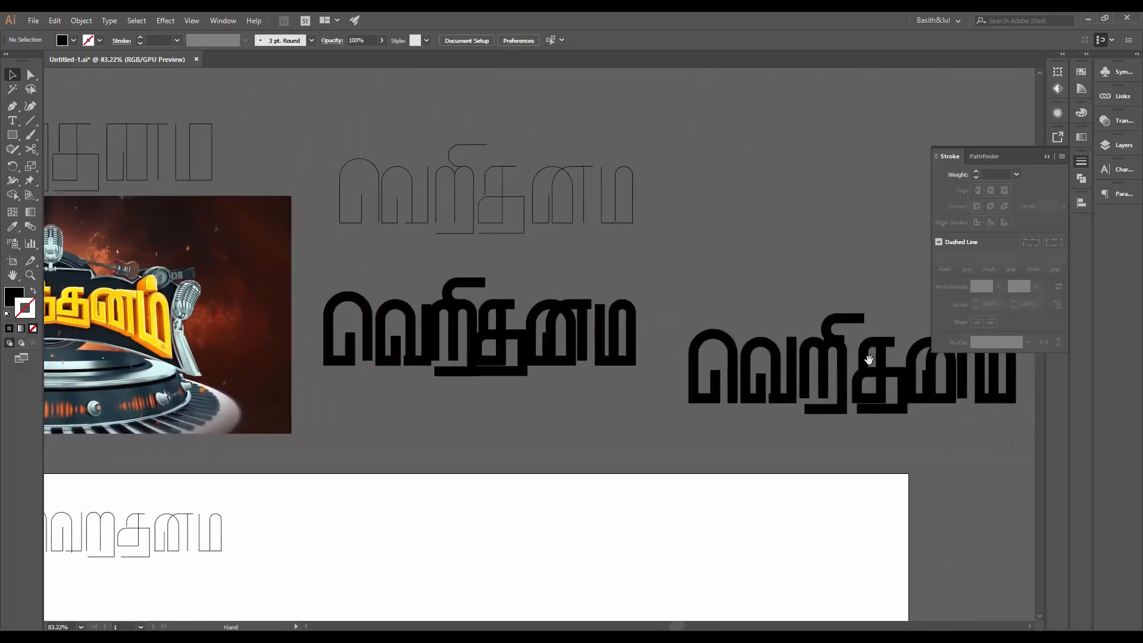
{"action": "left_click_drag", "start_coordinate": [835, 328], "coordinate": [926, 359]}
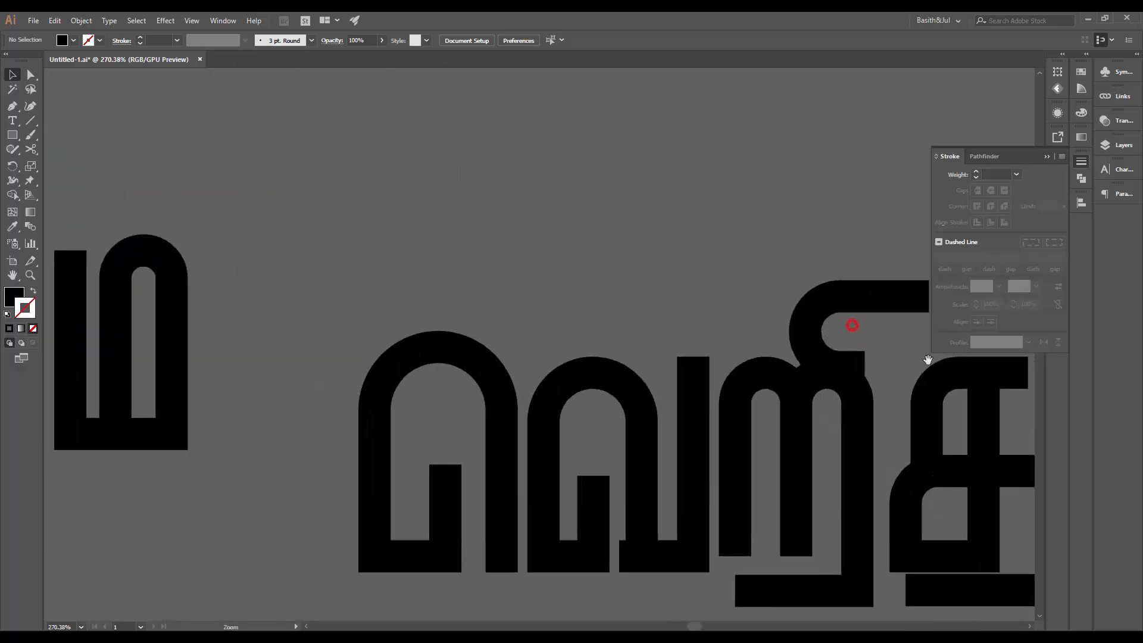
{"action": "left_click", "coordinate": [853, 361]}
{"action": "left_click_drag", "start_coordinate": [789, 318], "coordinate": [500, 367]}
{"action": "left_click_drag", "start_coordinate": [509, 345], "coordinate": [503, 365]}
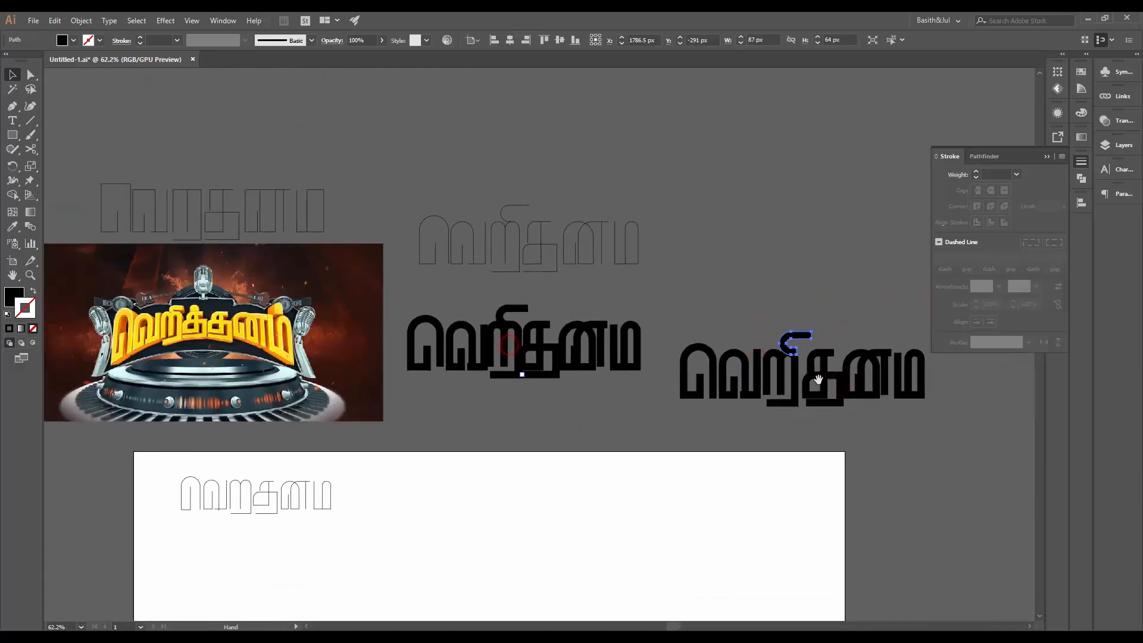
{"action": "key", "text": "a"}
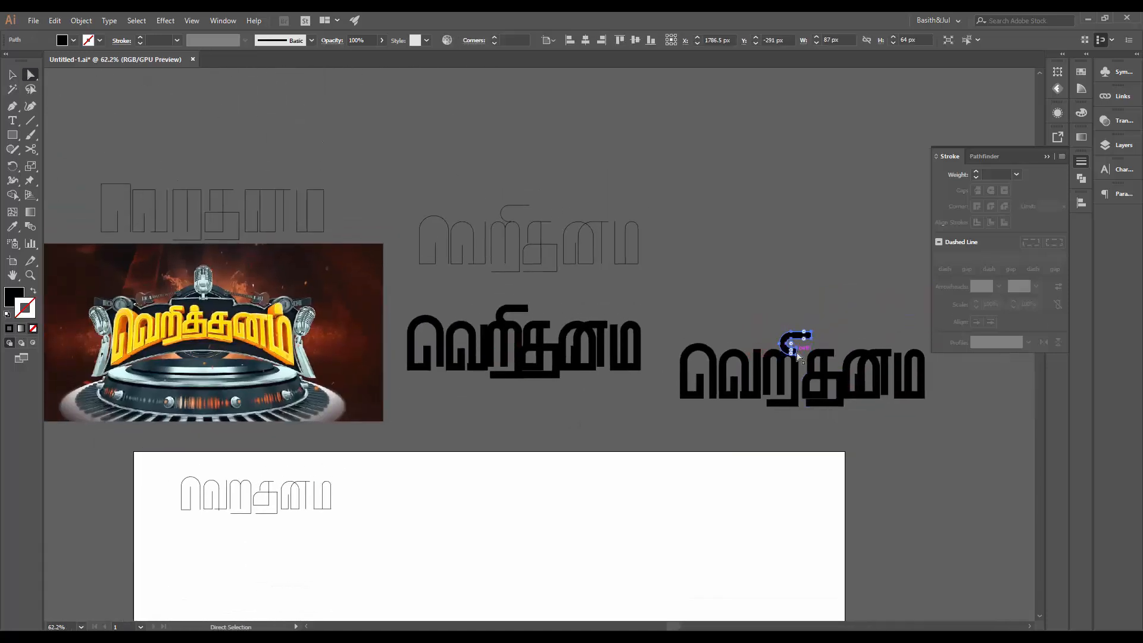
{"action": "mouse_move", "coordinate": [797, 344]}
{"action": "left_mouse_down"}
{"action": "mouse_move", "coordinate": [892, 336]}
{"action": "mouse_move", "coordinate": [817, 355]}
{"action": "left_mouse_up"}
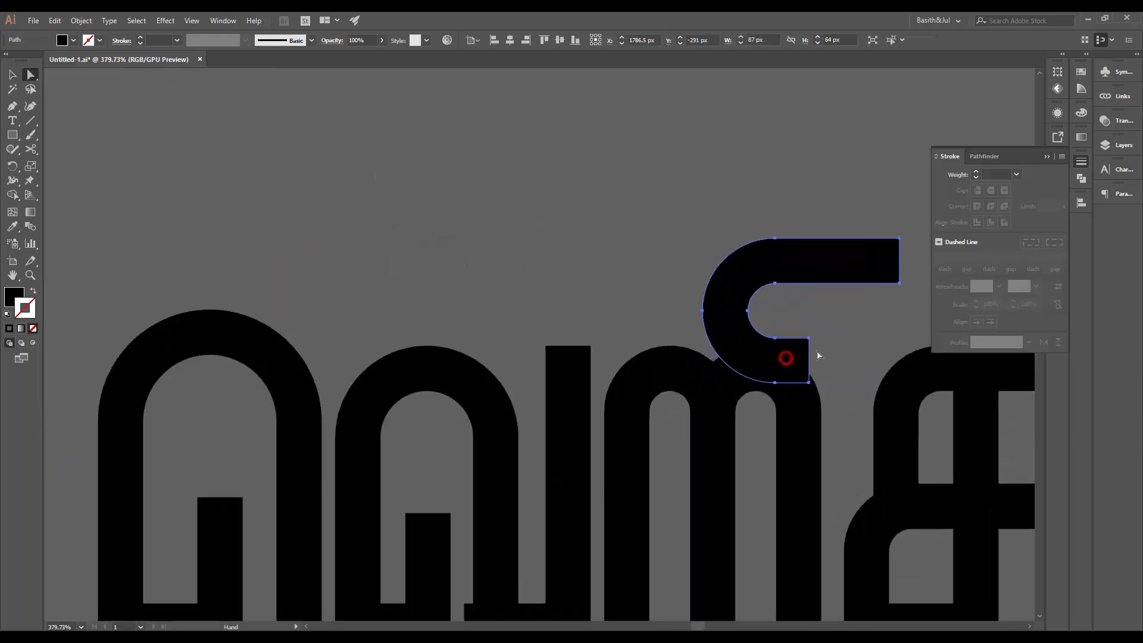
{"action": "left_click", "coordinate": [809, 340]}
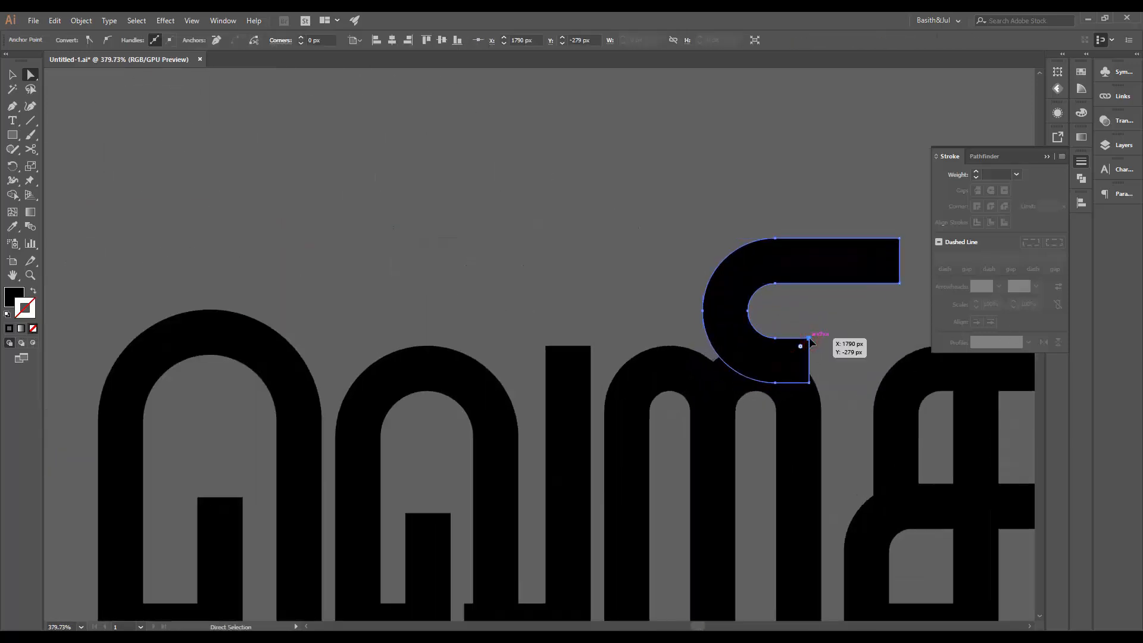
{"action": "key", "text": "Delete"}
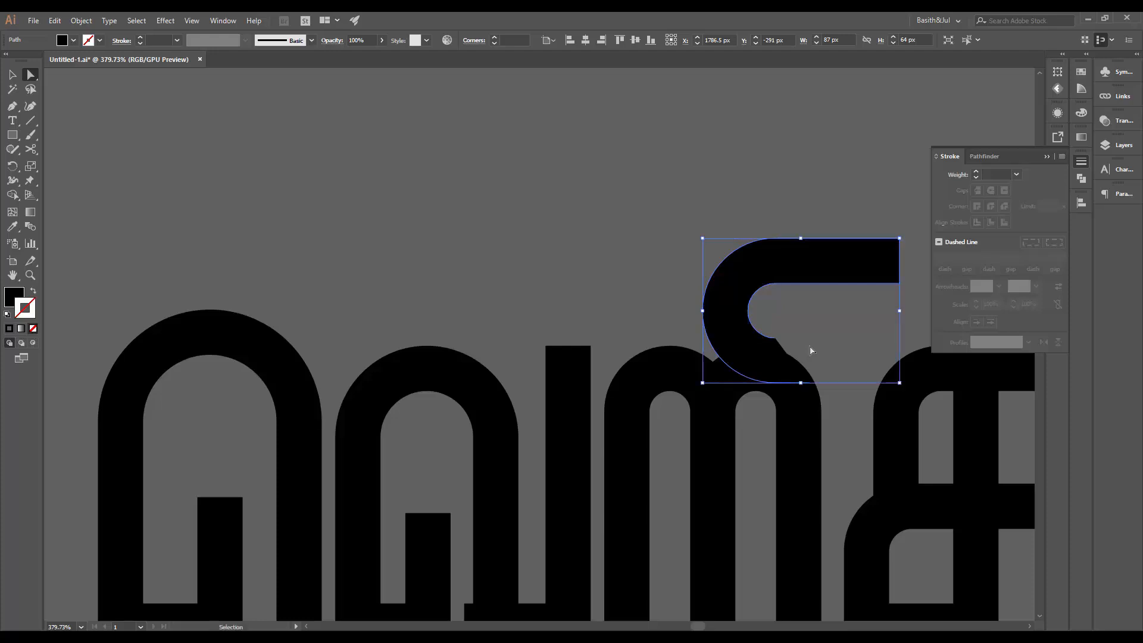
{"action": "key", "text": "ctrl+z"}
- Remove the two corner anchor points at the curl's lower end with the Delete Anchor Point tool
{"action": "key", "text": "minus"}
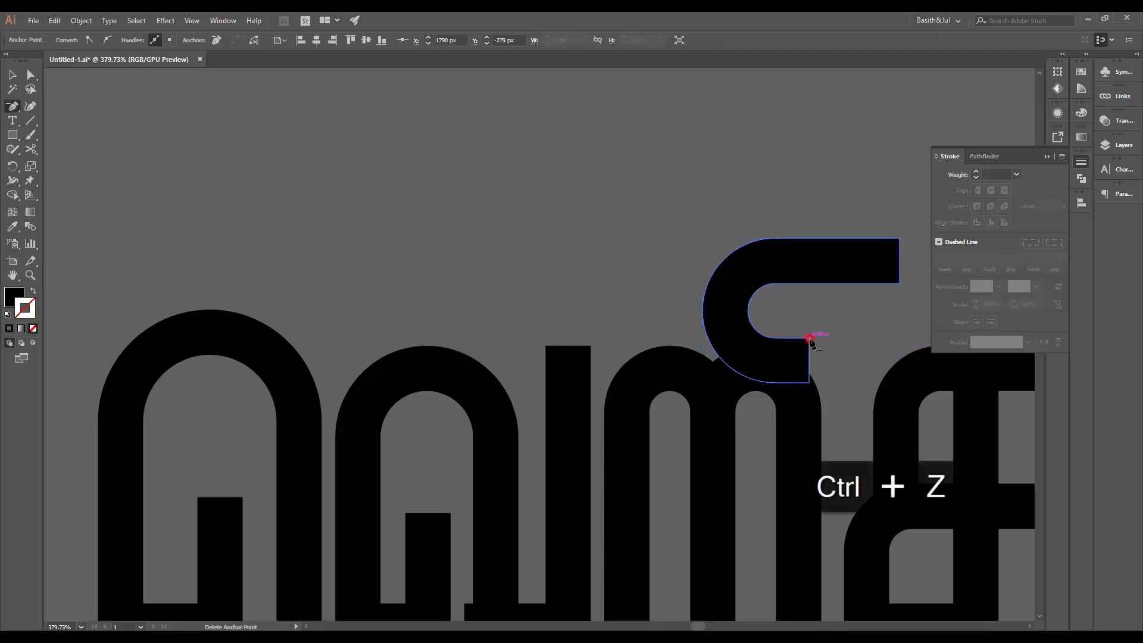
{"action": "left_click", "coordinate": [810, 338]}
{"action": "left_click", "coordinate": [808, 382]}
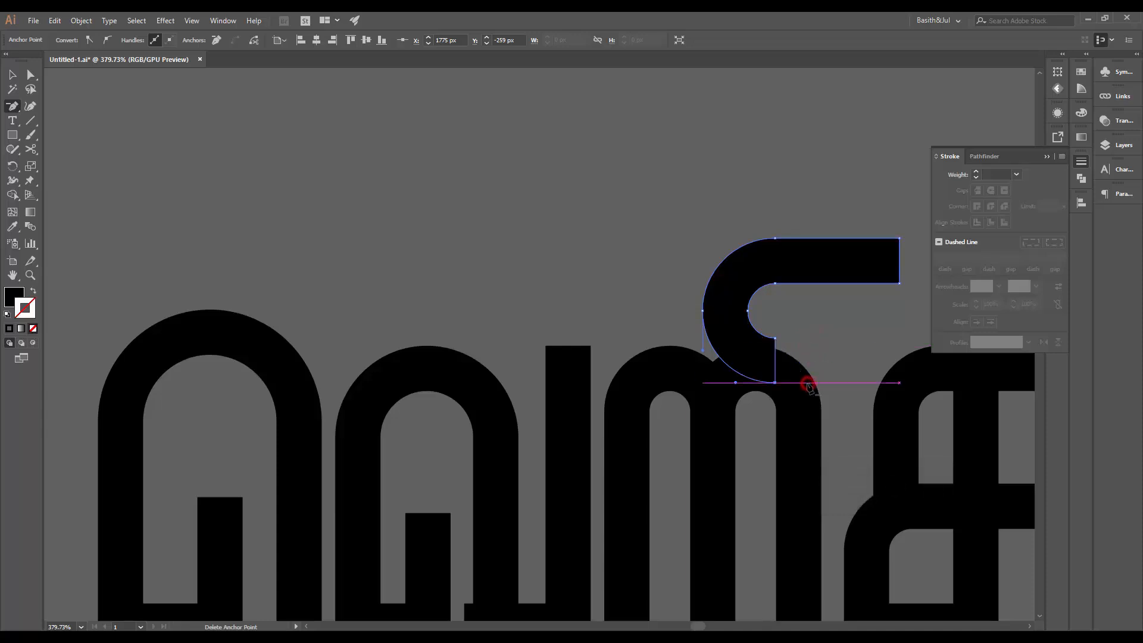
- Move the shortened curl about 6 px down so it sinks into the third letter's arch
{"action": "key", "text": "a"}
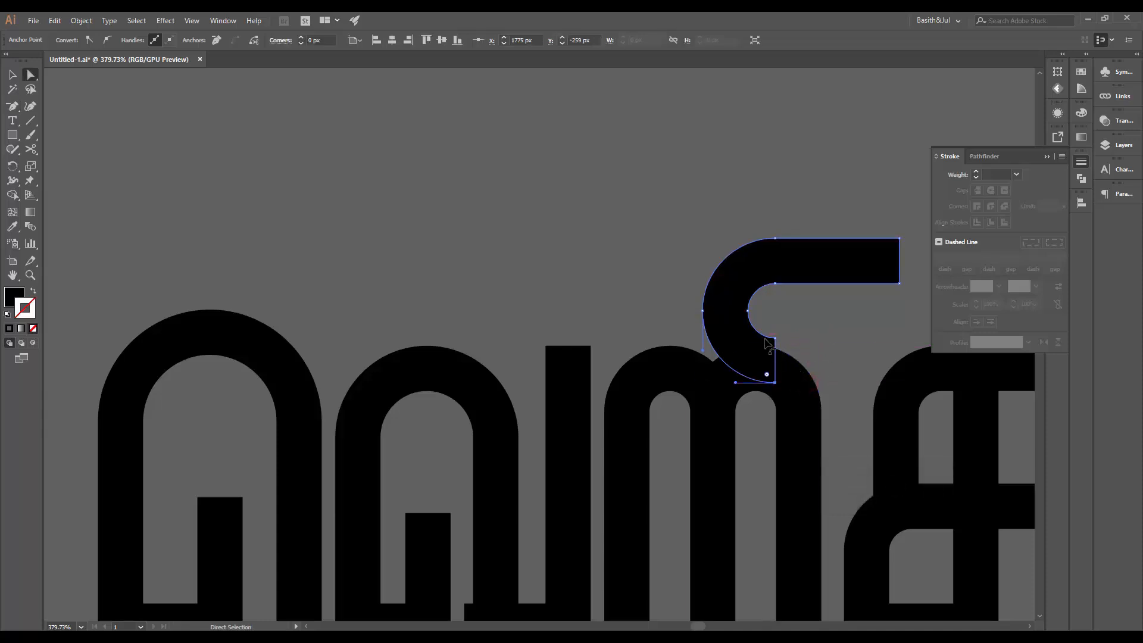
{"action": "left_click", "coordinate": [834, 342]}
{"action": "left_click_drag", "start_coordinate": [760, 340], "coordinate": [761, 354]}
{"action": "left_click", "coordinate": [813, 350]}
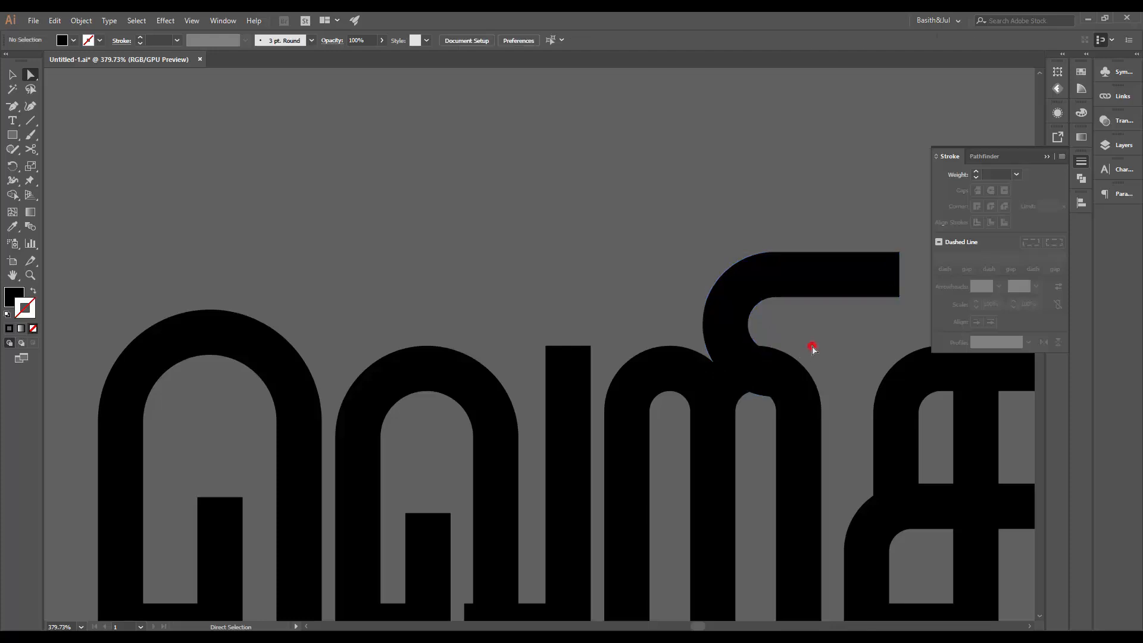
- Raise the curl's lowest anchor point about 8 px so the end stays inside the black of the arch
{"action": "left_click", "coordinate": [740, 360]}
{"action": "left_click", "coordinate": [777, 396]}
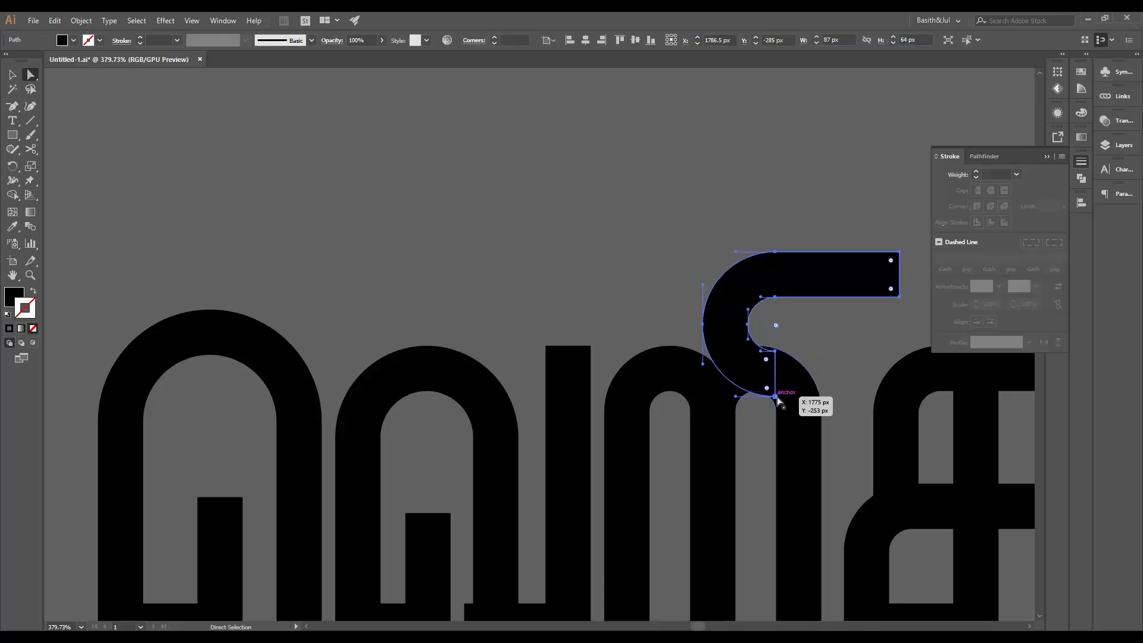
{"action": "left_click_drag", "start_coordinate": [789, 415], "coordinate": [789, 415]}
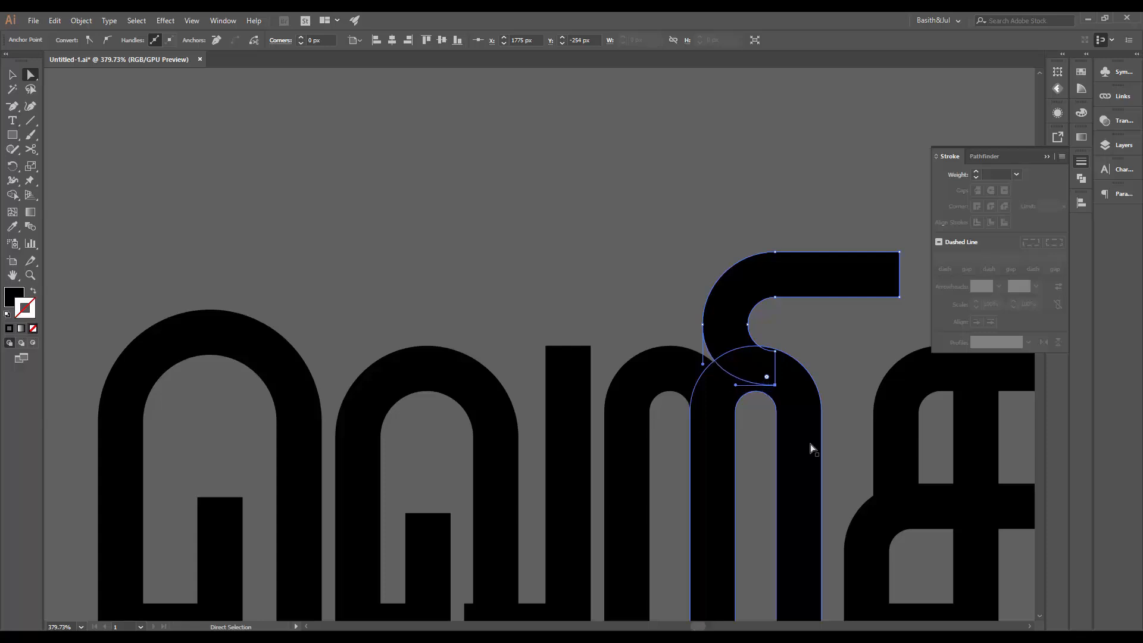
{"action": "key", "text": "v"}
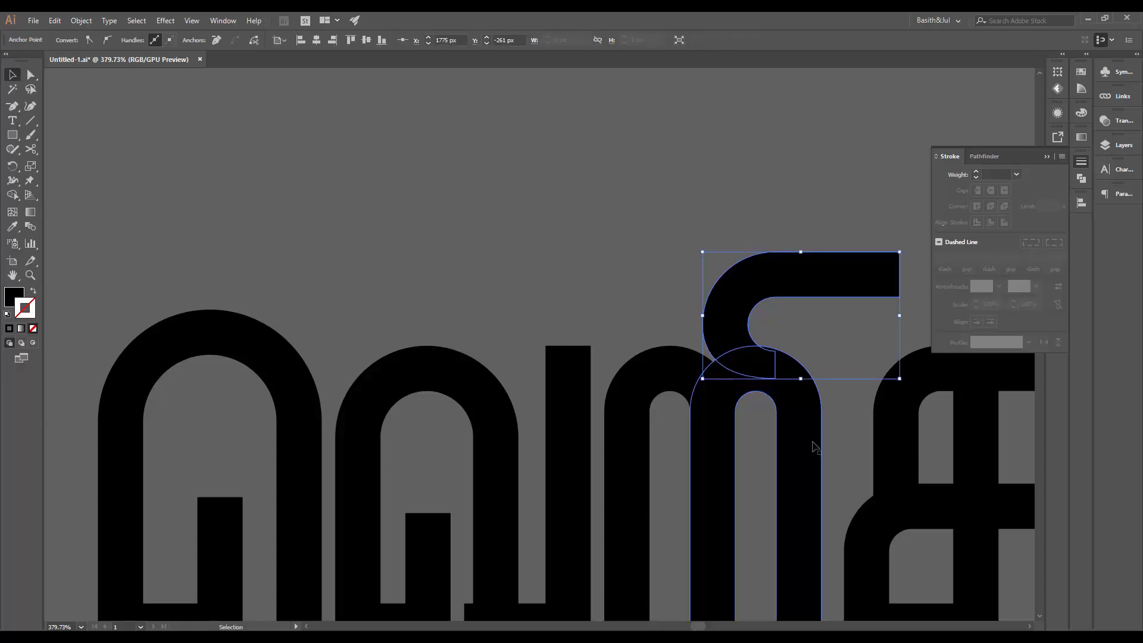
{"action": "left_click", "coordinate": [826, 357]}
- Scale the curl down proportionally to about 75 × 48 px and shift it 6 px left and 2 px down onto the arch
{"action": "left_click", "coordinate": [851, 262]}
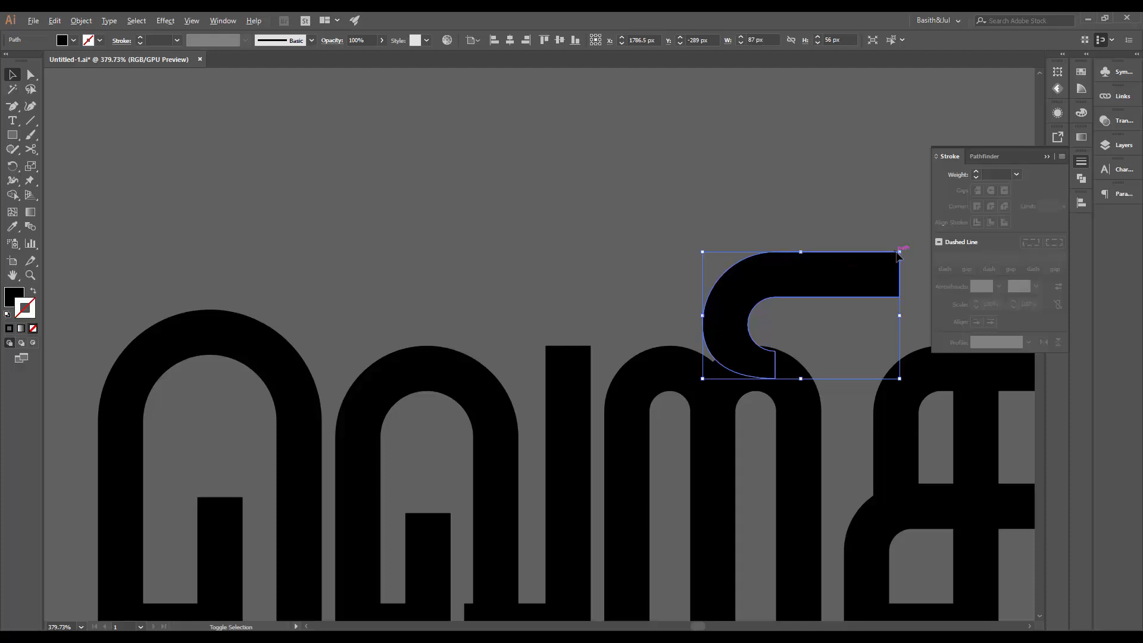
{"action": "left_click_drag", "start_coordinate": [900, 252], "coordinate": [885, 261]}
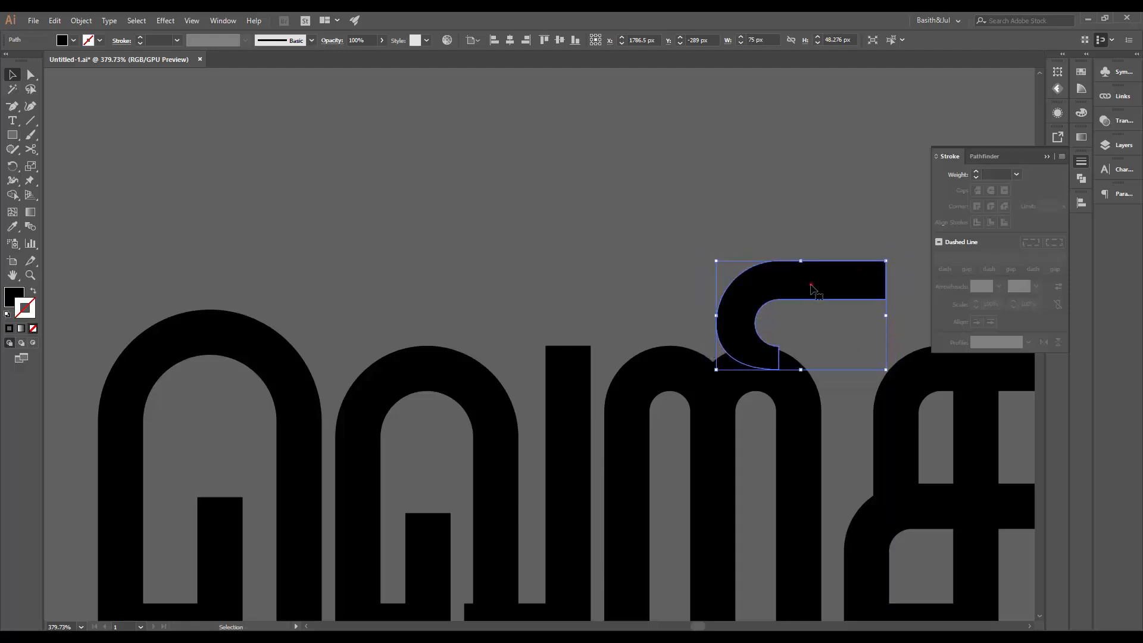
{"action": "left_click_drag", "start_coordinate": [810, 284], "coordinate": [797, 287]}
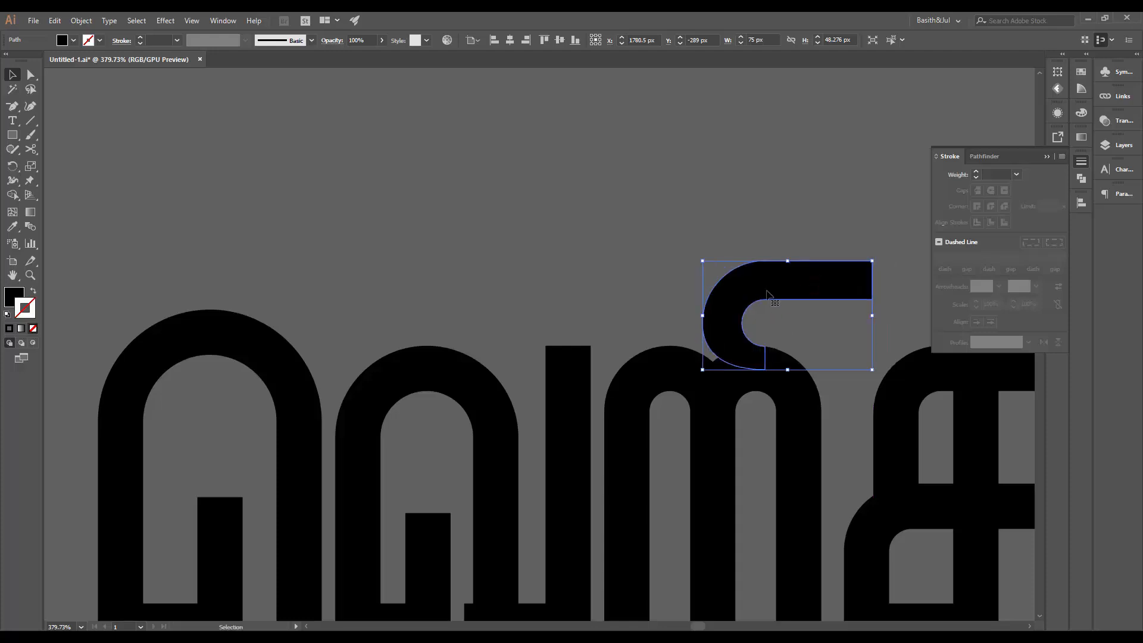
{"action": "key", "text": "Down"}
{"action": "key", "text": "Down"}
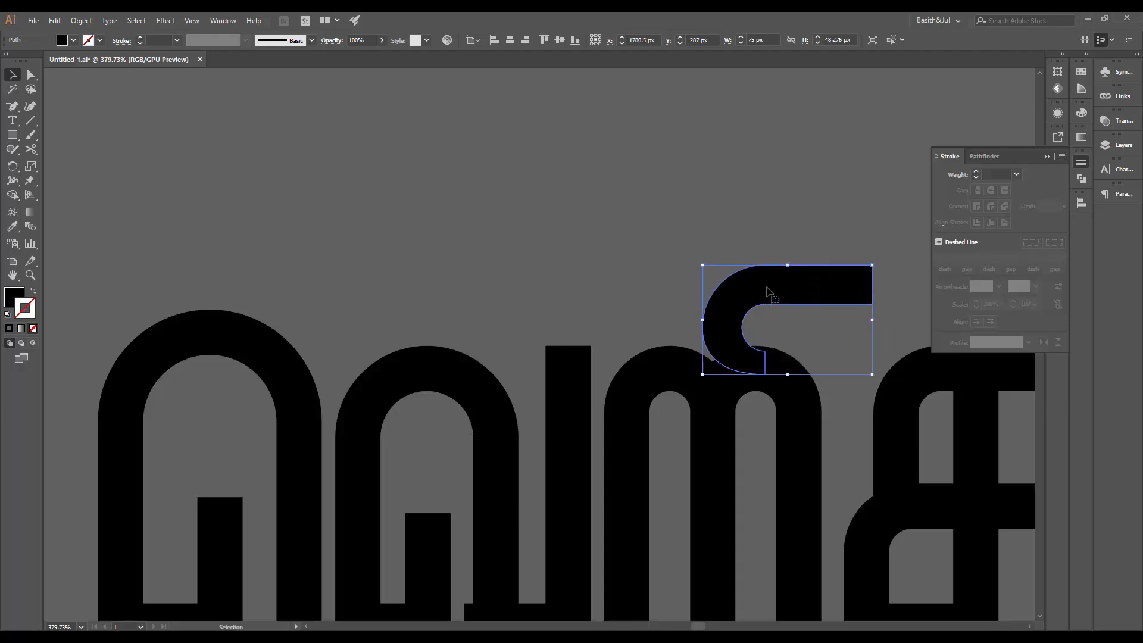
{"action": "left_click", "coordinate": [779, 316]}
- Move the first four outlined letters together 20 px left, opening a gap before the fifth letter
{"action": "left_click_drag", "start_coordinate": [805, 308], "coordinate": [619, 388]}
{"action": "left_click_drag", "start_coordinate": [697, 398], "coordinate": [658, 370]}
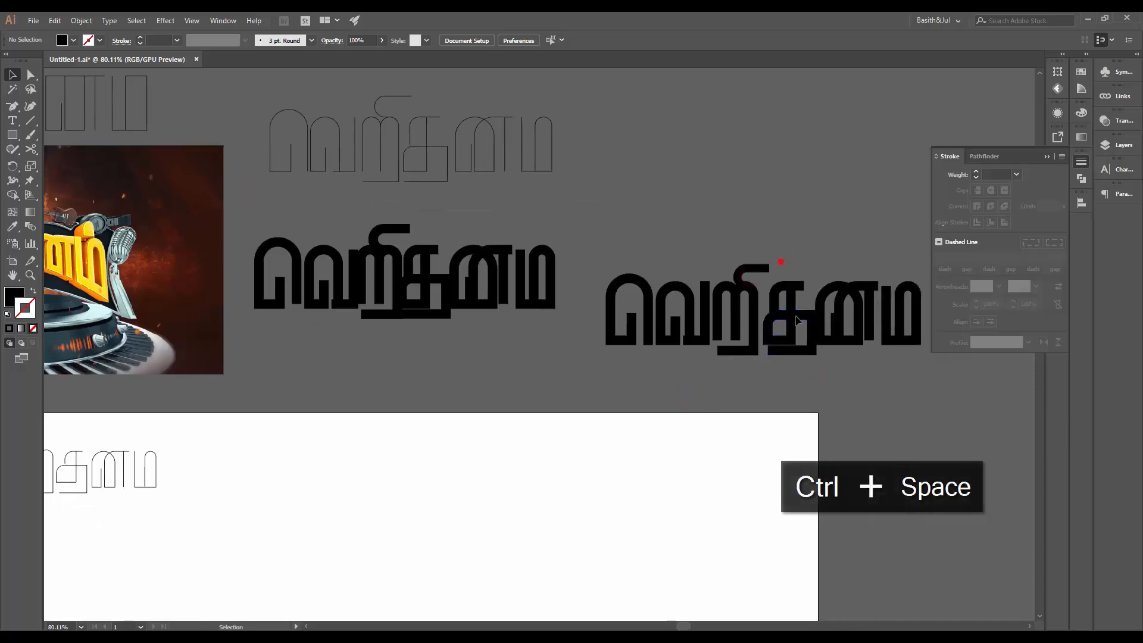
{"action": "left_click_drag", "start_coordinate": [780, 262], "coordinate": [562, 390]}
{"action": "left_click", "coordinate": [781, 207]}
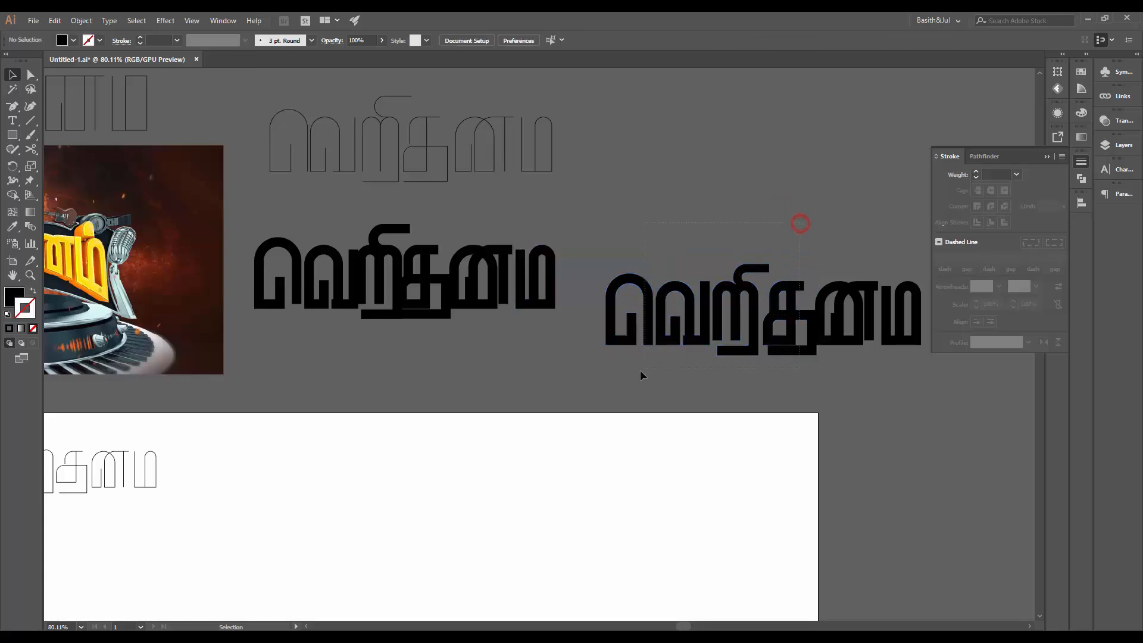
{"action": "left_click_drag", "start_coordinate": [640, 371], "coordinate": [631, 372]}
{"action": "key", "text": "shift+Left"}
{"action": "key", "text": "shift+Left"}
{"action": "left_click", "coordinate": [761, 382]}
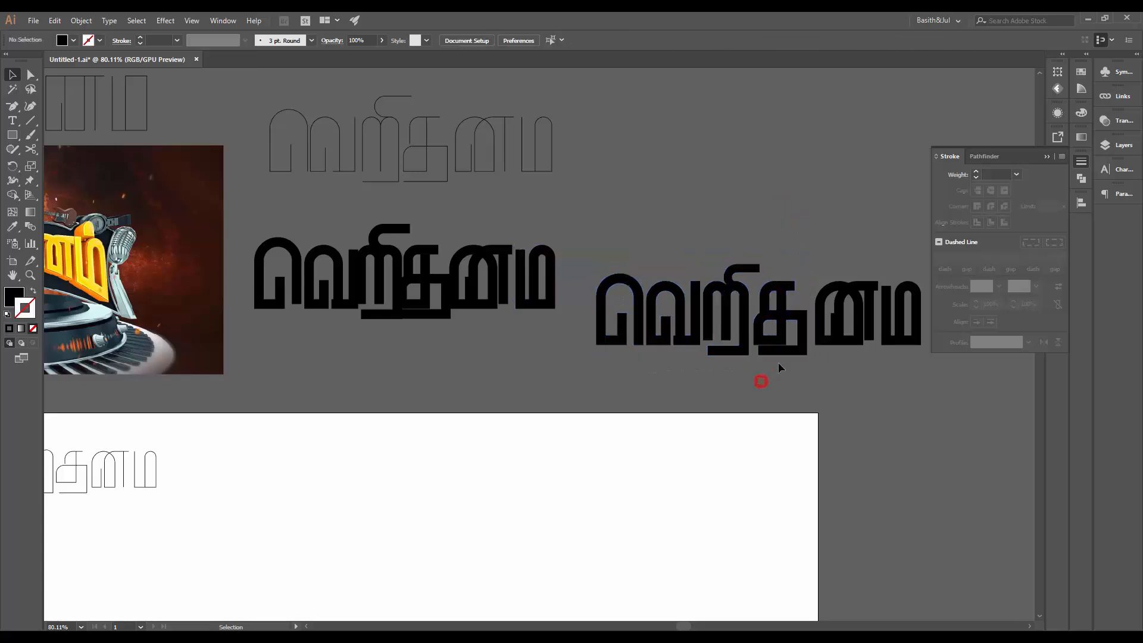
- Raise the bottom anchor points of the fourth letter's square loop about 4 px, widening the slit above its base bar
{"action": "key", "text": "ctrl+space"}
{"action": "left_click_drag", "start_coordinate": [685, 337], "coordinate": [638, 366]}
{"action": "left_click_drag", "start_coordinate": [733, 375], "coordinate": [870, 365]}
{"action": "left_click_drag", "start_coordinate": [870, 365], "coordinate": [635, 365]}
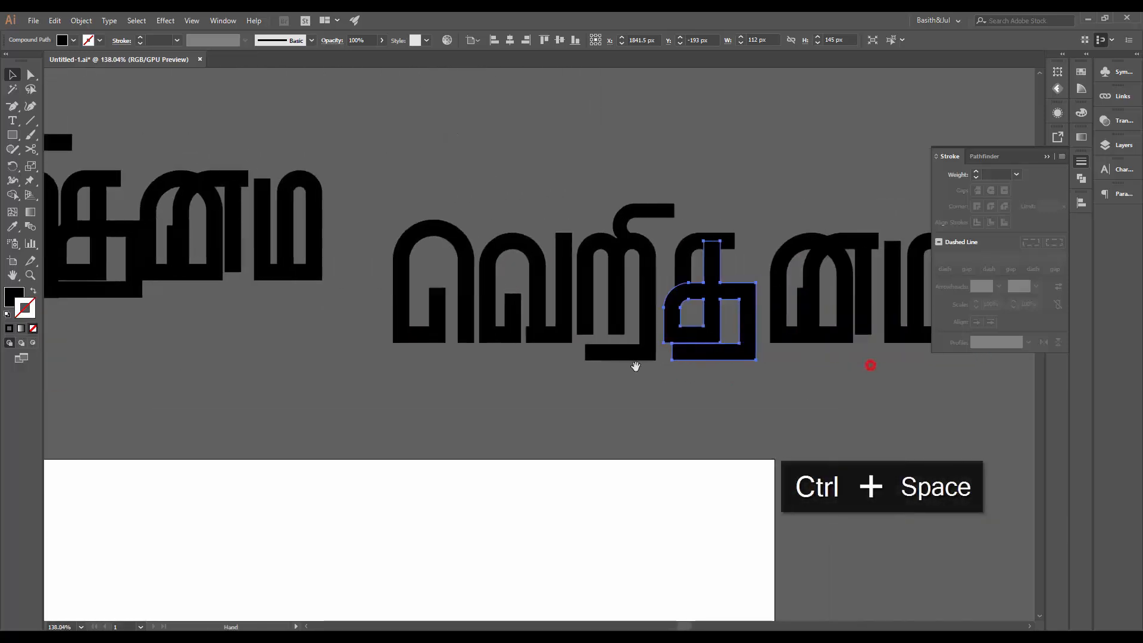
{"action": "left_click_drag", "start_coordinate": [733, 335], "coordinate": [845, 345]}
{"action": "left_click", "coordinate": [753, 433]}
{"action": "key", "text": "a"}
{"action": "left_click", "coordinate": [736, 362]}
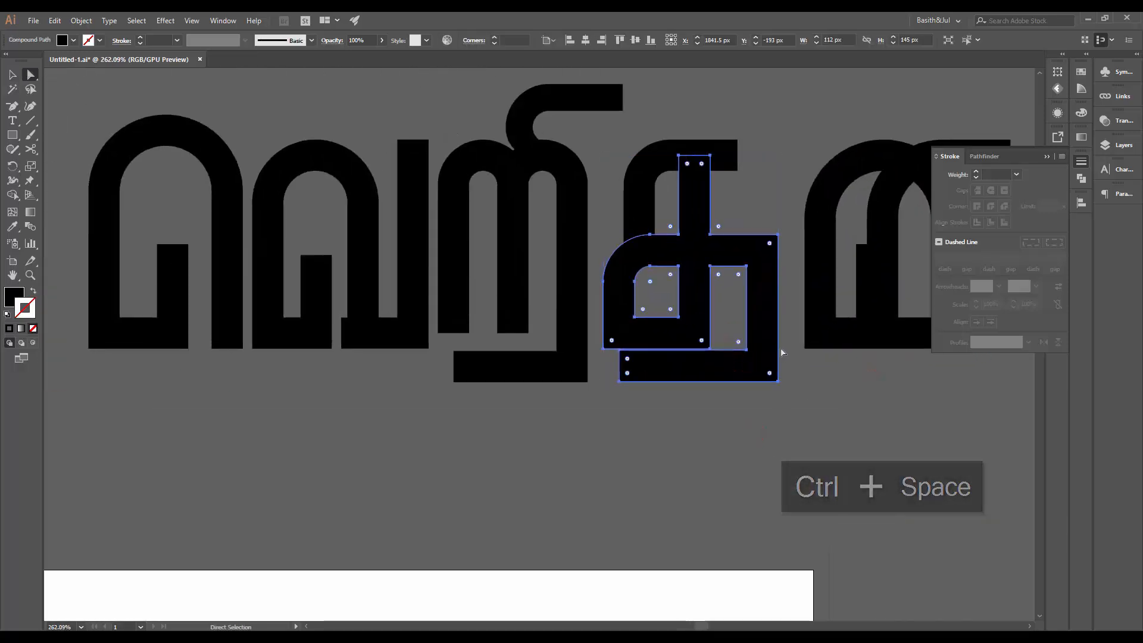
{"action": "left_click", "coordinate": [727, 308]}
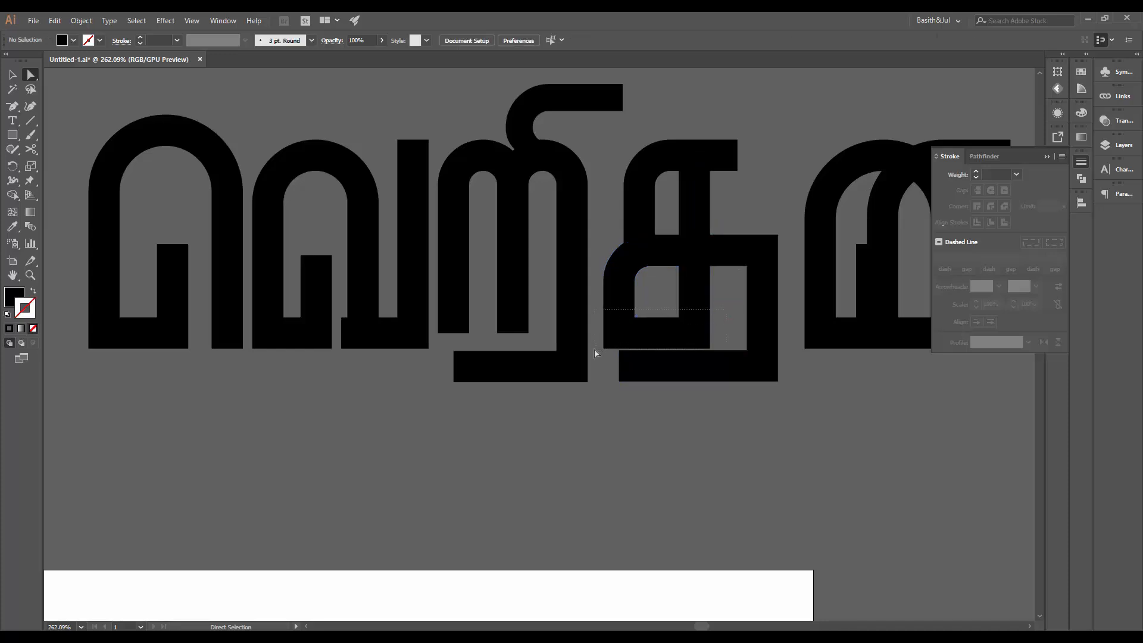
{"action": "key", "text": "ctrl+space"}
{"action": "left_click_drag", "start_coordinate": [656, 352], "coordinate": [819, 349]}
{"action": "left_click_drag", "start_coordinate": [810, 251], "coordinate": [528, 347]}
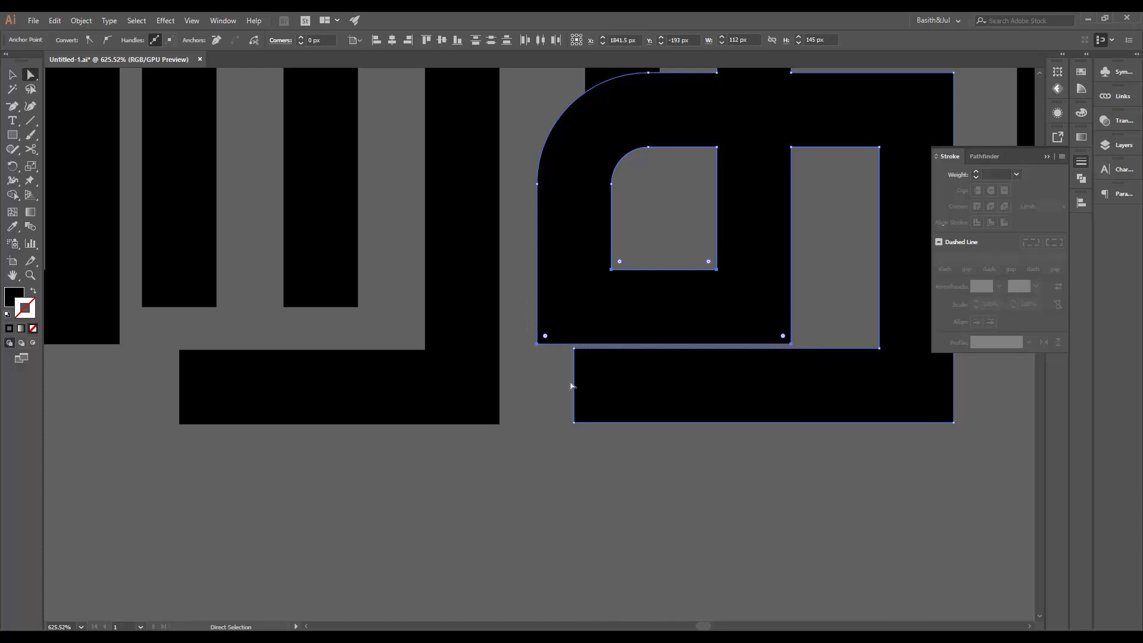
{"action": "key", "text": "Up"}
{"action": "key", "text": "Up"}
{"action": "key", "text": "Up"}
{"action": "key", "text": "Up"}
{"action": "key", "text": "Up"}
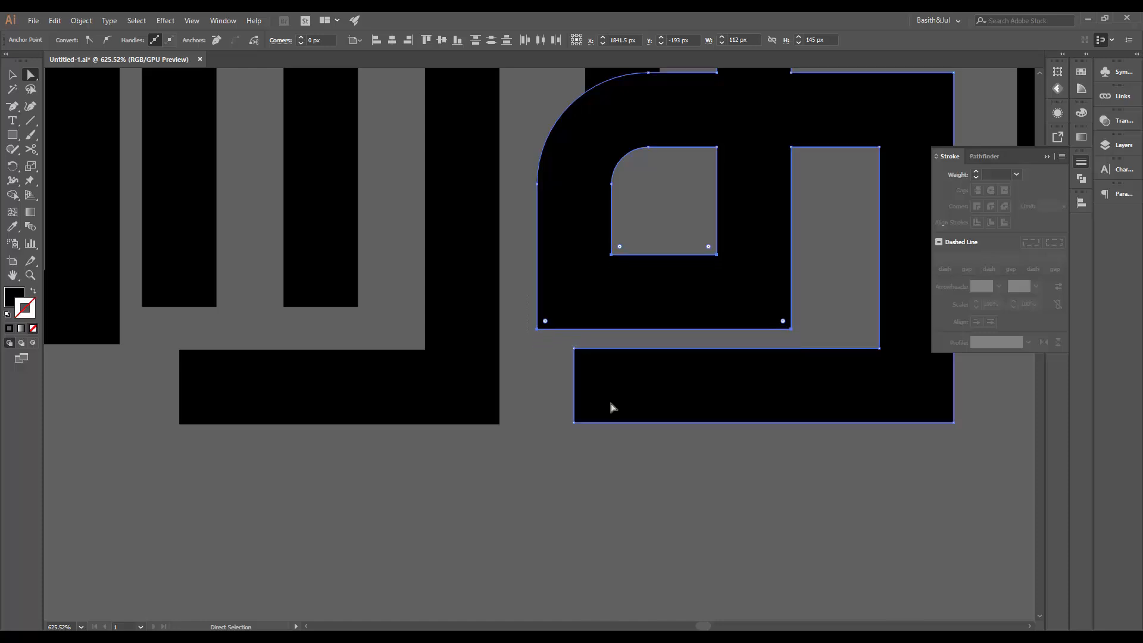
- Extend the free end of the fourth letter's base bar 10 px left, flush with the loop's outer edge
{"action": "left_click_drag", "start_coordinate": [584, 474], "coordinate": [618, 393]}
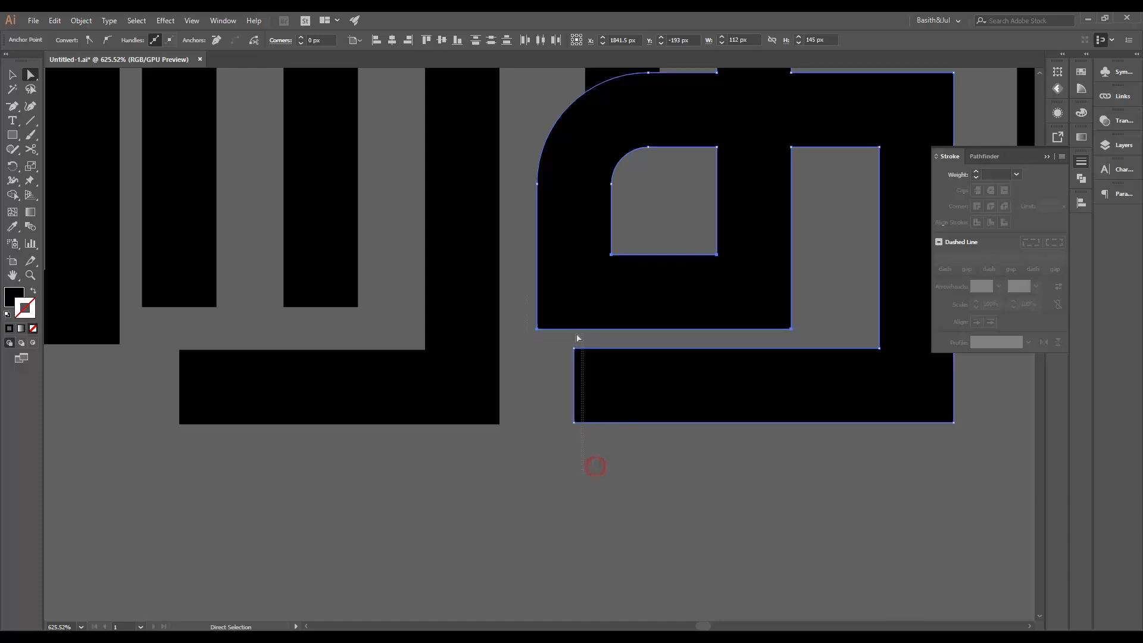
{"action": "left_click_drag", "start_coordinate": [577, 336], "coordinate": [578, 339]}
{"action": "key", "text": "shift+Left"}
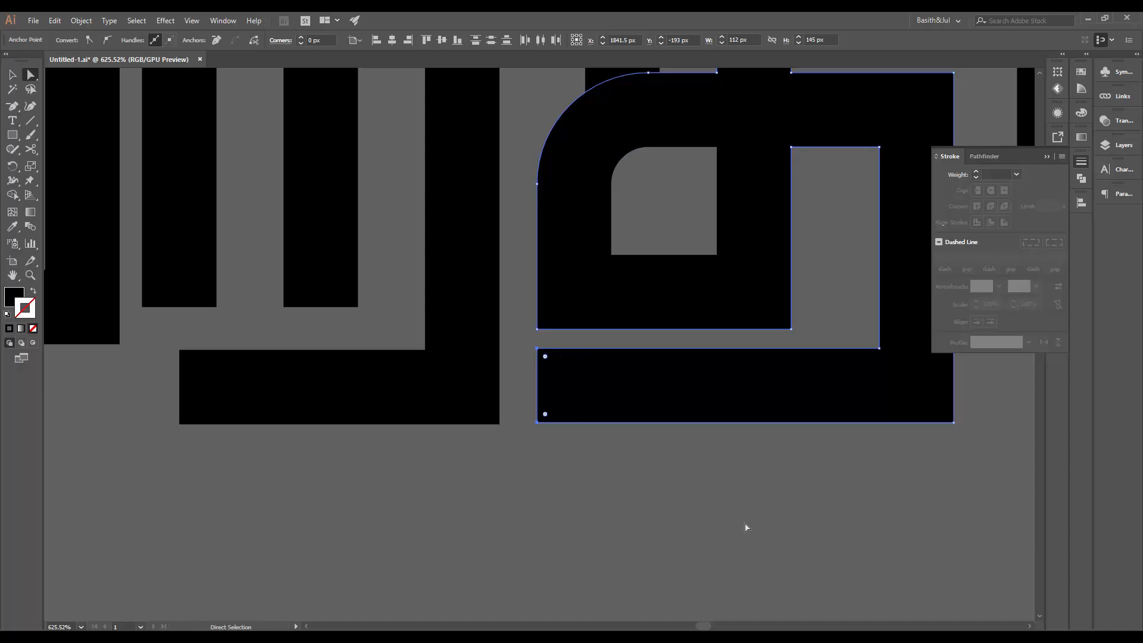
{"action": "key", "text": "v"}
{"action": "left_click", "coordinate": [744, 523]}
- Lower the upper edge of the fourth letter's base bar about 3 px, widening the slit beneath the loop
{"action": "left_click_drag", "start_coordinate": [781, 476], "coordinate": [429, 559]}
{"action": "left_click_drag", "start_coordinate": [460, 499], "coordinate": [620, 494]}
{"action": "key", "text": "a"}
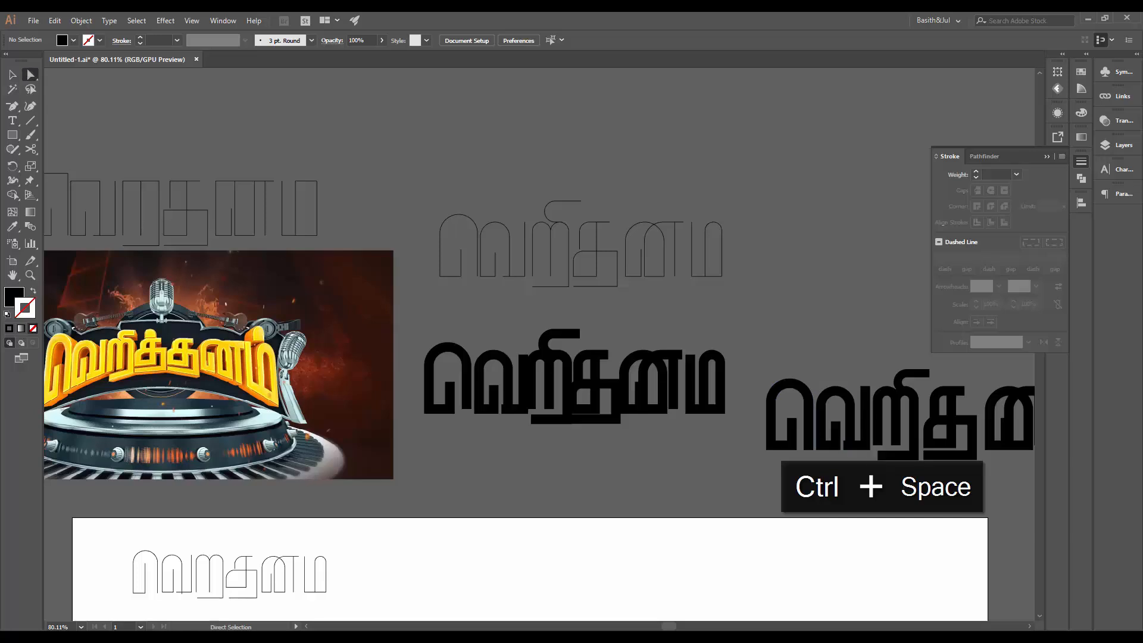
{"action": "left_click_drag", "start_coordinate": [959, 463], "coordinate": [1005, 441]}
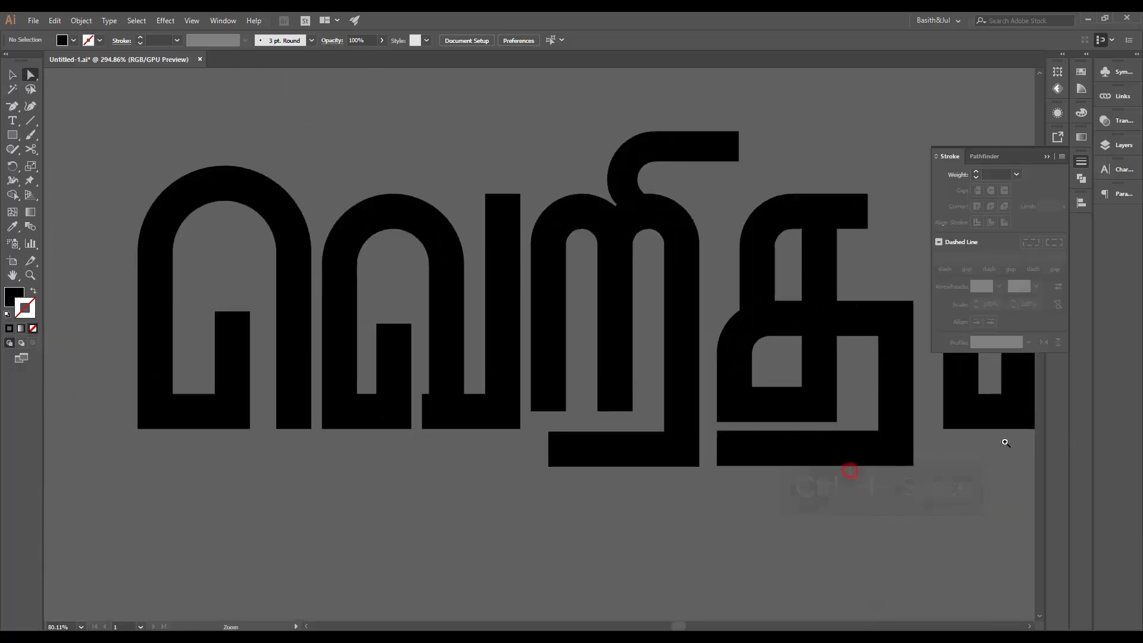
{"action": "left_click_drag", "start_coordinate": [709, 429], "coordinate": [893, 449]}
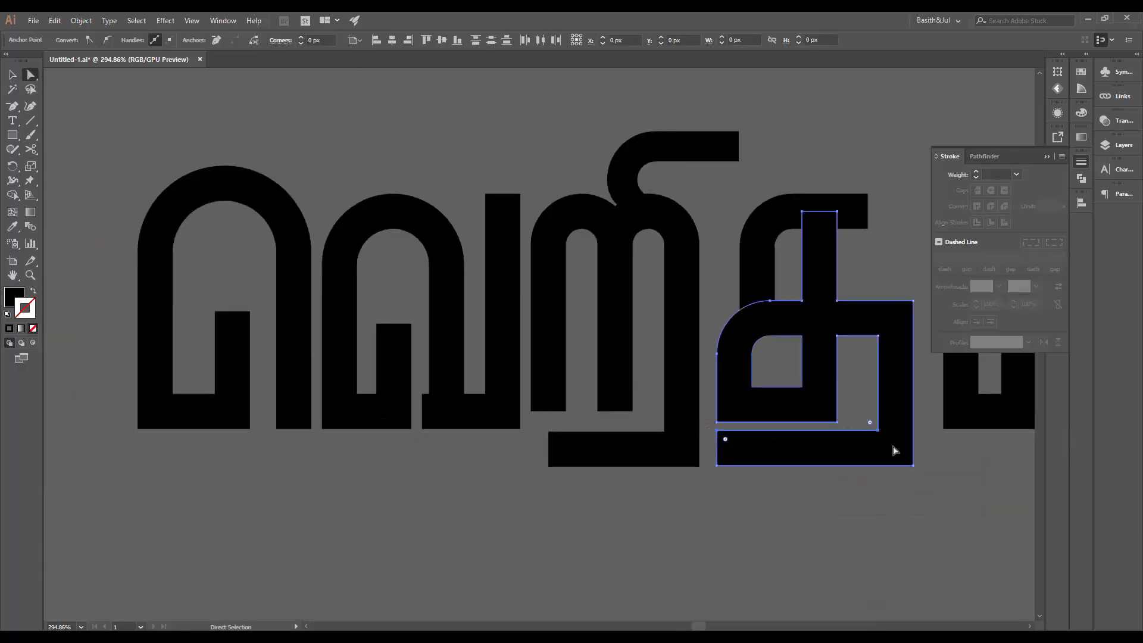
{"action": "key", "text": "Down"}
{"action": "key", "text": "Down"}
{"action": "key", "text": "v"}
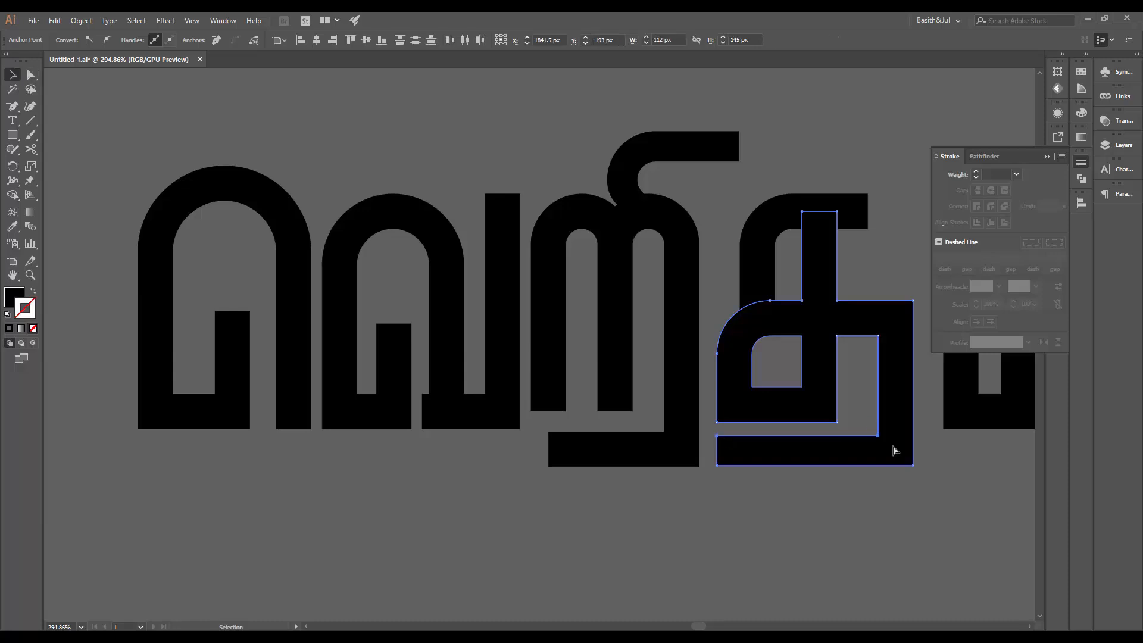
{"action": "left_click", "coordinate": [875, 491]}
- Shorten the free end of the fourth letter's upper hook so the hook is 71 px wide
{"action": "left_click_drag", "start_coordinate": [876, 491], "coordinate": [620, 538]}
{"action": "left_click_drag", "start_coordinate": [742, 508], "coordinate": [754, 477]}
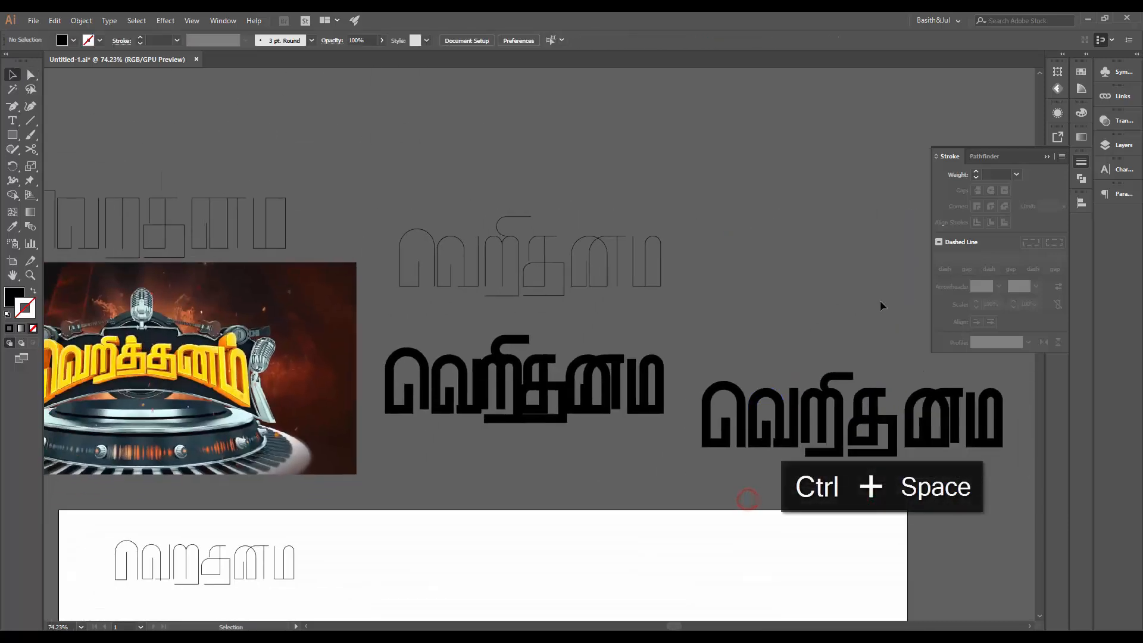
{"action": "key", "text": "a"}
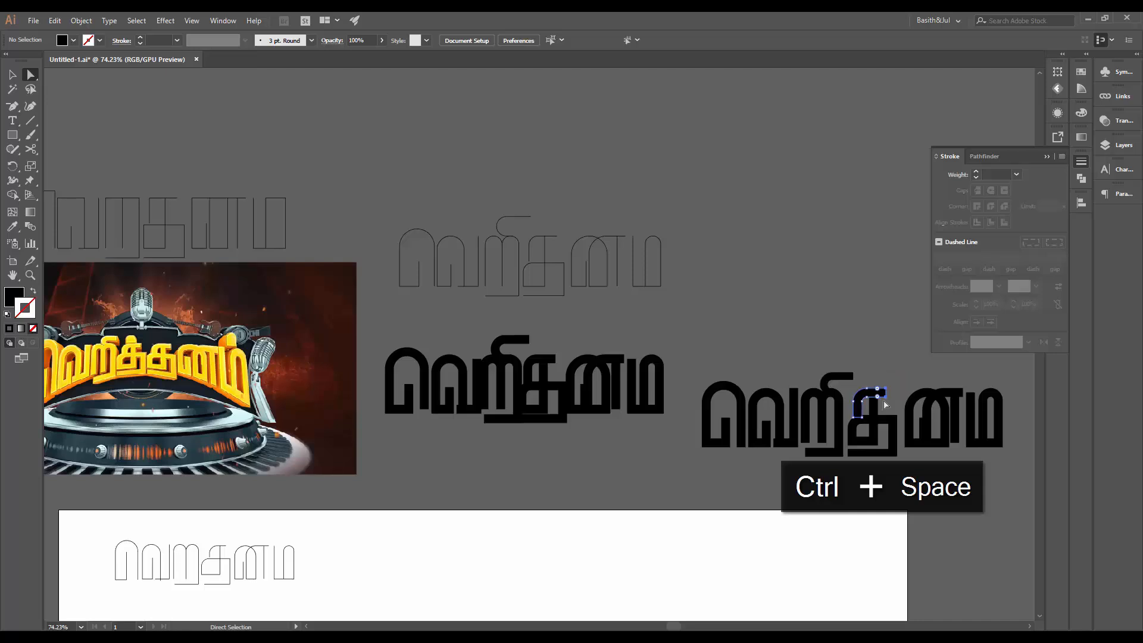
{"action": "left_click", "coordinate": [884, 402]}
{"action": "key", "text": "v"}
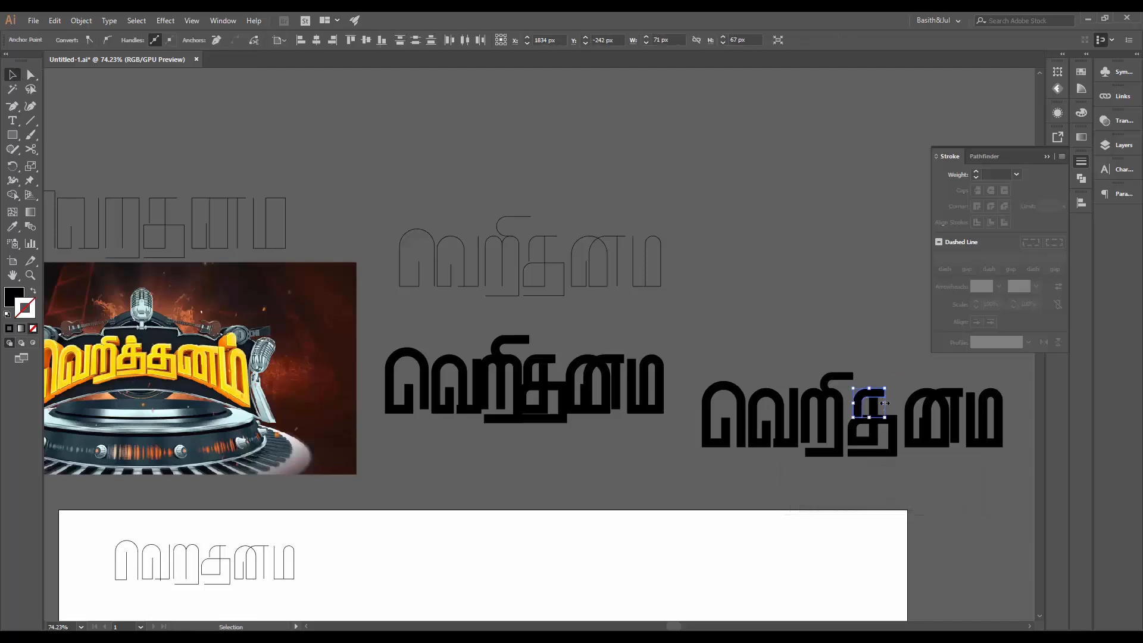
{"action": "left_click", "coordinate": [856, 487]}
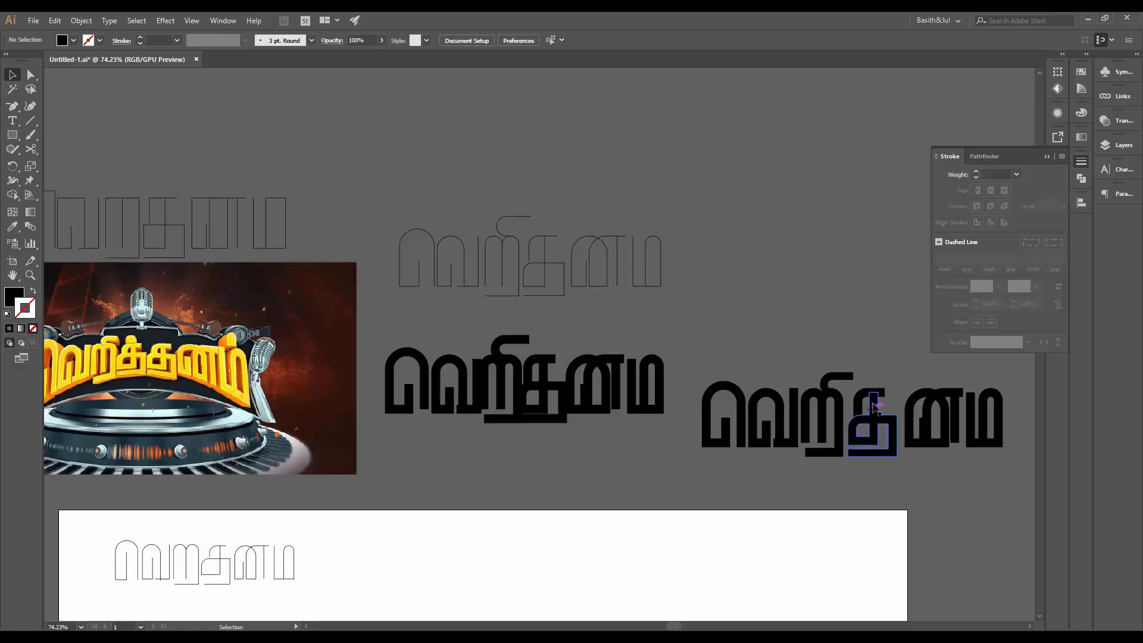
- Stretch the fourth letter's hook and body together toward the third letter, to 122.5 px wide
{"action": "left_click", "coordinate": [880, 374]}
{"action": "left_click_drag", "start_coordinate": [886, 428], "coordinate": [890, 466]}
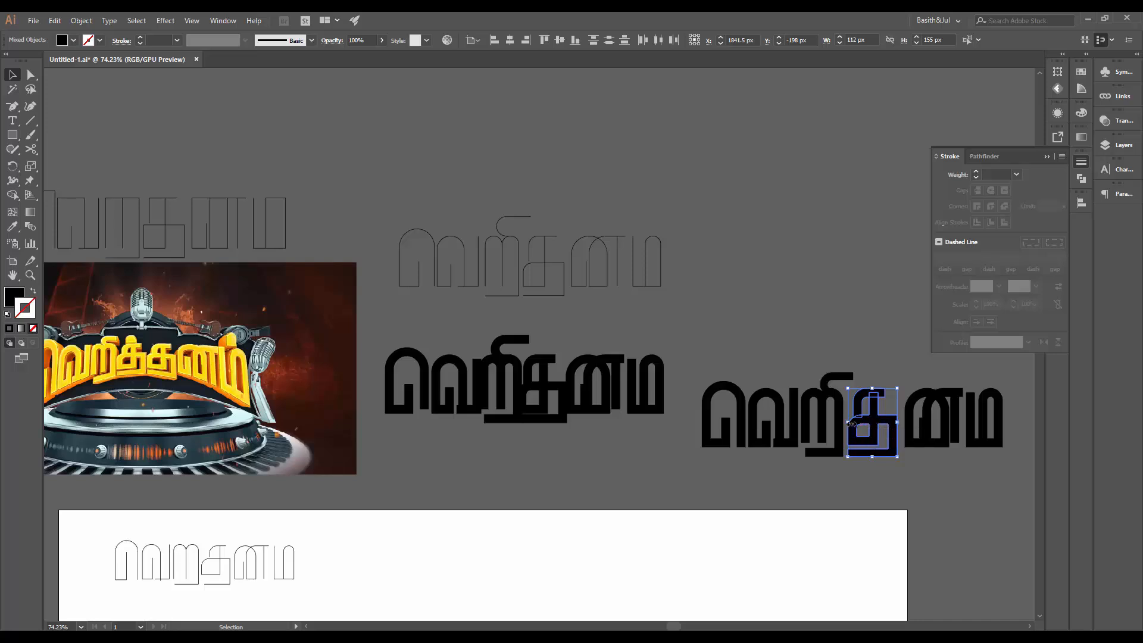
{"action": "left_click_drag", "start_coordinate": [850, 422], "coordinate": [842, 424]}
{"action": "left_click", "coordinate": [869, 468]}
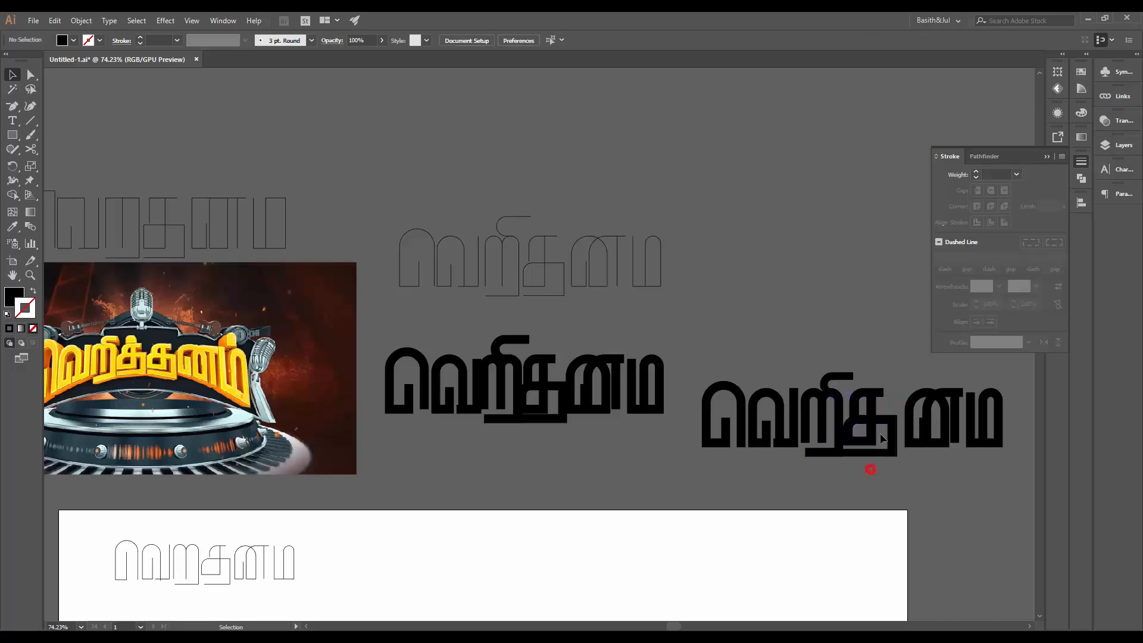
- Move the right-side anchor points of the fourth letter's body 10 px left, narrowing it to 112.5 px
{"action": "key", "text": "a"}
{"action": "left_click", "coordinate": [883, 462]}
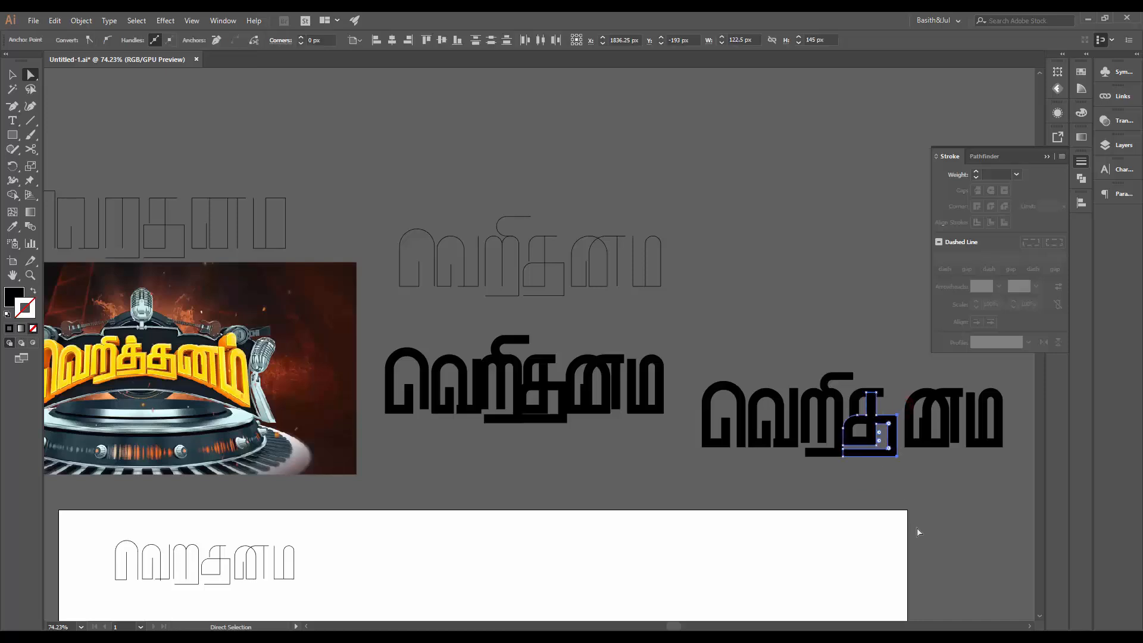
{"action": "key", "text": "v"}
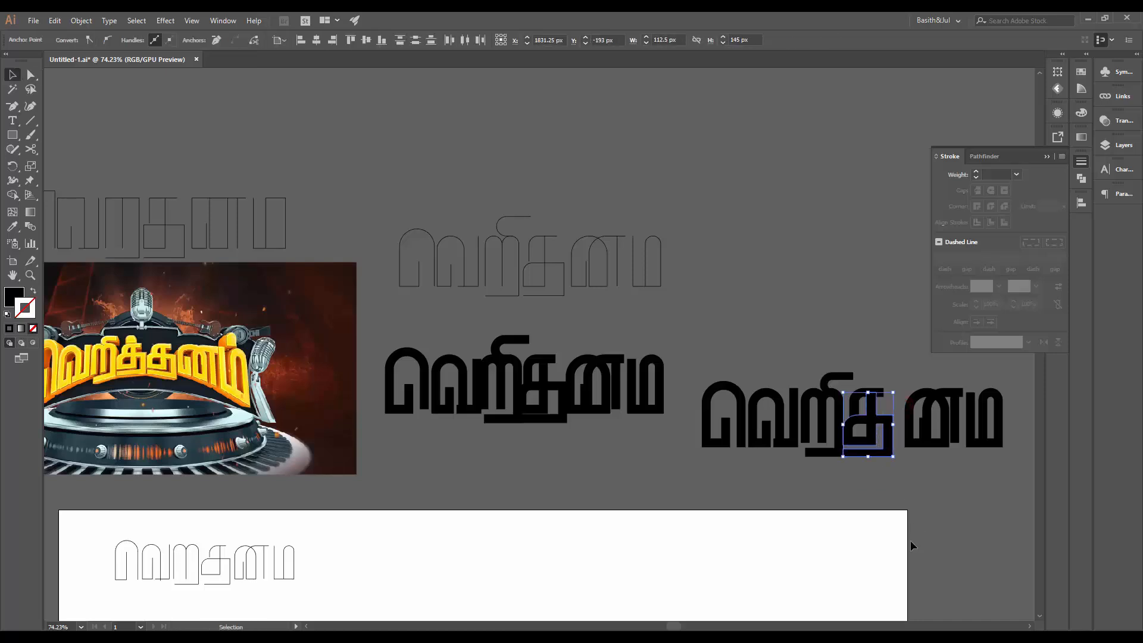
{"action": "left_click", "coordinate": [910, 540]}
- Shorten the central stem of the fourth letter's body by lowering its two top anchor points 20 px
{"action": "left_click_drag", "start_coordinate": [853, 426], "coordinate": [669, 508]}
{"action": "left_click_drag", "start_coordinate": [680, 470], "coordinate": [827, 447]}
{"action": "left_click", "coordinate": [594, 499]}
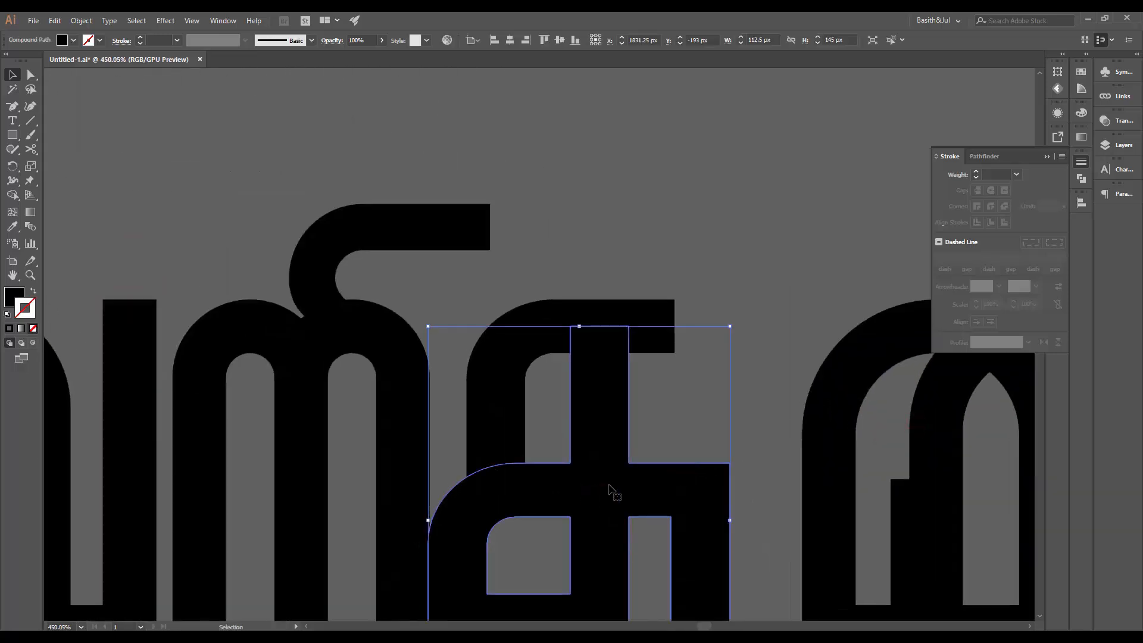
{"action": "left_click_drag", "start_coordinate": [577, 325], "coordinate": [604, 352]}
{"action": "key", "text": "ctrl+z"}
{"action": "key", "text": "a"}
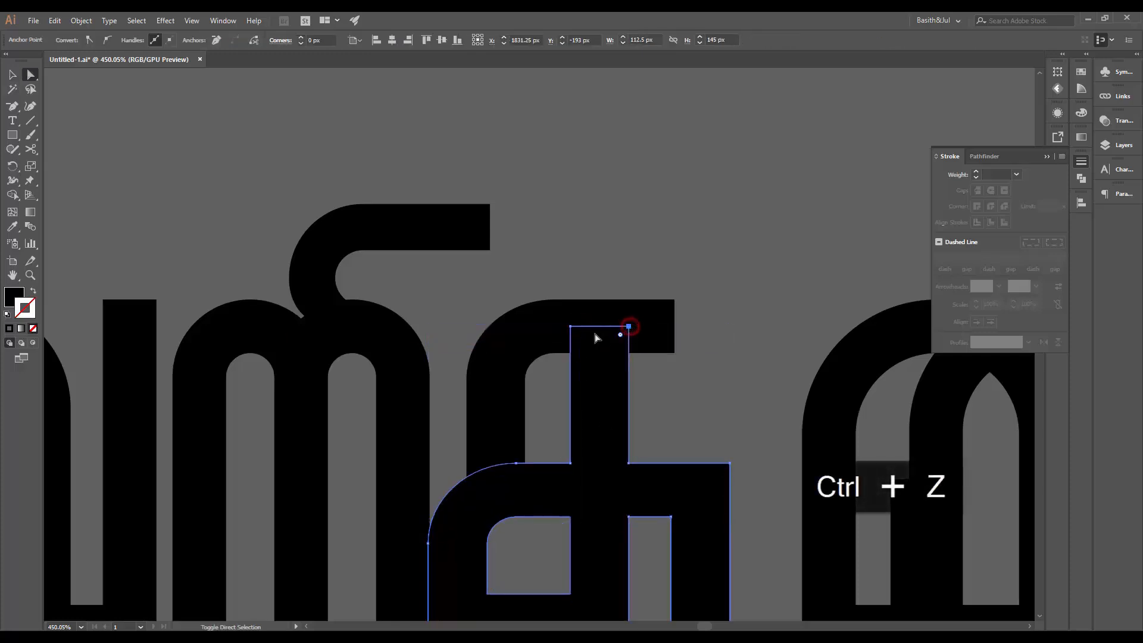
{"action": "left_click", "coordinate": [571, 327]}
{"action": "key", "text": "ctrl+z"}
{"action": "key", "text": "ctrl+z"}
{"action": "key", "text": "ctrl+z"}
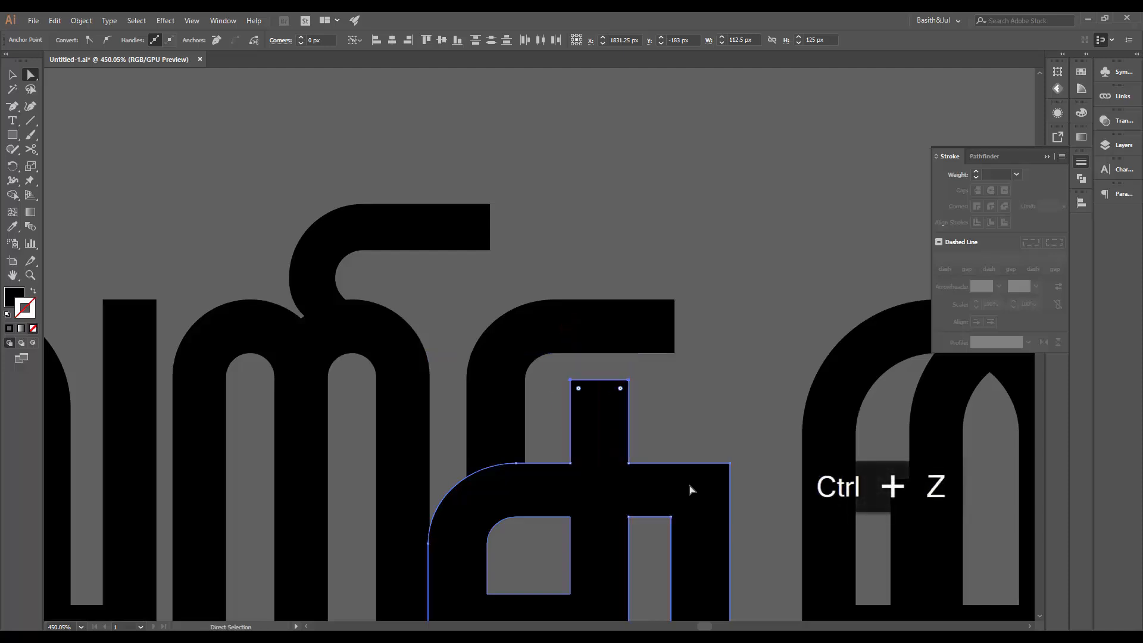
- Move the fourth letter's lower body 13 px up so its stem overlaps the upper hook
{"action": "key", "text": "v"}
{"action": "left_click", "coordinate": [677, 452]}
{"action": "left_click_drag", "start_coordinate": [602, 454], "coordinate": [606, 418]}
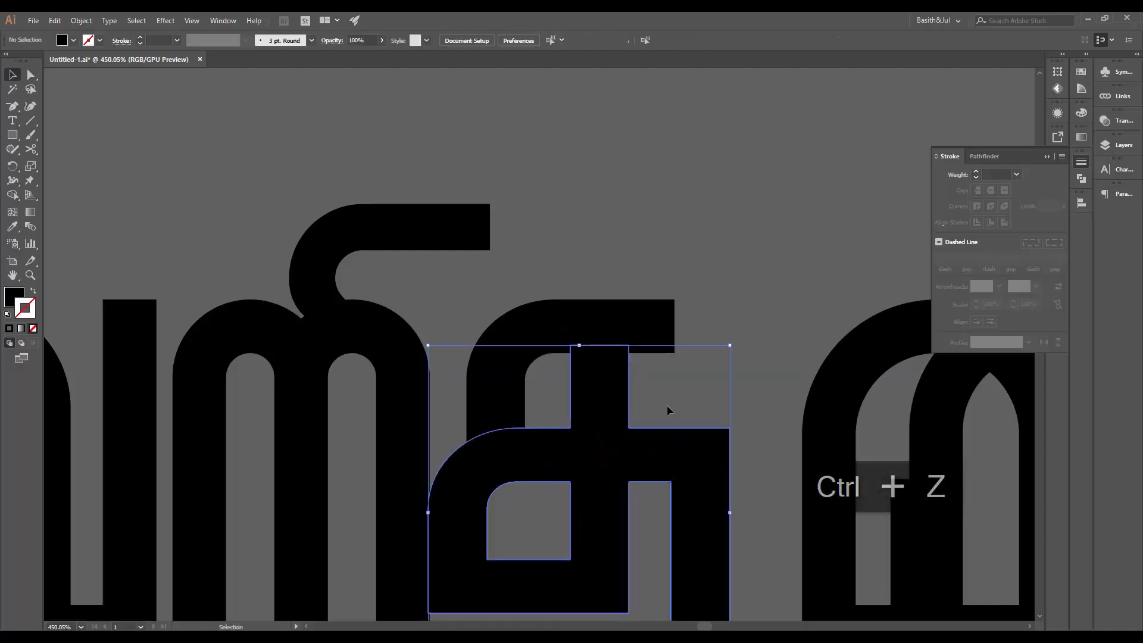
{"action": "left_click", "coordinate": [704, 401]}
- Move the fourth letter's hook and body together 10 px right, opening a narrow gap after the third letter
{"action": "key", "text": "ctrl+space"}
{"action": "left_click_drag", "start_coordinate": [675, 365], "coordinate": [267, 442]}
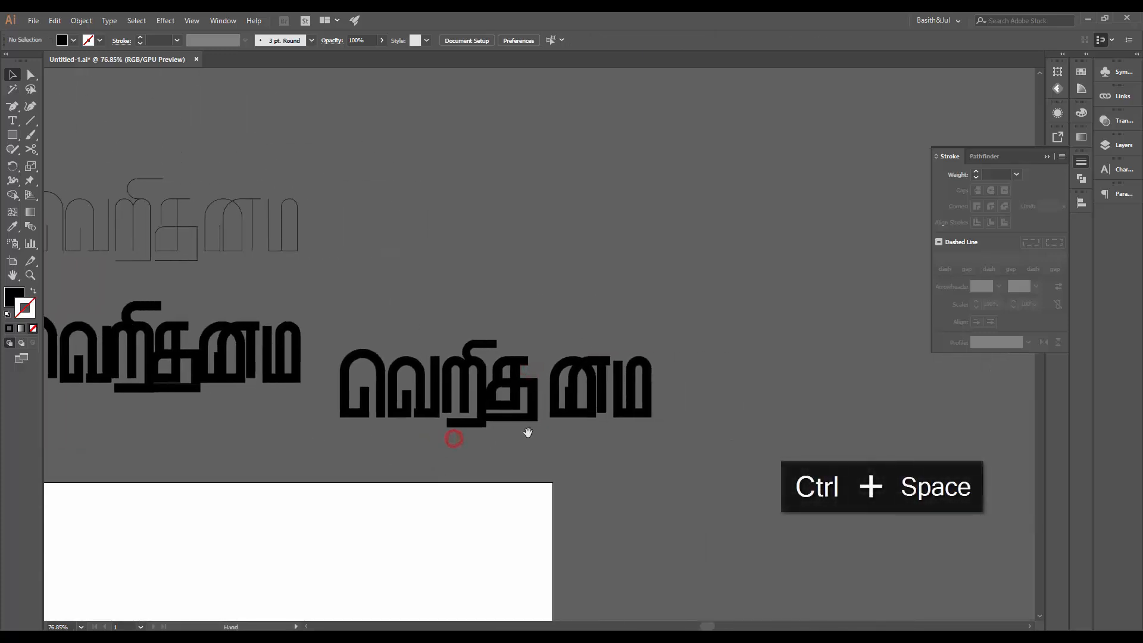
{"action": "key", "text": "ctrl+space"}
{"action": "left_click_drag", "start_coordinate": [536, 433], "coordinate": [657, 456]}
{"action": "key", "text": "ctrl+space"}
{"action": "left_click_drag", "start_coordinate": [631, 456], "coordinate": [592, 459]}
{"action": "left_click_drag", "start_coordinate": [583, 458], "coordinate": [829, 466]}
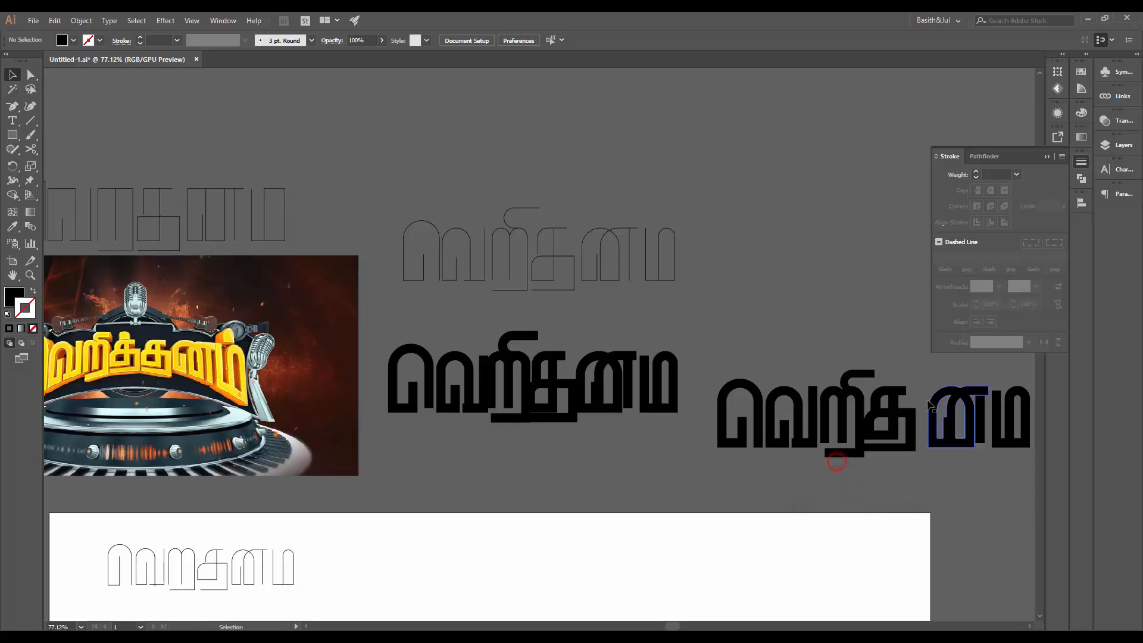
{"action": "left_click_drag", "start_coordinate": [910, 426], "coordinate": [876, 438]}
{"action": "key", "text": "ctrl+space"}
{"action": "left_click_drag", "start_coordinate": [786, 461], "coordinate": [920, 457]}
{"action": "left_click_drag", "start_coordinate": [924, 457], "coordinate": [679, 428]}
{"action": "left_click", "coordinate": [753, 209]}
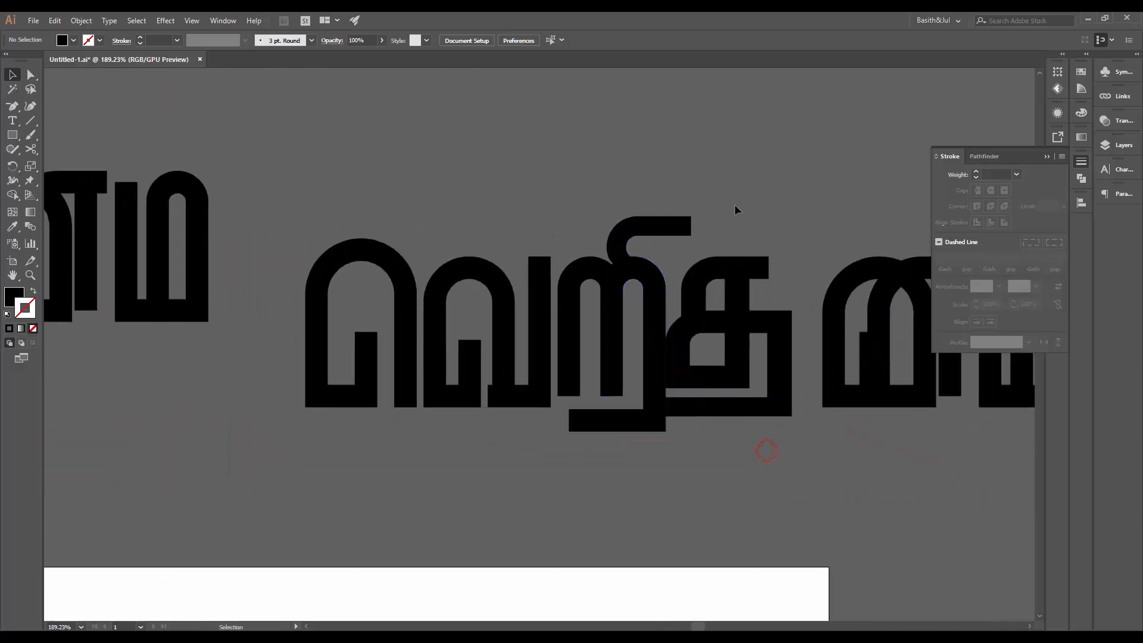
{"action": "left_click_drag", "start_coordinate": [735, 212], "coordinate": [747, 331]}
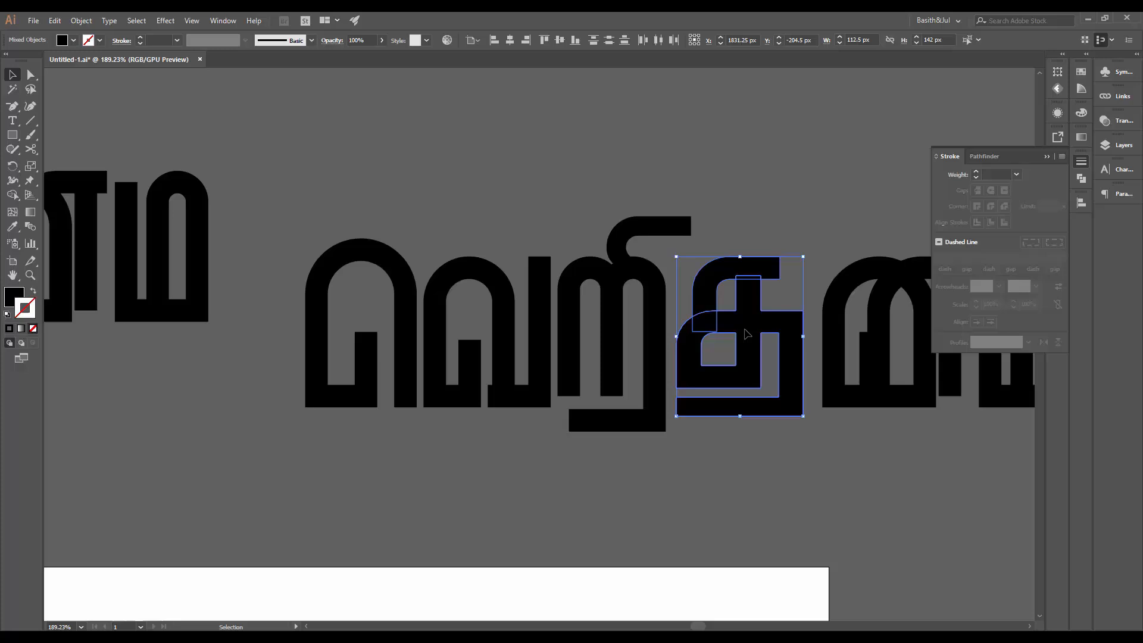
{"action": "left_click", "coordinate": [747, 447]}
- Lower the loop base and base bar anchors of the fourth letter 13 px, level with the third letter's base
{"action": "key", "text": "a"}
{"action": "left_click_drag", "start_coordinate": [749, 421], "coordinate": [751, 417]}
{"action": "left_click", "coordinate": [809, 359]}
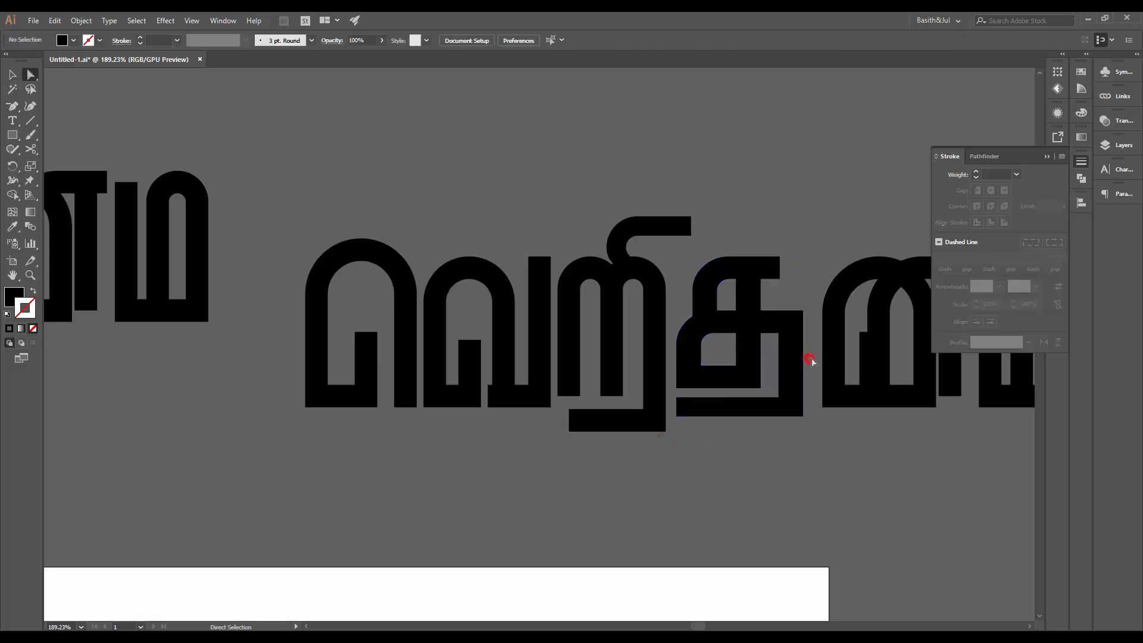
{"action": "left_click_drag", "start_coordinate": [674, 434], "coordinate": [675, 433]}
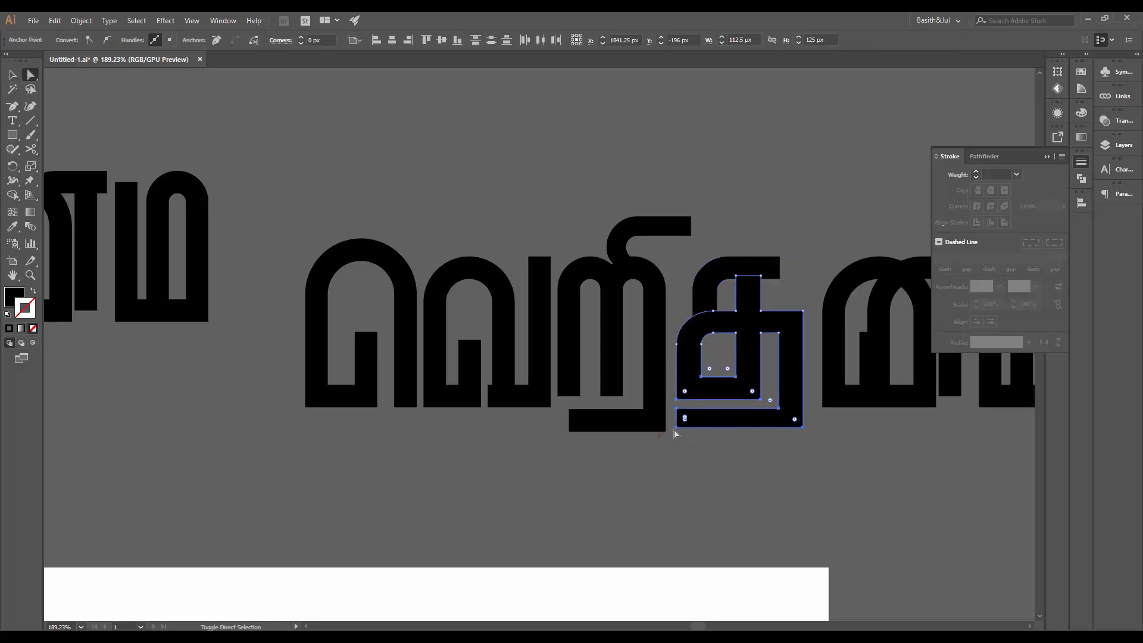
{"action": "key", "text": "v"}
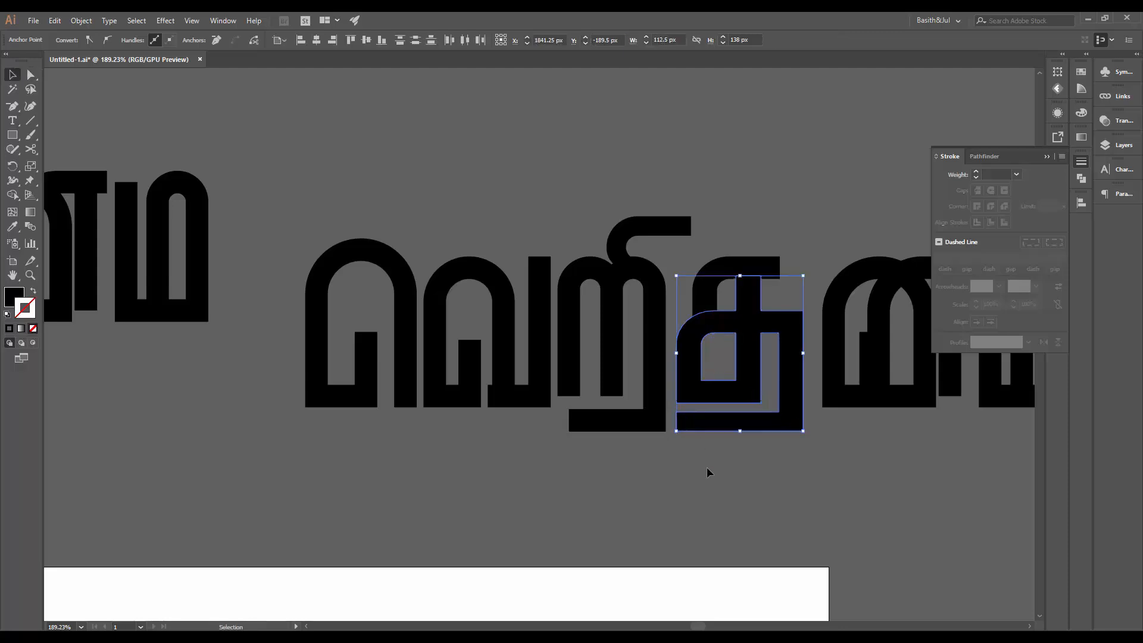
{"action": "left_click", "coordinate": [708, 470]}
- Move the last two outlined letters together about 400 px right and 20 px down, making room for another letter
{"action": "left_click_drag", "start_coordinate": [674, 469], "coordinate": [438, 506]}
{"action": "left_click_drag", "start_coordinate": [557, 455], "coordinate": [635, 451]}
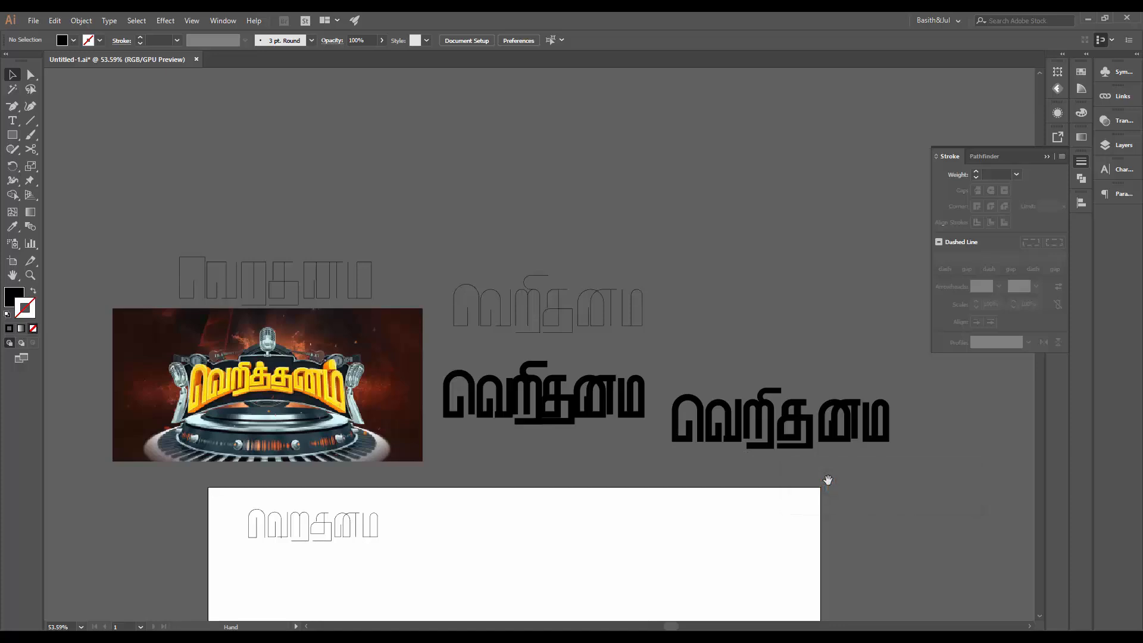
{"action": "left_click_drag", "start_coordinate": [837, 473], "coordinate": [885, 483]}
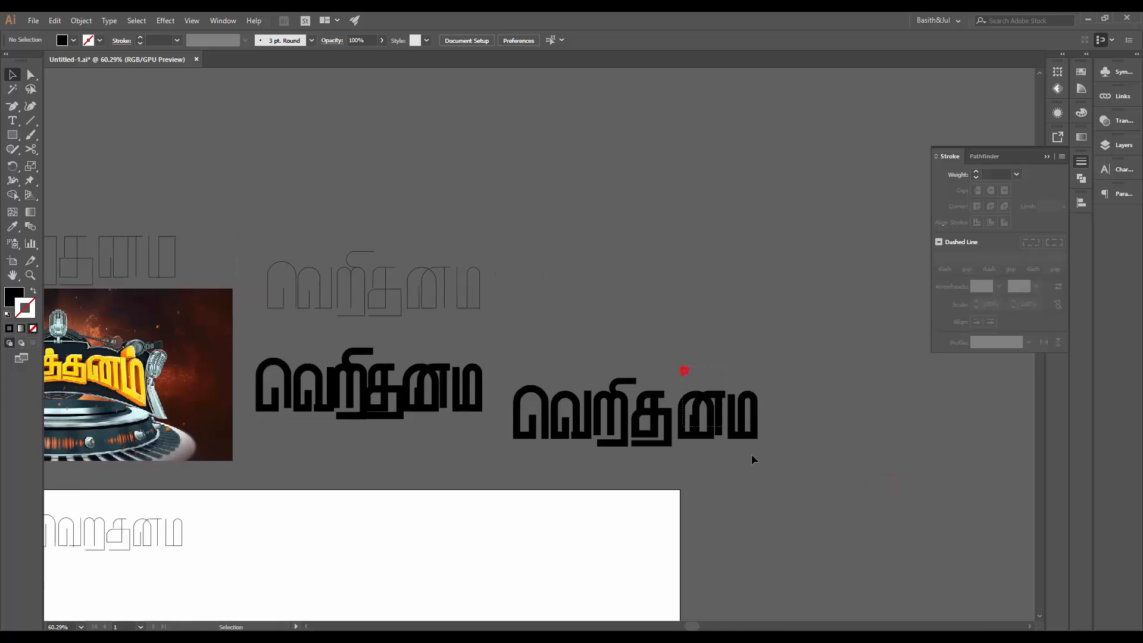
{"action": "left_click_drag", "start_coordinate": [751, 454], "coordinate": [753, 456]}
{"action": "left_click_drag", "start_coordinate": [711, 418], "coordinate": [855, 425]}
{"action": "left_click", "coordinate": [795, 477]}
- Duplicate the complete fourth letter and place the copy directly to its right with a narrow gap
{"action": "left_click_drag", "start_coordinate": [676, 375], "coordinate": [700, 429]}
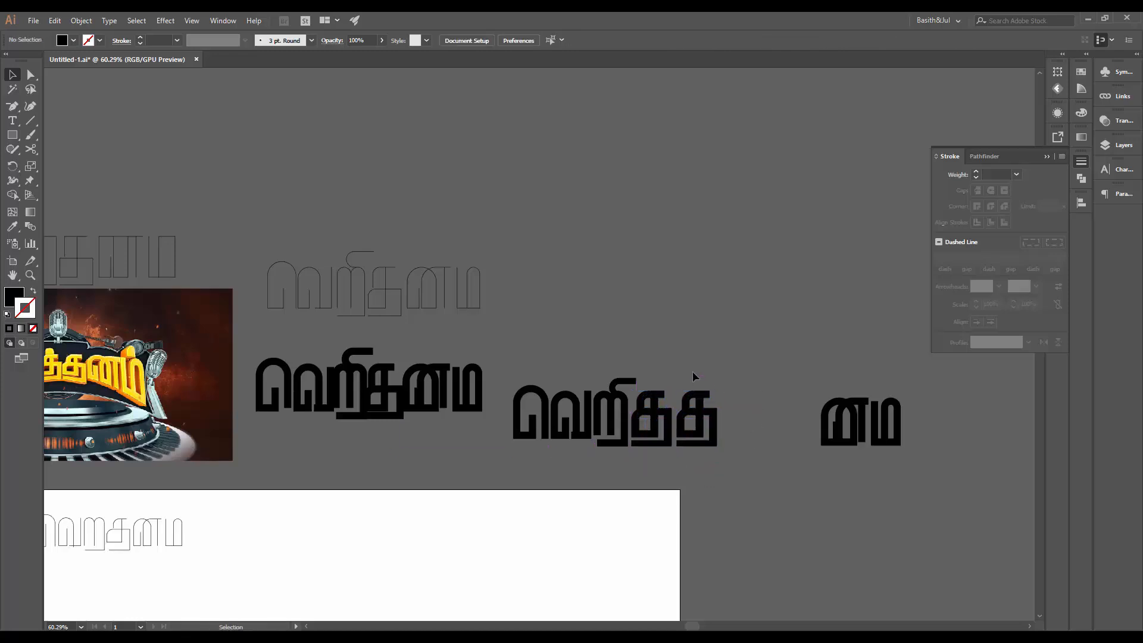
{"action": "left_click", "coordinate": [731, 500]}
- Move the last two outlined letters together 285 px left, leaving a narrow gap after the duplicated fifth letter
{"action": "left_click_drag", "start_coordinate": [803, 369], "coordinate": [947, 463]}
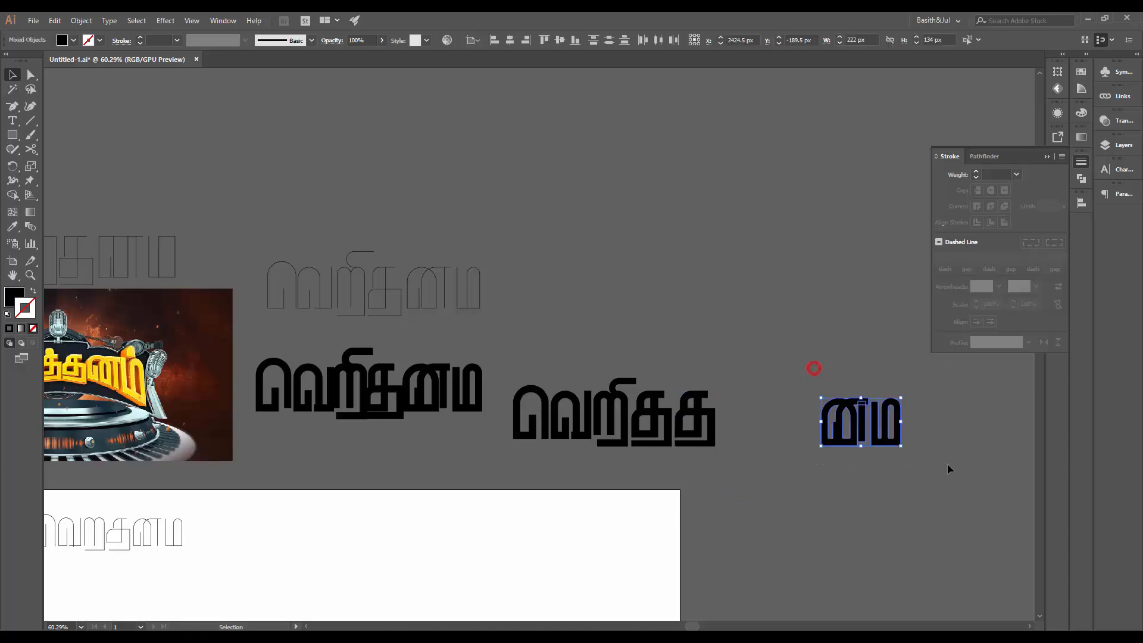
{"action": "key", "text": "shift+Left"}
{"action": "key", "text": "shift+Left"}
{"action": "key", "text": "shift+Left"}
{"action": "key", "text": "shift+Left"}
{"action": "key", "text": "shift+Left"}
{"action": "key", "text": "shift+Left"}
{"action": "key", "text": "shift+Left"}
{"action": "key", "text": "shift+Left"}
{"action": "key", "text": "shift+Left"}
{"action": "key", "text": "shift+Left"}
{"action": "key", "text": "shift+Left"}
{"action": "key", "text": "shift+Left"}
{"action": "key", "text": "shift+Left"}
{"action": "key", "text": "shift+Left"}
{"action": "key", "text": "shift+Left"}
{"action": "key", "text": "shift+Left"}
{"action": "key", "text": "shift+Left"}
{"action": "key", "text": "shift+Left"}
{"action": "key", "text": "shift+Left"}
{"action": "key", "text": "shift+Left"}
{"action": "key", "text": "shift+Left"}
{"action": "key", "text": "shift+Left"}
{"action": "key", "text": "shift+Left"}
{"action": "key", "text": "shift+Left"}
{"action": "key", "text": "shift+Left"}
{"action": "key", "text": "shift+Left"}
{"action": "key", "text": "shift+Left"}
{"action": "key", "text": "shift+Left"}
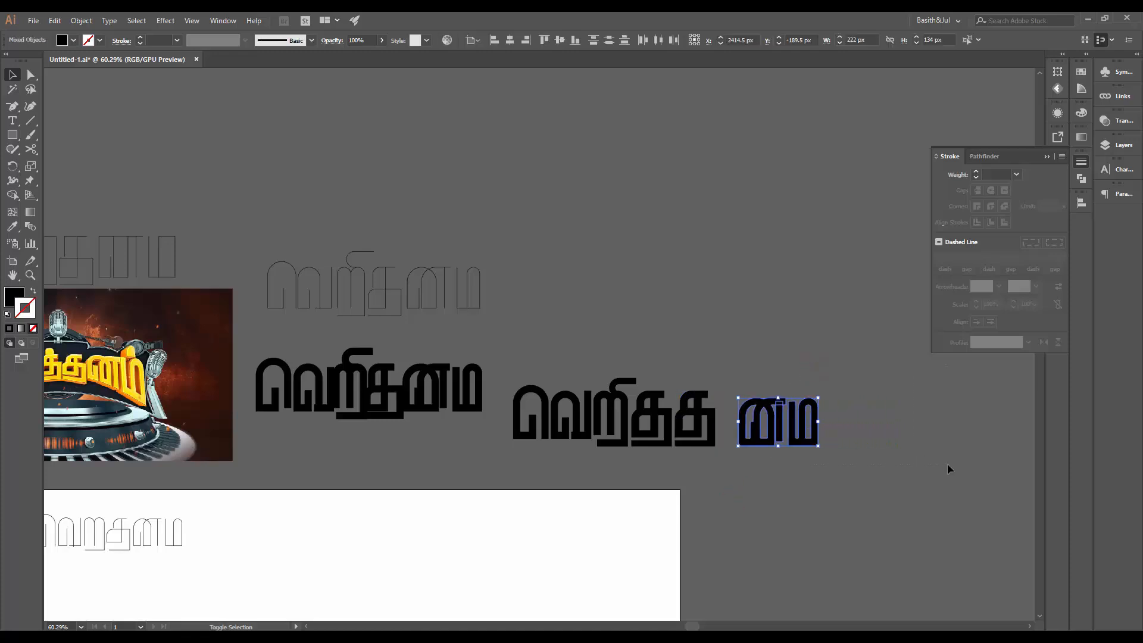
{"action": "key", "text": "Right"}
{"action": "key", "text": "Right"}
{"action": "key", "text": "Right"}
{"action": "key", "text": "Right"}
{"action": "key", "text": "Right"}
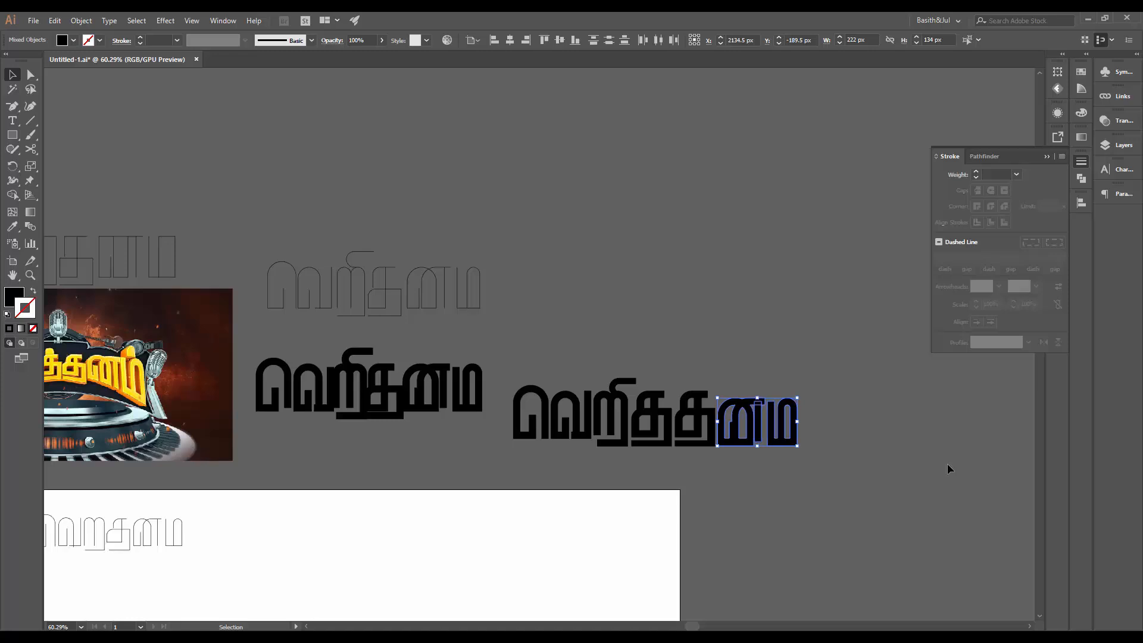
- Raise the last two outlined letters together 22 px to sit in line with the rest of the word
{"action": "key", "text": "shift+Up"}
{"action": "key", "text": "shift+Up"}
{"action": "key", "text": "Up"}
{"action": "key", "text": "Up"}
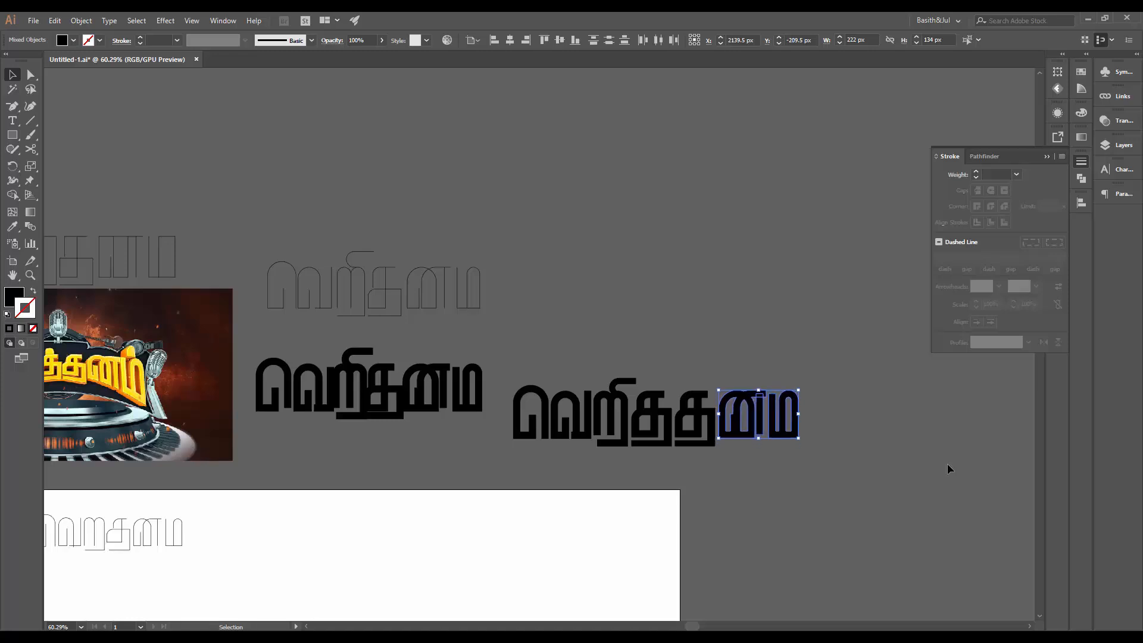
{"action": "left_click", "coordinate": [854, 485]}
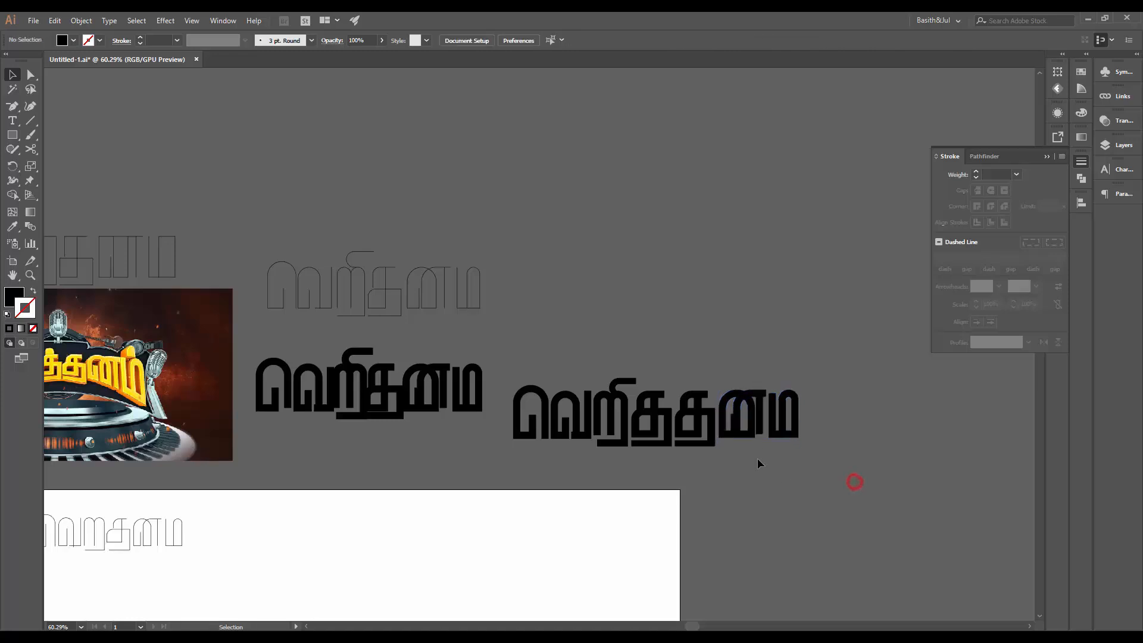
- Lower the base and stem-end anchors of the sixth outlined letter 2 px, level with the neighbouring baseline
{"action": "left_click", "coordinate": [716, 454], "text": "ctrl+space"}
{"action": "left_click_drag", "start_coordinate": [803, 431], "coordinate": [779, 456]}
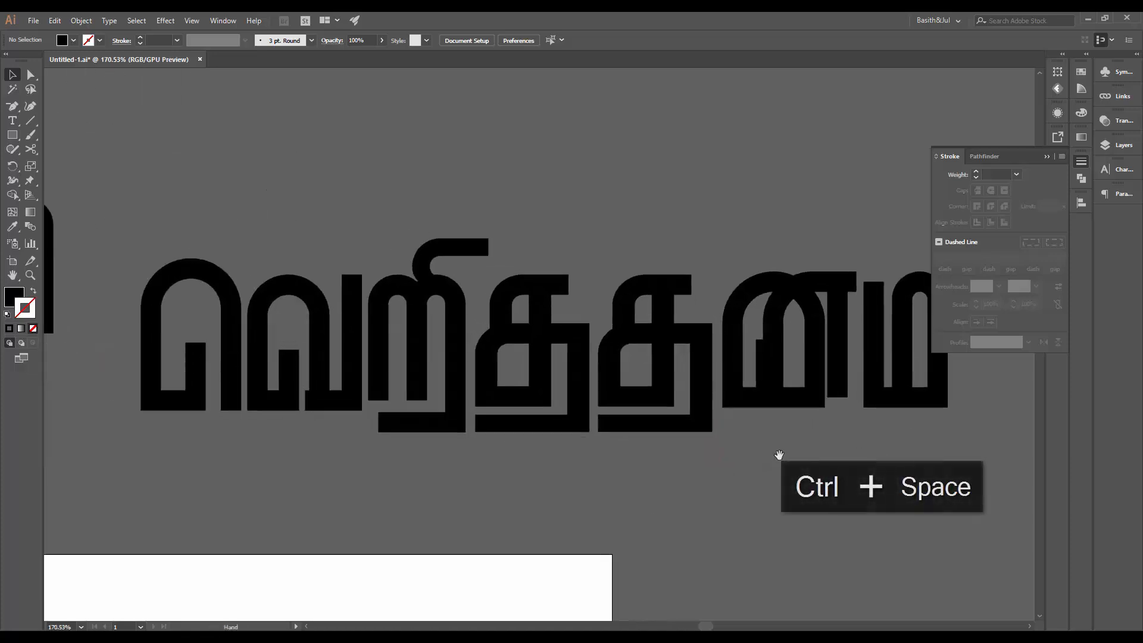
{"action": "left_click_drag", "start_coordinate": [856, 376], "coordinate": [857, 375]}
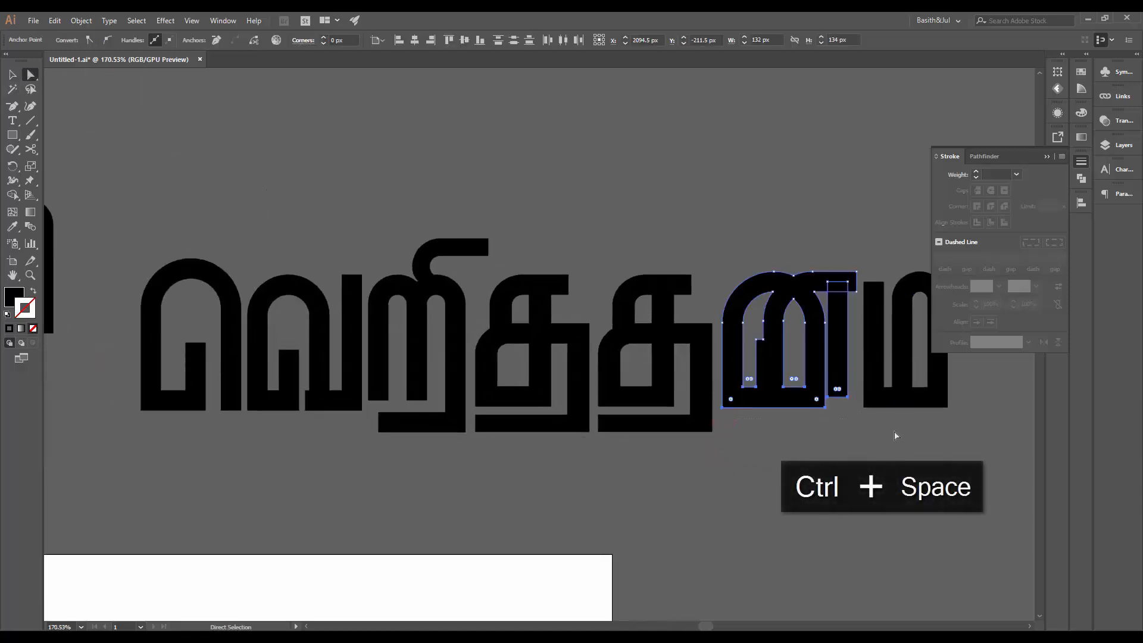
{"action": "key", "text": "shift+Down"}
{"action": "key", "text": "Up"}
{"action": "key", "text": "Up"}
{"action": "key", "text": "Up"}
{"action": "key", "text": "Up"}
{"action": "key", "text": "Up"}
{"action": "key", "text": "Up"}
{"action": "key", "text": "Up"}
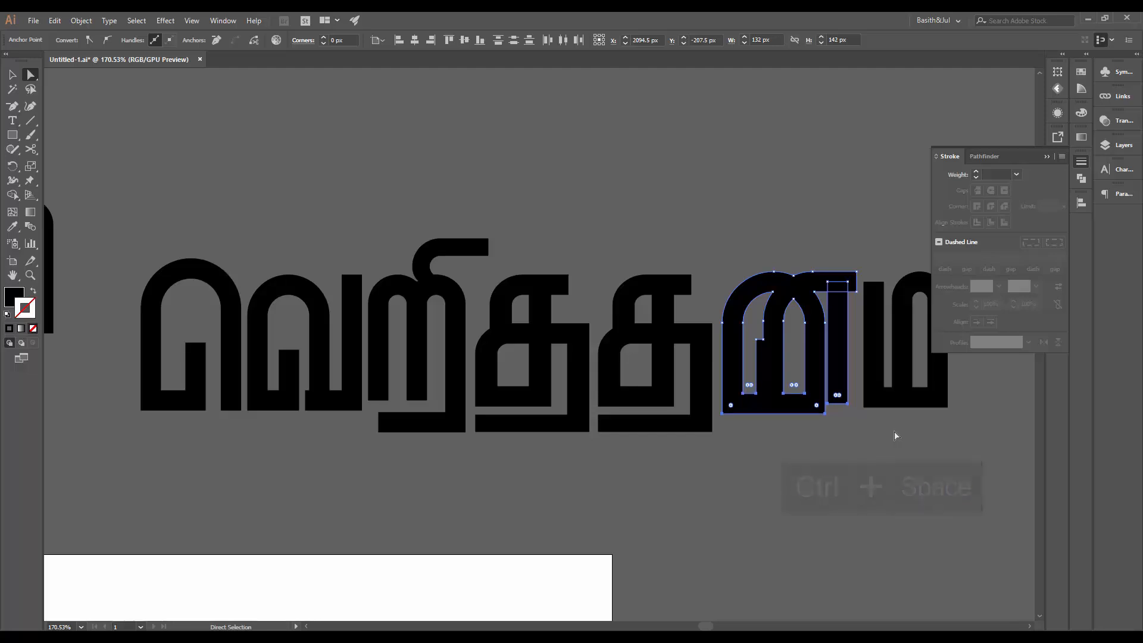
{"action": "key", "text": "v"}
{"action": "left_click_drag", "start_coordinate": [823, 475], "coordinate": [796, 450]}
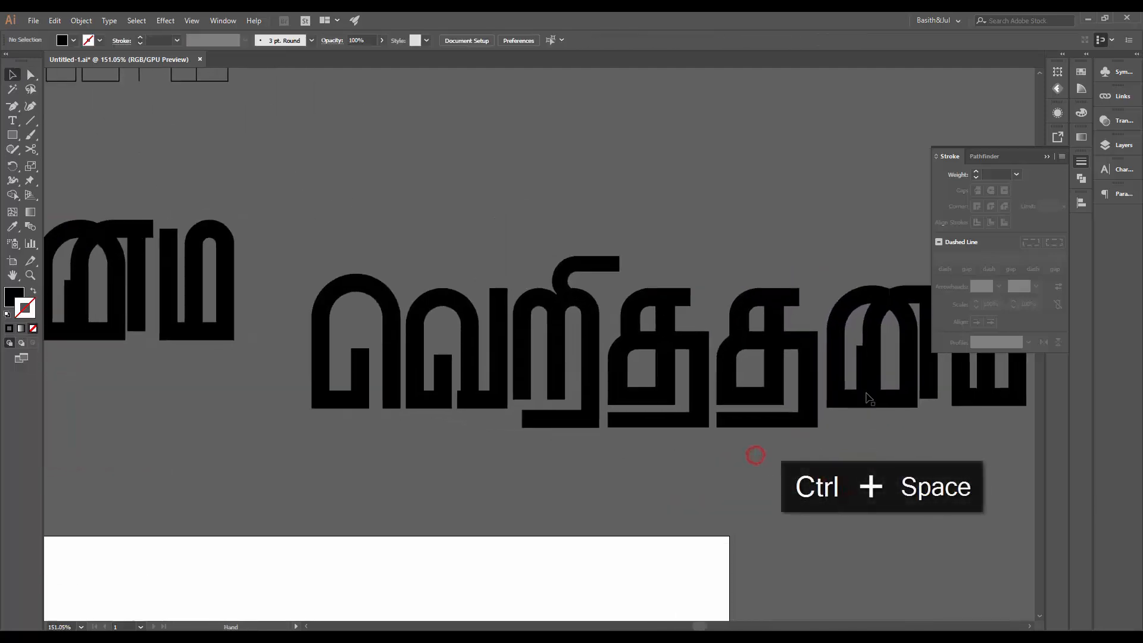
- Copy the sixth letter's 20 pt stroked version, including its stem, from the earlier lettering and place it below the outlined word
{"action": "left_click", "coordinate": [868, 382]}
{"action": "left_click_drag", "start_coordinate": [872, 395], "coordinate": [457, 475]}
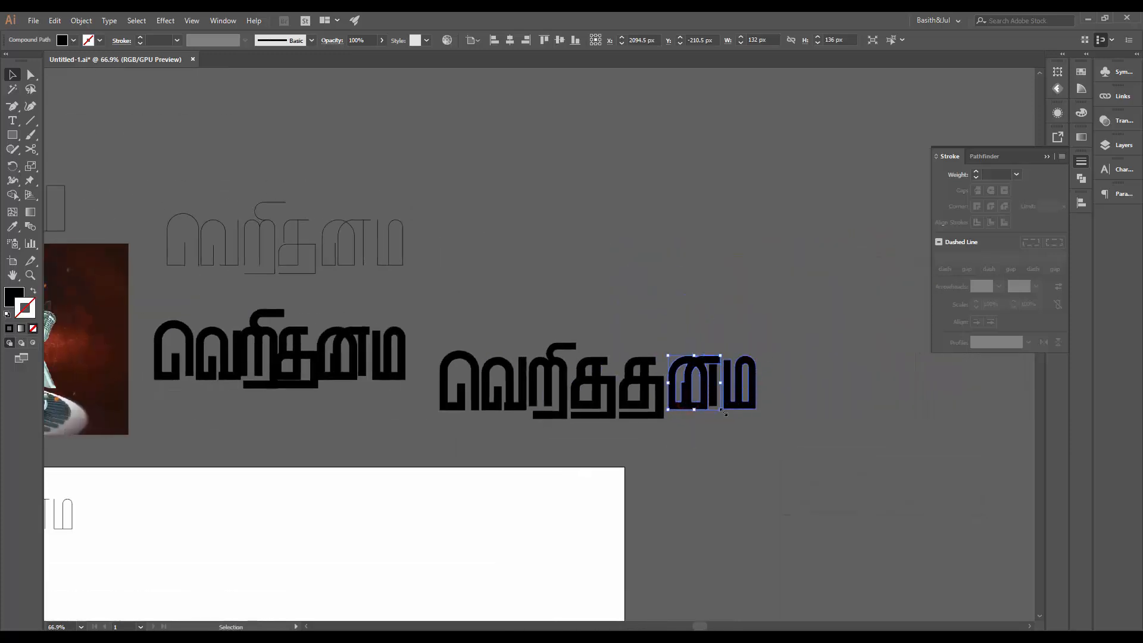
{"action": "left_click_drag", "start_coordinate": [690, 384], "coordinate": [873, 364]}
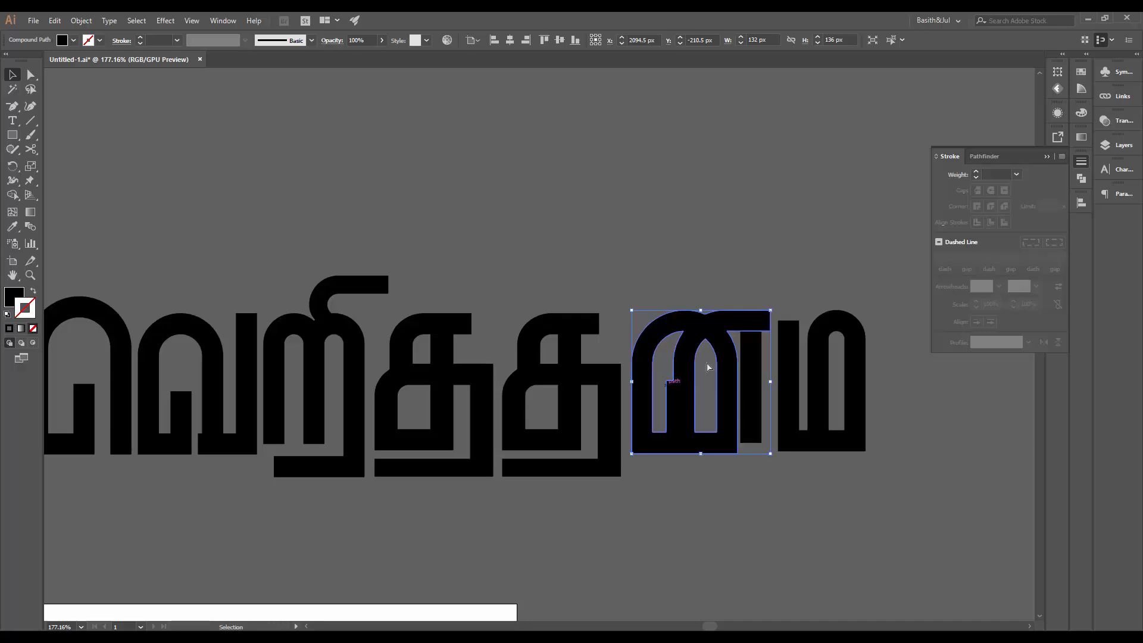
{"action": "mouse_move", "coordinate": [684, 383]}
{"action": "left_mouse_down"}
{"action": "mouse_move", "coordinate": [361, 377]}
{"action": "mouse_move", "coordinate": [613, 479]}
{"action": "mouse_move", "coordinate": [827, 506]}
{"action": "left_mouse_up"}
{"action": "left_click", "coordinate": [376, 357]}
{"action": "left_click_drag", "start_coordinate": [526, 453], "coordinate": [701, 419]}
{"action": "left_click_drag", "start_coordinate": [701, 419], "coordinate": [569, 274]}
- Try narrowing the stroked copy by nudging its inner stub, arch top and second leg anchors 2 px left, and undo it
{"action": "key", "text": "a"}
{"action": "left_click", "coordinate": [563, 334]}
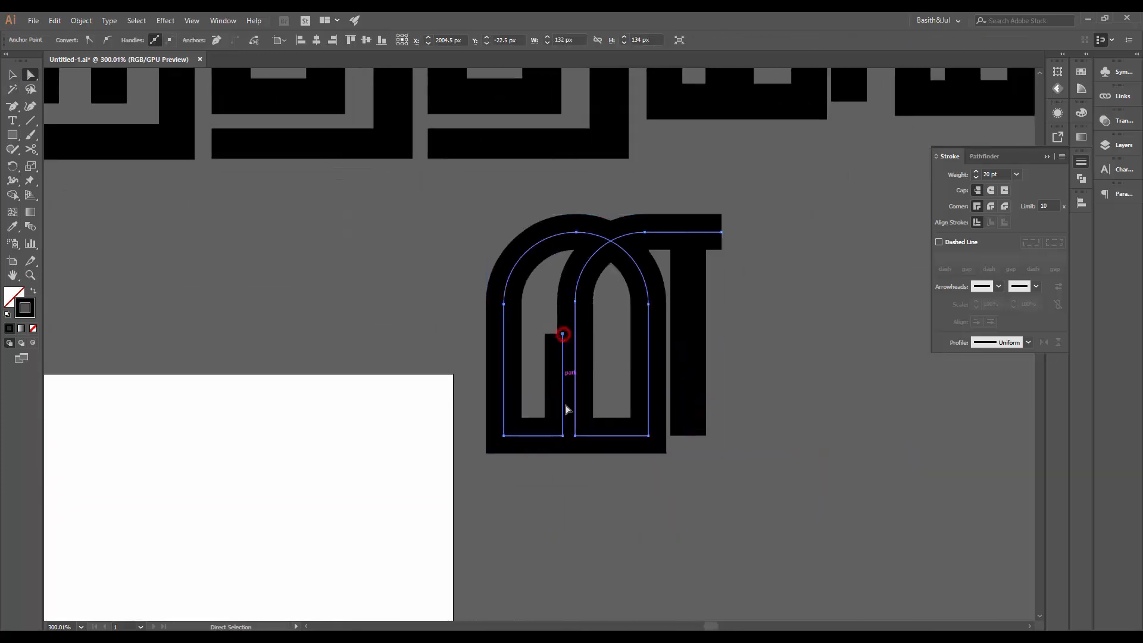
{"action": "left_click", "coordinate": [563, 437], "text": "shift"}
{"action": "left_click", "coordinate": [503, 437], "text": "shift"}
{"action": "left_click", "coordinate": [504, 303], "text": "shift"}
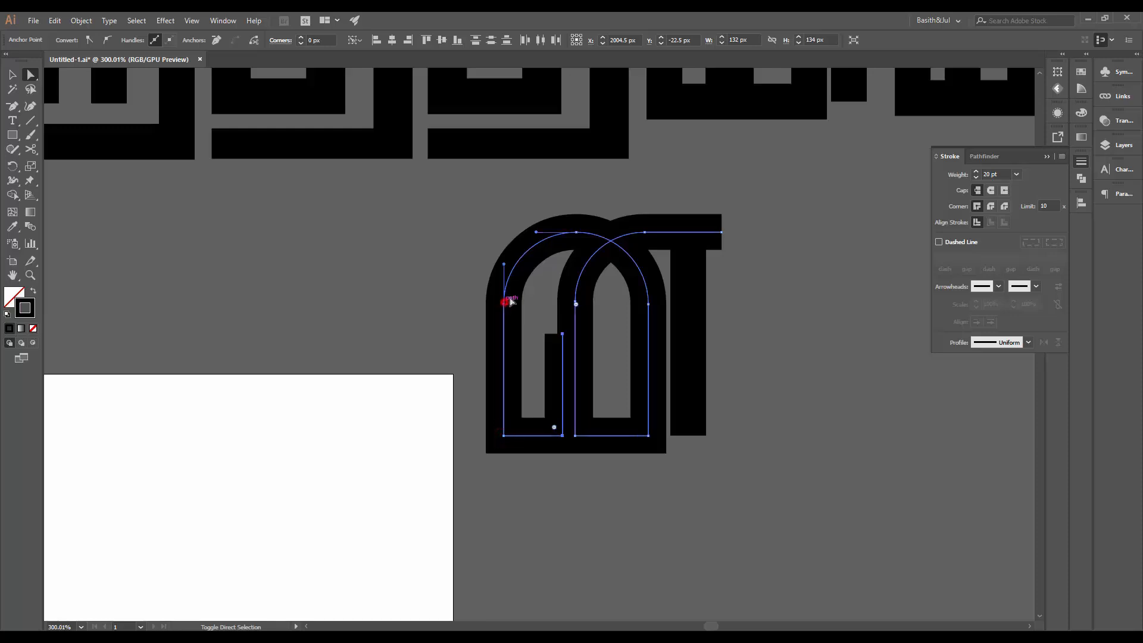
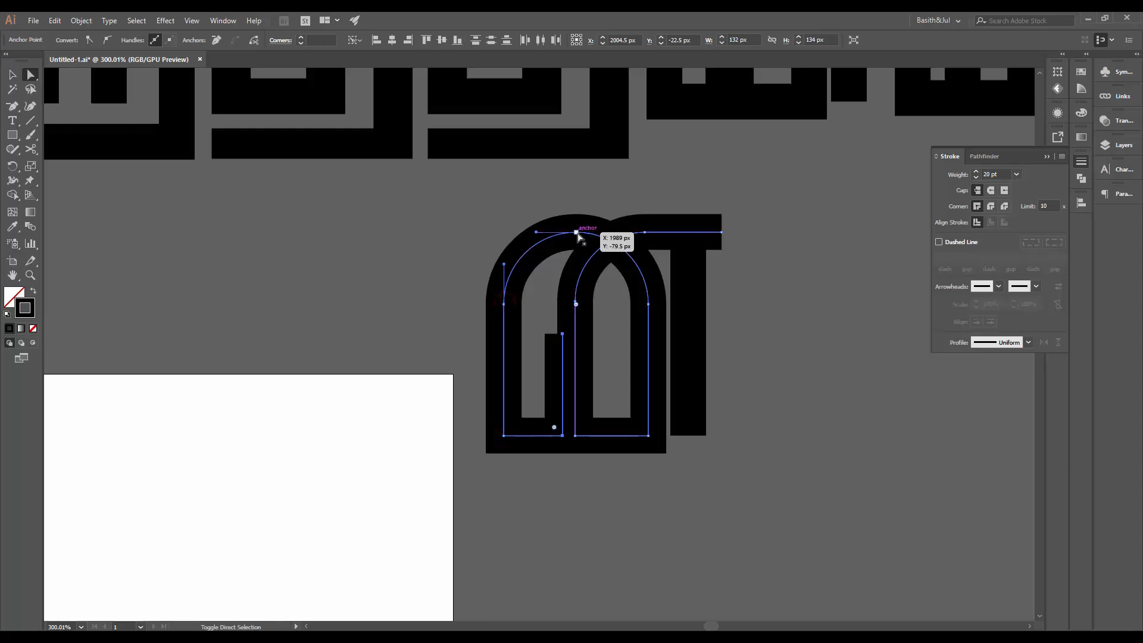
{"action": "left_click", "coordinate": [648, 304], "text": "shift"}
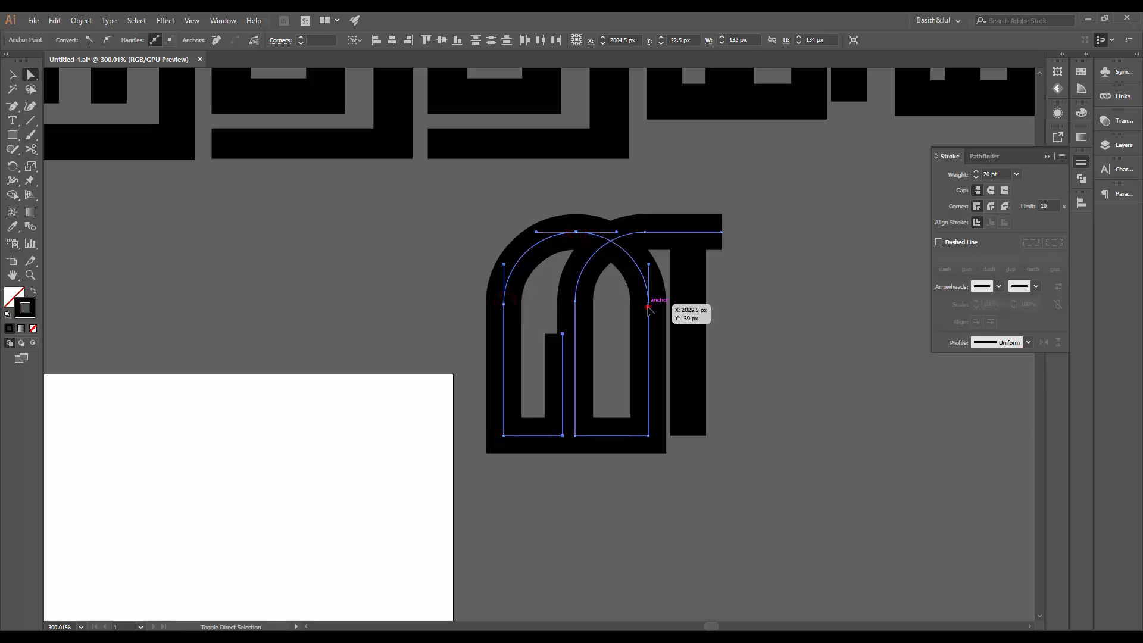
{"action": "left_click", "coordinate": [647, 436], "text": "shift"}
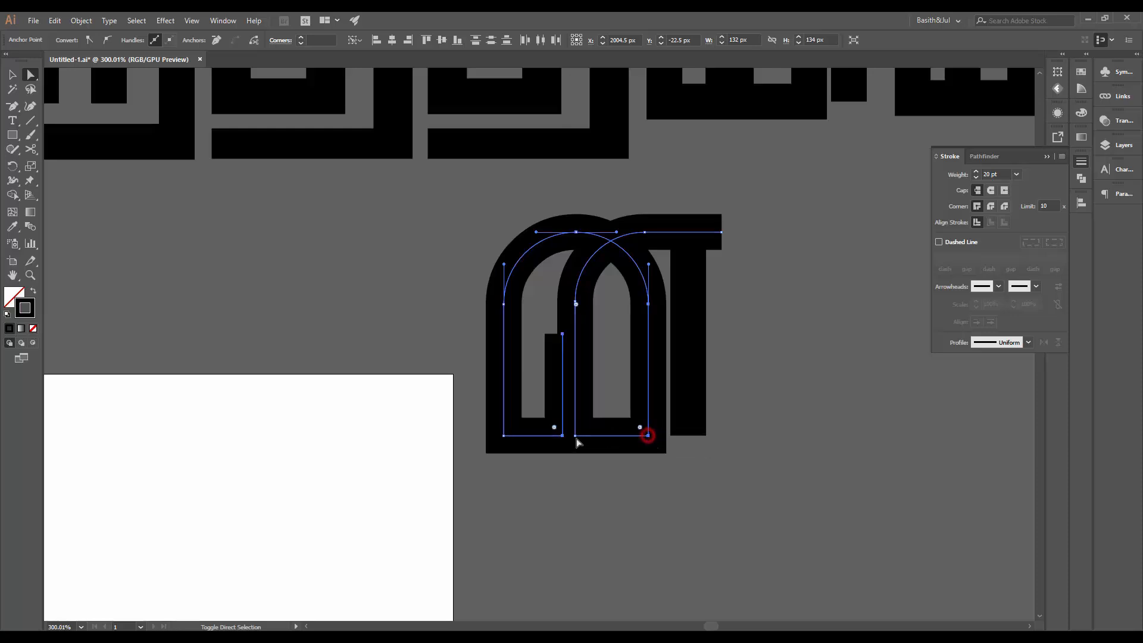
{"action": "key", "text": "Left"}
{"action": "key", "text": "Left"}
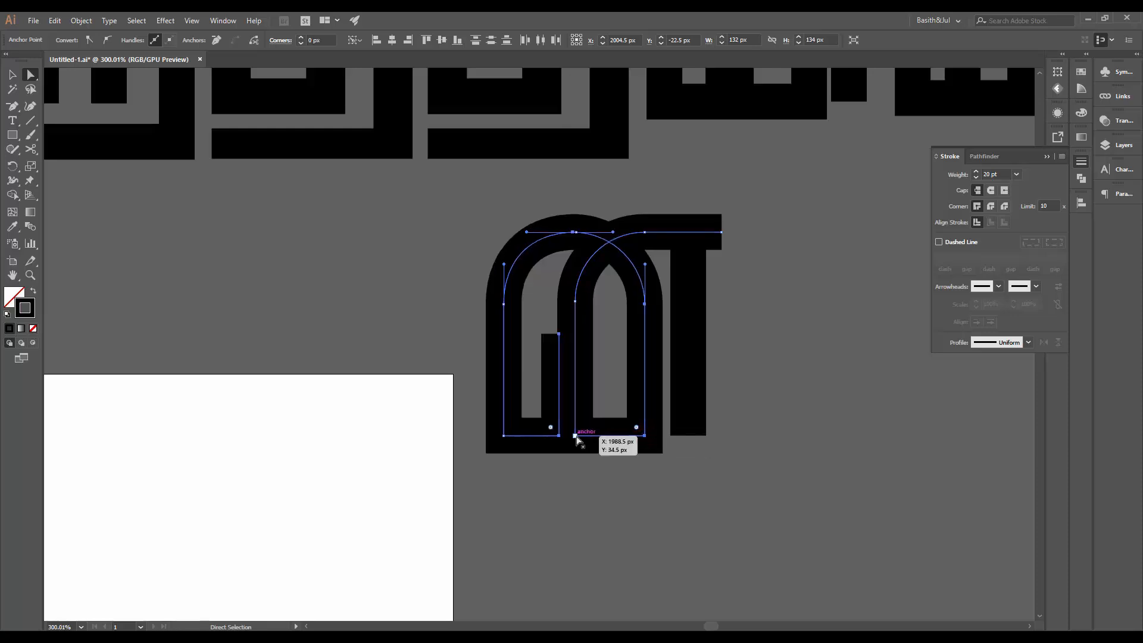
{"action": "key", "text": "ctrl+z"}
{"action": "key", "text": "ctrl+z"}
{"action": "key", "text": "ctrl+z"}
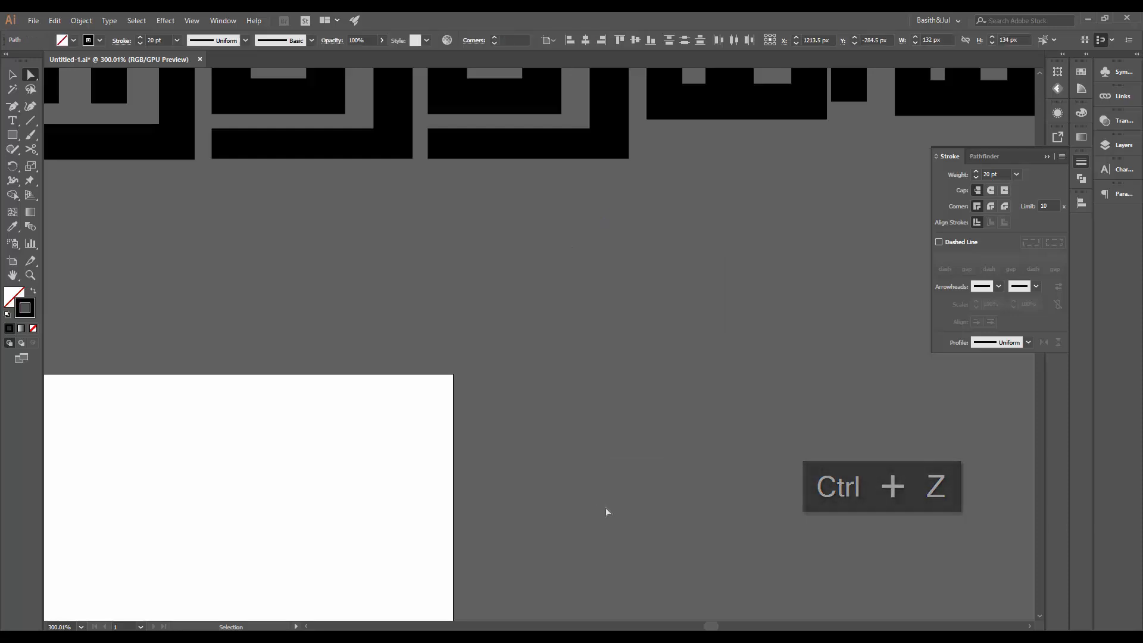
{"action": "key", "text": "ctrl+shift+z"}
{"action": "left_click", "coordinate": [632, 511]}
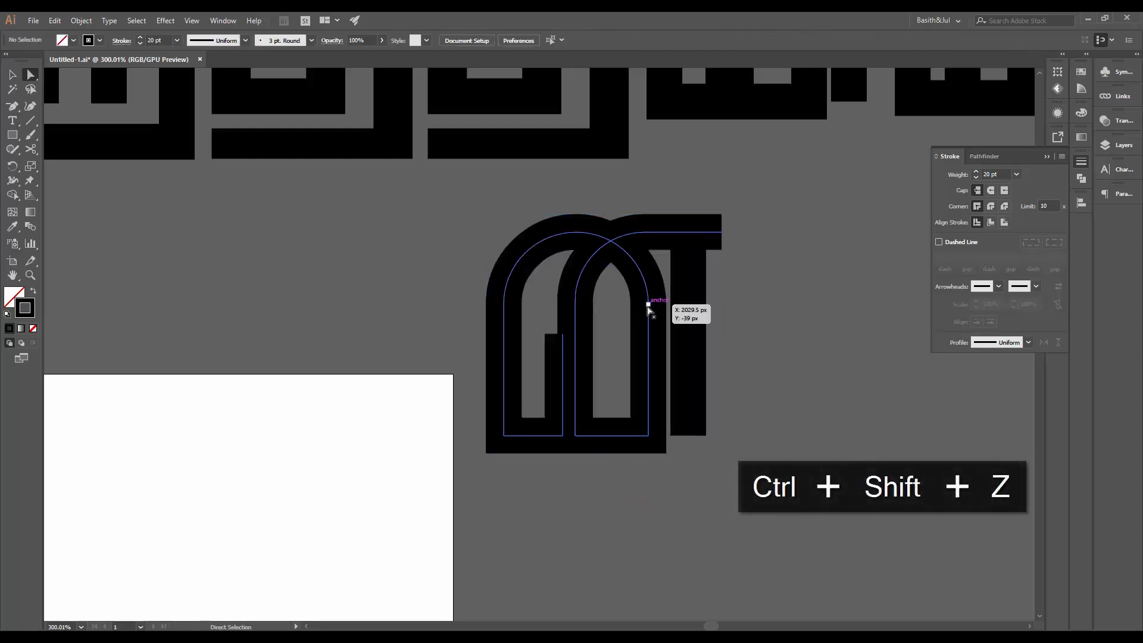
- Remove the rounding from the stroked copy's three curved top corners so both of its arches are square
{"action": "left_click", "coordinate": [649, 305]}
{"action": "left_click_drag", "start_coordinate": [576, 304], "coordinate": [670, 172]}
{"action": "left_click", "coordinate": [576, 233]}
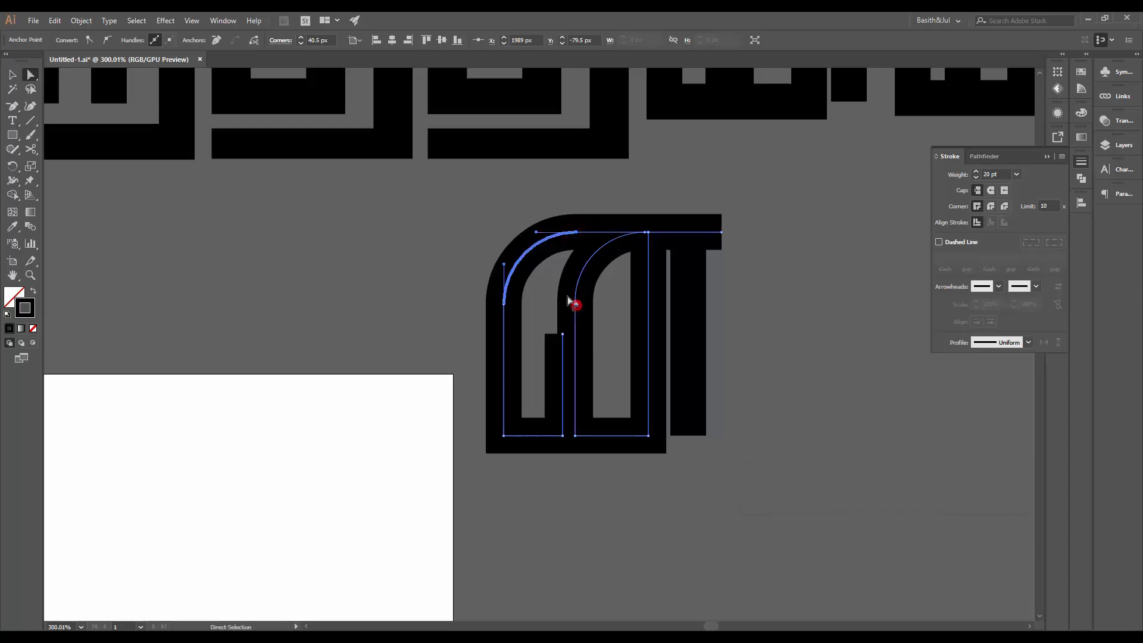
{"action": "left_click_drag", "start_coordinate": [569, 301], "coordinate": [510, 243]}
{"action": "left_click", "coordinate": [575, 302]}
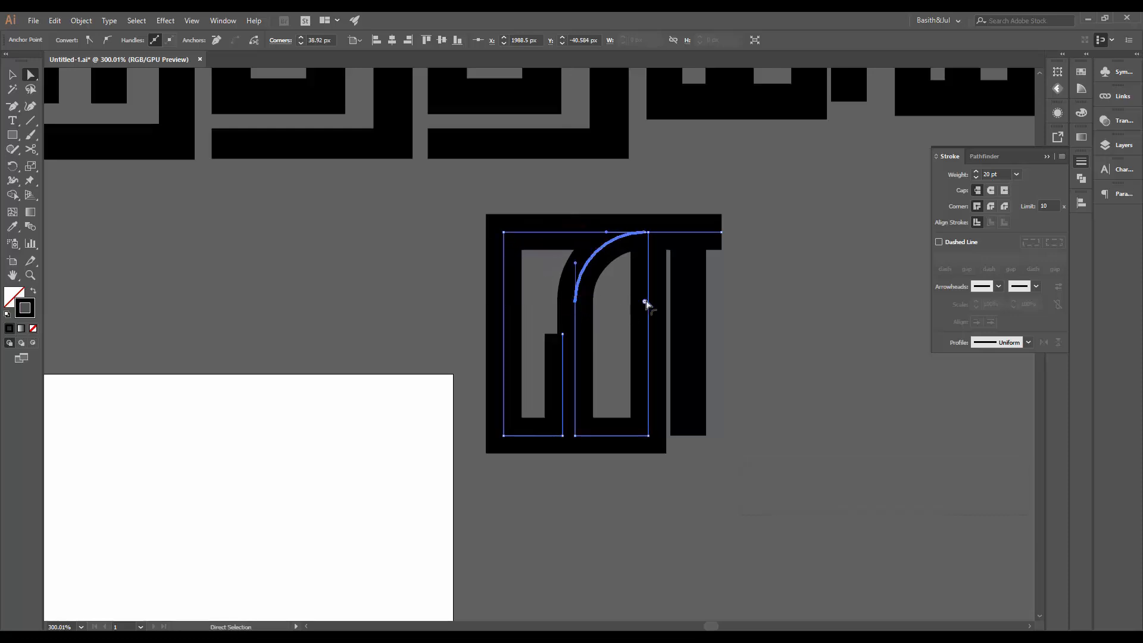
{"action": "left_click_drag", "start_coordinate": [645, 304], "coordinate": [599, 308]}
{"action": "left_click", "coordinate": [586, 460]}
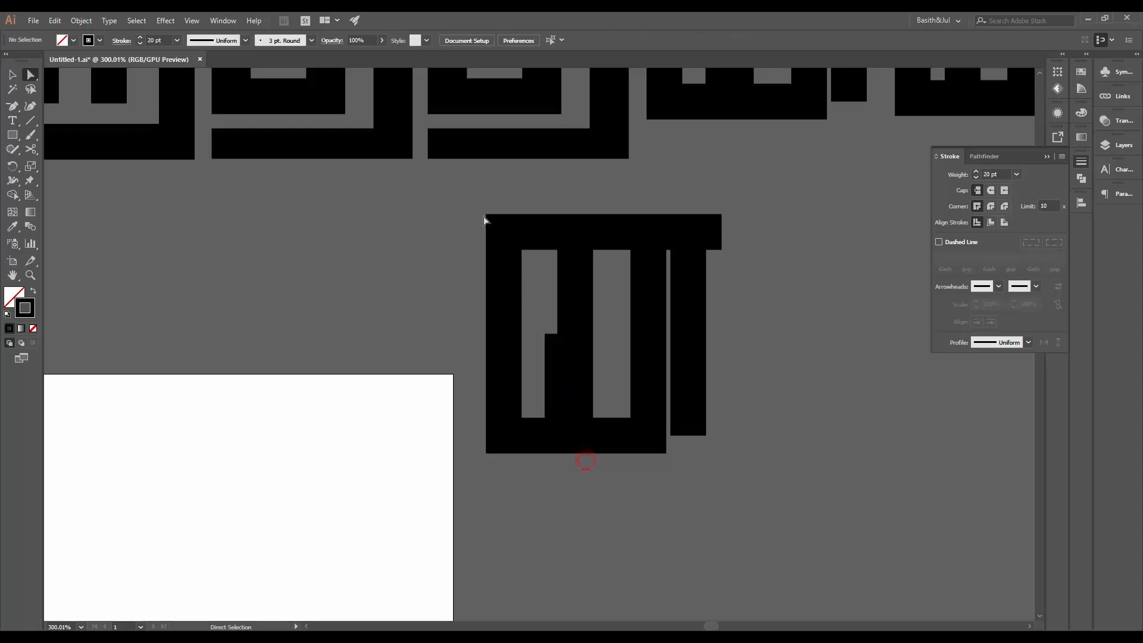
- Move the anchors of the stroked copy's first leg and inner stub 18 px left, separating the stub from the middle leg
{"action": "left_click", "coordinate": [551, 384]}
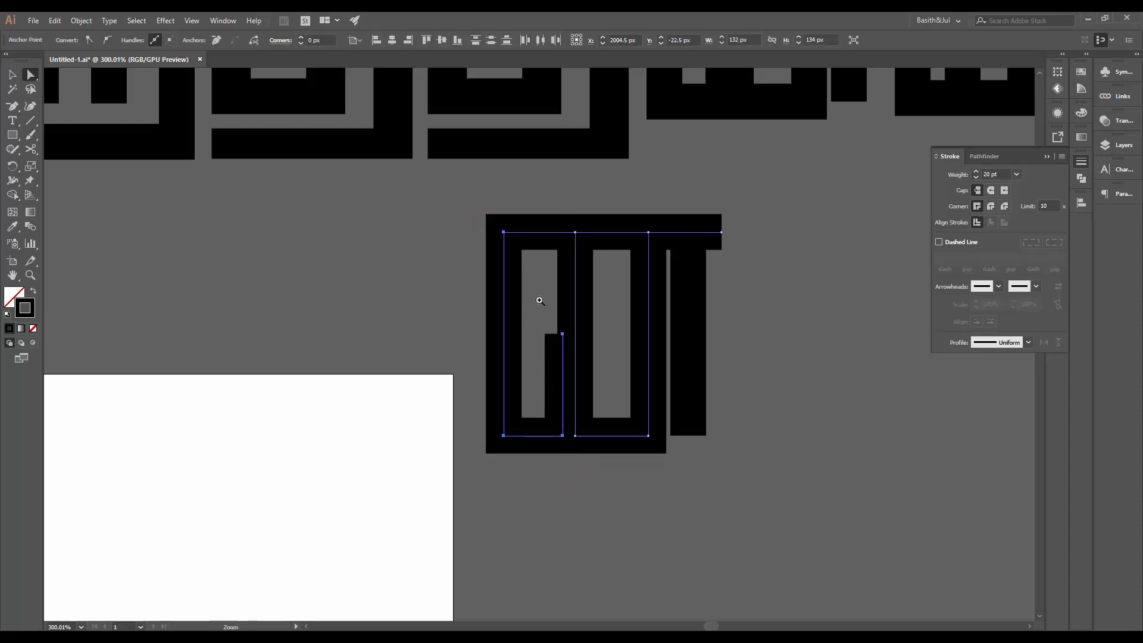
{"action": "left_click_drag", "start_coordinate": [540, 301], "coordinate": [426, 316]}
{"action": "left_click_drag", "start_coordinate": [427, 316], "coordinate": [770, 437]}
{"action": "left_click_drag", "start_coordinate": [666, 385], "coordinate": [597, 428]}
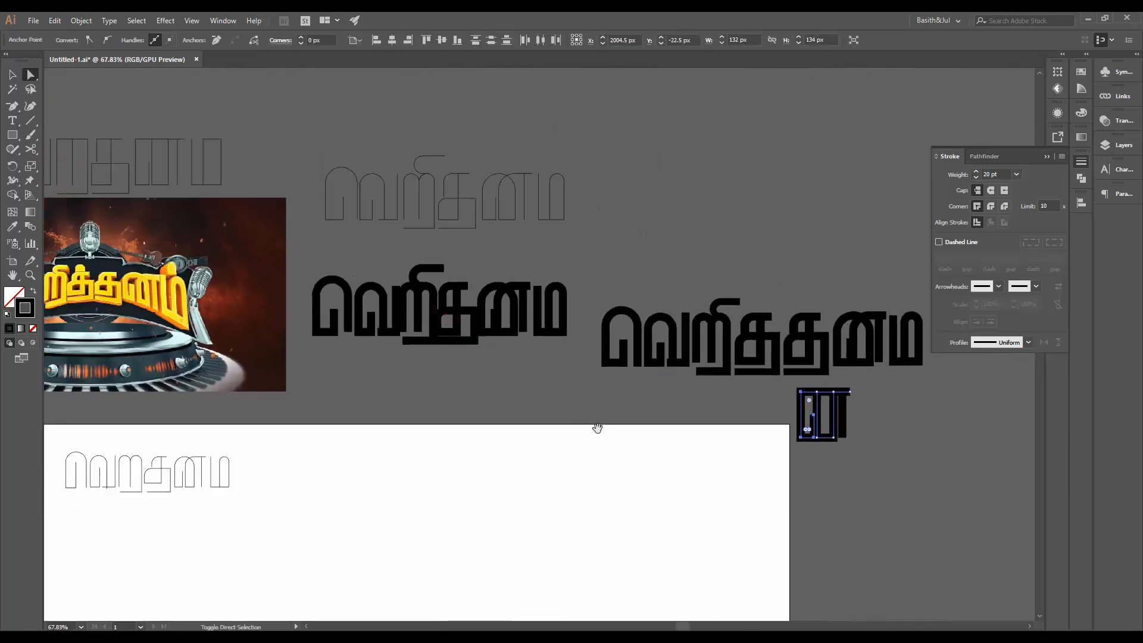
{"action": "key", "text": "ctrl+z"}
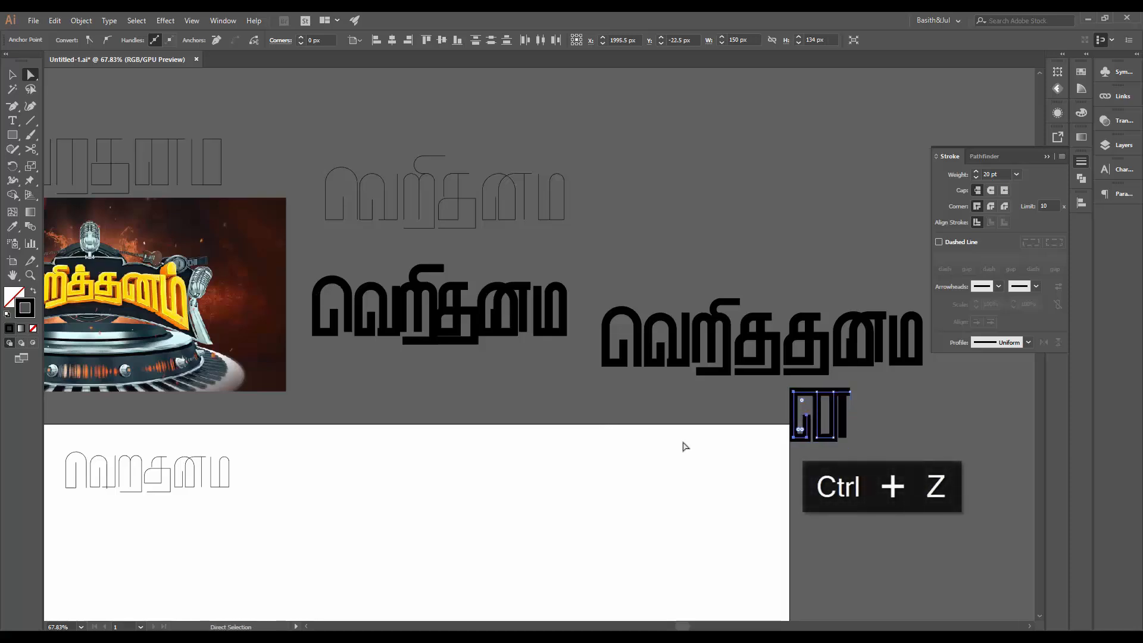
{"action": "key", "text": "v"}
{"action": "left_click", "coordinate": [840, 523]}
- Shift the stroked copy's separate stem slightly right and extend the top bar's end about 8 px beyond it
{"action": "left_click_drag", "start_coordinate": [850, 446], "coordinate": [1023, 412]}
{"action": "left_click_drag", "start_coordinate": [845, 404], "coordinate": [855, 419]}
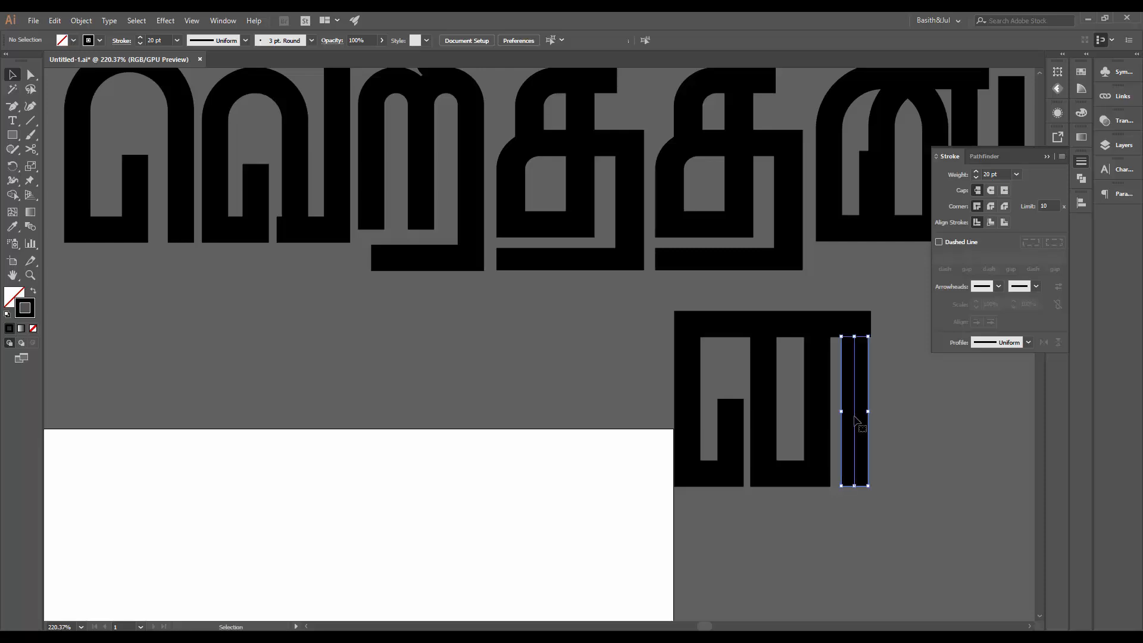
{"action": "key", "text": "a"}
{"action": "left_click", "coordinate": [871, 325]}
{"action": "left_click_drag", "start_coordinate": [872, 326], "coordinate": [856, 387]}
{"action": "left_click", "coordinate": [894, 374]}
- Level the stroked copy's top bar by scaling its top anchors 100% horizontally and 0% vertically
{"action": "left_click", "coordinate": [620, 347]}
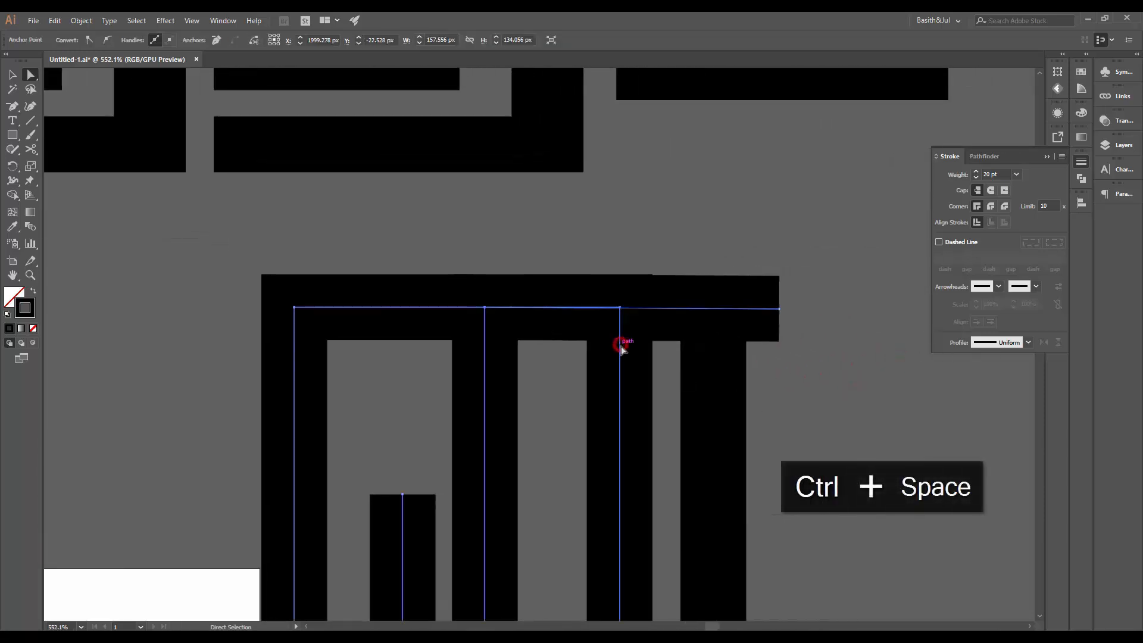
{"action": "left_click_drag", "start_coordinate": [612, 327], "coordinate": [764, 308]}
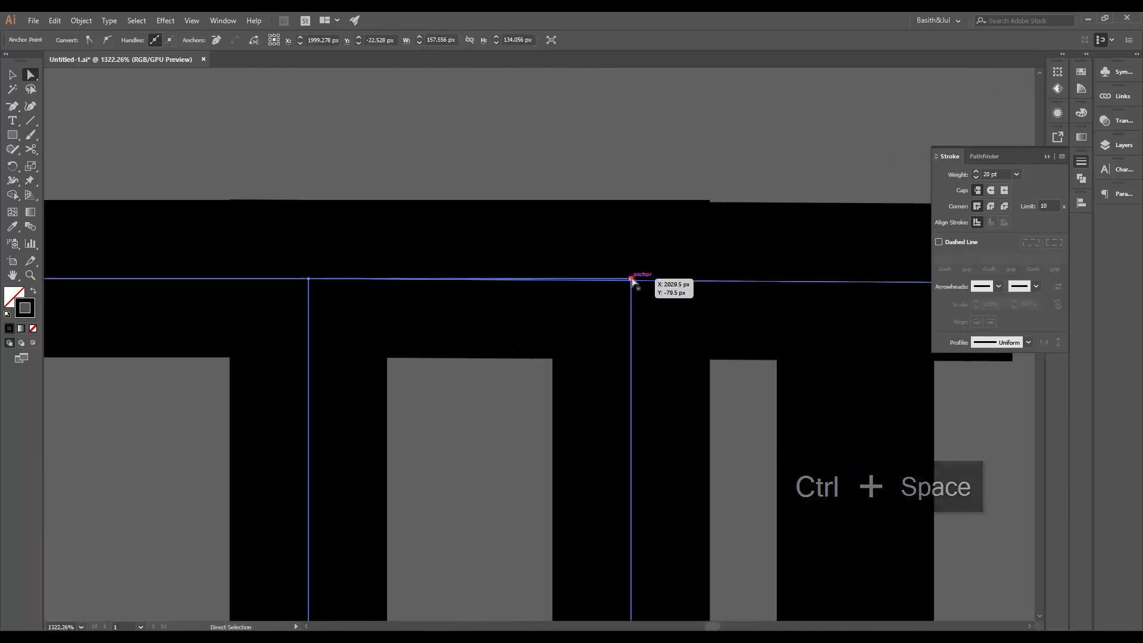
{"action": "left_click", "coordinate": [631, 279]}
{"action": "key", "text": "Down"}
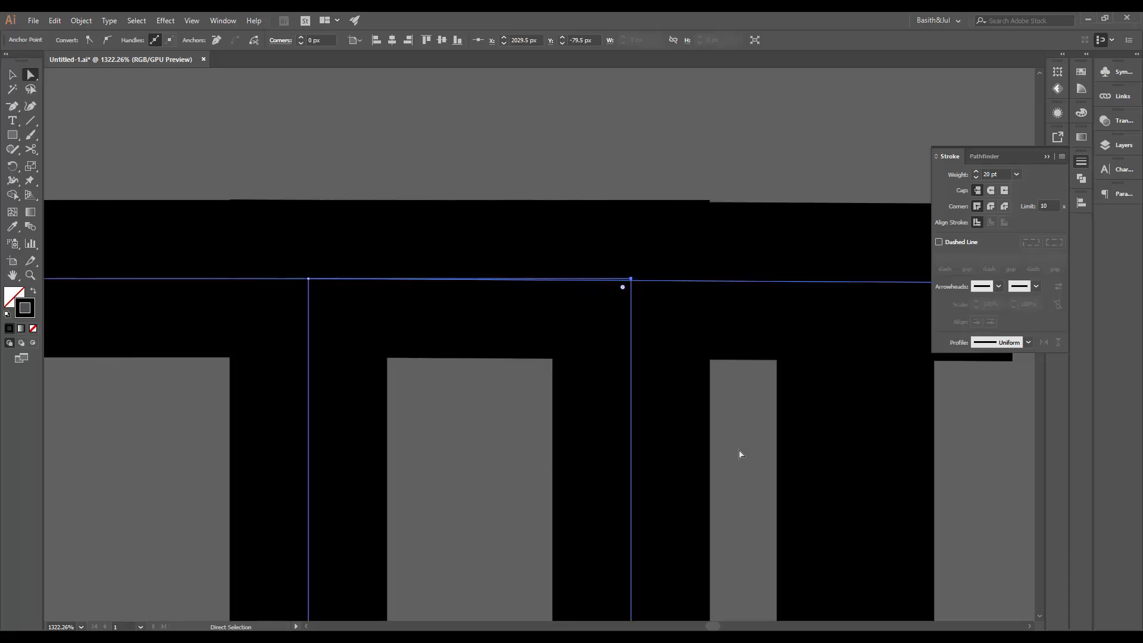
{"action": "left_click_drag", "start_coordinate": [716, 422], "coordinate": [538, 488]}
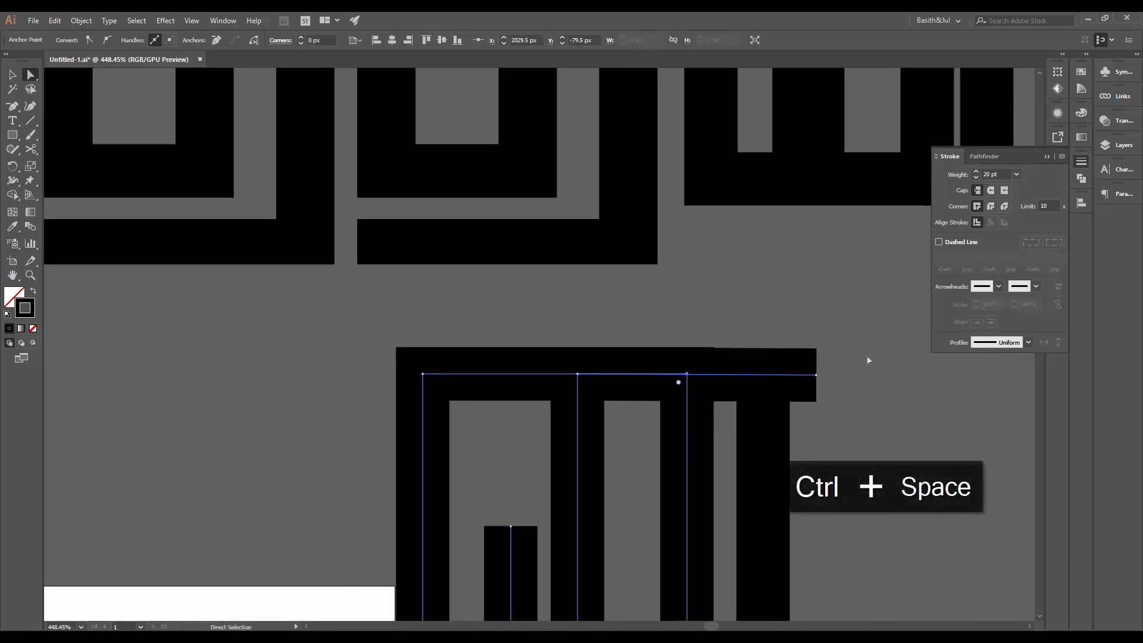
{"action": "left_click_drag", "start_coordinate": [867, 356], "coordinate": [388, 384]}
{"action": "key", "text": "s"}
{"action": "left_click_drag", "start_coordinate": [619, 356], "coordinate": [658, 390]}
{"action": "left_click", "coordinate": [642, 393], "text": "alt"}
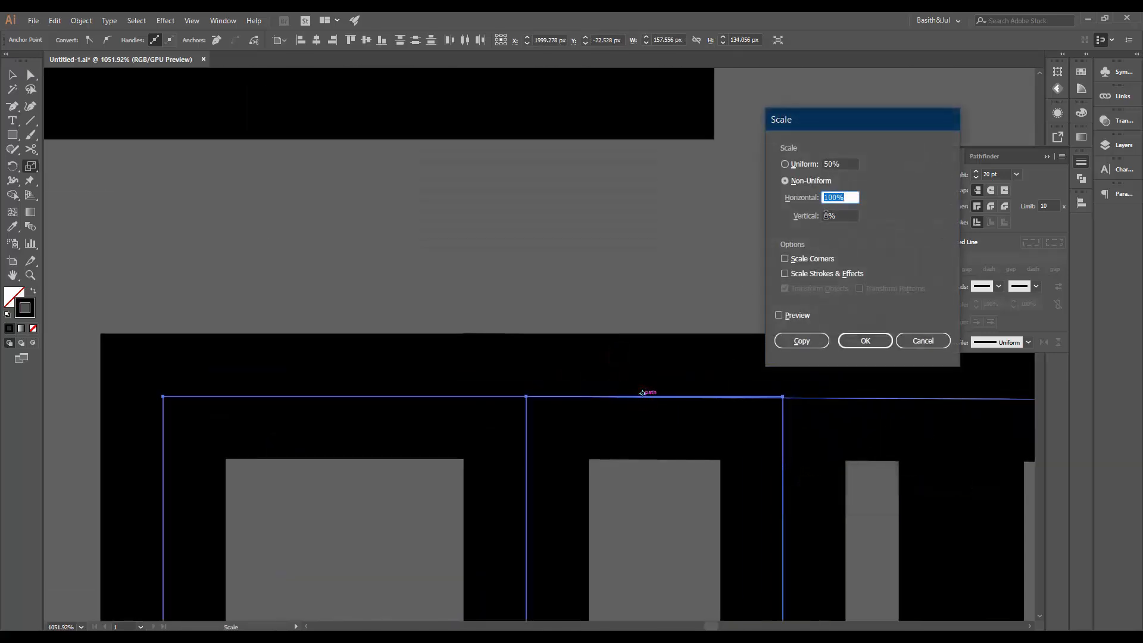
{"action": "left_click", "coordinate": [865, 340]}
{"action": "key", "text": "v"}
{"action": "left_click", "coordinate": [689, 269]}
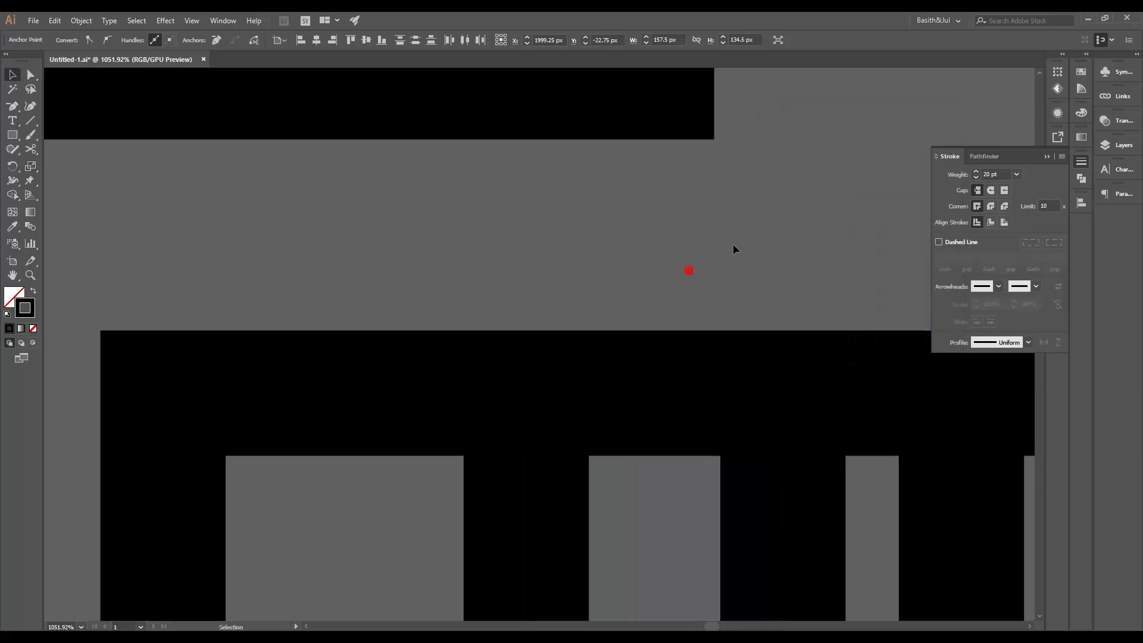
- Move the two anchors of the inner loop's last leg on the stroked copy 6 px left, narrowing the loop
{"action": "left_click", "coordinate": [708, 244], "text": "ctrl+alt"}
{"action": "left_click_drag", "start_coordinate": [446, 320], "coordinate": [470, 322]}
{"action": "left_click_drag", "start_coordinate": [673, 336], "coordinate": [694, 393]}
{"action": "left_click_drag", "start_coordinate": [752, 352], "coordinate": [908, 470]}
{"action": "left_click_drag", "start_coordinate": [860, 438], "coordinate": [584, 427]}
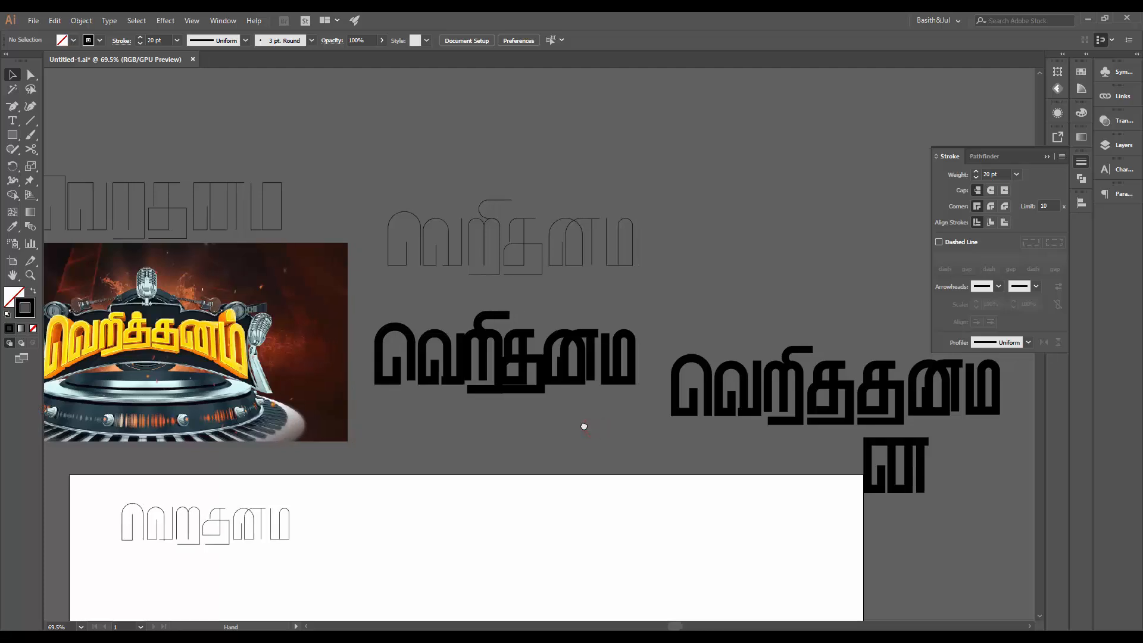
{"action": "left_click", "coordinate": [952, 459]}
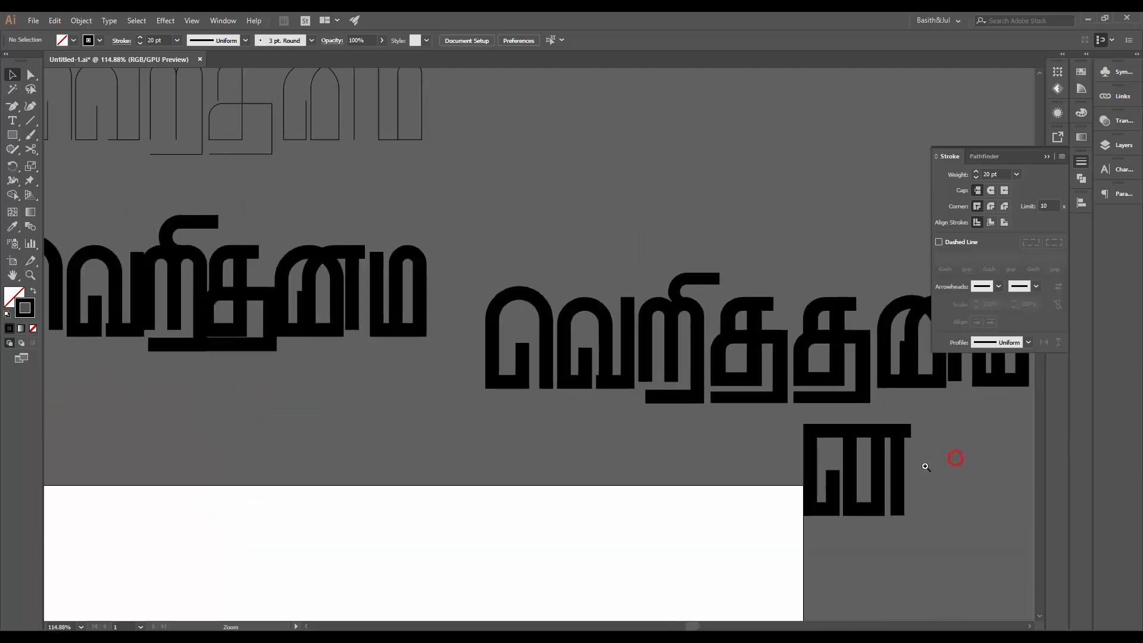
{"action": "left_click", "coordinate": [872, 468]}
{"action": "key", "text": "a"}
{"action": "left_click", "coordinate": [881, 406]}
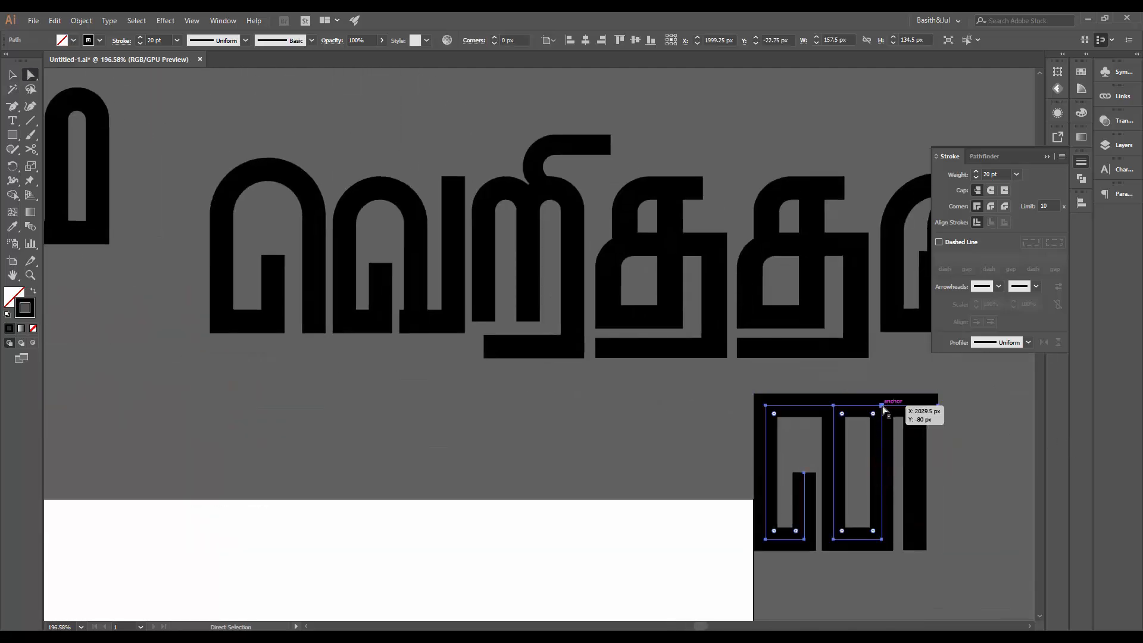
{"action": "left_click", "coordinate": [881, 539], "text": "shift"}
{"action": "left_click_drag", "start_coordinate": [884, 543], "coordinate": [876, 543]}
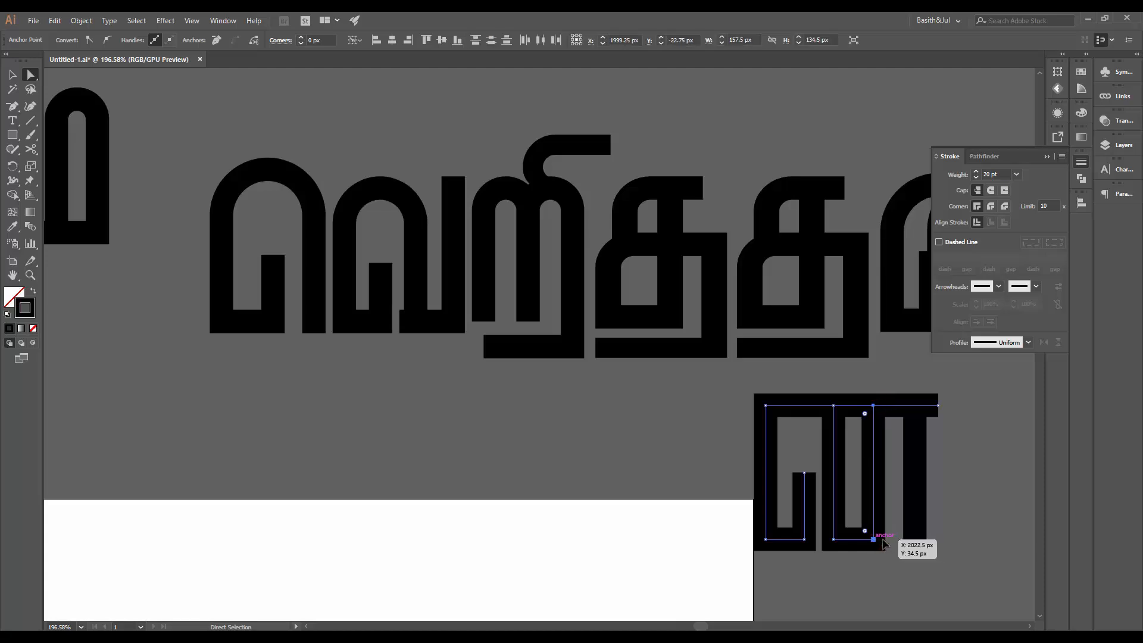
{"action": "key", "text": "Right"}
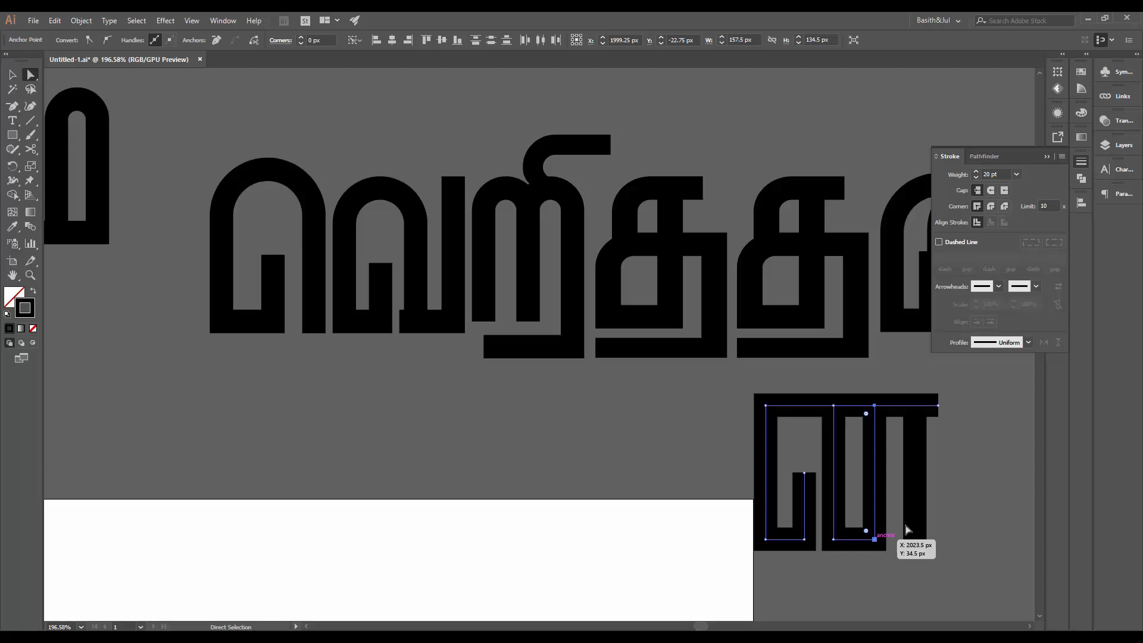
{"action": "left_click", "coordinate": [972, 482]}
{"action": "key", "text": "ctrl+space"}
{"action": "left_click_drag", "start_coordinate": [972, 482], "coordinate": [852, 537]}
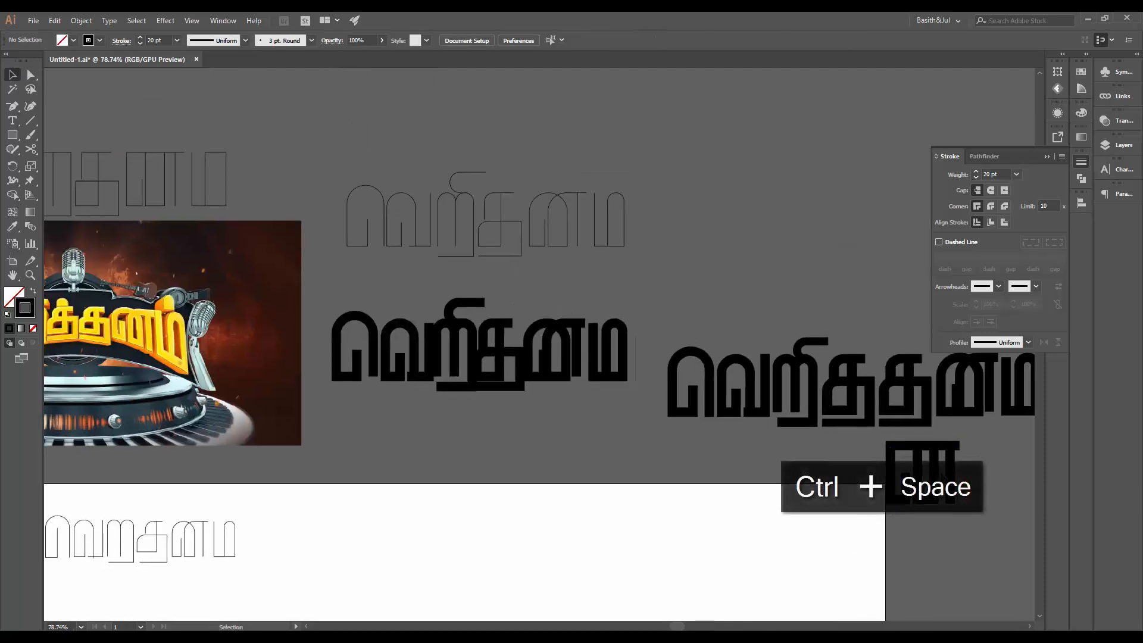
- Nudge the stroked copy's separate stem left, closer to the inner loop
{"action": "left_click", "coordinate": [951, 470]}
{"action": "key", "text": "Left"}
{"action": "key", "text": "Left"}
{"action": "key", "text": "Left"}
{"action": "key", "text": "Left"}
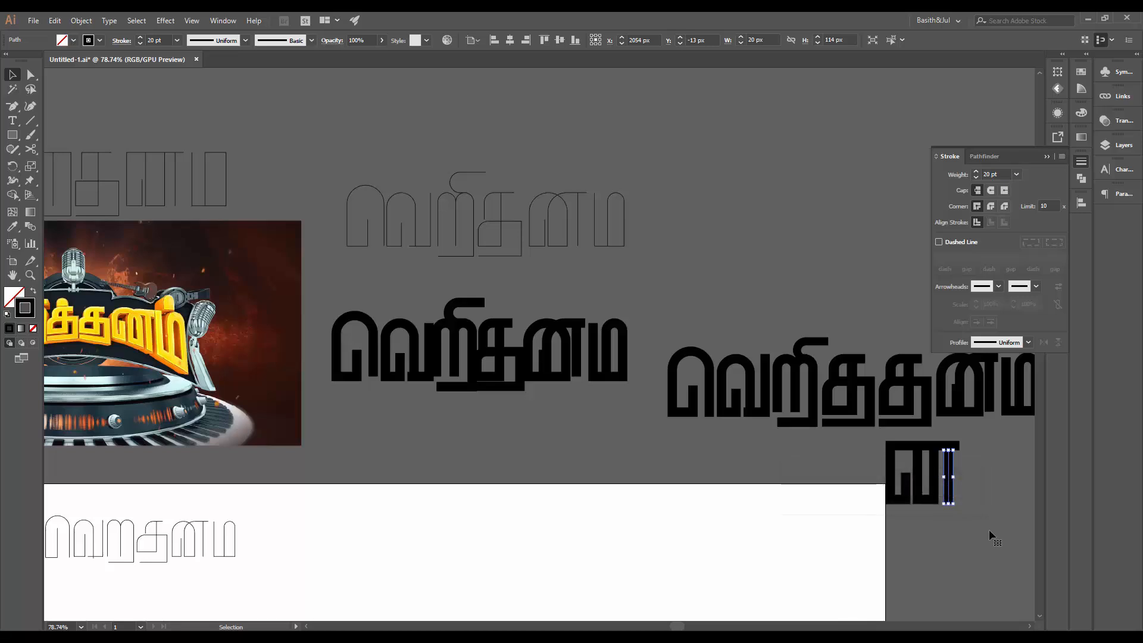
{"action": "key", "text": "Left"}
{"action": "left_click", "coordinate": [938, 550]}
- Shift the top and bottom anchors of the stroked copy's inner stub slightly left, towards the first leg
{"action": "left_click", "coordinate": [906, 475]}
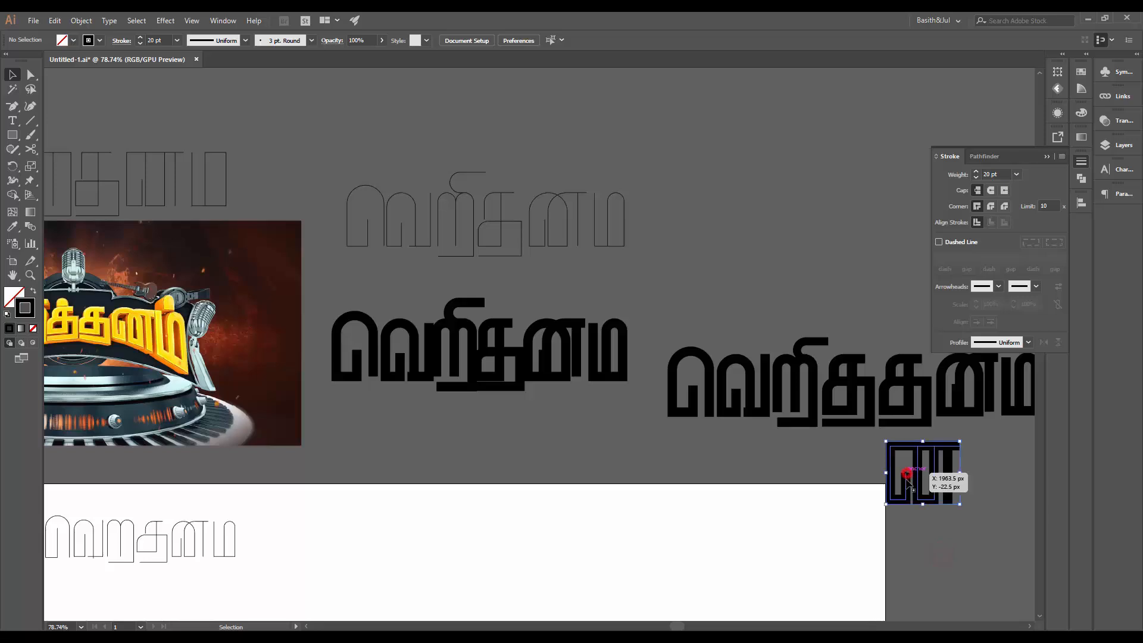
{"action": "key", "text": "a"}
{"action": "left_click", "coordinate": [905, 474]}
{"action": "left_click", "coordinate": [905, 499], "text": "shift"}
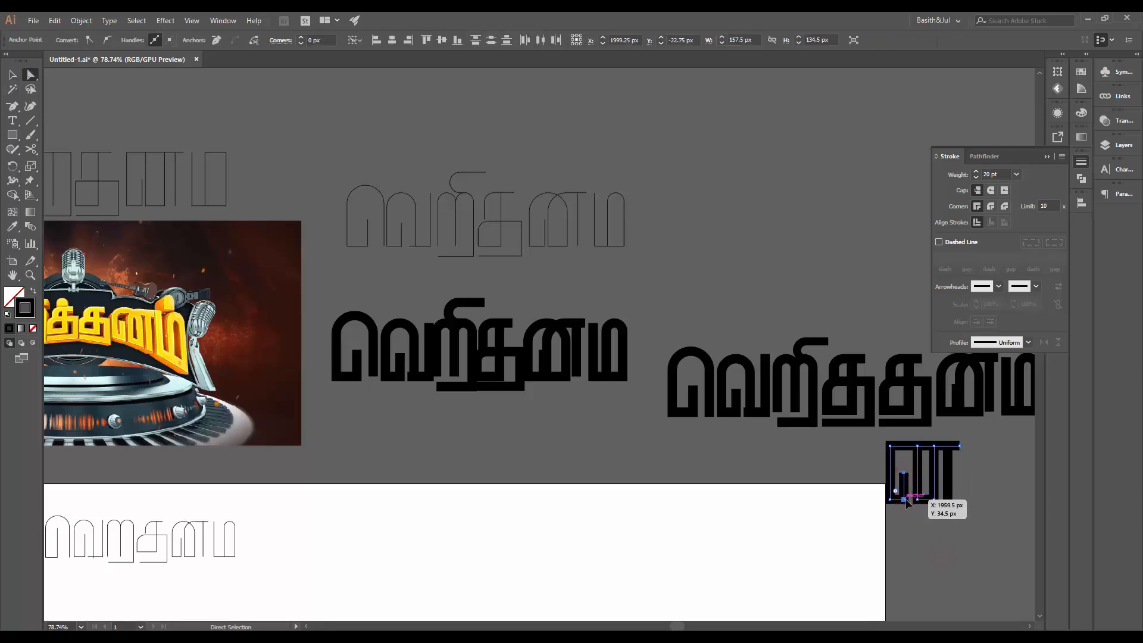
{"action": "left_click_drag", "start_coordinate": [906, 502], "coordinate": [906, 500]}
{"action": "left_click", "coordinate": [922, 524]}
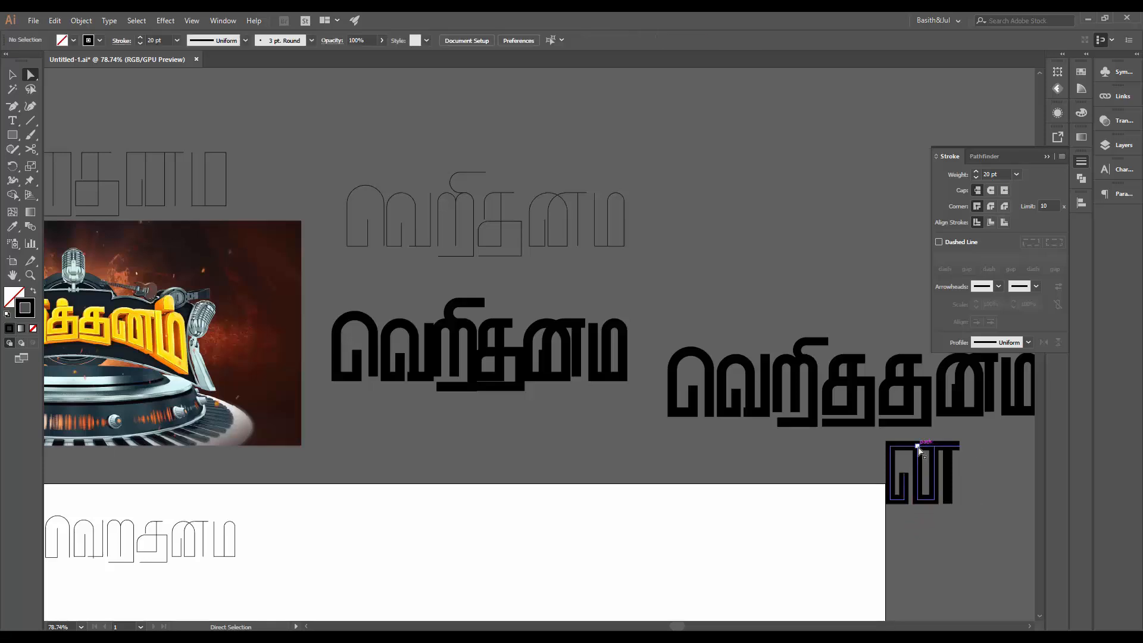
- Round the stroked copy's outer top corner and the top corner of the inner loop's last leg to 46.5 px
{"action": "left_click_drag", "start_coordinate": [977, 445], "coordinate": [858, 420]}
{"action": "left_click_drag", "start_coordinate": [884, 469], "coordinate": [855, 439]}
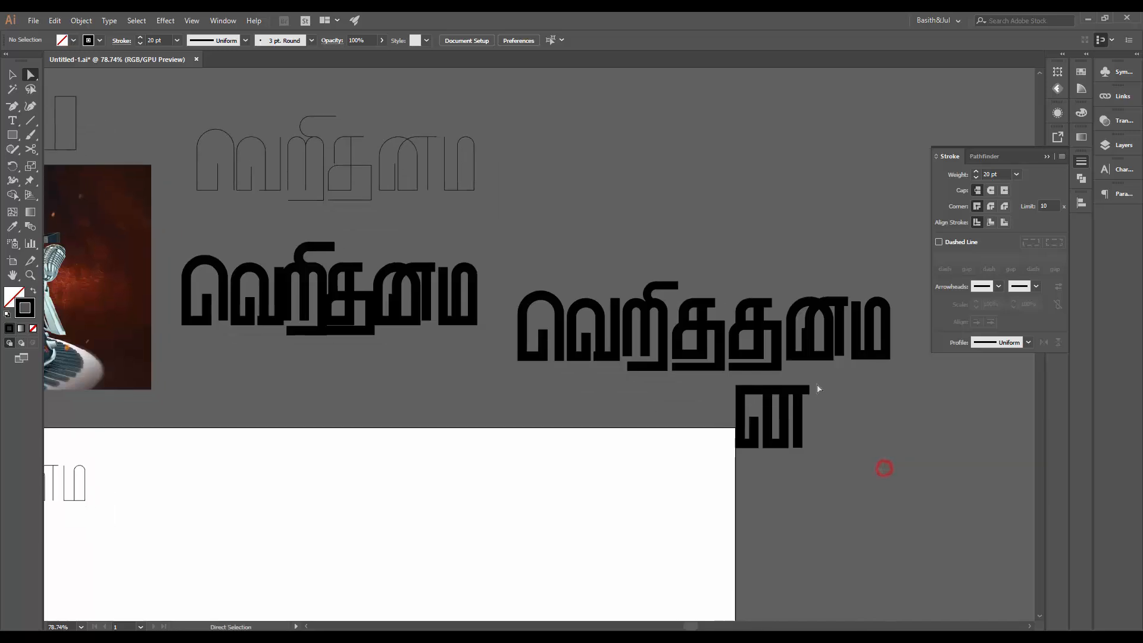
{"action": "left_click_drag", "start_coordinate": [728, 398], "coordinate": [793, 394]}
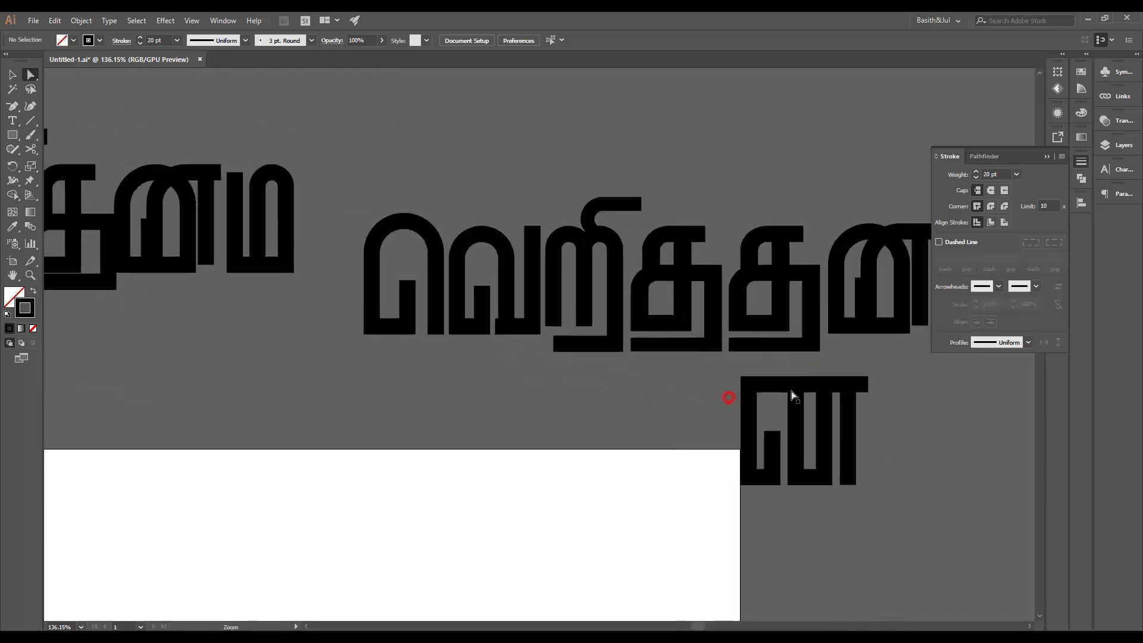
{"action": "left_click", "coordinate": [749, 386]}
{"action": "left_click", "coordinate": [824, 384], "text": "shift"}
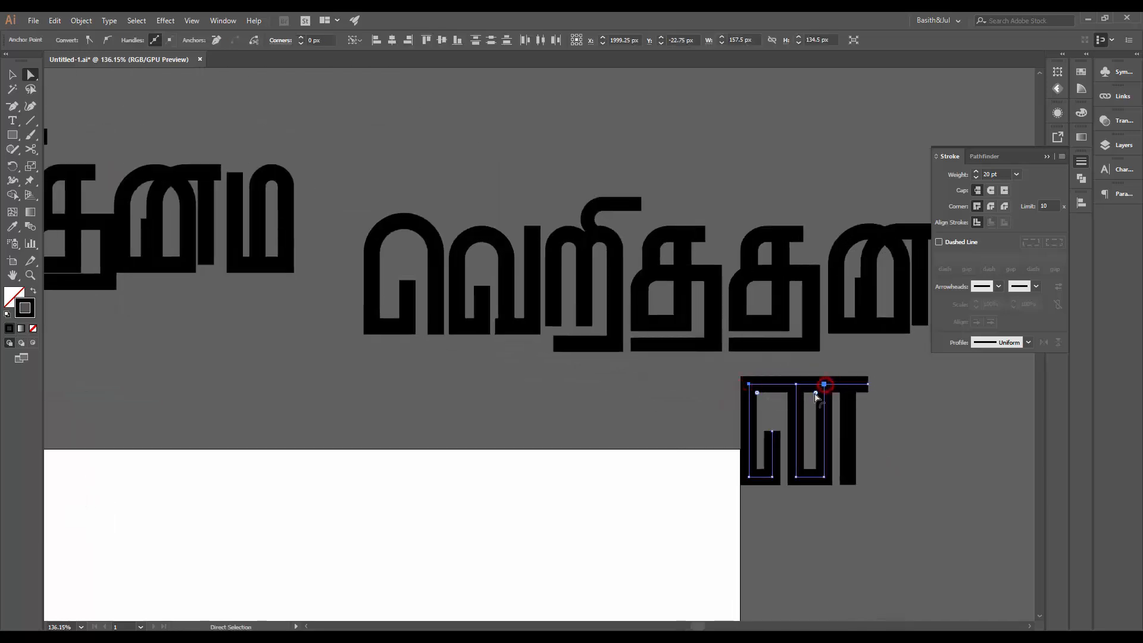
{"action": "left_click_drag", "start_coordinate": [816, 392], "coordinate": [756, 437]}
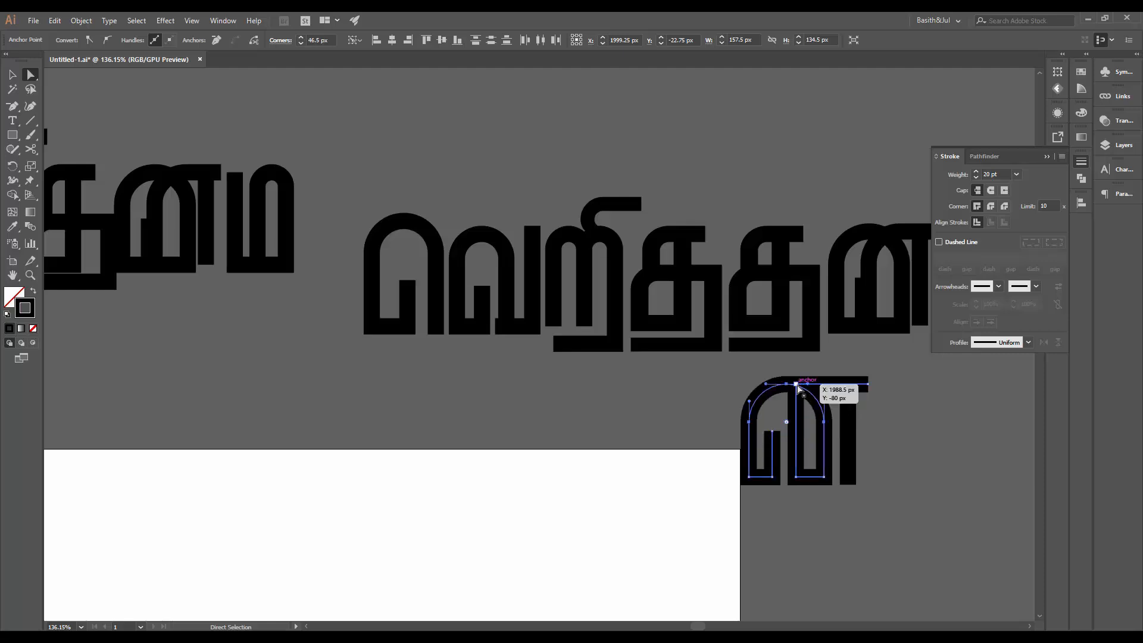
- Round the top corner of the stroked copy's middle leg to about 45 px, curving it into the top bar
{"action": "left_click", "coordinate": [797, 385]}
{"action": "left_click_drag", "start_coordinate": [804, 397], "coordinate": [829, 430]}
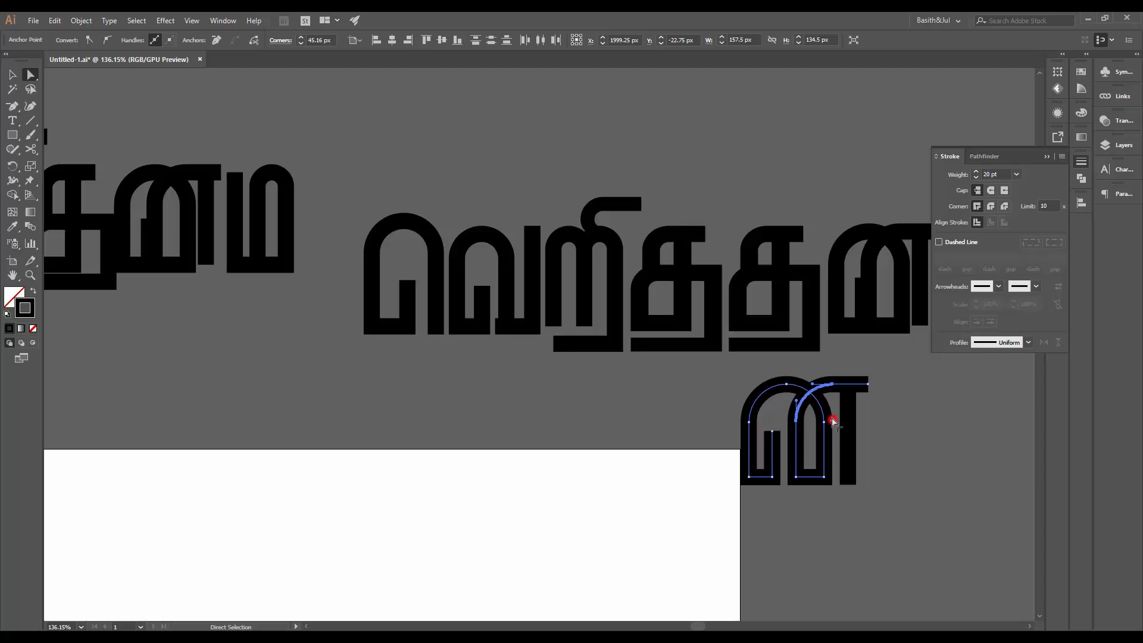
{"action": "left_click", "coordinate": [950, 404]}
{"action": "key", "text": "ctrl+space"}
{"action": "left_click_drag", "start_coordinate": [931, 433], "coordinate": [849, 454]}
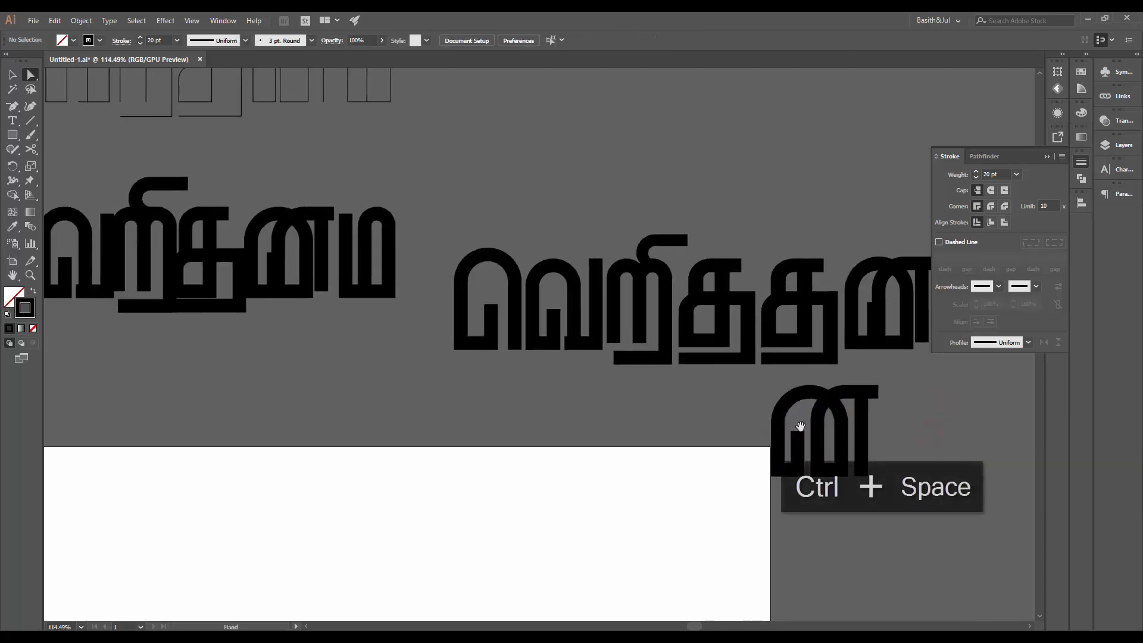
{"action": "left_click_drag", "start_coordinate": [787, 426], "coordinate": [591, 435]}
{"action": "key", "text": "v"}
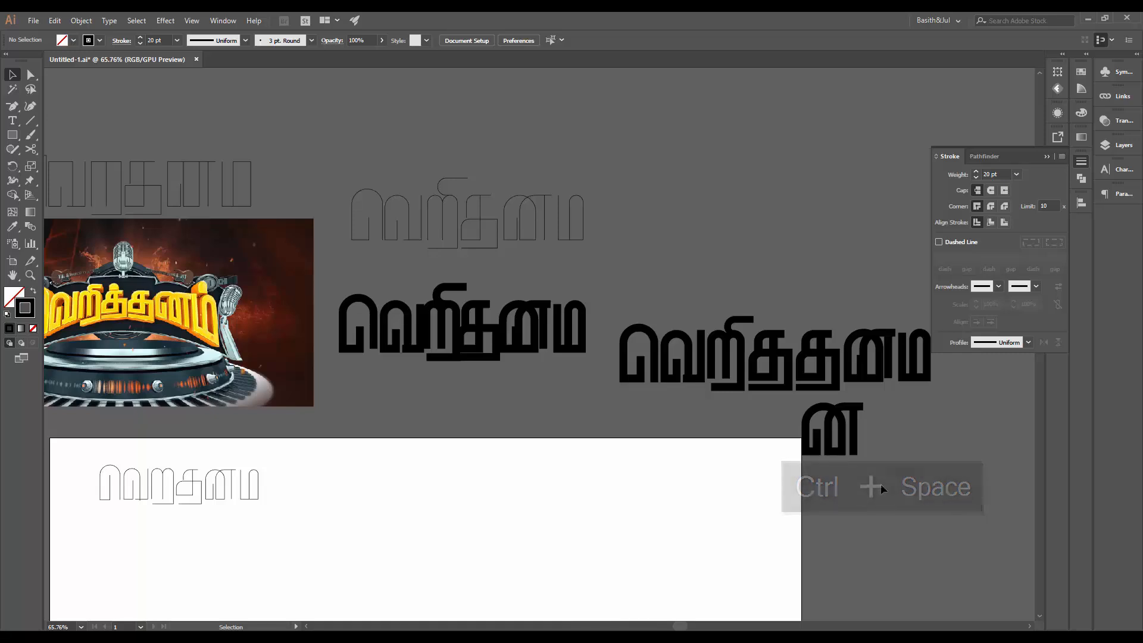
- Adjust the corner rounding of the whole stroked copy, tightening its arches slightly and rounding its bottom corners
{"action": "key", "text": "ctrl+space"}
{"action": "left_click", "coordinate": [859, 449]}
{"action": "left_click", "coordinate": [818, 393]}
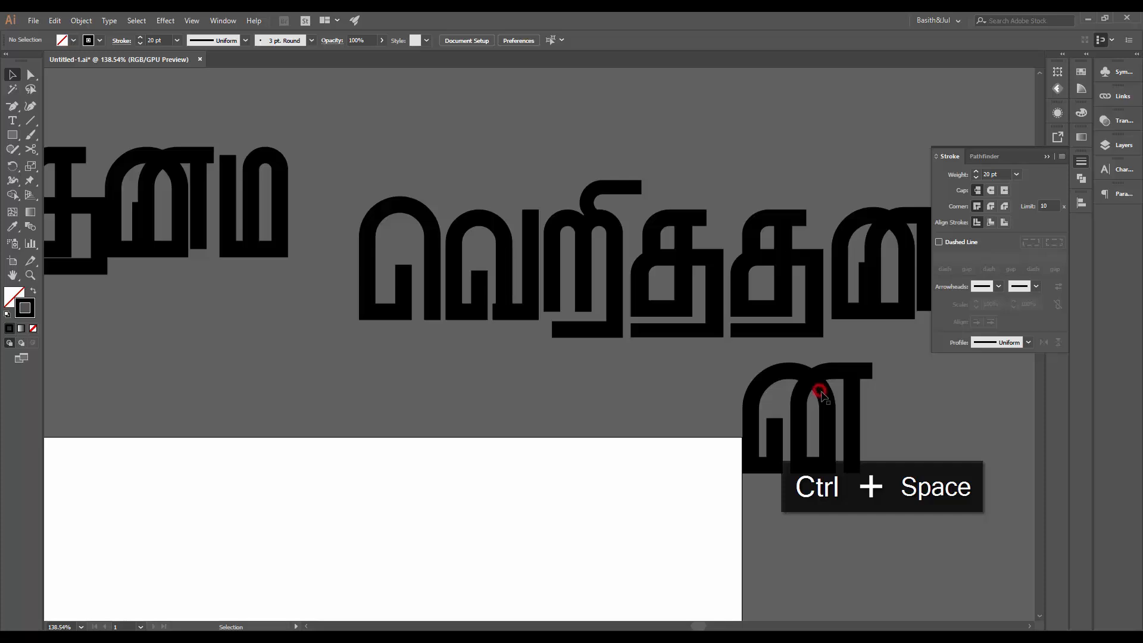
{"action": "key", "text": "a"}
{"action": "mouse_move", "coordinate": [833, 409]}
{"action": "left_mouse_down"}
{"action": "mouse_move", "coordinate": [825, 385]}
{"action": "mouse_move", "coordinate": [837, 390]}
{"action": "left_mouse_up"}
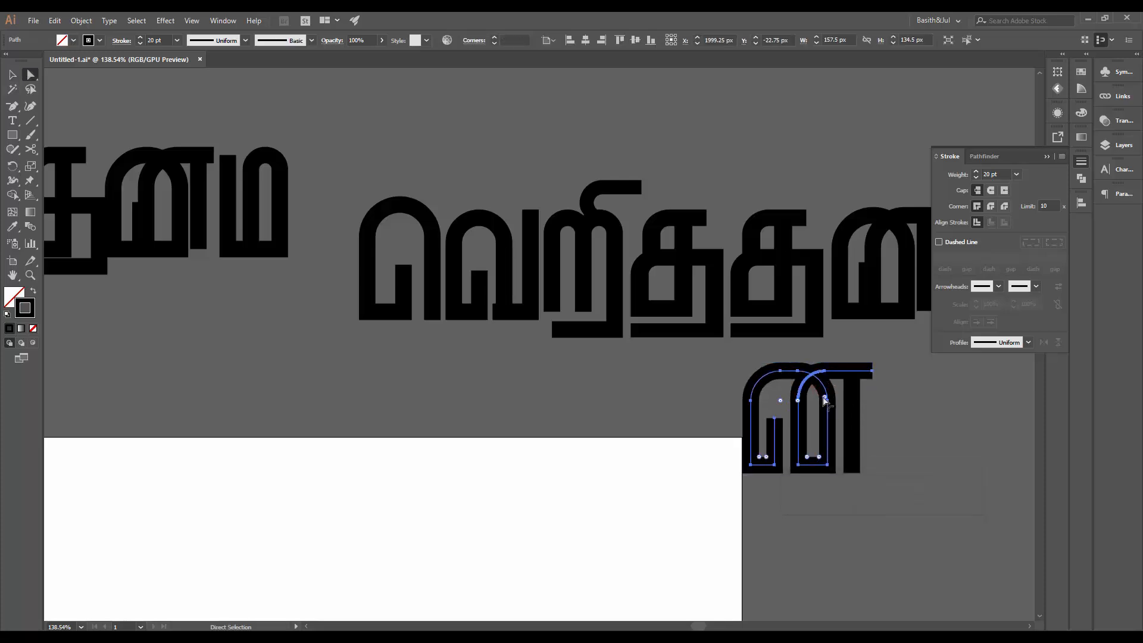
{"action": "key", "text": "v"}
{"action": "left_click", "coordinate": [892, 400]}
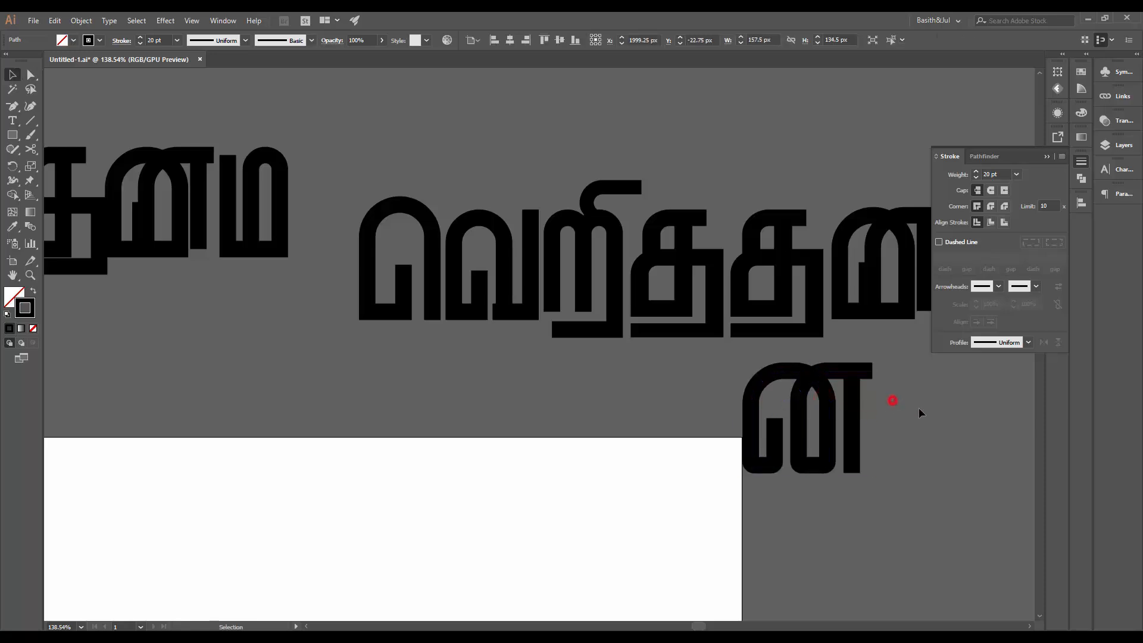
- Remove the rounding from the bottom corners of the stroked copy's stub and inner loop, setting them to 0 px
{"action": "left_click_drag", "start_coordinate": [933, 416], "coordinate": [825, 458]}
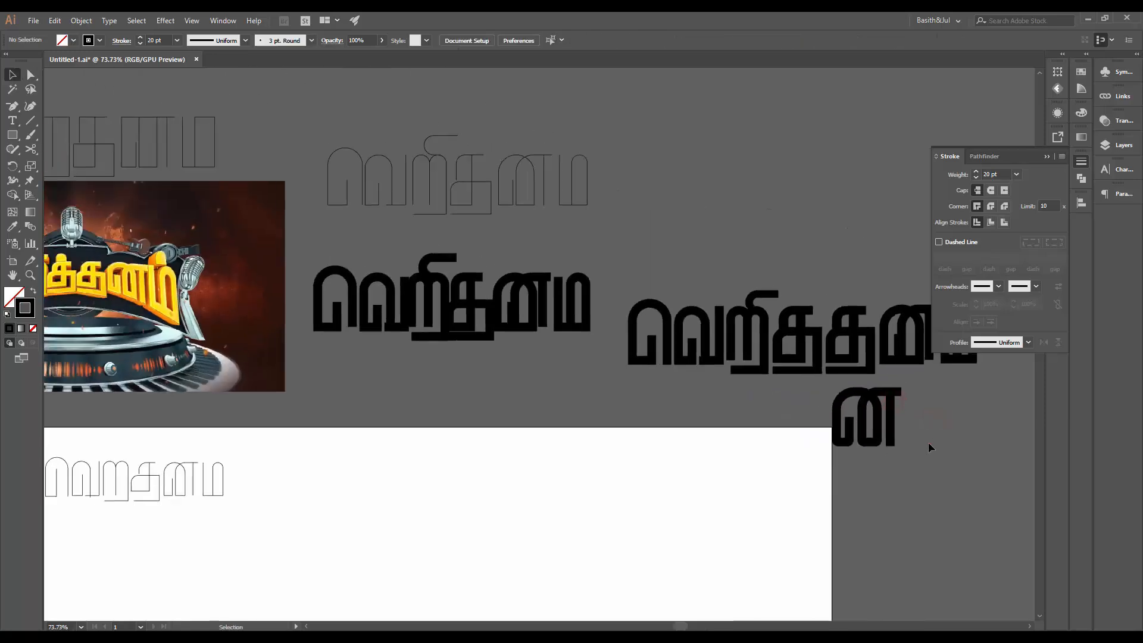
{"action": "key", "text": "ctrl+space"}
{"action": "left_click", "coordinate": [879, 446]}
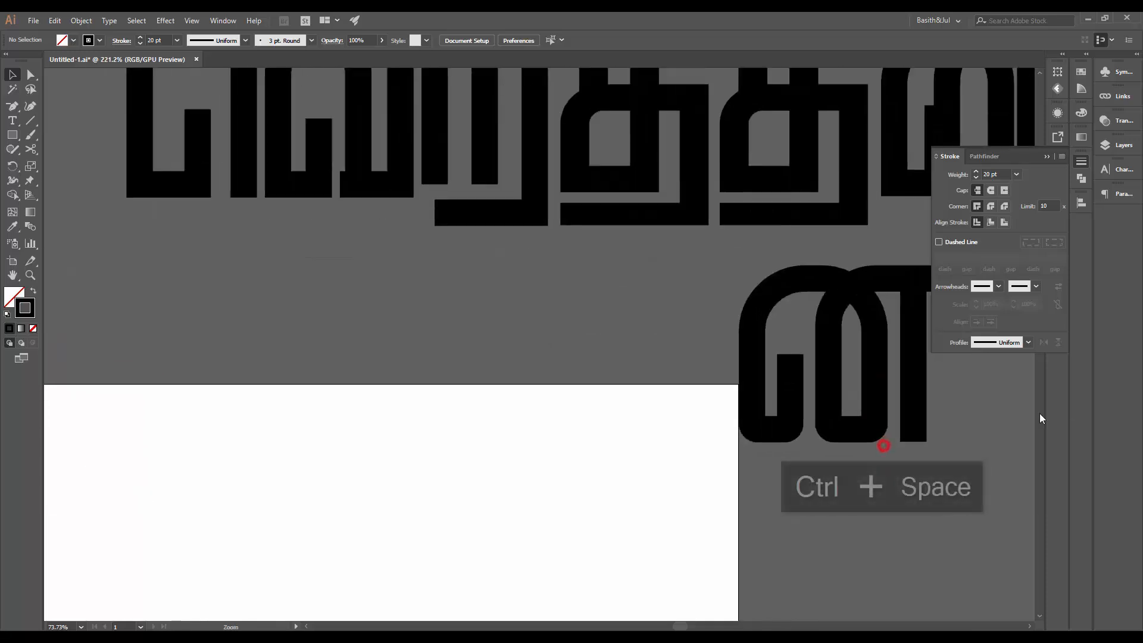
{"action": "left_click", "coordinate": [782, 424], "text": "ctrl"}
{"action": "left_click_drag", "start_coordinate": [781, 424], "coordinate": [836, 457]}
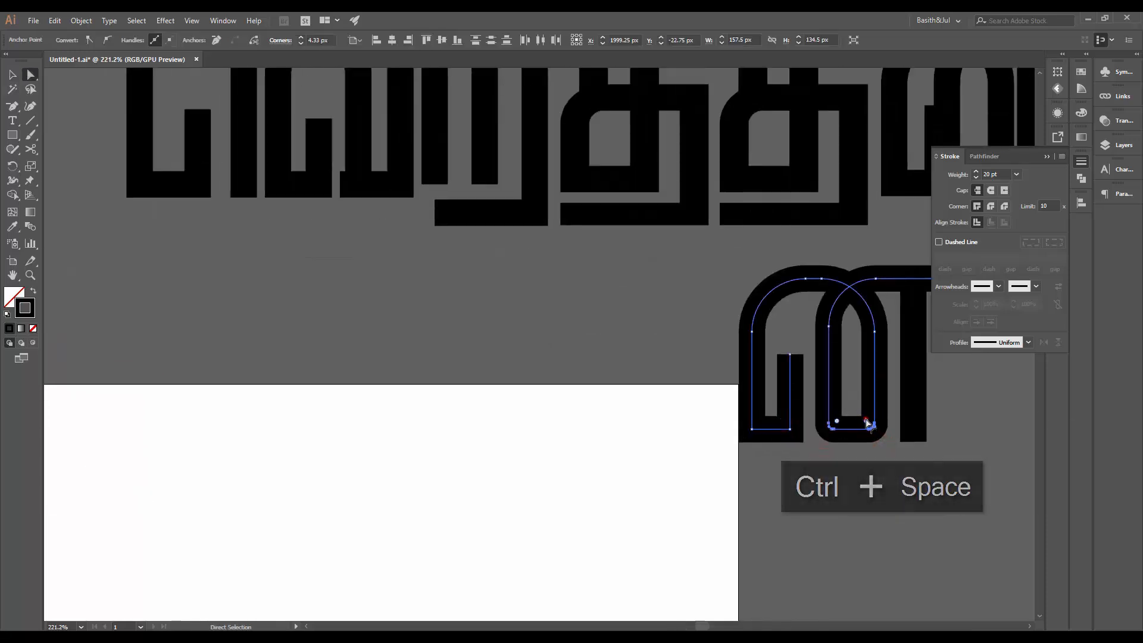
{"action": "left_click", "coordinate": [889, 479], "text": "ctrl+alt"}
{"action": "left_click_drag", "start_coordinate": [821, 510], "coordinate": [820, 510]}
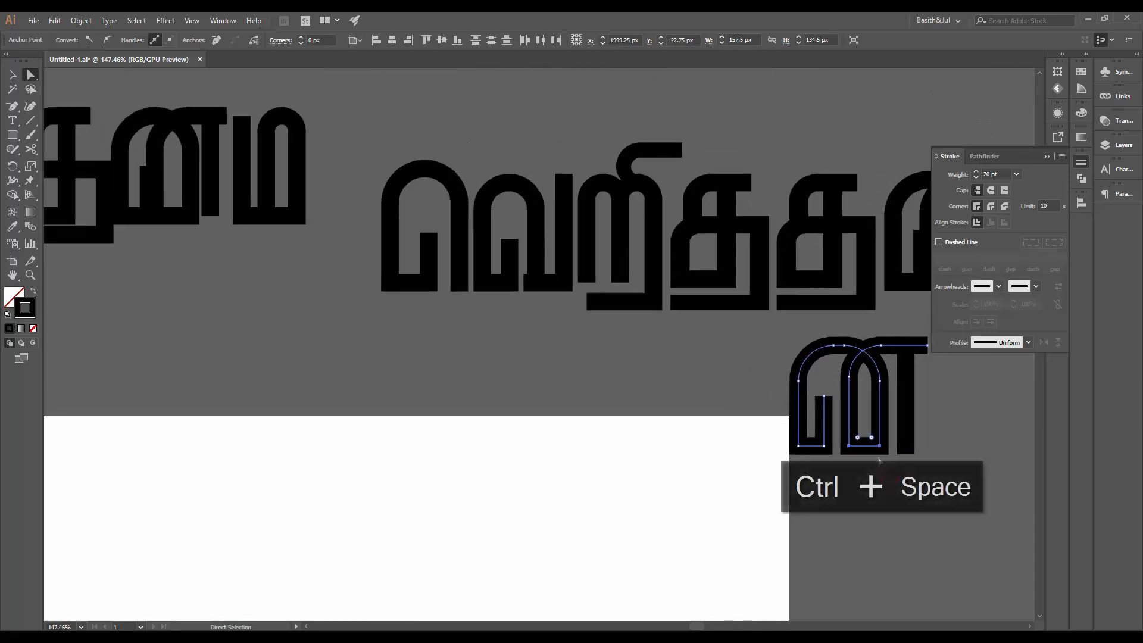
{"action": "key", "text": "v"}
{"action": "left_click", "coordinate": [913, 513]}
{"action": "key", "text": "ctrl+space"}
{"action": "left_click_drag", "start_coordinate": [913, 514], "coordinate": [819, 523]}
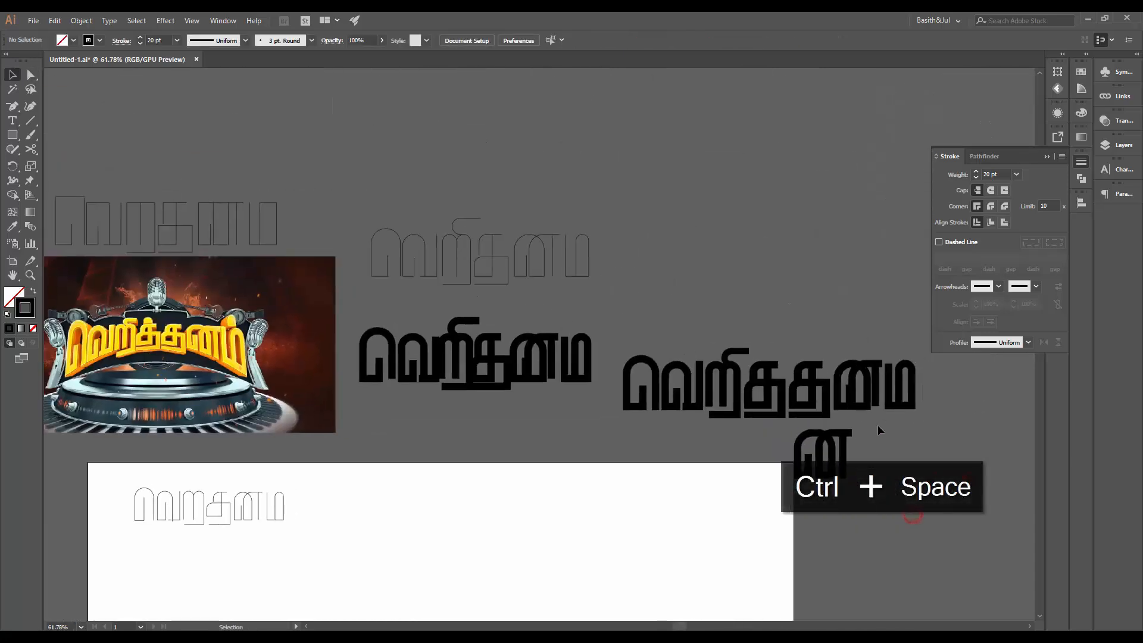
- Delete the old sixth letter with its stem from both the spaced outlined lettering and the overlapping stroked lettering
{"action": "left_click", "coordinate": [871, 387]}
{"action": "key", "text": "Delete"}
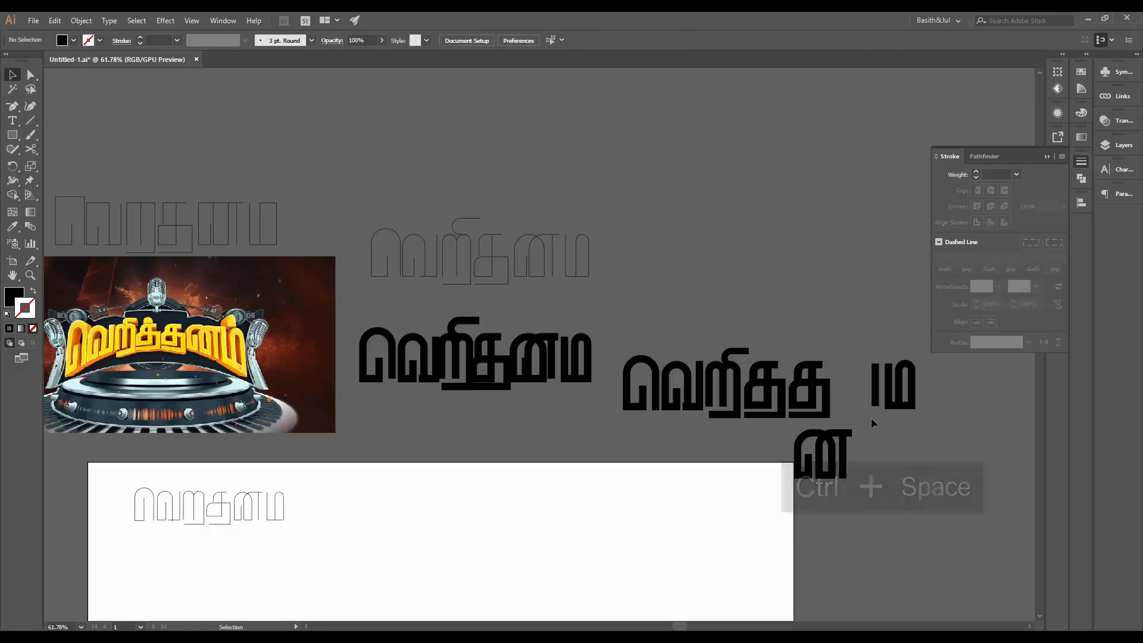
{"action": "left_click", "coordinate": [876, 388]}
{"action": "left_click", "coordinate": [882, 456]}
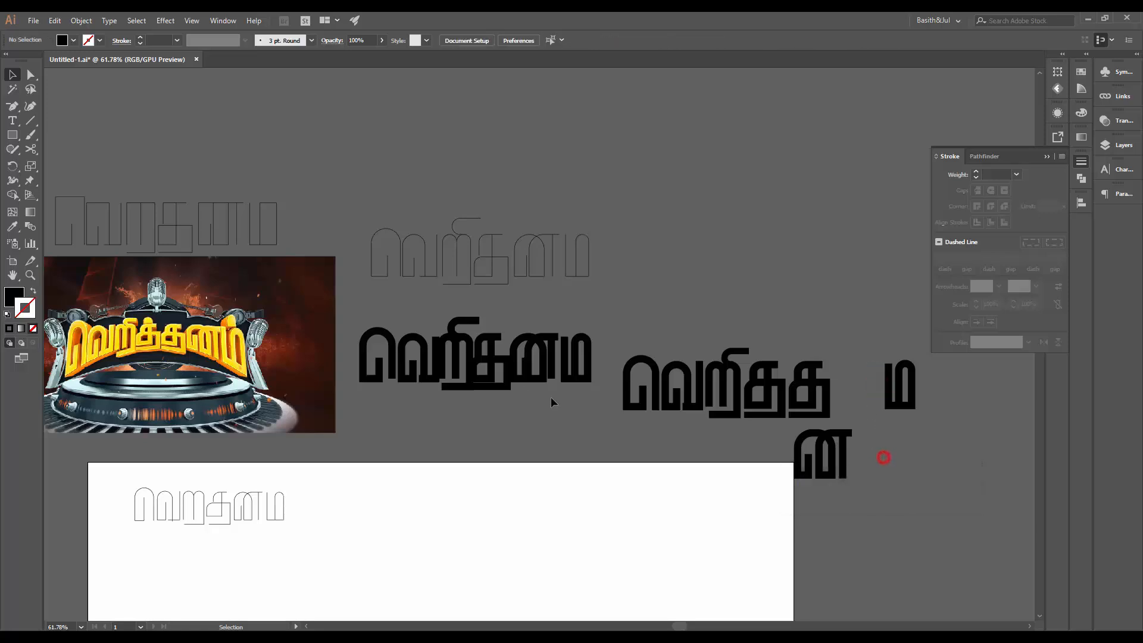
{"action": "left_click_drag", "start_coordinate": [554, 397], "coordinate": [553, 398]}
{"action": "key", "text": "Delete"}
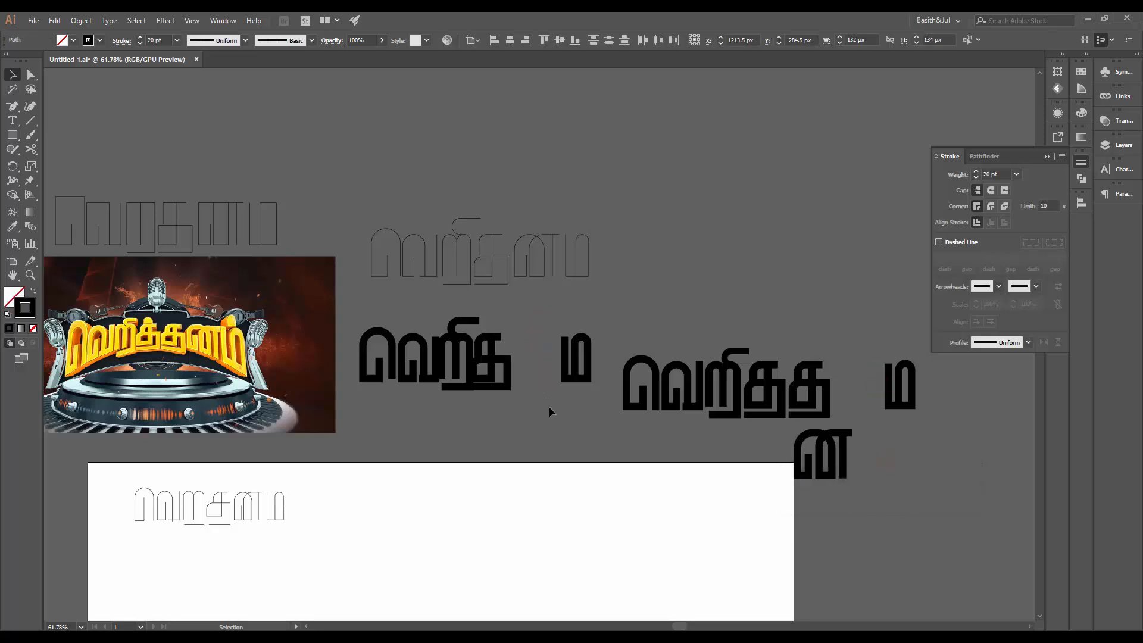
- Place a duplicate of the rebuilt stroked letter in the gap before the last letter of the overlapping stroked lettering
{"action": "left_click", "coordinate": [833, 460]}
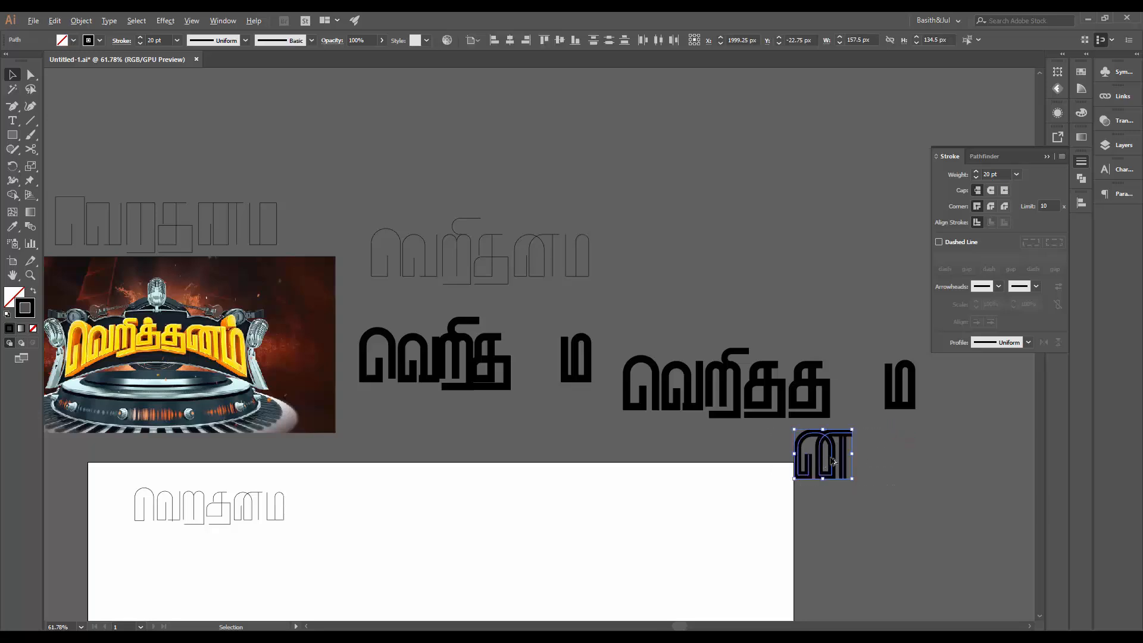
{"action": "left_click_drag", "start_coordinate": [835, 461], "coordinate": [548, 360]}
{"action": "left_click", "coordinate": [887, 520]}
- Convert the strokes of the original rebuilt letter, including its stem, to filled outlines with Outline Stroke
{"action": "left_click", "coordinate": [816, 428]}
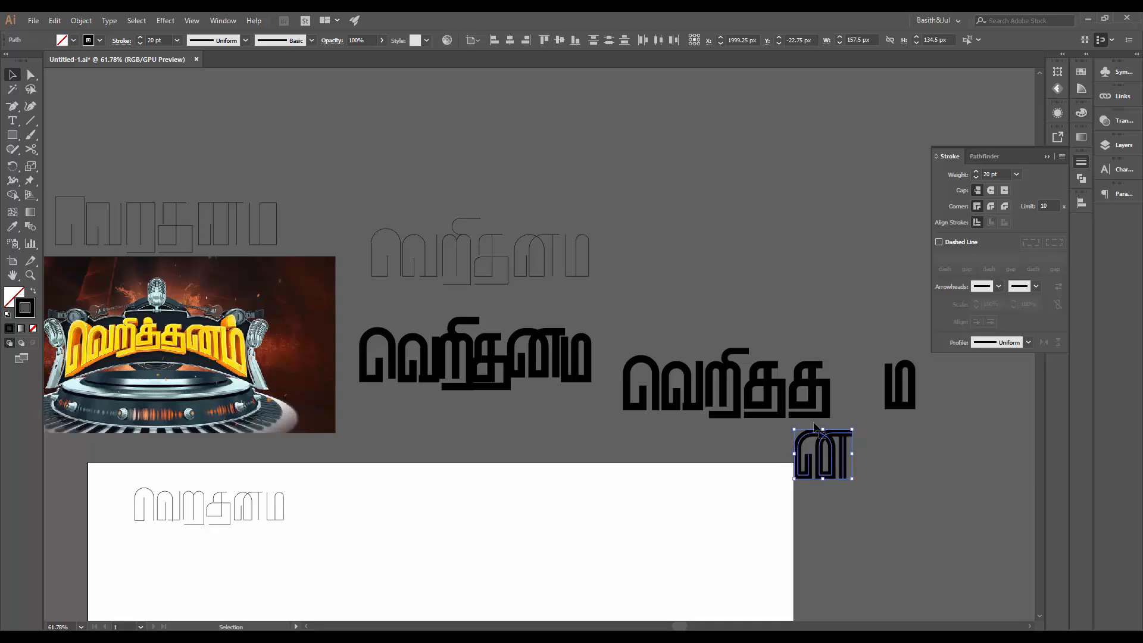
{"action": "left_click", "coordinate": [81, 20]}
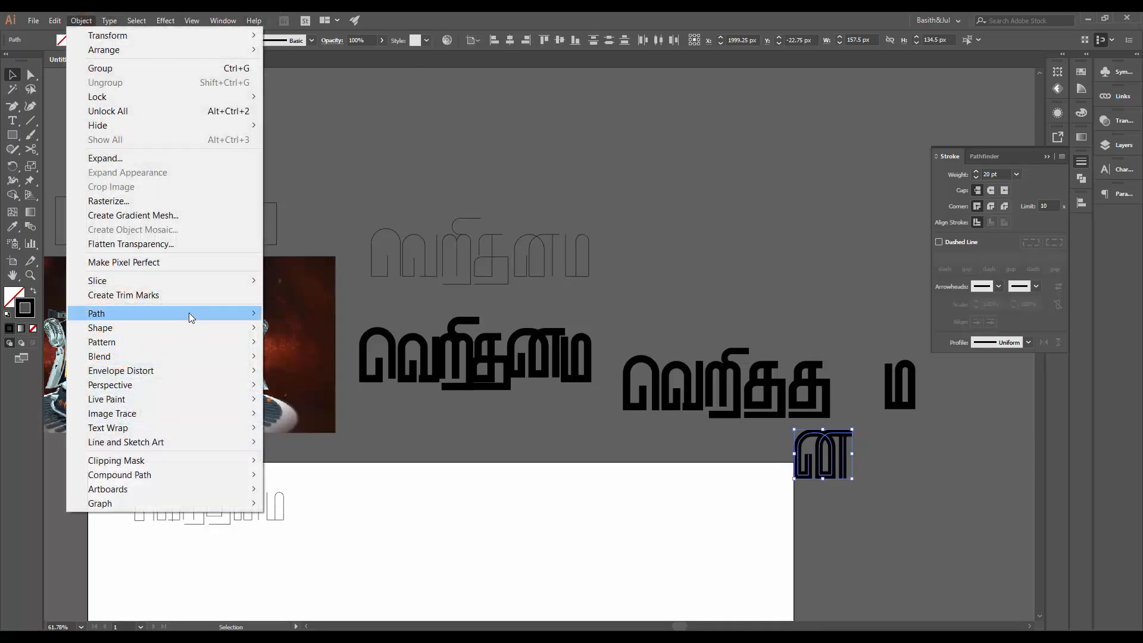
{"action": "mouse_move", "coordinate": [188, 313]}
{"action": "left_click", "coordinate": [325, 345]}
{"action": "left_click", "coordinate": [946, 498]}
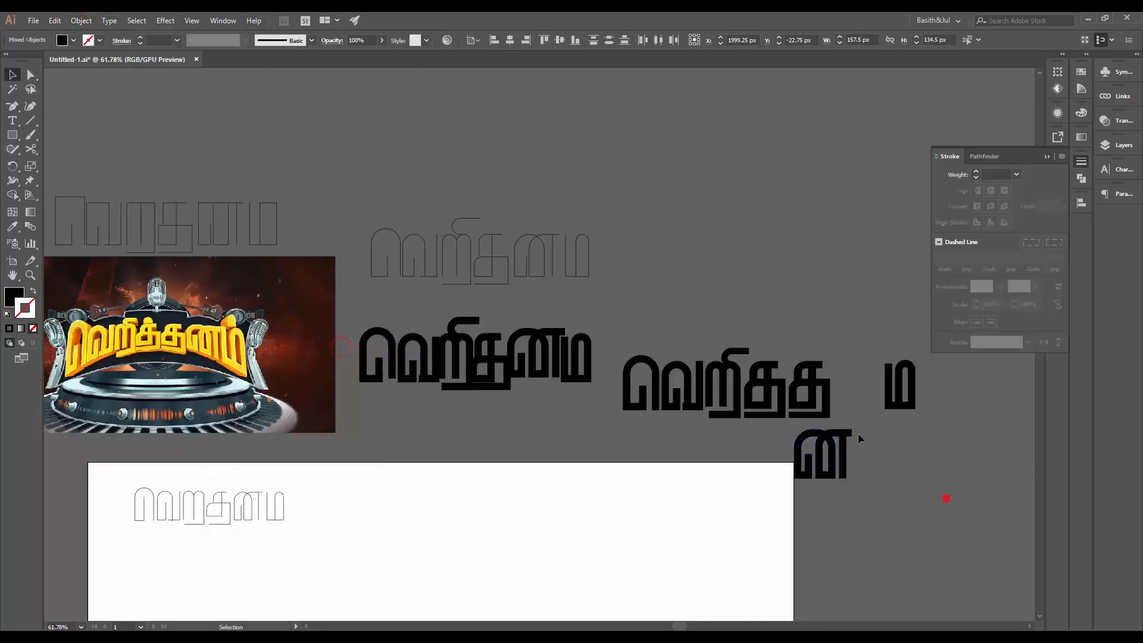
- Move the outlined rebuilt letter into the gap of the spaced lettering and nudge it left towards the fifth letter
{"action": "left_click_drag", "start_coordinate": [859, 432], "coordinate": [797, 492]}
{"action": "left_click_drag", "start_coordinate": [831, 453], "coordinate": [870, 387]}
{"action": "scroll", "coordinate": [869, 387], "scroll_direction": "up", "scroll_amount": 6}
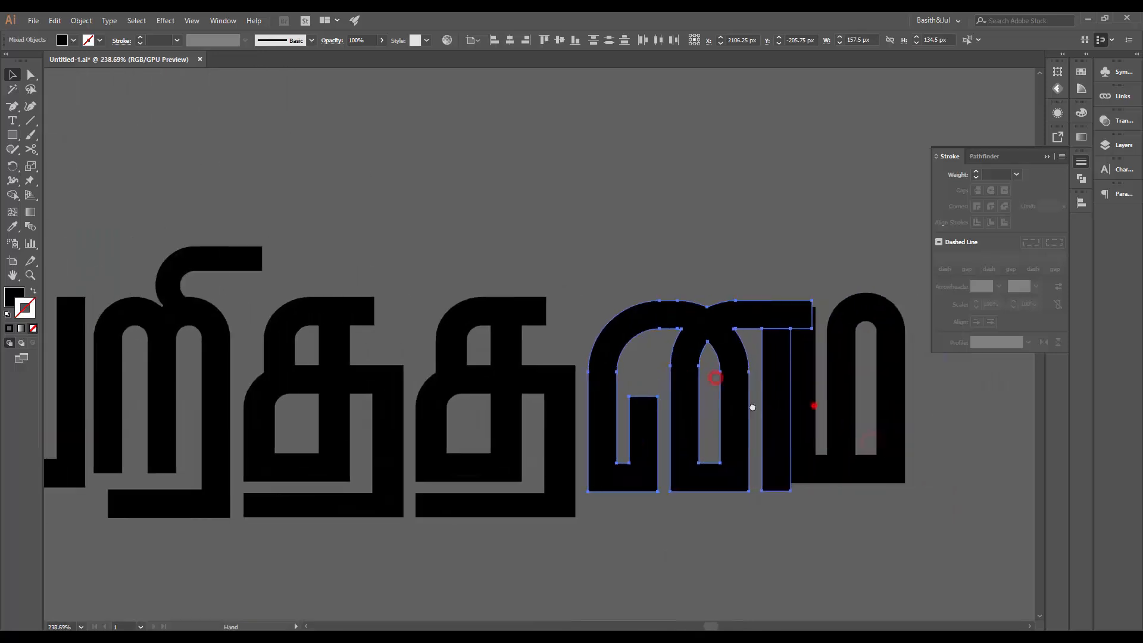
{"action": "key", "text": "Left"}
{"action": "key", "text": "Left"}
{"action": "key", "text": "Left"}
{"action": "key", "text": "Left"}
{"action": "key", "text": "Left"}
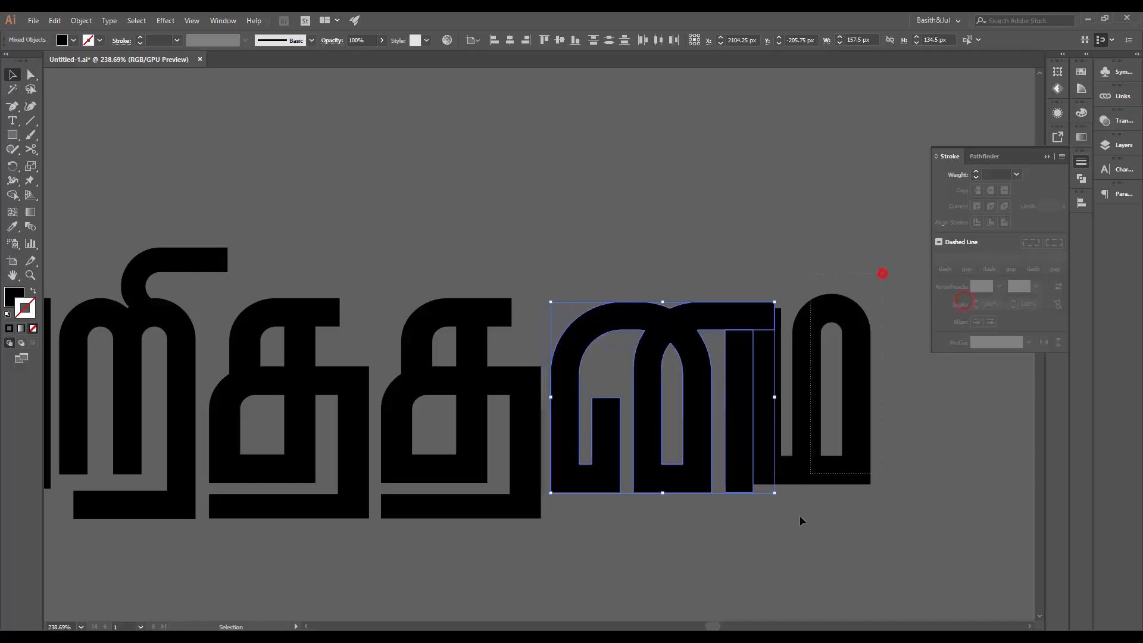
- Nudge the last letter of the spaced lettering right, clear of the sixth letter's top bar, to X 2230 px
{"action": "left_click_drag", "start_coordinate": [799, 515], "coordinate": [796, 524]}
{"action": "key", "text": "Right"}
{"action": "key", "text": "Right"}
{"action": "key", "text": "Right"}
{"action": "key", "text": "Right"}
{"action": "key", "text": "Right"}
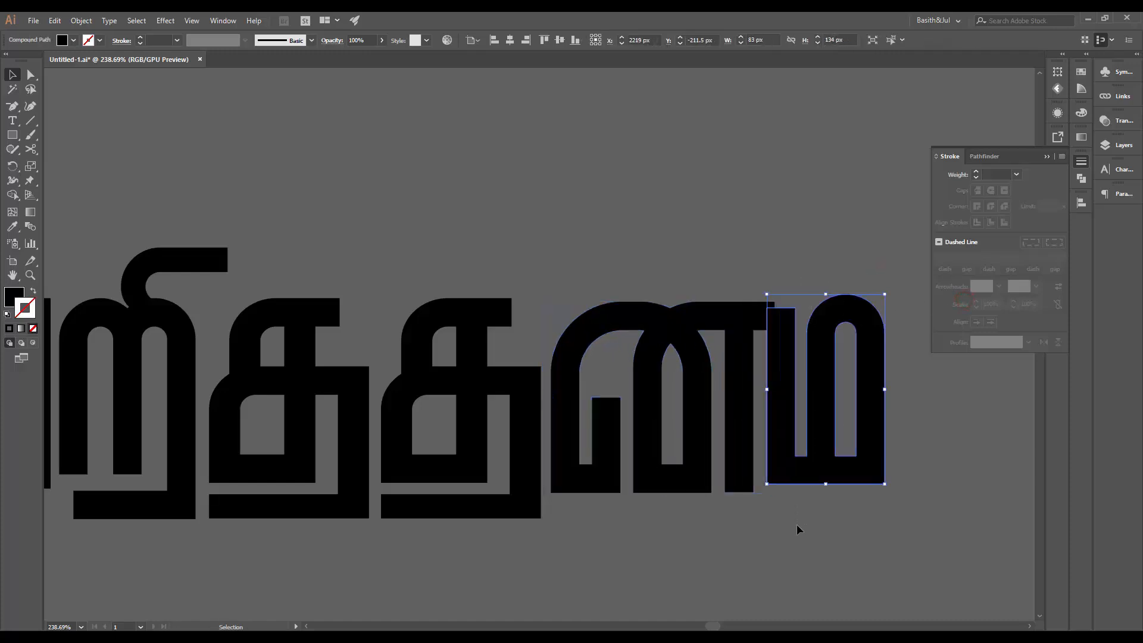
{"action": "key", "text": "Right"}
{"action": "key", "text": "Right"}
{"action": "key", "text": "Right"}
{"action": "key", "text": "Right"}
{"action": "key", "text": "Right"}
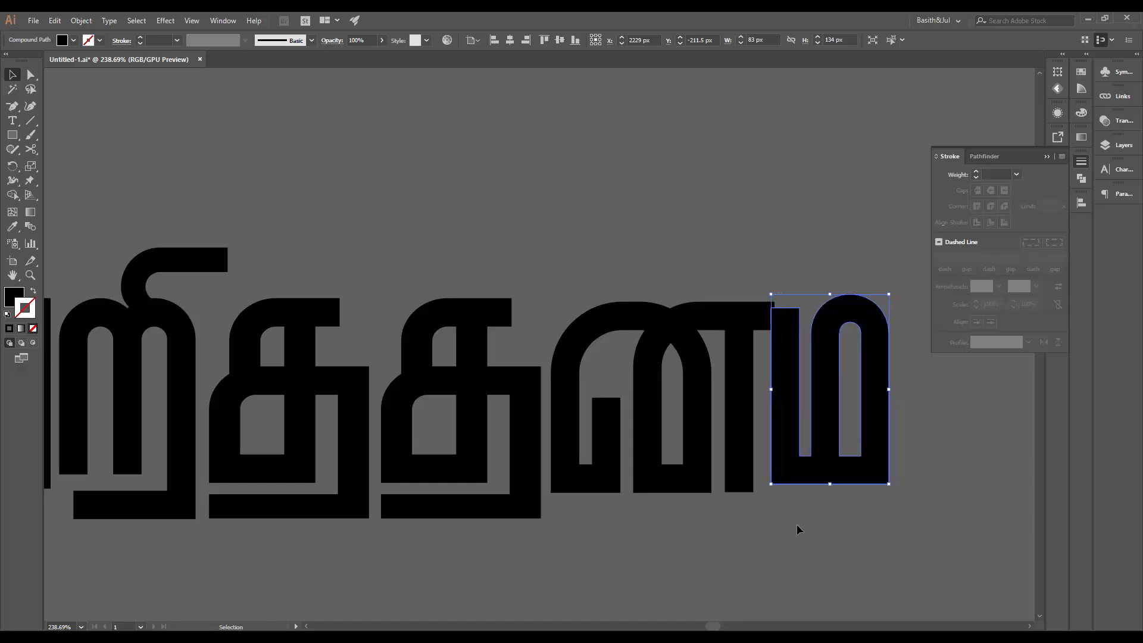
{"action": "key", "text": "Right"}
{"action": "key", "text": "Right"}
{"action": "key", "text": "Right"}
{"action": "key", "text": "Right"}
{"action": "key", "text": "Right"}
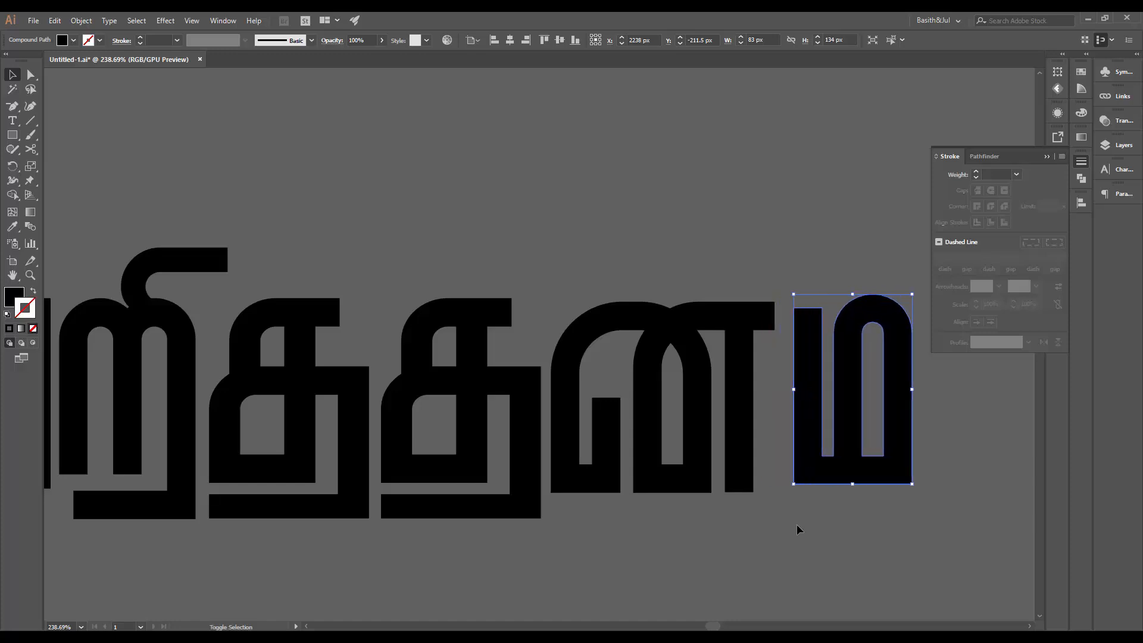
{"action": "key", "text": "Left"}
{"action": "key", "text": "Left"}
{"action": "key", "text": "Left"}
{"action": "key", "text": "Left"}
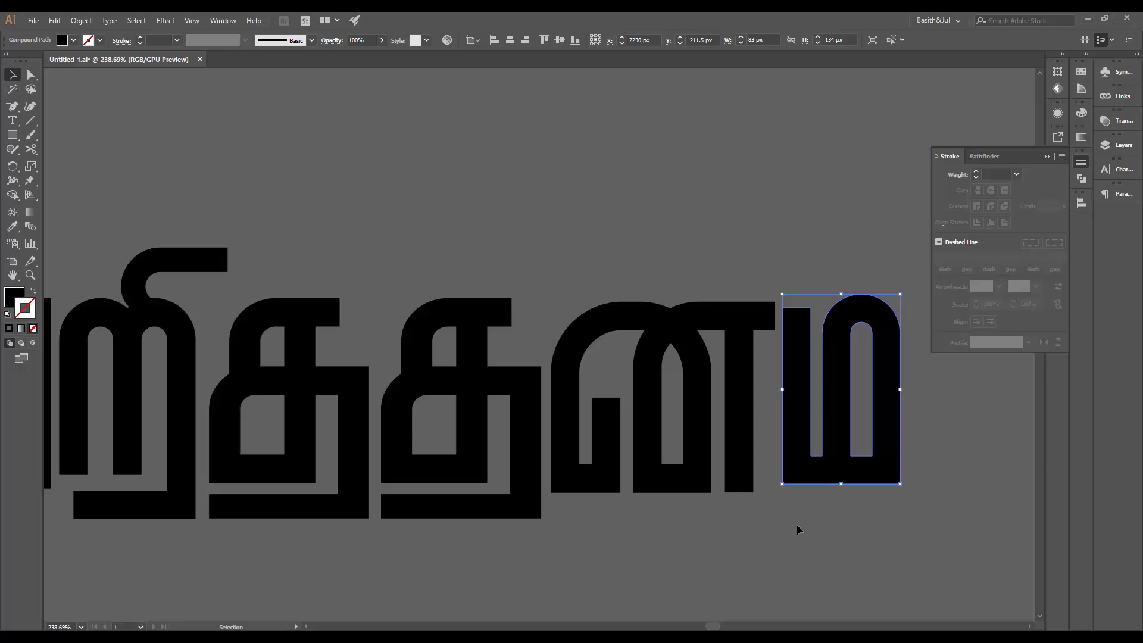
- Compare the spaced lettering with the title in the reference image, looking at the last two letters
{"action": "key", "text": "ctrl+space"}
{"action": "left_click_drag", "start_coordinate": [748, 429], "coordinate": [518, 470]}
{"action": "left_click_drag", "start_coordinate": [504, 426], "coordinate": [755, 484]}
{"action": "left_click_drag", "start_coordinate": [547, 447], "coordinate": [289, 471]}
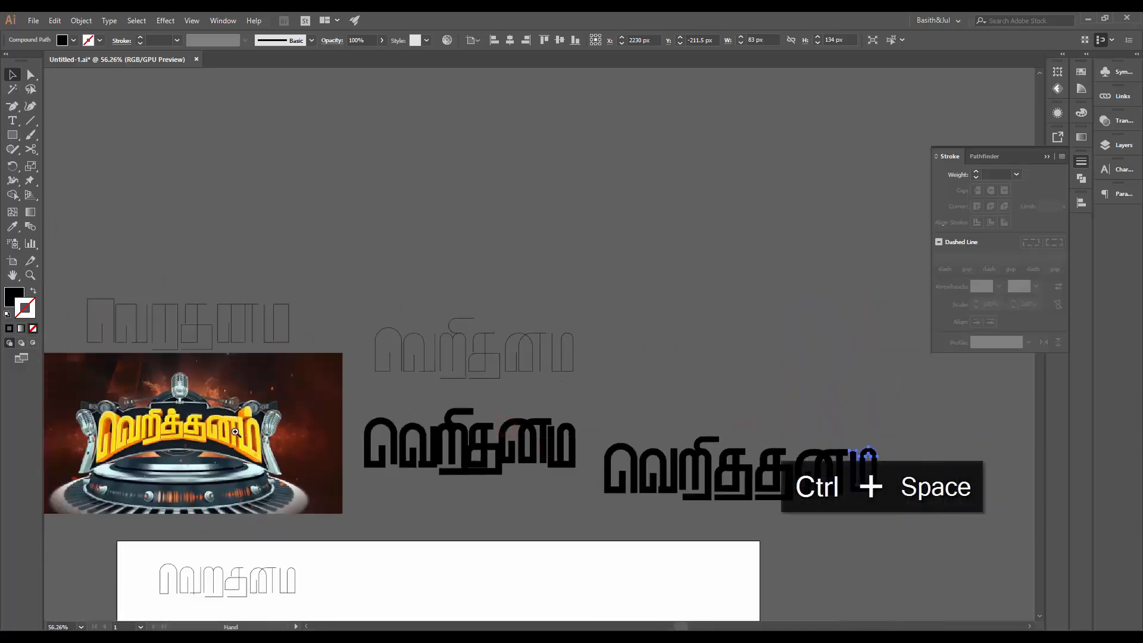
{"action": "left_click_drag", "start_coordinate": [235, 432], "coordinate": [428, 393]}
{"action": "left_click_drag", "start_coordinate": [524, 527], "coordinate": [82, 441]}
{"action": "left_click_drag", "start_coordinate": [833, 488], "coordinate": [896, 485]}
{"action": "left_click_drag", "start_coordinate": [855, 480], "coordinate": [350, 480]}
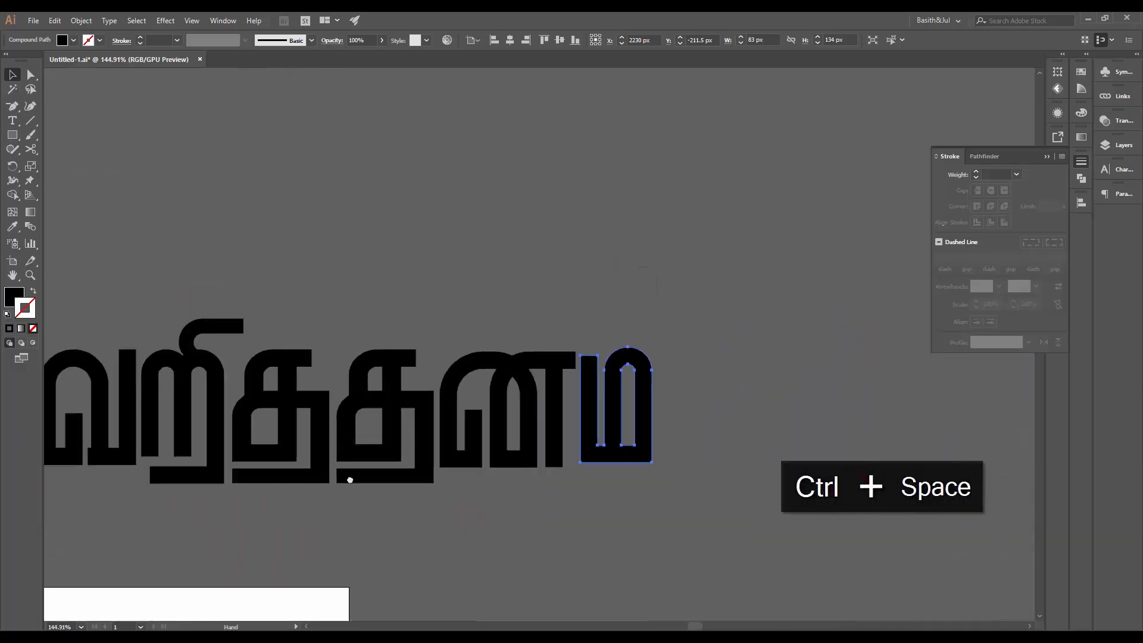
- Shorten the overhanging end of the sixth letter's top bar so the main letter shape is 149.5 px wide
{"action": "left_click_drag", "start_coordinate": [493, 424], "coordinate": [625, 396]}
{"action": "key", "text": "a"}
{"action": "left_click_drag", "start_coordinate": [638, 326], "coordinate": [640, 328]}
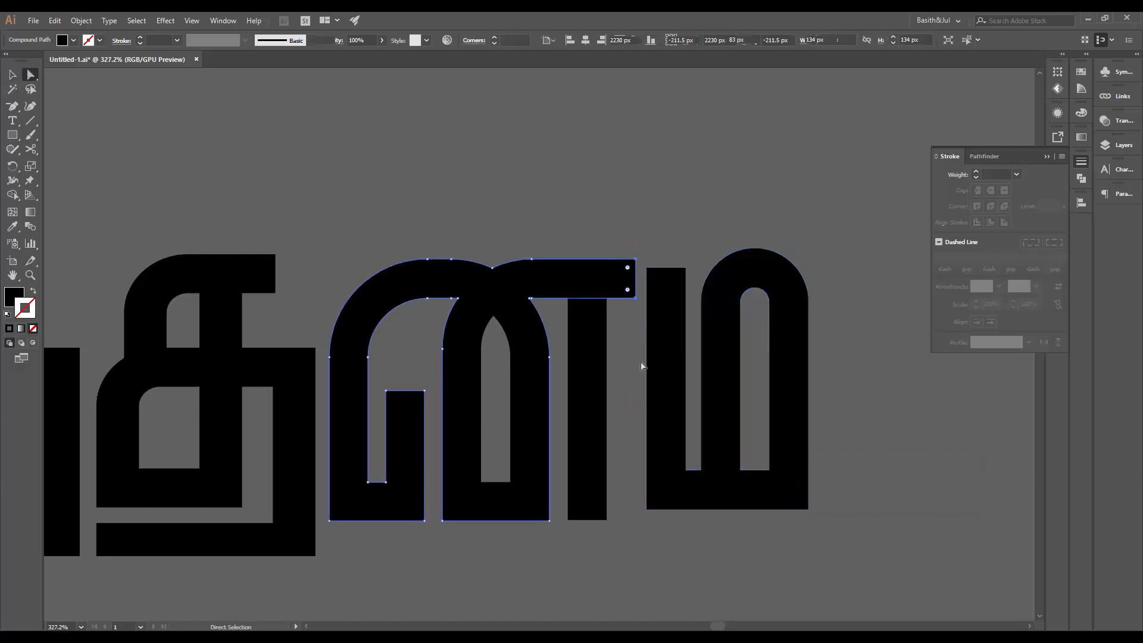
{"action": "key", "text": "shift+Left"}
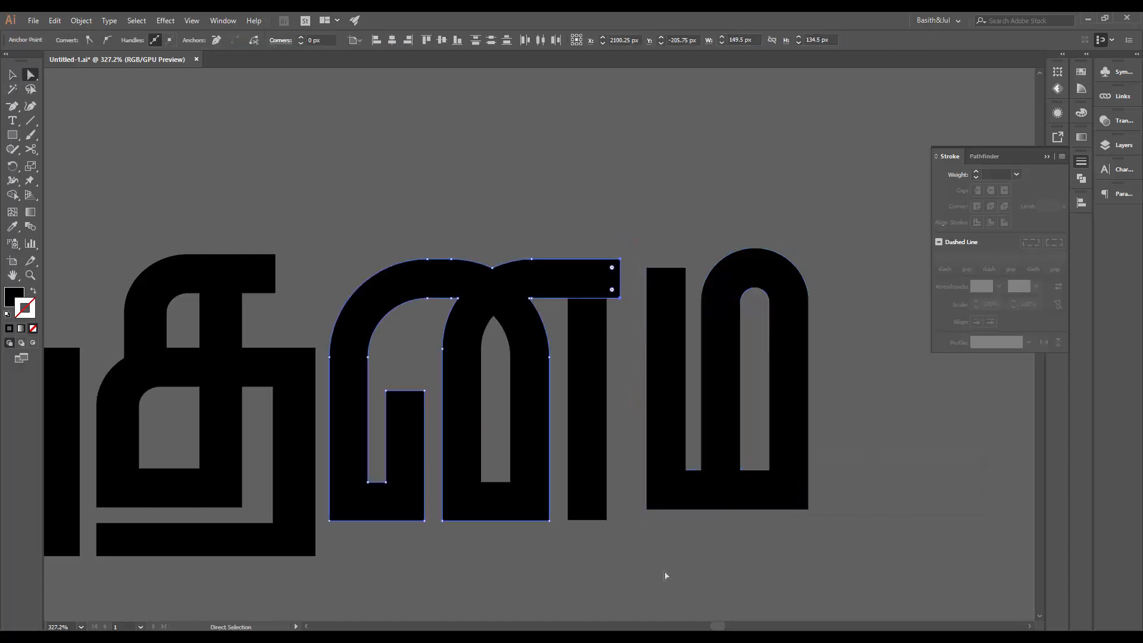
- Move the last letter closer to the shortened sixth letter, to X 2221 px
{"action": "key", "text": "v"}
{"action": "left_click", "coordinate": [681, 440]}
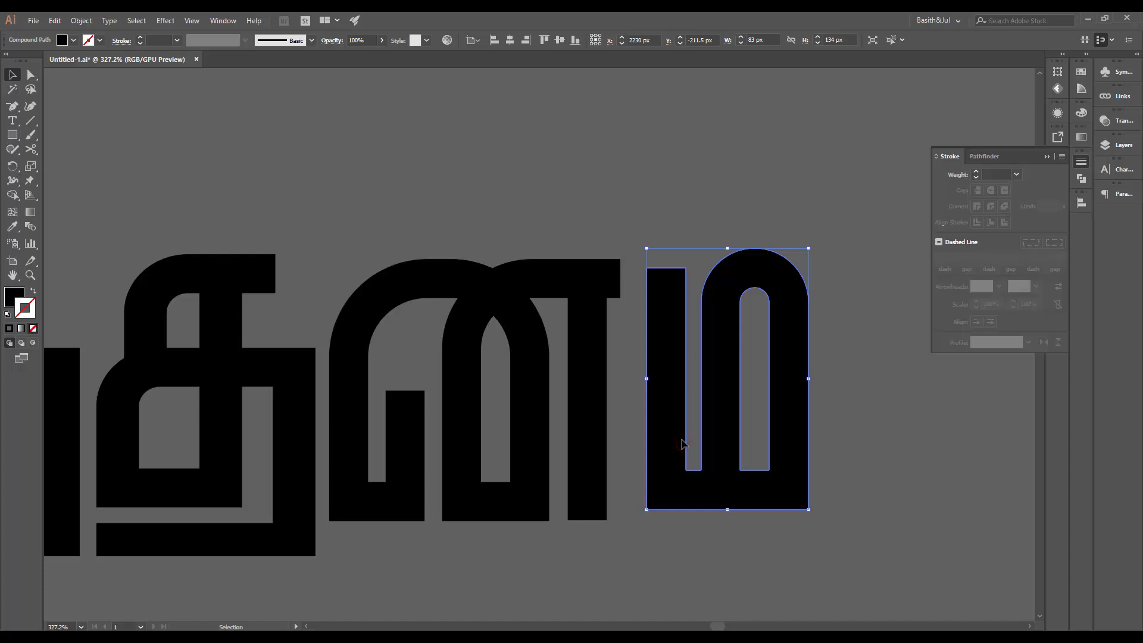
{"action": "key", "text": "shift+Left"}
- Lower the last letter's bottom anchor points towards the sixth letter's baseline, making the letter 138 px high
{"action": "key", "text": "a"}
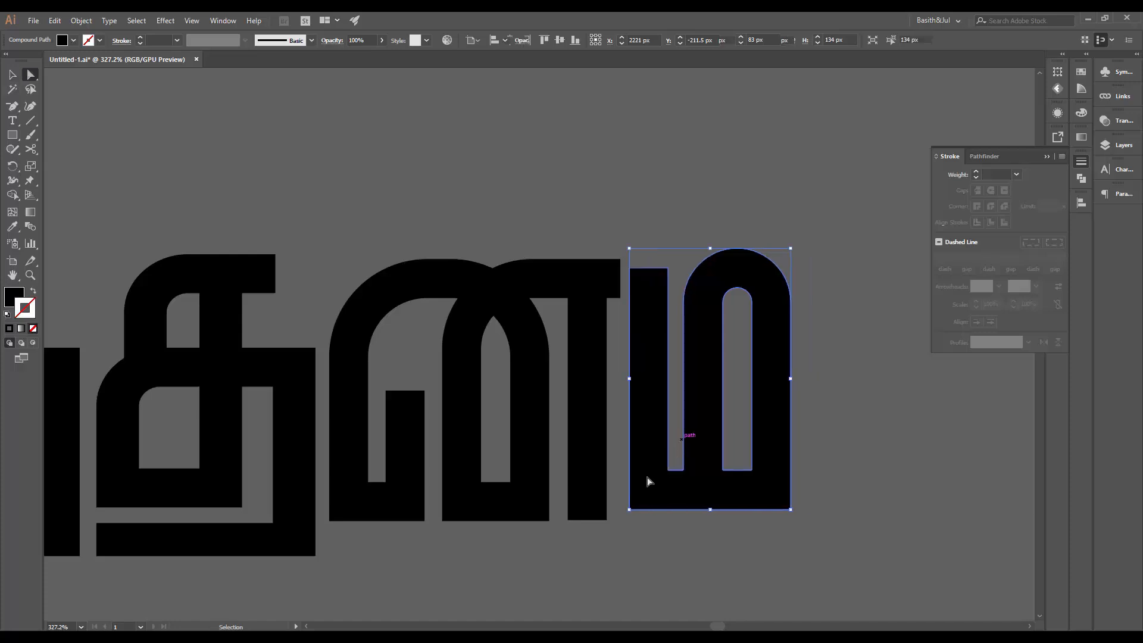
{"action": "left_click_drag", "start_coordinate": [794, 457], "coordinate": [796, 457]}
{"action": "key", "text": "shift+Down"}
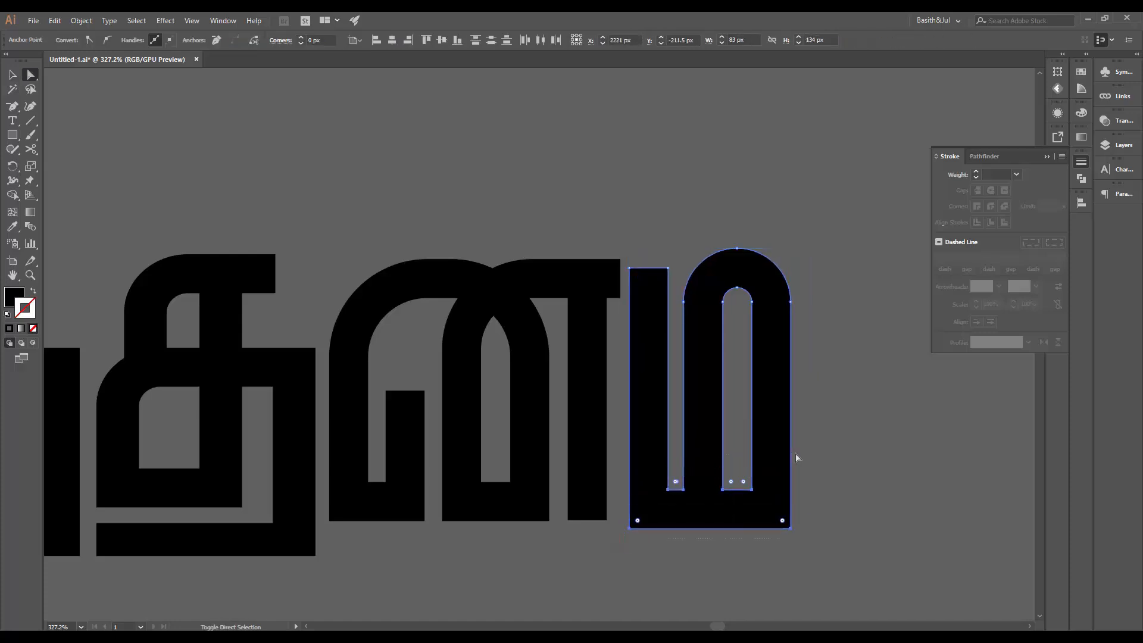
{"action": "key", "text": "Up"}
{"action": "key", "text": "Up"}
{"action": "key", "text": "Up"}
{"action": "key", "text": "Up"}
{"action": "key", "text": "Up"}
{"action": "key", "text": "Up"}
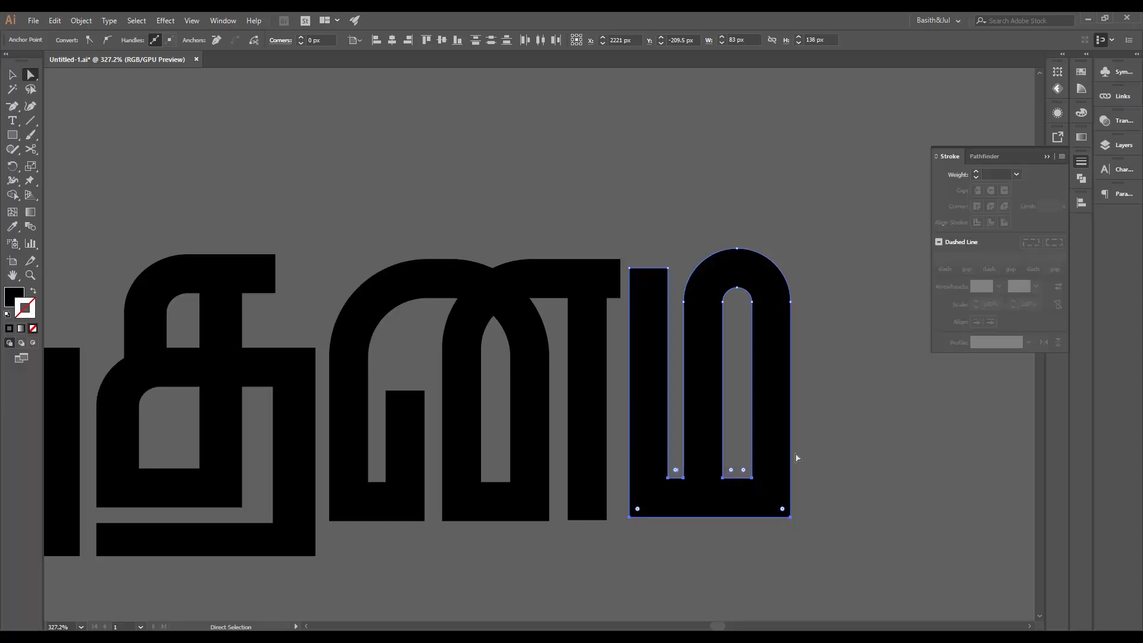
{"action": "key", "text": "v"}
{"action": "left_click", "coordinate": [847, 434]}
- Lower the last letter's inner and outer arch anchor points until the arch is level with the top of its stem
{"action": "key", "text": "ctrl+space"}
{"action": "left_click_drag", "start_coordinate": [782, 331], "coordinate": [566, 416]}
{"action": "left_click_drag", "start_coordinate": [678, 415], "coordinate": [864, 503]}
{"action": "left_click_drag", "start_coordinate": [936, 505], "coordinate": [1028, 485]}
{"action": "left_click_drag", "start_coordinate": [985, 453], "coordinate": [632, 430]}
{"action": "left_click_drag", "start_coordinate": [657, 385], "coordinate": [689, 377]}
{"action": "key", "text": "a"}
{"action": "left_click_drag", "start_coordinate": [647, 296], "coordinate": [546, 384]}
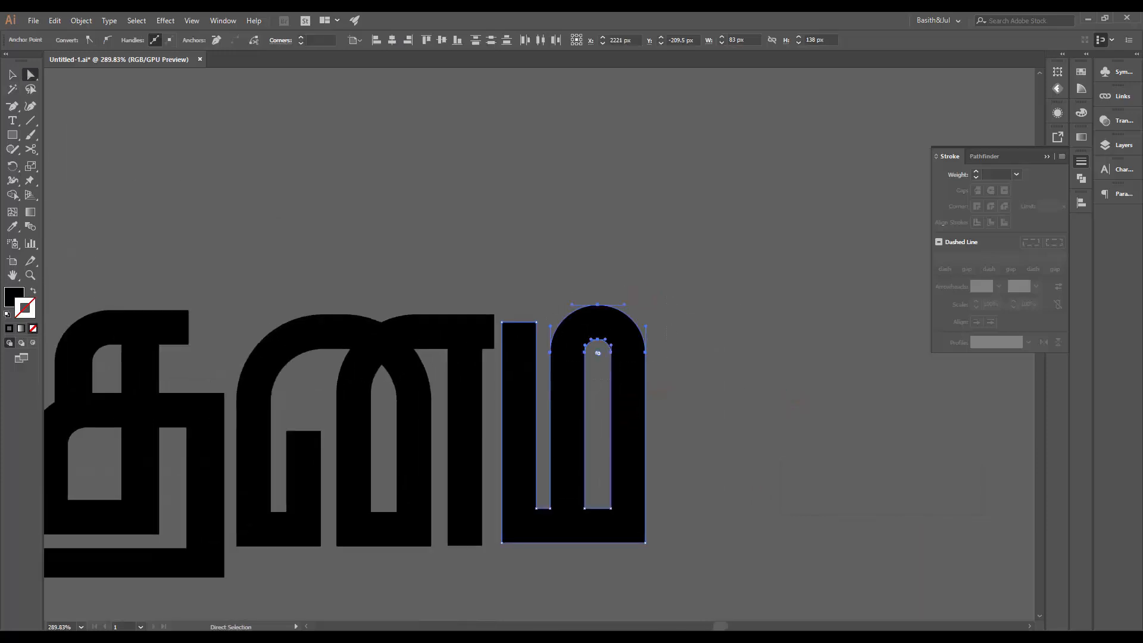
{"action": "left_click_drag", "start_coordinate": [597, 353], "coordinate": [598, 370]}
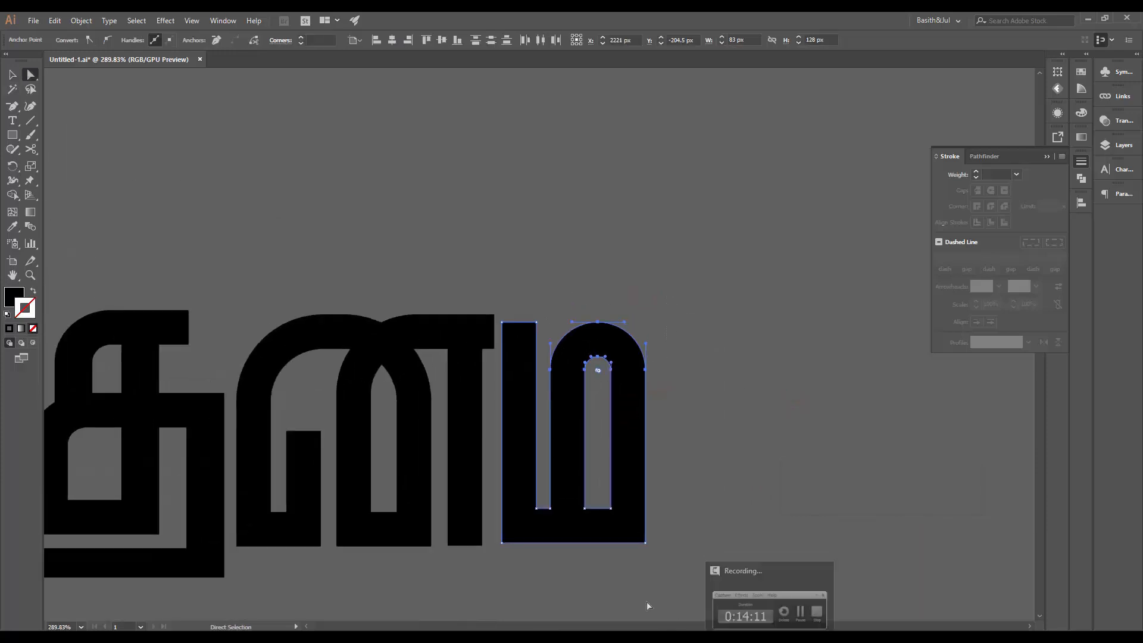
- Raise the tops of the last letter's arch and stem together to the sixth letter's top edge, making it 132 px high
{"action": "key", "text": "Up"}
{"action": "key", "text": "Up"}
{"action": "key", "text": "Up"}
{"action": "key", "text": "Up"}
{"action": "key", "text": "v"}
{"action": "left_click", "coordinate": [695, 400]}
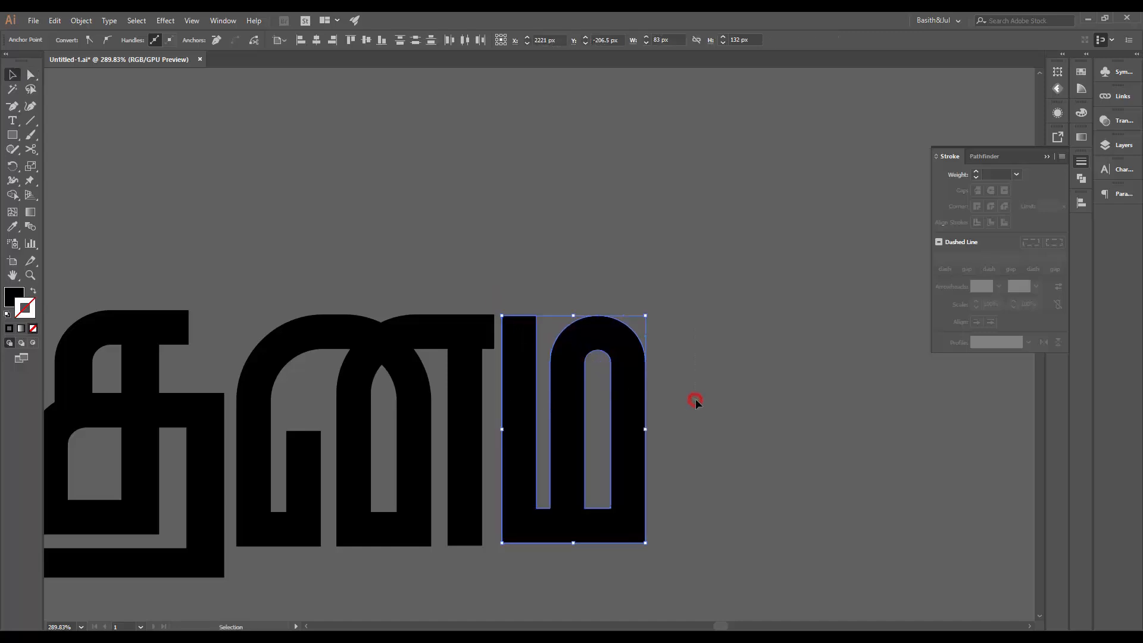
- Examine the shape of the last letter in the reference title image up close
{"action": "key", "text": "ctrl+space"}
{"action": "left_click_drag", "start_coordinate": [720, 389], "coordinate": [436, 450]}
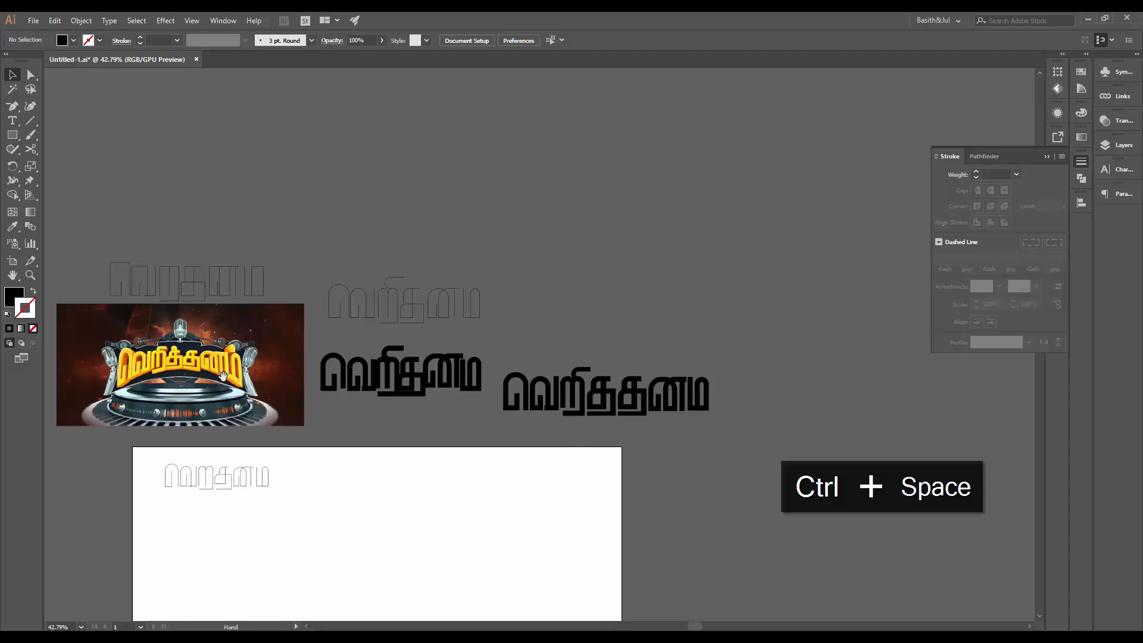
{"action": "left_click_drag", "start_coordinate": [171, 345], "coordinate": [193, 343]}
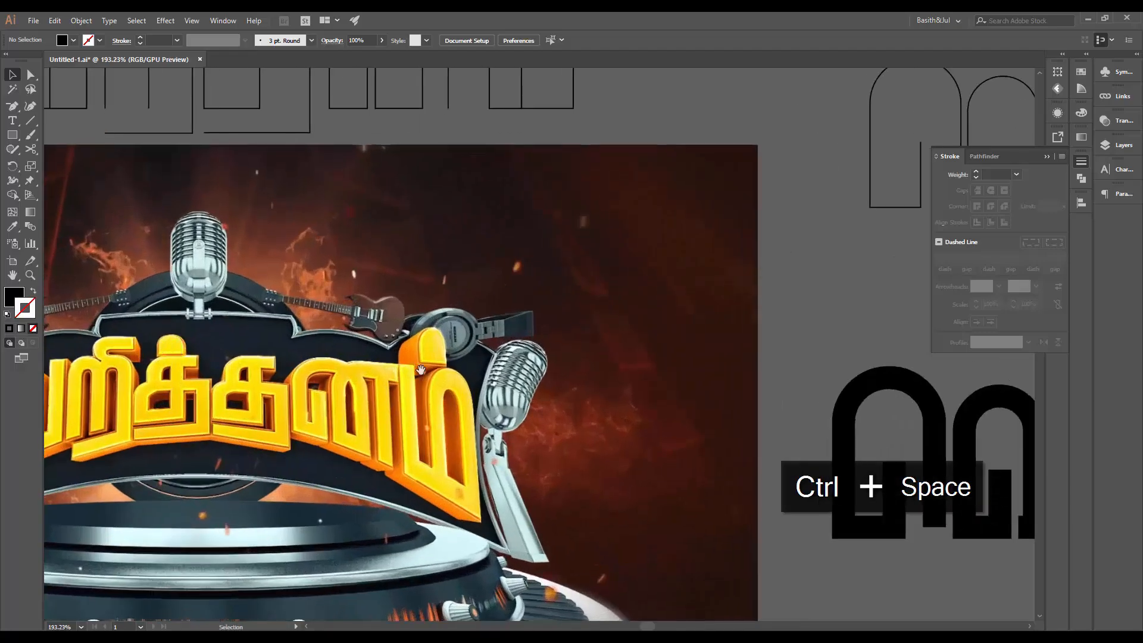
- Draw a circle about 103 px wide on the dark area beside the title artwork and delete its lowest anchor point
{"action": "left_click_drag", "start_coordinate": [420, 370], "coordinate": [206, 384]}
{"action": "left_click_drag", "start_coordinate": [309, 374], "coordinate": [513, 363]}
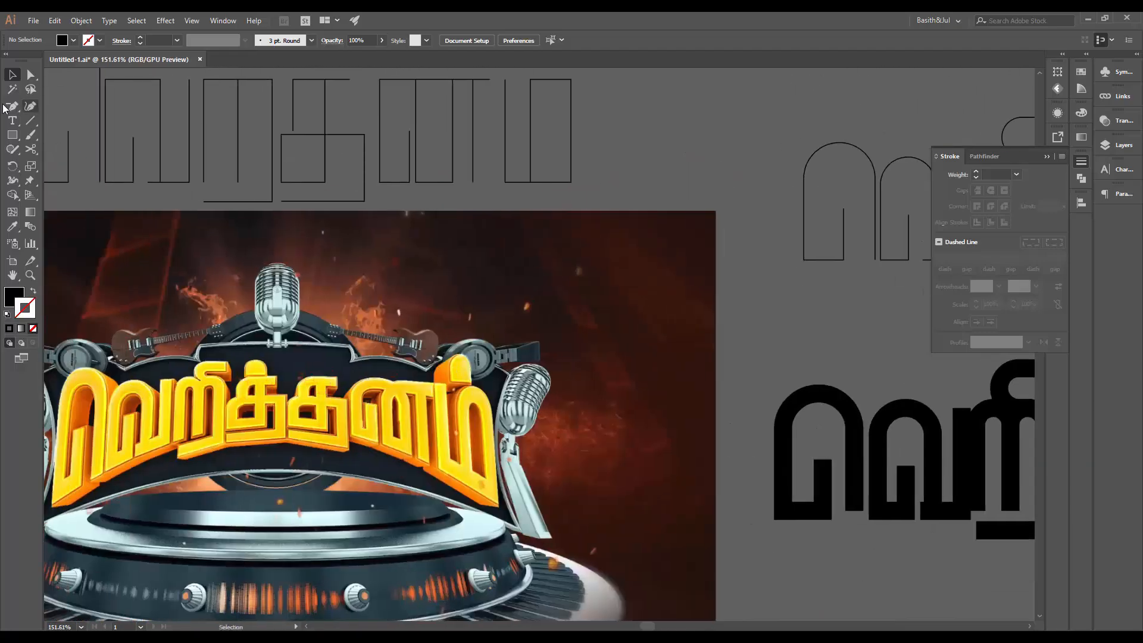
{"action": "left_click_drag", "start_coordinate": [14, 136], "coordinate": [71, 161]}
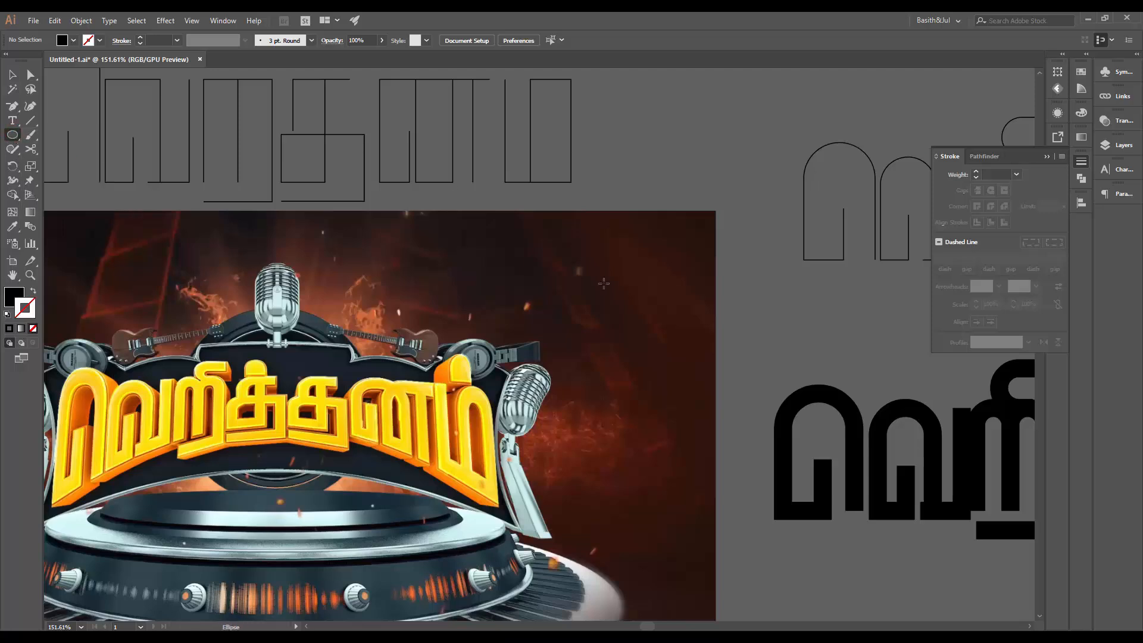
{"action": "left_click_drag", "start_coordinate": [609, 296], "coordinate": [702, 388]}
{"action": "key", "text": "a"}
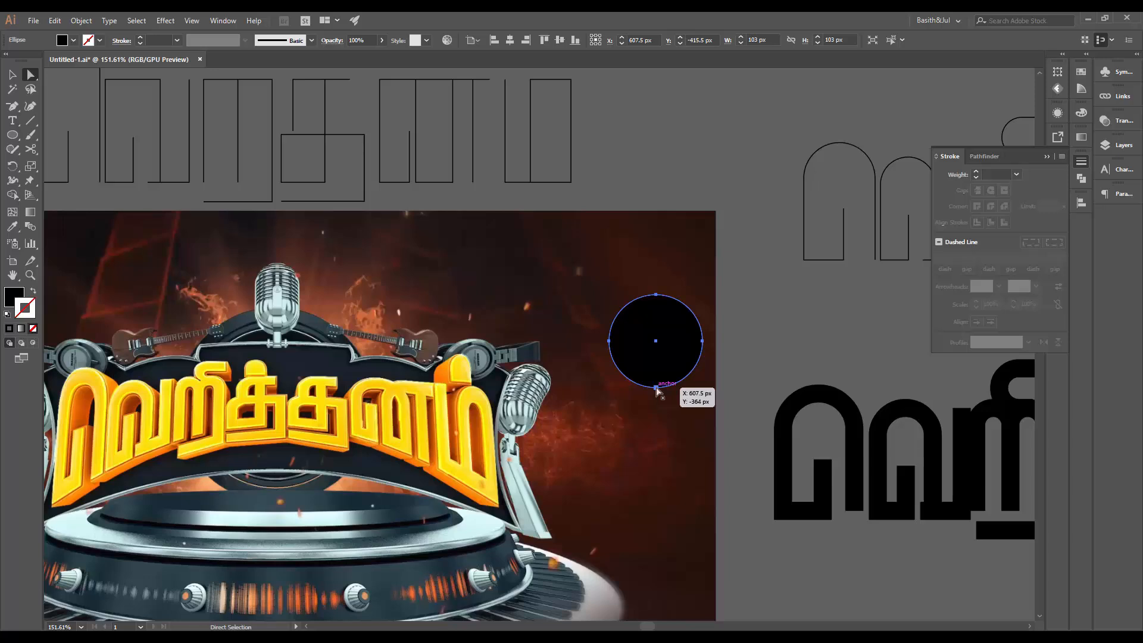
{"action": "key", "text": "minus"}
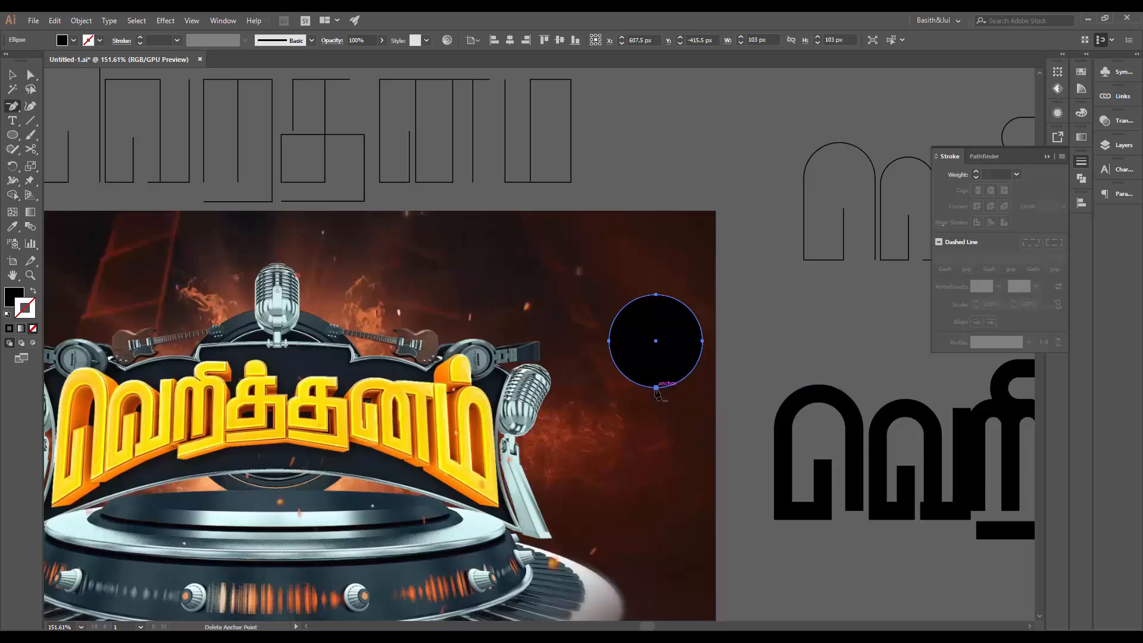
{"action": "left_click", "coordinate": [655, 388]}
{"action": "key", "text": "ctrl+z"}
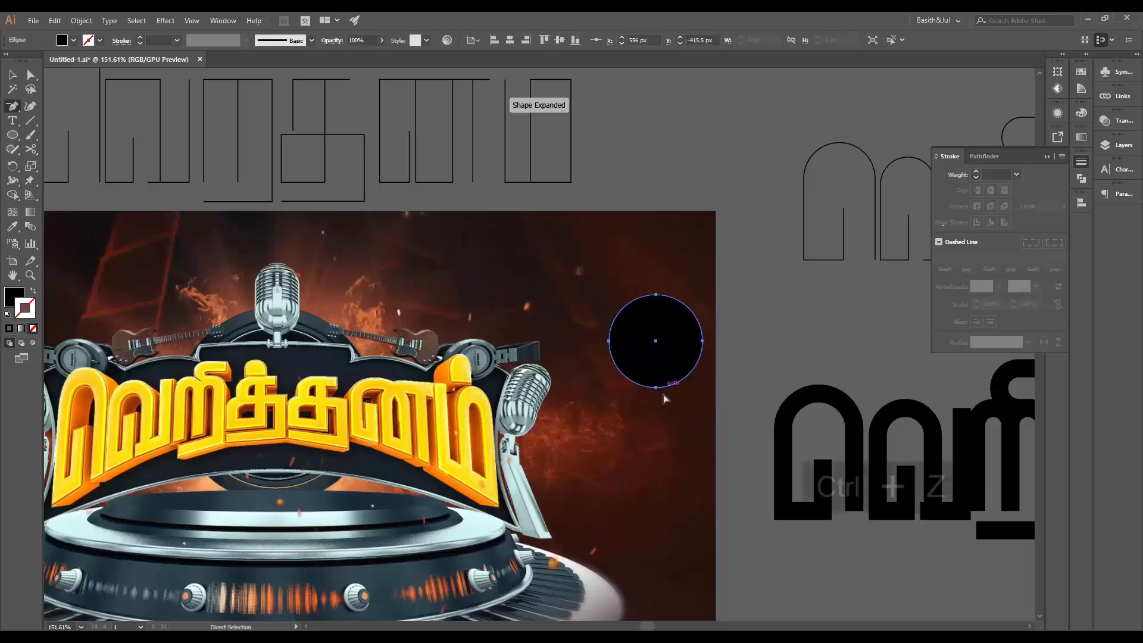
{"action": "key", "text": "Delete"}
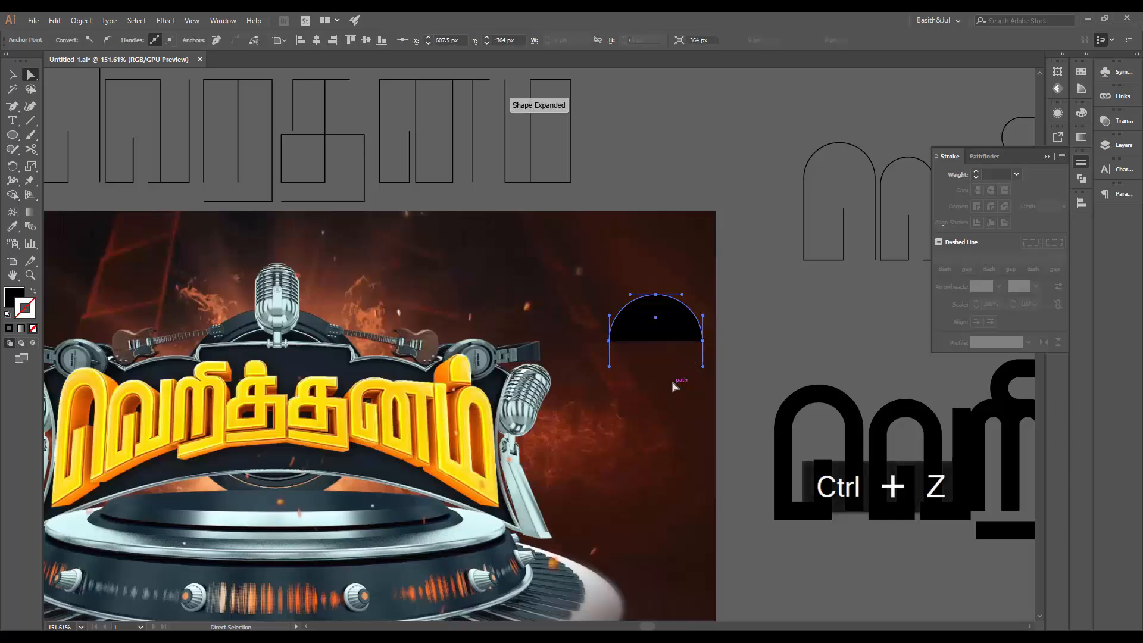
- Close the half circle's open base with a straight Pen tool segment
{"action": "key", "text": "p"}
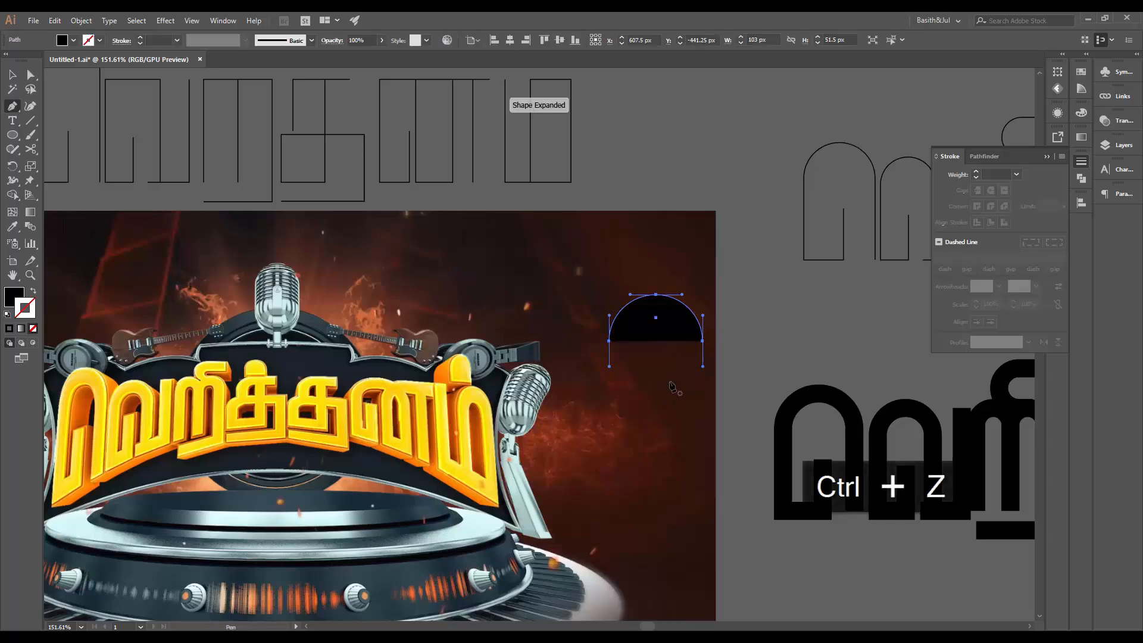
{"action": "left_click", "coordinate": [609, 341]}
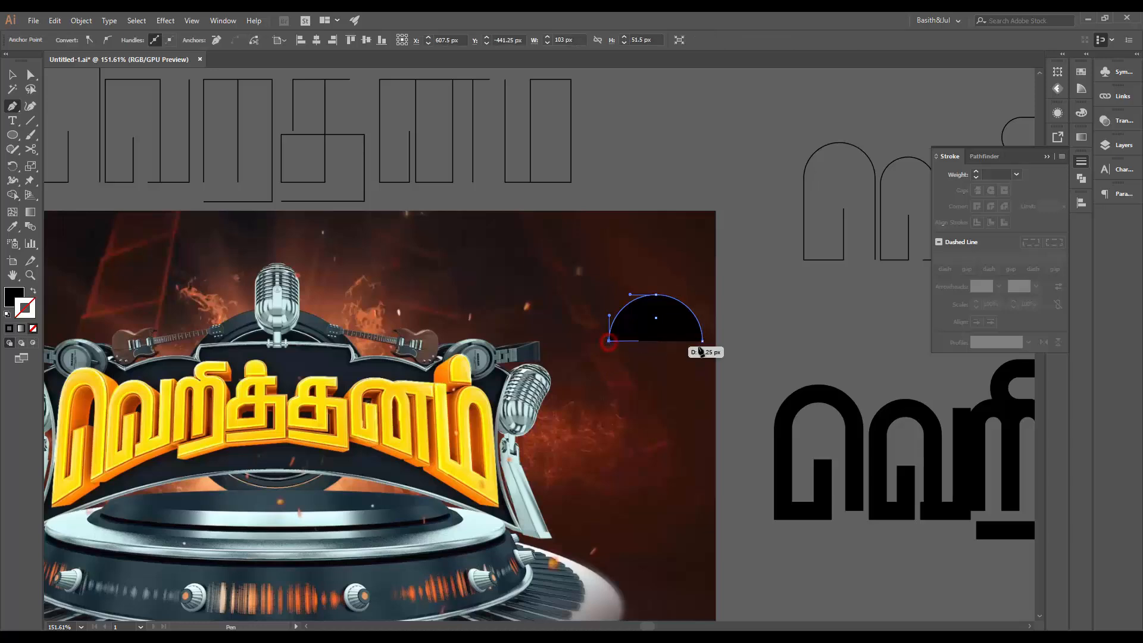
{"action": "left_click", "coordinate": [703, 341]}
{"action": "key", "text": "v"}
{"action": "left_click", "coordinate": [748, 393]}
- Try stretching the closed half circle to about 80.5 px high, and delete the shape
{"action": "left_click", "coordinate": [680, 340]}
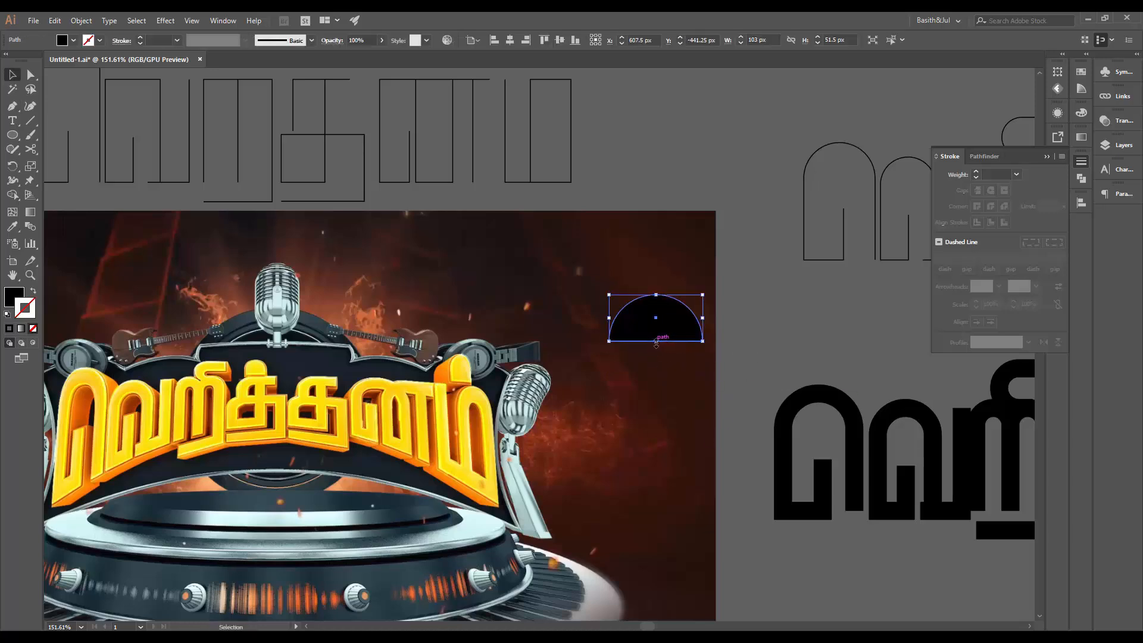
{"action": "left_click_drag", "start_coordinate": [656, 341], "coordinate": [660, 356]}
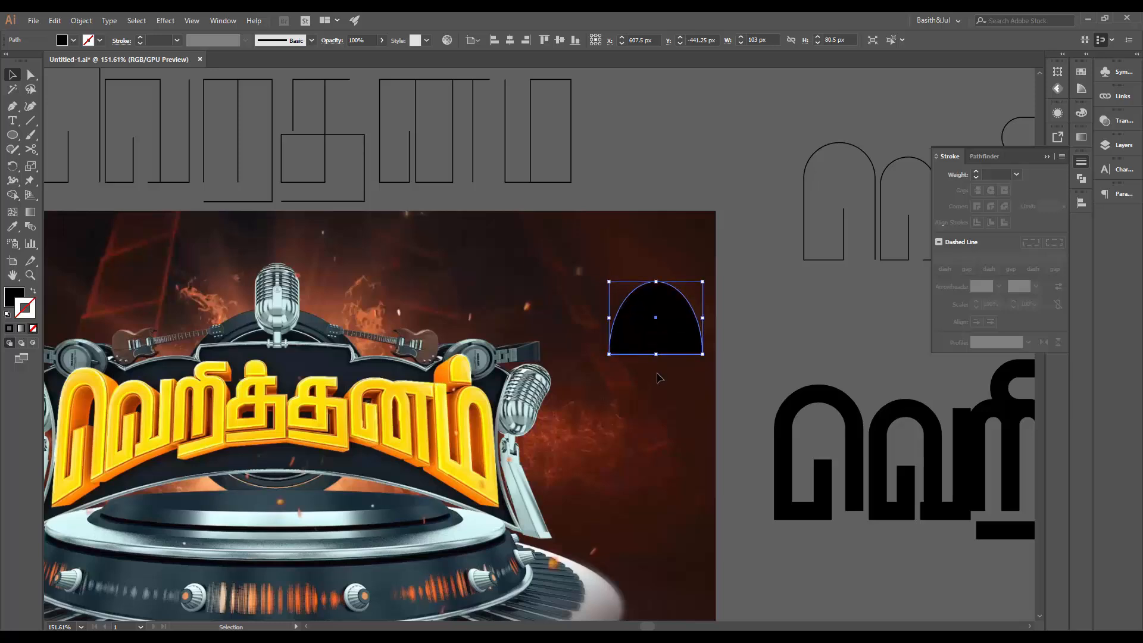
{"action": "key", "text": "Delete"}
- Draw a black rectangle about 93 px wide and 155 px high on the dark area beside the title artwork
{"action": "scroll", "coordinate": [671, 343], "scroll_direction": "down", "scroll_amount": 4}
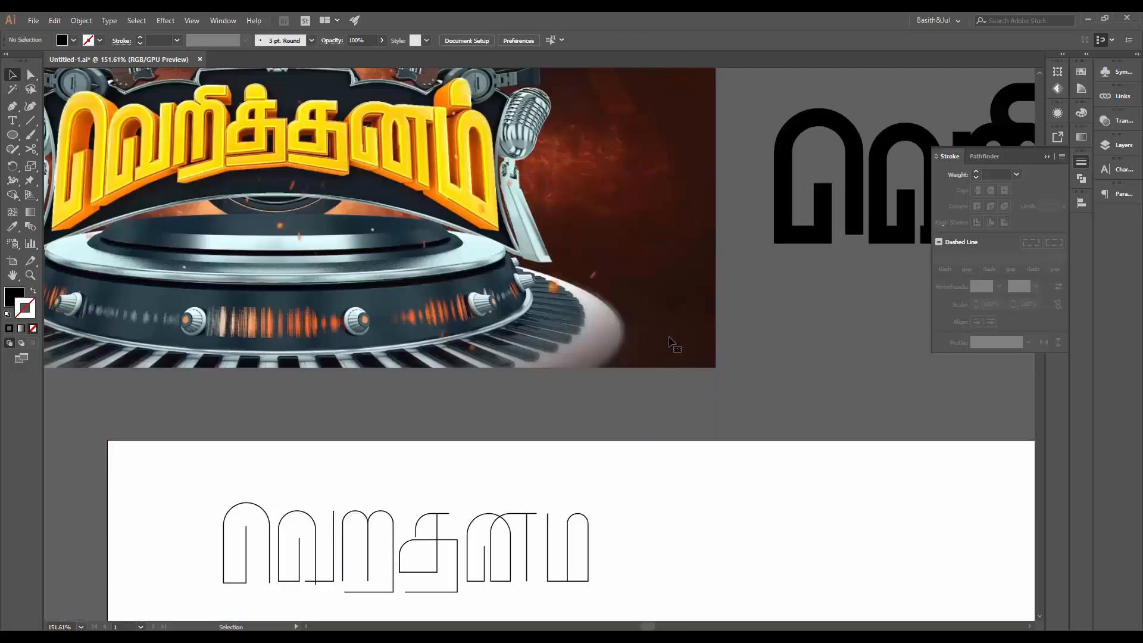
{"action": "left_click_drag", "start_coordinate": [604, 122], "coordinate": [675, 373]}
{"action": "key", "text": "ctrl+z"}
{"action": "key", "text": "ctrl+z"}
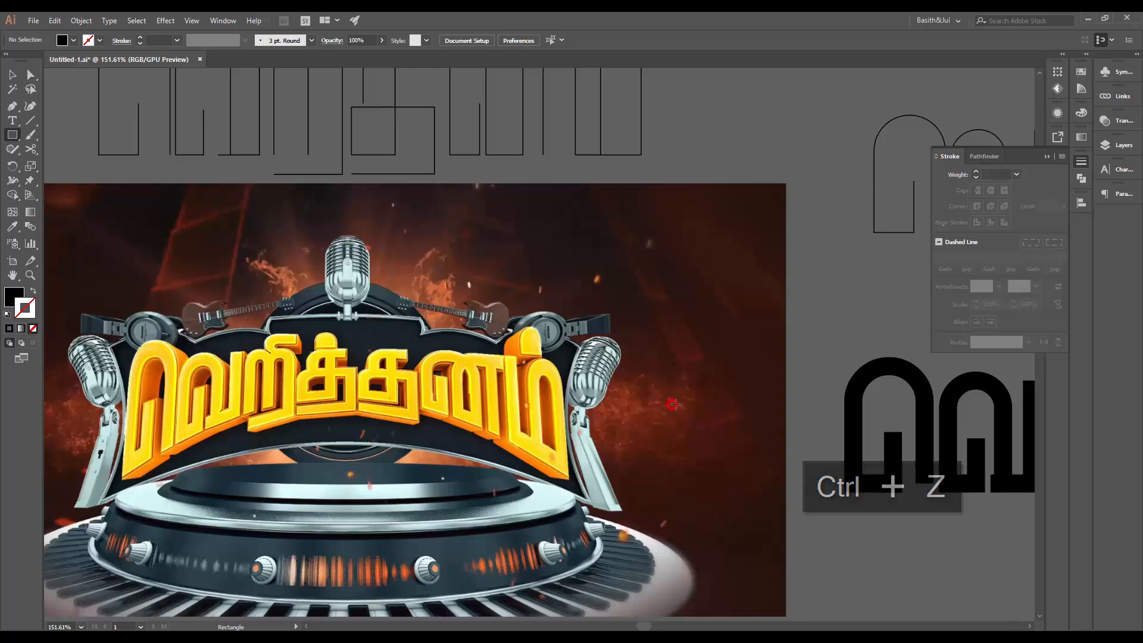
{"action": "left_click_drag", "start_coordinate": [672, 404], "coordinate": [756, 263]}
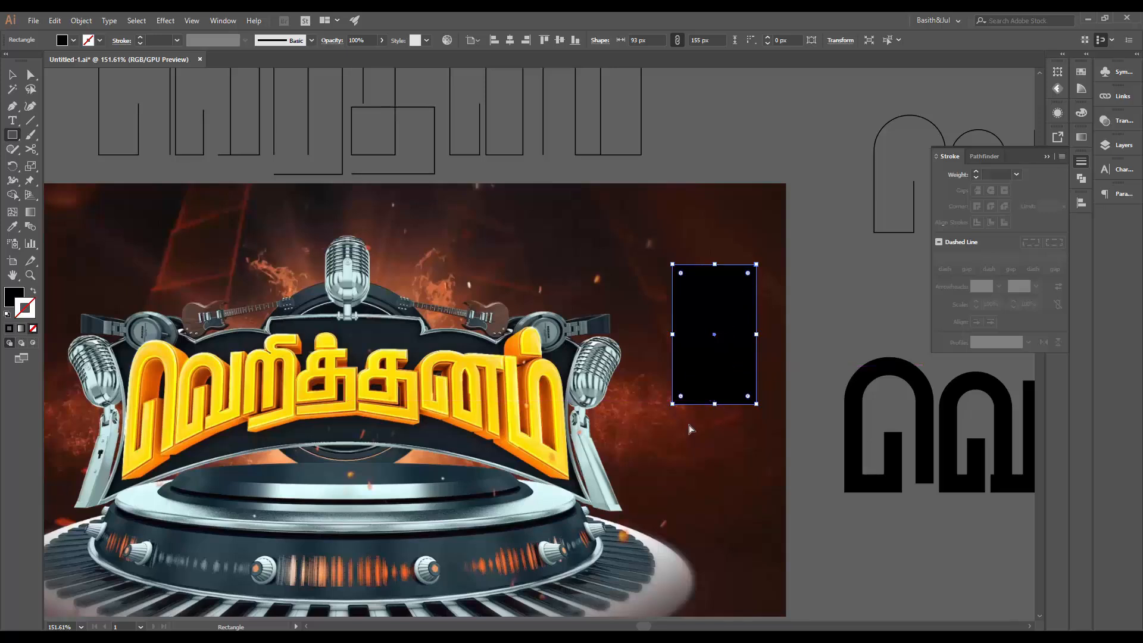
{"action": "key", "text": "a"}
{"action": "left_click", "coordinate": [726, 433]}
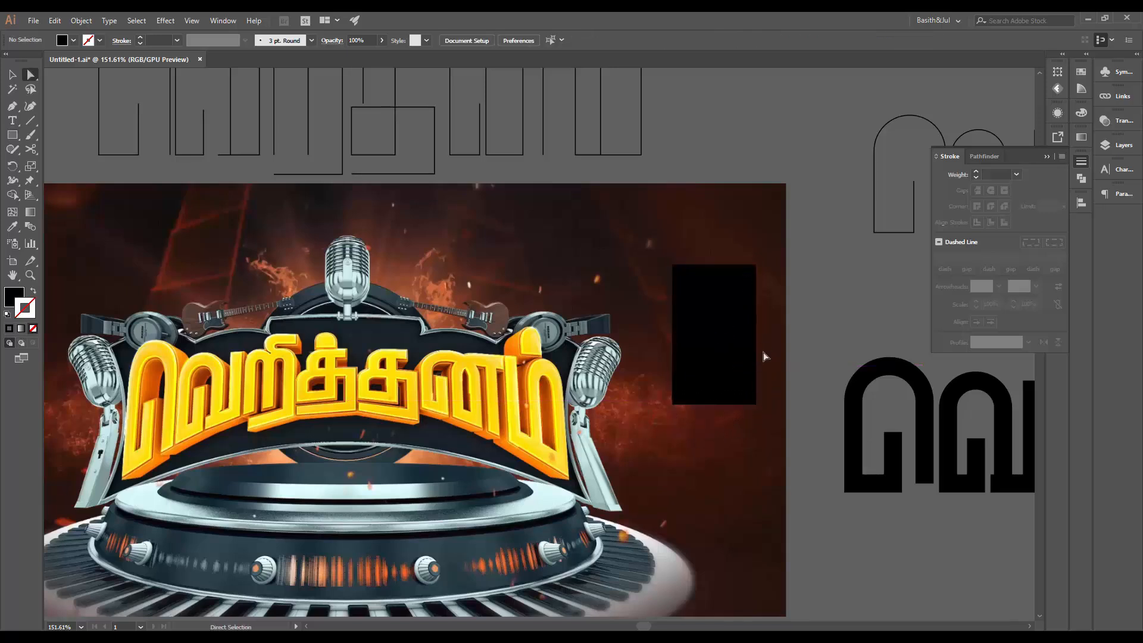
- Shorten the rectangle to about 98 px high and place a duplicate of it below
{"action": "left_click_drag", "start_coordinate": [772, 374], "coordinate": [657, 422]}
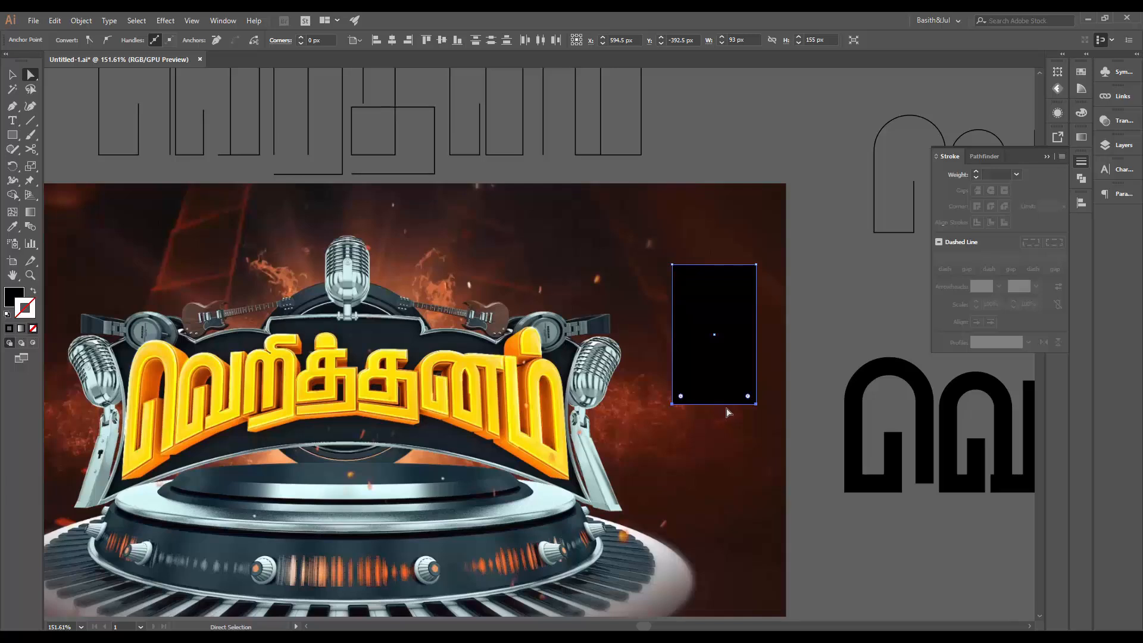
{"action": "key", "text": "e"}
{"action": "left_click_drag", "start_coordinate": [715, 404], "coordinate": [719, 351]}
{"action": "key", "text": "v"}
{"action": "left_click_drag", "start_coordinate": [732, 304], "coordinate": [747, 468]}
- Round the two top corners of the upper rectangle as far as they go to form an arch
{"action": "left_click", "coordinate": [722, 306]}
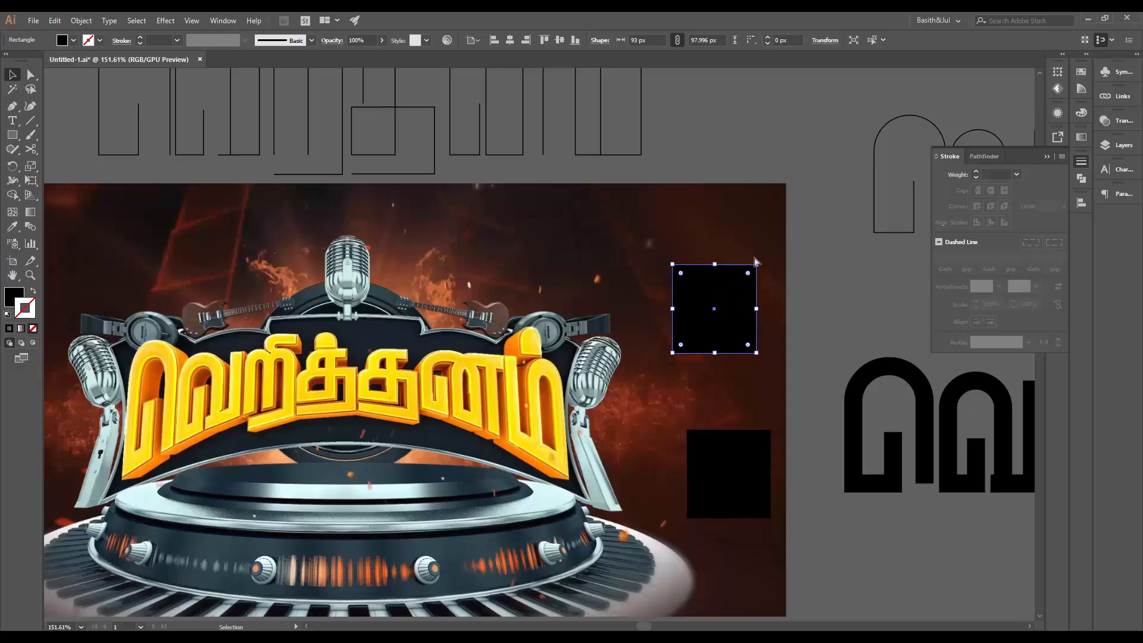
{"action": "key", "text": "a"}
{"action": "left_click_drag", "start_coordinate": [766, 249], "coordinate": [658, 282]}
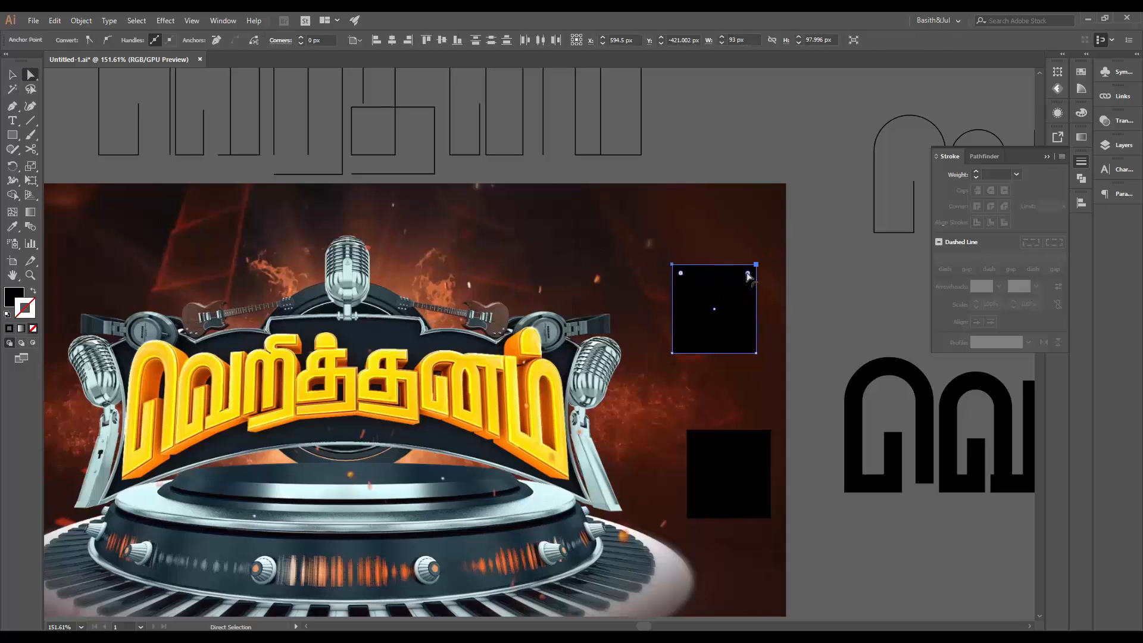
{"action": "left_click_drag", "start_coordinate": [748, 273], "coordinate": [732, 317]}
- Narrow the lower rectangle symmetrically about its center to about 61 px wide
{"action": "key", "text": "v"}
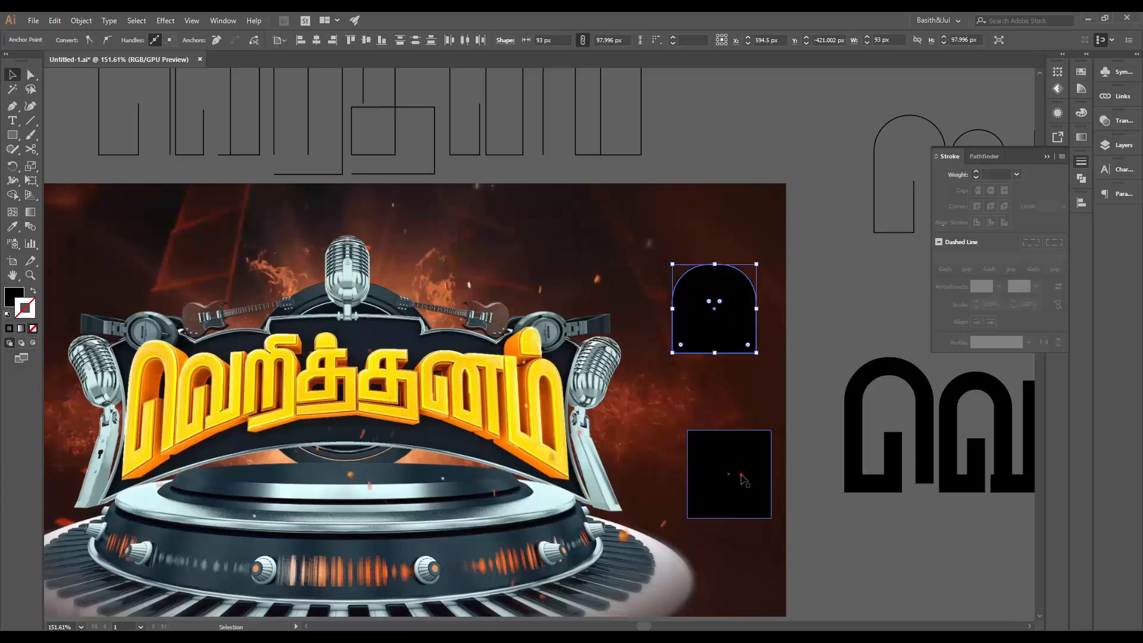
{"action": "left_click", "coordinate": [743, 480]}
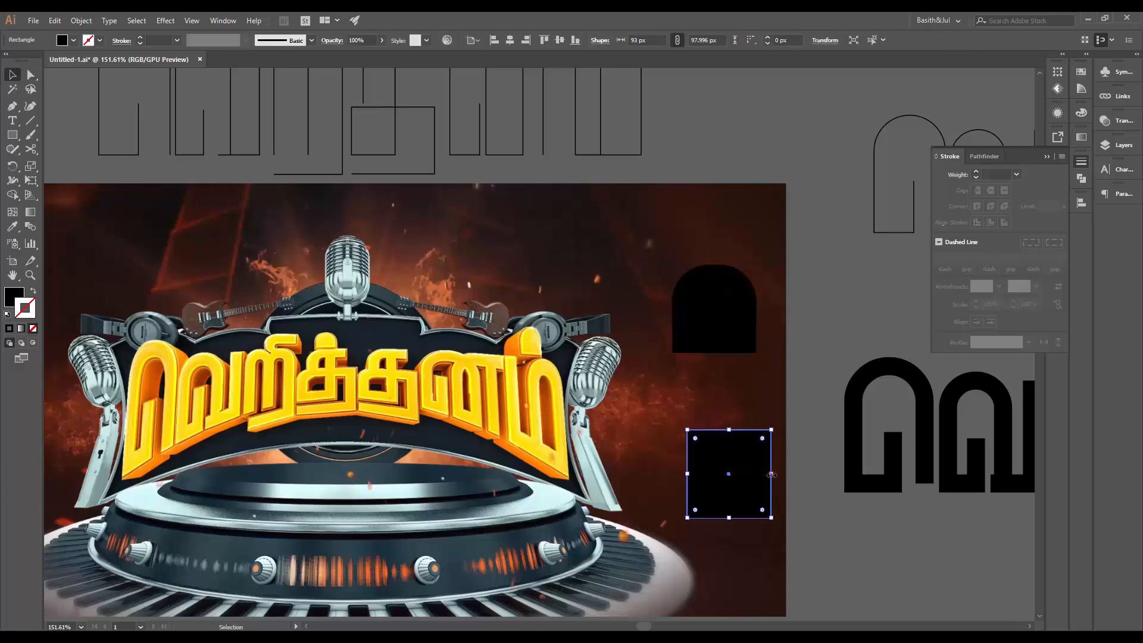
{"action": "left_click_drag", "start_coordinate": [771, 474], "coordinate": [757, 474]}
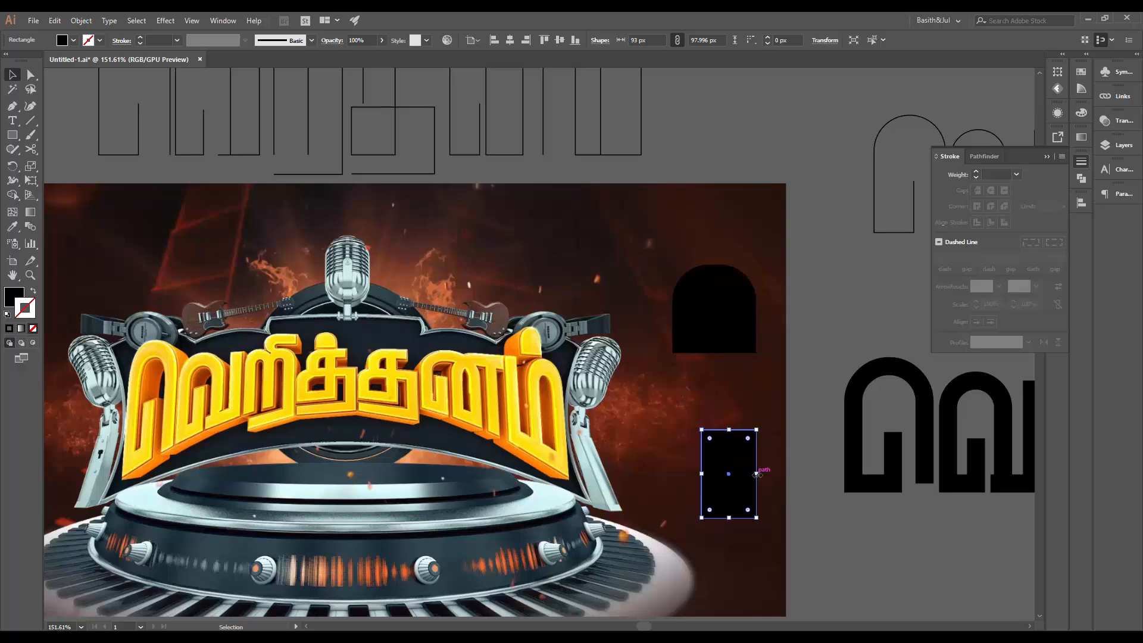
- Try rounding all the corners of the lower rectangle, and undo the change
{"action": "key", "text": "ctrl+z"}
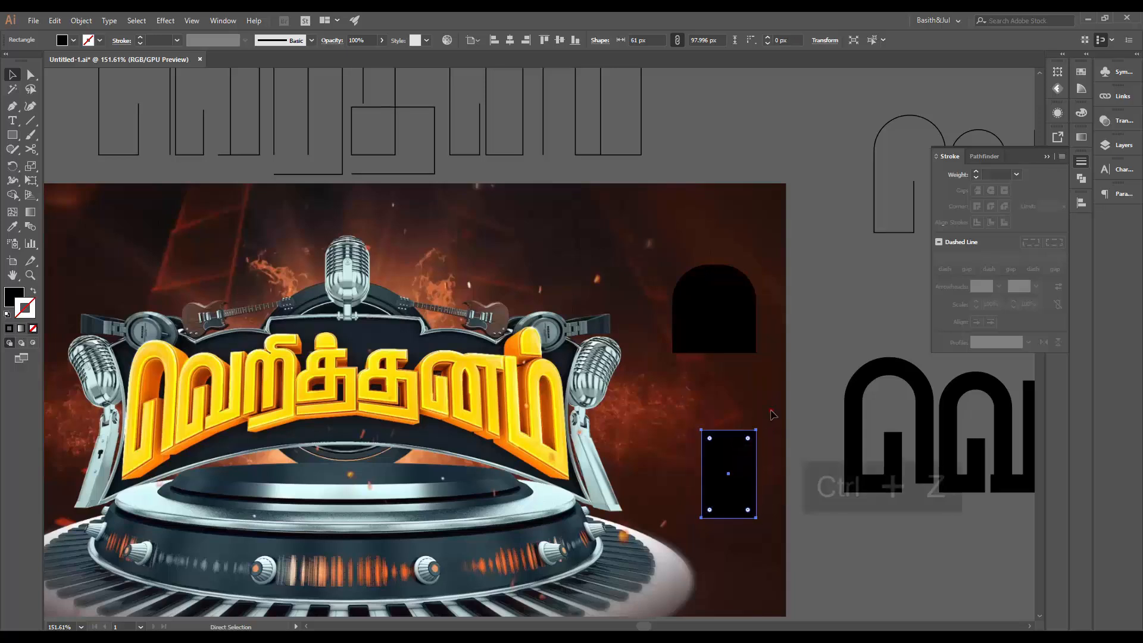
{"action": "left_click_drag", "start_coordinate": [748, 439], "coordinate": [717, 475]}
{"action": "key", "text": "ctrl+z"}
- Try rounding only the lower rectangle's two top corners to a 30.5 px radius, and undo the rounding
{"action": "left_click_drag", "start_coordinate": [770, 417], "coordinate": [678, 439]}
{"action": "key", "text": "a"}
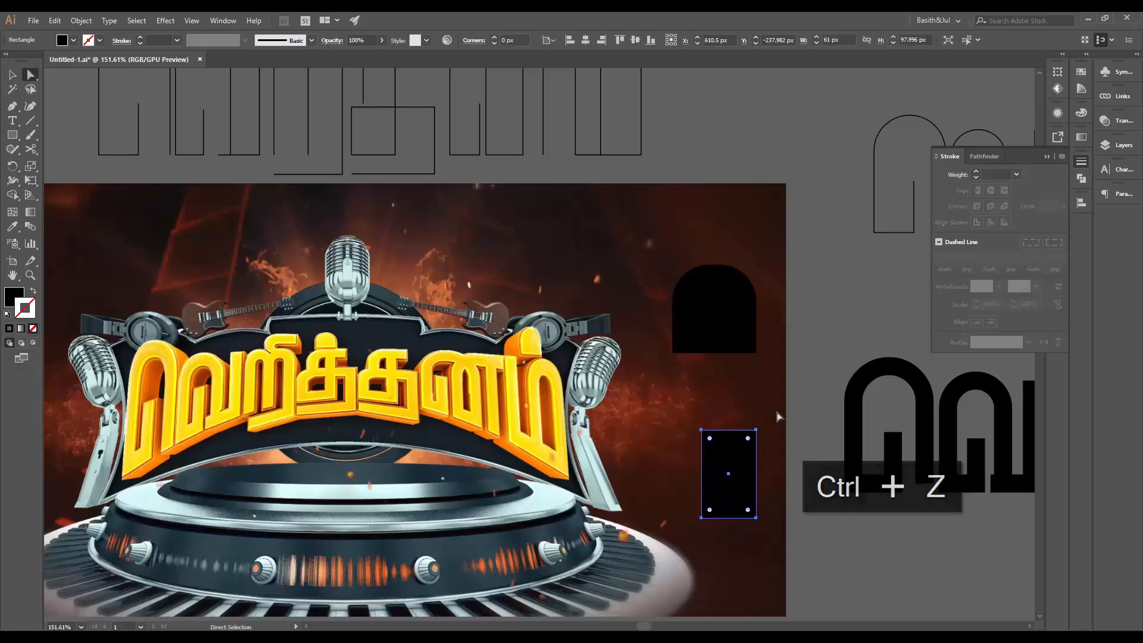
{"action": "left_click_drag", "start_coordinate": [659, 446], "coordinate": [728, 471]}
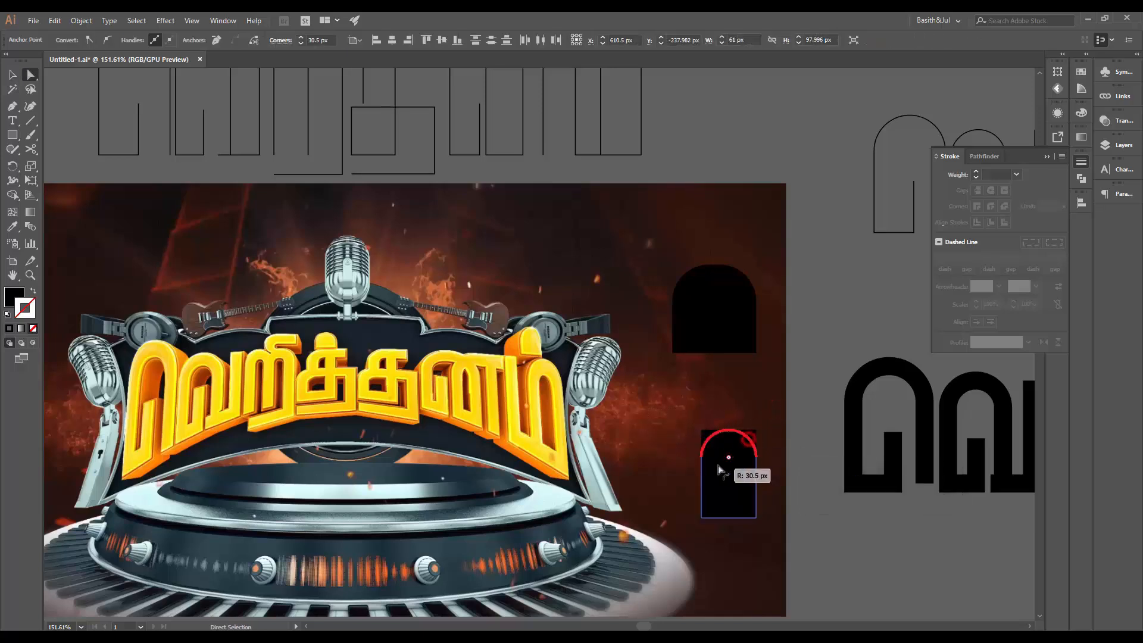
{"action": "left_click", "coordinate": [763, 408]}
{"action": "left_click", "coordinate": [753, 471]}
{"action": "key", "text": "ctrl+z"}
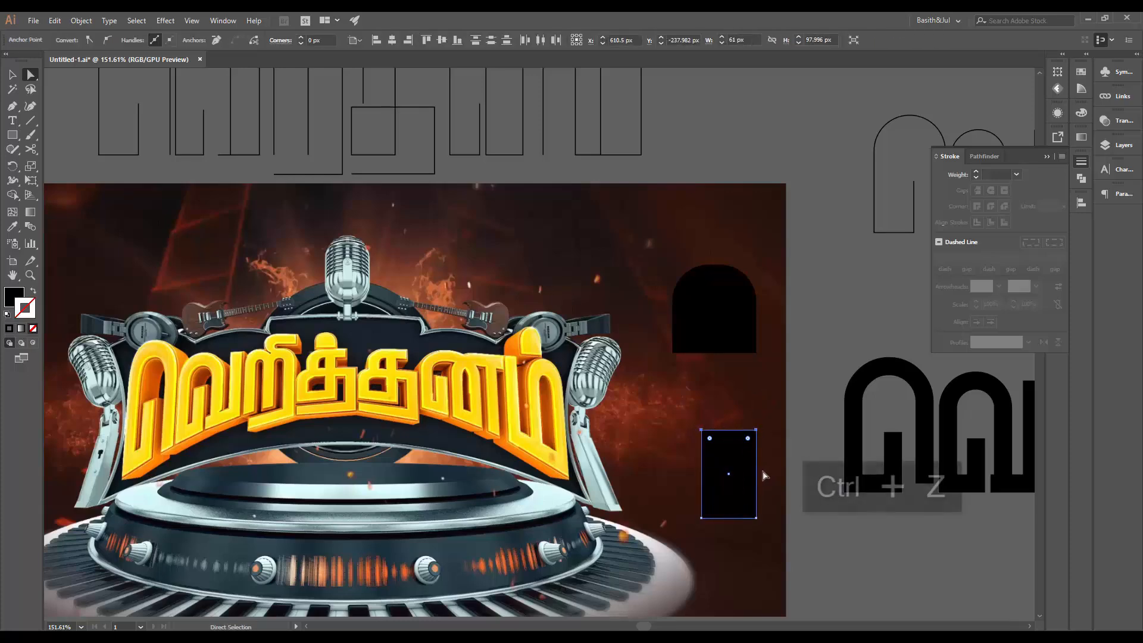
{"action": "key", "text": "alt+v"}
{"action": "left_click", "coordinate": [748, 469]}
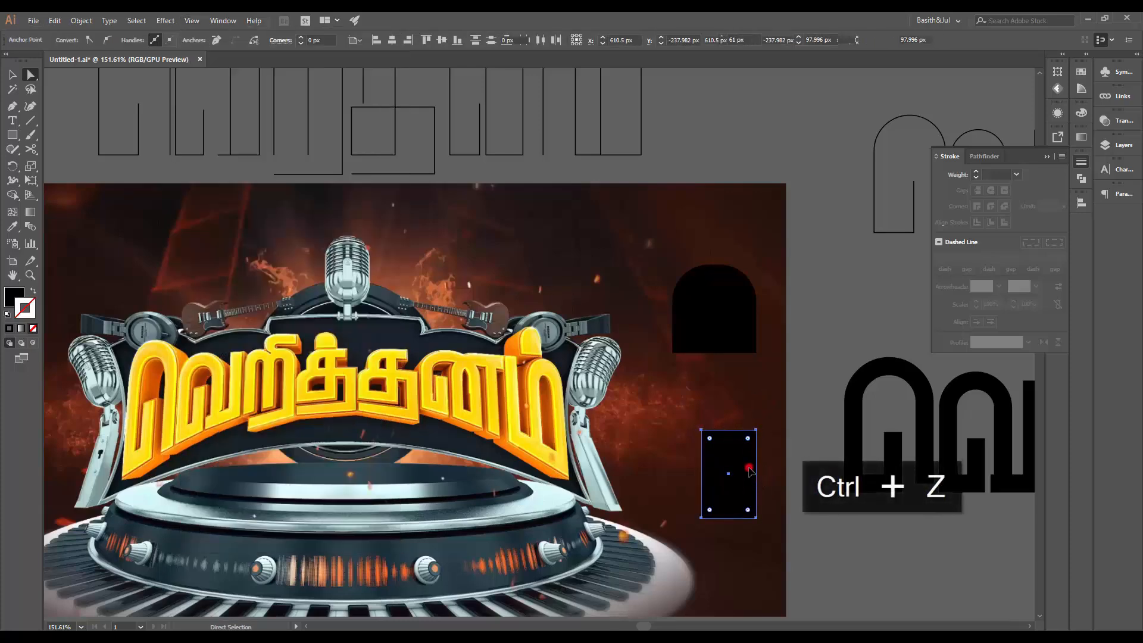
- Narrow the lower rectangle to about 53 px wide and round its two top corners to a 26.5 px radius
{"action": "key", "text": "v"}
{"action": "left_click_drag", "start_coordinate": [758, 475], "coordinate": [753, 475]}
{"action": "key", "text": "a"}
{"action": "left_click_drag", "start_coordinate": [761, 411], "coordinate": [762, 457]}
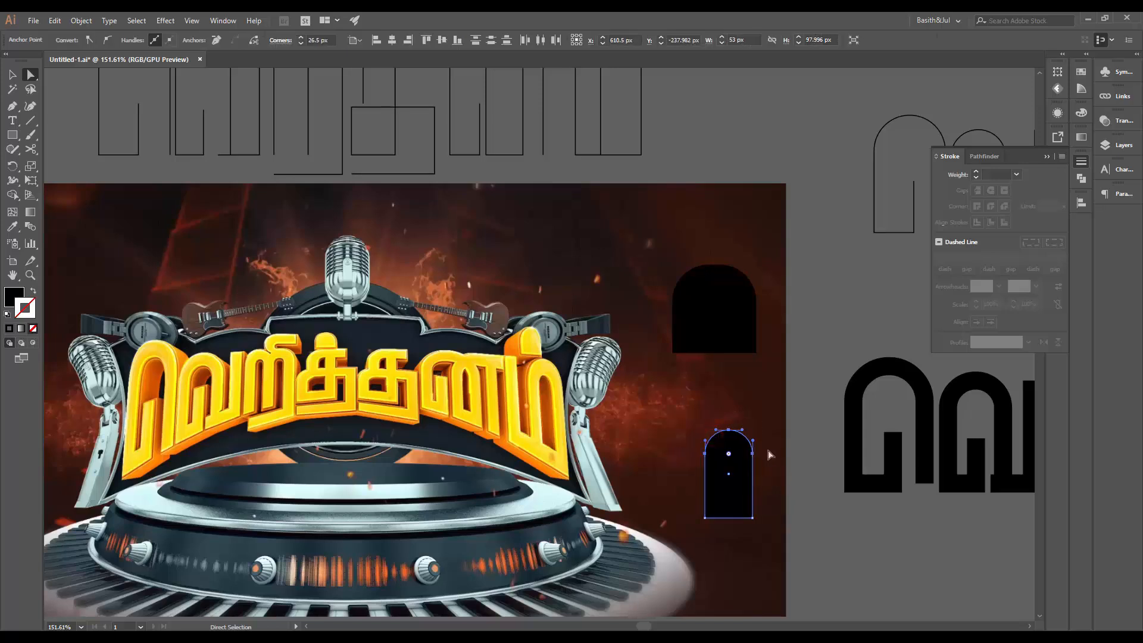
{"action": "left_click", "coordinate": [784, 452]}
- Shorten the narrow arch to about 81 px high by raising its two bottom anchor points
{"action": "left_click", "coordinate": [746, 494]}
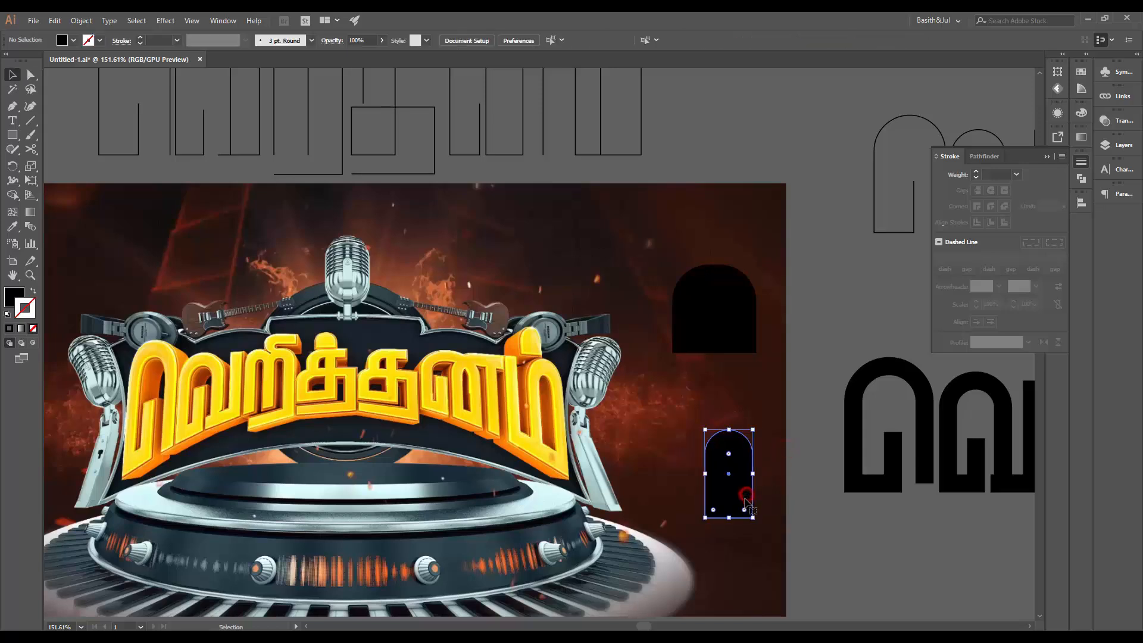
{"action": "left_click_drag", "start_coordinate": [778, 504], "coordinate": [688, 539]}
{"action": "key", "text": "shift+Up"}
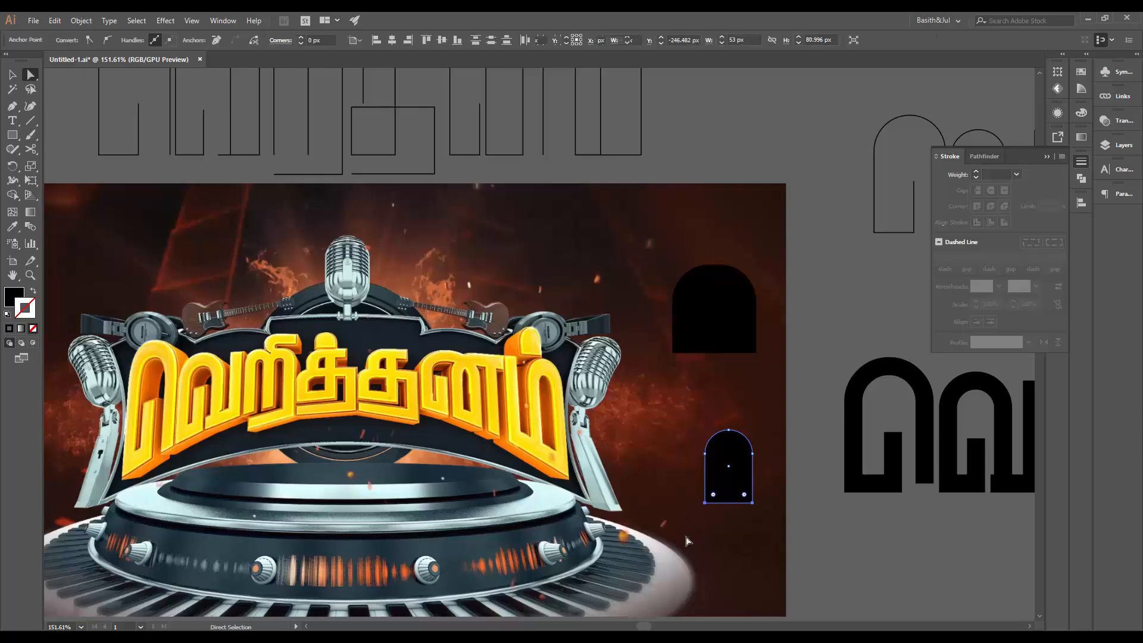
{"action": "key", "text": "v"}
{"action": "left_click", "coordinate": [812, 505]}
- Move the narrow arch out of the reference picture to just above the last letter of the bold lettering
{"action": "left_click_drag", "start_coordinate": [805, 506], "coordinate": [588, 430]}
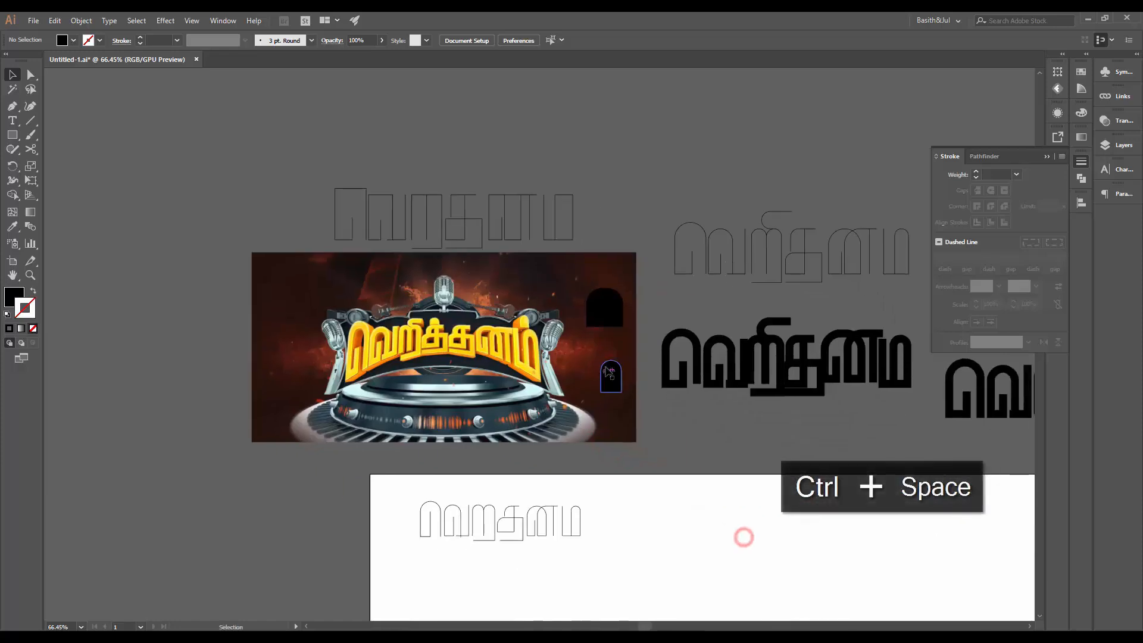
{"action": "left_click_drag", "start_coordinate": [608, 372], "coordinate": [934, 393]}
{"action": "left_click_drag", "start_coordinate": [934, 393], "coordinate": [585, 385]}
{"action": "left_click", "coordinate": [438, 315], "text": "ctrl"}
{"action": "left_click_drag", "start_coordinate": [619, 304], "coordinate": [603, 322]}
{"action": "key", "text": "ctrl+z"}
{"action": "left_click", "coordinate": [686, 329]}
{"action": "left_click", "coordinate": [576, 348]}
{"action": "key", "text": "ctrl+z"}
{"action": "key", "text": "ctrl+z"}
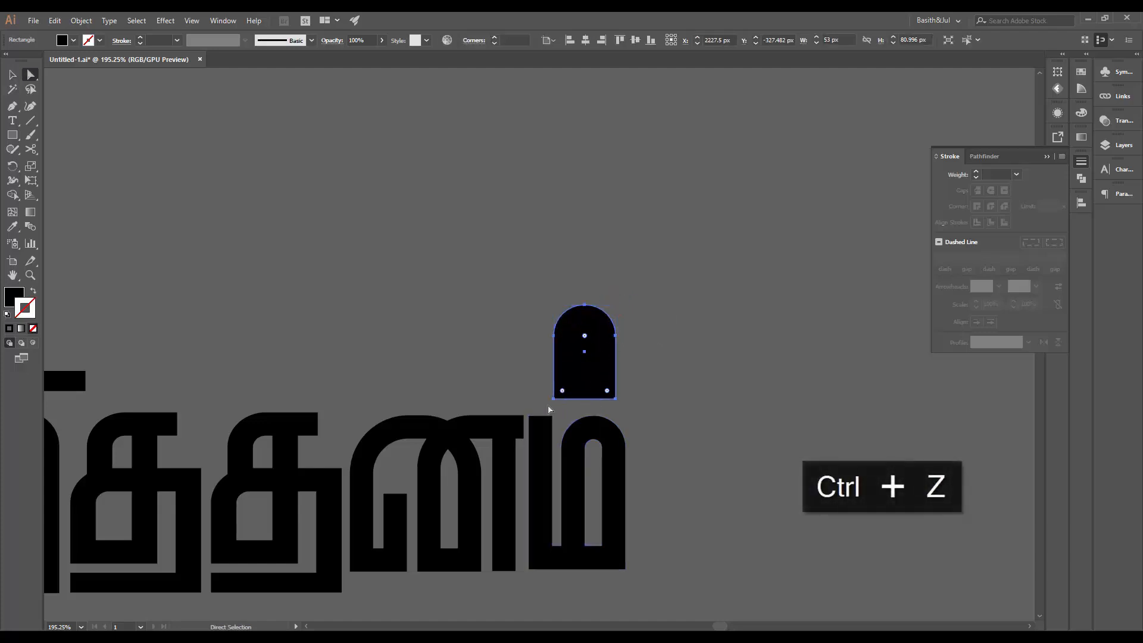
- Move the narrow arch into the empty space beyond the last letter of the bold lettering
{"action": "left_click_drag", "start_coordinate": [607, 354], "coordinate": [753, 381]}
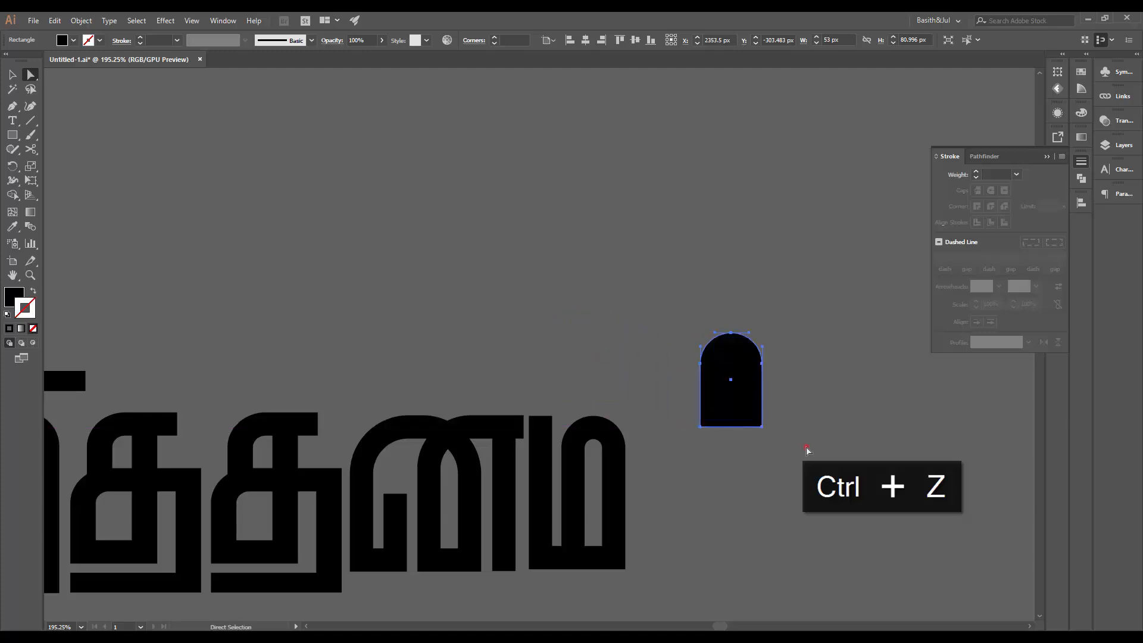
{"action": "left_click", "coordinate": [809, 451]}
{"action": "left_click", "coordinate": [742, 398]}
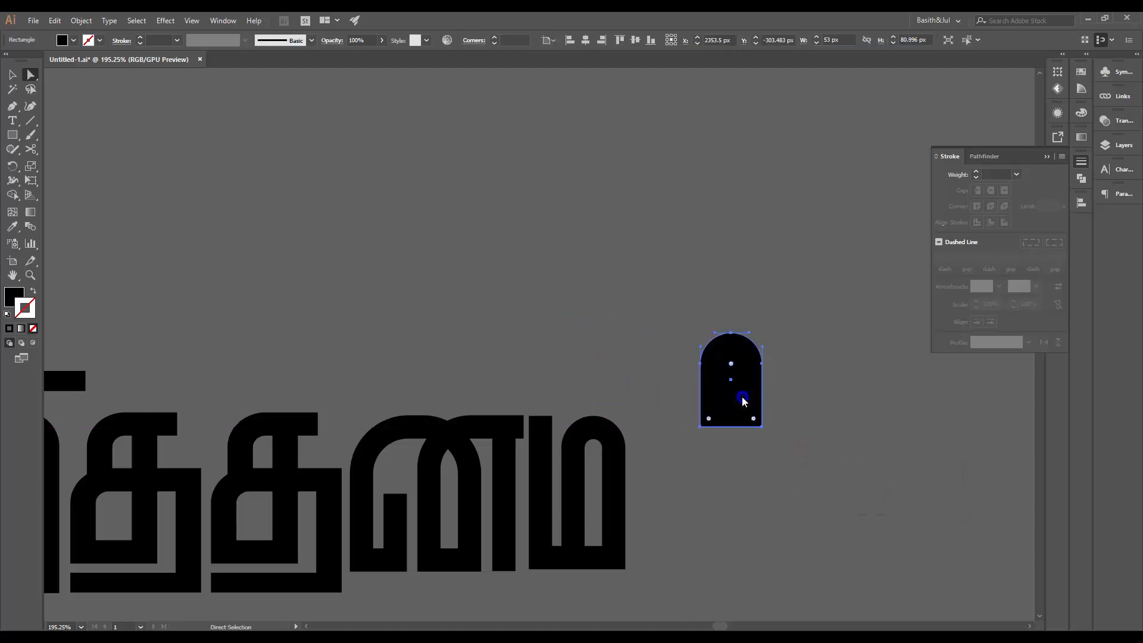
- Try to make the narrow arch a compound path
{"action": "right_click", "coordinate": [743, 399]}
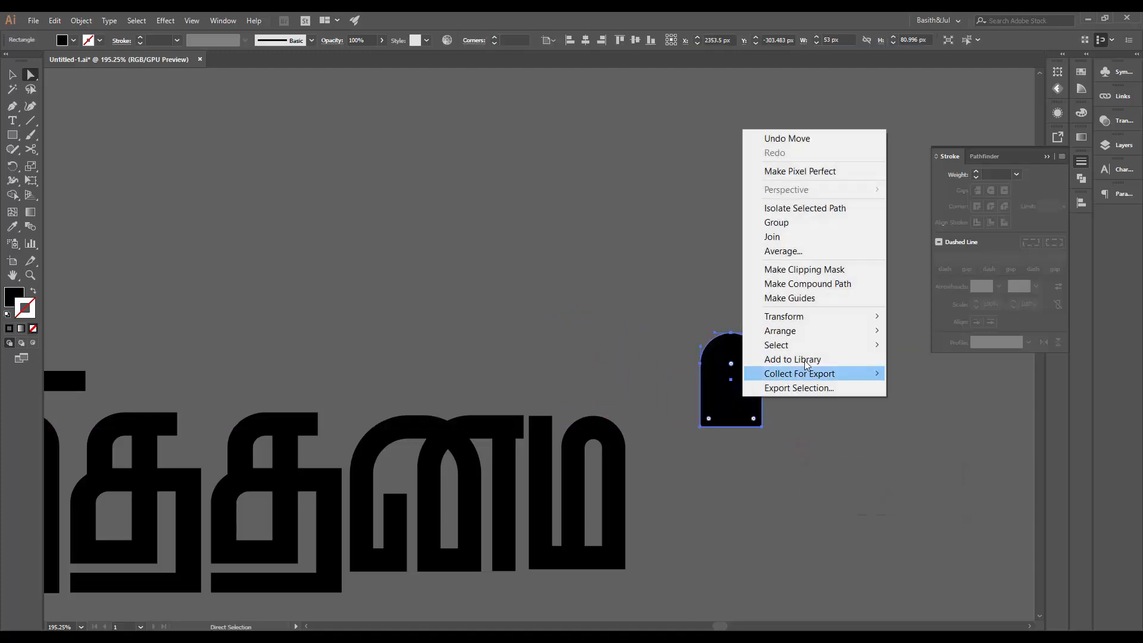
{"action": "left_click", "coordinate": [829, 283]}
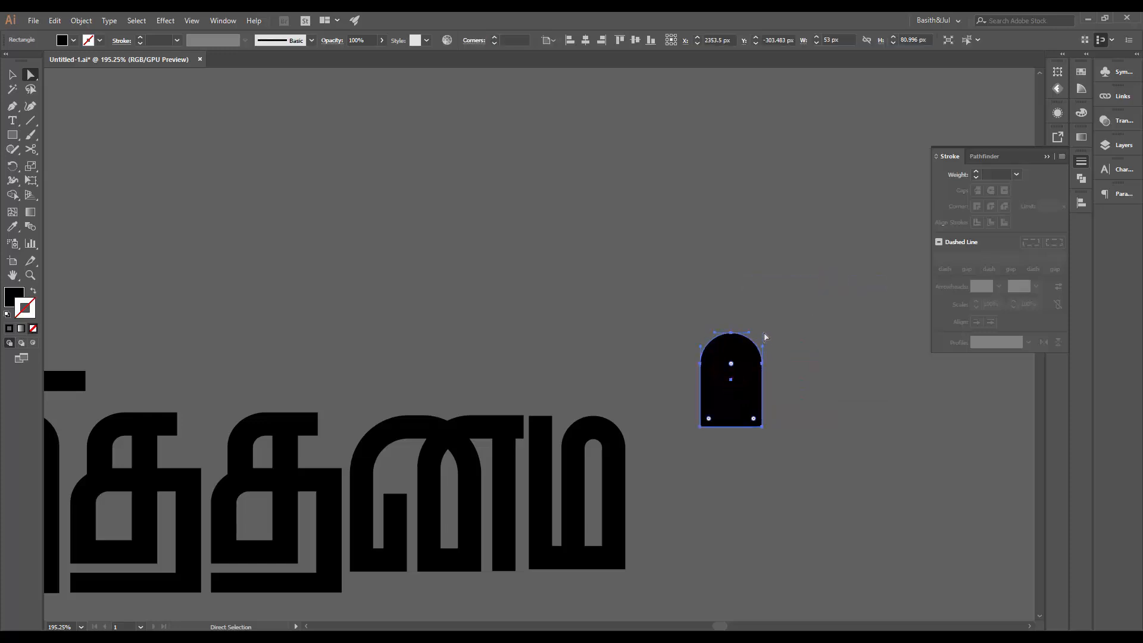
{"action": "key", "text": "v"}
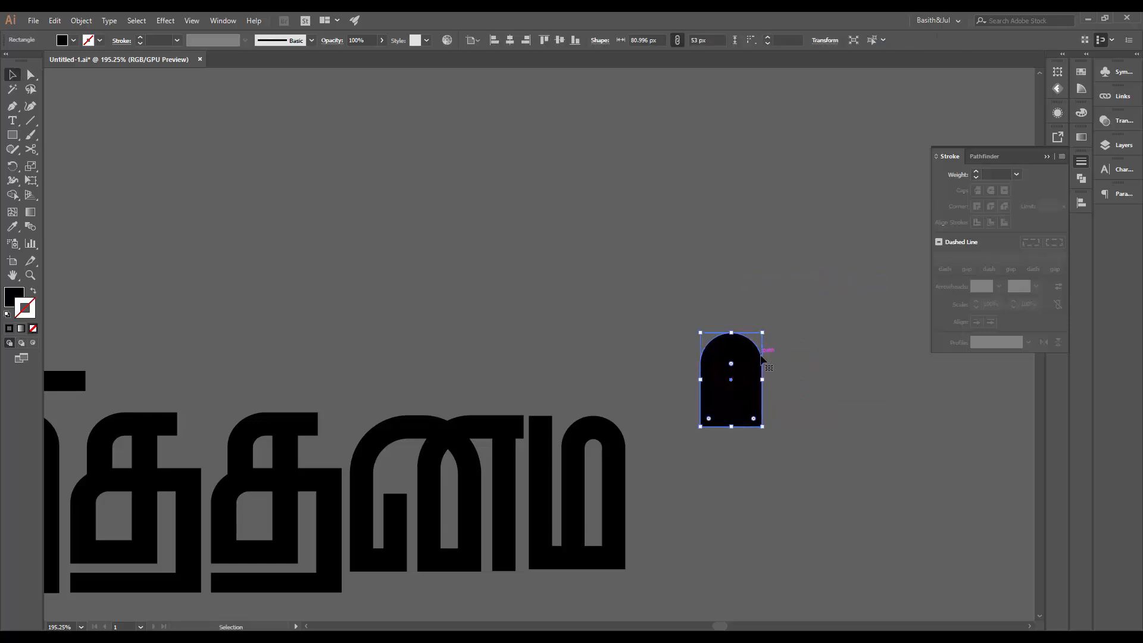
- Scale the narrow arch down to about 33 by 50 px and place it just above the last letter
{"action": "key", "text": "e"}
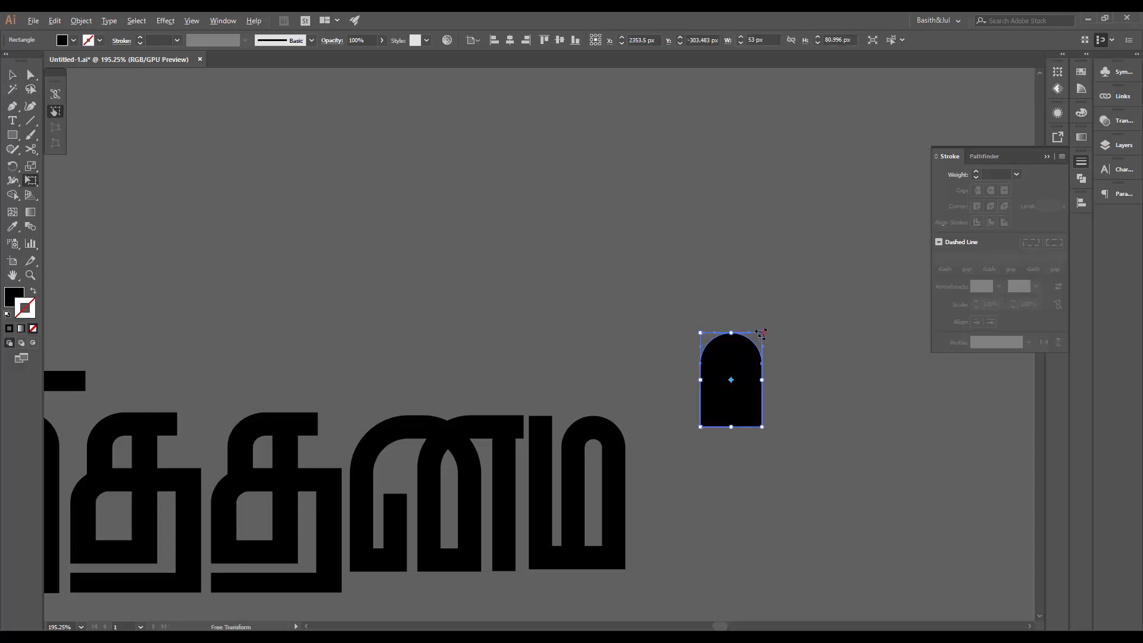
{"action": "left_click_drag", "start_coordinate": [762, 334], "coordinate": [783, 289]}
{"action": "key", "text": "ctrl+z"}
{"action": "key", "text": "ctrl+space"}
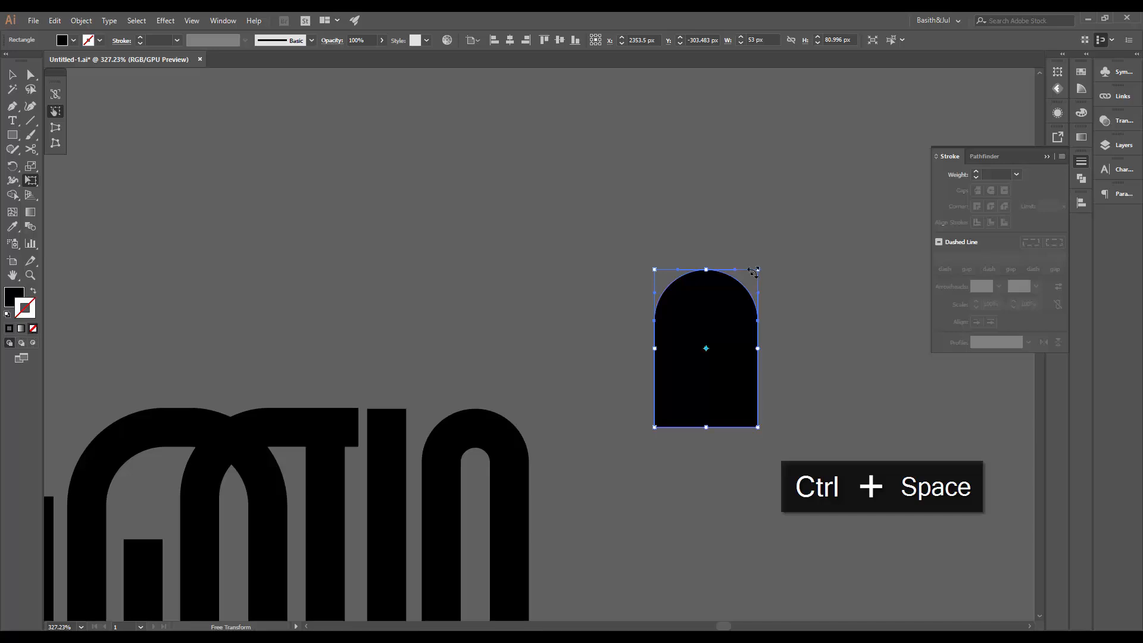
{"action": "left_click_drag", "start_coordinate": [753, 271], "coordinate": [726, 298]}
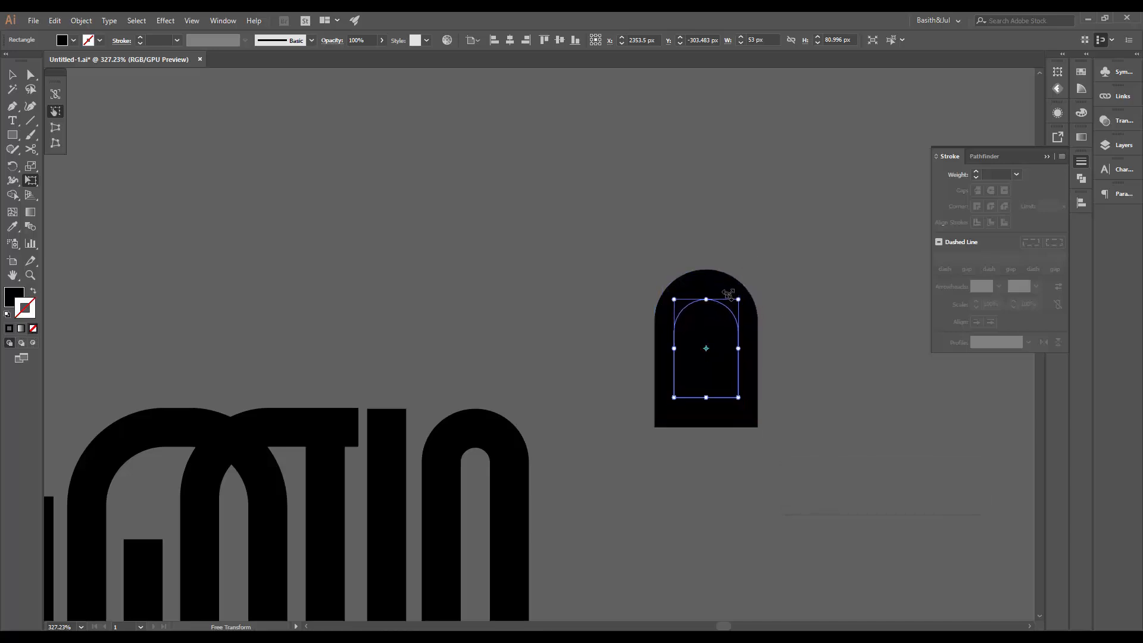
{"action": "key", "text": "v"}
{"action": "left_click_drag", "start_coordinate": [715, 347], "coordinate": [458, 356]}
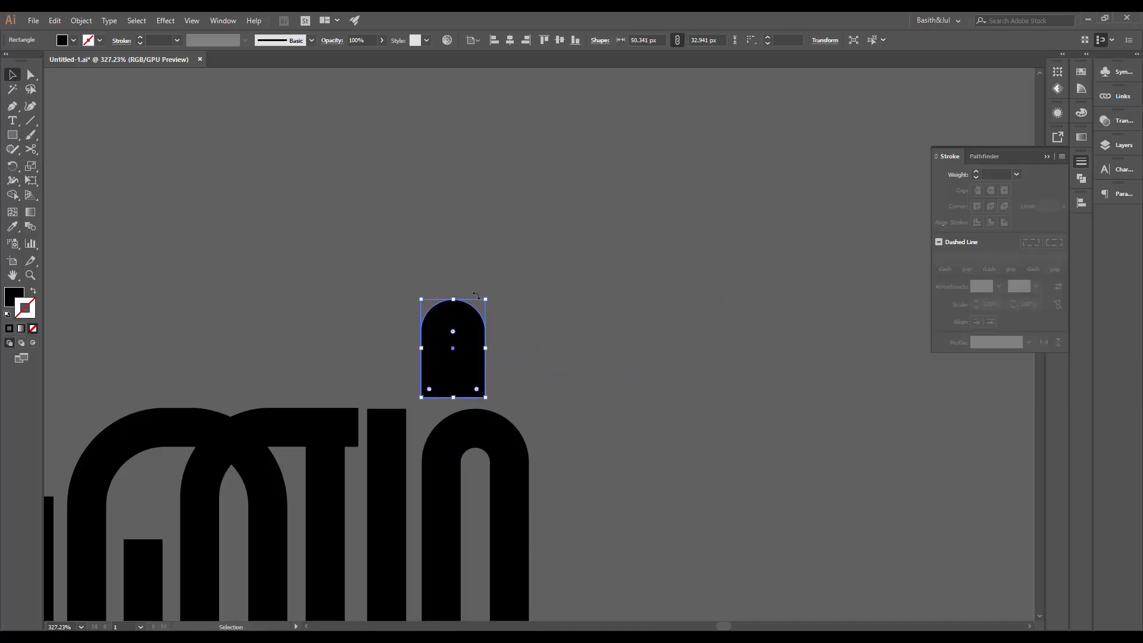
- Scale the arch above the last letter proportionally down to about 25 by 38 px
{"action": "key", "text": "e"}
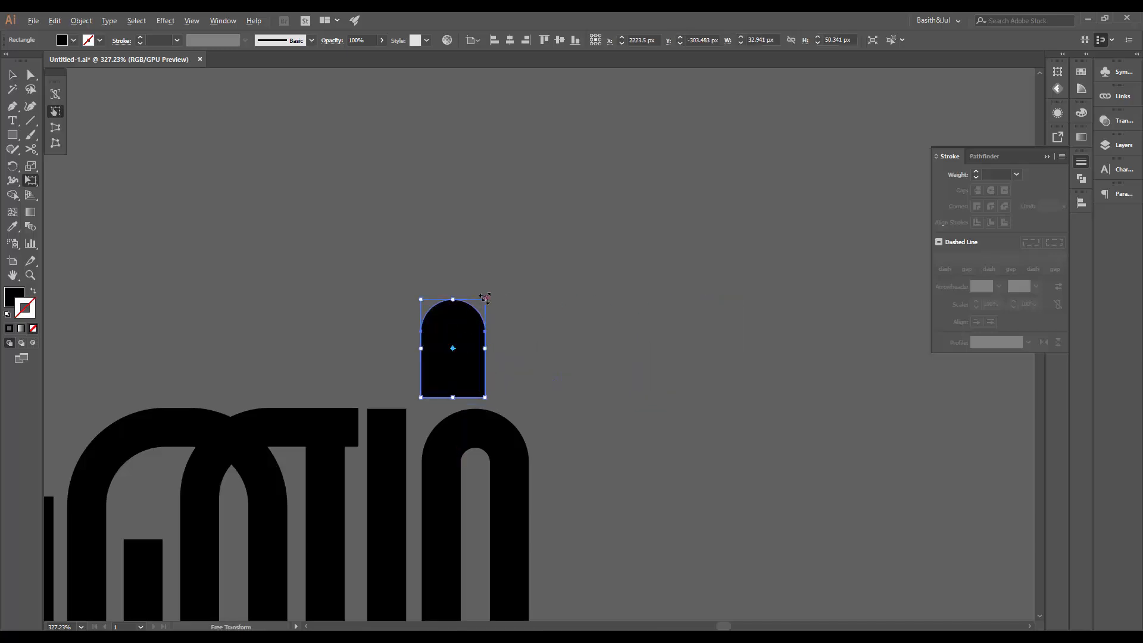
{"action": "left_click_drag", "start_coordinate": [485, 297], "coordinate": [465, 352]}
{"action": "key", "text": "v"}
- Widen the arch above the last letter to 33 px, then scale it down proportionally to about 24 by 28 px
{"action": "key", "text": "ctrl+space"}
{"action": "left_click_drag", "start_coordinate": [531, 342], "coordinate": [408, 416]}
{"action": "key", "text": "ctrl+space"}
{"action": "key", "text": "space"}
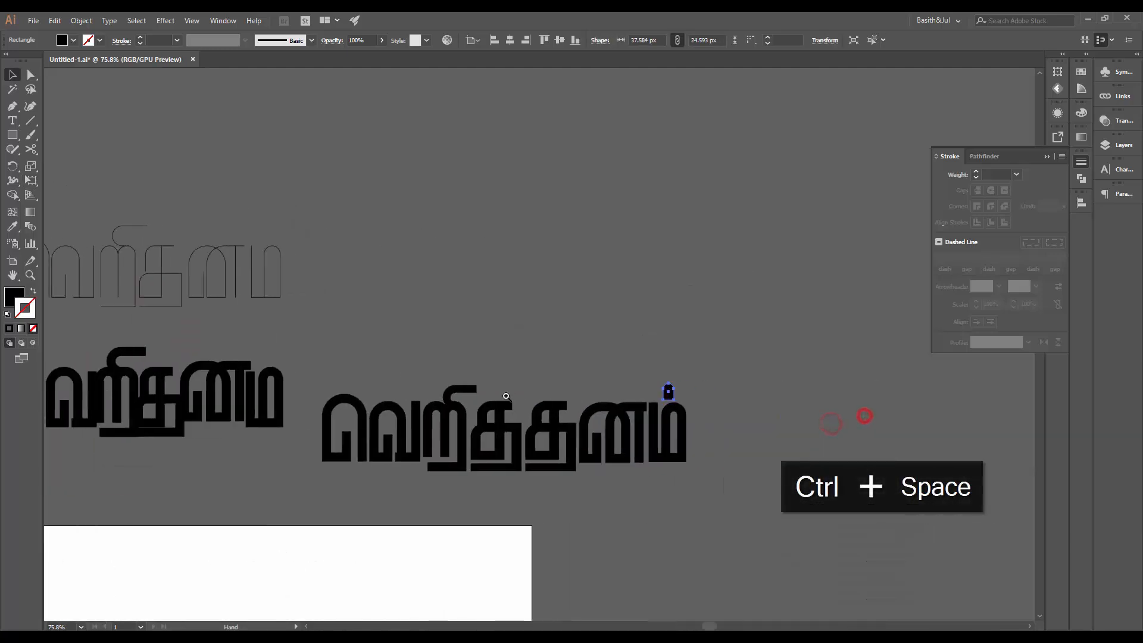
{"action": "key", "text": "ctrl+space"}
{"action": "left_click_drag", "start_coordinate": [524, 393], "coordinate": [207, 319]}
{"action": "key", "text": "space"}
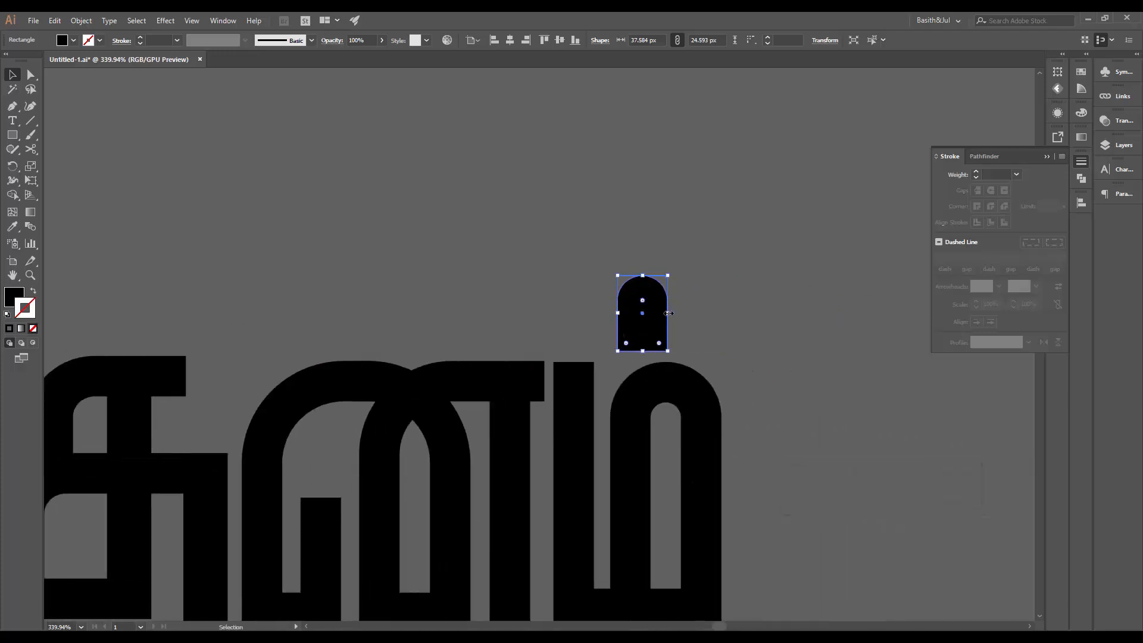
{"action": "left_click_drag", "start_coordinate": [670, 313], "coordinate": [678, 312]}
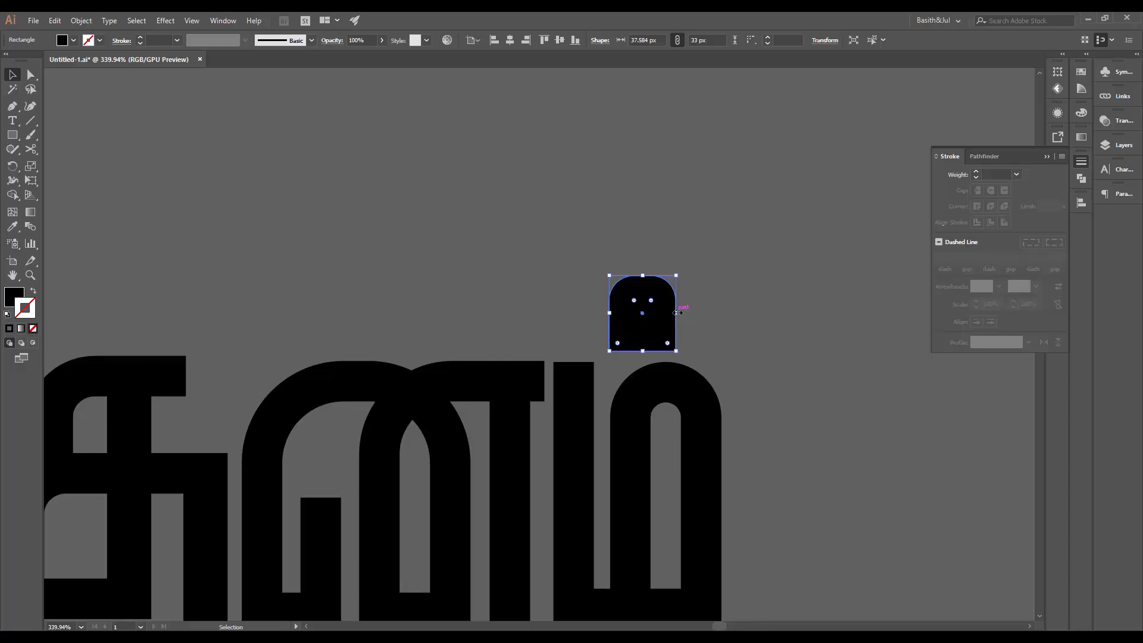
{"action": "key", "text": "e"}
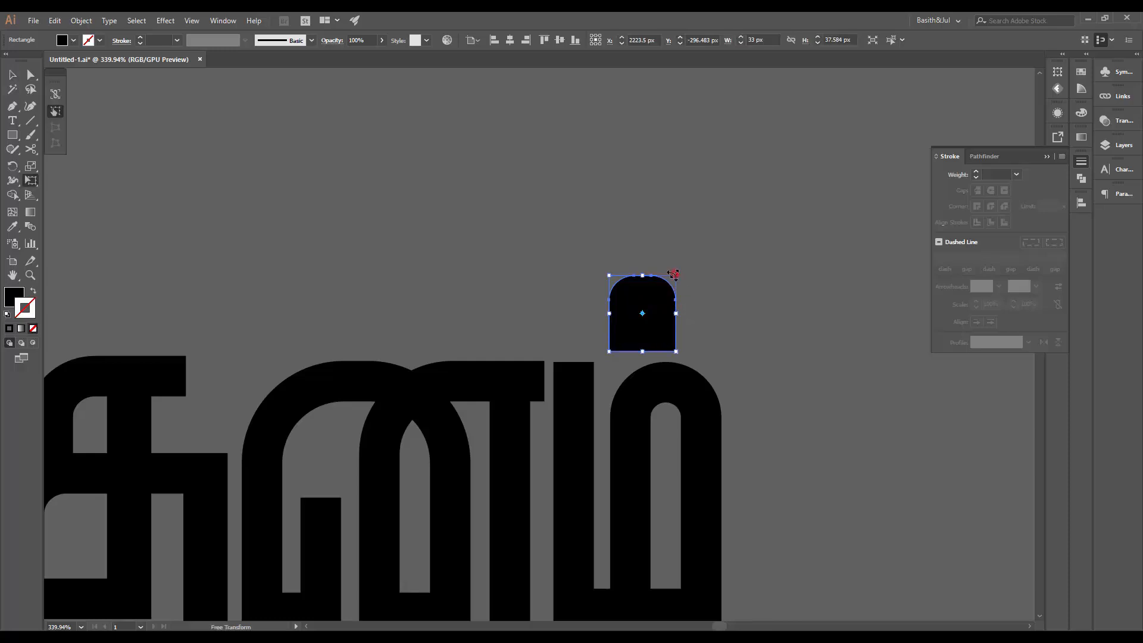
{"action": "left_click_drag", "start_coordinate": [673, 274], "coordinate": [666, 285]}
{"action": "key", "text": "v"}
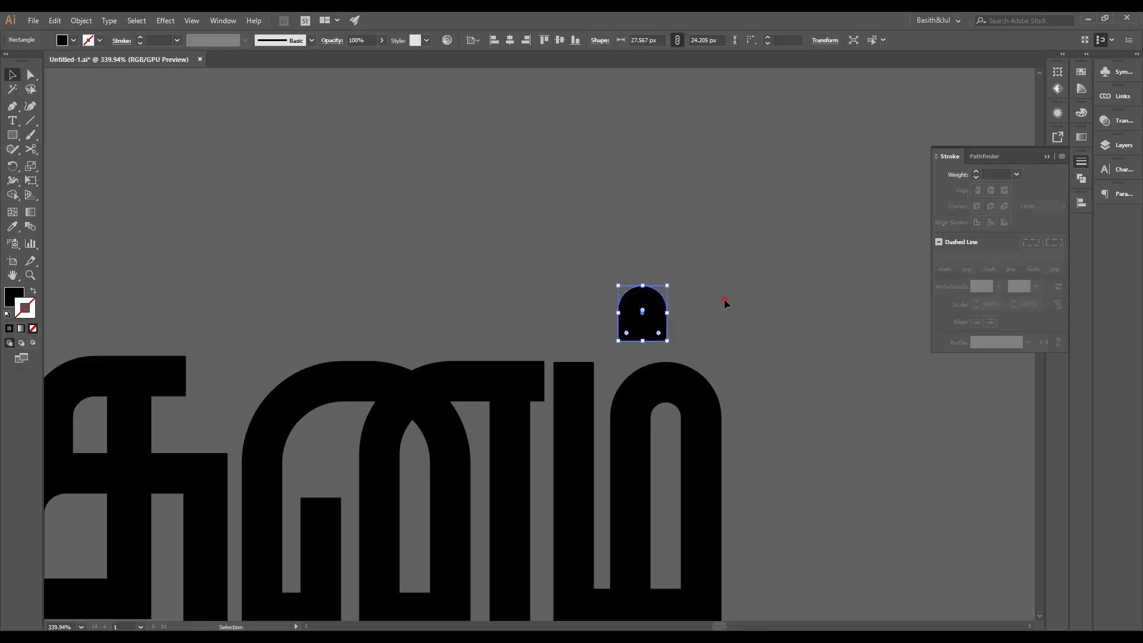
- Copy the wide arch from the reference picture to just above the றி in the separated bold lettering
{"action": "scroll", "coordinate": [724, 304], "scroll_direction": "down", "scroll_amount": 3}
{"action": "scroll", "coordinate": [658, 311], "scroll_direction": "down", "scroll_amount": 4}
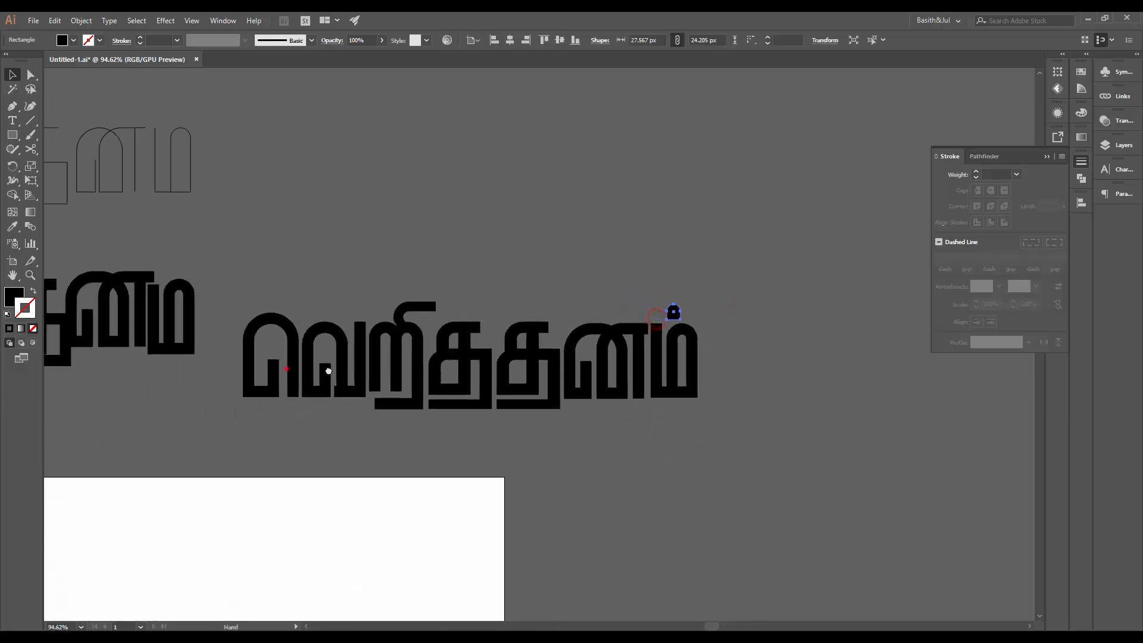
{"action": "left_click_drag", "start_coordinate": [328, 371], "coordinate": [616, 414]}
{"action": "left_click_drag", "start_coordinate": [556, 405], "coordinate": [449, 423]}
{"action": "left_click_drag", "start_coordinate": [262, 398], "coordinate": [489, 397]}
{"action": "left_click", "coordinate": [385, 316]}
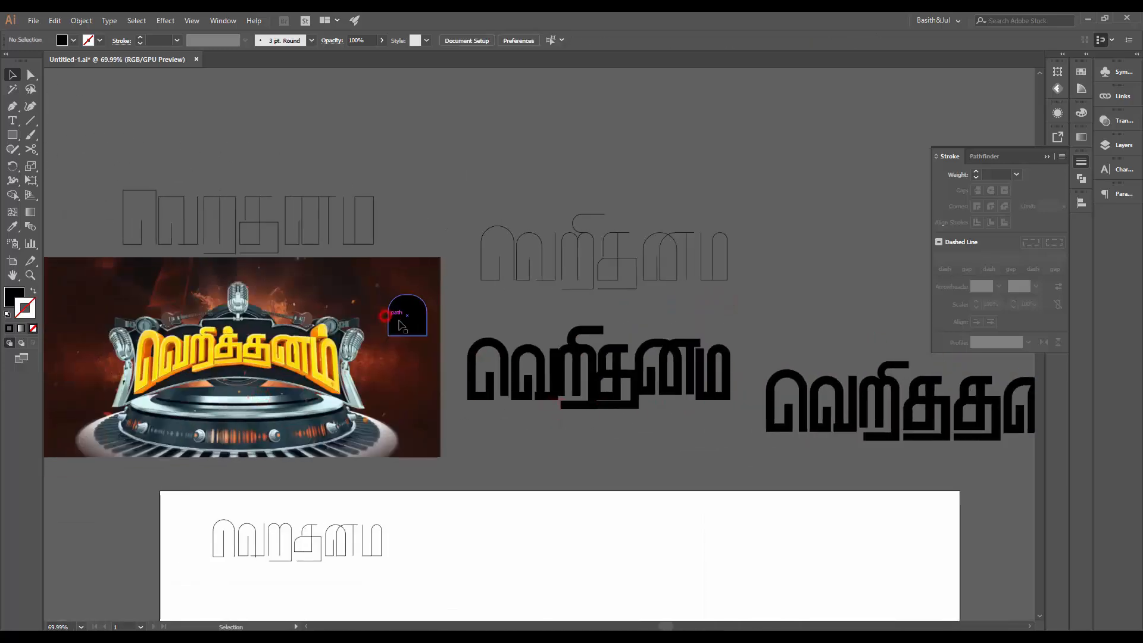
{"action": "left_click", "coordinate": [409, 324]}
{"action": "left_click_drag", "start_coordinate": [409, 324], "coordinate": [914, 402]}
- Shrink the copied arch to about 29 by 30 px and place it above the first த as its dot
{"action": "key", "text": "e"}
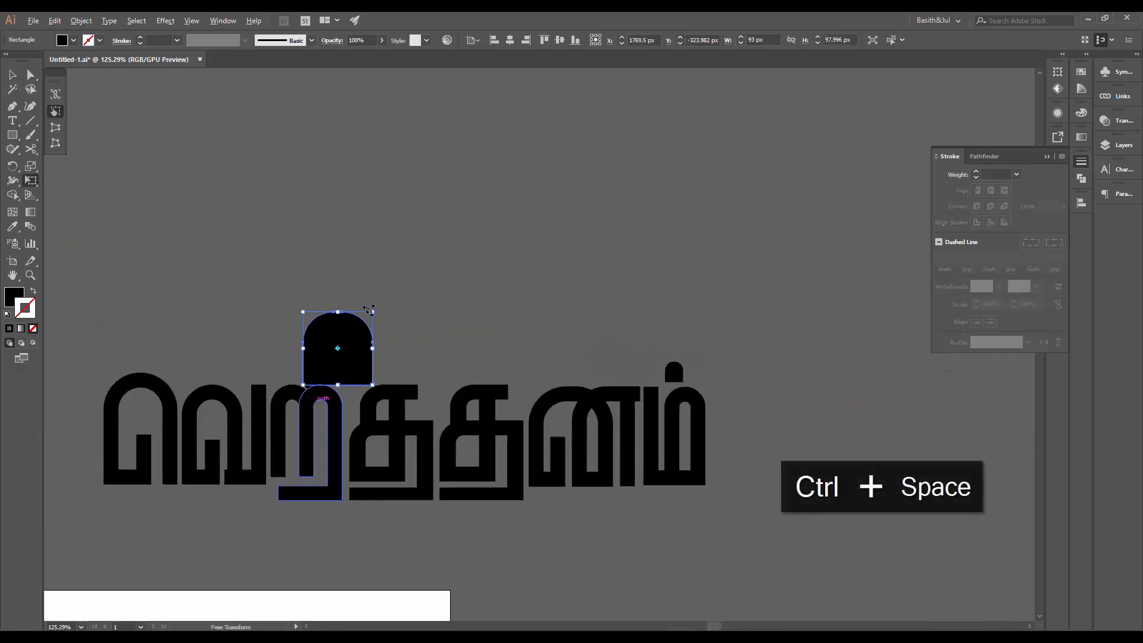
{"action": "left_click", "coordinate": [371, 311]}
{"action": "left_click_drag", "start_coordinate": [358, 326], "coordinate": [351, 334]}
{"action": "left_click_drag", "start_coordinate": [347, 380], "coordinate": [444, 356]}
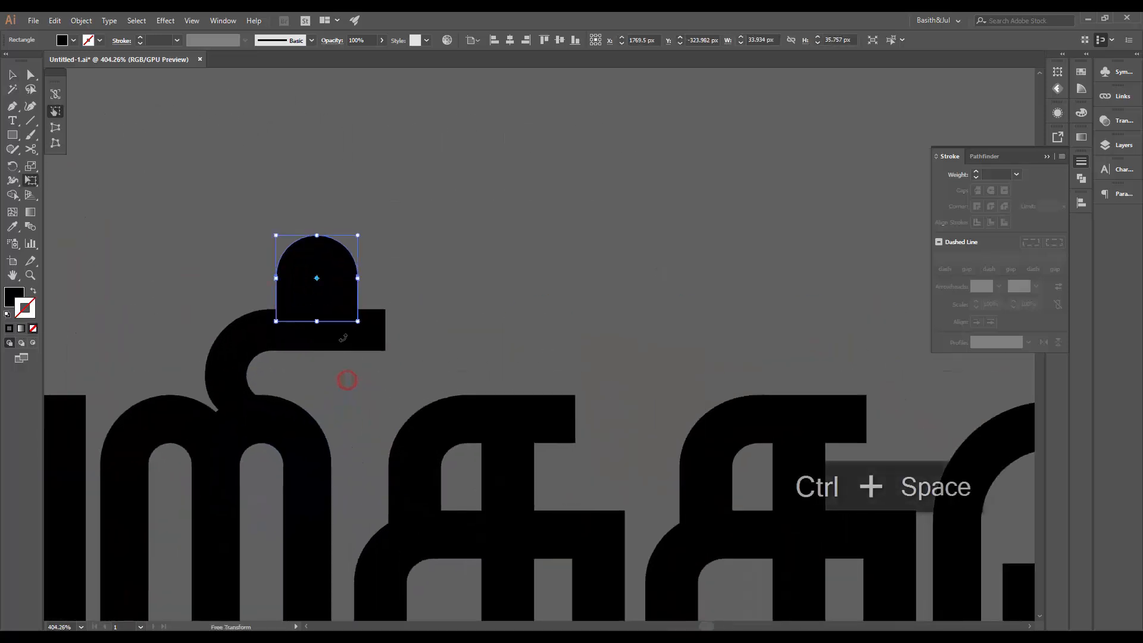
{"action": "left_click_drag", "start_coordinate": [334, 309], "coordinate": [555, 386]}
{"action": "left_click_drag", "start_coordinate": [586, 320], "coordinate": [428, 327]}
{"action": "key", "text": "v"}
{"action": "left_click", "coordinate": [678, 197]}
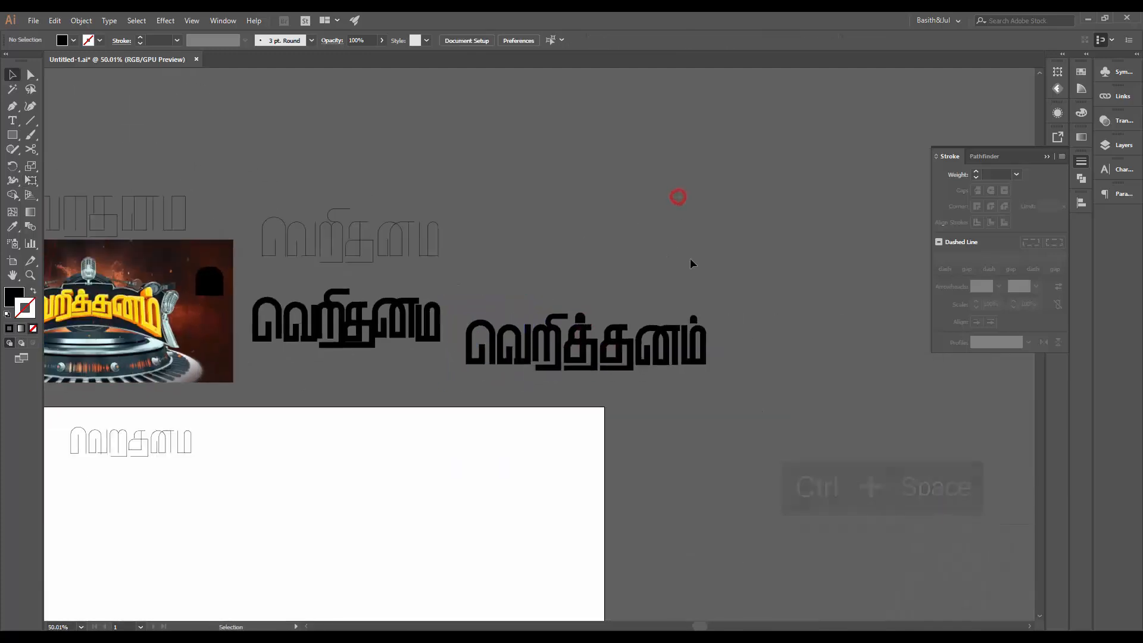
- Shrink the dot above the first த slightly and move it closer to the letter
{"action": "left_click_drag", "start_coordinate": [684, 264], "coordinate": [627, 290]}
{"action": "left_click_drag", "start_coordinate": [717, 309], "coordinate": [782, 294]}
{"action": "left_click_drag", "start_coordinate": [765, 341], "coordinate": [696, 294]}
{"action": "left_click_drag", "start_coordinate": [380, 285], "coordinate": [637, 260]}
{"action": "left_click", "coordinate": [523, 293]}
{"action": "key", "text": "e"}
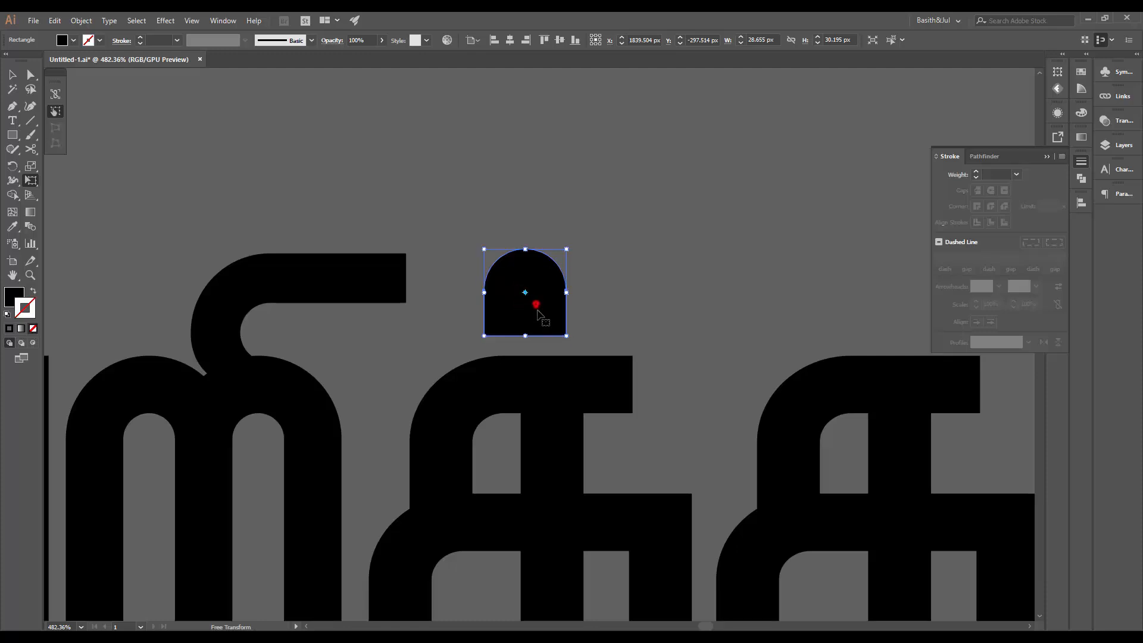
{"action": "left_click_drag", "start_coordinate": [537, 310], "coordinate": [540, 307]}
{"action": "left_click_drag", "start_coordinate": [570, 258], "coordinate": [564, 265]}
{"action": "key", "text": "v"}
{"action": "left_click_drag", "start_coordinate": [542, 305], "coordinate": [545, 316]}
- Resize the dot above the first த again and raise it clear of the letter's top stroke
{"action": "key", "text": "ctrl+space"}
{"action": "left_click_drag", "start_coordinate": [589, 280], "coordinate": [253, 398]}
{"action": "left_click", "coordinate": [645, 416]}
{"action": "key", "text": "ctrl+space"}
{"action": "left_click_drag", "start_coordinate": [675, 393], "coordinate": [549, 395]}
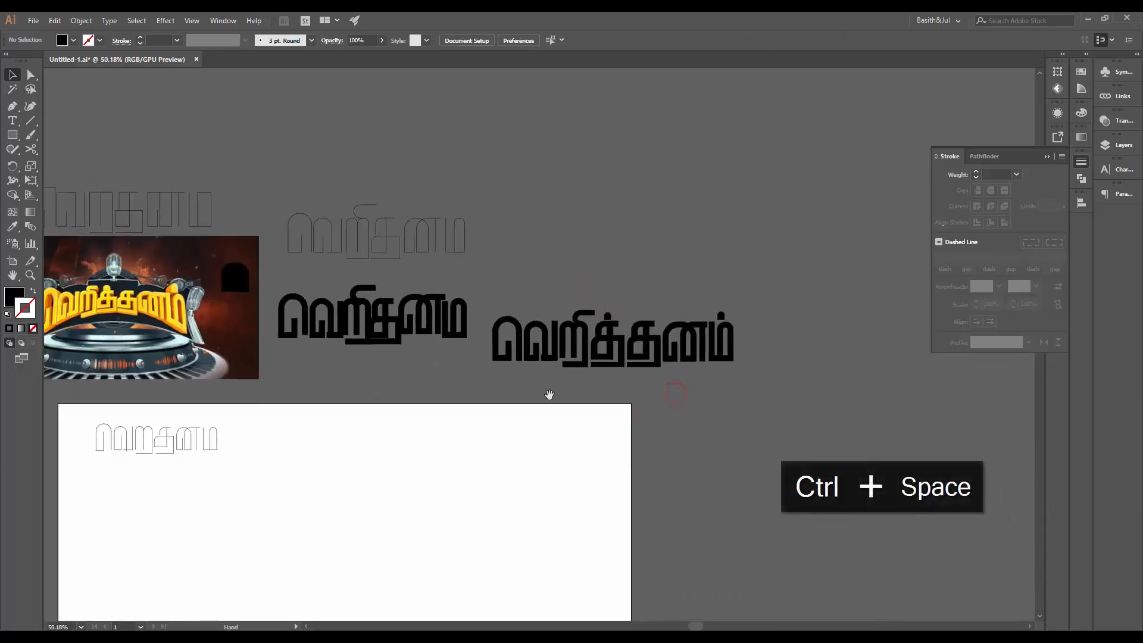
{"action": "left_click_drag", "start_coordinate": [611, 321], "coordinate": [637, 325]}
{"action": "left_click", "coordinate": [602, 314]}
{"action": "key", "text": "e"}
{"action": "key", "text": "ctrl+space"}
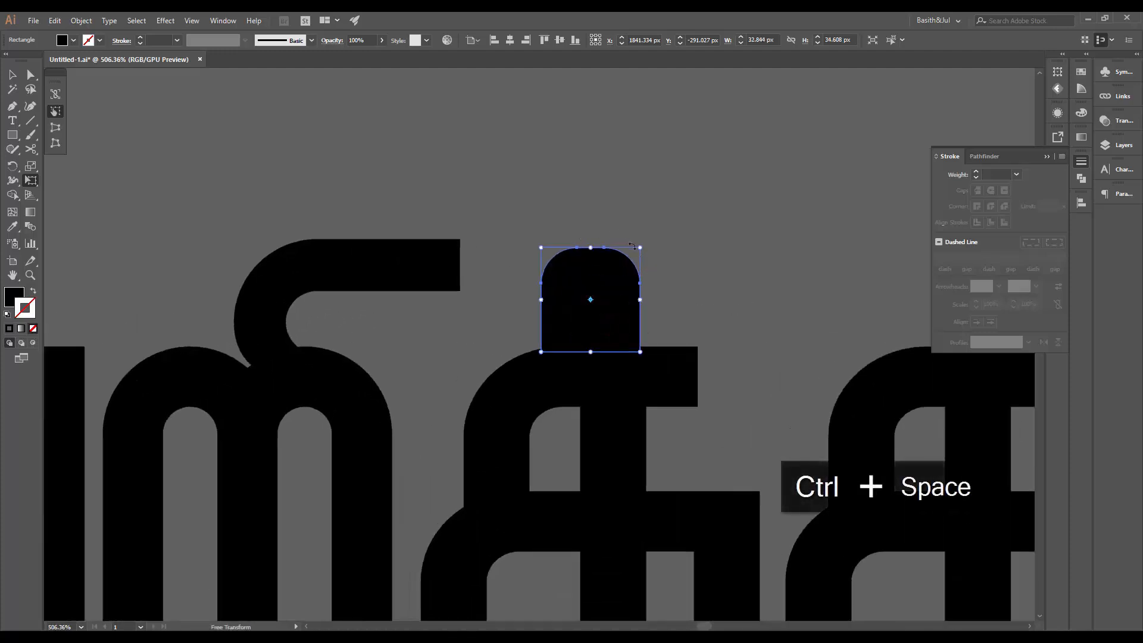
{"action": "left_click_drag", "start_coordinate": [643, 250], "coordinate": [637, 255]}
{"action": "left_click_drag", "start_coordinate": [606, 327], "coordinate": [605, 310]}
{"action": "key", "text": "v"}
{"action": "left_click", "coordinate": [675, 304]}
- Inspect the dot above the last letter and compare the whole lettering with the reference artwork
{"action": "key", "text": "ctrl+space"}
{"action": "left_click_drag", "start_coordinate": [691, 273], "coordinate": [247, 391]}
{"action": "key", "text": "ctrl+space"}
{"action": "left_click_drag", "start_coordinate": [470, 296], "coordinate": [622, 291]}
{"action": "left_click_drag", "start_coordinate": [486, 355], "coordinate": [511, 363]}
{"action": "key", "text": "ctrl+space"}
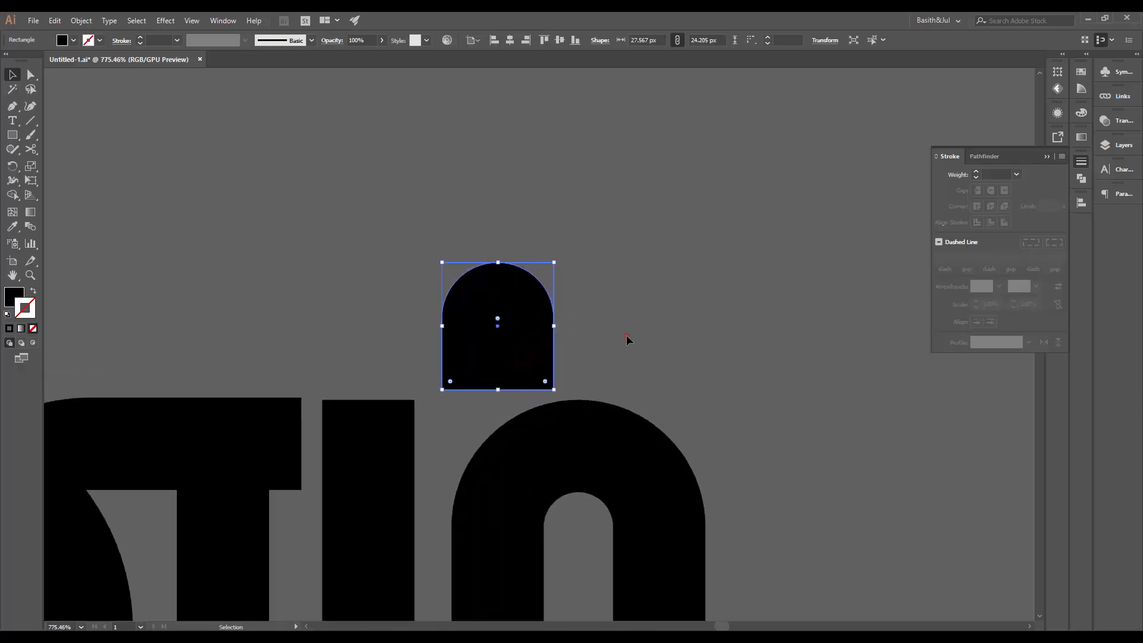
{"action": "left_click", "coordinate": [627, 336]}
{"action": "key", "text": "ctrl+space"}
{"action": "left_click_drag", "start_coordinate": [632, 299], "coordinate": [108, 449]}
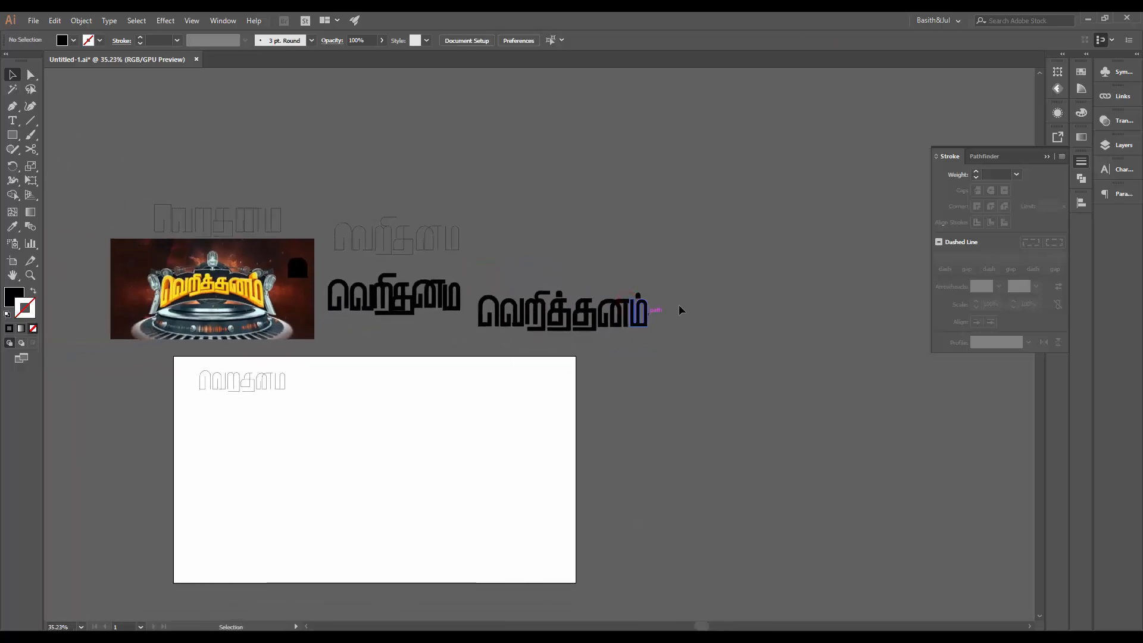
{"action": "left_click_drag", "start_coordinate": [485, 348], "coordinate": [461, 338]}
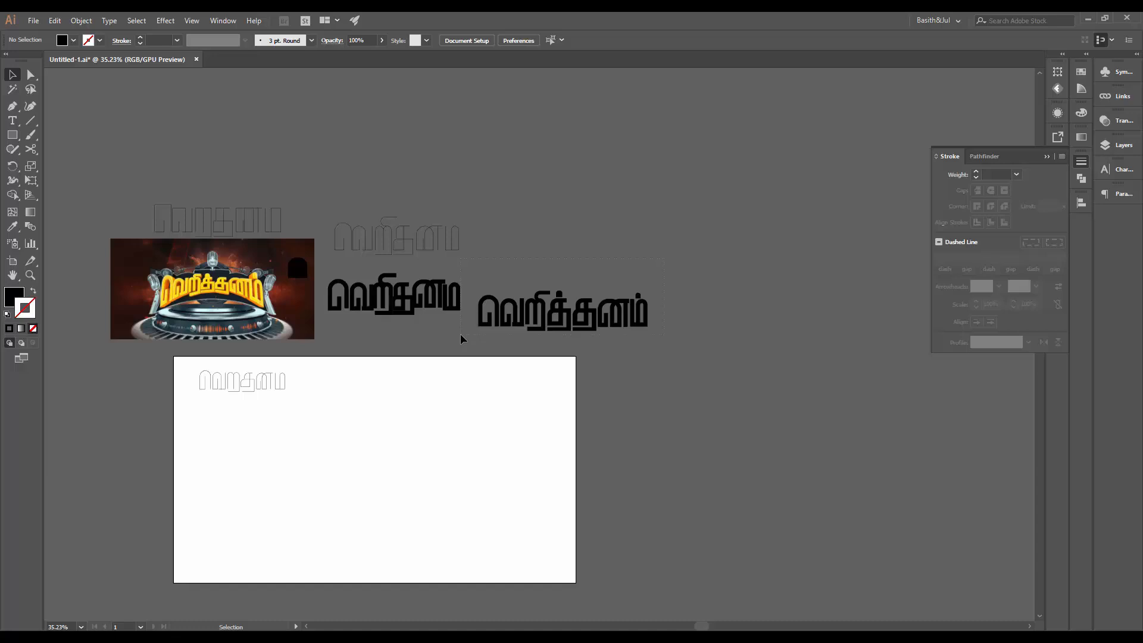
- Try to resize the last letter together with its dot
{"action": "key", "text": "ctrl+space"}
{"action": "left_click_drag", "start_coordinate": [660, 335], "coordinate": [673, 328]}
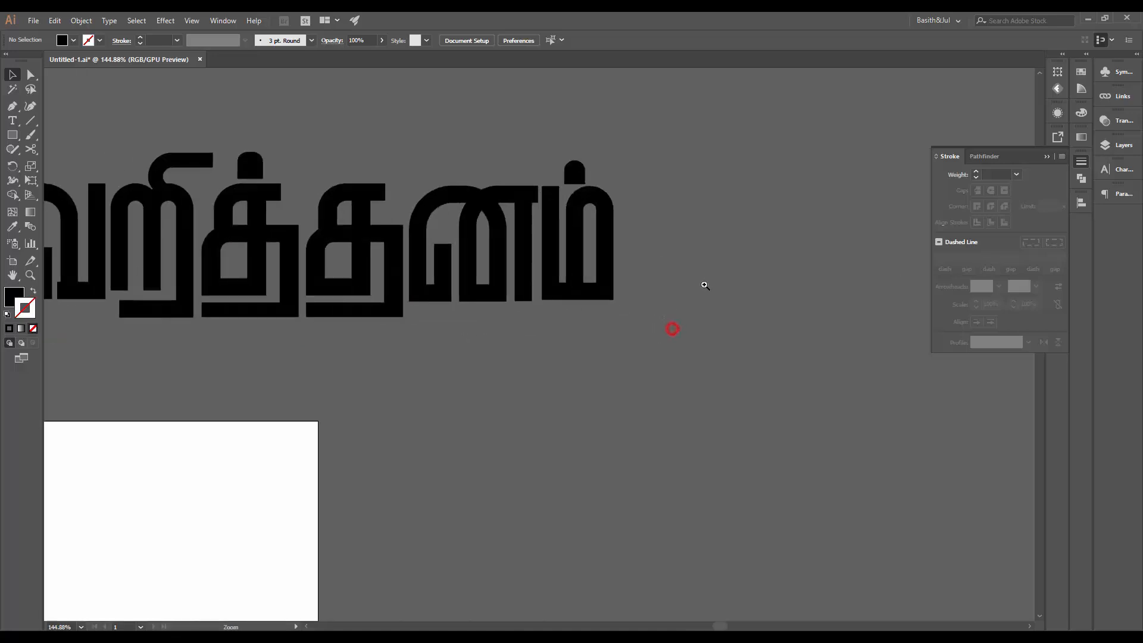
{"action": "left_click", "coordinate": [604, 262]}
{"action": "key", "text": "a"}
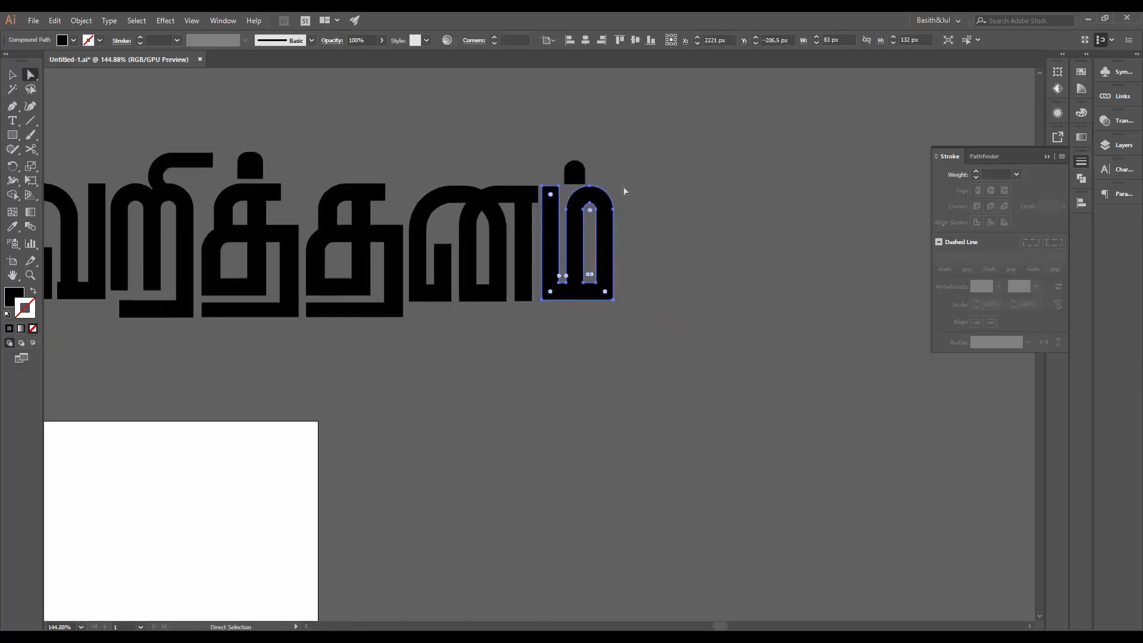
{"action": "left_click_drag", "start_coordinate": [621, 186], "coordinate": [695, 198]}
{"action": "key", "text": "ctrl+space"}
{"action": "key", "text": "v"}
{"action": "left_click", "coordinate": [613, 132]}
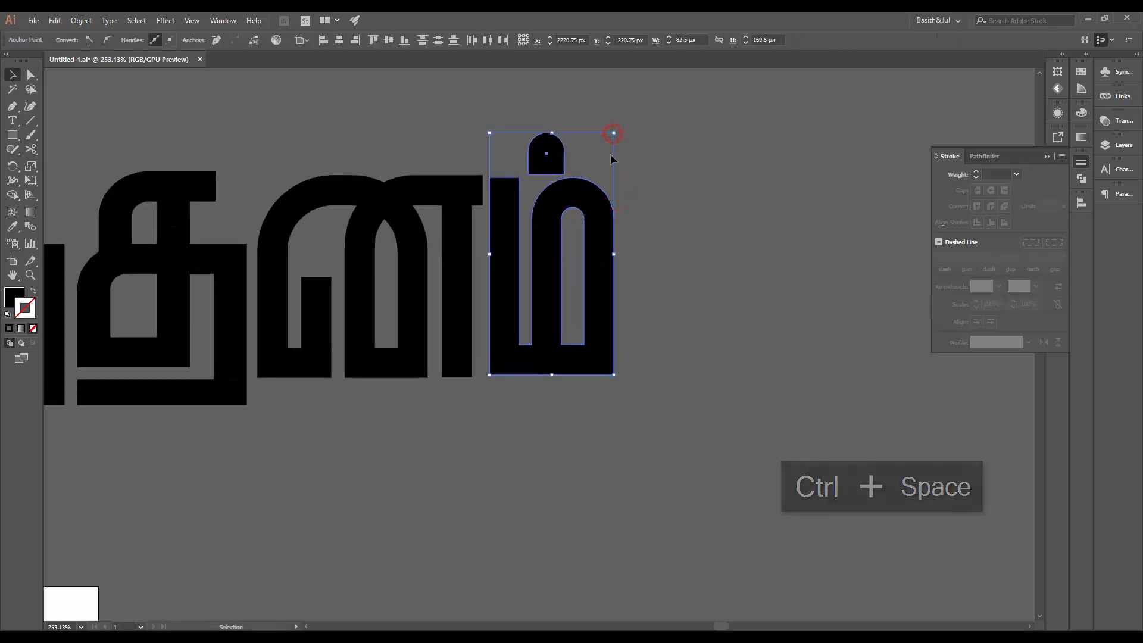
{"action": "key", "text": "ctrl+z"}
{"action": "left_click", "coordinate": [680, 145]}
- Raise the dot above the last letter and widen that letter to 89 px by shifting its arched part outward
{"action": "left_click_drag", "start_coordinate": [546, 158], "coordinate": [546, 120]}
{"action": "left_click", "coordinate": [623, 175]}
{"action": "key", "text": "a"}
{"action": "left_click_drag", "start_coordinate": [619, 185], "coordinate": [528, 388]}
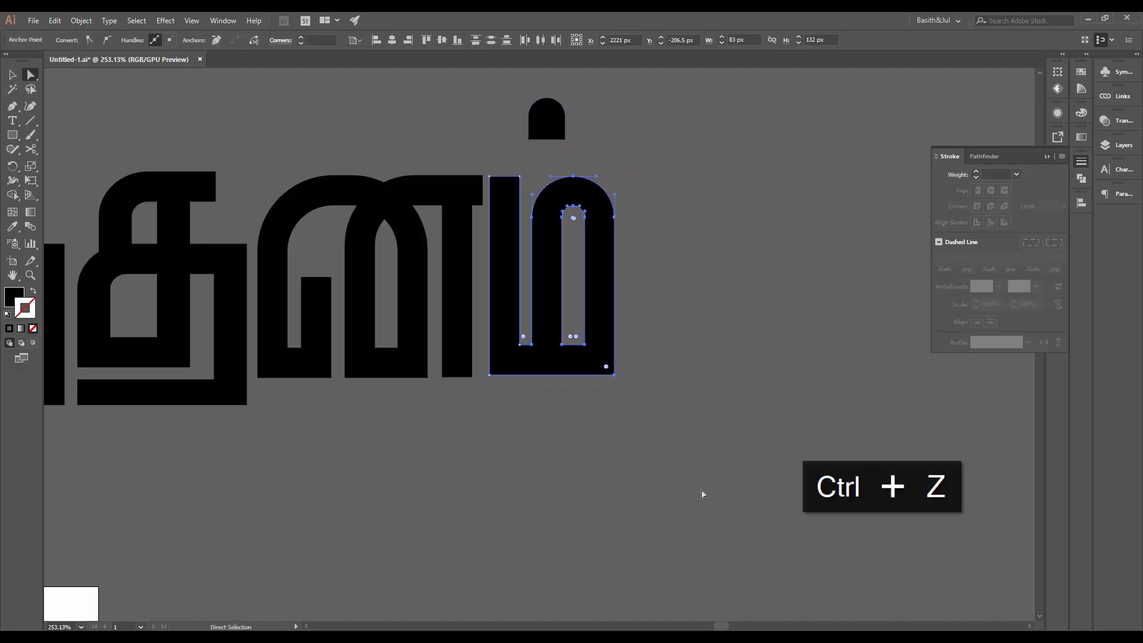
{"action": "key", "text": "shift+Right"}
{"action": "key", "text": "Left"}
{"action": "key", "text": "Left"}
{"action": "key", "text": "Left"}
{"action": "key", "text": "Left"}
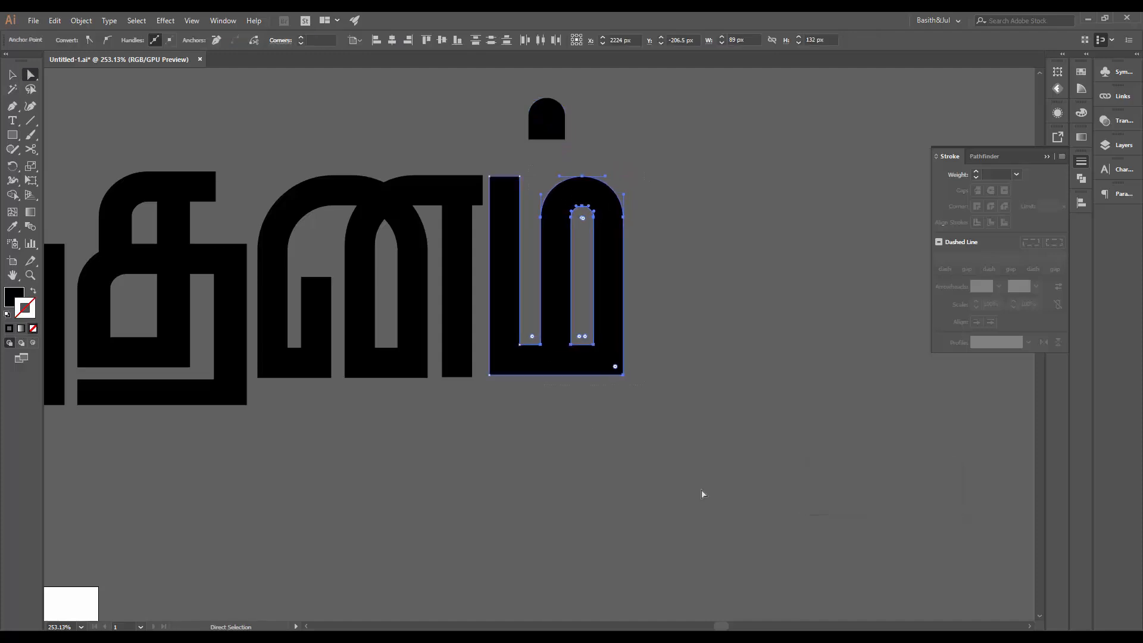
{"action": "key", "text": "v"}
{"action": "left_click", "coordinate": [675, 480]}
- Enlarge the last letter proportionally about its centre to slightly over 98 by 145 px
{"action": "key", "text": "ctrl+space"}
{"action": "left_click_drag", "start_coordinate": [661, 455], "coordinate": [299, 571]}
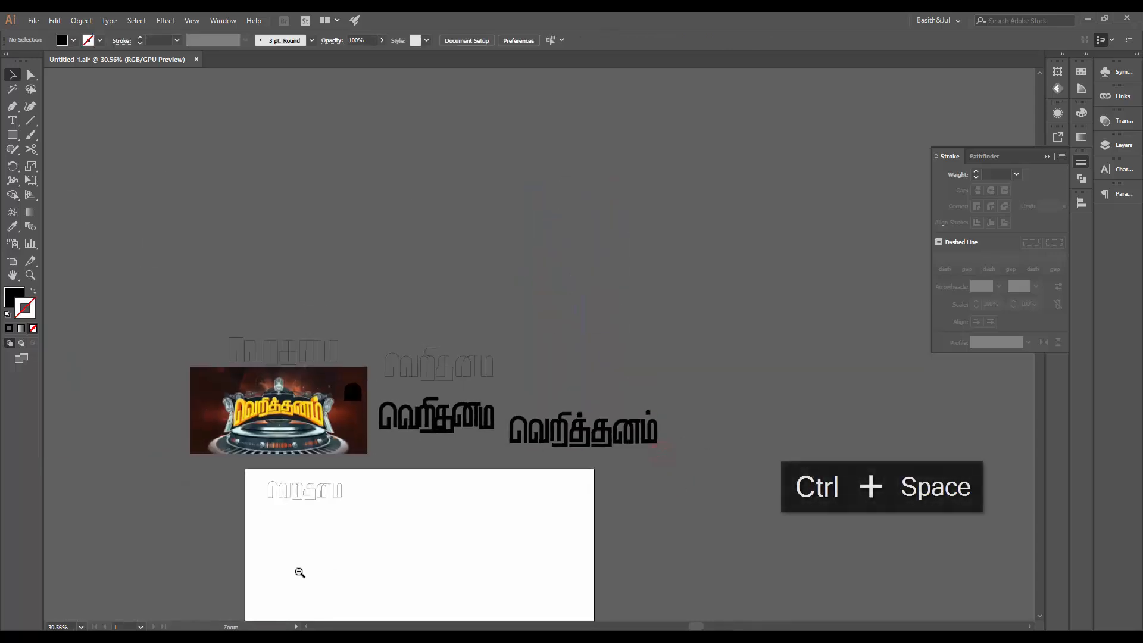
{"action": "key", "text": "ctrl+space"}
{"action": "left_click_drag", "start_coordinate": [684, 468], "coordinate": [874, 416]}
{"action": "left_click", "coordinate": [553, 271]}
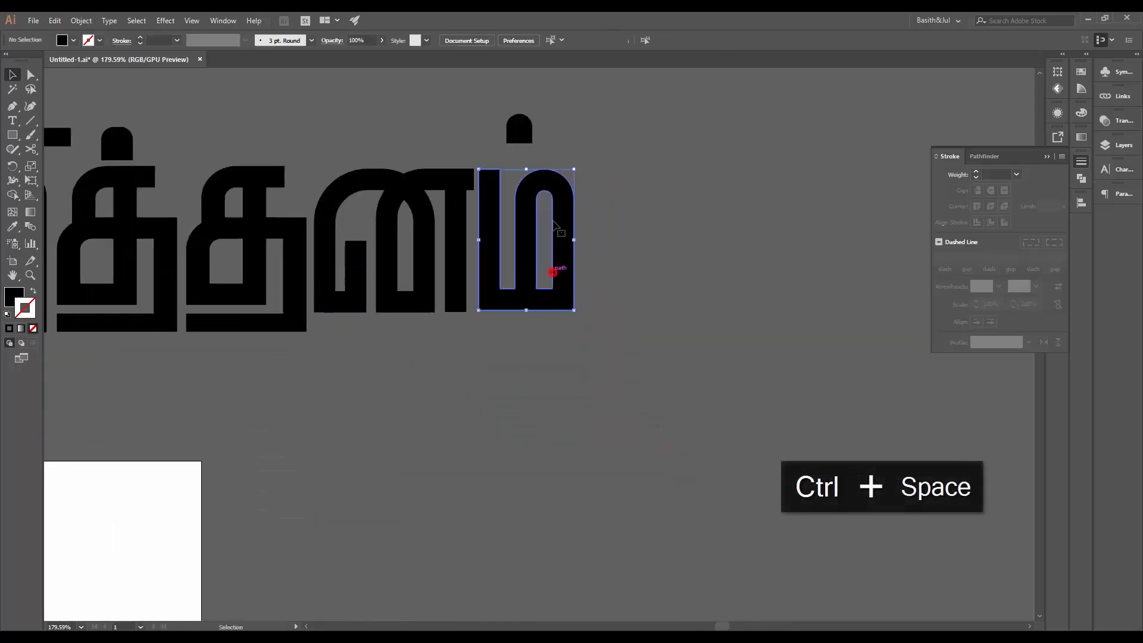
{"action": "mouse_move", "coordinate": [573, 169]}
{"action": "left_mouse_down"}
{"action": "mouse_move", "coordinate": [601, 169]}
{"action": "mouse_move", "coordinate": [591, 203]}
{"action": "mouse_move", "coordinate": [581, 178]}
{"action": "left_mouse_up"}
{"action": "left_click_drag", "start_coordinate": [521, 240], "coordinate": [524, 255]}
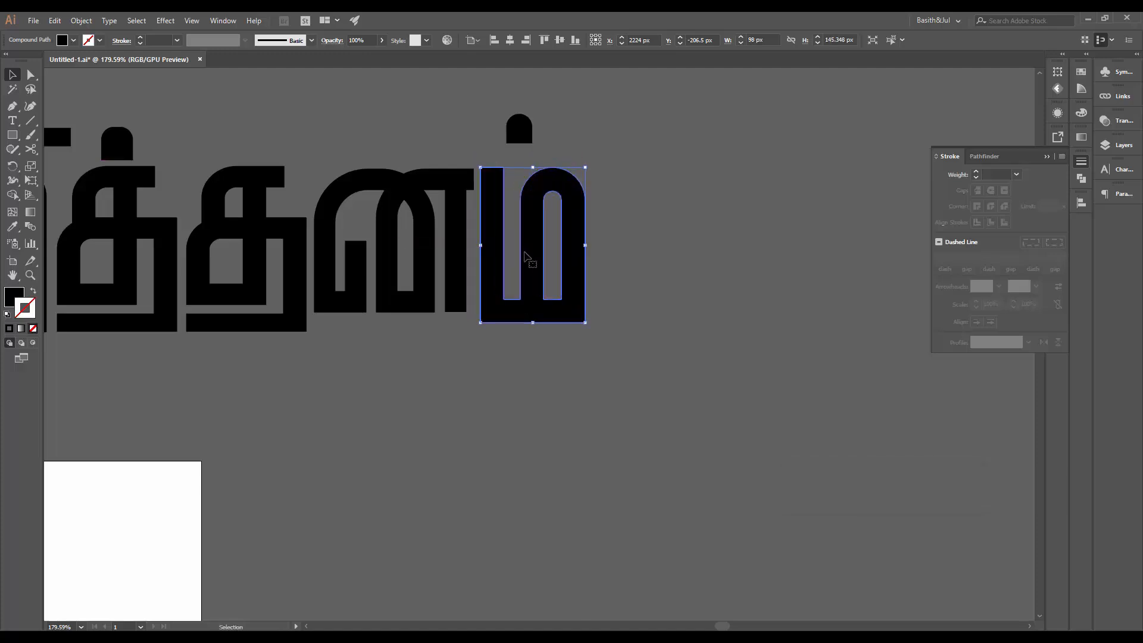
{"action": "left_click_drag", "start_coordinate": [585, 167], "coordinate": [590, 160]}
{"action": "left_click", "coordinate": [646, 210]}
- Enlarge the first letter of the separated bold lettering proportionally about its centre to about 105 by 159 px
{"action": "left_click_drag", "start_coordinate": [686, 176], "coordinate": [238, 324]}
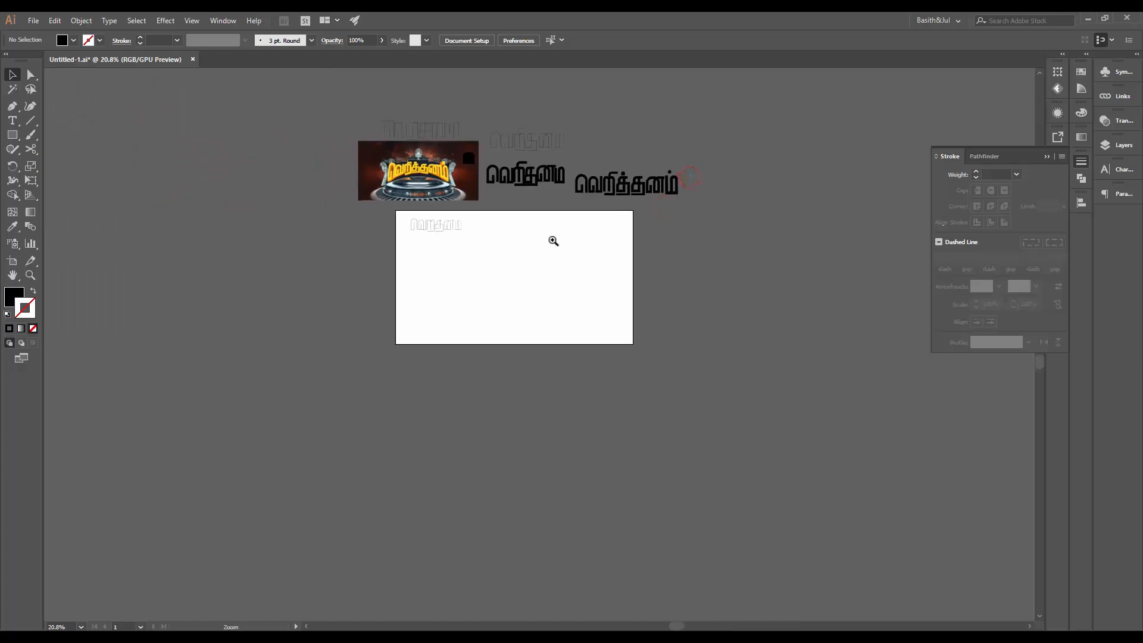
{"action": "left_click_drag", "start_coordinate": [648, 206], "coordinate": [670, 276]}
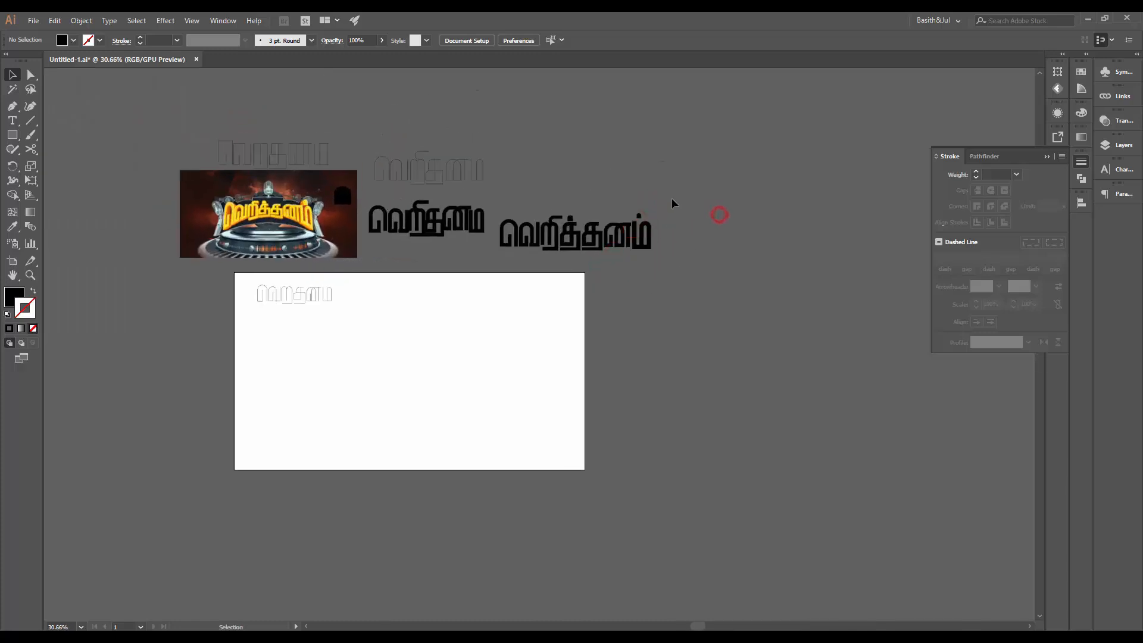
{"action": "left_click", "coordinate": [506, 232]}
{"action": "left_click", "coordinate": [522, 243]}
{"action": "key", "text": "ctrl+space"}
{"action": "left_click", "coordinate": [500, 216]}
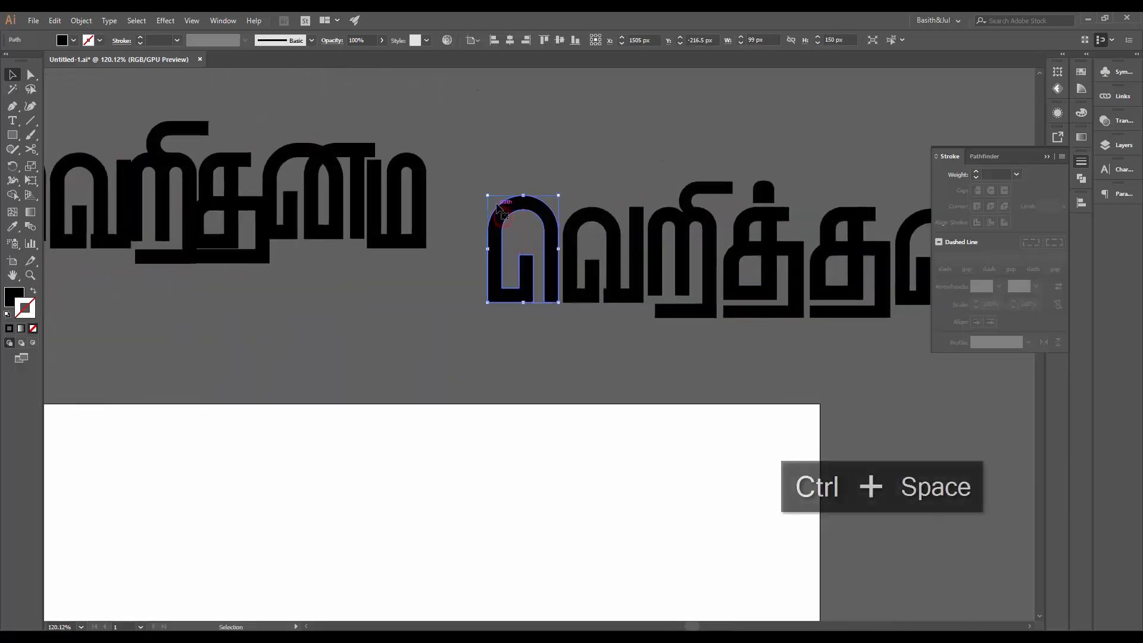
{"action": "left_click_drag", "start_coordinate": [488, 195], "coordinate": [486, 192]}
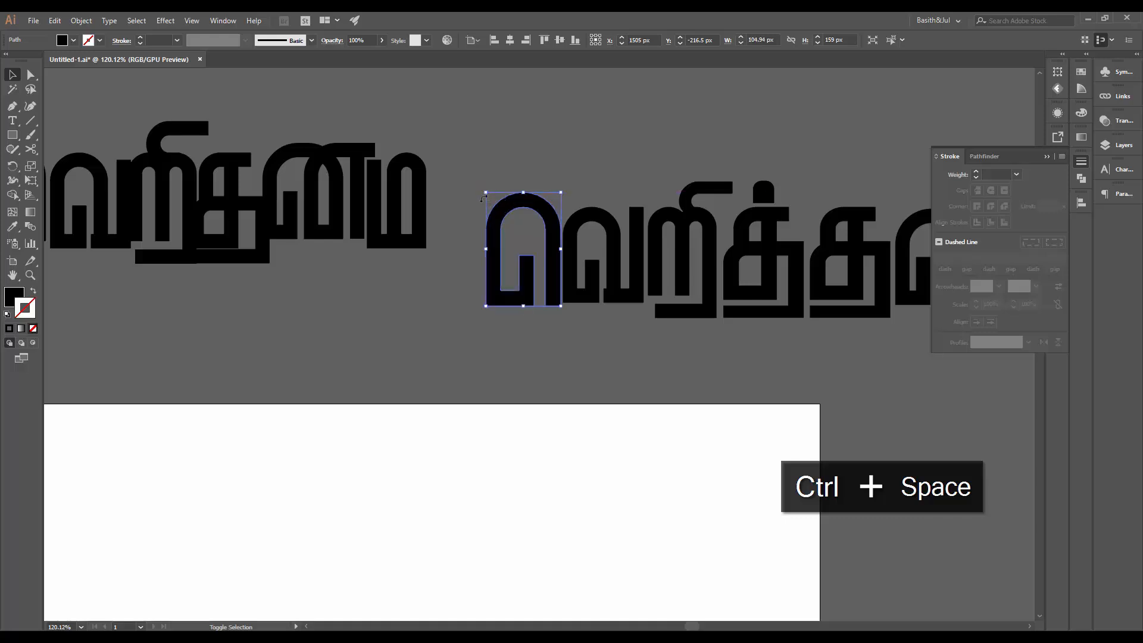
- Nudge the enlarged first letter 3 px away from the second letter, to X 1502 px
{"action": "key", "text": "Left"}
{"action": "key", "text": "Left"}
{"action": "key", "text": "Left"}
{"action": "key", "text": "Left"}
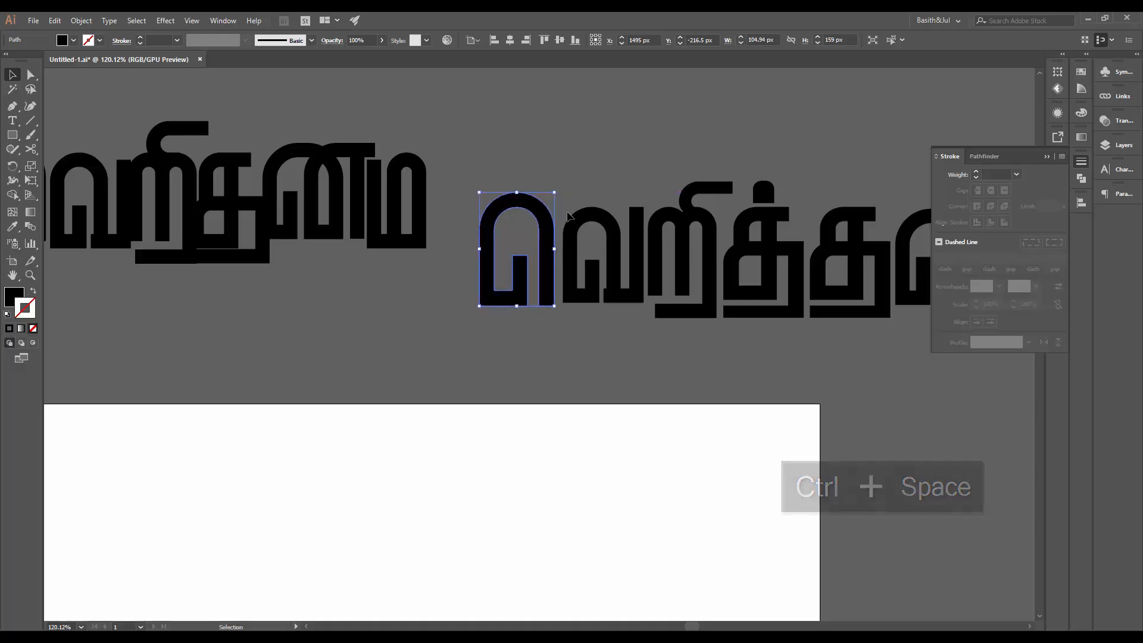
{"action": "key", "text": "Right"}
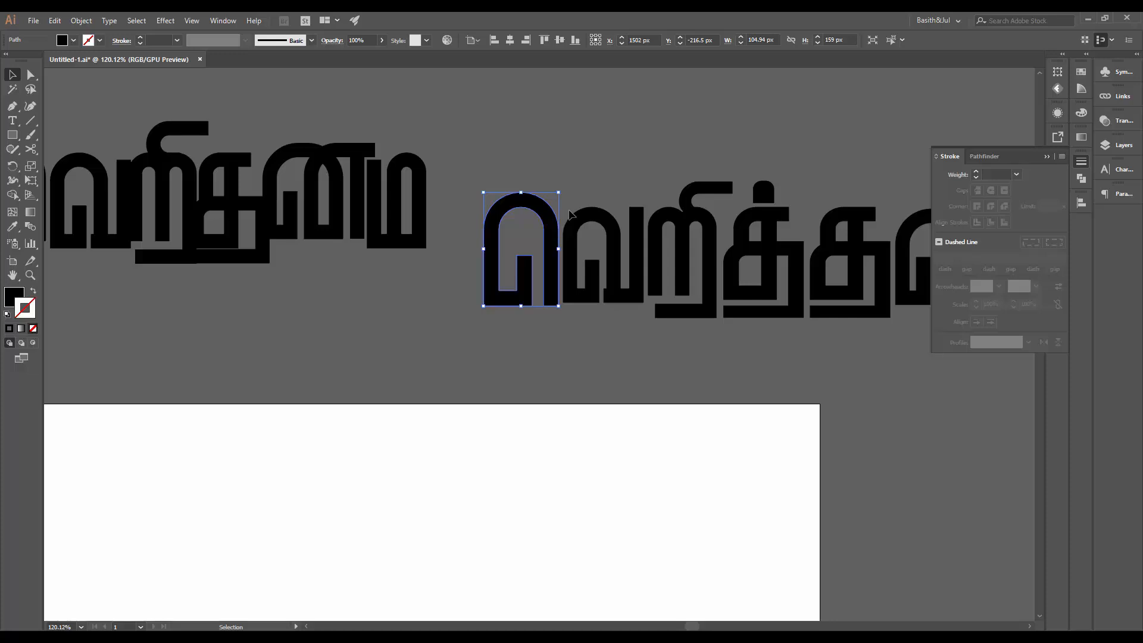
- Duplicate the complete bold lettering into the empty space beside the artboard, keeping the original in place
{"action": "left_click", "coordinate": [579, 177]}
{"action": "key", "text": "ctrl+space"}
{"action": "left_click_drag", "start_coordinate": [601, 212], "coordinate": [391, 324]}
{"action": "left_click_drag", "start_coordinate": [557, 310], "coordinate": [490, 349]}
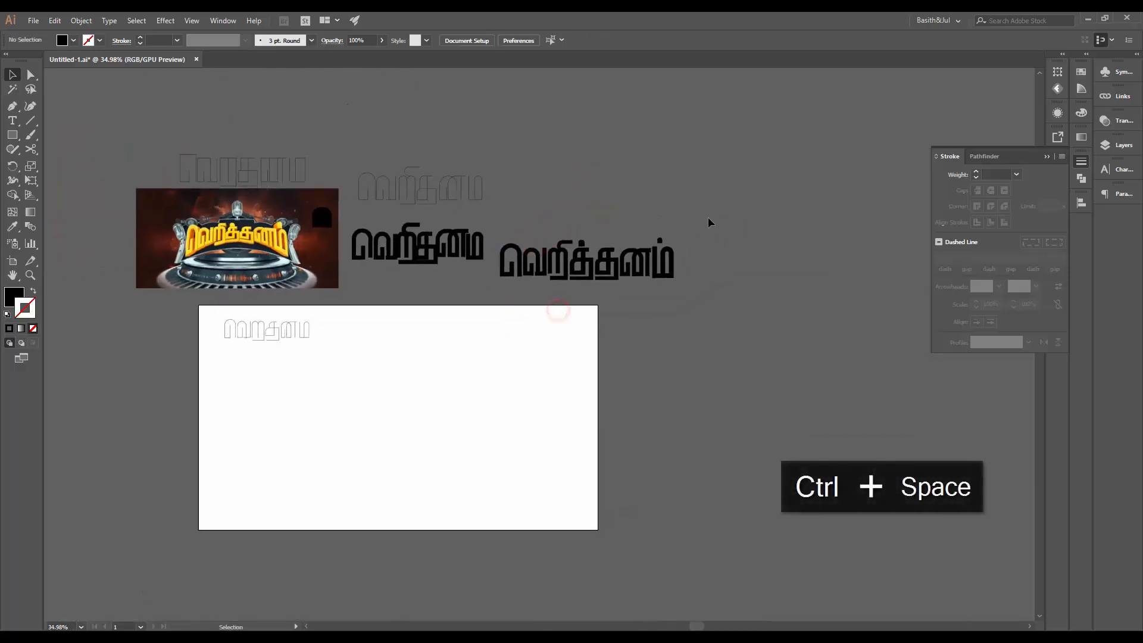
{"action": "left_click_drag", "start_coordinate": [542, 303], "coordinate": [499, 286]}
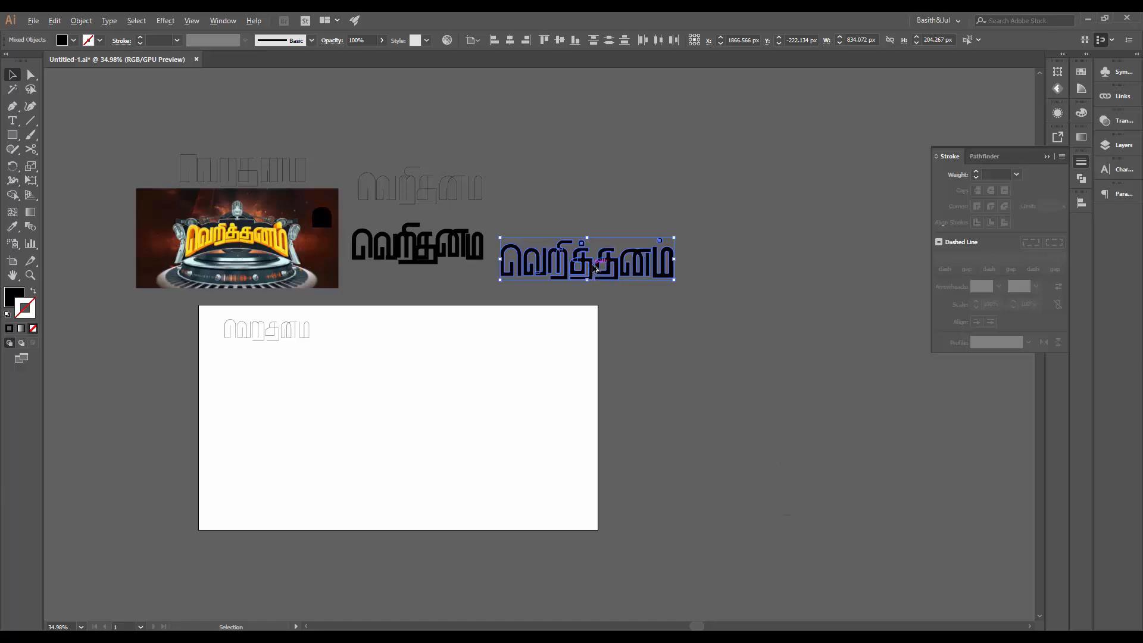
{"action": "left_click_drag", "start_coordinate": [603, 273], "coordinate": [704, 360]}
{"action": "key", "text": "ctrl+z"}
{"action": "left_click", "coordinate": [713, 431]}
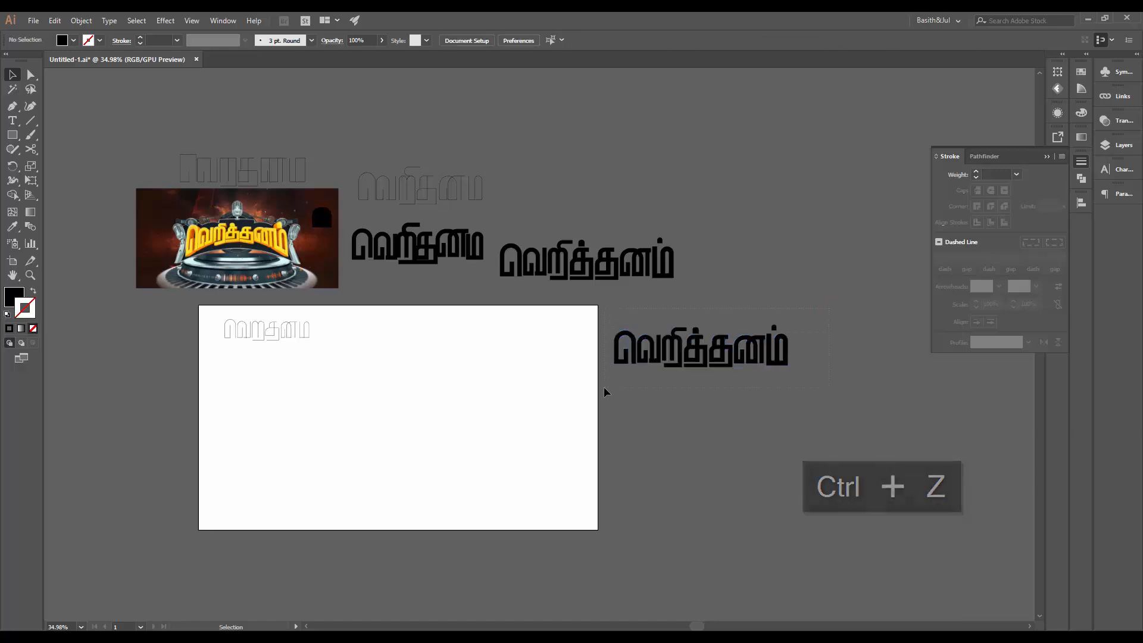
- Lower the dot above the last letter of the duplicated lettering by about 12 px, closer to the letter
{"action": "key", "text": "ctrl+space"}
{"action": "left_click", "coordinate": [800, 408]}
{"action": "left_click_drag", "start_coordinate": [976, 371], "coordinate": [1006, 366]}
{"action": "key", "text": "ctrl+space"}
{"action": "left_click_drag", "start_coordinate": [803, 303], "coordinate": [881, 304]}
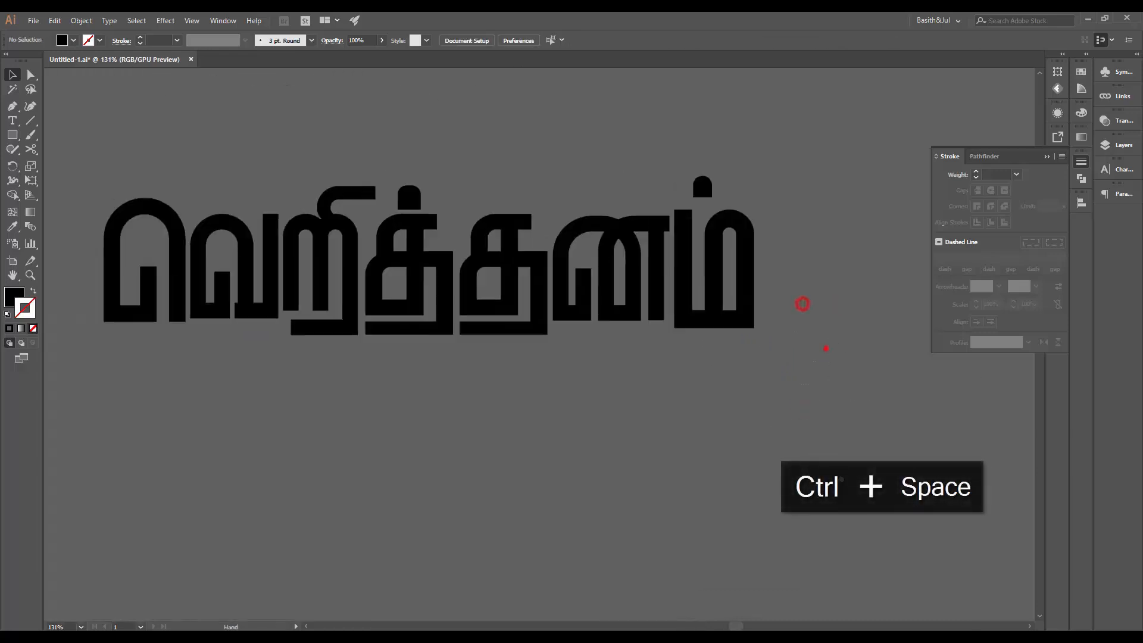
{"action": "left_click_drag", "start_coordinate": [826, 349], "coordinate": [976, 345]}
{"action": "left_click", "coordinate": [781, 473]}
{"action": "left_click_drag", "start_coordinate": [669, 271], "coordinate": [679, 284]}
{"action": "left_click", "coordinate": [719, 250]}
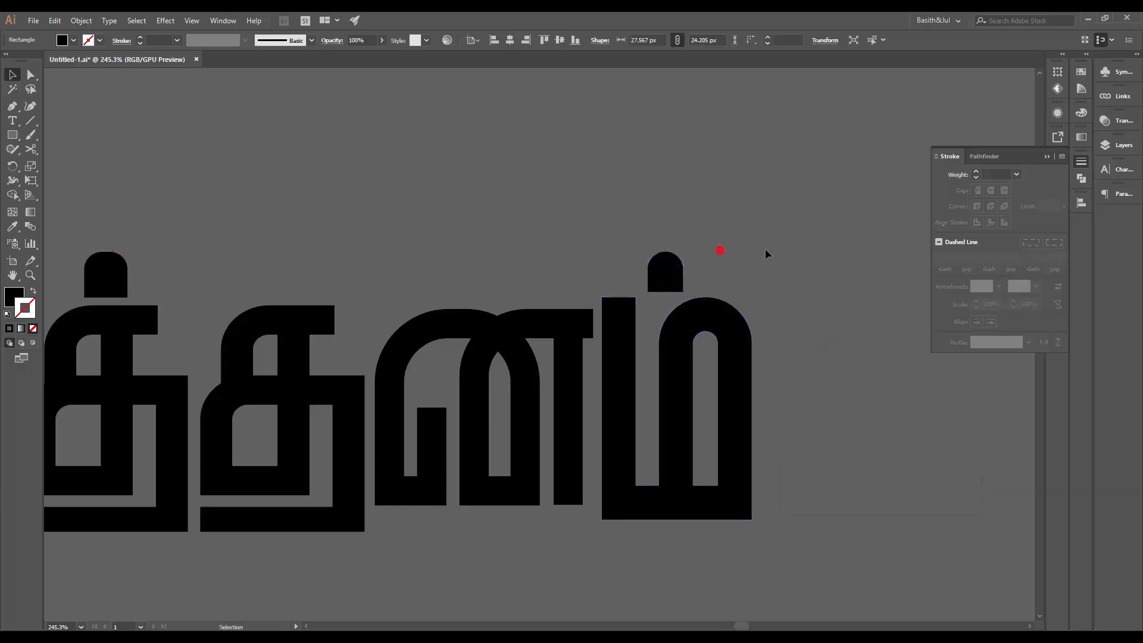
- Unite all shapes of the duplicated lettering into one group with Pathfinder
{"action": "key", "text": "ctrl+space"}
{"action": "left_click_drag", "start_coordinate": [768, 253], "coordinate": [362, 364]}
{"action": "left_click_drag", "start_coordinate": [719, 295], "coordinate": [752, 347]}
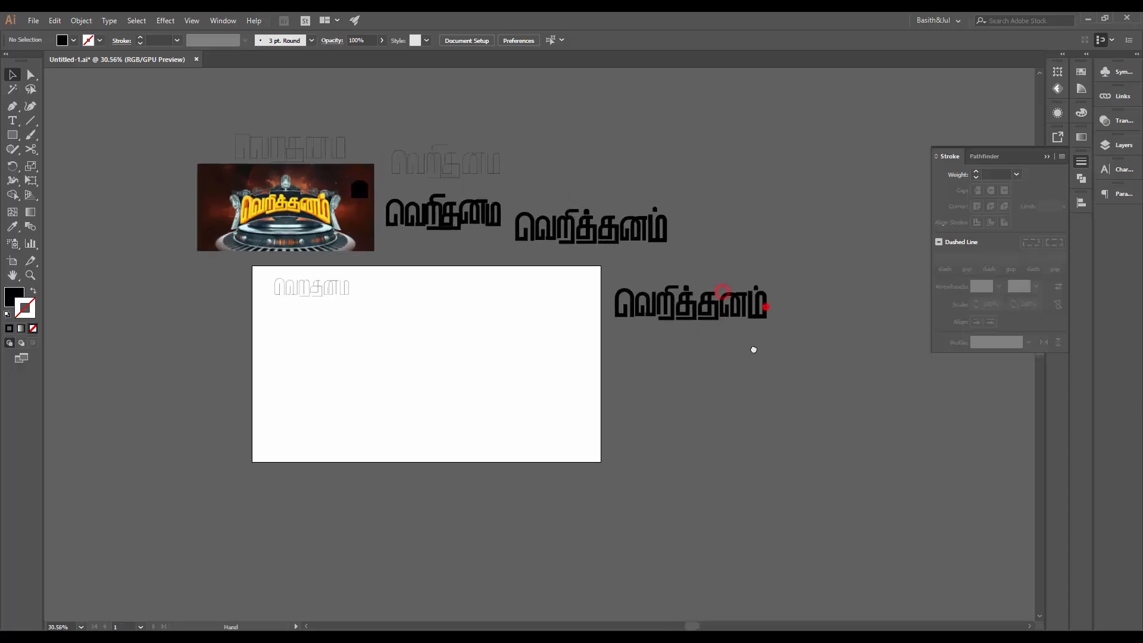
{"action": "left_click_drag", "start_coordinate": [776, 279], "coordinate": [611, 344]}
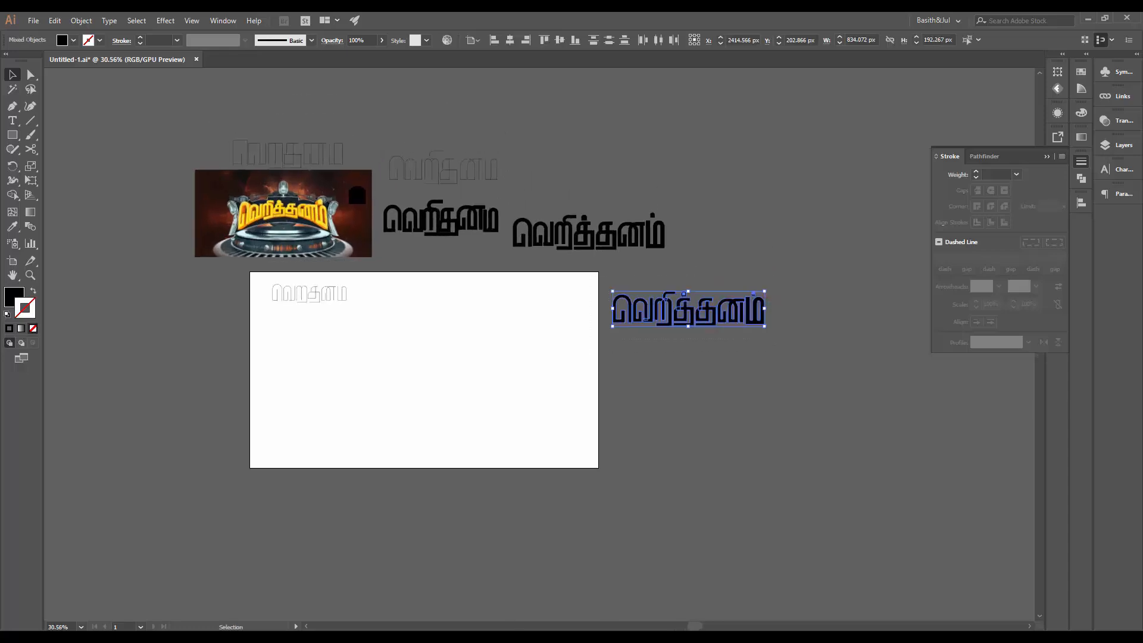
{"action": "left_click", "coordinate": [1048, 158]}
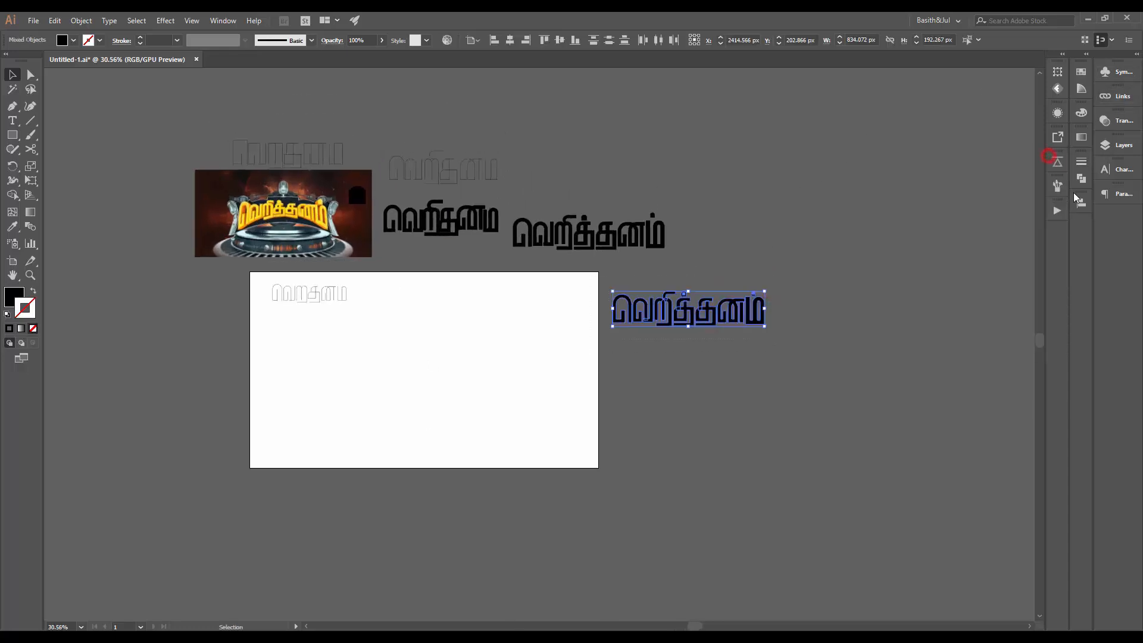
{"action": "left_click", "coordinate": [1080, 177]}
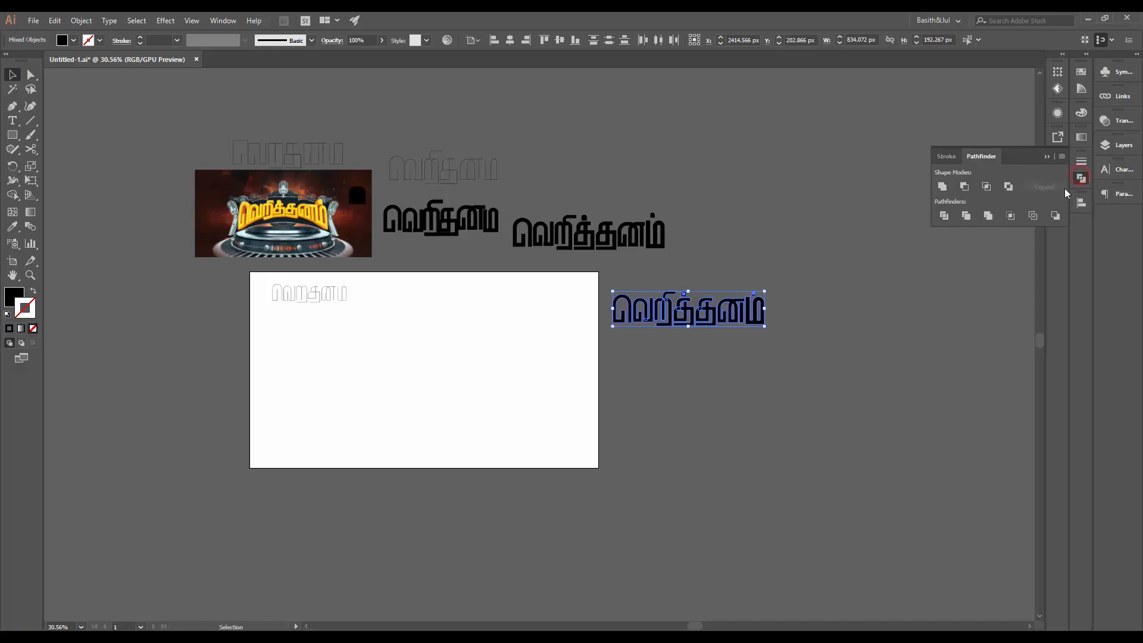
{"action": "left_click", "coordinate": [943, 187]}
{"action": "left_click", "coordinate": [790, 326]}
{"action": "left_click_drag", "start_coordinate": [789, 263], "coordinate": [610, 346]}
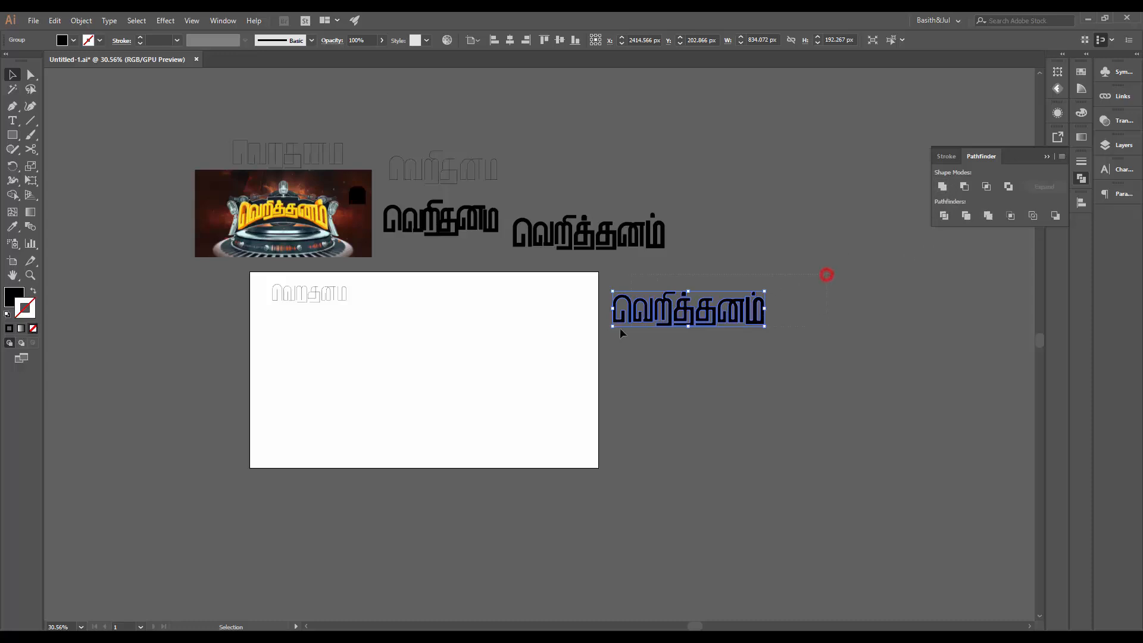
{"action": "left_click", "coordinate": [164, 21]}
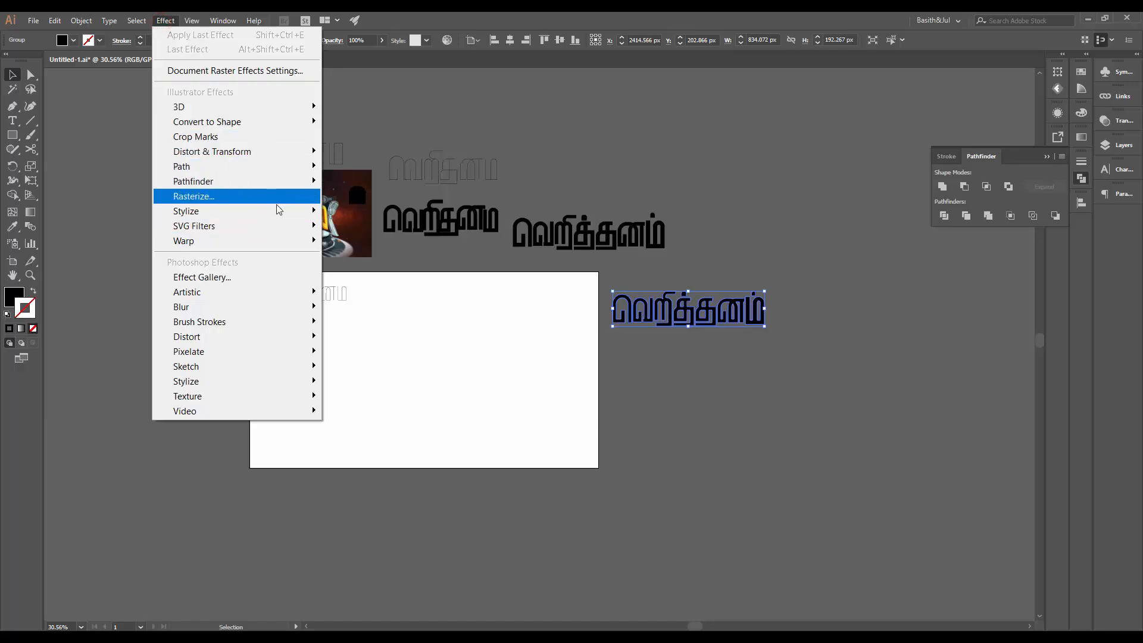
{"action": "mouse_move", "coordinate": [286, 241]}
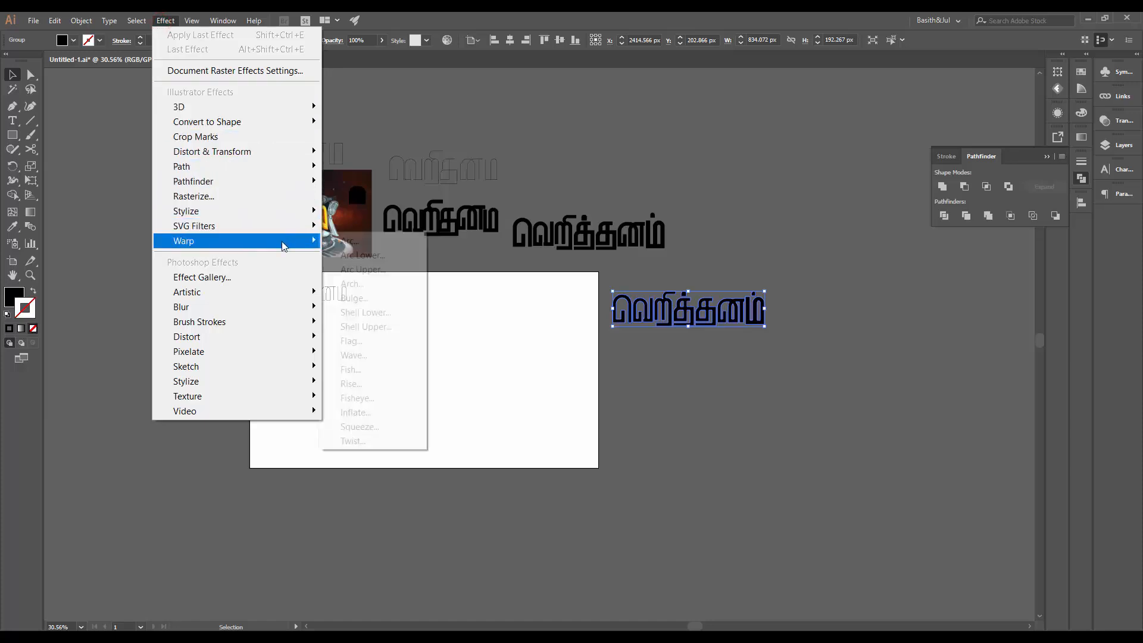
{"action": "left_click", "coordinate": [369, 244]}
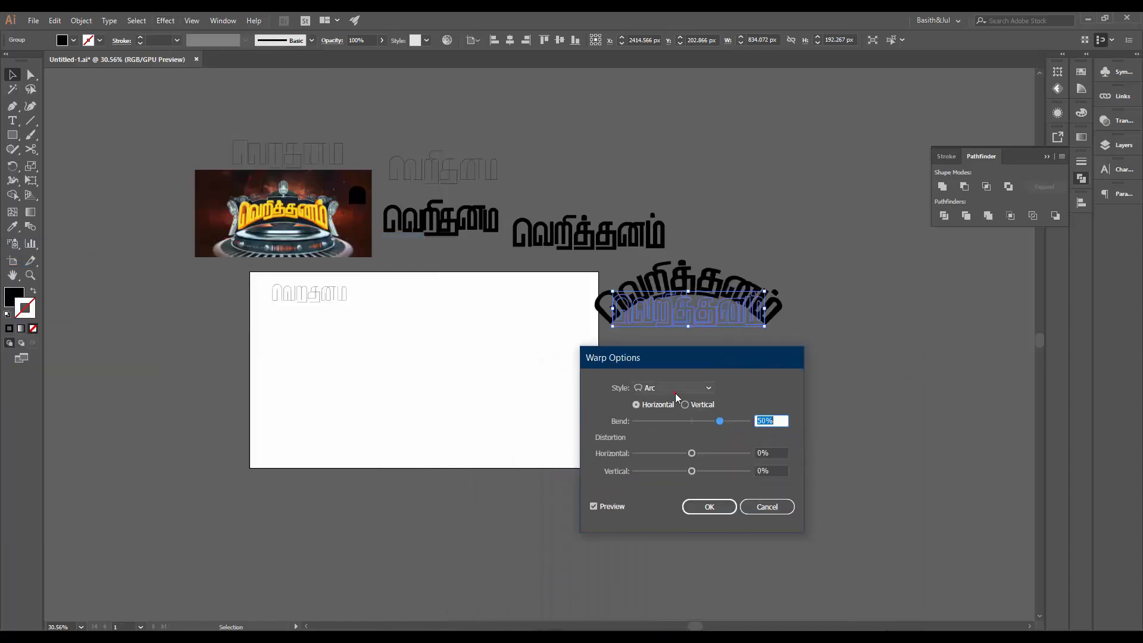
{"action": "left_click", "coordinate": [675, 390]}
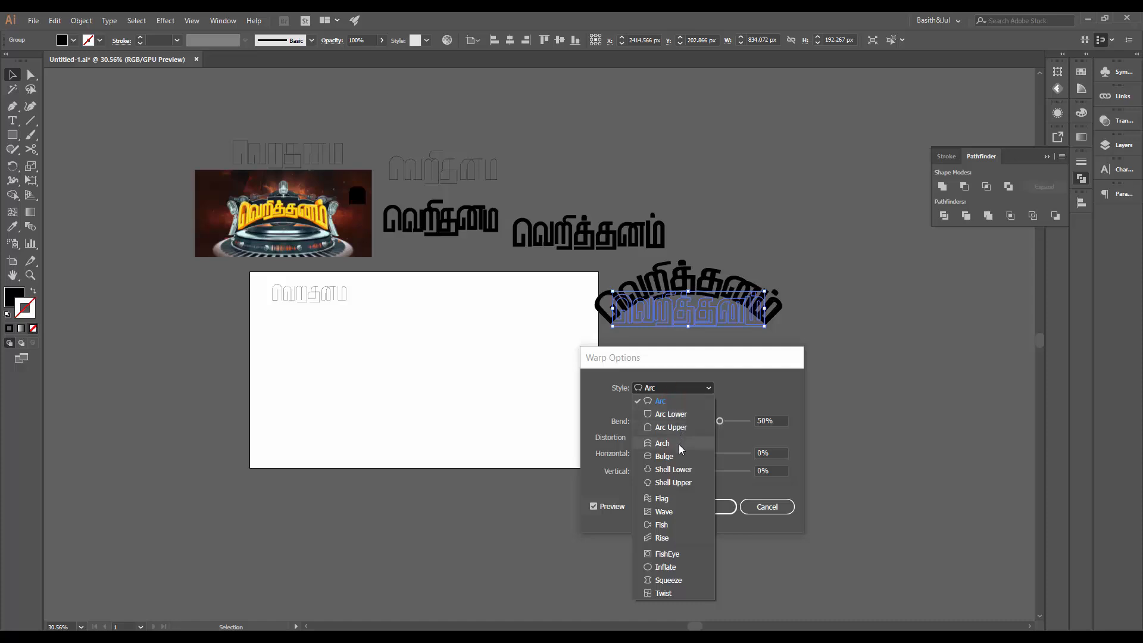
{"action": "left_click", "coordinate": [662, 443]}
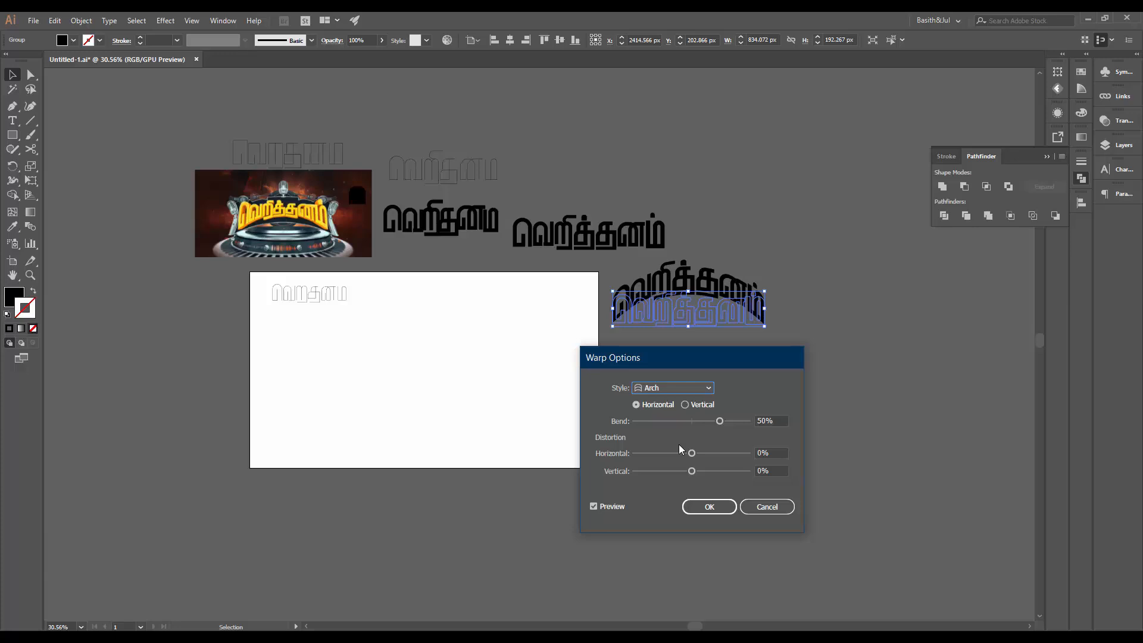
{"action": "mouse_move", "coordinate": [719, 423]}
{"action": "left_mouse_down"}
{"action": "mouse_move", "coordinate": [682, 423]}
{"action": "mouse_move", "coordinate": [700, 423]}
{"action": "left_mouse_up"}
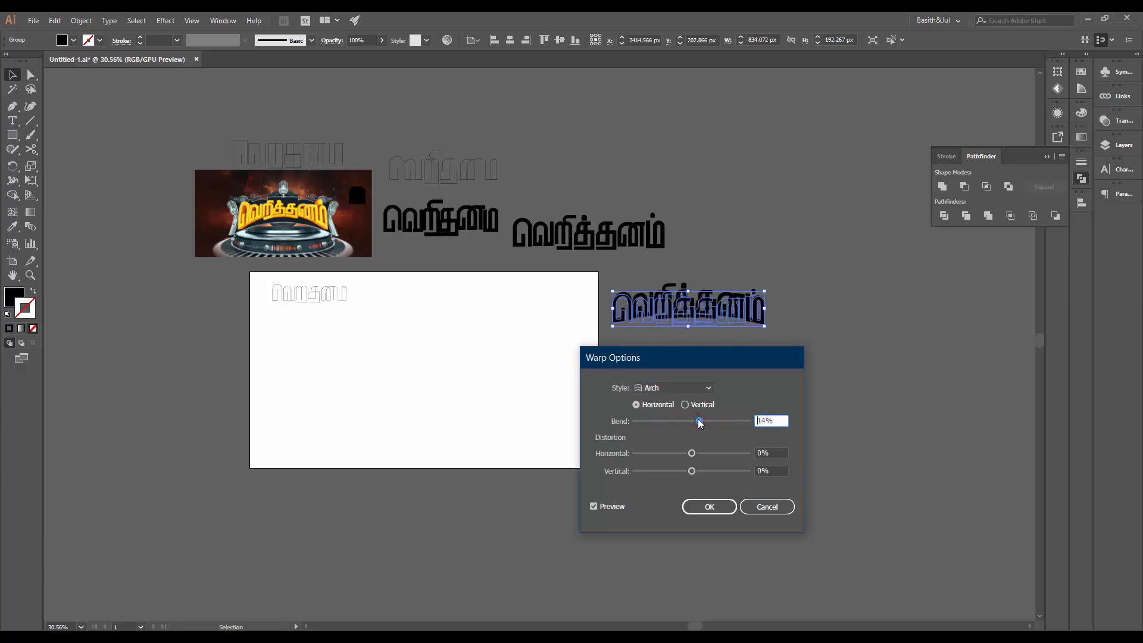
{"action": "left_click", "coordinate": [679, 390]}
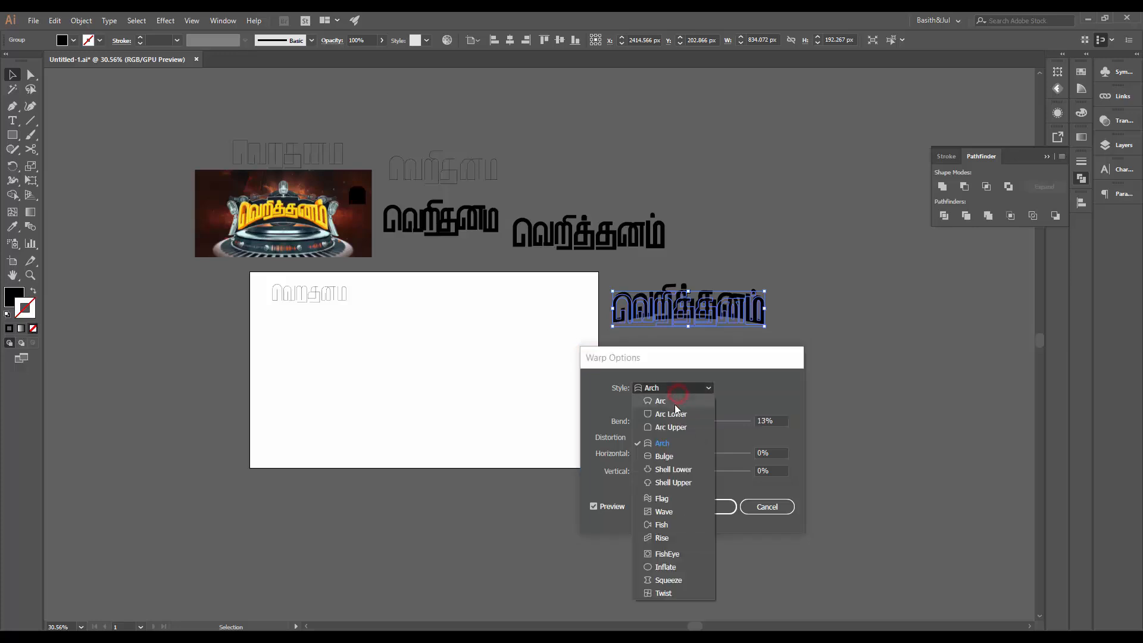
{"action": "left_click", "coordinate": [669, 413]}
{"action": "left_click", "coordinate": [677, 387]}
{"action": "left_click", "coordinate": [671, 427]}
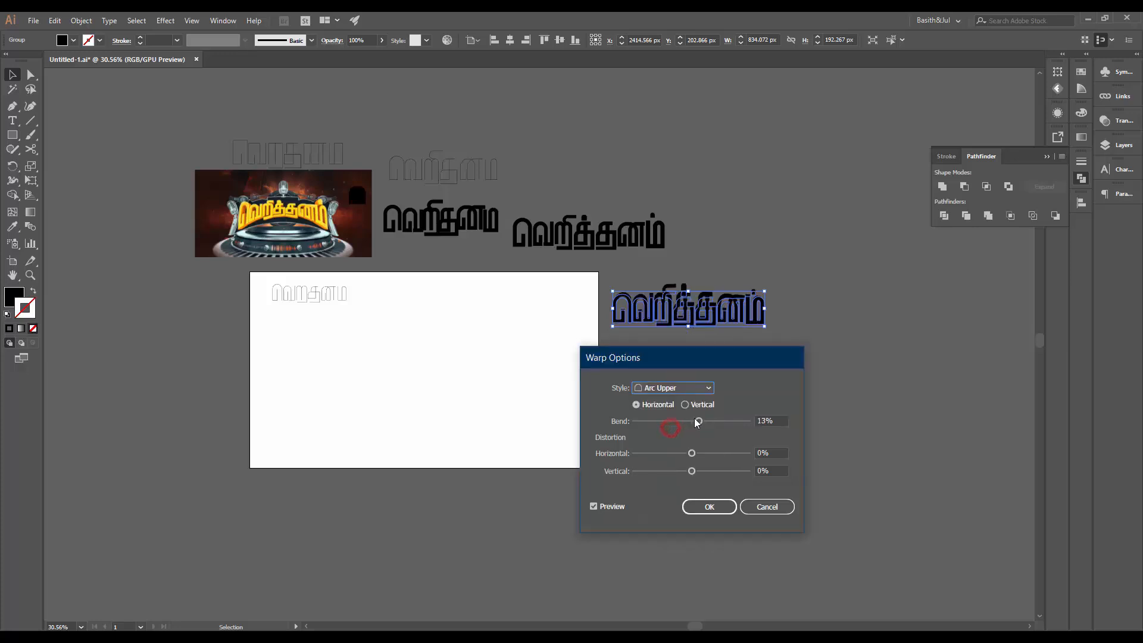
{"action": "left_click_drag", "start_coordinate": [696, 422], "coordinate": [683, 424]}
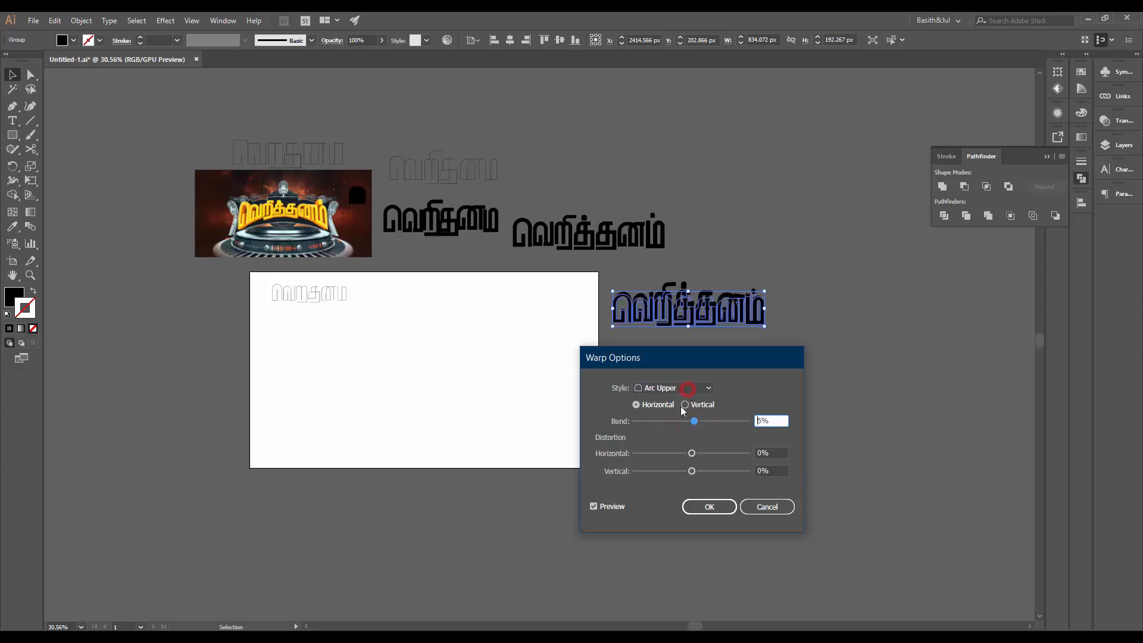
{"action": "left_click", "coordinate": [688, 389]}
{"action": "left_click", "coordinate": [674, 424]}
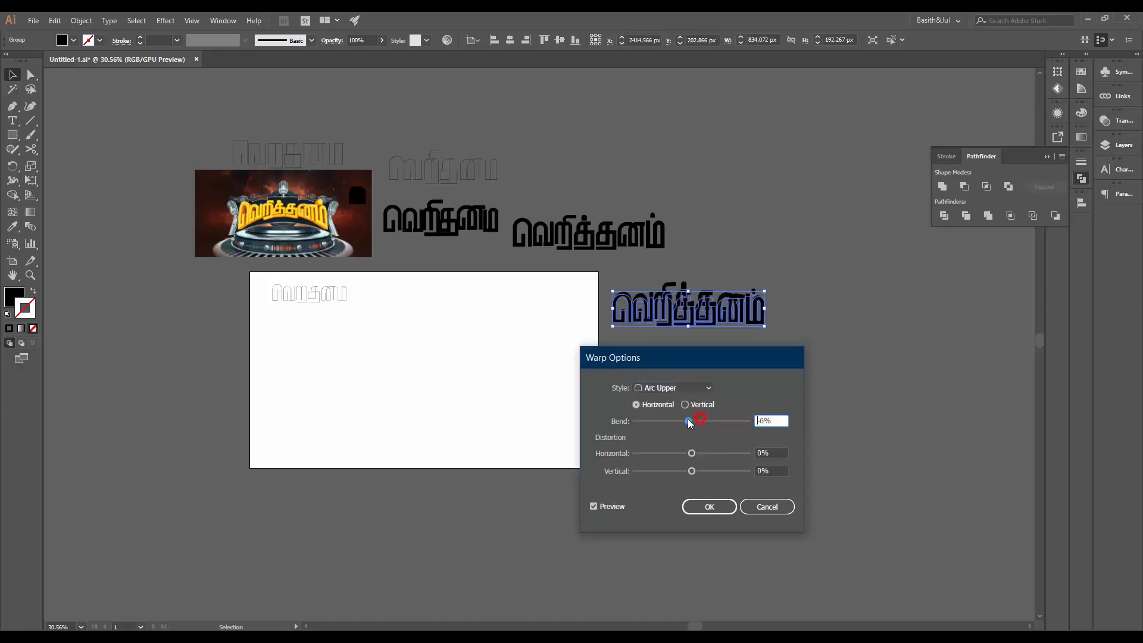
{"action": "left_click_drag", "start_coordinate": [701, 422], "coordinate": [692, 422]}
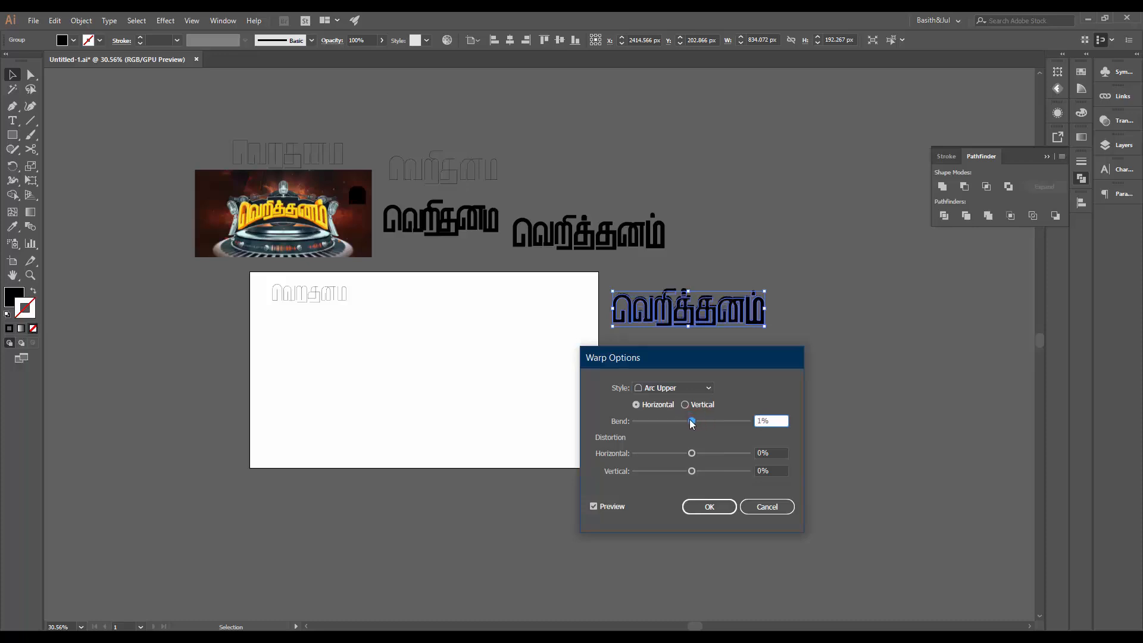
{"action": "left_click_drag", "start_coordinate": [691, 420], "coordinate": [697, 420]}
{"action": "left_click", "coordinate": [673, 387]}
{"action": "left_click", "coordinate": [657, 410]}
{"action": "left_click", "coordinate": [693, 421]}
{"action": "left_click_drag", "start_coordinate": [693, 420], "coordinate": [684, 422]}
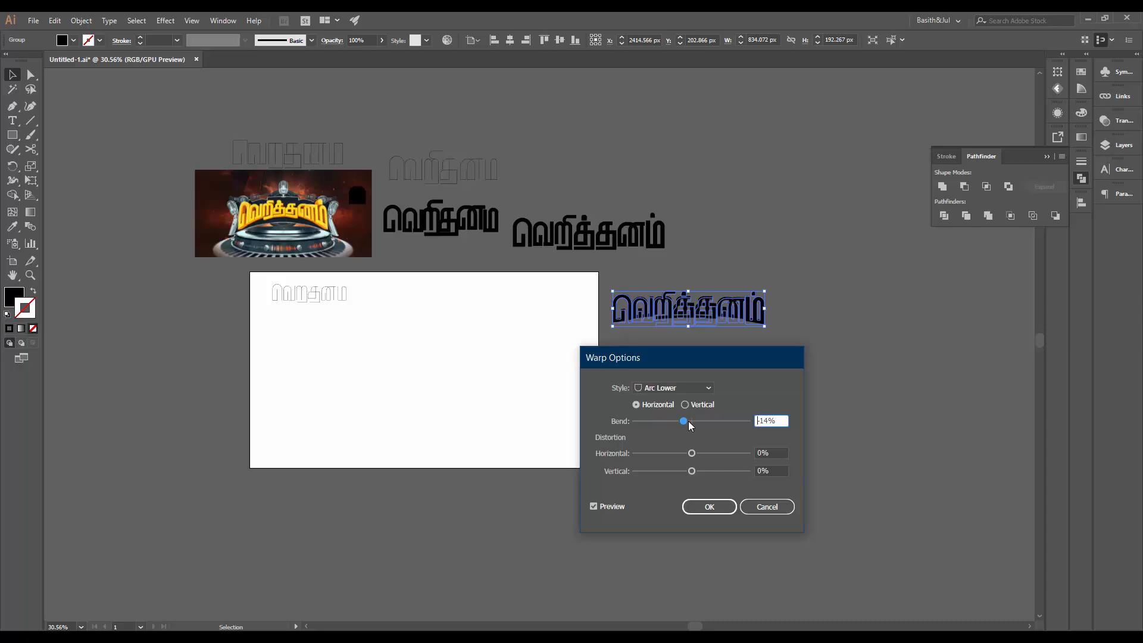
{"action": "left_click", "coordinate": [766, 506]}
{"action": "left_click", "coordinate": [823, 277]}
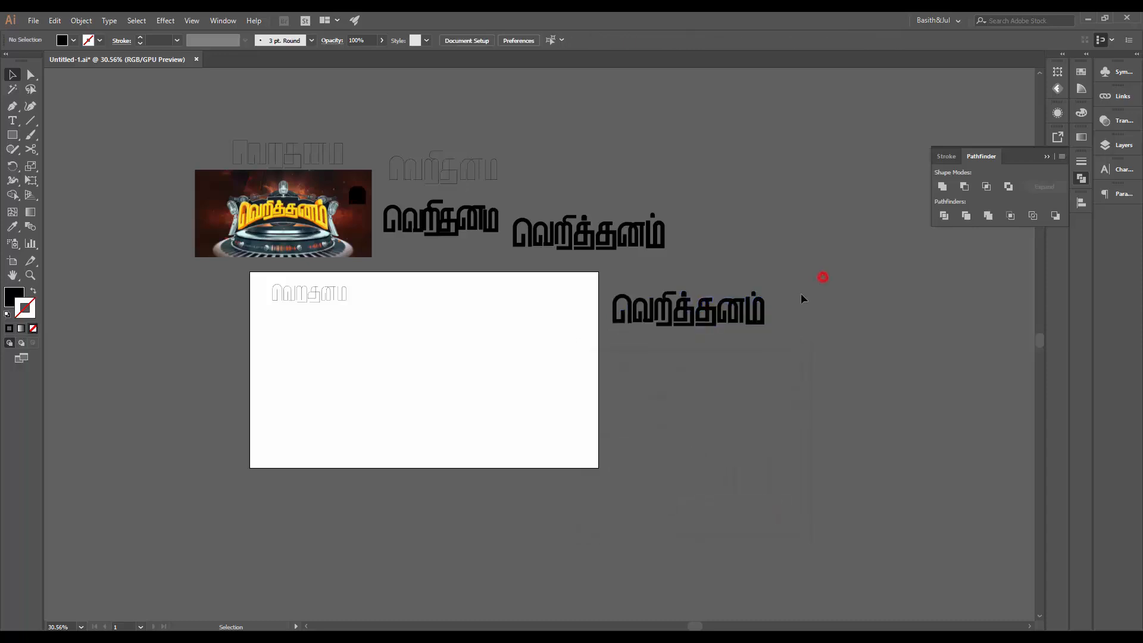
- Apply a horizontal Arc Lower warp with a bend of -15% to the united lettering
{"action": "left_click_drag", "start_coordinate": [803, 279], "coordinate": [598, 361]}
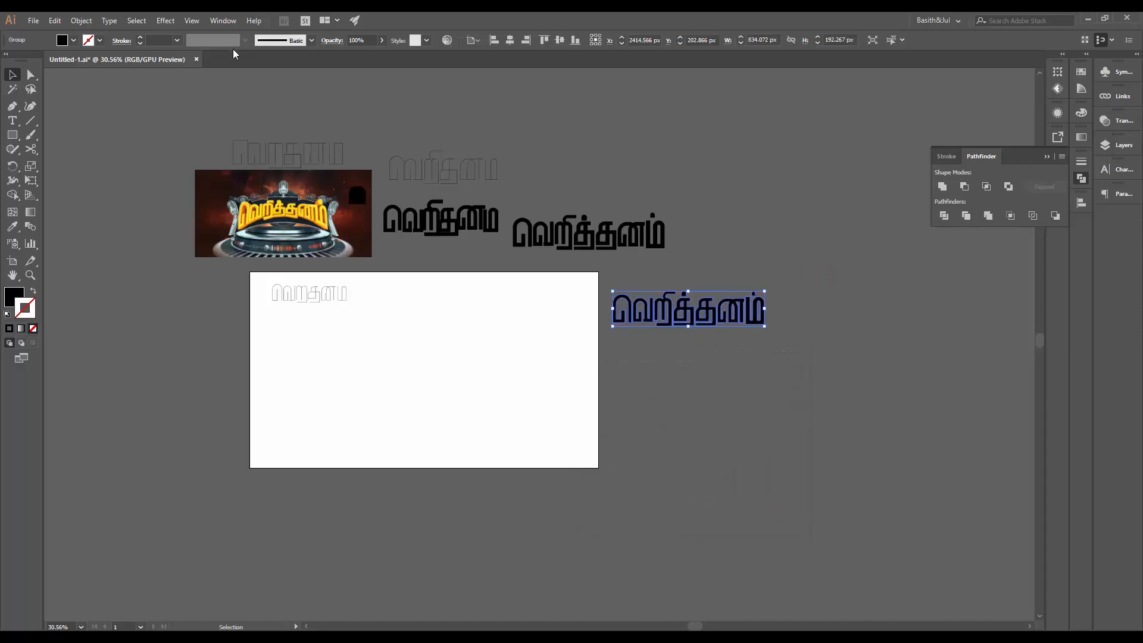
{"action": "left_click", "coordinate": [165, 21]}
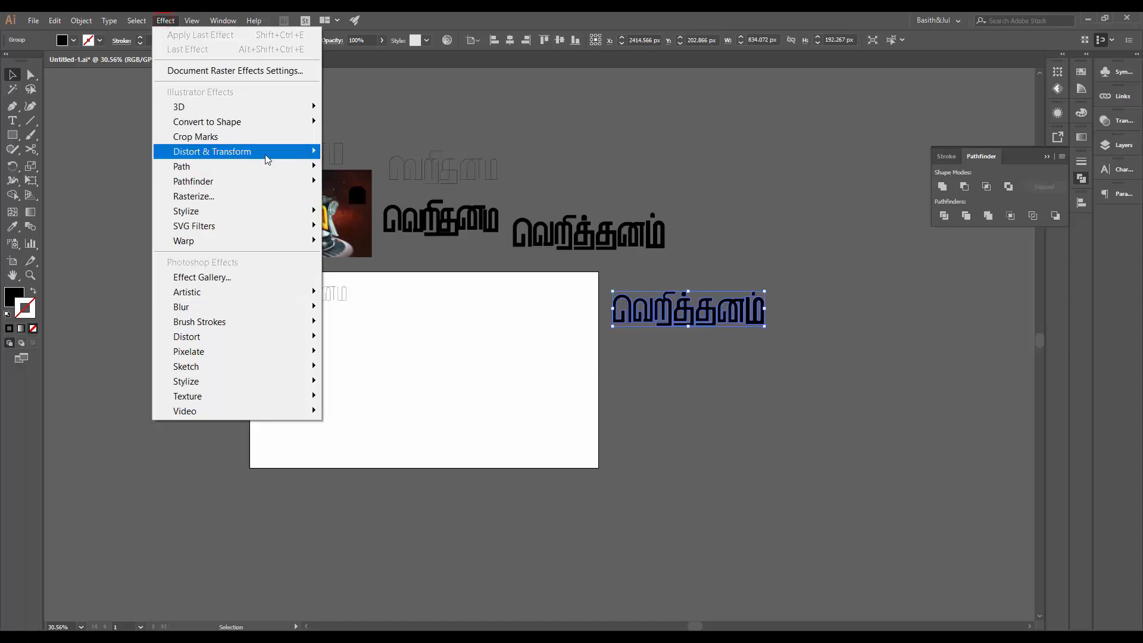
{"action": "mouse_move", "coordinate": [266, 231]}
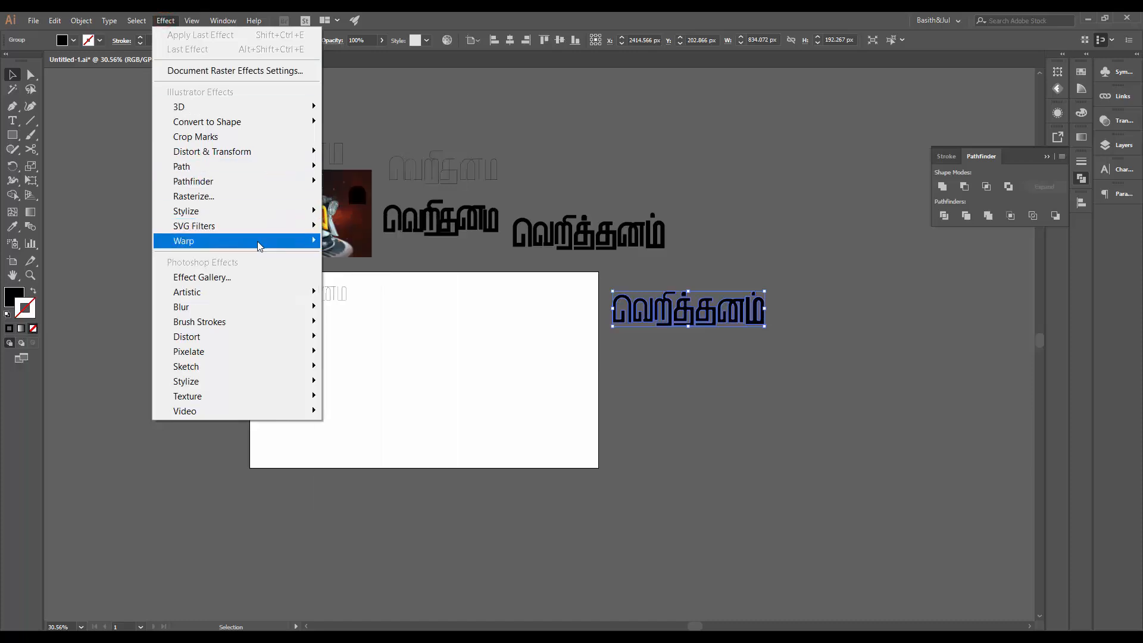
{"action": "left_click", "coordinate": [381, 255]}
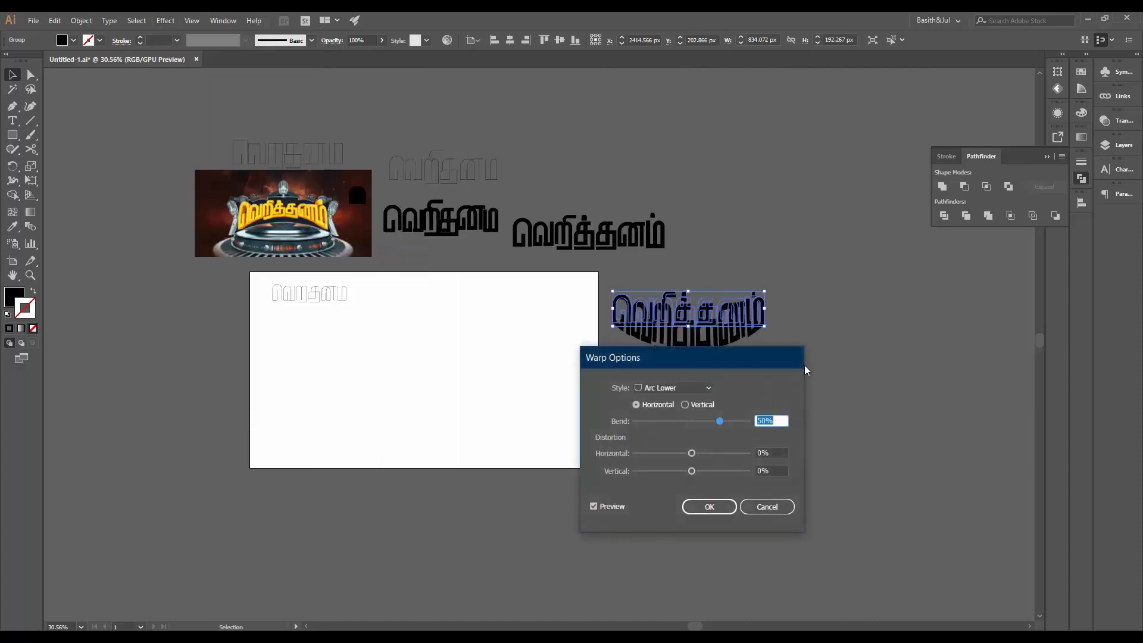
{"action": "left_click_drag", "start_coordinate": [700, 364], "coordinate": [1016, 295]}
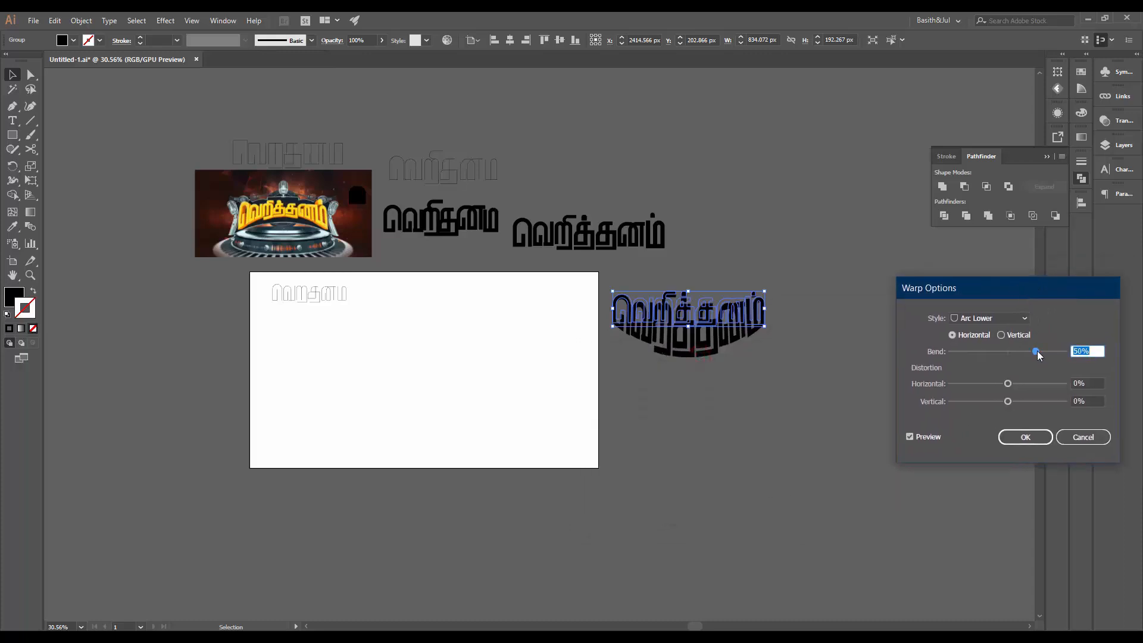
{"action": "left_click_drag", "start_coordinate": [1036, 354], "coordinate": [1001, 358]}
{"action": "left_click", "coordinate": [1025, 439]}
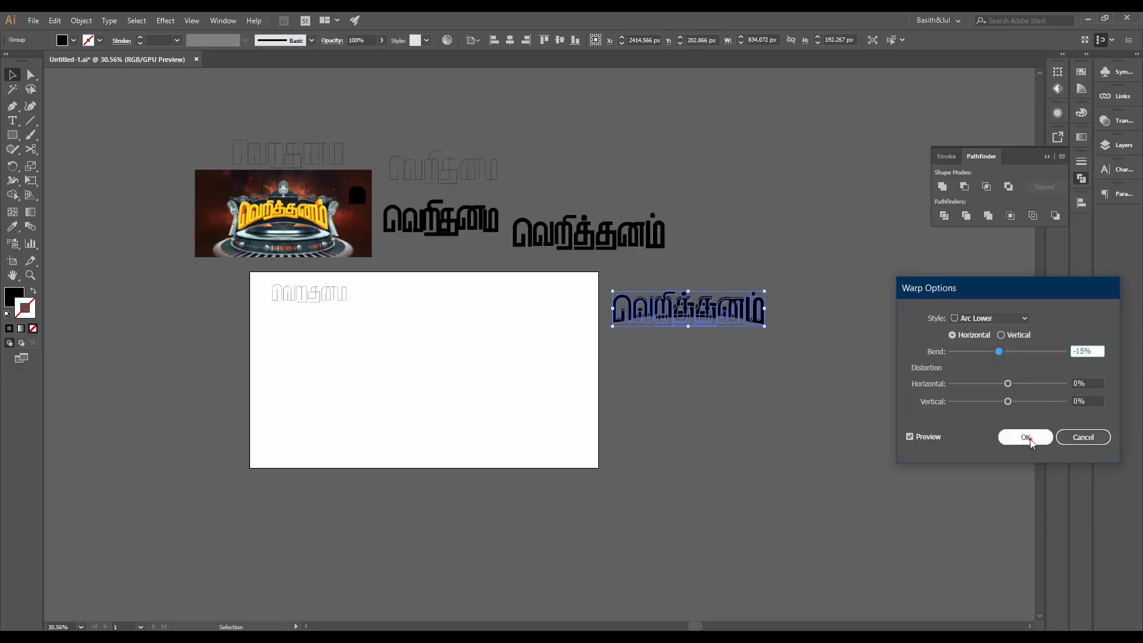
{"action": "left_click", "coordinate": [708, 368]}
- Stretch the warped lettering downward in two passes, keeping its width, until it is slightly taller than 249 px
{"action": "left_click_drag", "start_coordinate": [669, 357], "coordinate": [726, 280]}
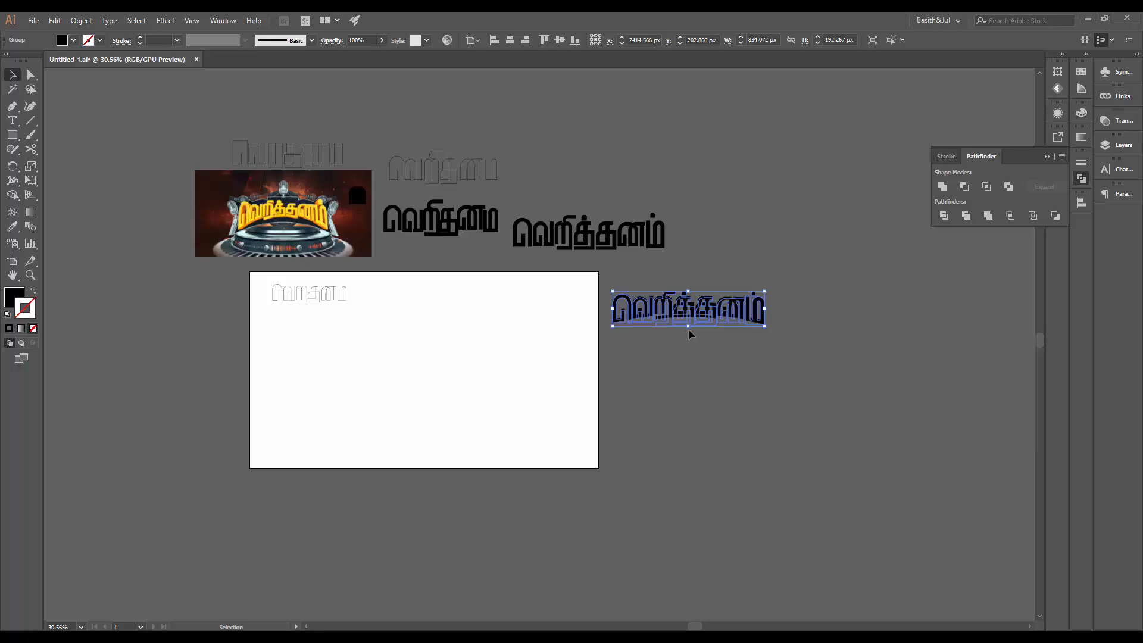
{"action": "left_click_drag", "start_coordinate": [689, 329], "coordinate": [689, 356]}
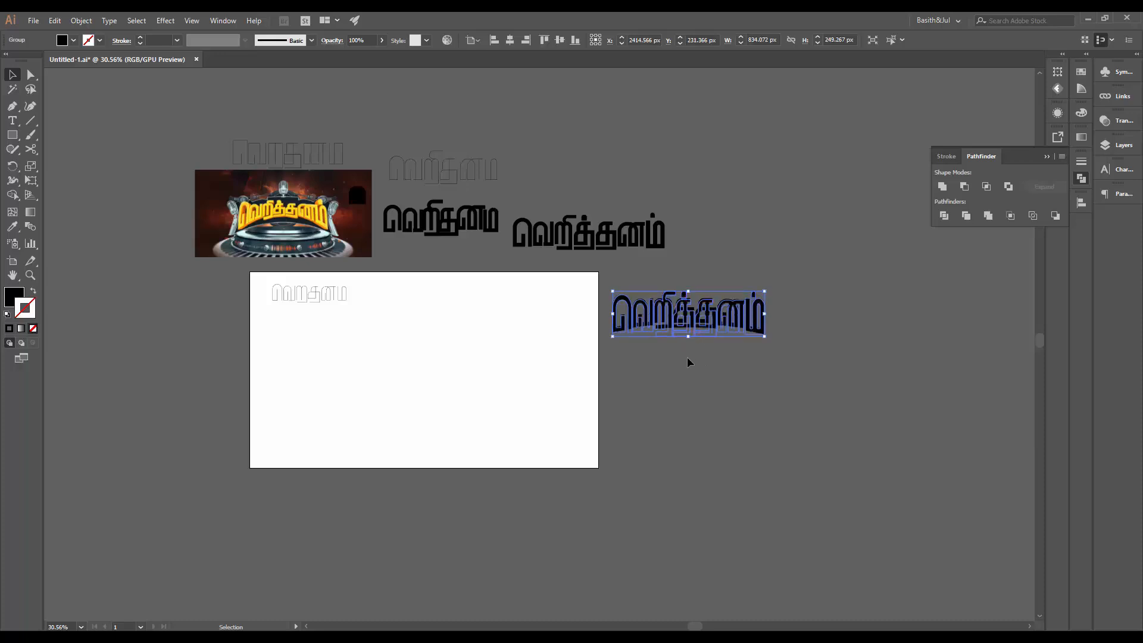
{"action": "left_click", "coordinate": [694, 379]}
{"action": "key", "text": "ctrl+space"}
{"action": "left_click", "coordinate": [703, 356]}
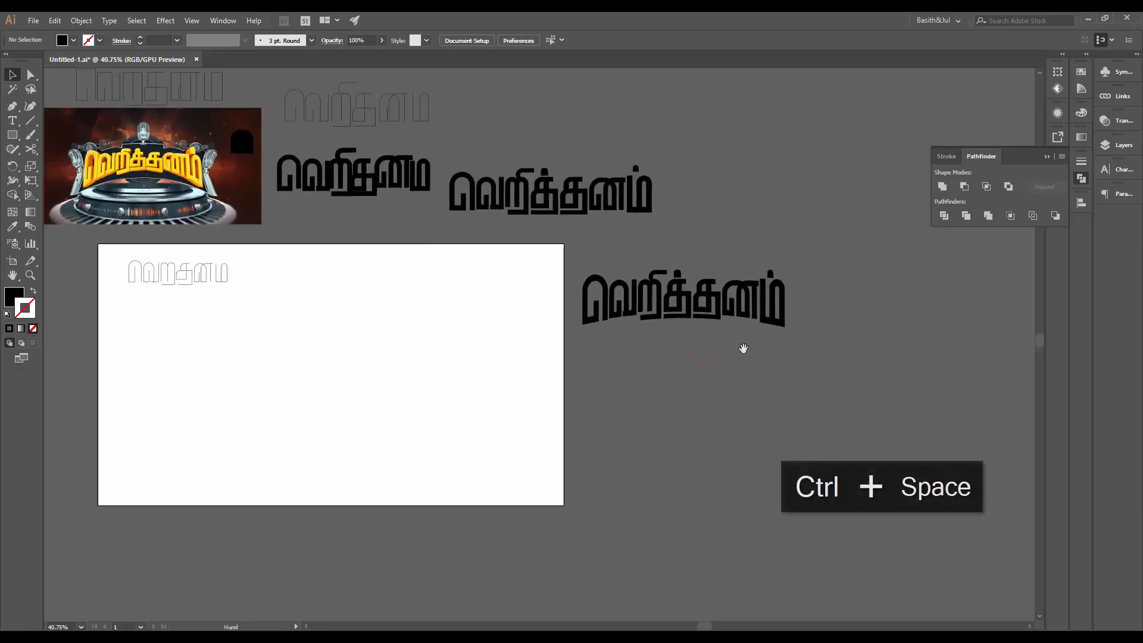
{"action": "left_click", "coordinate": [717, 310]}
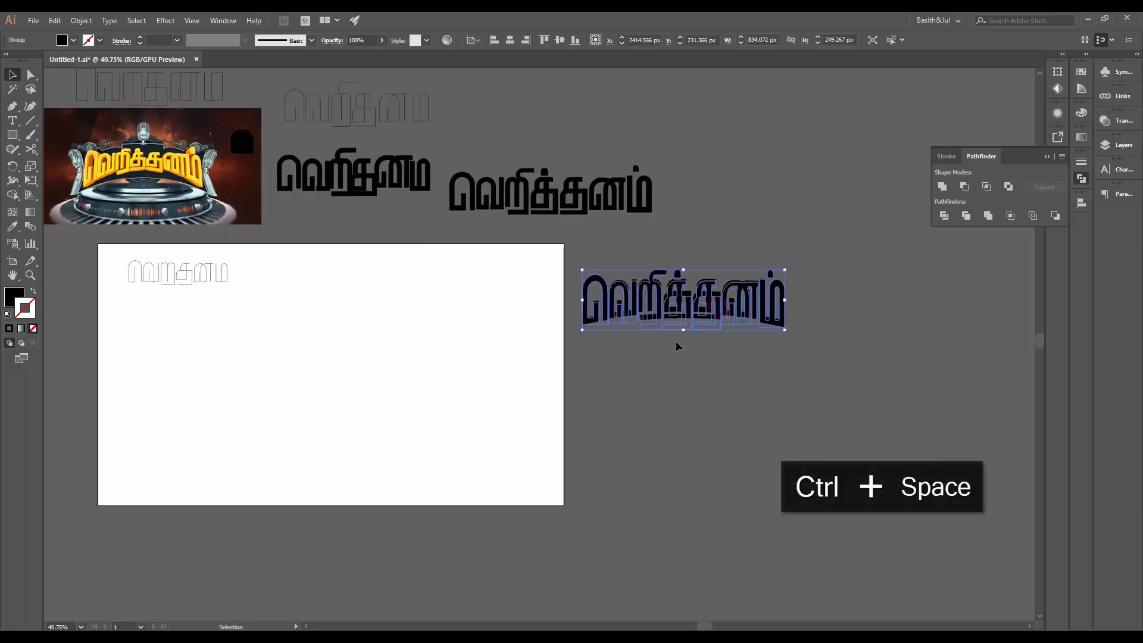
{"action": "left_click_drag", "start_coordinate": [682, 332], "coordinate": [682, 339]}
{"action": "left_click", "coordinate": [683, 369]}
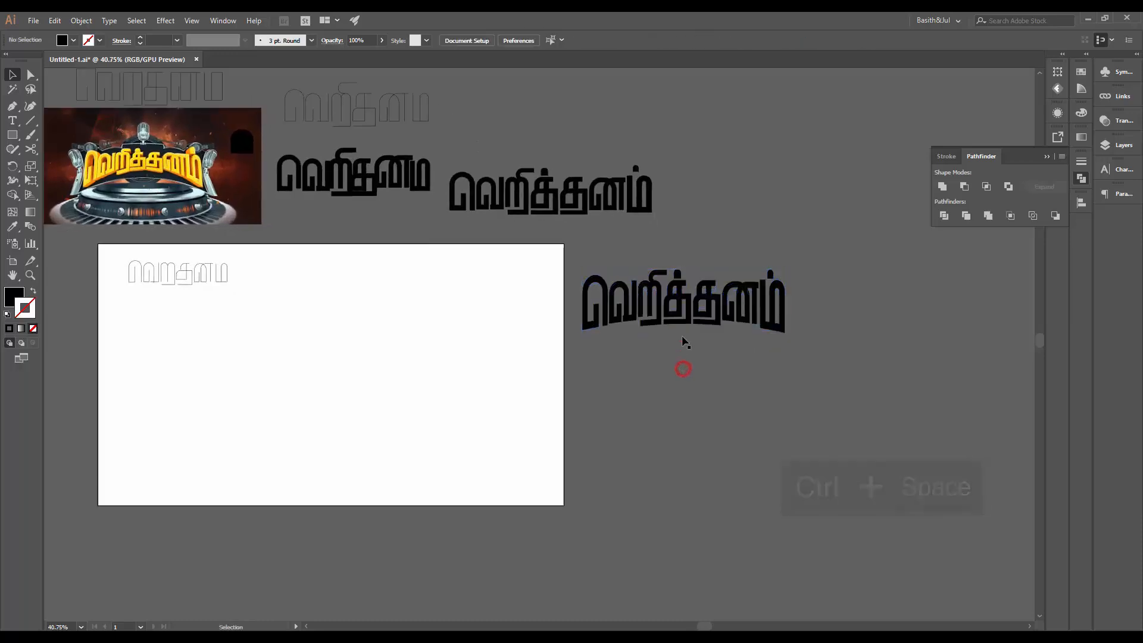
{"action": "left_click", "coordinate": [687, 307]}
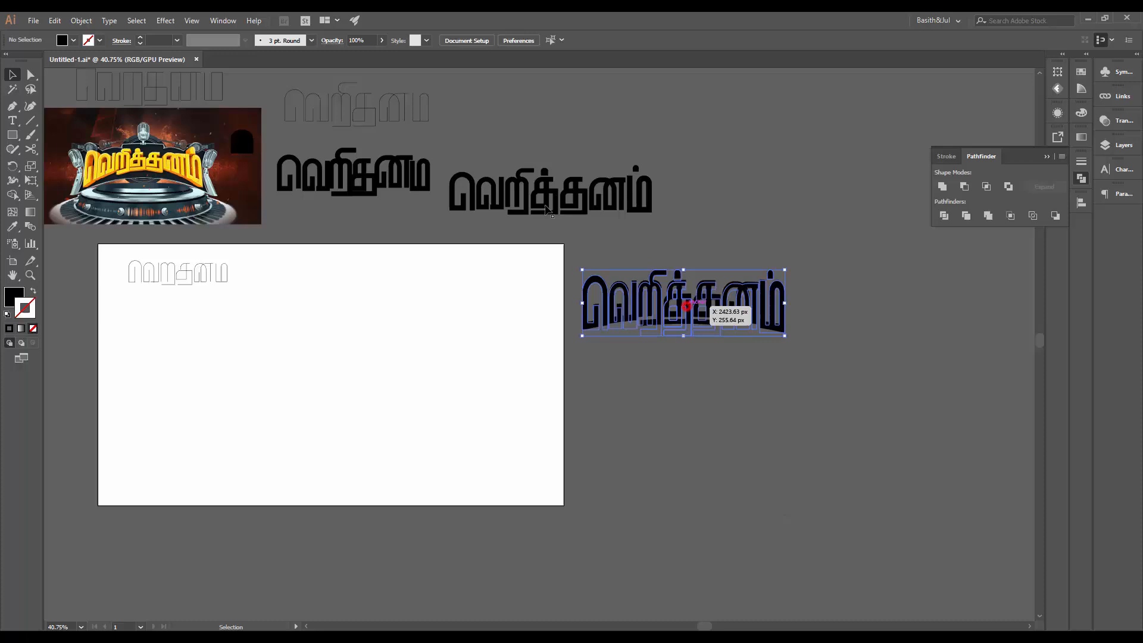
- Reopen the Arc Lower warp applied to the united lettering and set its bend to -30%
{"action": "left_click", "coordinate": [1046, 157]}
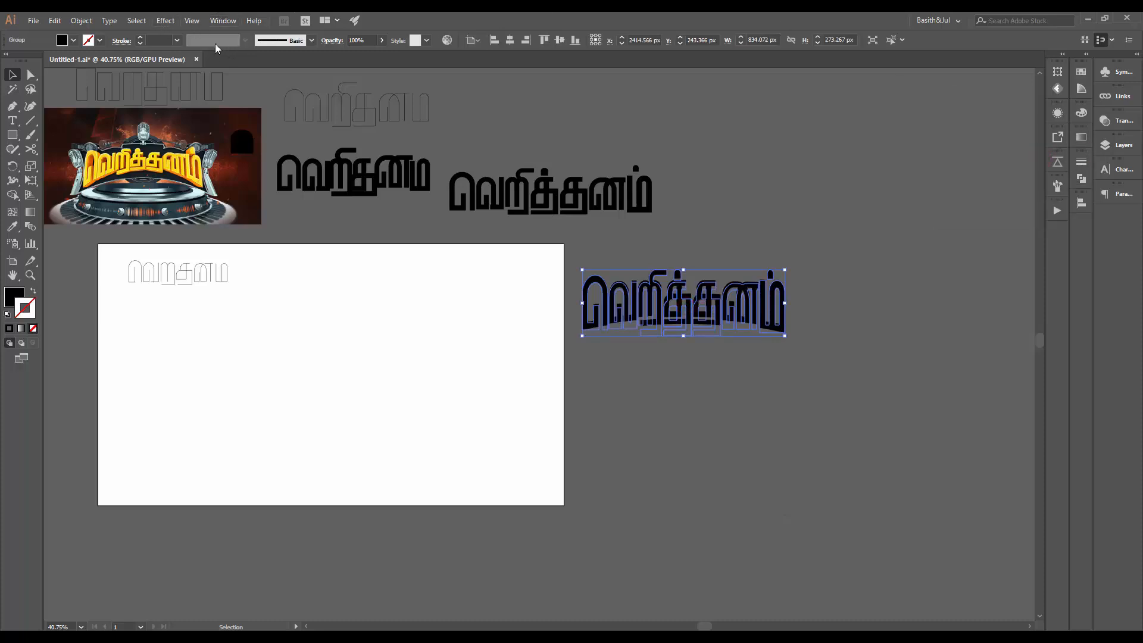
{"action": "left_click", "coordinate": [223, 20]}
{"action": "left_click", "coordinate": [313, 173]}
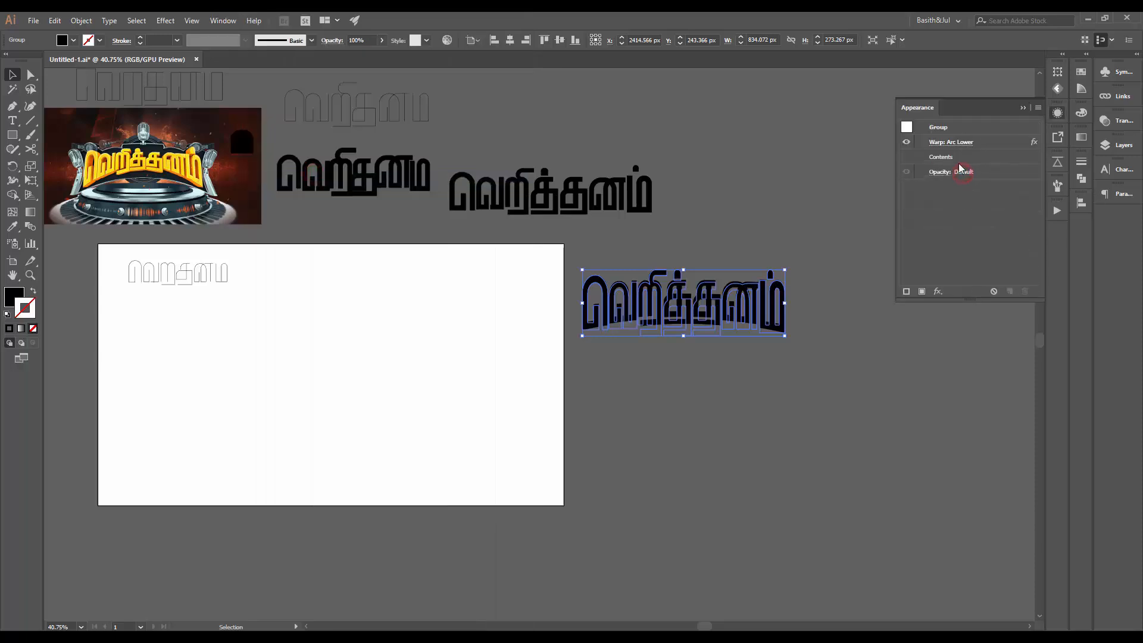
{"action": "left_click", "coordinate": [952, 142]}
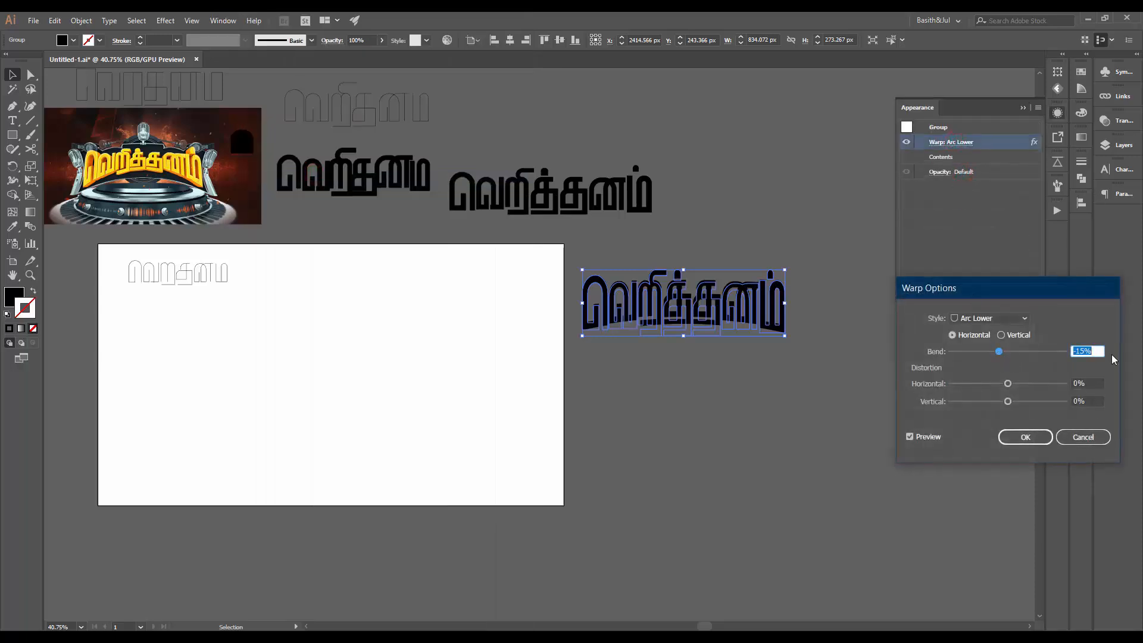
{"action": "type", "text": "-30"}
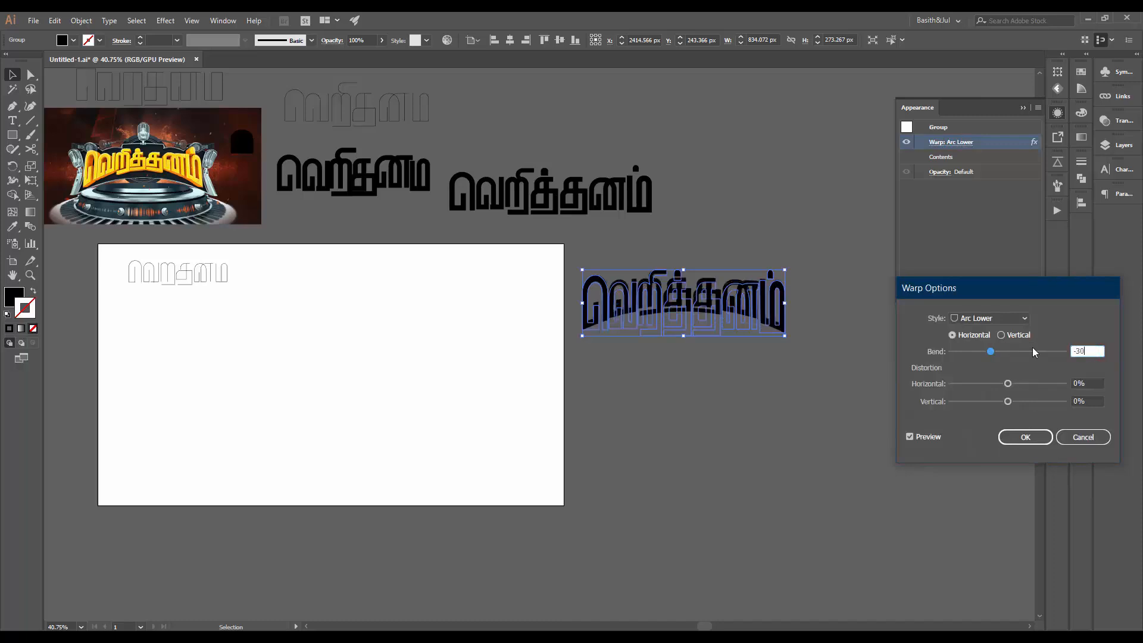
{"action": "key", "text": "Return"}
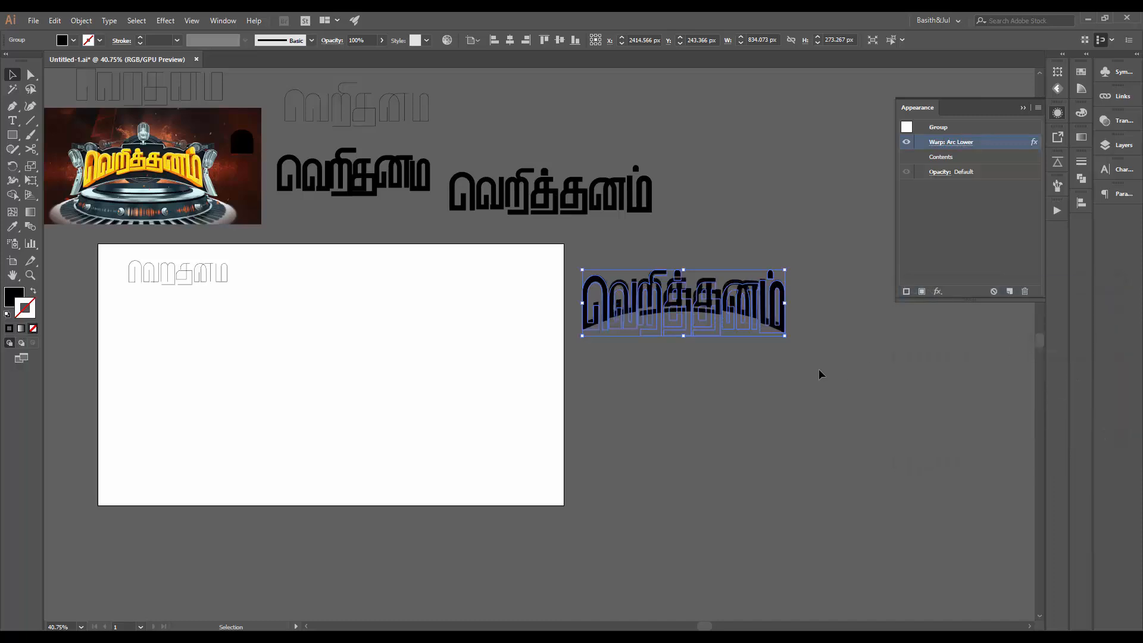
{"action": "left_click", "coordinate": [783, 387]}
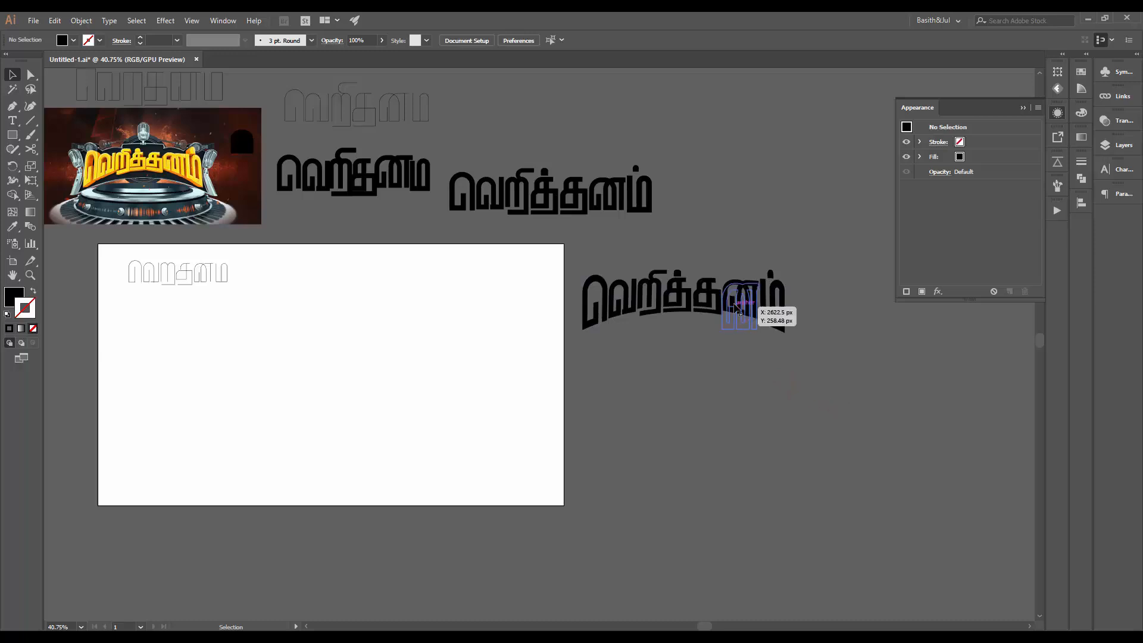
- Increase the curve of the lettering's Arc Lower warp by setting the bend to -35%
{"action": "left_click", "coordinate": [741, 307]}
{"action": "left_click", "coordinate": [964, 143]}
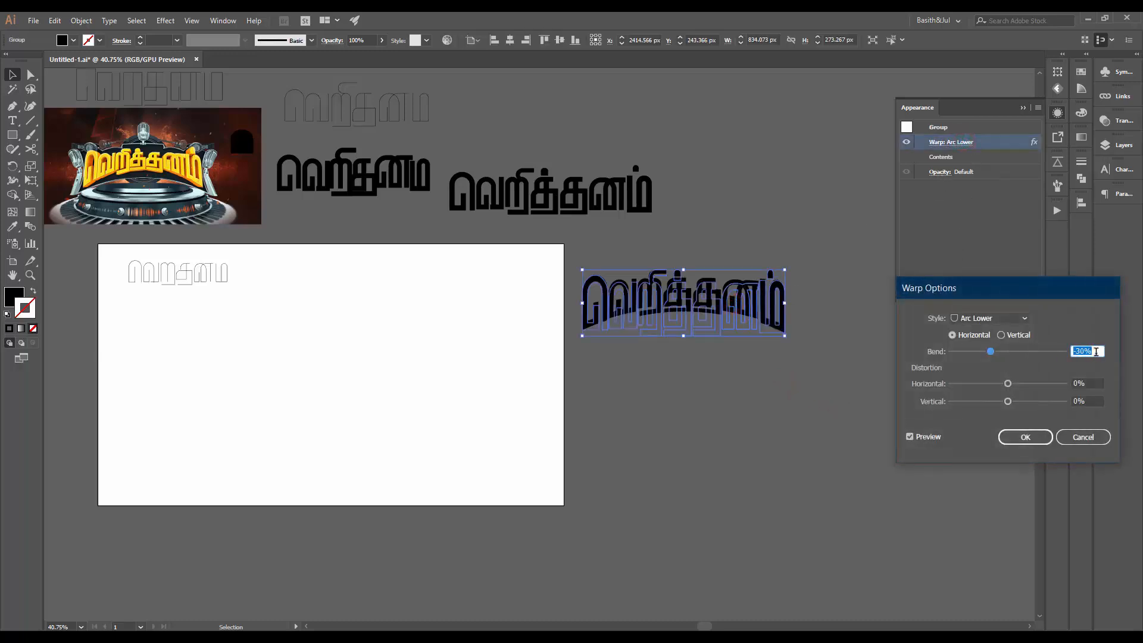
{"action": "type", "text": "-35"}
{"action": "key", "text": "Return"}
{"action": "left_click", "coordinate": [848, 415]}
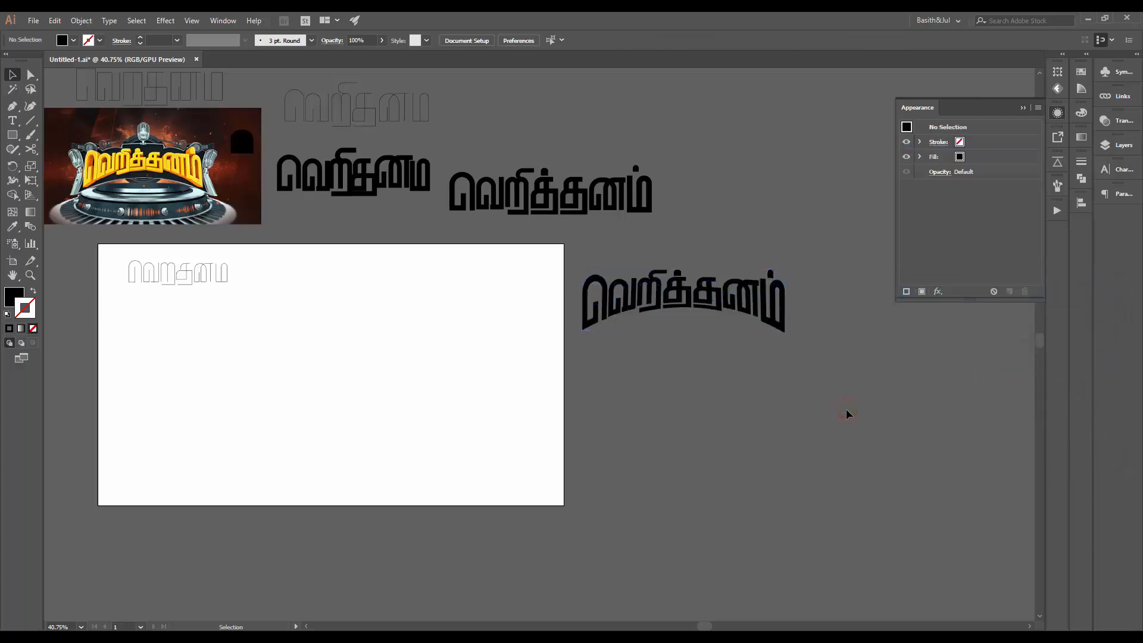
- Stretch the warped lettering downward in two passes, keeping its width, until it is slightly taller than 300 px
{"action": "left_click", "coordinate": [732, 314]}
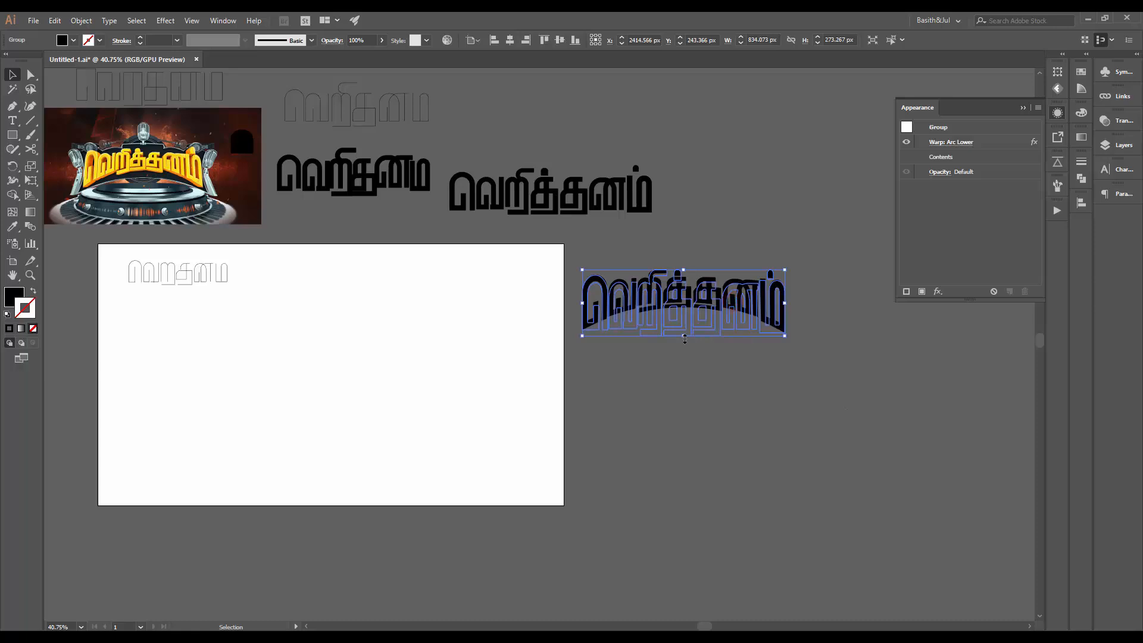
{"action": "left_click_drag", "start_coordinate": [683, 338], "coordinate": [684, 345]}
{"action": "left_click", "coordinate": [680, 400]}
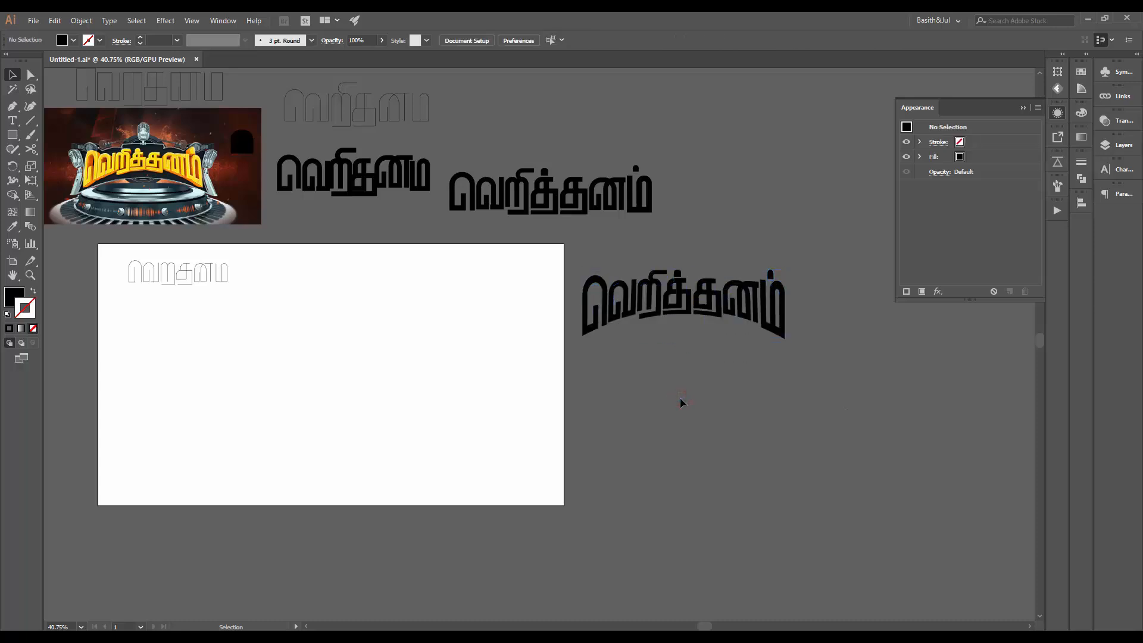
{"action": "left_click", "coordinate": [686, 312]}
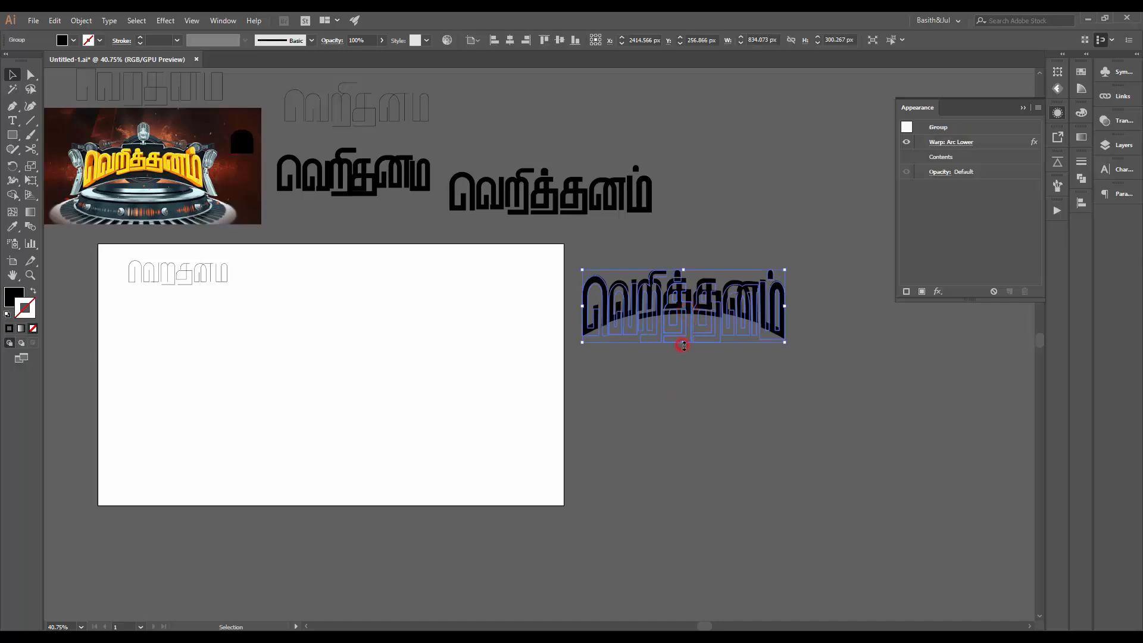
{"action": "left_click_drag", "start_coordinate": [683, 345], "coordinate": [684, 346]}
{"action": "left_click", "coordinate": [684, 395]}
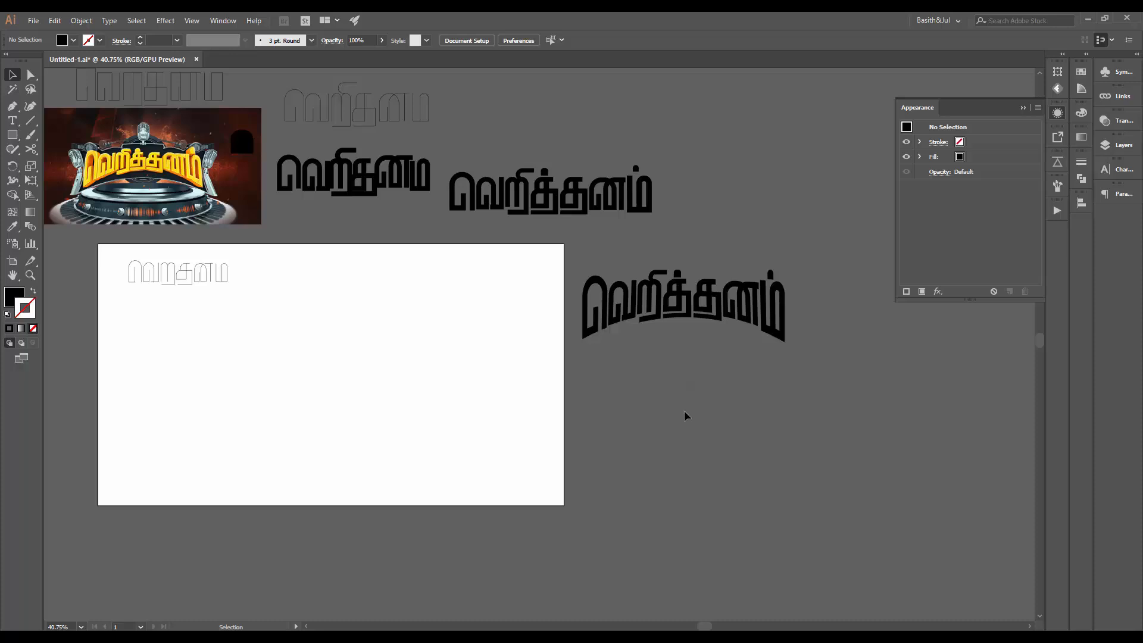
- Isolate the third letter of the warped lettering and try lowering the anchor points of its top hook by about 2 px
{"action": "scroll", "coordinate": [637, 273], "scroll_direction": "up", "scroll_amount": 5}
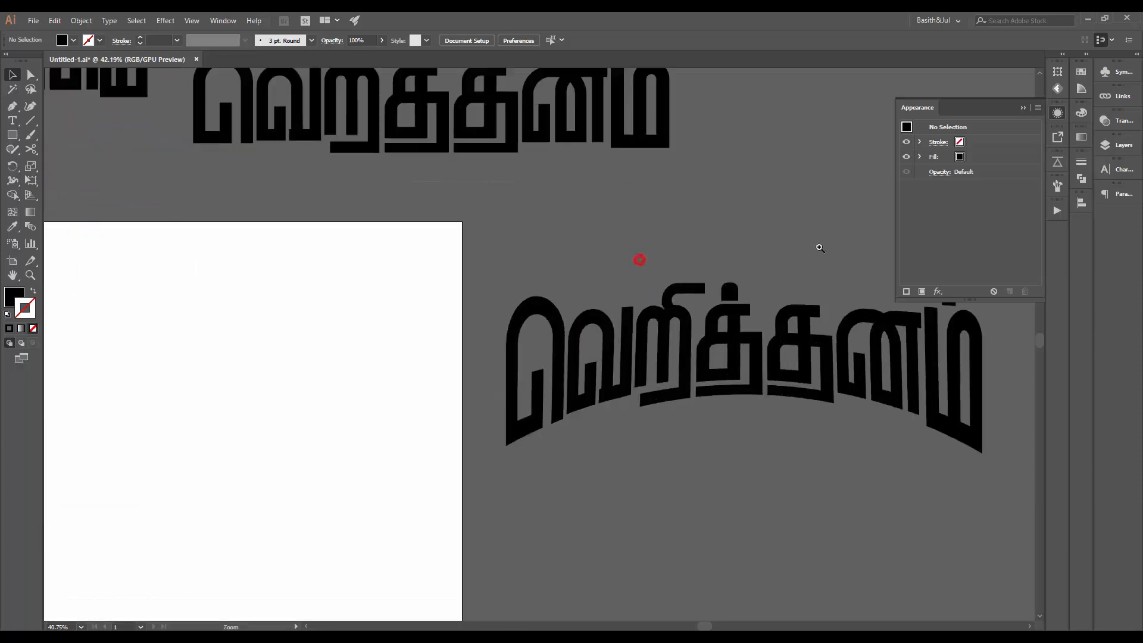
{"action": "left_click", "coordinate": [728, 309]}
{"action": "double_click", "coordinate": [727, 308]}
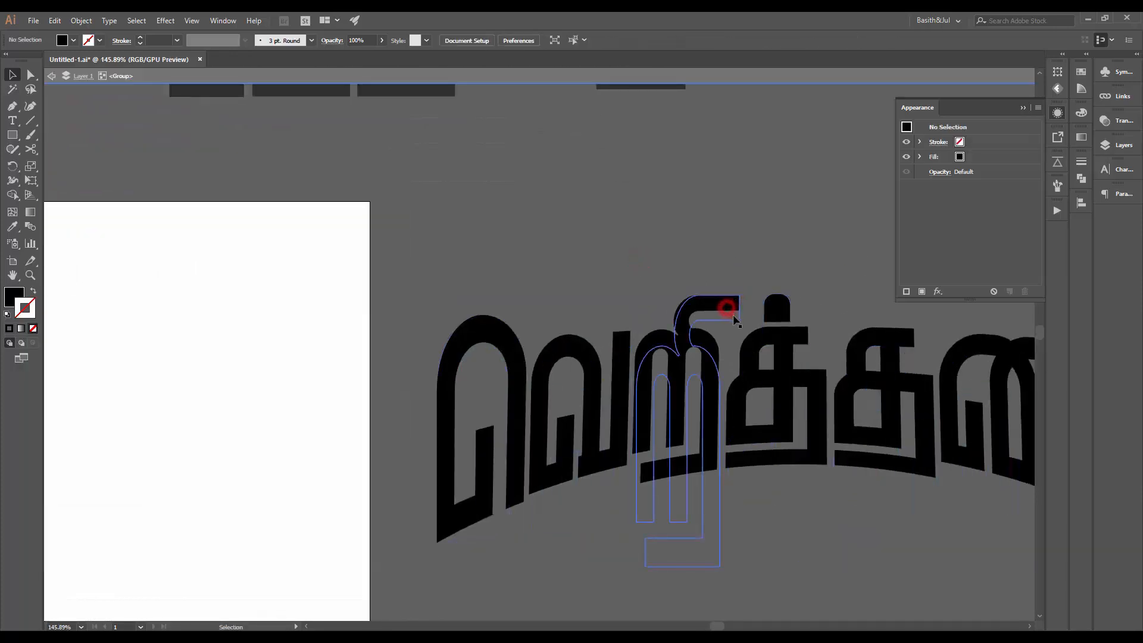
{"action": "double_click", "coordinate": [727, 308]}
{"action": "key", "text": "a"}
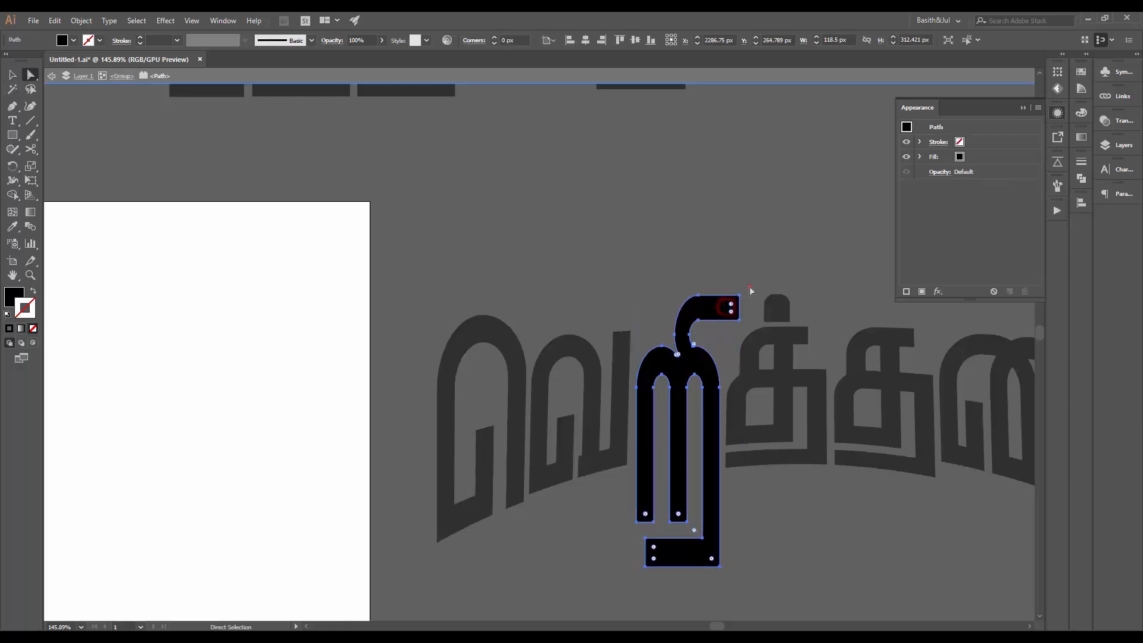
{"action": "left_click", "coordinate": [750, 286]}
{"action": "left_click", "coordinate": [678, 354]}
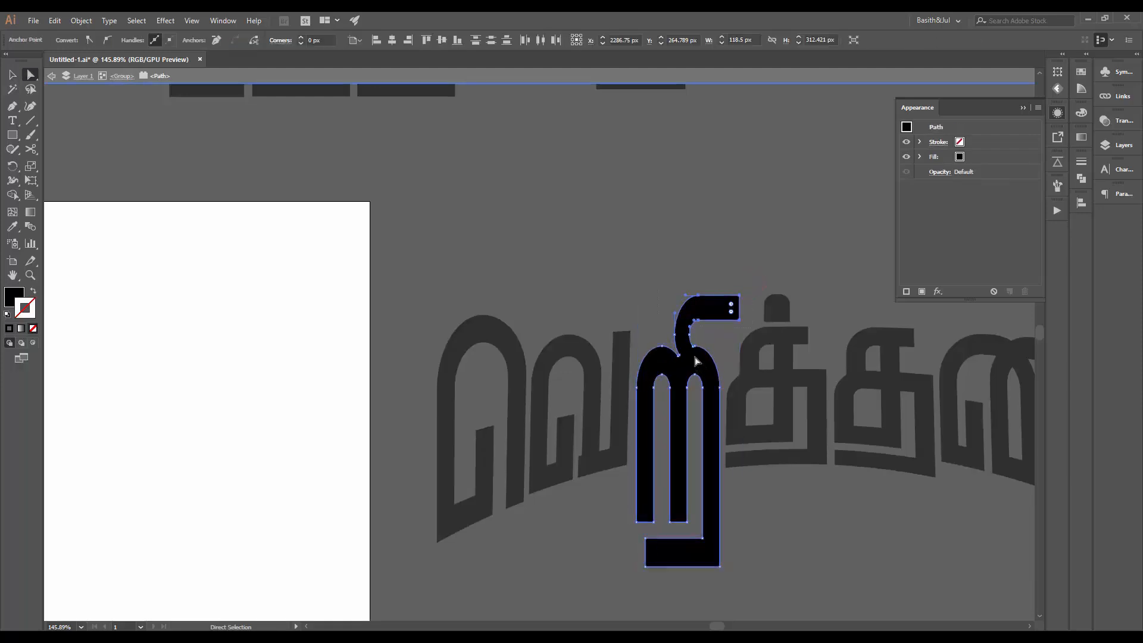
{"action": "left_click", "coordinate": [687, 335]}
{"action": "left_click", "coordinate": [676, 336]}
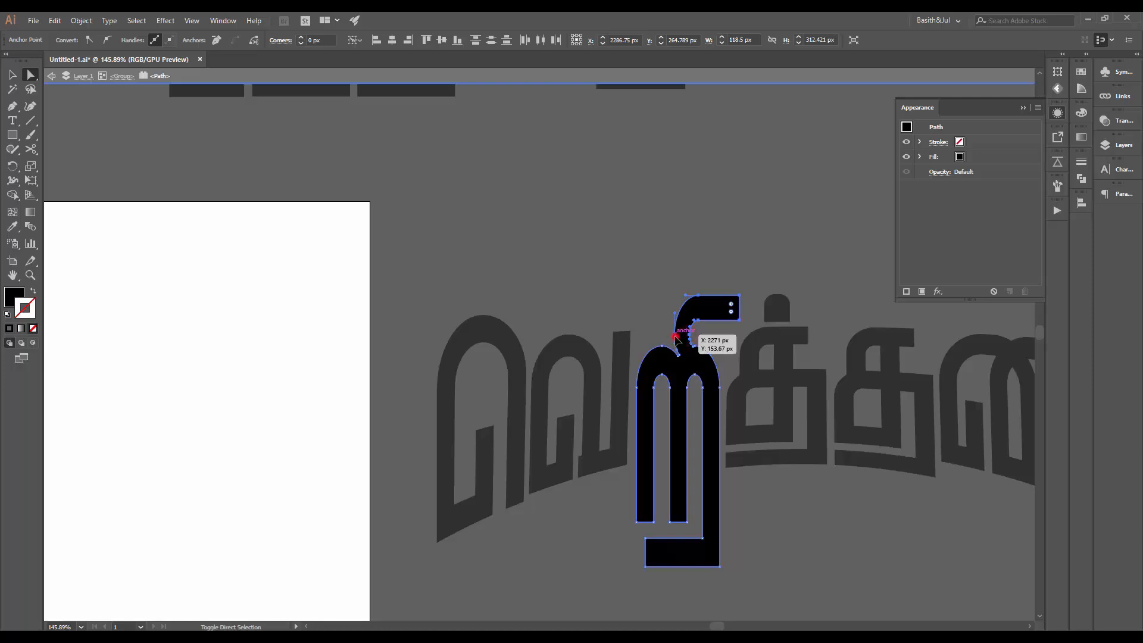
{"action": "key", "text": "Down"}
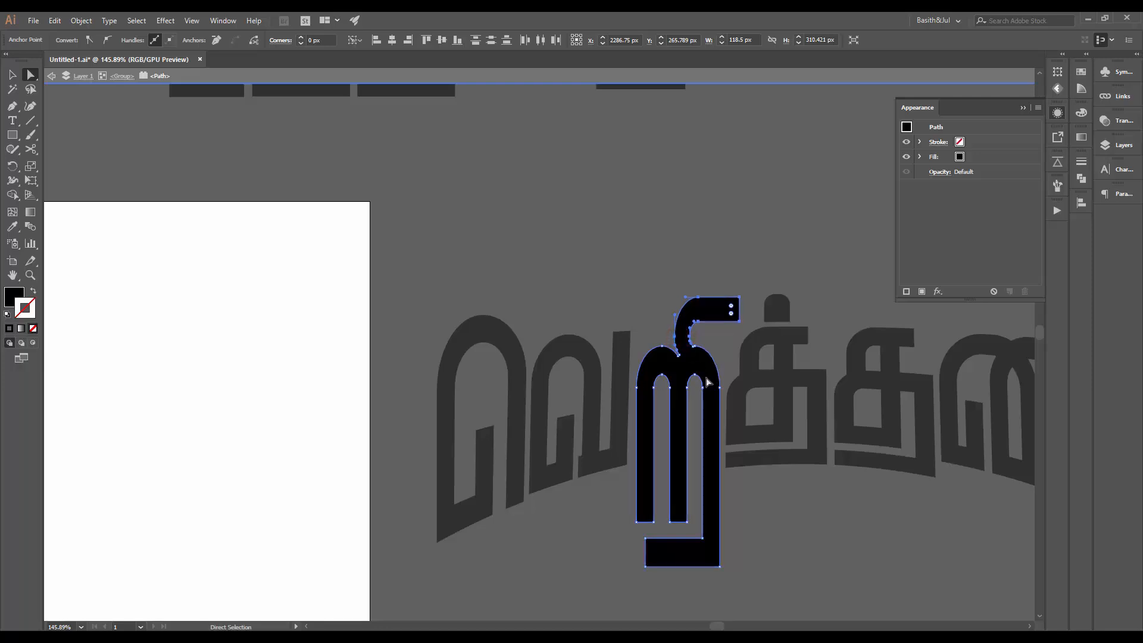
- Undo the shift of the third letter's hook and leave isolation mode
{"action": "key", "text": "ctrl+z"}
{"action": "key", "text": "ctrl+z"}
{"action": "double_click", "coordinate": [740, 243]}
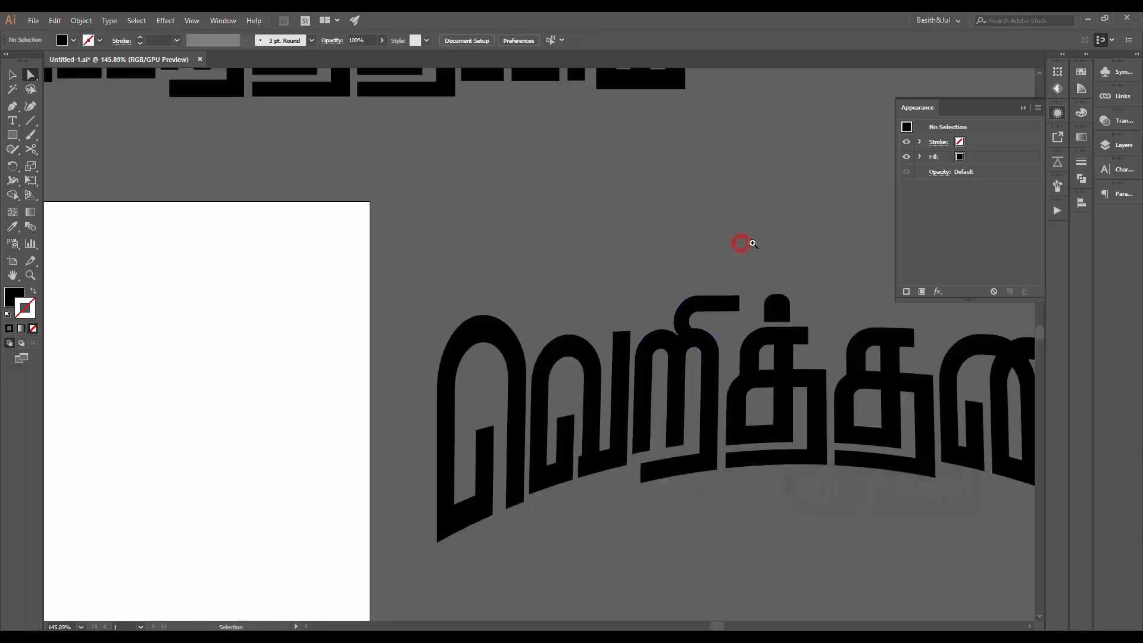
- Save the document with the warped lettering
{"action": "left_click_drag", "start_coordinate": [753, 244], "coordinate": [358, 367]}
{"action": "left_click_drag", "start_coordinate": [678, 393], "coordinate": [574, 438]}
{"action": "left_click_drag", "start_coordinate": [635, 393], "coordinate": [795, 471]}
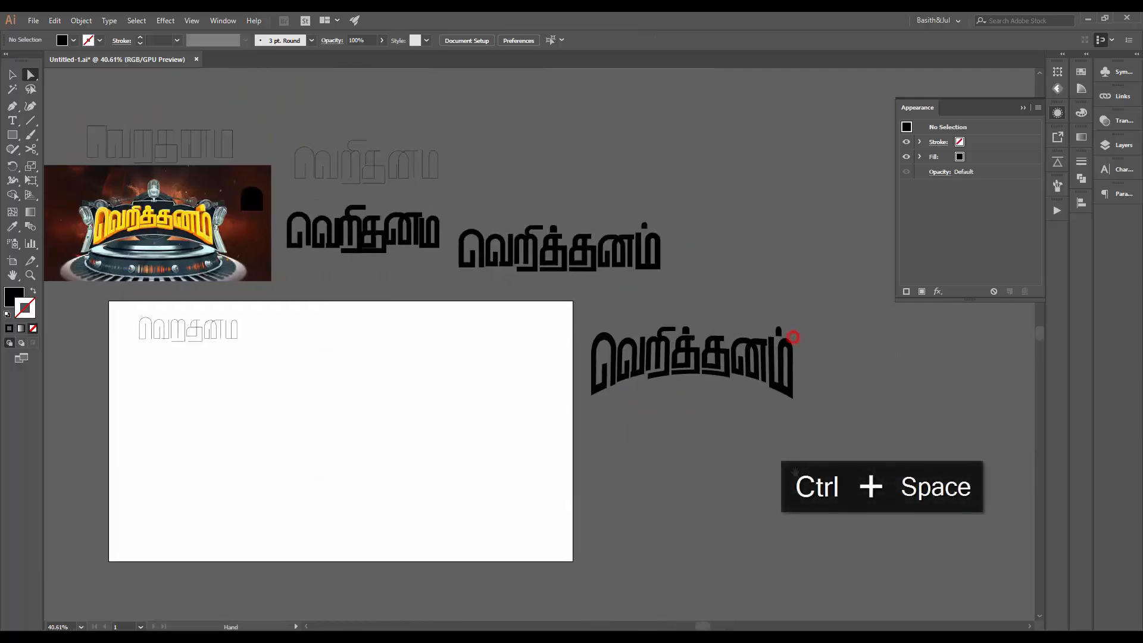
{"action": "left_click_drag", "start_coordinate": [719, 438], "coordinate": [750, 470]}
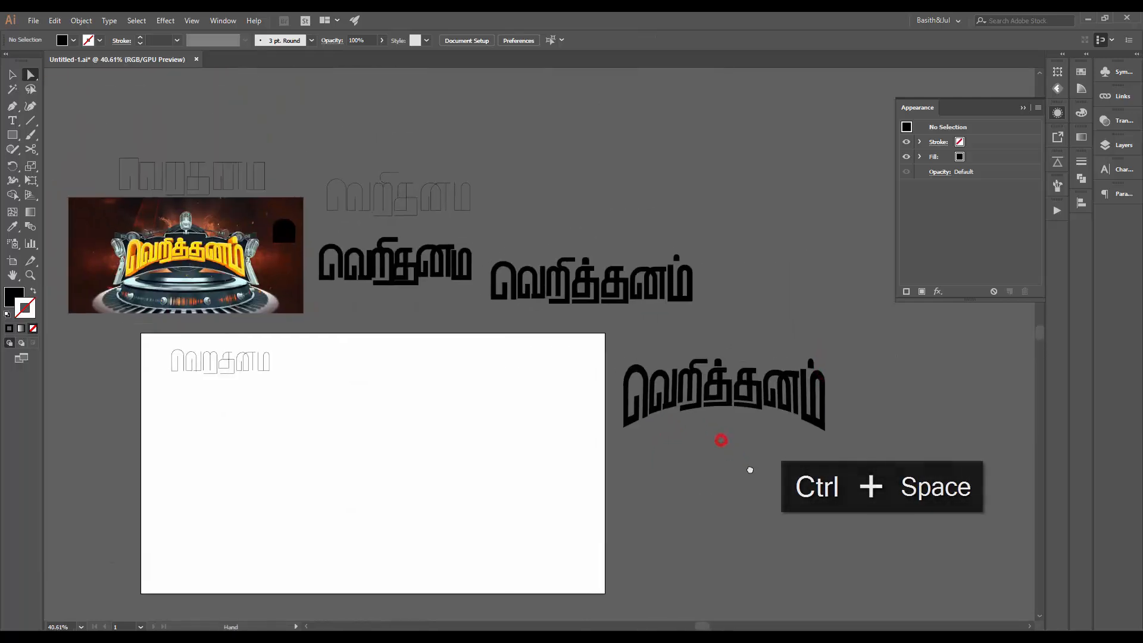
{"action": "key", "text": "ctrl+s"}
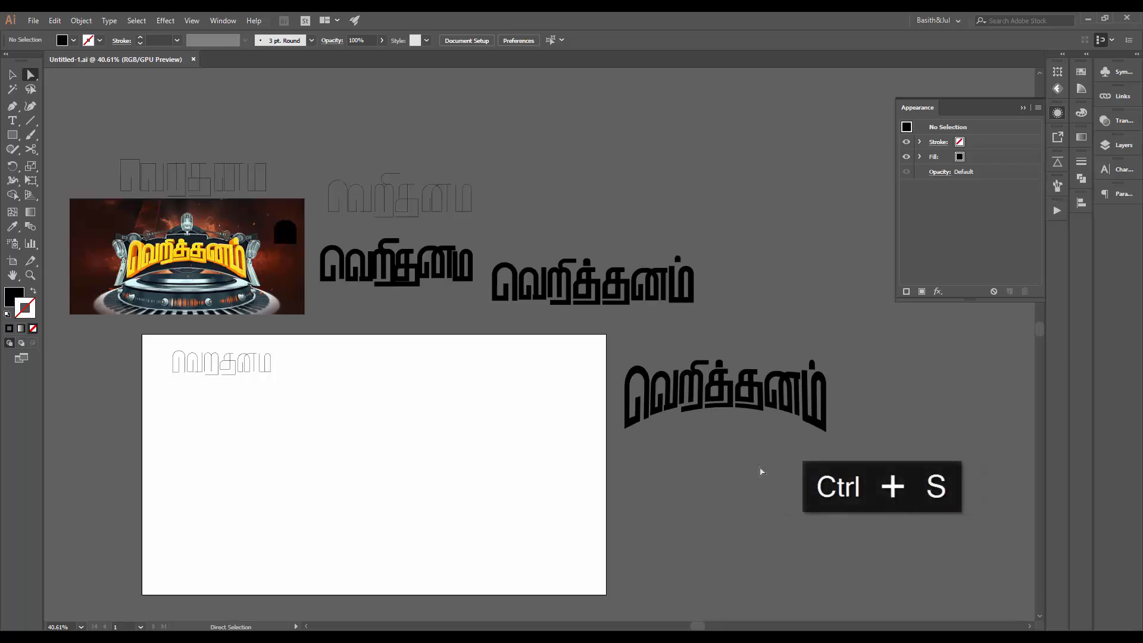
{"action": "left_click_drag", "start_coordinate": [147, 264], "coordinate": [426, 272]}
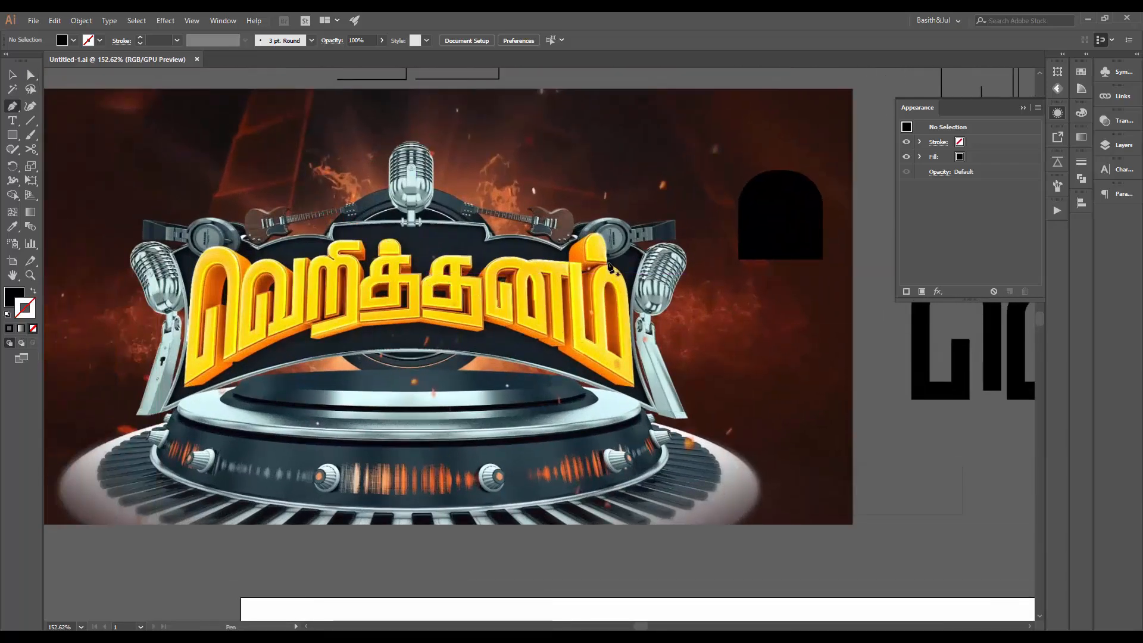
{"action": "key", "text": "p"}
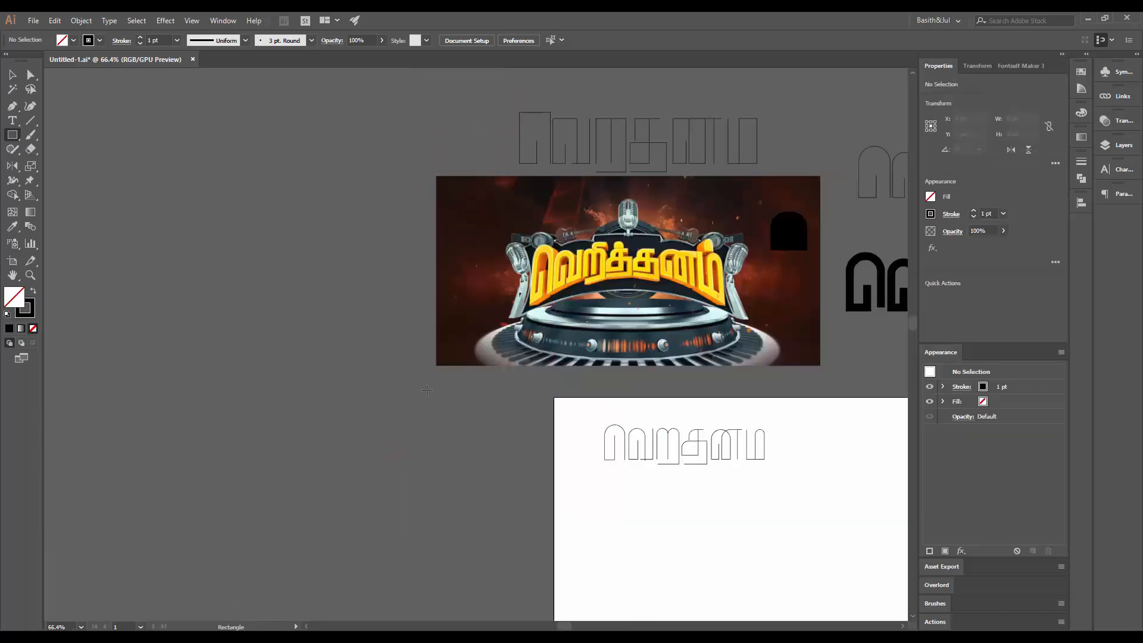
- Draw an outlined rectangle of about 704 × 254 px beside the artboard and place a copy of it about 34 px higher
{"action": "left_click_drag", "start_coordinate": [219, 506], "coordinate": [496, 404]}
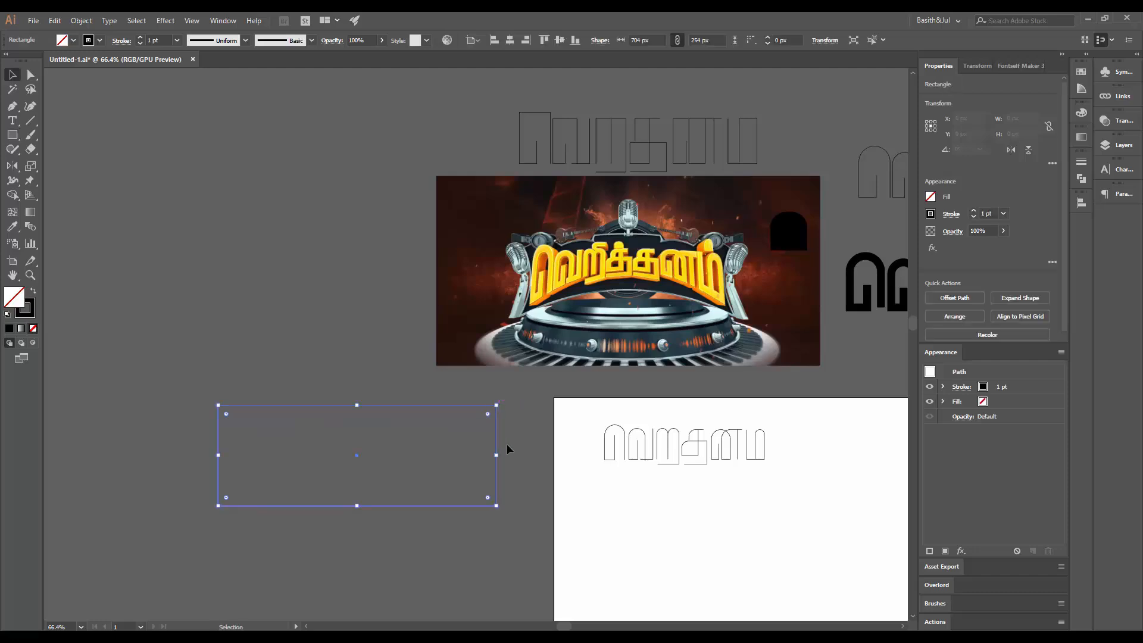
{"action": "key", "text": "v"}
{"action": "left_click", "coordinate": [376, 389]}
{"action": "left_click", "coordinate": [380, 408]}
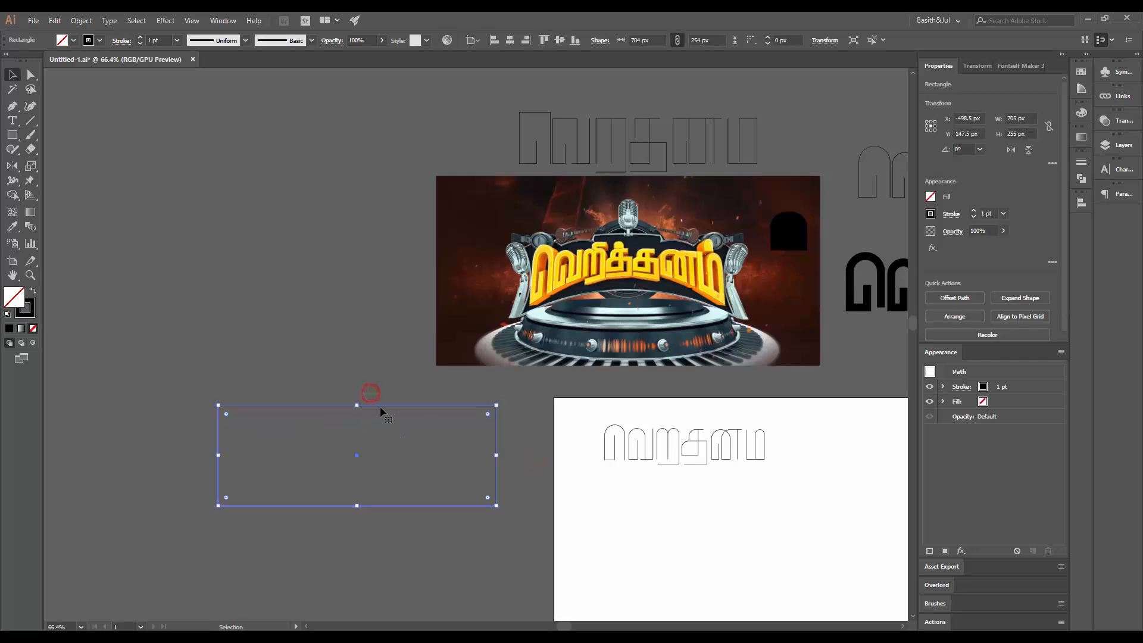
{"action": "left_click_drag", "start_coordinate": [382, 409], "coordinate": [382, 397]}
{"action": "left_click", "coordinate": [366, 444]}
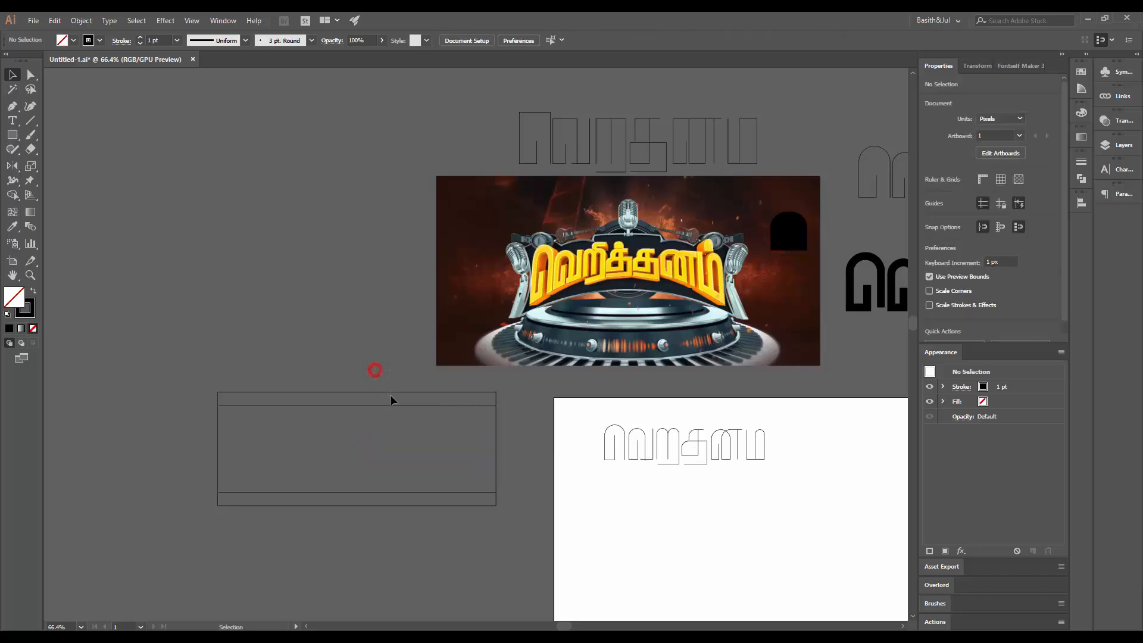
- Reduce the upper rectangle copy to 0.3 of its width, 211.5 px, keeping its height and centre
{"action": "left_click", "coordinate": [391, 395]}
{"action": "left_click", "coordinate": [1017, 118]}
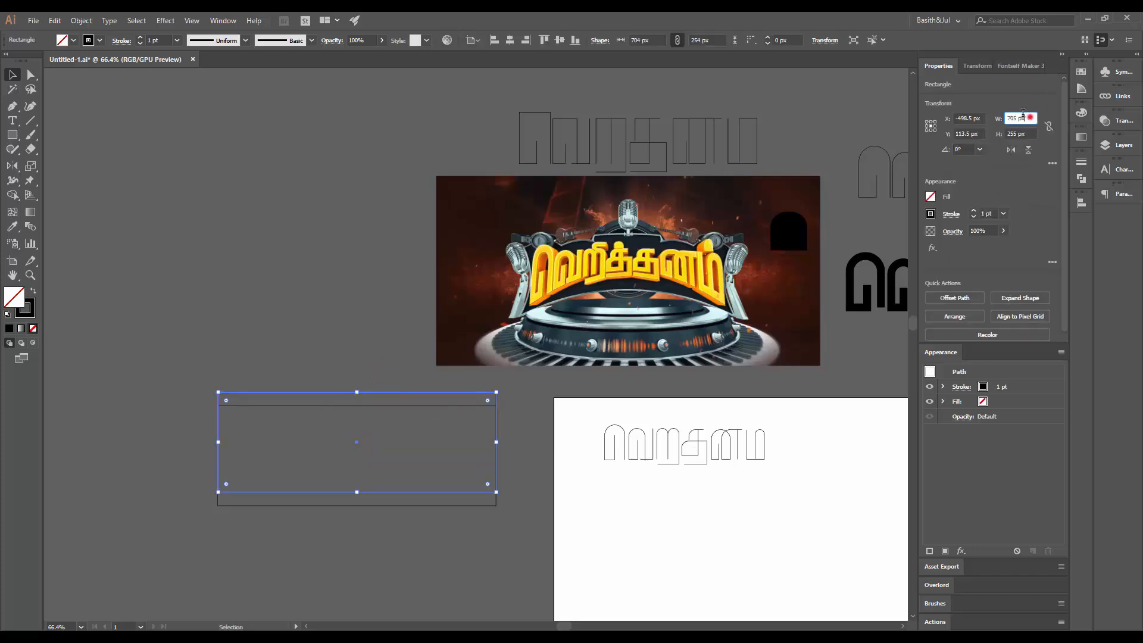
{"action": "left_click", "coordinate": [1027, 118]}
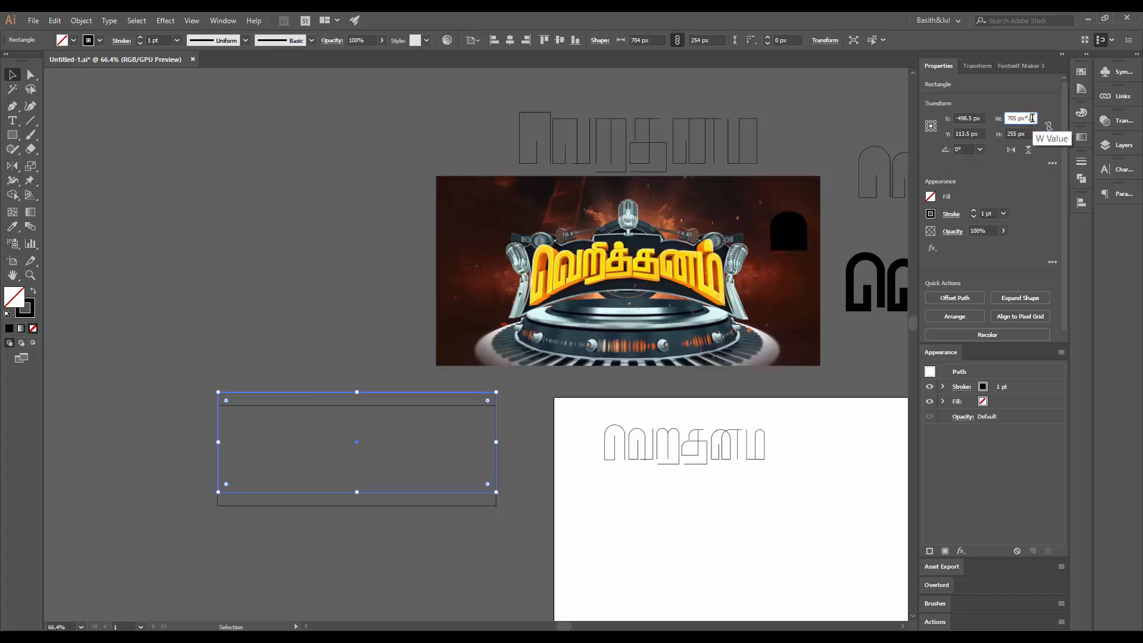
{"action": "key", "text": "Return"}
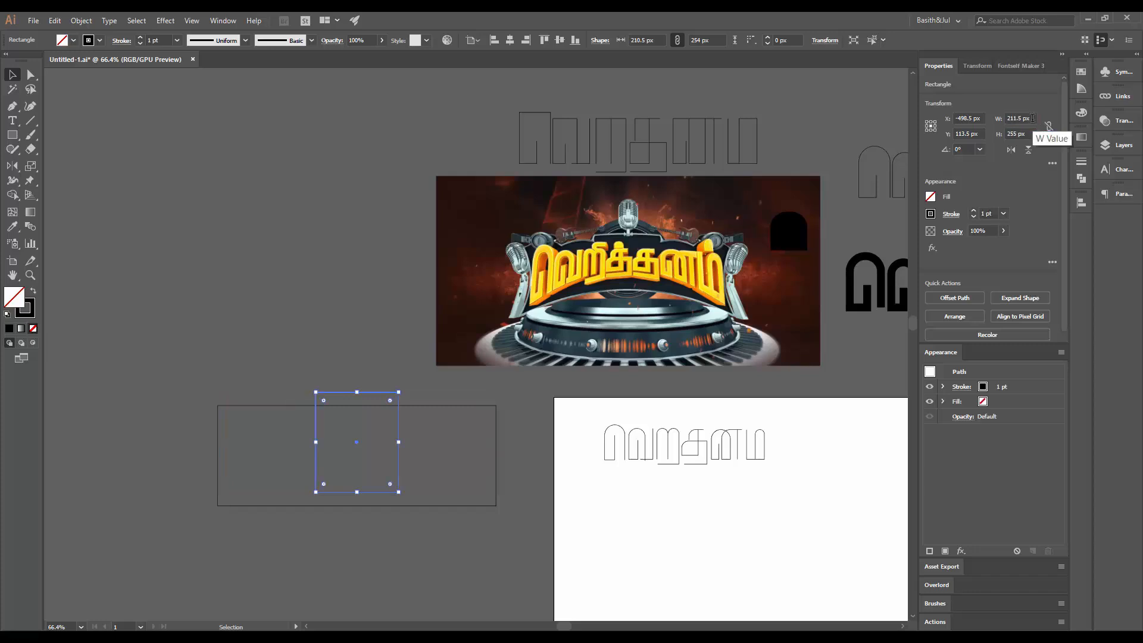
{"action": "left_click", "coordinate": [317, 332]}
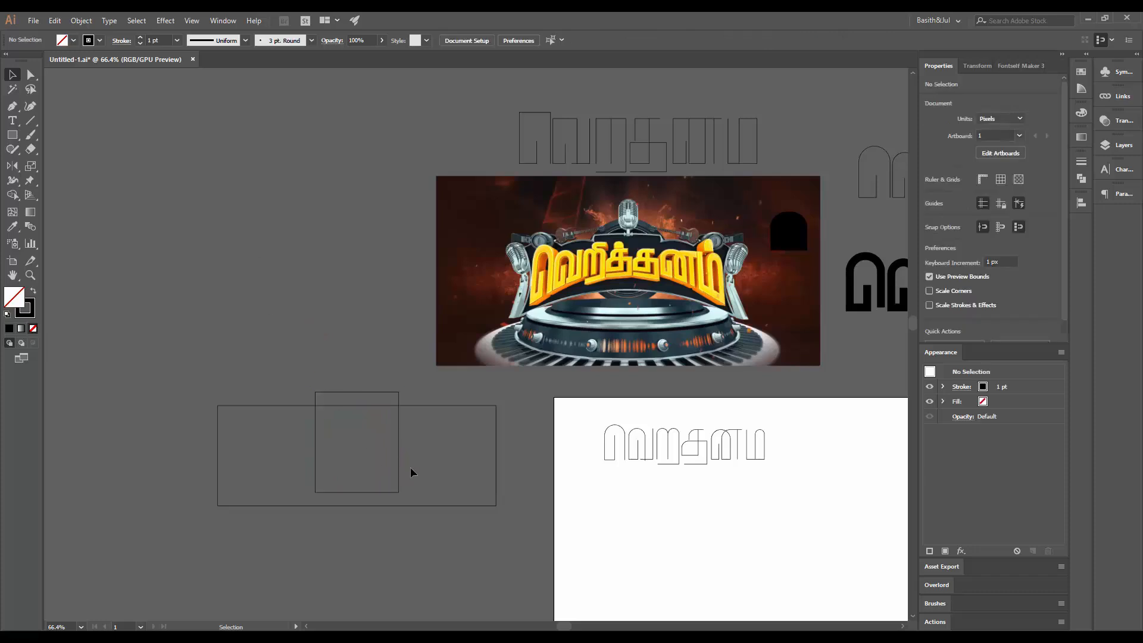
- Draw two overlapping ellipses across the large rectangle's upper right part, about 185 × 135 px and about 165 × 227 px
{"action": "key", "text": "l"}
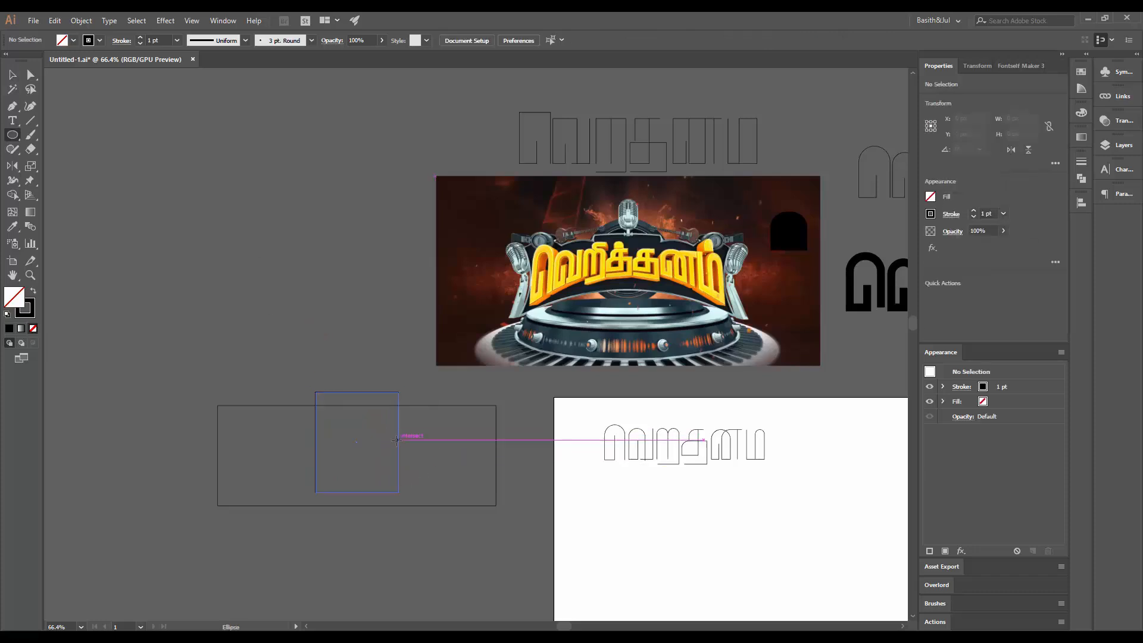
{"action": "left_click_drag", "start_coordinate": [383, 451], "coordinate": [455, 397]}
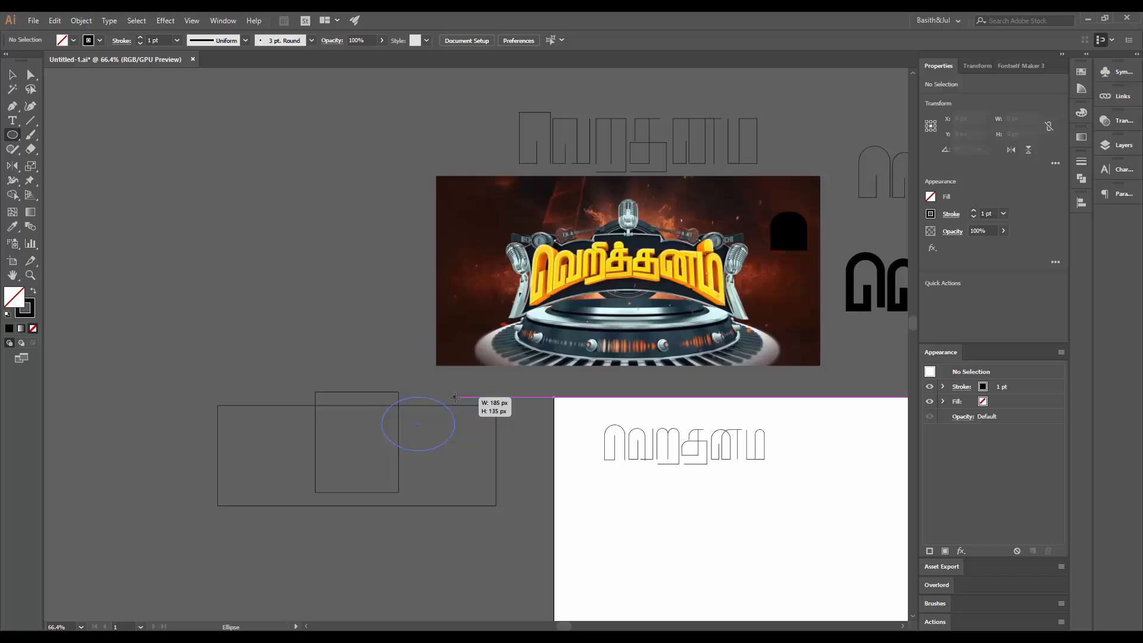
{"action": "left_click_drag", "start_coordinate": [454, 397], "coordinate": [455, 397]}
{"action": "key", "text": "v"}
{"action": "left_click", "coordinate": [468, 395]}
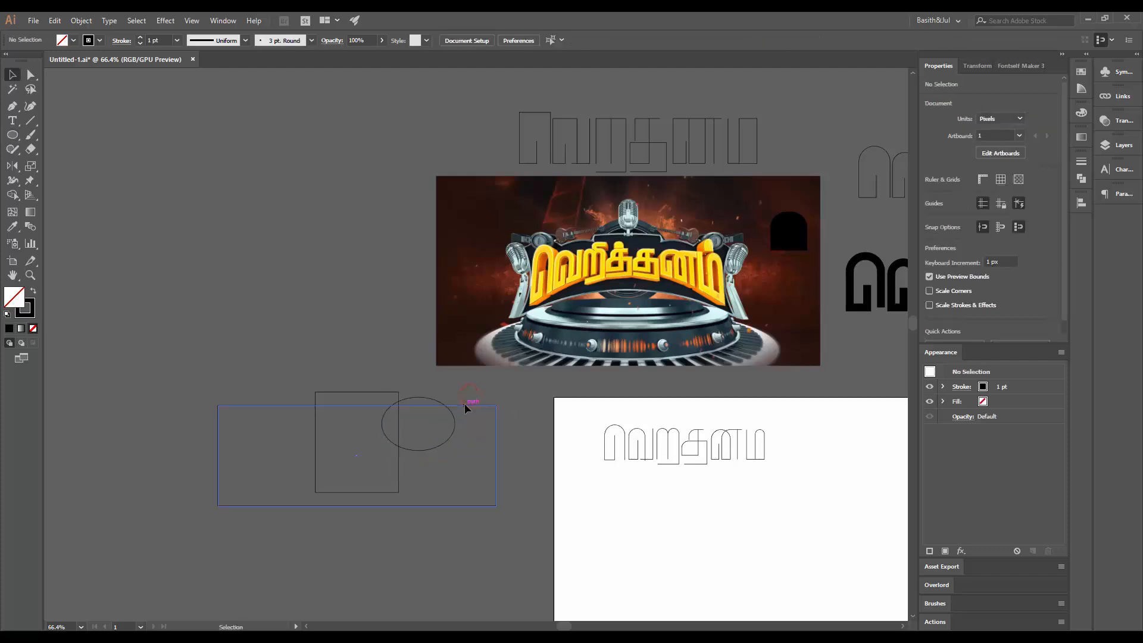
{"action": "key", "text": "l"}
{"action": "left_click_drag", "start_coordinate": [438, 475], "coordinate": [655, 391]}
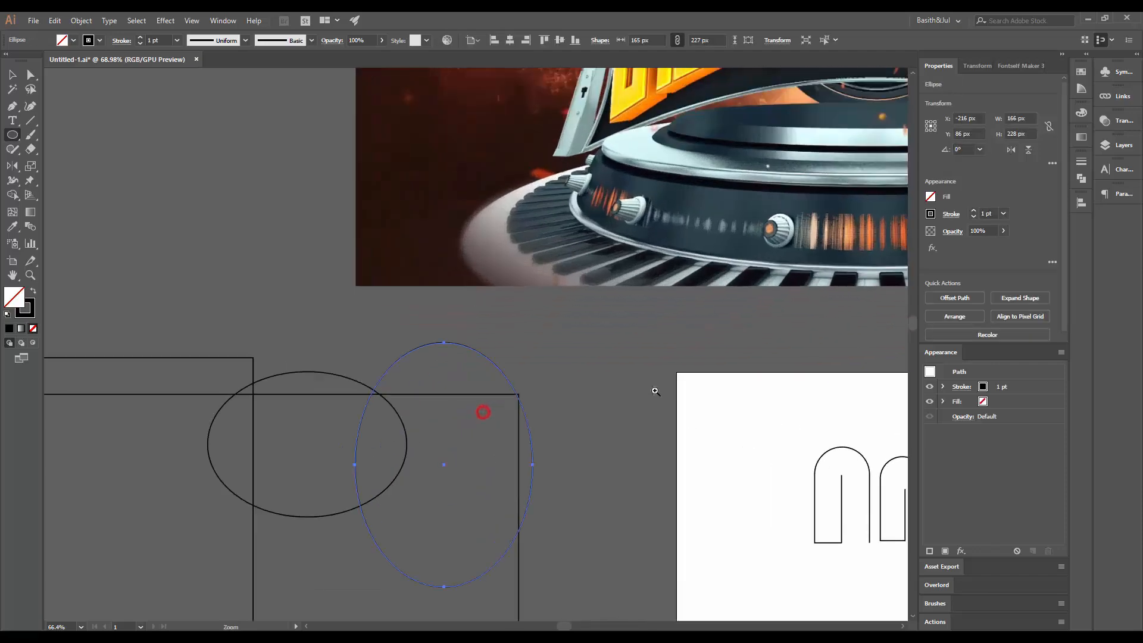
- Rotate the tall ellipse counter-clockwise by about 7.29°, shorten it to about 219 px, and move it slightly up and left
{"action": "key", "text": "v"}
{"action": "left_click_drag", "start_coordinate": [540, 337], "coordinate": [518, 328]}
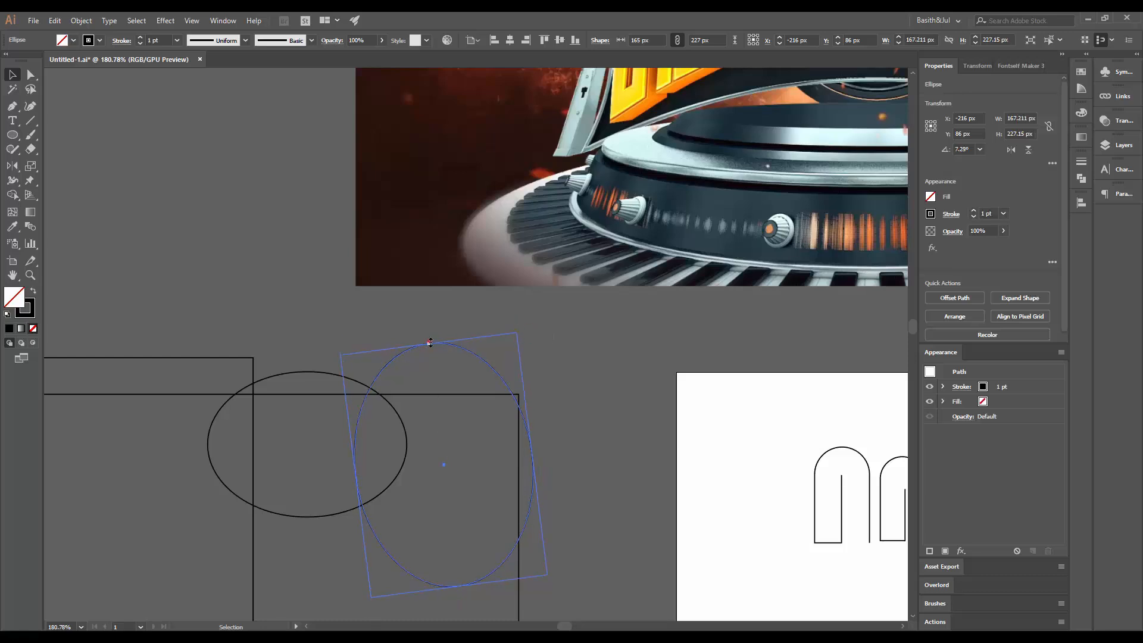
{"action": "left_click_drag", "start_coordinate": [429, 342], "coordinate": [430, 352]}
{"action": "mouse_move", "coordinate": [500, 381]}
{"action": "left_mouse_down"}
{"action": "mouse_move", "coordinate": [487, 365]}
{"action": "mouse_move", "coordinate": [497, 371]}
{"action": "left_mouse_up"}
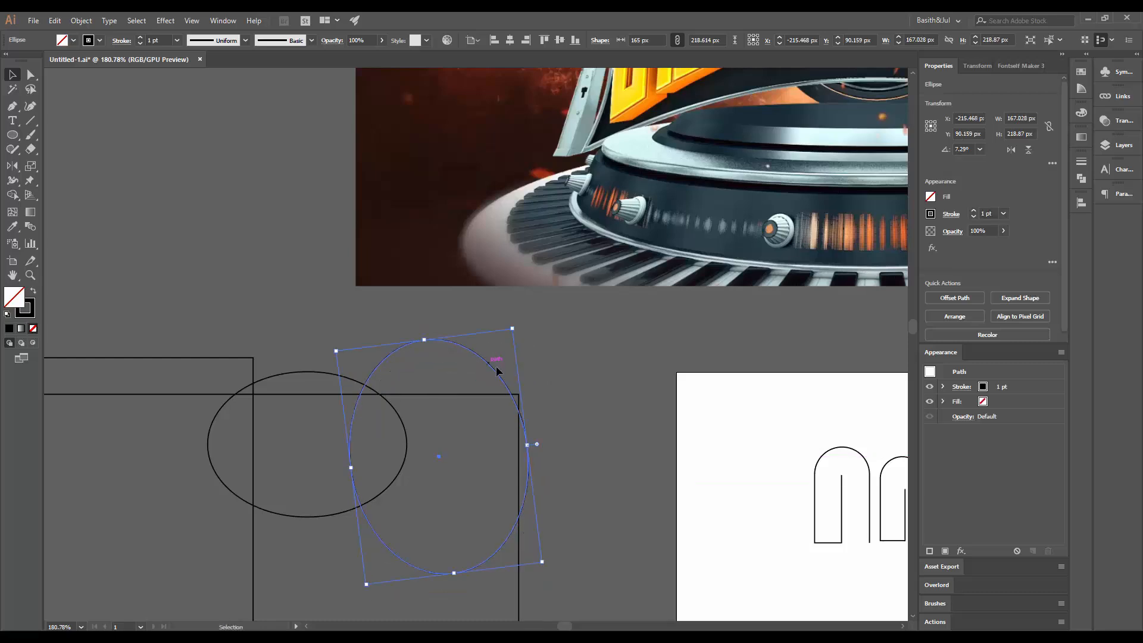
{"action": "left_click", "coordinate": [519, 325]}
{"action": "left_click_drag", "start_coordinate": [546, 318], "coordinate": [411, 384]}
{"action": "left_click_drag", "start_coordinate": [506, 339], "coordinate": [457, 387]}
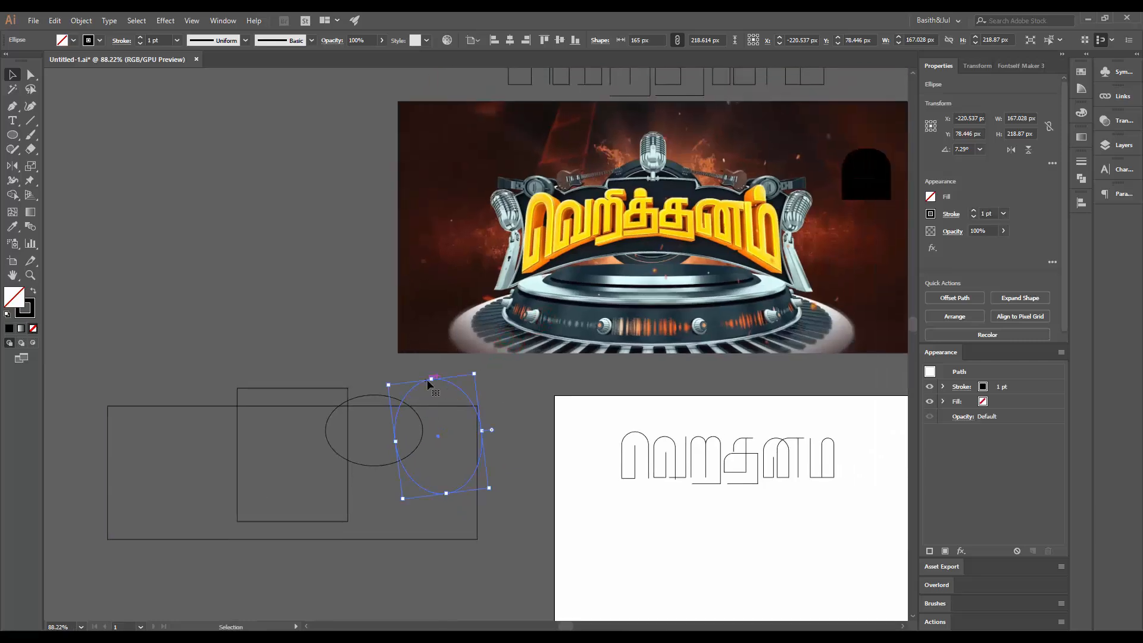
- Reduce the tilted ellipse's height to about 165 px, making it nearly circular, and nudge it down by 10 px
{"action": "mouse_move", "coordinate": [431, 381]}
{"action": "left_mouse_down"}
{"action": "mouse_move", "coordinate": [461, 407]}
{"action": "mouse_move", "coordinate": [435, 408]}
{"action": "mouse_move", "coordinate": [455, 382]}
{"action": "mouse_move", "coordinate": [441, 400]}
{"action": "left_mouse_up"}
{"action": "key", "text": "ctrl+z"}
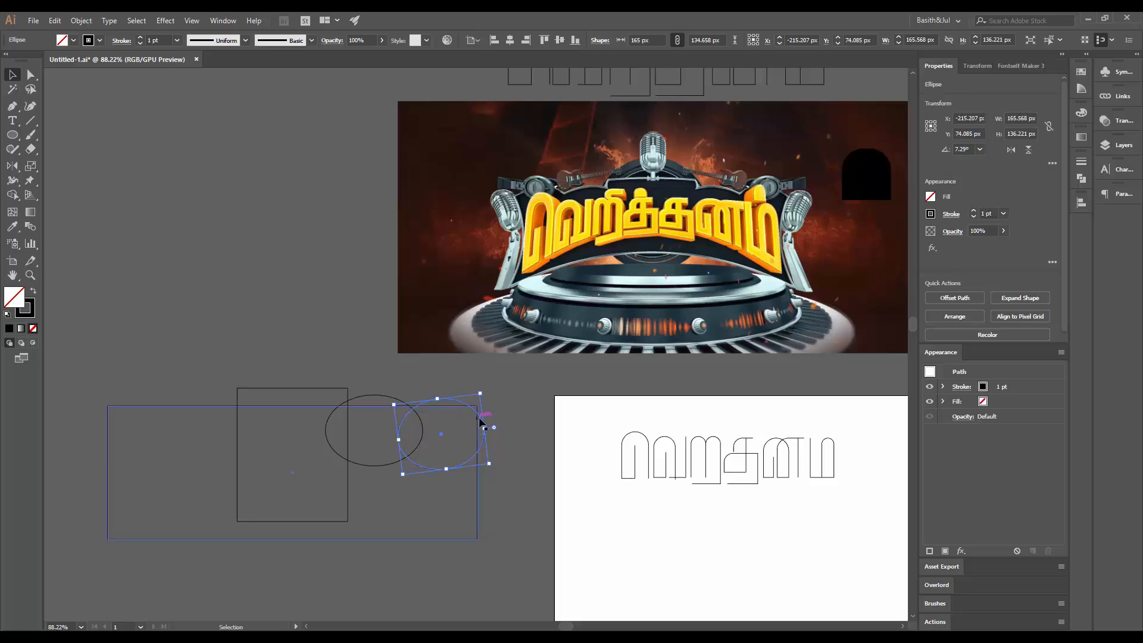
{"action": "left_click_drag", "start_coordinate": [480, 420], "coordinate": [448, 385]}
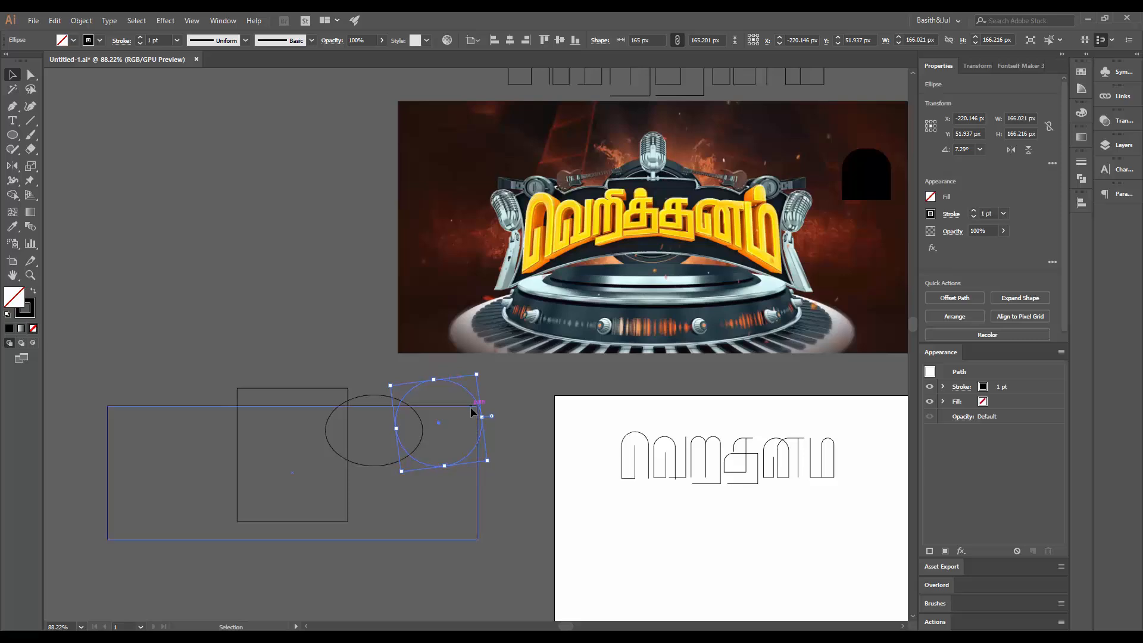
{"action": "key", "text": "Down"}
{"action": "key", "text": "Down"}
{"action": "key", "text": "Down"}
{"action": "key", "text": "Down"}
{"action": "key", "text": "Down"}
{"action": "key", "text": "Down"}
{"action": "key", "text": "Down"}
{"action": "key", "text": "Down"}
{"action": "key", "text": "Down"}
{"action": "key", "text": "Down"}
{"action": "key", "text": "Down"}
{"action": "key", "text": "Down"}
{"action": "key", "text": "Up"}
{"action": "key", "text": "Up"}
{"action": "left_click", "coordinate": [490, 406]}
- Raise the wide ellipse slightly and lower both ellipses together by 7 px, the round one level with the small rectangle's top edge
{"action": "key", "text": "ctrl+space"}
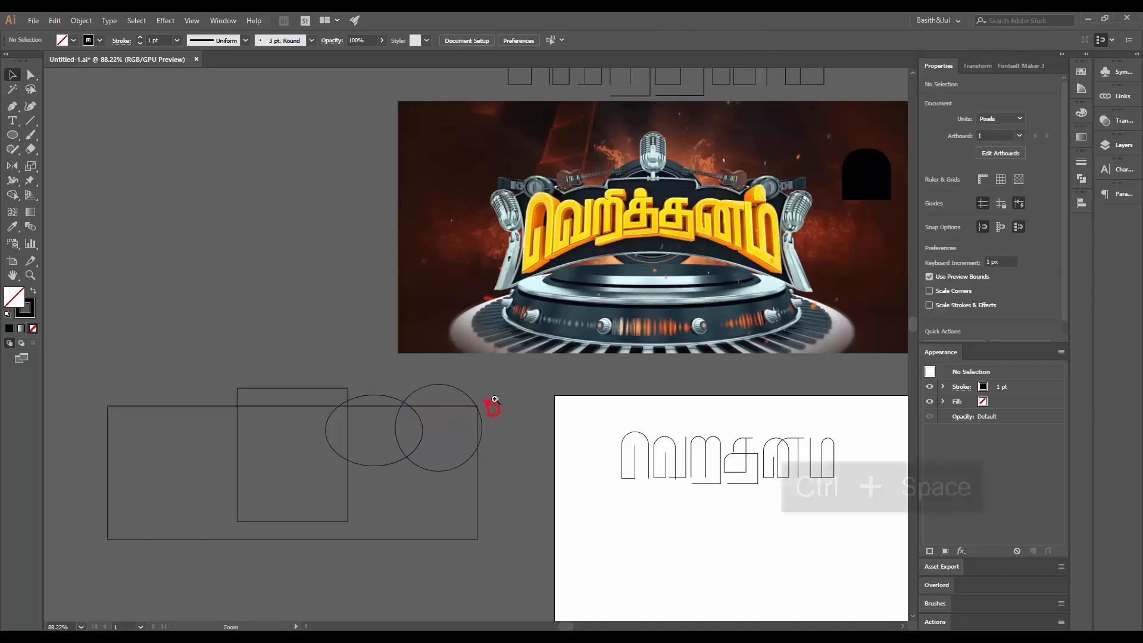
{"action": "left_click", "coordinate": [488, 401]}
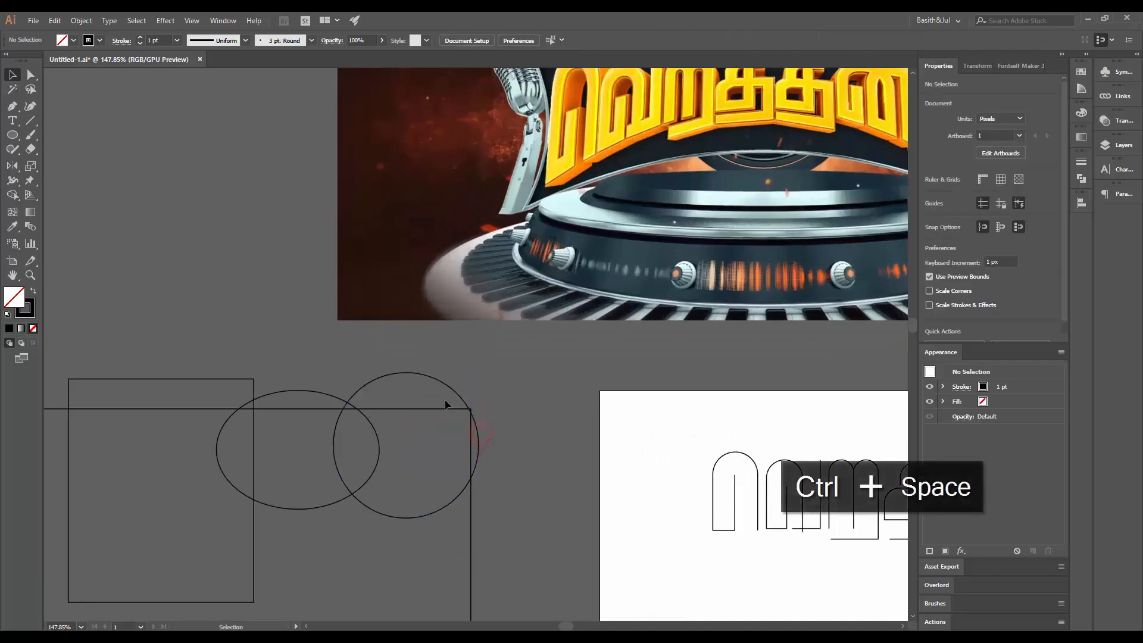
{"action": "left_click_drag", "start_coordinate": [312, 391], "coordinate": [316, 382]}
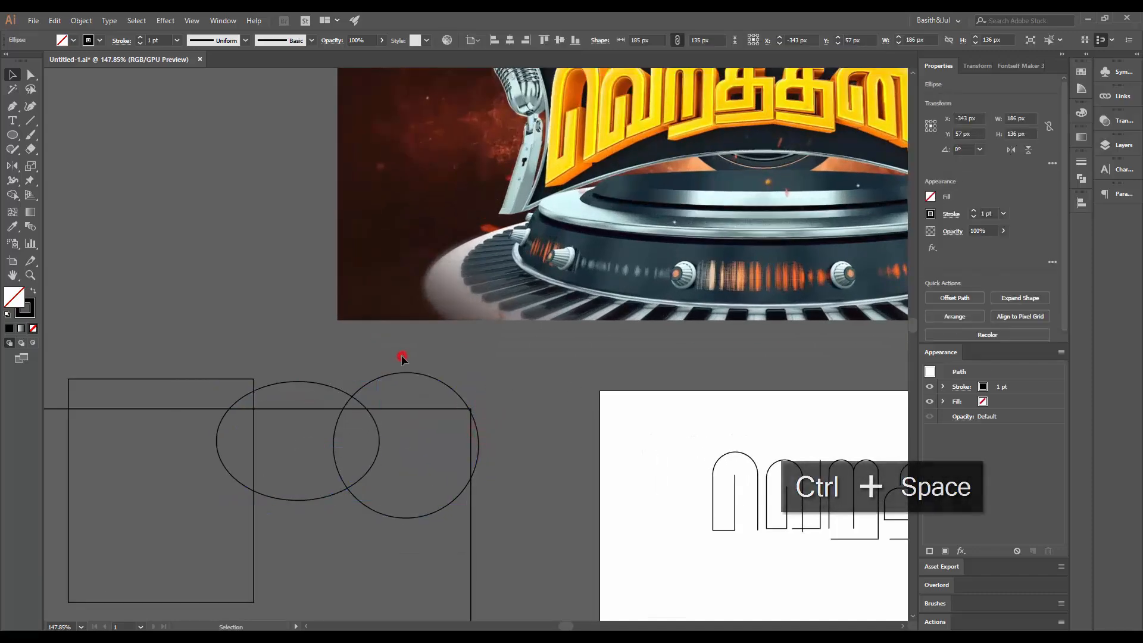
{"action": "left_click", "coordinate": [238, 380]}
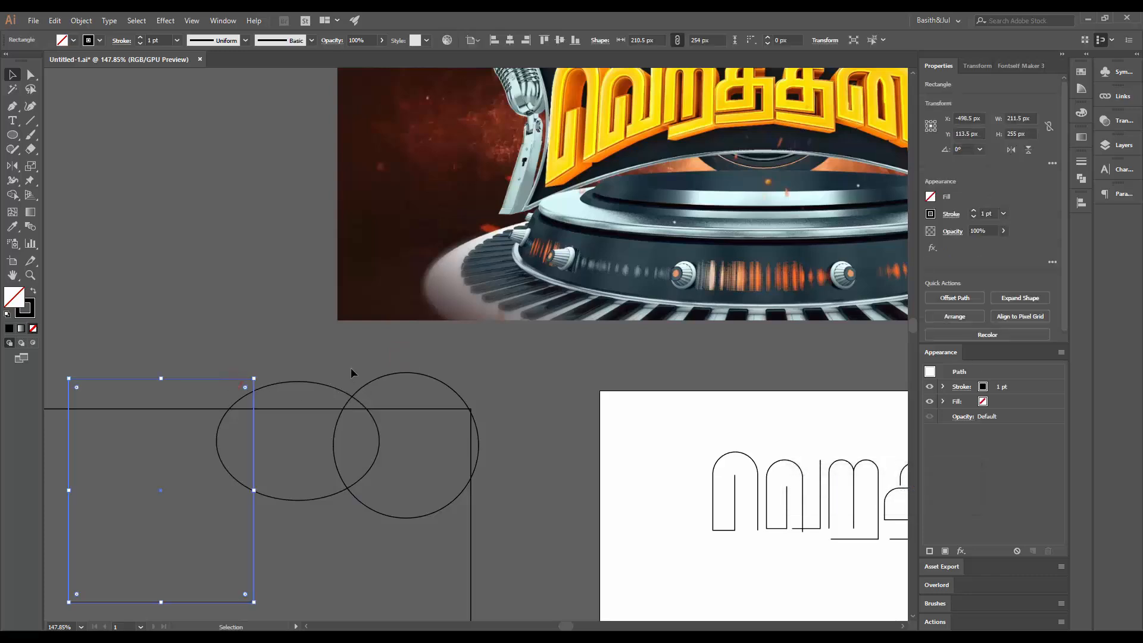
{"action": "mouse_move", "coordinate": [319, 366]}
{"action": "left_mouse_down"}
{"action": "mouse_move", "coordinate": [376, 391]}
{"action": "mouse_move", "coordinate": [305, 372]}
{"action": "left_mouse_up"}
{"action": "key", "text": "shift+Down"}
{"action": "key", "text": "Up"}
{"action": "key", "text": "Up"}
{"action": "key", "text": "Up"}
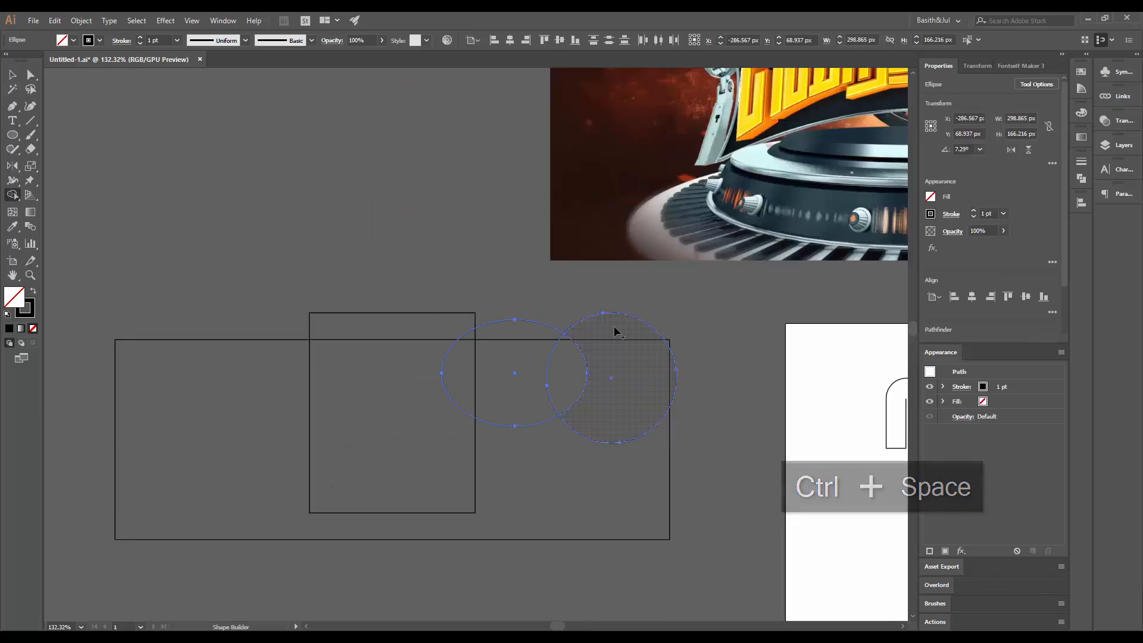
- Reflect a copy of both ellipses across a vertical axis through the large rectangle's centre
{"action": "key", "text": "v"}
{"action": "left_click", "coordinate": [608, 287]}
{"action": "left_click_drag", "start_coordinate": [641, 289], "coordinate": [506, 333]}
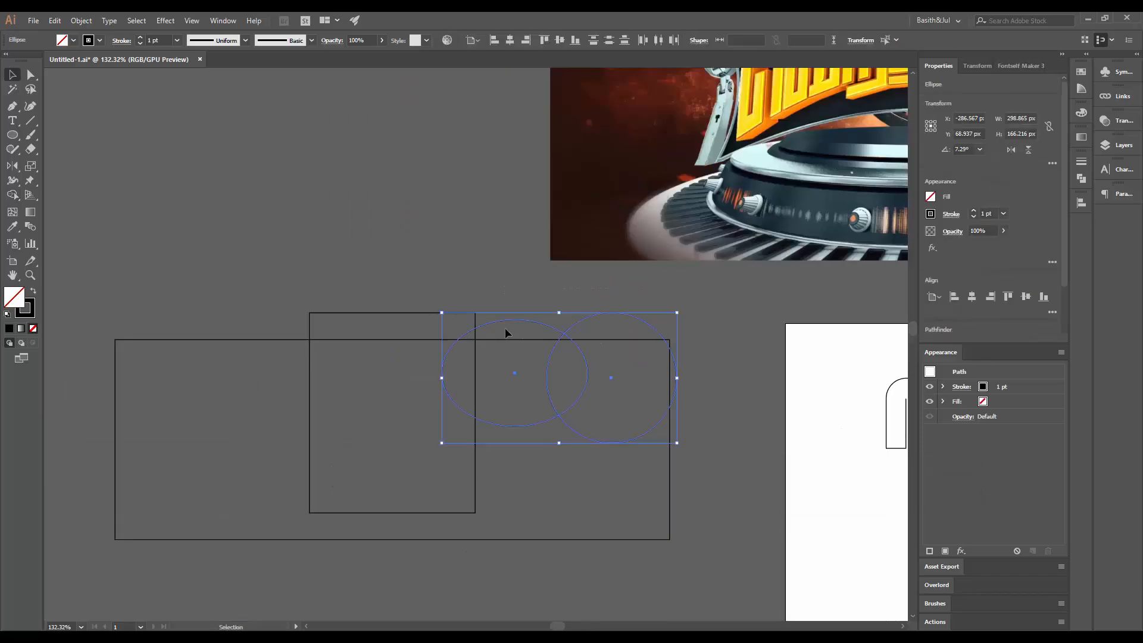
{"action": "key", "text": "o"}
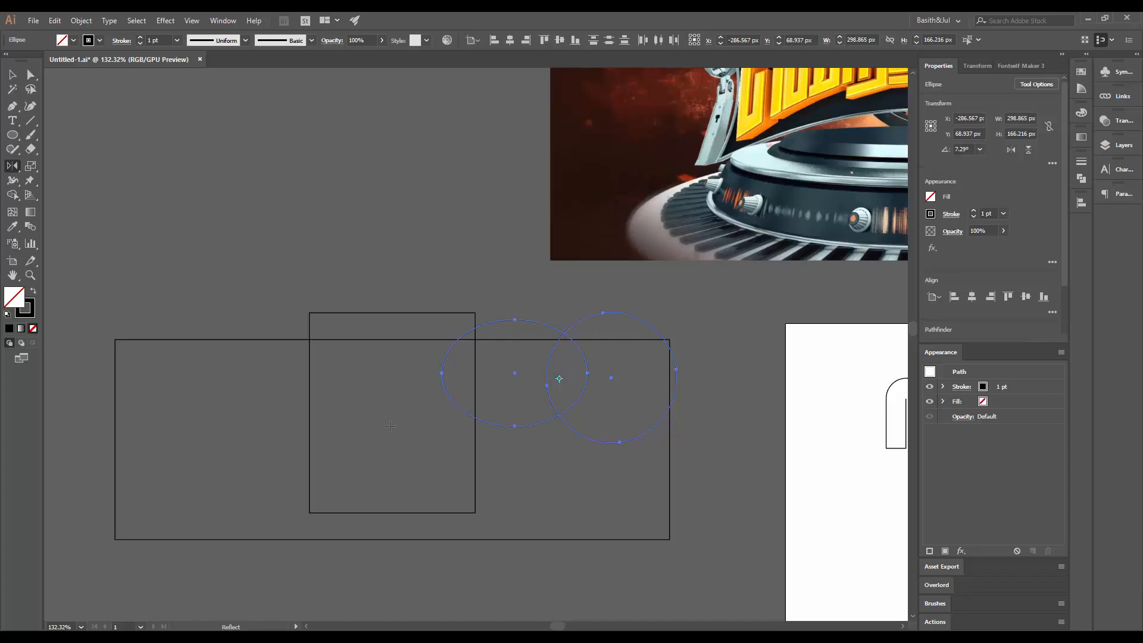
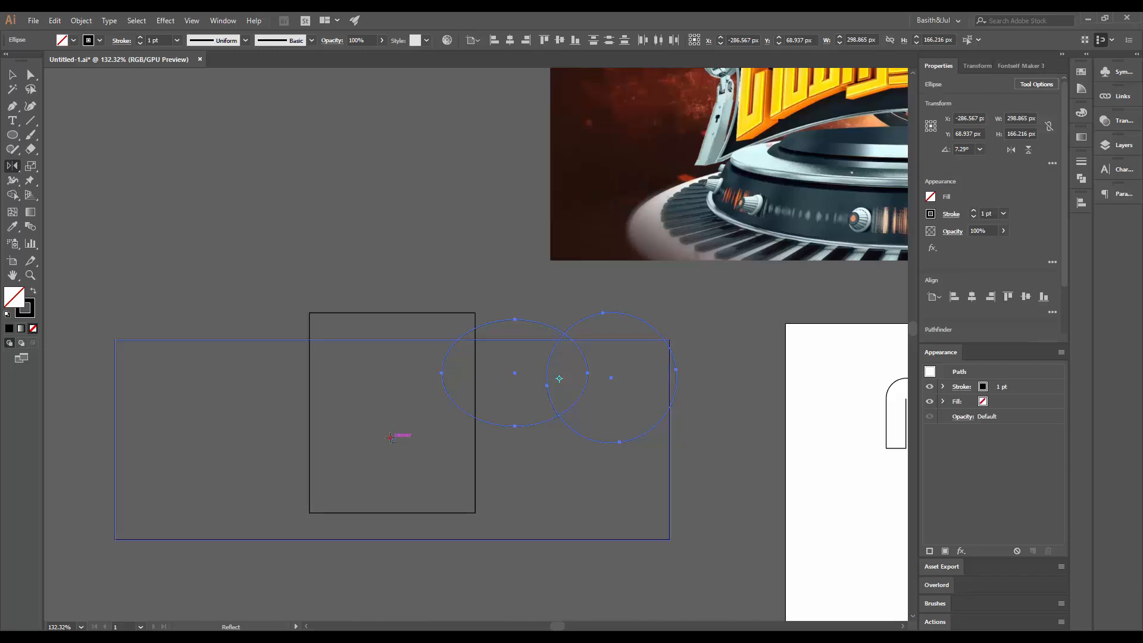
{"action": "left_click", "coordinate": [389, 437], "text": "alt"}
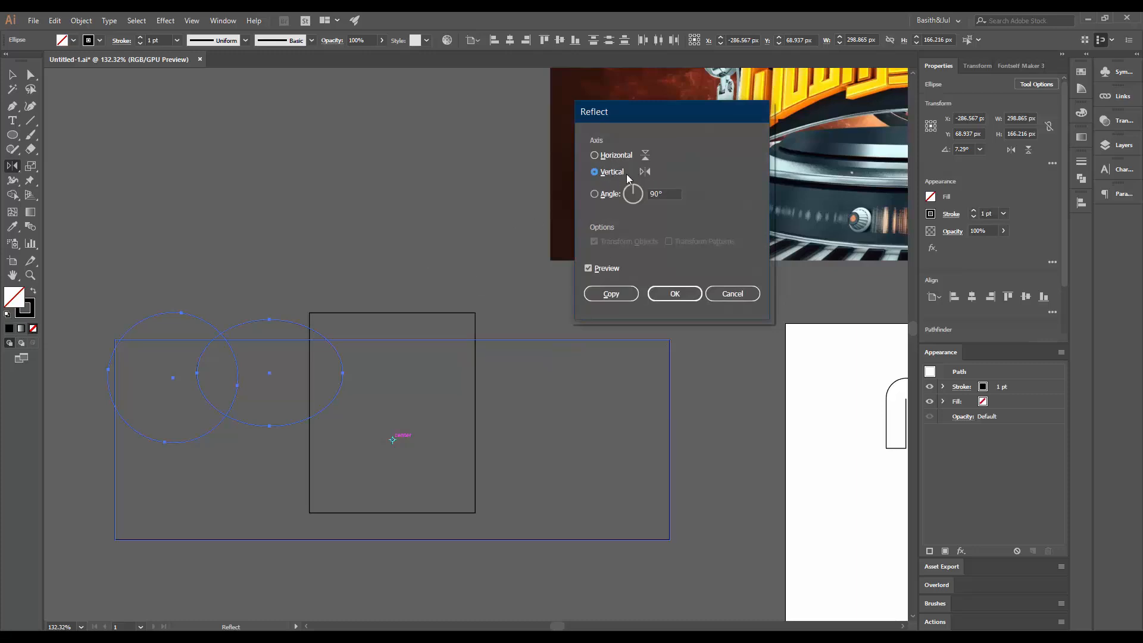
{"action": "left_click", "coordinate": [616, 293]}
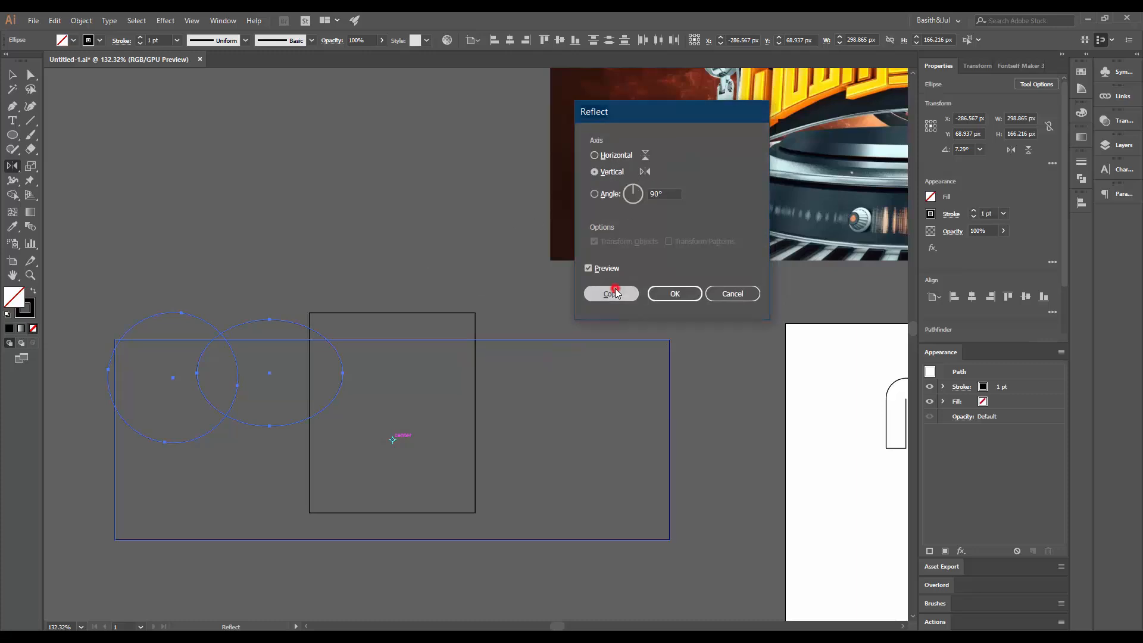
{"action": "left_click", "coordinate": [421, 268]}
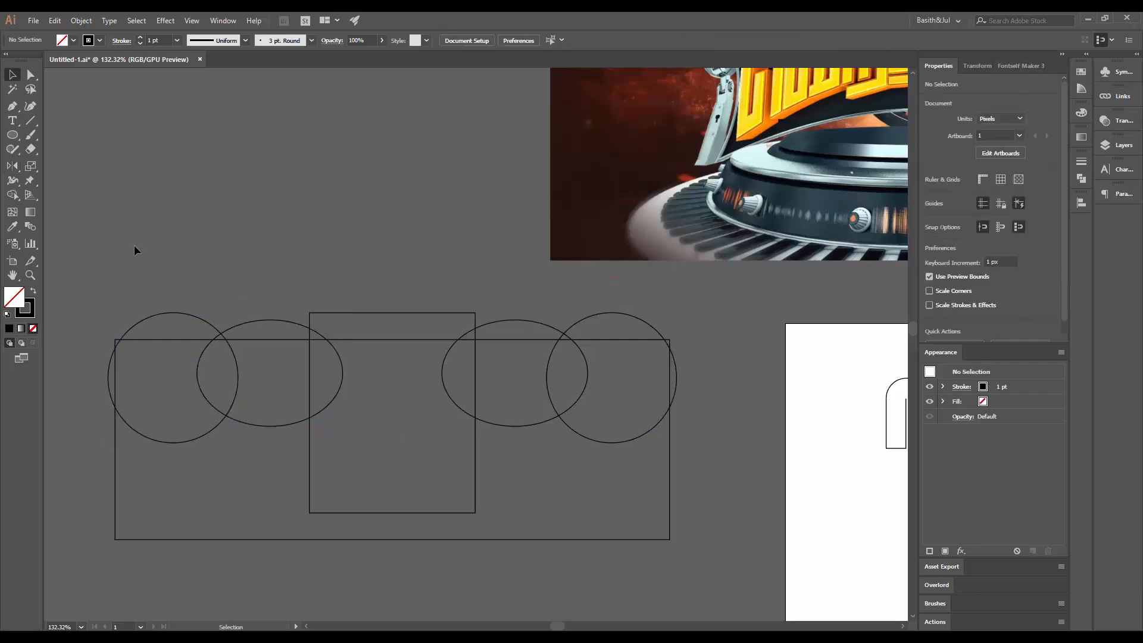
- Merge the rectangles and ellipses into one scalloped plate outline with Shape Builder, leaving out the slivers beyond the large rectangle's sides
{"action": "left_click_drag", "start_coordinate": [109, 263], "coordinate": [656, 470]}
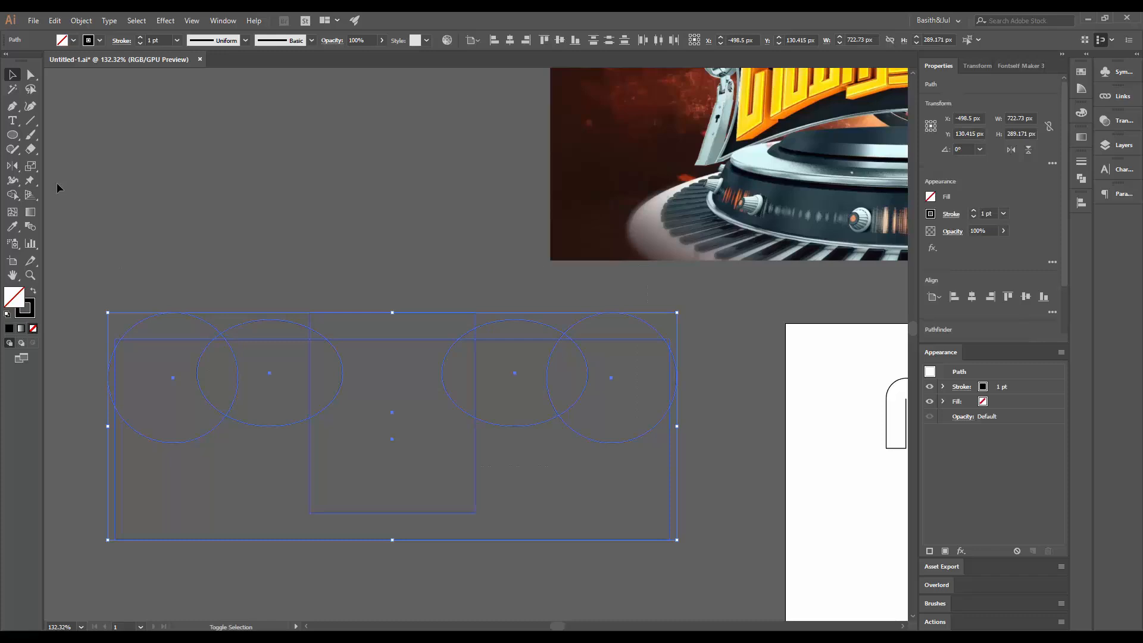
{"action": "key", "text": "shift+m"}
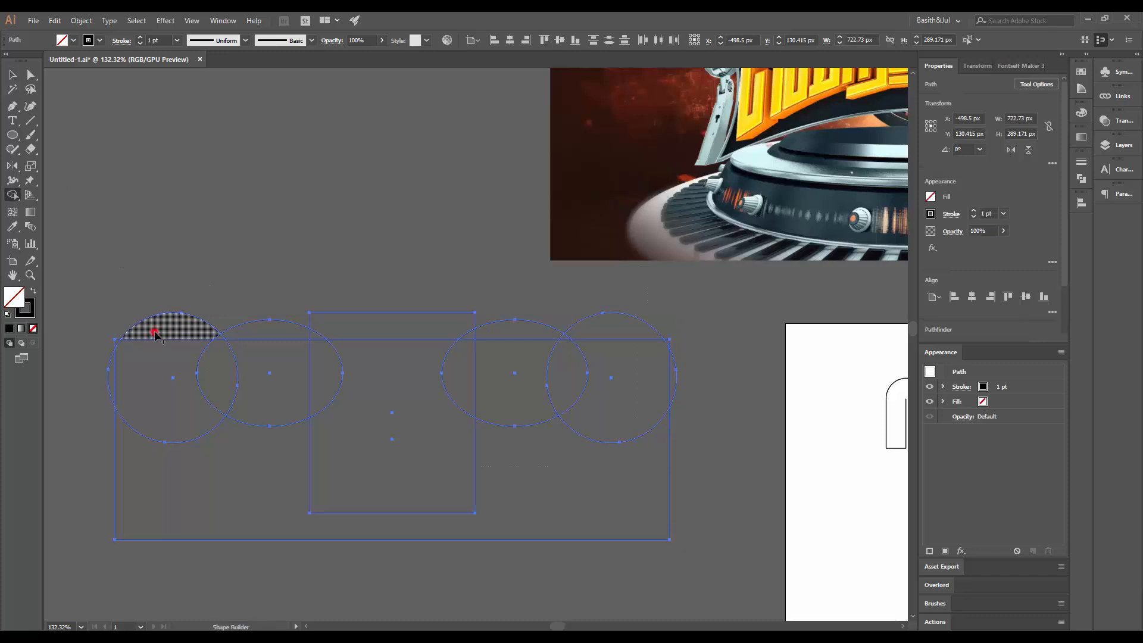
{"action": "left_click_drag", "start_coordinate": [155, 334], "coordinate": [152, 361]}
{"action": "mouse_move", "coordinate": [152, 417]}
{"action": "left_mouse_down"}
{"action": "mouse_move", "coordinate": [157, 491]}
{"action": "mouse_move", "coordinate": [218, 380]}
{"action": "mouse_move", "coordinate": [268, 330]}
{"action": "mouse_move", "coordinate": [221, 339]}
{"action": "mouse_move", "coordinate": [301, 363]}
{"action": "mouse_move", "coordinate": [288, 365]}
{"action": "mouse_move", "coordinate": [307, 349]}
{"action": "mouse_move", "coordinate": [331, 387]}
{"action": "mouse_move", "coordinate": [347, 386]}
{"action": "mouse_move", "coordinate": [346, 333]}
{"action": "mouse_move", "coordinate": [321, 345]}
{"action": "left_mouse_up"}
{"action": "left_click_drag", "start_coordinate": [293, 390], "coordinate": [454, 387]}
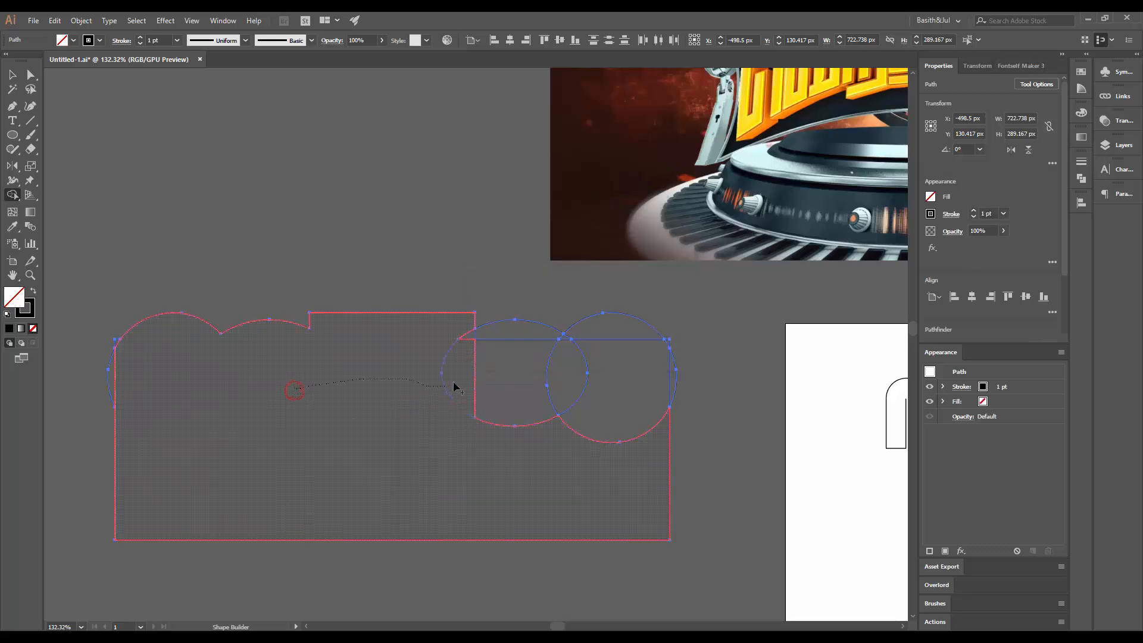
{"action": "mouse_move", "coordinate": [475, 340]}
{"action": "left_mouse_down"}
{"action": "mouse_move", "coordinate": [535, 333]}
{"action": "mouse_move", "coordinate": [504, 382]}
{"action": "mouse_move", "coordinate": [565, 335]}
{"action": "mouse_move", "coordinate": [593, 332]}
{"action": "mouse_move", "coordinate": [586, 415]}
{"action": "left_mouse_up"}
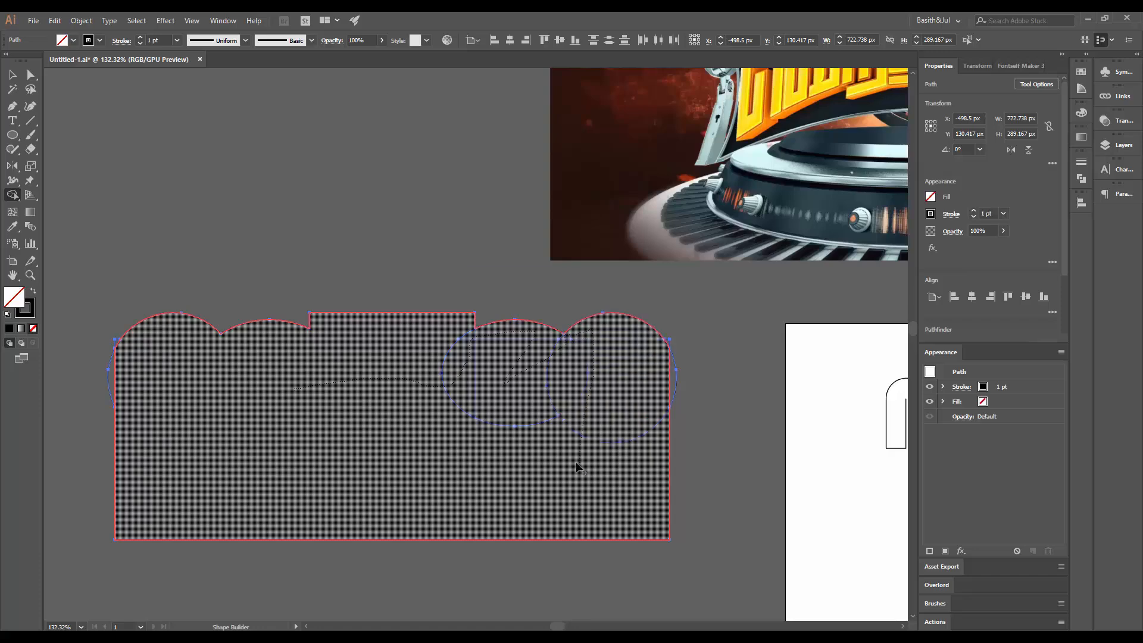
{"action": "left_click_drag", "start_coordinate": [577, 467], "coordinate": [467, 415]}
{"action": "key", "text": "v"}
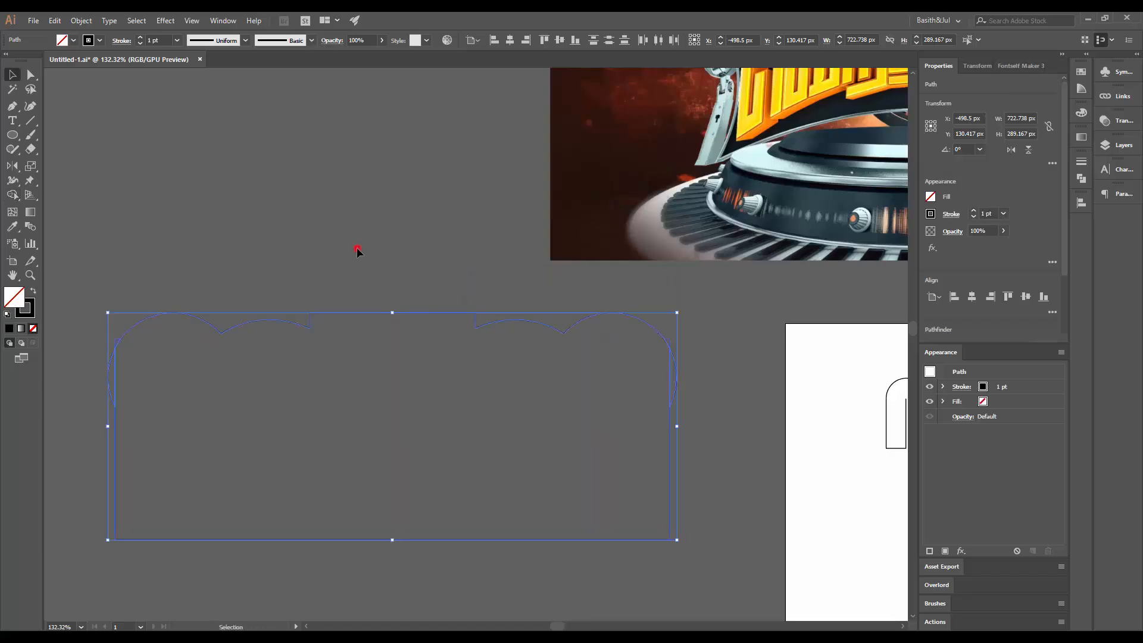
{"action": "left_click", "coordinate": [357, 248]}
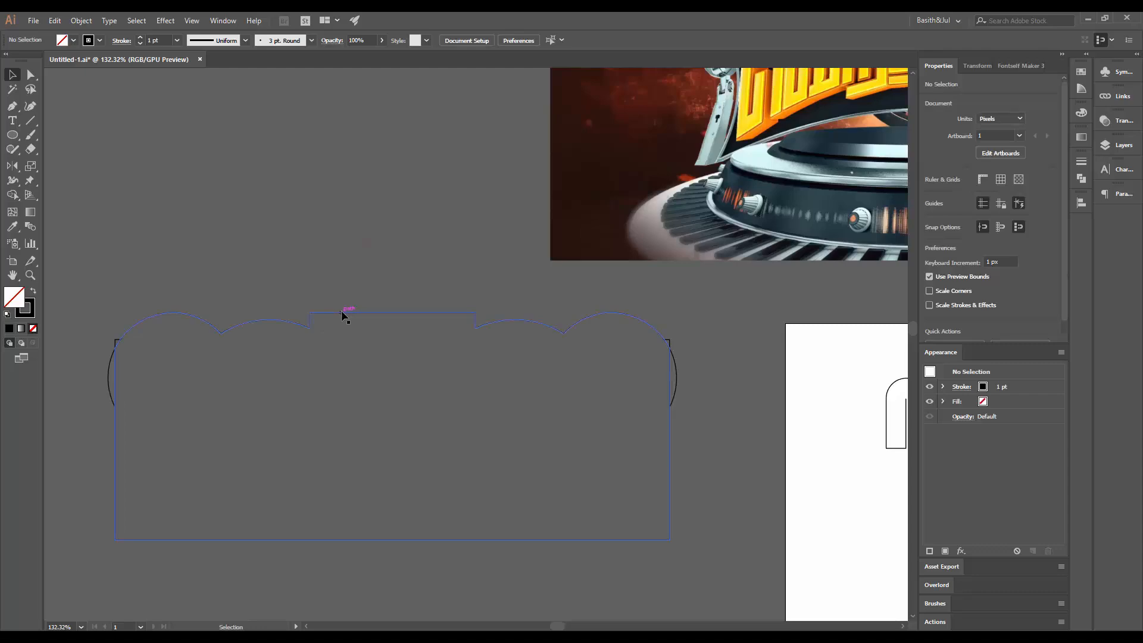
- Place a copy of the merged plate outline, without the side slivers, in the empty area left of the reference image
{"action": "left_click_drag", "start_coordinate": [343, 313], "coordinate": [280, 92]}
{"action": "left_click", "coordinate": [421, 165], "text": "ctrl+alt"}
{"action": "left_click_drag", "start_coordinate": [346, 192], "coordinate": [327, 195]}
{"action": "left_click_drag", "start_coordinate": [385, 196], "coordinate": [605, 449]}
{"action": "left_click", "coordinate": [605, 313]}
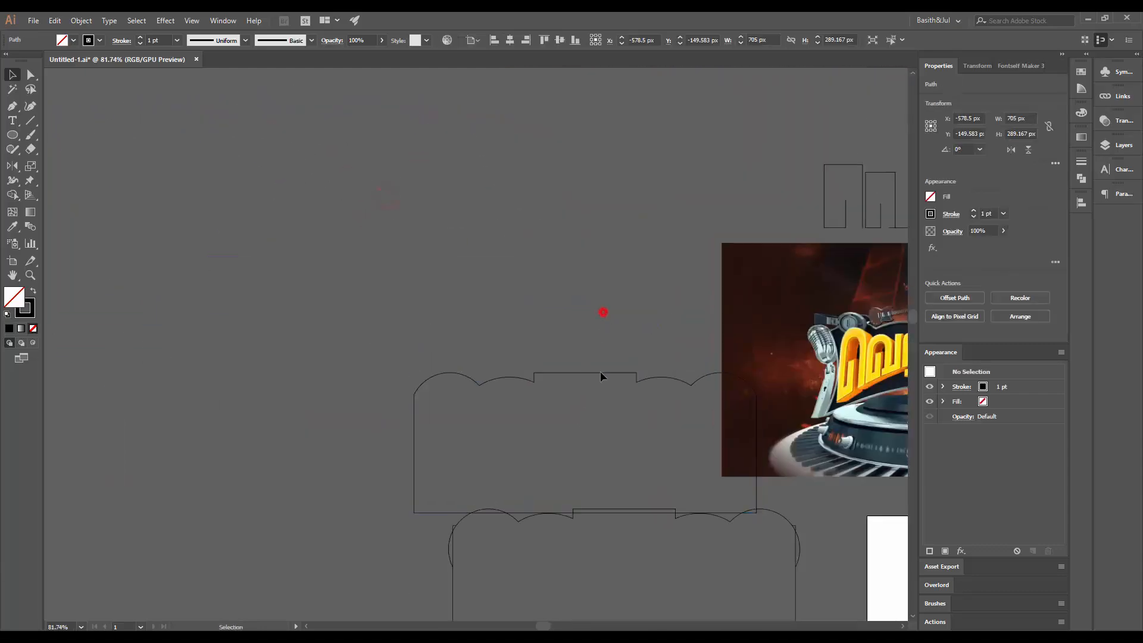
{"action": "left_click_drag", "start_coordinate": [605, 373], "coordinate": [455, 391]}
{"action": "left_click", "coordinate": [554, 356]}
- Scale the two upper anchor points of the copied plate's central tab to 88% horizontally and 100% vertically, slanting its sides
{"action": "key", "text": "a"}
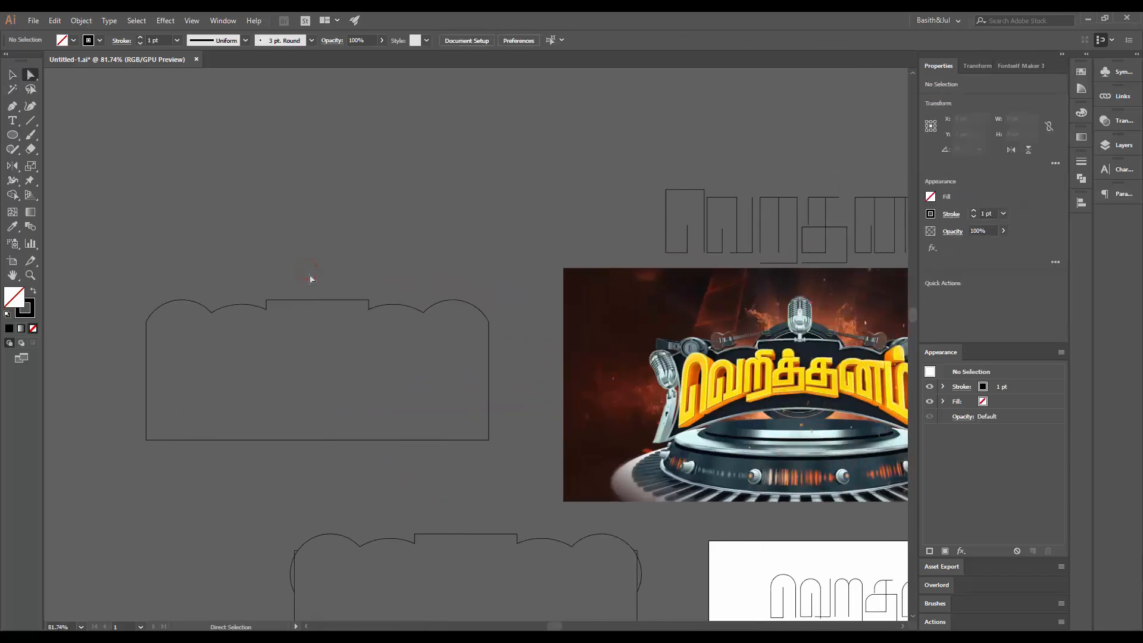
{"action": "left_click", "coordinate": [271, 259], "text": "ctrl"}
{"action": "left_click_drag", "start_coordinate": [250, 296], "coordinate": [325, 325]}
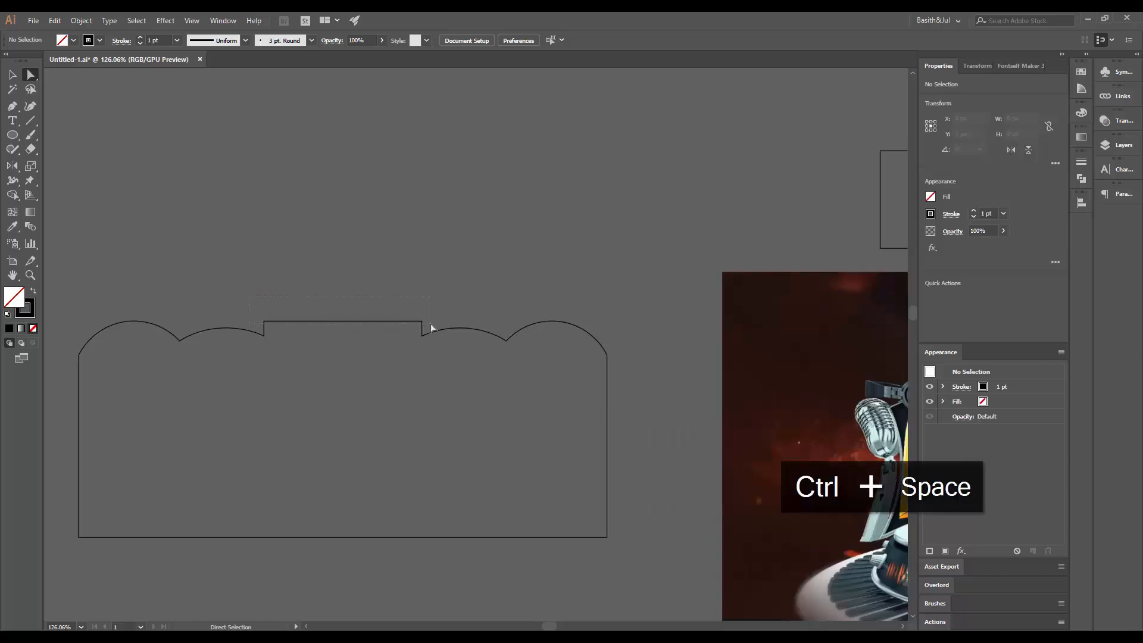
{"action": "left_click_drag", "start_coordinate": [432, 327], "coordinate": [432, 329]}
{"action": "key", "text": "s"}
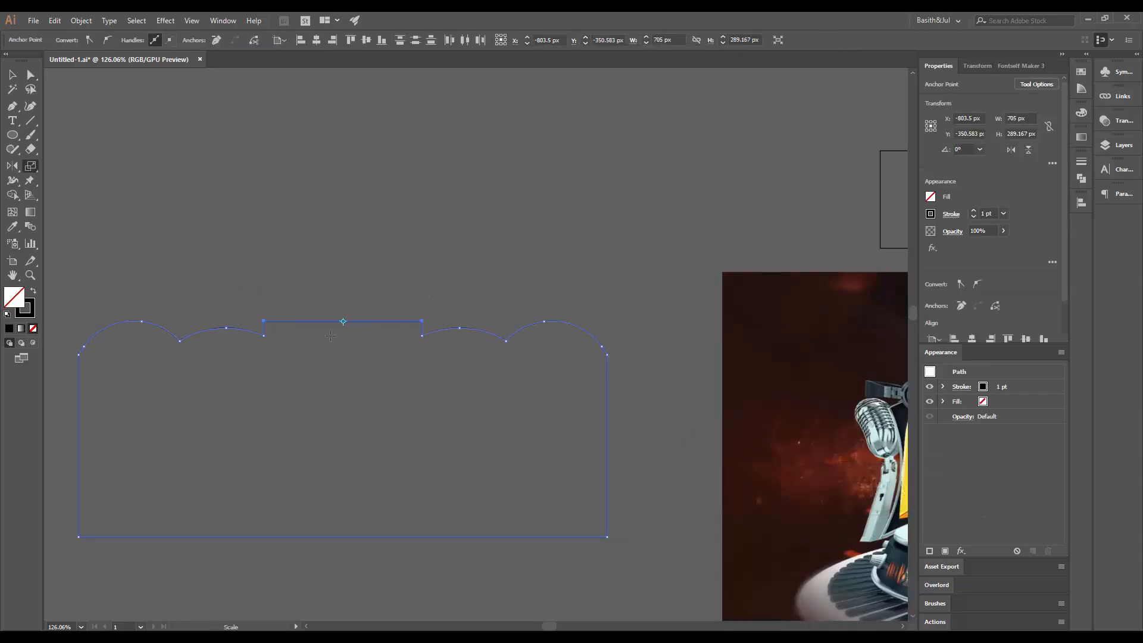
{"action": "left_click", "coordinate": [344, 321], "text": "alt"}
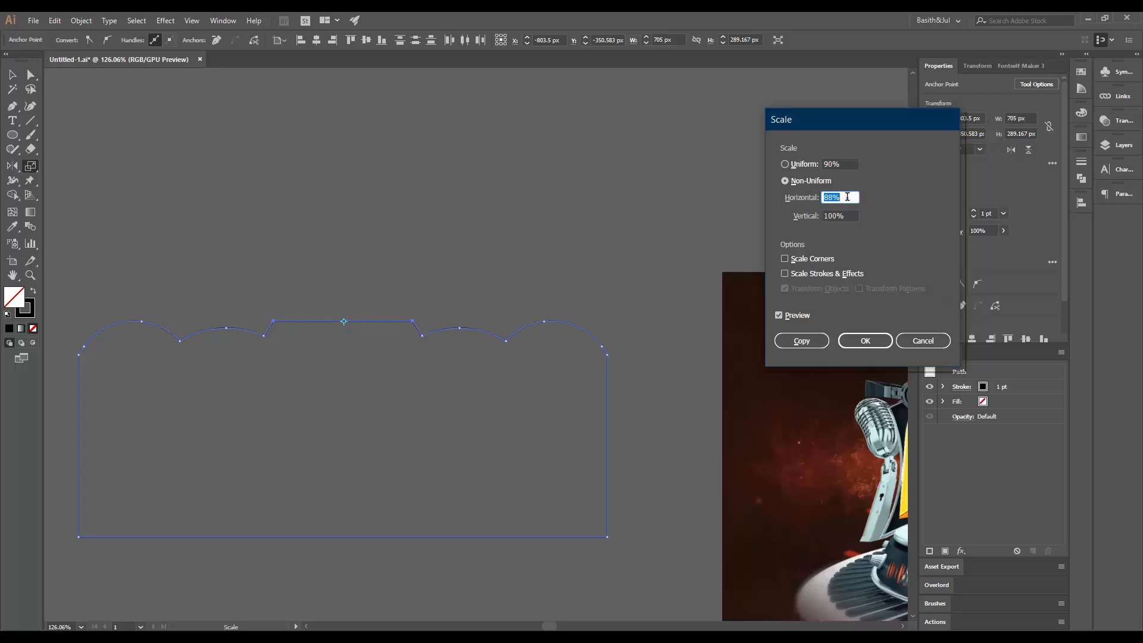
{"action": "left_click", "coordinate": [873, 339]}
{"action": "key", "text": "v"}
{"action": "left_click", "coordinate": [551, 260]}
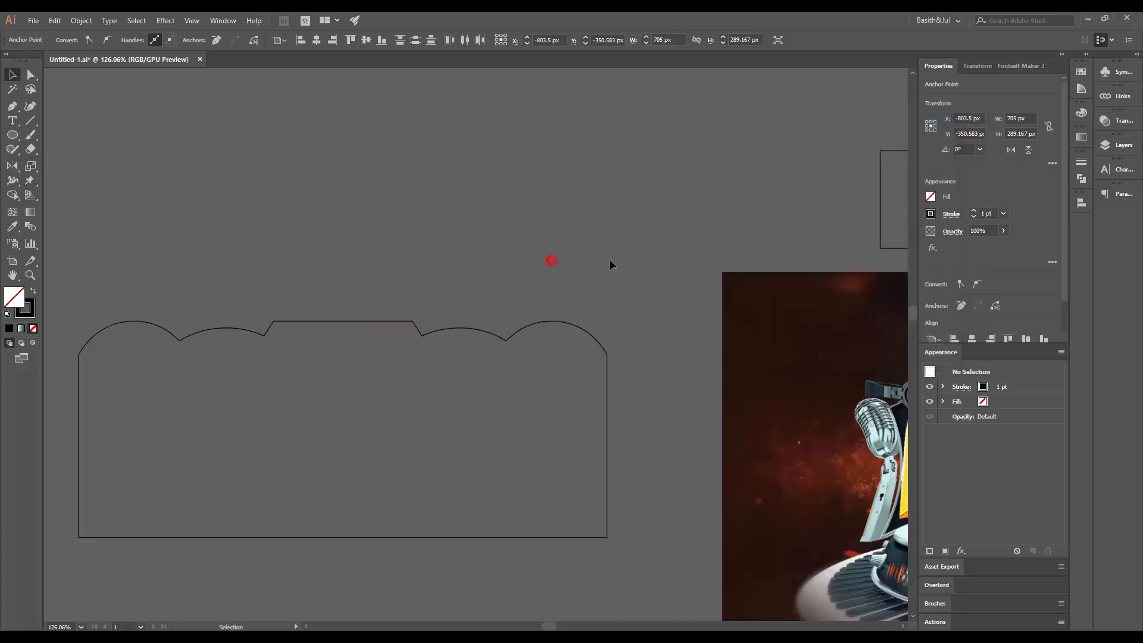
- Try to raise the plate outline's right outer shoulder point to the end of the adjoining arc
{"action": "left_click_drag", "start_coordinate": [617, 263], "coordinate": [518, 342]}
{"action": "left_click_drag", "start_coordinate": [616, 352], "coordinate": [420, 360]}
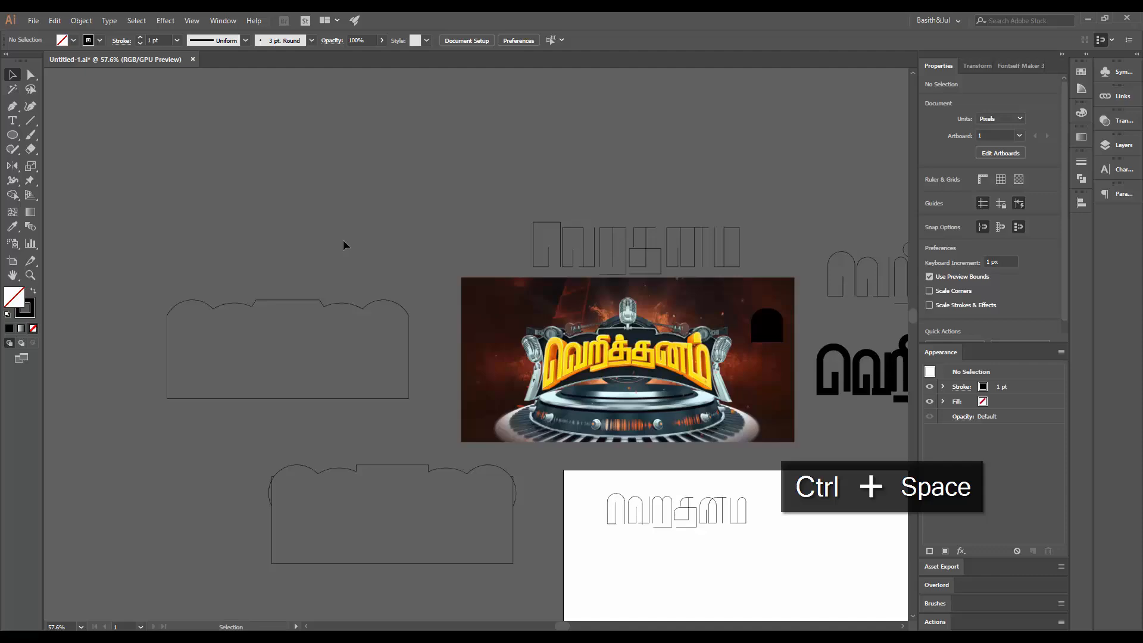
{"action": "left_click_drag", "start_coordinate": [343, 239], "coordinate": [447, 337]}
{"action": "key", "text": "a"}
{"action": "left_click_drag", "start_coordinate": [391, 329], "coordinate": [473, 328]}
{"action": "left_click_drag", "start_coordinate": [274, 290], "coordinate": [436, 304]}
{"action": "left_click_drag", "start_coordinate": [276, 329], "coordinate": [179, 398]}
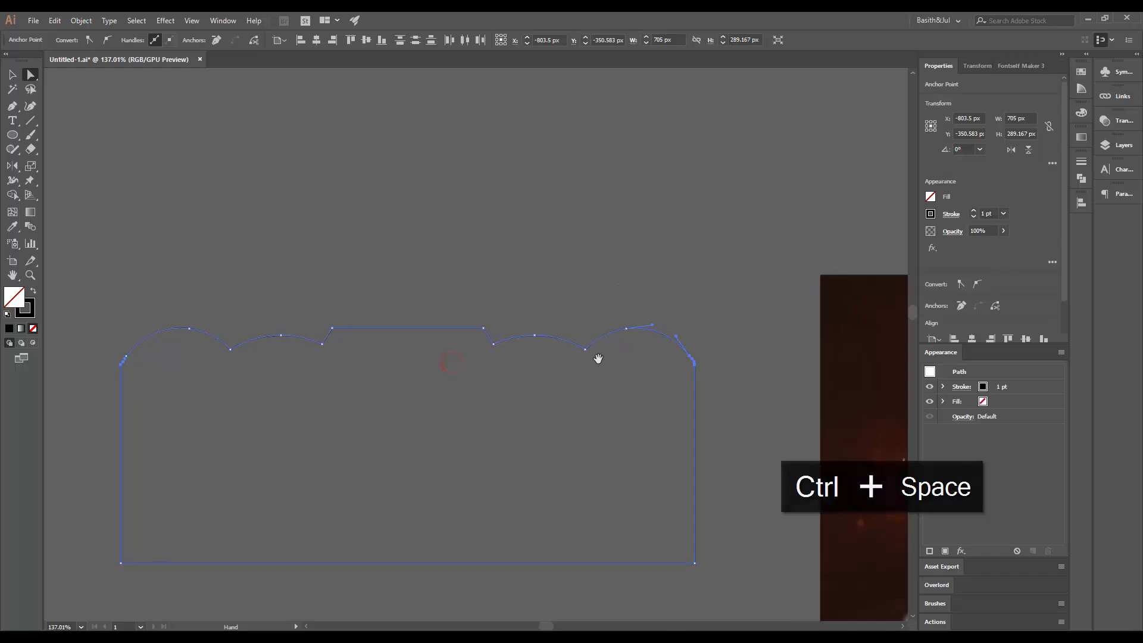
{"action": "left_click_drag", "start_coordinate": [598, 359], "coordinate": [834, 375]}
{"action": "left_click", "coordinate": [749, 374]}
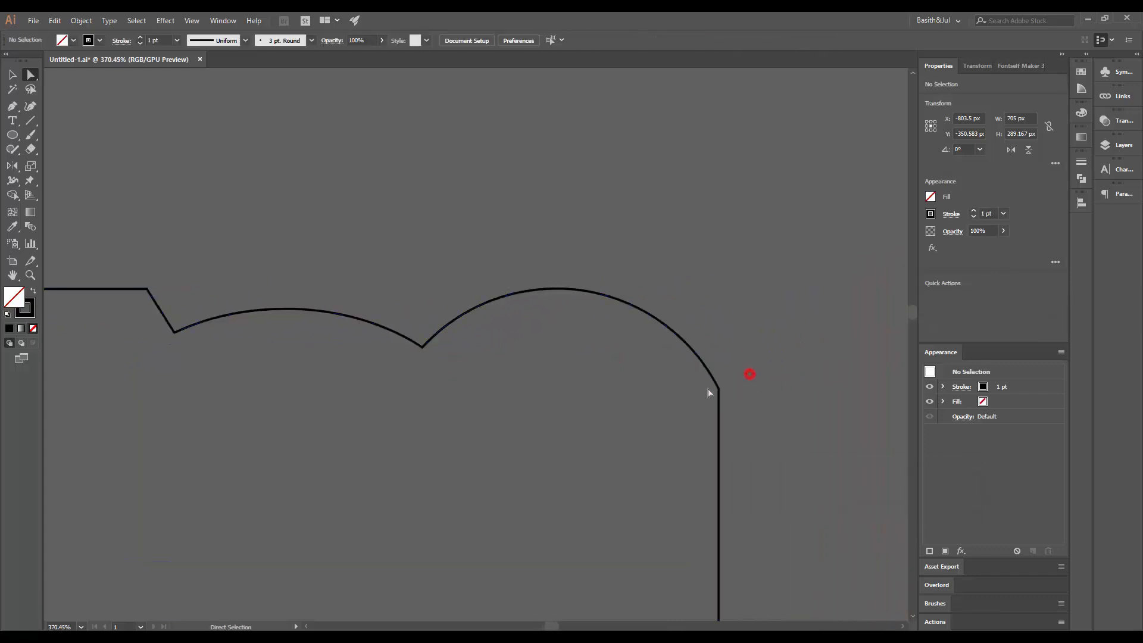
{"action": "left_click_drag", "start_coordinate": [719, 391], "coordinate": [719, 370]}
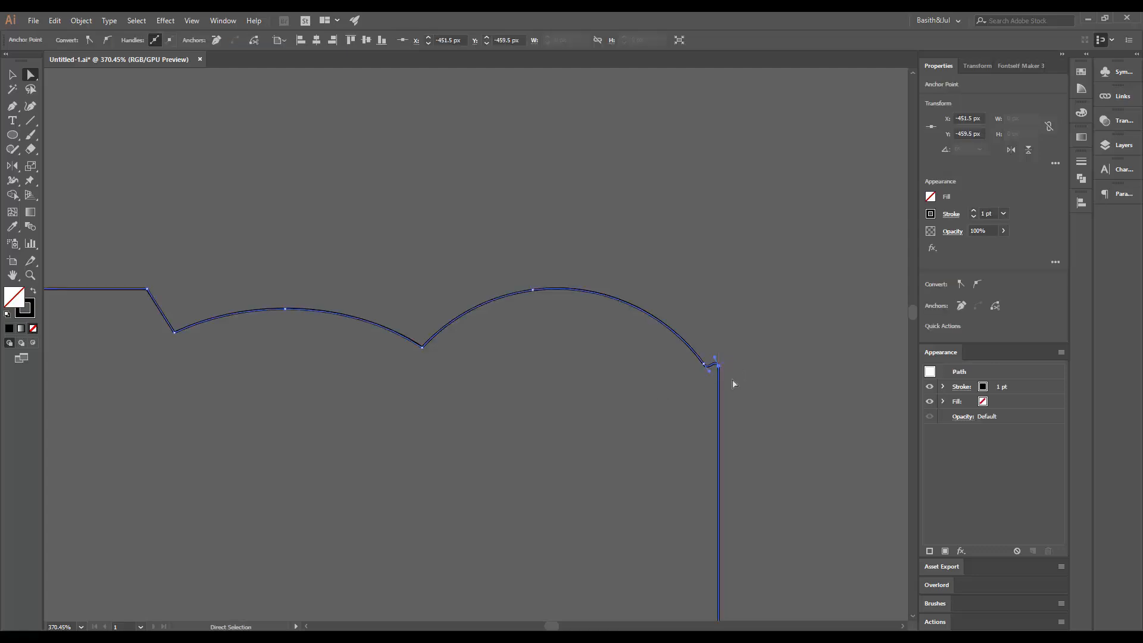
{"action": "left_click_drag", "start_coordinate": [575, 378], "coordinate": [796, 354]}
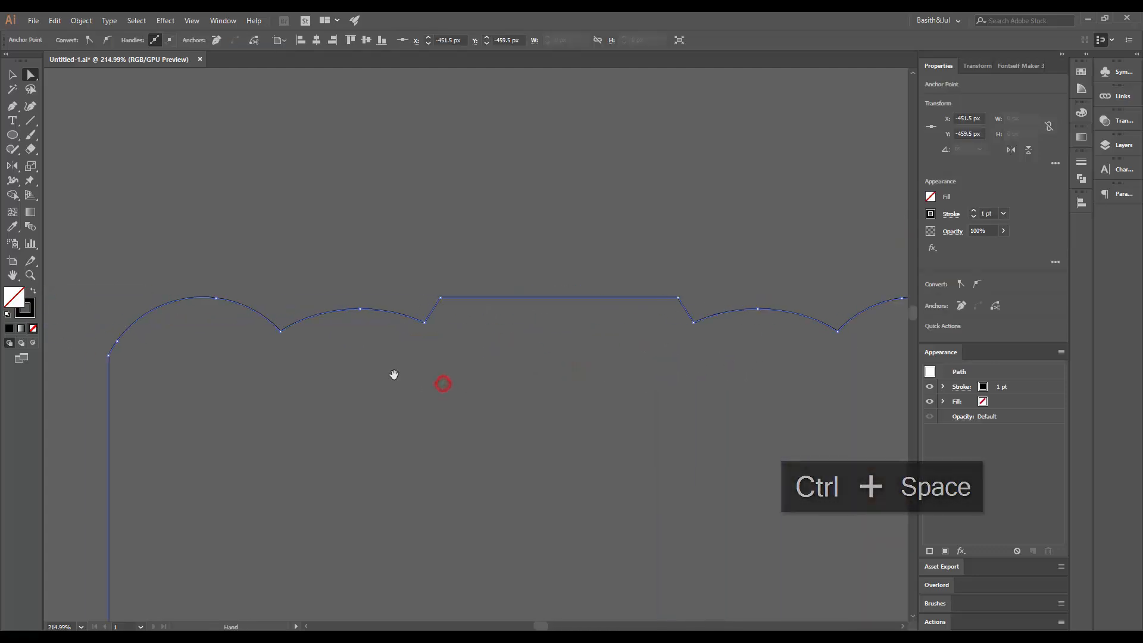
{"action": "key", "text": "ctrl+z"}
- Raise both outer shoulder points of the plate outline together, level with the ends of the adjoining outer arcs
{"action": "left_click_drag", "start_coordinate": [415, 375], "coordinate": [268, 402]}
{"action": "left_click", "coordinate": [760, 364]}
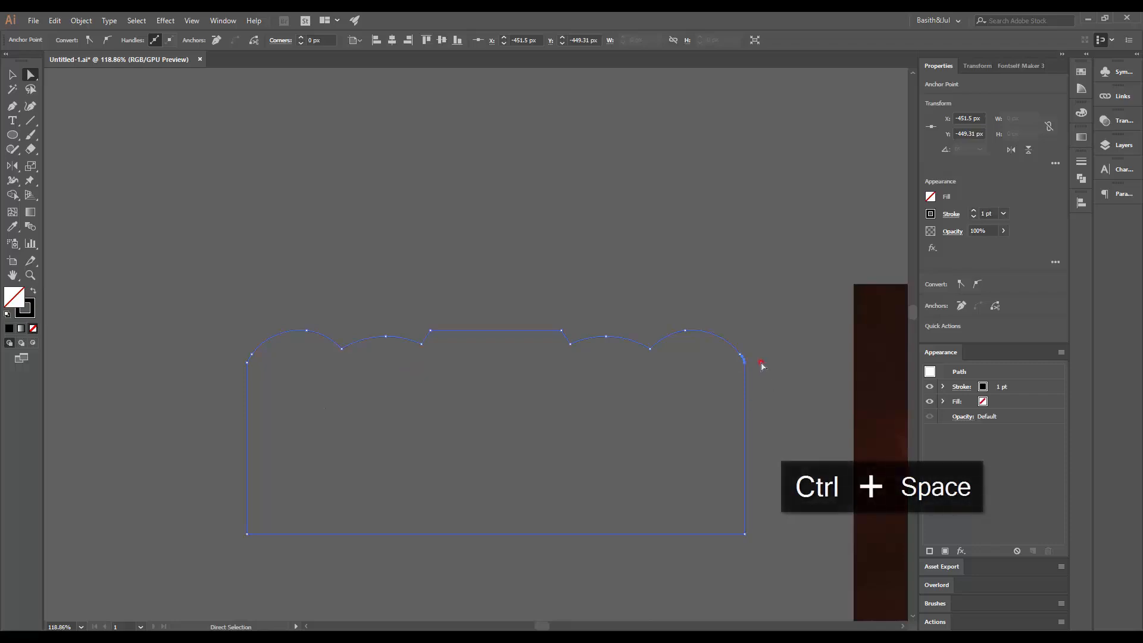
{"action": "left_click", "coordinate": [256, 363]}
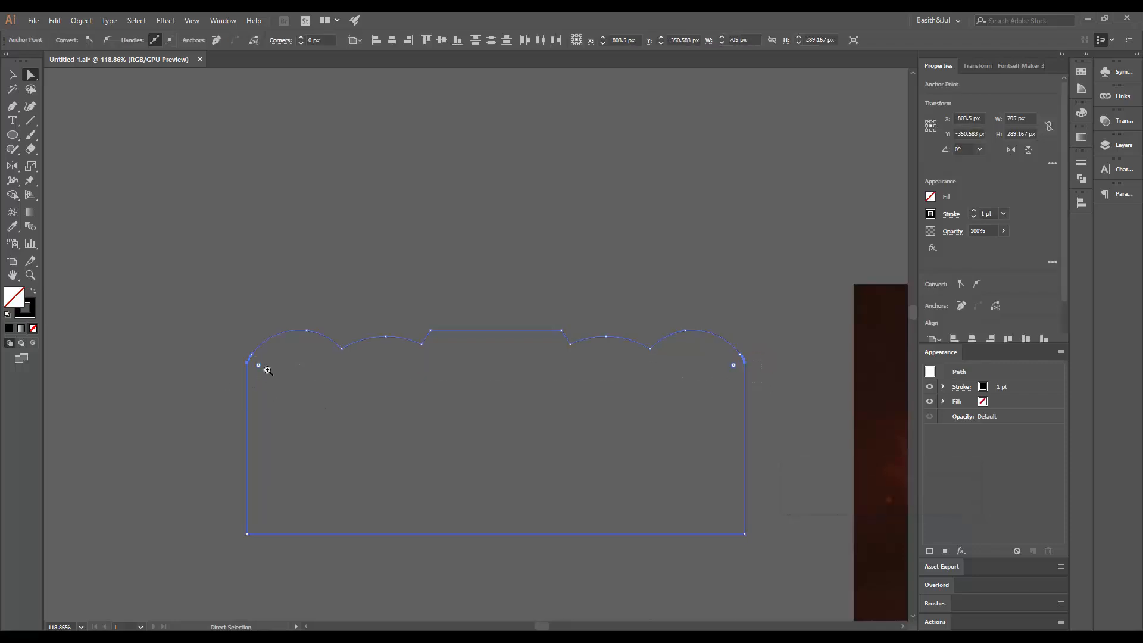
{"action": "left_click_drag", "start_coordinate": [258, 365], "coordinate": [449, 381]}
{"action": "key", "text": "e"}
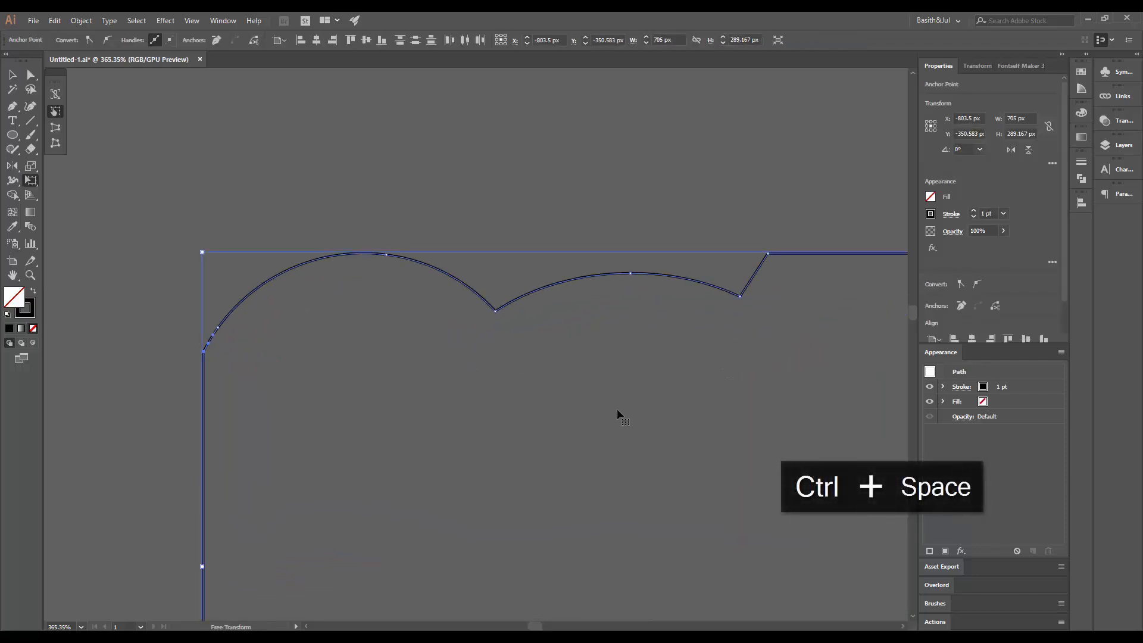
{"action": "left_click_drag", "start_coordinate": [695, 479], "coordinate": [695, 459]}
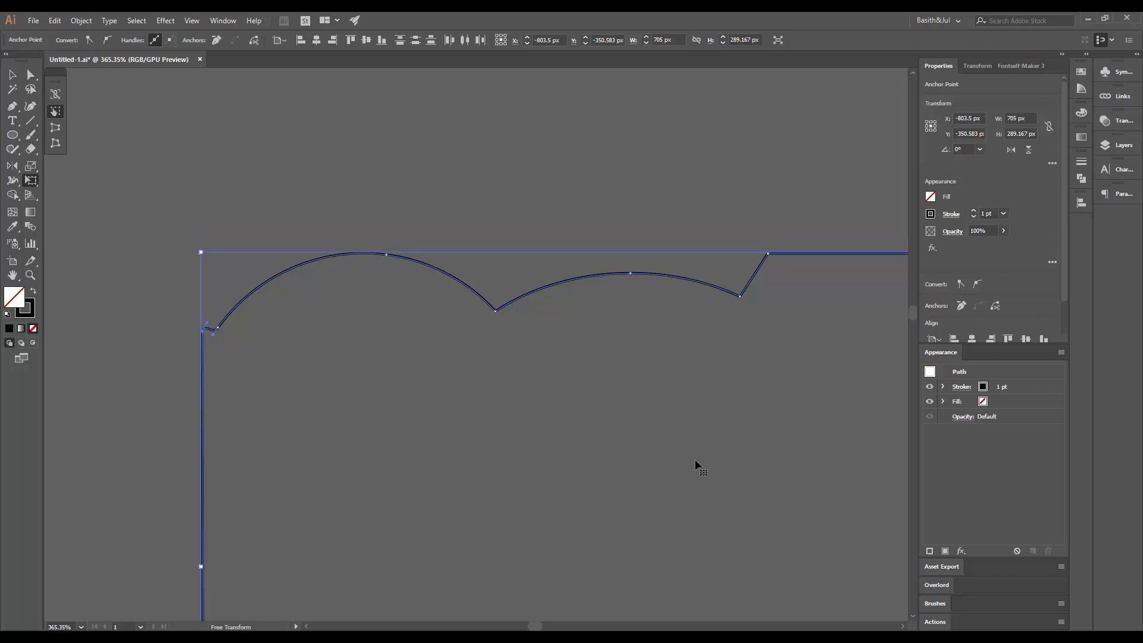
{"action": "key", "text": "v"}
{"action": "left_click", "coordinate": [306, 365]}
{"action": "left_click", "coordinate": [177, 302]}
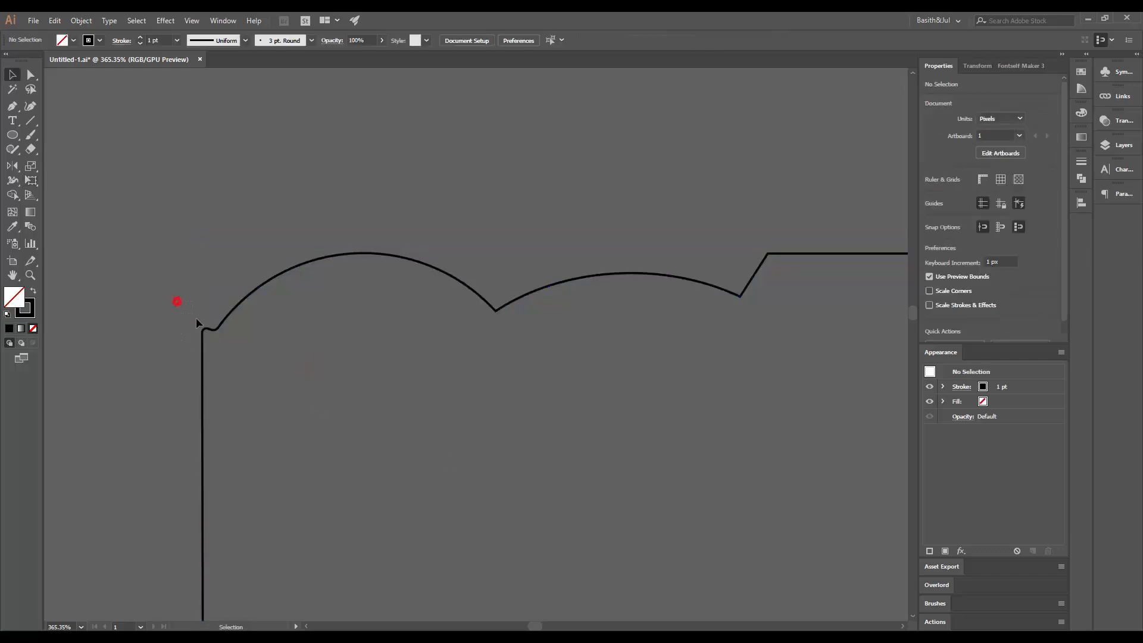
- Convert both outer shoulder points of the plate outline to corner points, making the short ledges straight
{"action": "left_click_drag", "start_coordinate": [209, 343], "coordinate": [212, 346]}
{"action": "key", "text": "ctrl+space"}
{"action": "left_click_drag", "start_coordinate": [412, 373], "coordinate": [191, 436]}
{"action": "left_click_drag", "start_coordinate": [506, 438], "coordinate": [395, 438]}
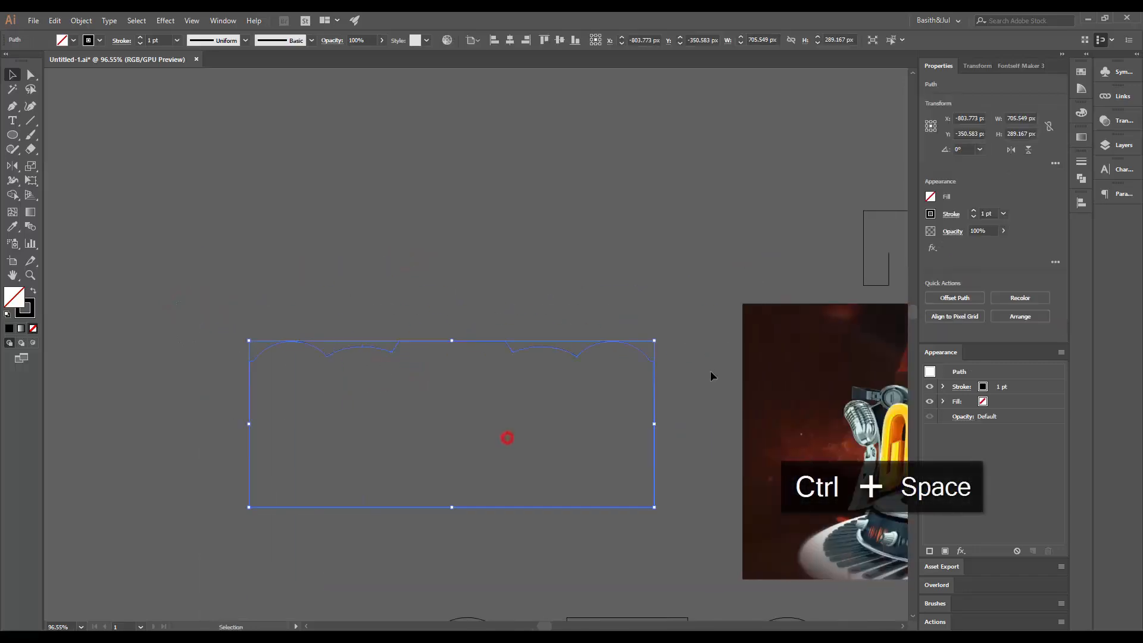
{"action": "left_click", "coordinate": [632, 365]}
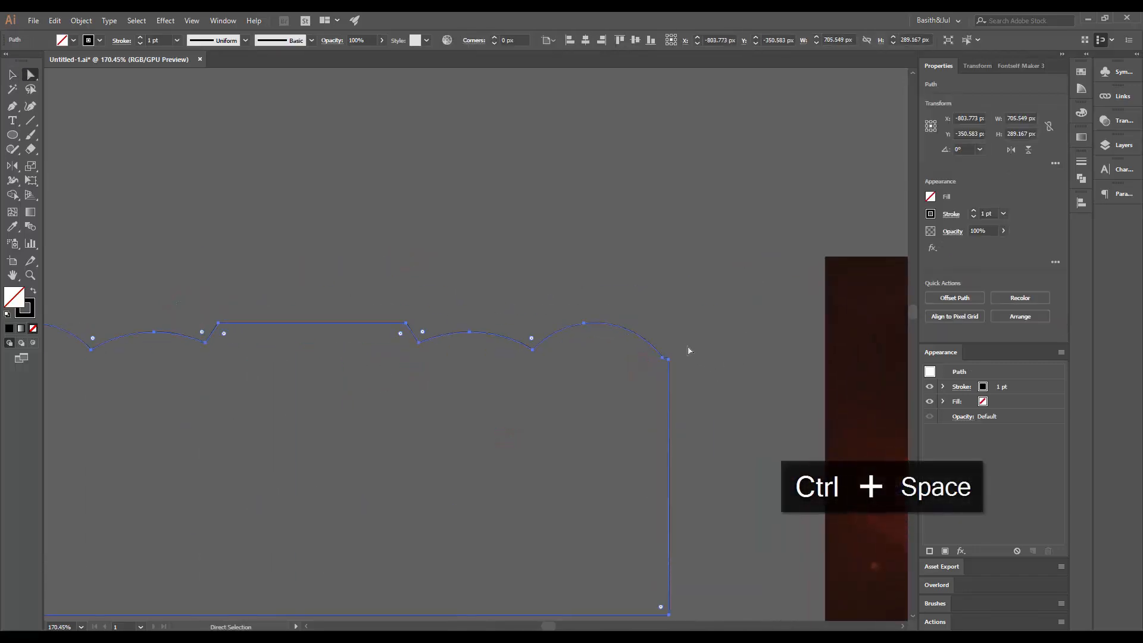
{"action": "left_click", "coordinate": [668, 358]}
{"action": "left_click_drag", "start_coordinate": [384, 397], "coordinate": [527, 398]}
{"action": "left_click", "coordinate": [78, 360], "text": "shift"}
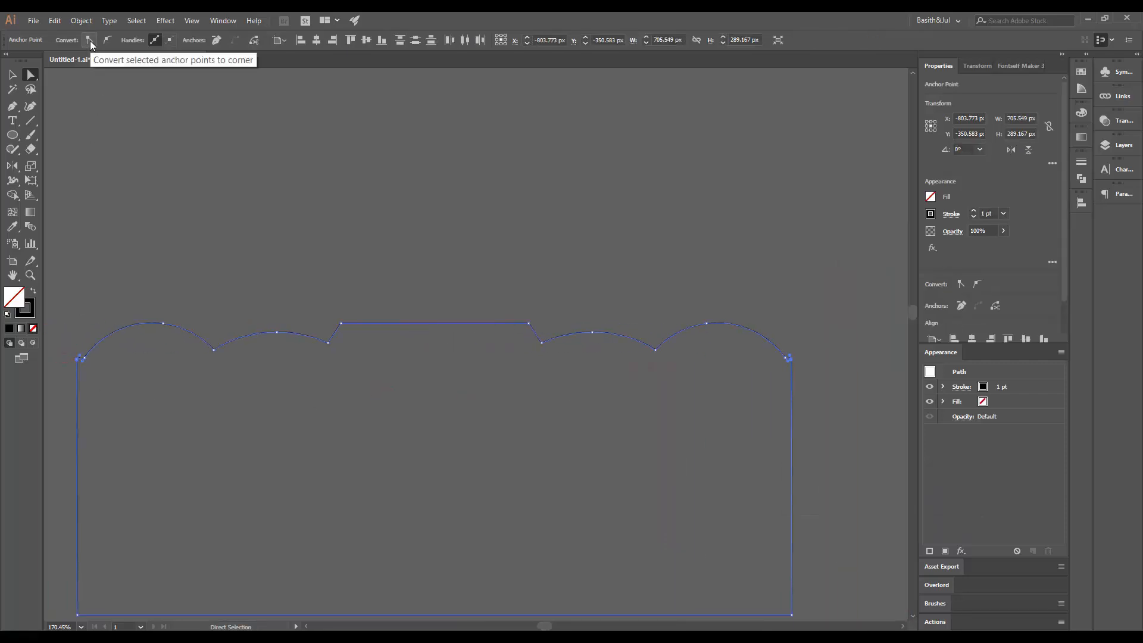
{"action": "left_click", "coordinate": [90, 42]}
{"action": "key", "text": "v"}
{"action": "left_click", "coordinate": [156, 366]}
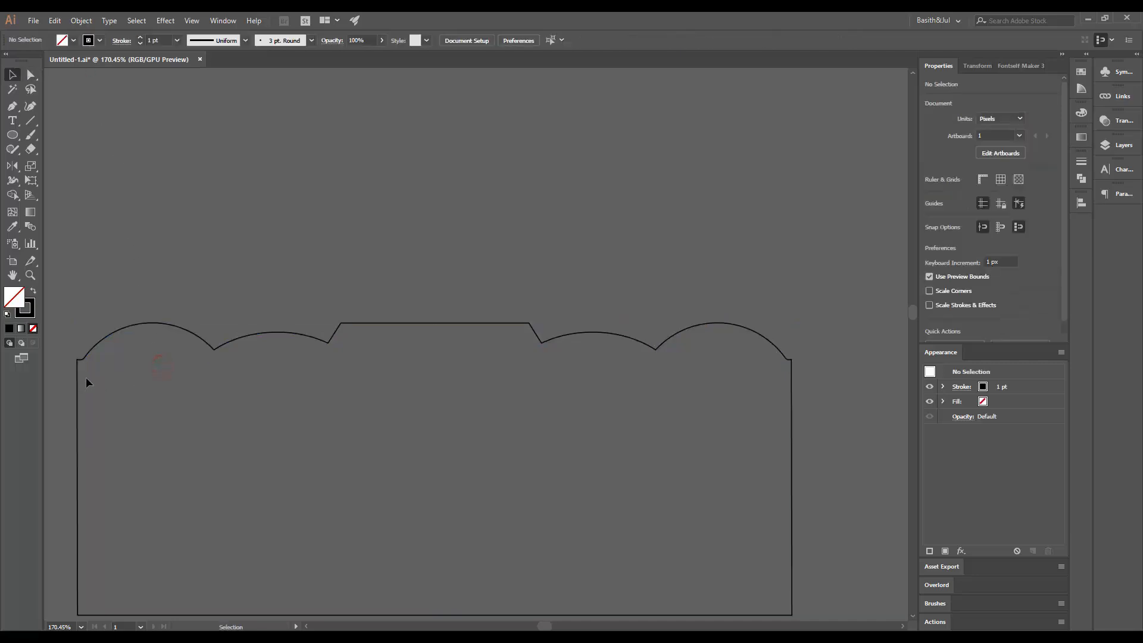
- Delete the anchor point at the end of the plate's right outer arc so the arc runs directly into the shoulder corner
{"action": "left_click_drag", "start_coordinate": [226, 400], "coordinate": [135, 442]}
{"action": "left_click_drag", "start_coordinate": [280, 449], "coordinate": [95, 441]}
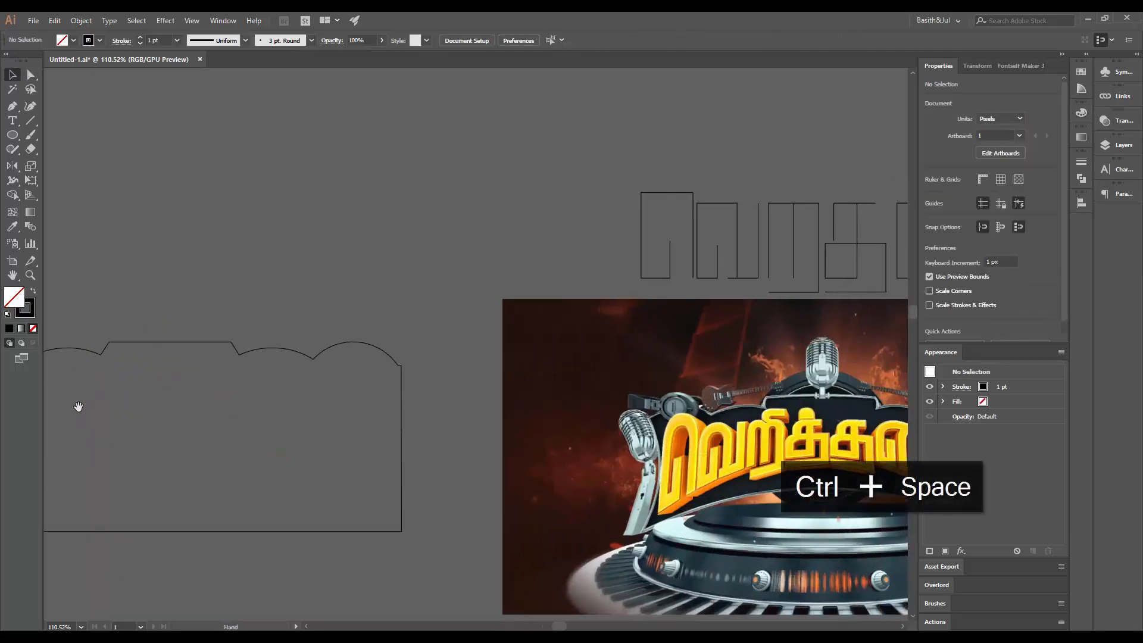
{"action": "left_click", "coordinate": [78, 406]}
{"action": "left_click", "coordinate": [171, 377]}
{"action": "left_click", "coordinate": [506, 352]}
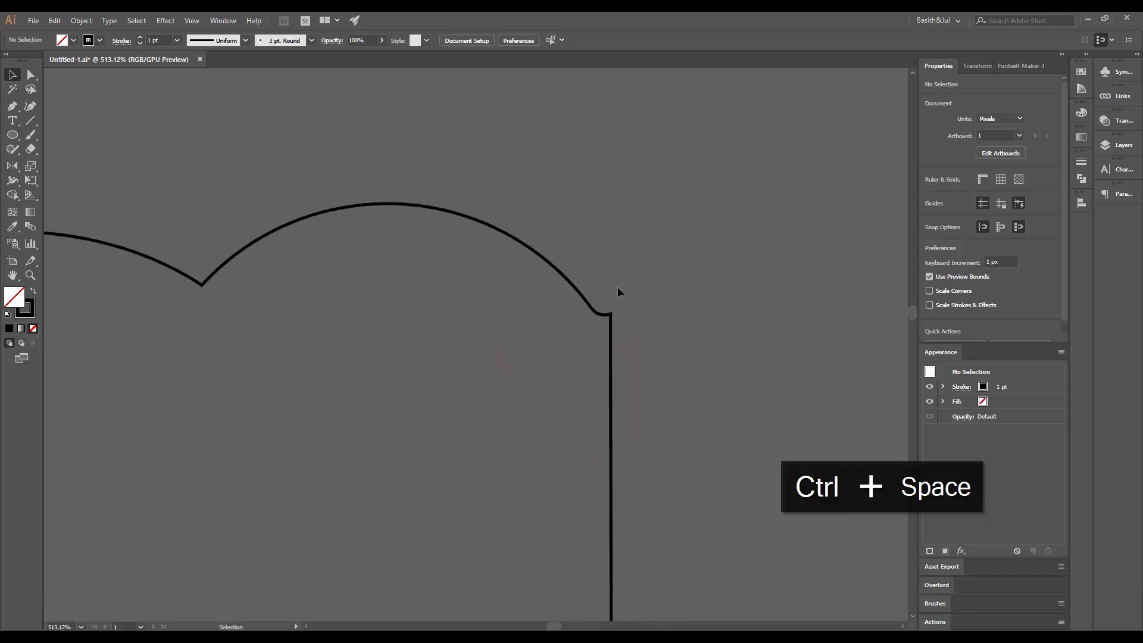
{"action": "key", "text": "a"}
{"action": "left_click_drag", "start_coordinate": [605, 288], "coordinate": [569, 329]}
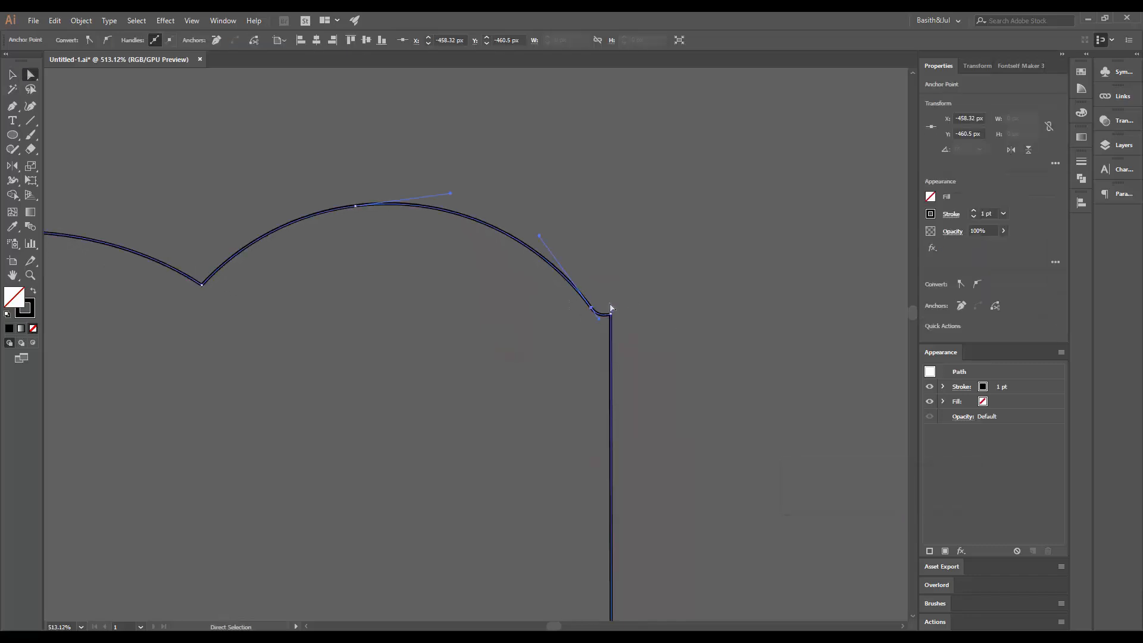
{"action": "key", "text": "p"}
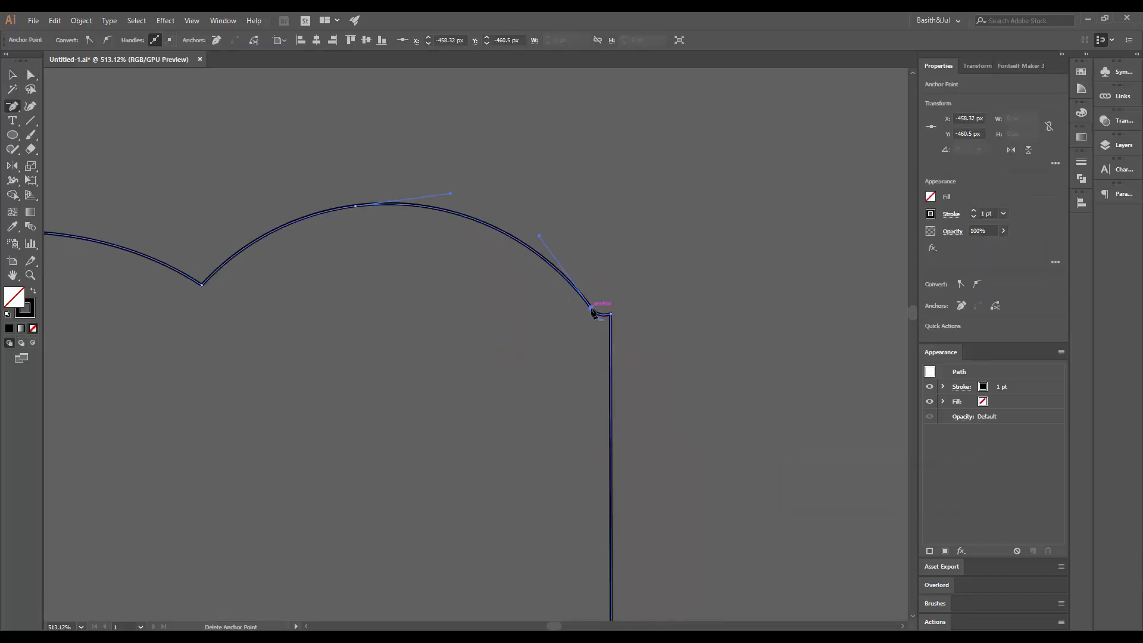
{"action": "left_click", "coordinate": [591, 308]}
- Delete the matching anchor point at the end of the plate's left outer arc, joining that arc directly to its shoulder corner
{"action": "left_click_drag", "start_coordinate": [613, 249], "coordinate": [339, 359]}
{"action": "left_click_drag", "start_coordinate": [337, 362], "coordinate": [677, 403]}
{"action": "left_click_drag", "start_coordinate": [324, 308], "coordinate": [409, 309]}
{"action": "left_click", "coordinate": [384, 290]}
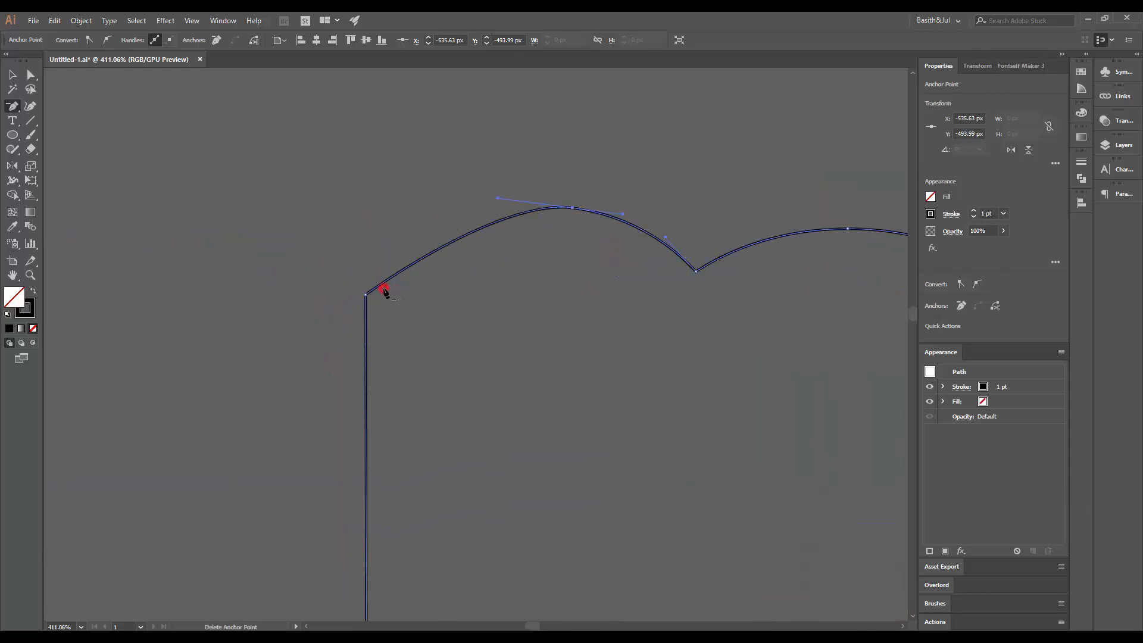
{"action": "key", "text": "v"}
{"action": "left_click", "coordinate": [434, 202]}
{"action": "left_click_drag", "start_coordinate": [635, 209], "coordinate": [547, 226]}
{"action": "left_click_drag", "start_coordinate": [708, 341], "coordinate": [346, 431]}
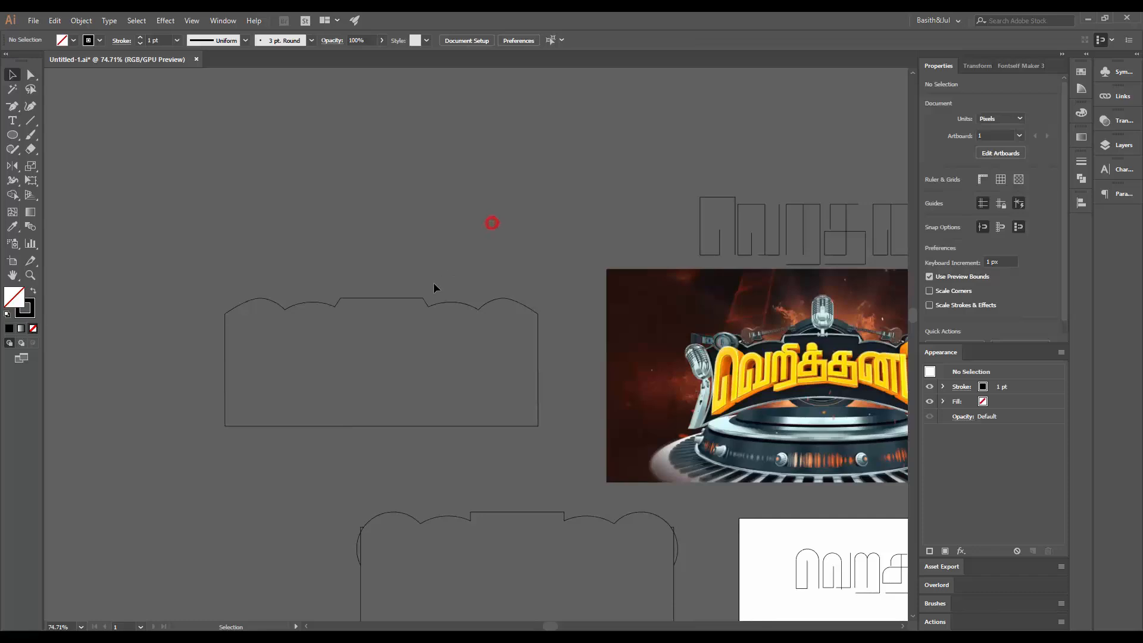
- Collapse the expanded Properties and Appearance panels to enlarge the workspace around the plate outline
{"action": "left_click", "coordinate": [439, 303]}
{"action": "left_click", "coordinate": [474, 258]}
{"action": "left_click", "coordinate": [466, 304]}
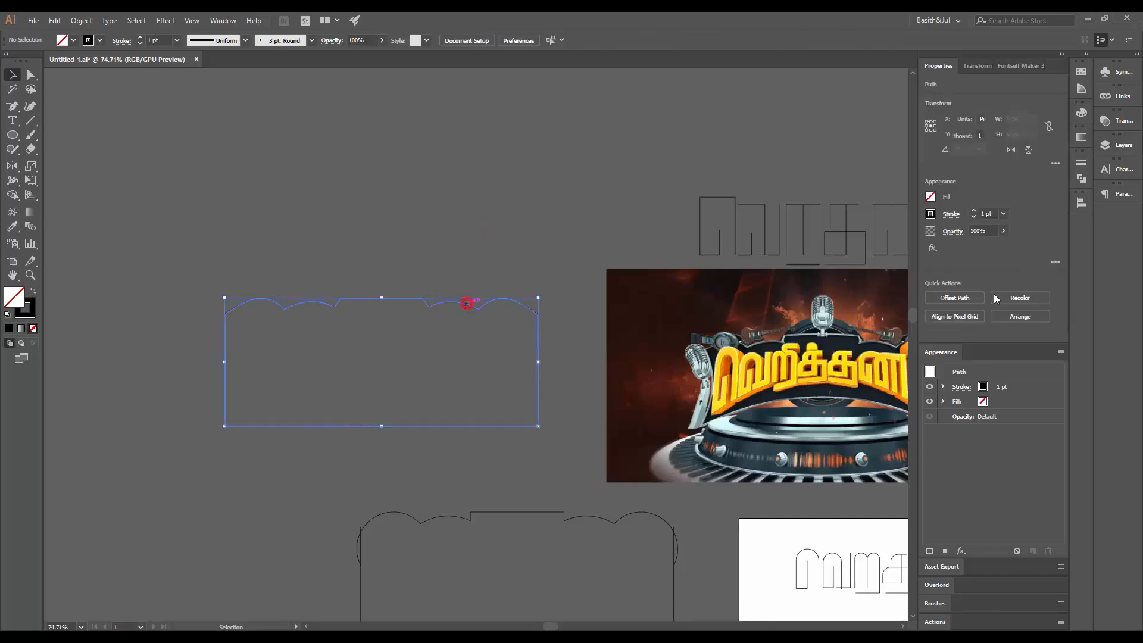
{"action": "left_click", "coordinate": [1062, 55]}
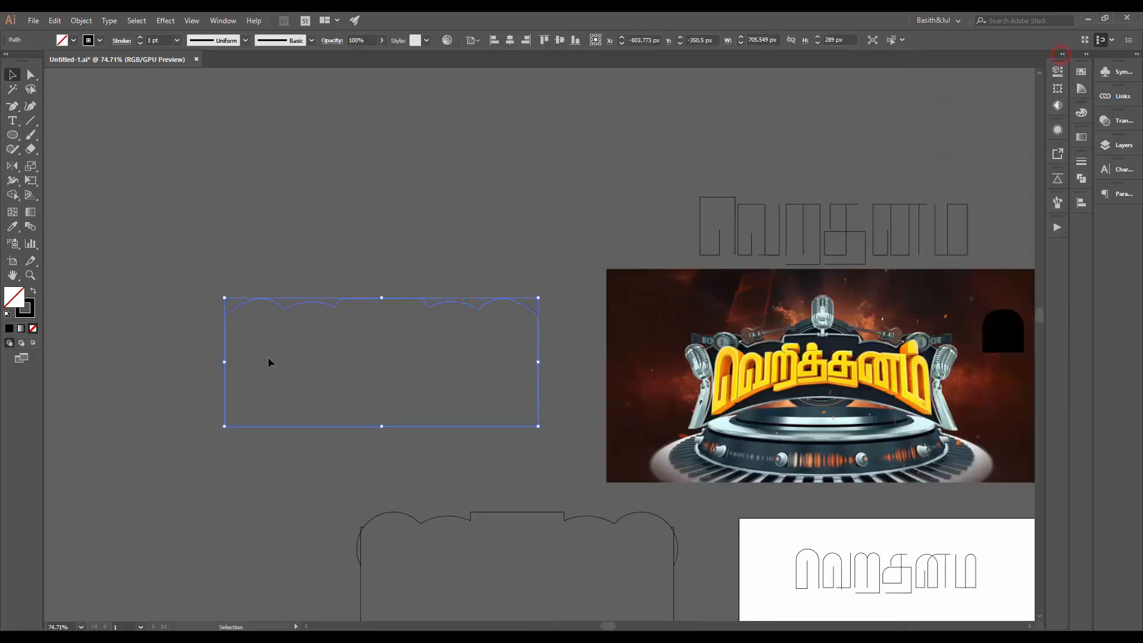
{"action": "left_click", "coordinate": [383, 260]}
- Apply a horizontal Squeeze warp with a bend of about 25% to the plate outline, curving its sides inward
{"action": "left_click", "coordinate": [396, 300]}
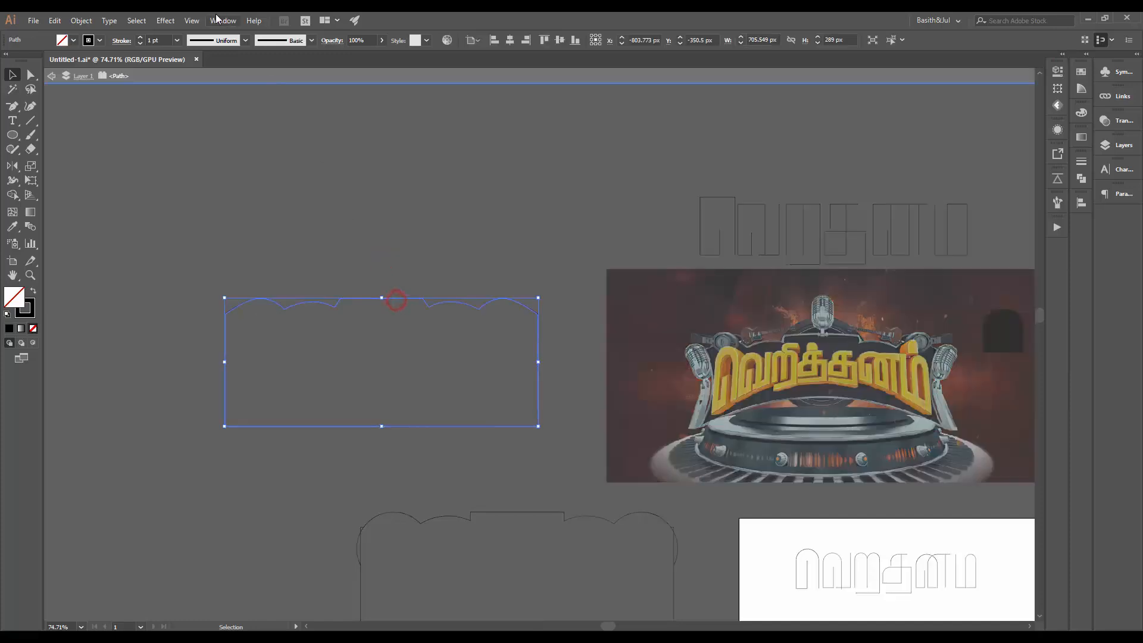
{"action": "left_click", "coordinate": [166, 20]}
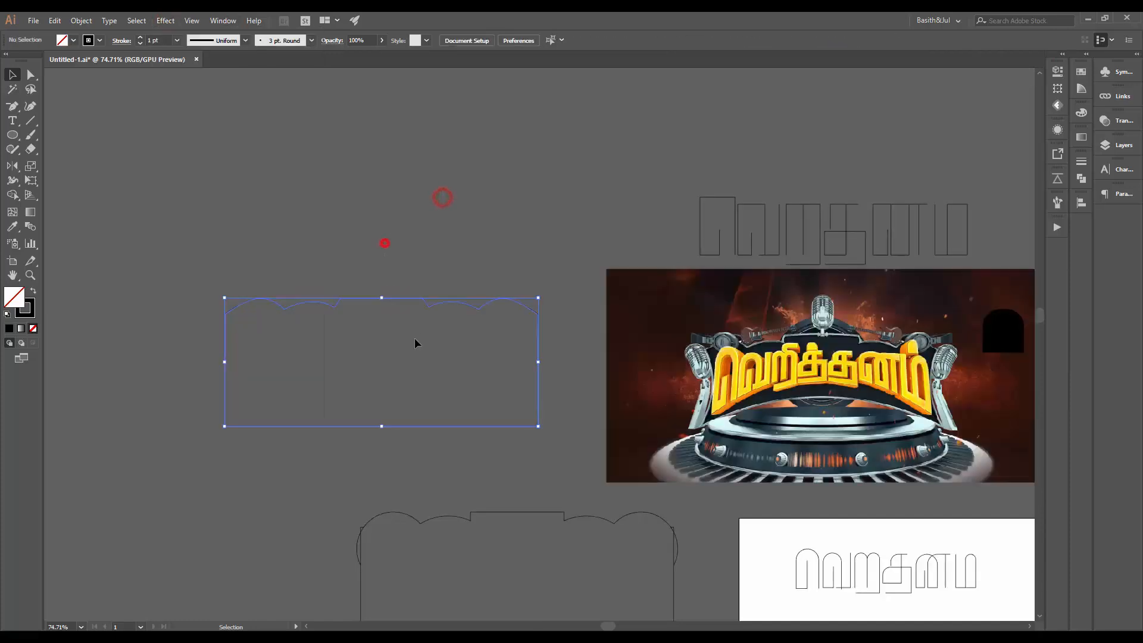
{"action": "left_click", "coordinate": [165, 20]}
{"action": "mouse_move", "coordinate": [236, 242]}
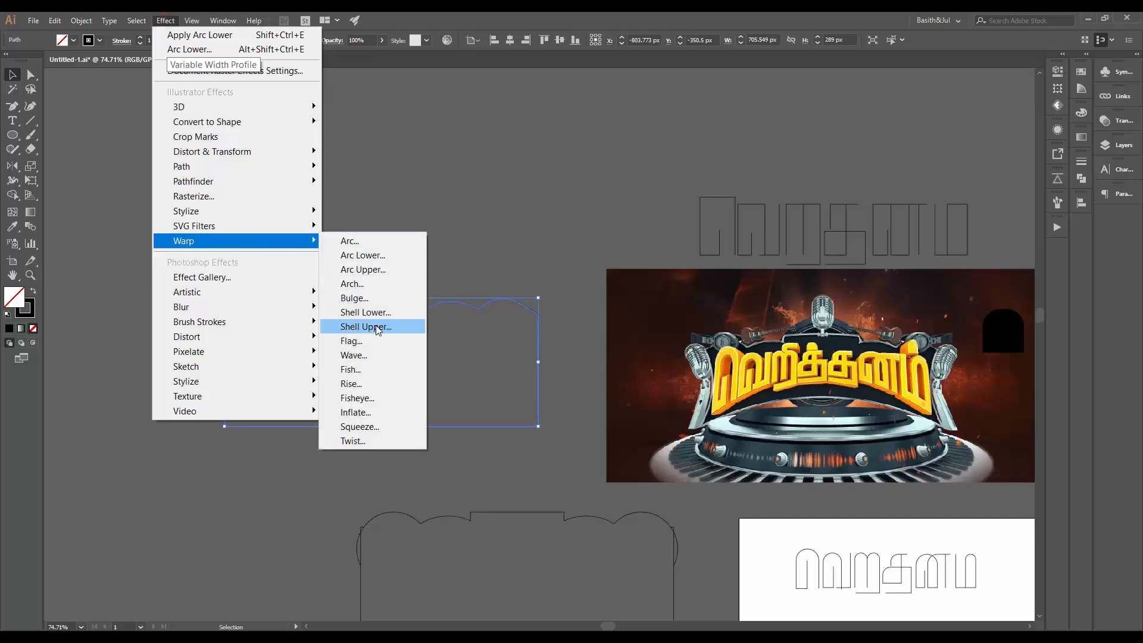
{"action": "left_click", "coordinate": [375, 427]}
{"action": "left_click_drag", "start_coordinate": [1004, 285], "coordinate": [633, 68]}
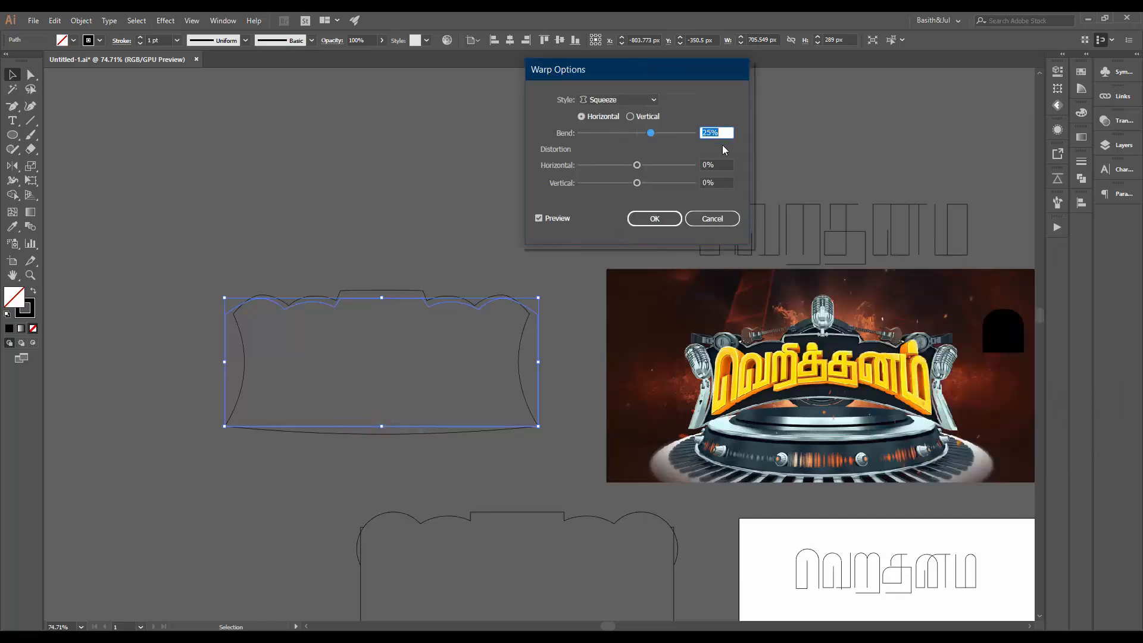
{"action": "left_click_drag", "start_coordinate": [724, 132], "coordinate": [669, 129]}
{"action": "left_click", "coordinate": [668, 218]}
{"action": "left_click", "coordinate": [480, 235]}
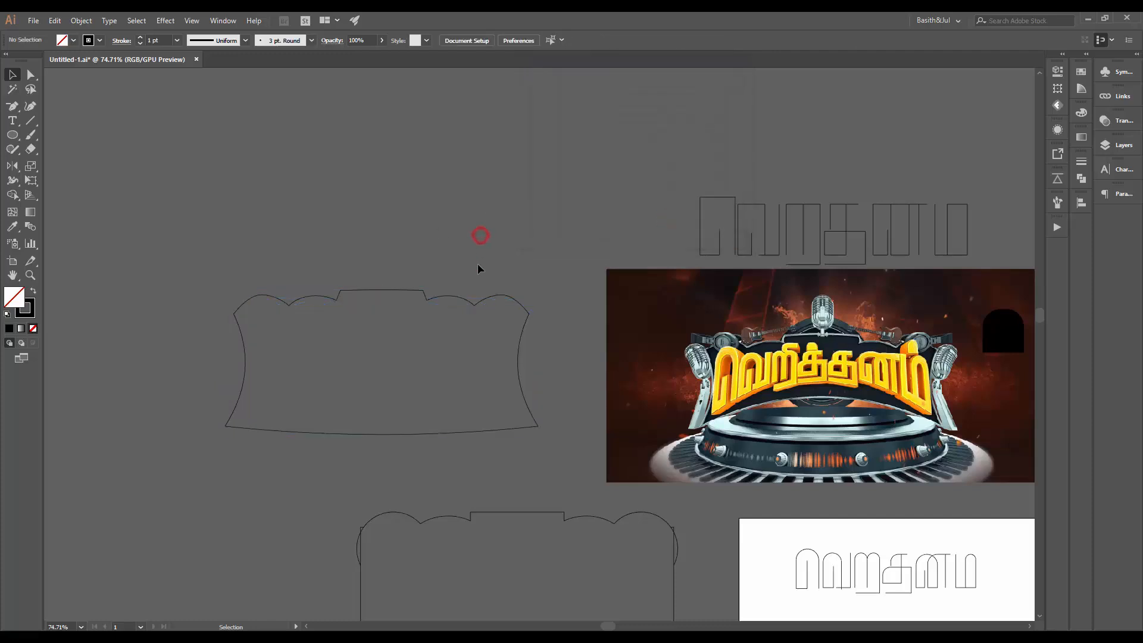
- Add a second warp effect to the squeezed plate, a horizontal Arc Lower with a bend of -30%
{"action": "left_click_drag", "start_coordinate": [368, 256], "coordinate": [433, 336]}
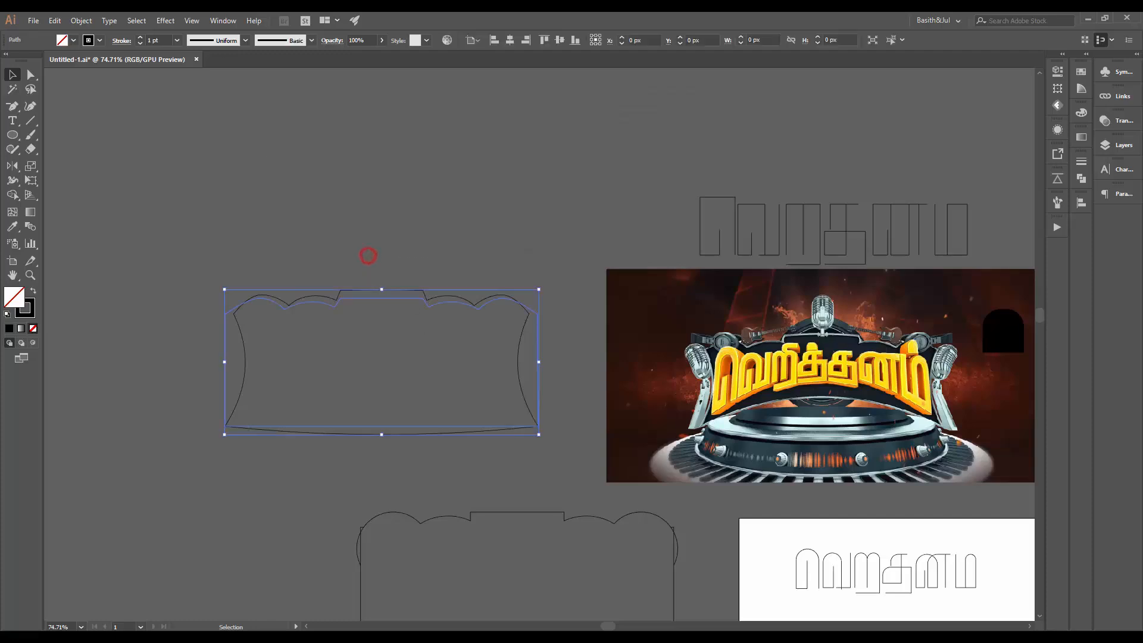
{"action": "left_click", "coordinate": [173, 20]}
{"action": "mouse_move", "coordinate": [273, 240]}
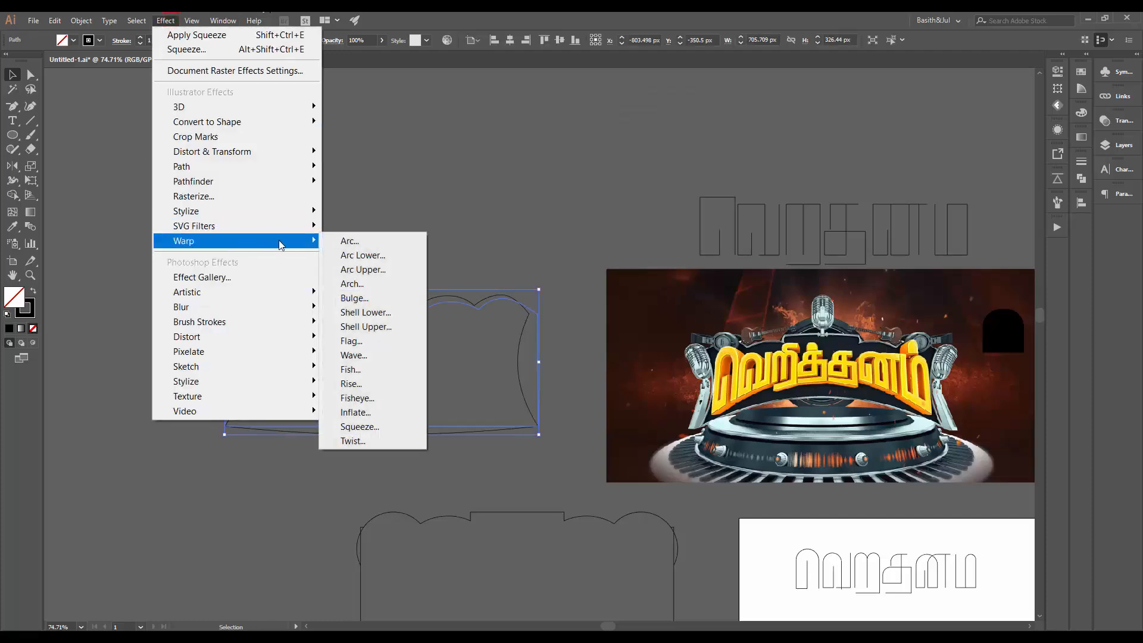
{"action": "left_click", "coordinate": [376, 256]}
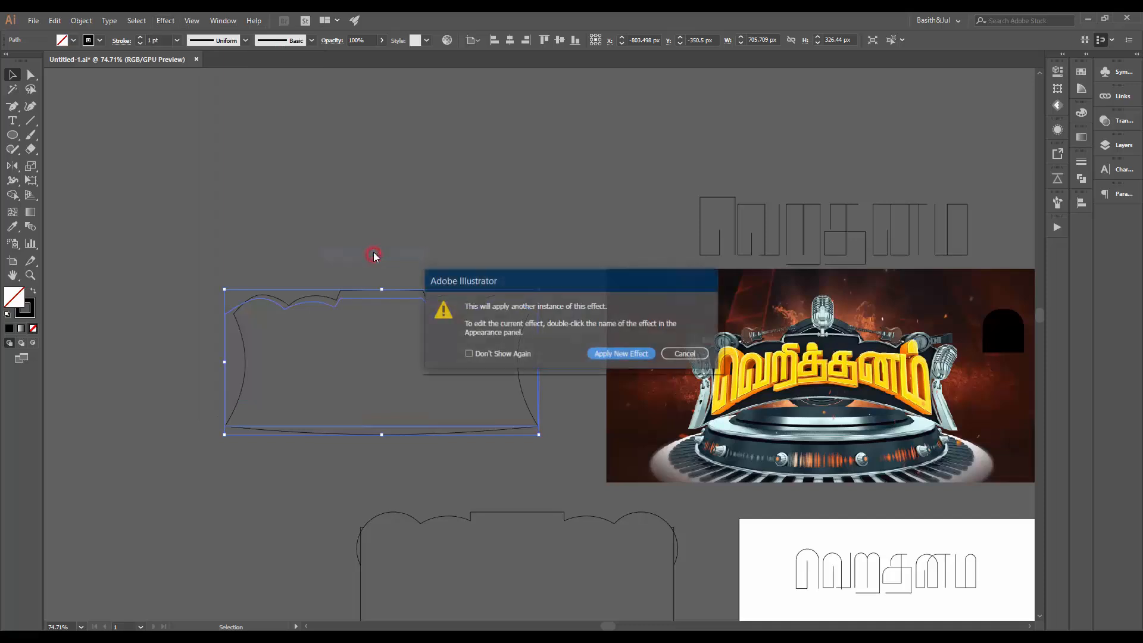
{"action": "left_click", "coordinate": [621, 354]}
{"action": "left_click_drag", "start_coordinate": [642, 63], "coordinate": [816, 133]}
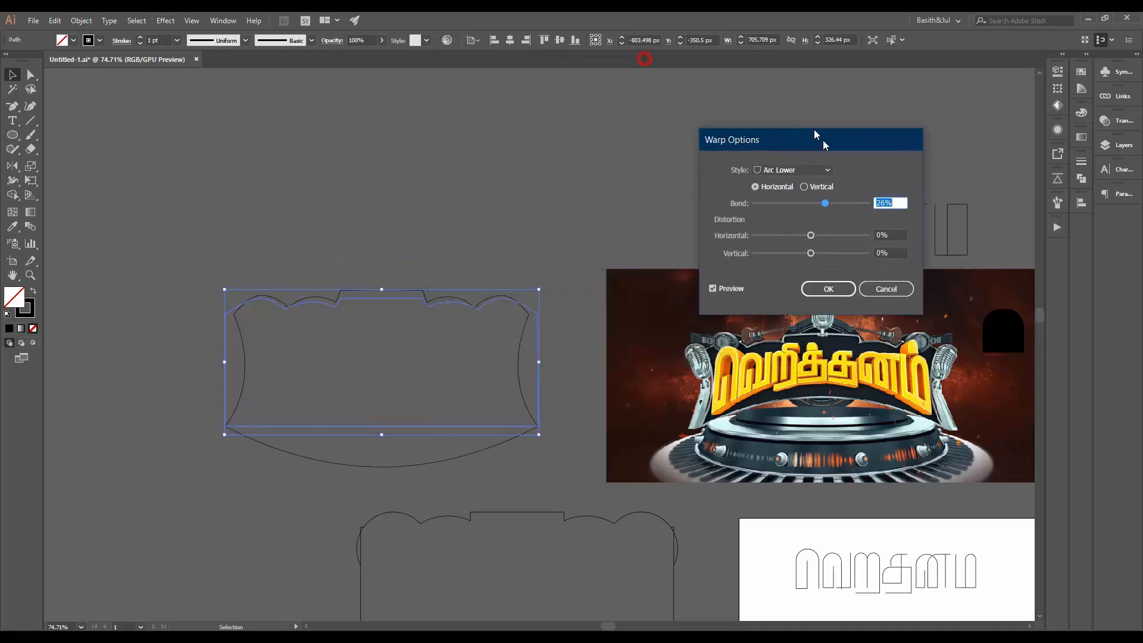
{"action": "left_click_drag", "start_coordinate": [825, 203], "coordinate": [802, 207]}
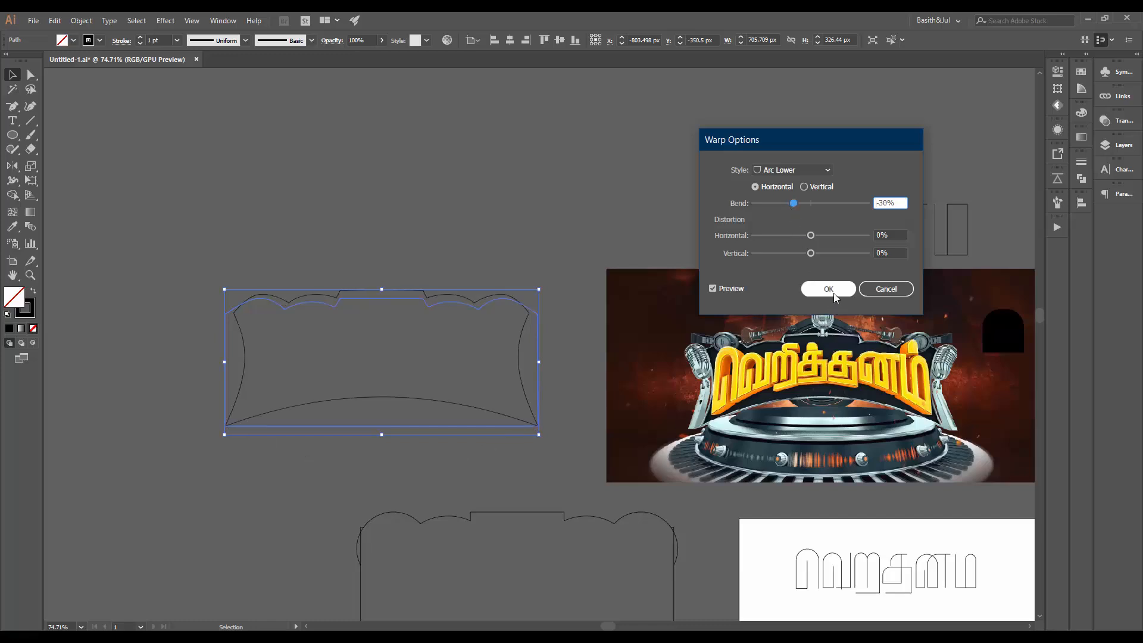
{"action": "left_click", "coordinate": [818, 289]}
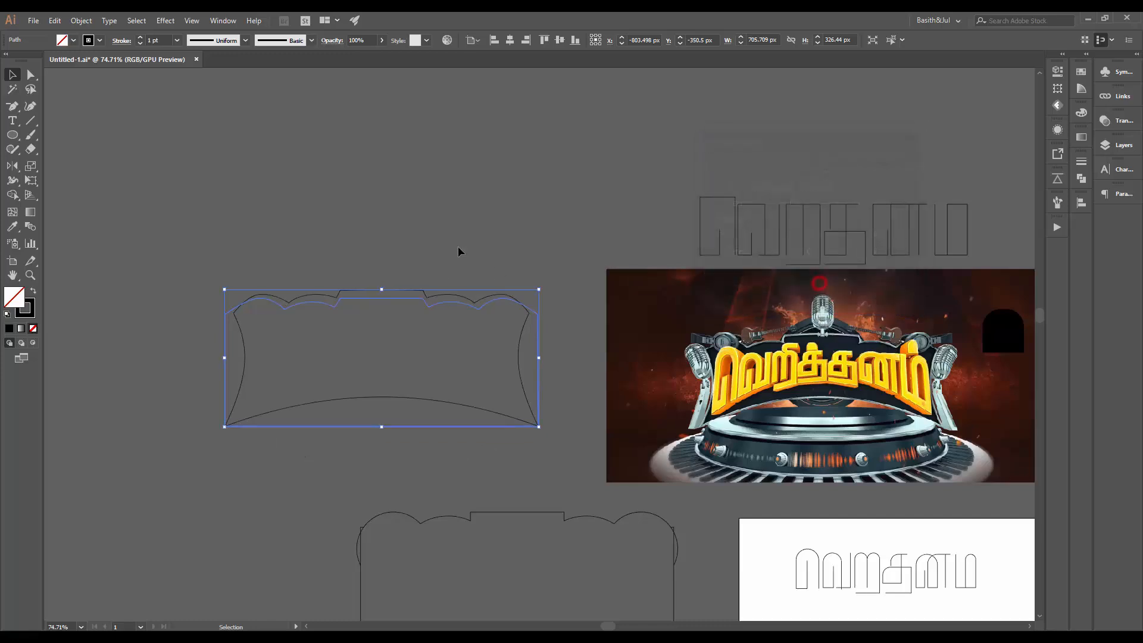
{"action": "left_click", "coordinate": [459, 240]}
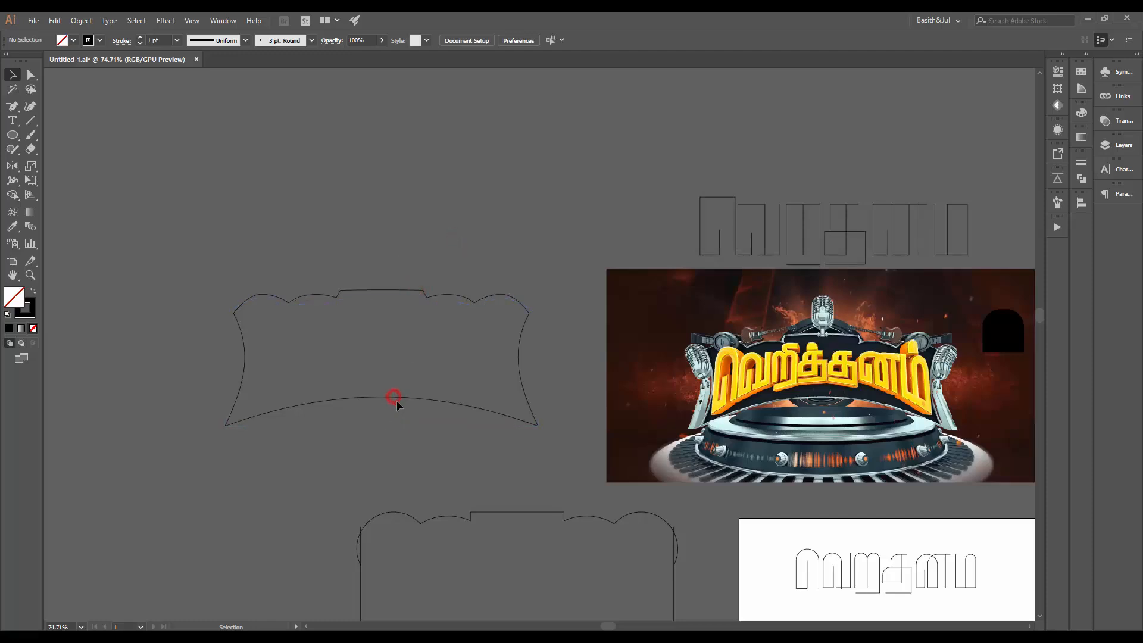
- Reduce the warped plate's height to about 280 px by raising its lower edge
{"action": "left_click", "coordinate": [400, 429]}
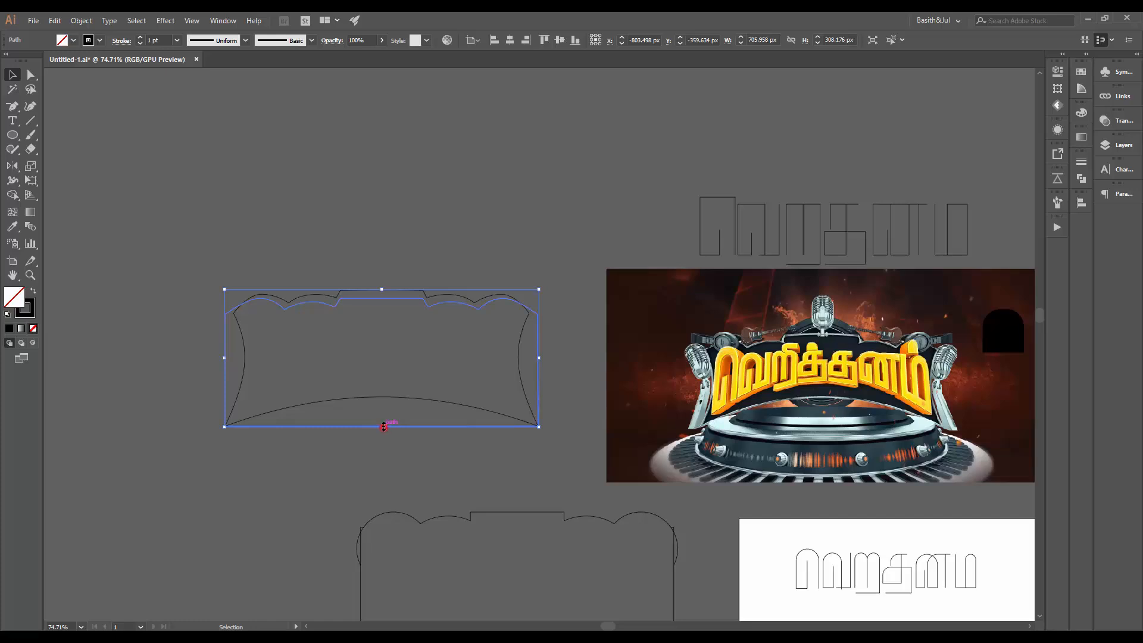
{"action": "left_click_drag", "start_coordinate": [383, 426], "coordinate": [382, 413]}
{"action": "left_click", "coordinate": [426, 194]}
{"action": "left_click", "coordinate": [501, 203], "text": "ctrl+alt"}
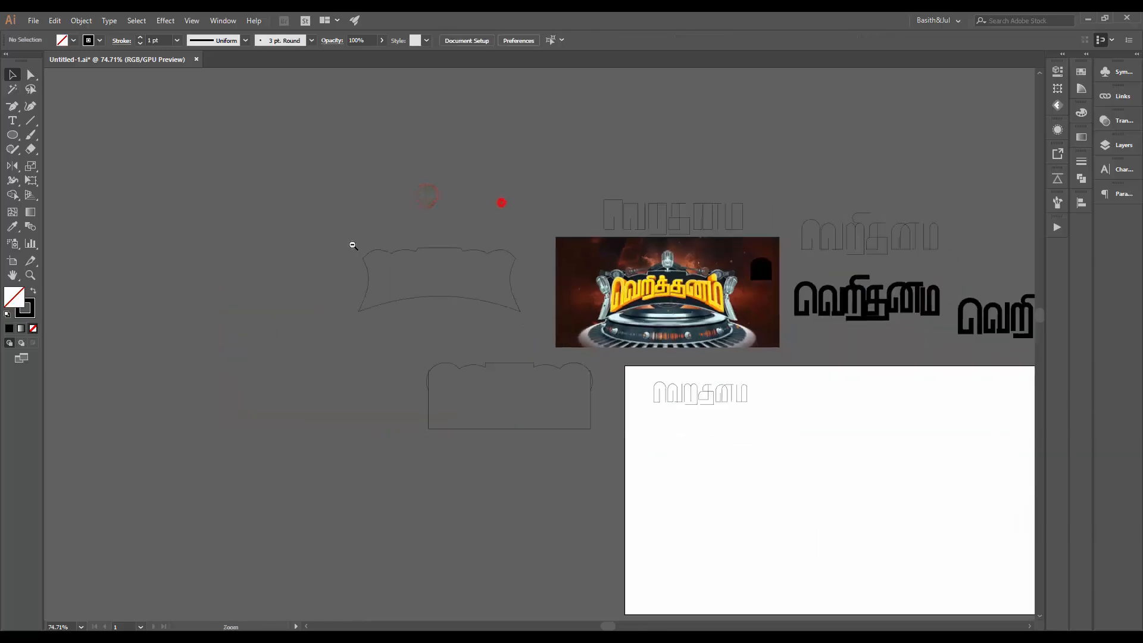
{"action": "left_click_drag", "start_coordinate": [353, 245], "coordinate": [342, 249]}
{"action": "left_click_drag", "start_coordinate": [489, 286], "coordinate": [353, 302]}
- Fill the warped plate with white
{"action": "left_click_drag", "start_coordinate": [267, 221], "coordinate": [332, 345]}
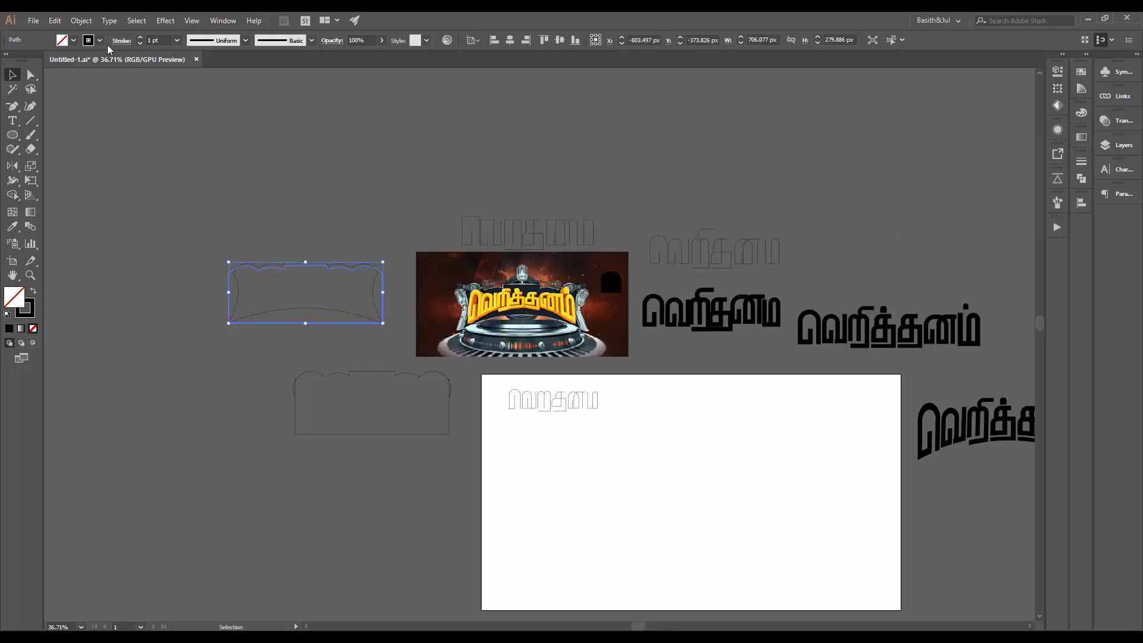
{"action": "left_click", "coordinate": [73, 41]}
{"action": "left_click", "coordinate": [27, 62]}
{"action": "left_click", "coordinate": [348, 172]}
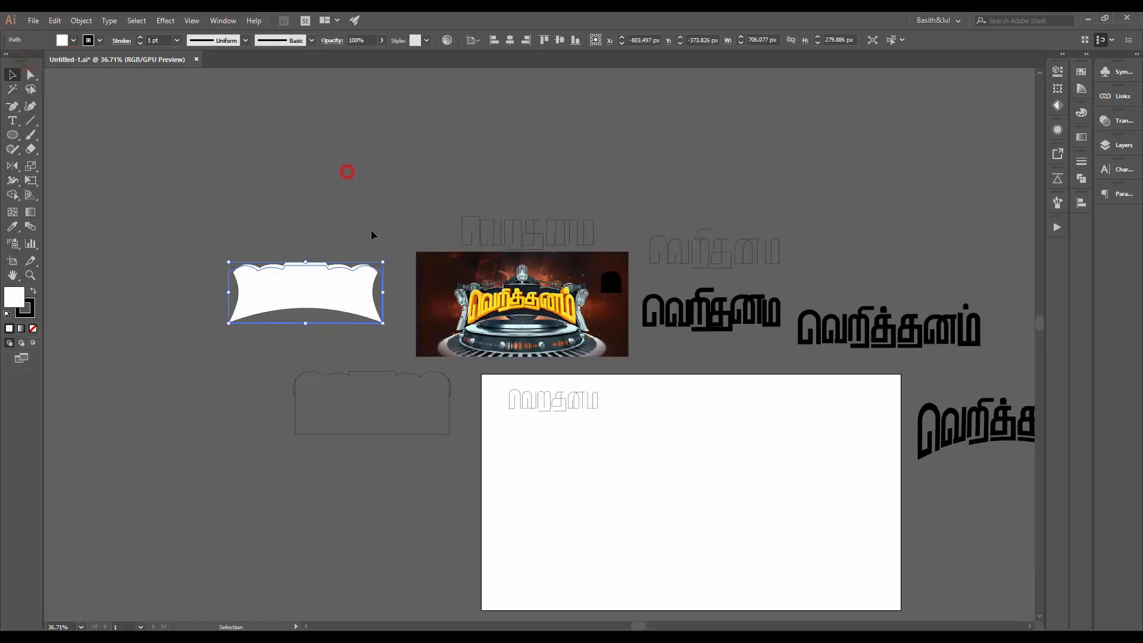
{"action": "left_click", "coordinate": [371, 226]}
- Set the white plate's black stroke weight to 8 pt
{"action": "left_click_drag", "start_coordinate": [279, 212], "coordinate": [315, 281]}
{"action": "left_click_drag", "start_coordinate": [162, 40], "coordinate": [136, 36]}
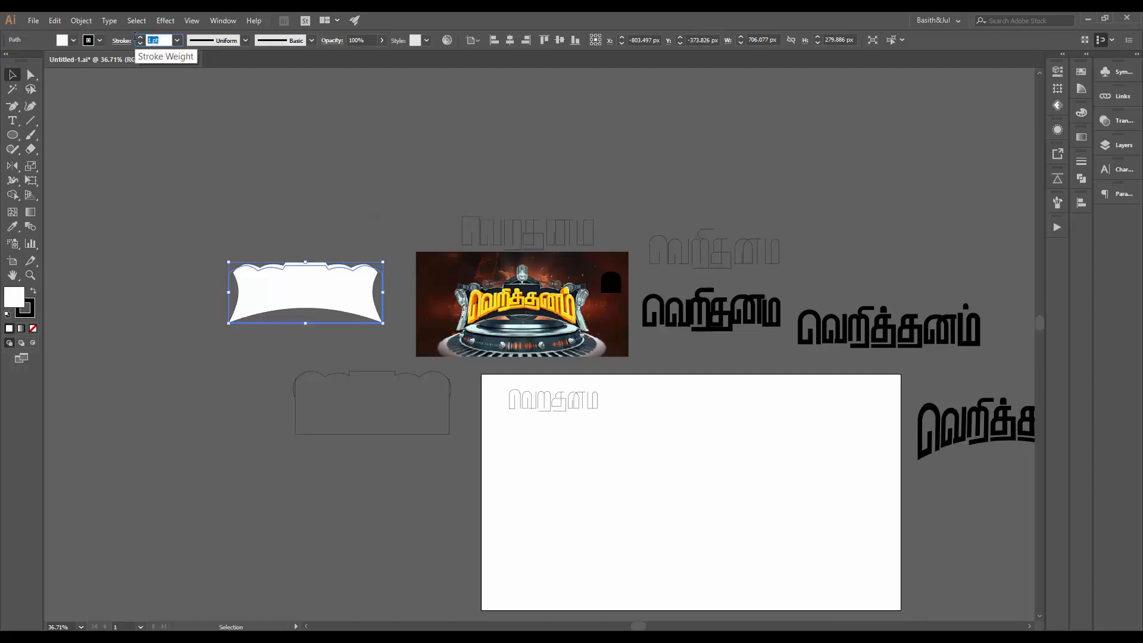
{"action": "type", "text": "8"}
{"action": "key", "text": "Return"}
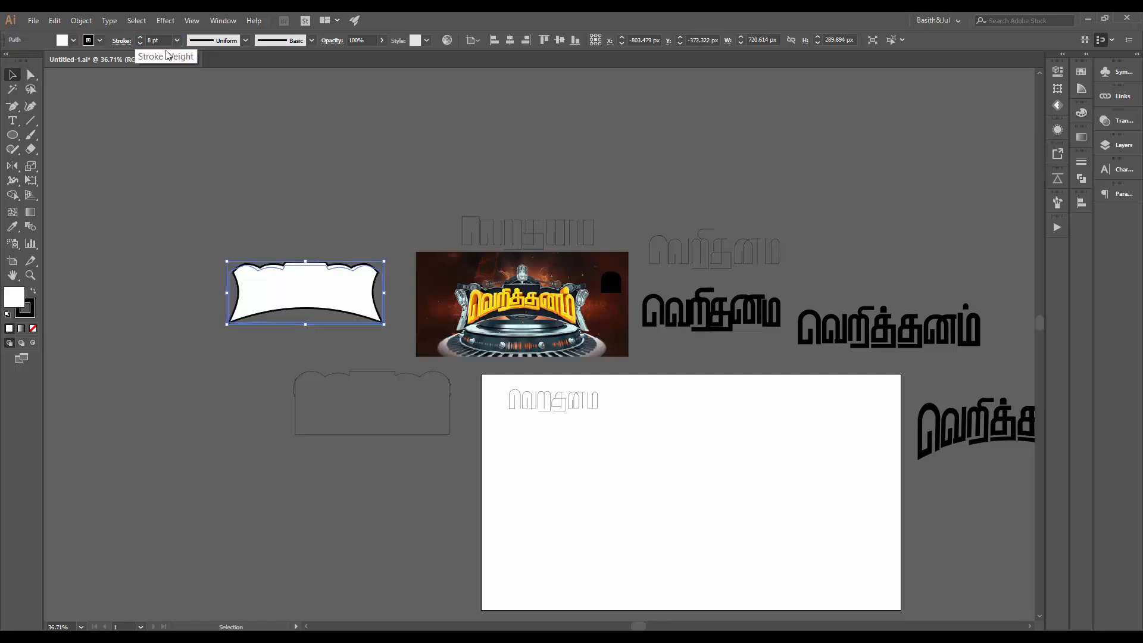
- Place a copy of the white scalloped plate directly below the arc-warped Tamil lettering beside the artboard
{"action": "left_click", "coordinate": [301, 180]}
{"action": "scroll", "coordinate": [344, 284], "scroll_direction": "up", "scroll_amount": 3}
{"action": "left_click_drag", "start_coordinate": [280, 158], "coordinate": [348, 334]}
{"action": "left_click_drag", "start_coordinate": [419, 276], "coordinate": [223, 333]}
{"action": "left_click_drag", "start_coordinate": [398, 323], "coordinate": [326, 258]}
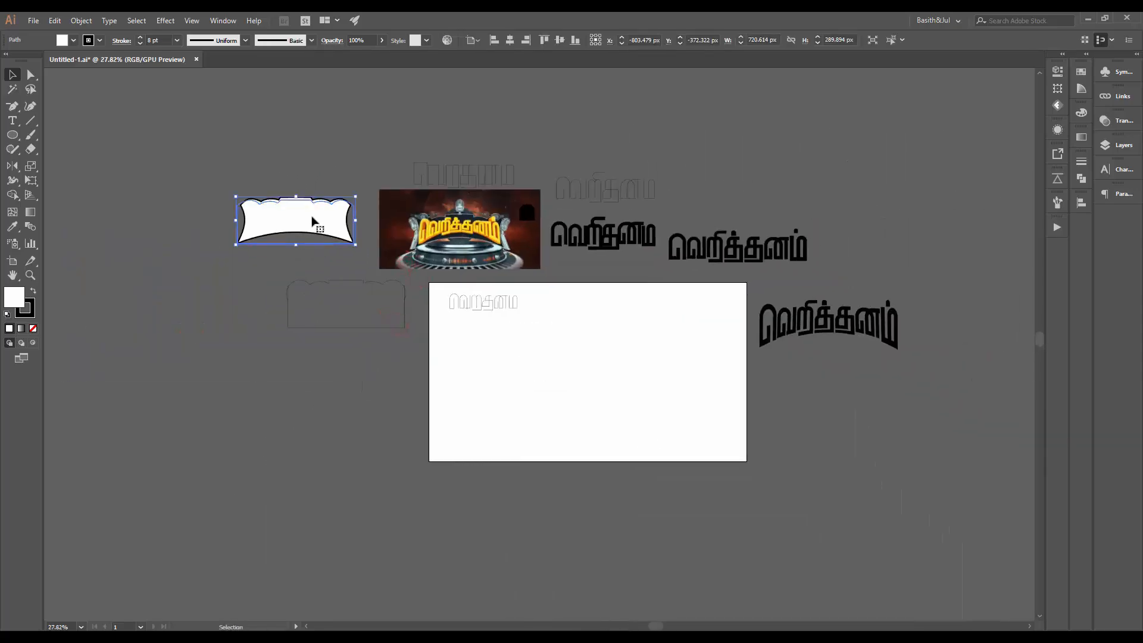
{"action": "left_click_drag", "start_coordinate": [312, 215], "coordinate": [853, 402]}
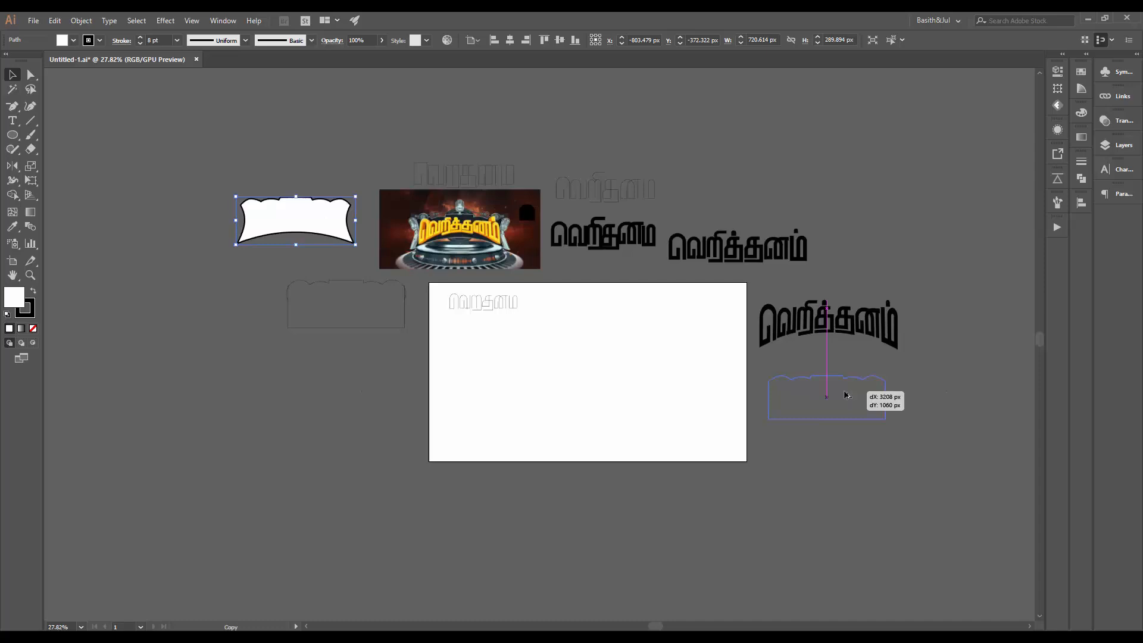
{"action": "left_click_drag", "start_coordinate": [845, 395], "coordinate": [1006, 328]}
- Duplicate the arc-warped lettering, placing the copy lower down so it overlaps one end of the copied plate
{"action": "left_click_drag", "start_coordinate": [869, 363], "coordinate": [740, 416]}
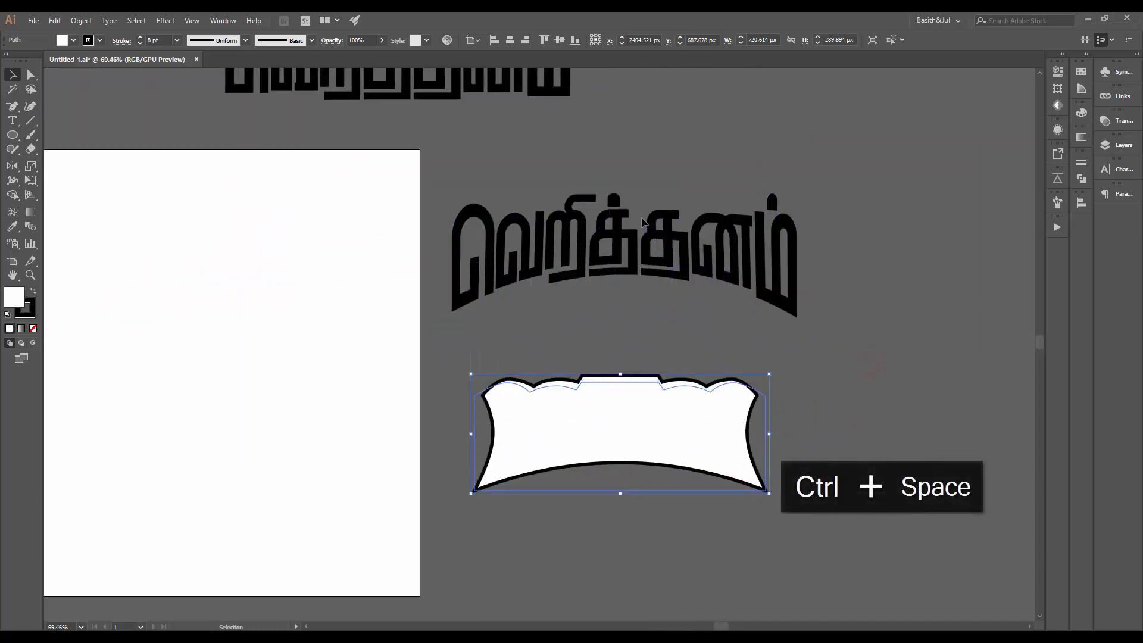
{"action": "left_click", "coordinate": [797, 172]}
{"action": "left_click", "coordinate": [519, 302]}
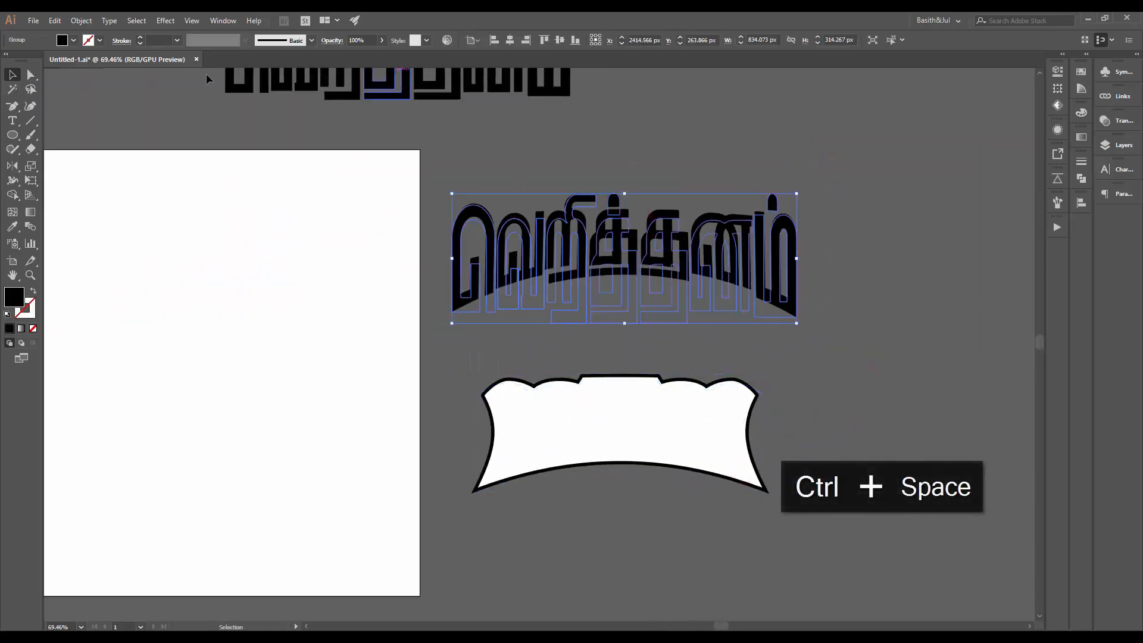
{"action": "left_click", "coordinate": [81, 20]}
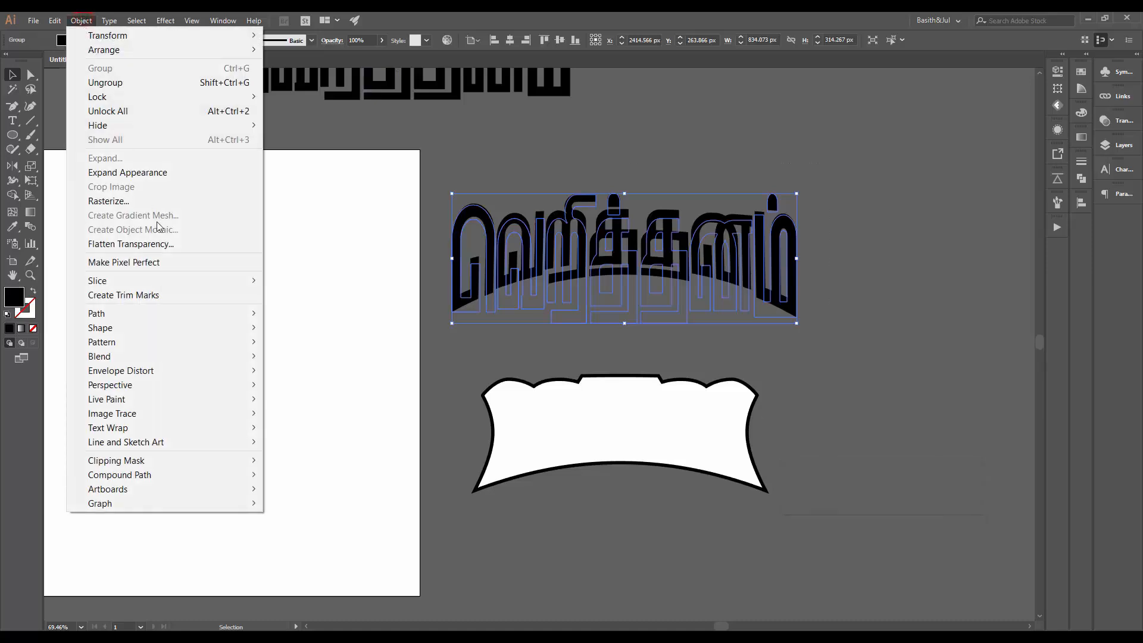
{"action": "left_click", "coordinate": [681, 127]}
{"action": "left_click_drag", "start_coordinate": [809, 154], "coordinate": [578, 292]}
{"action": "left_click", "coordinate": [645, 241]}
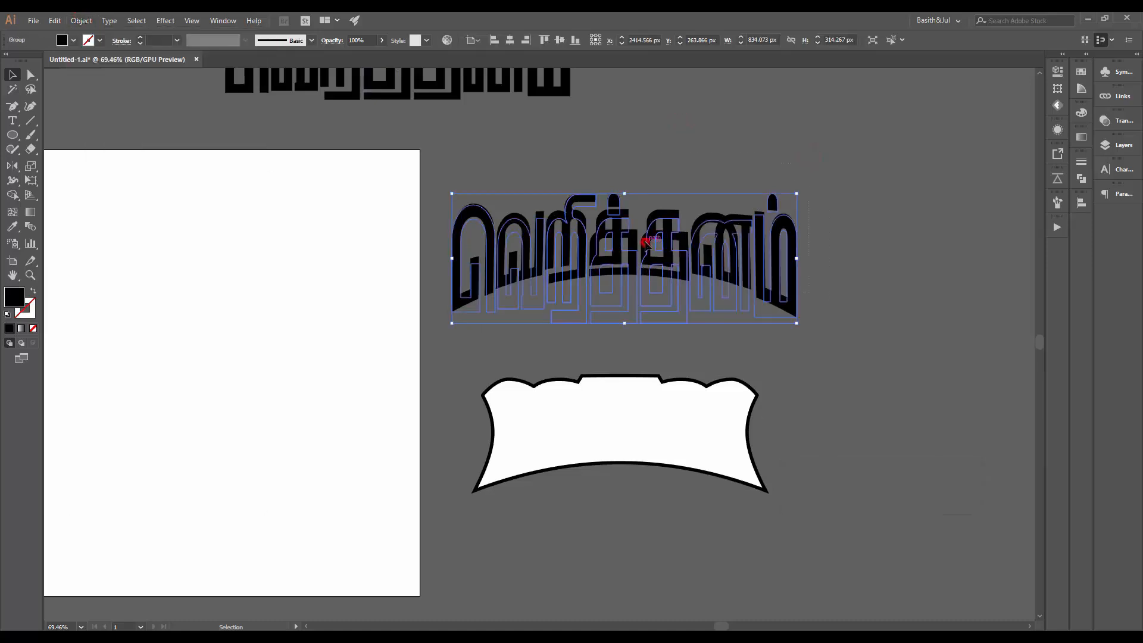
{"action": "left_click_drag", "start_coordinate": [647, 243], "coordinate": [885, 439]}
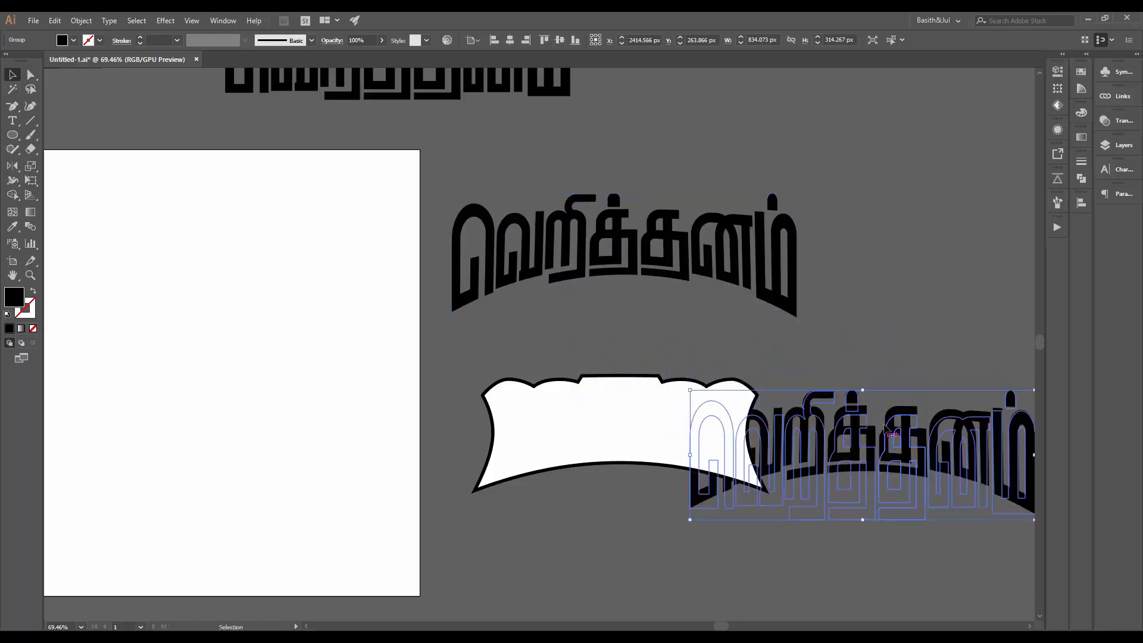
- Expand the appearance of the copied lettering to turn its warp into real outlines
{"action": "left_click_drag", "start_coordinate": [843, 351], "coordinate": [576, 264]}
{"action": "left_click", "coordinate": [80, 21]}
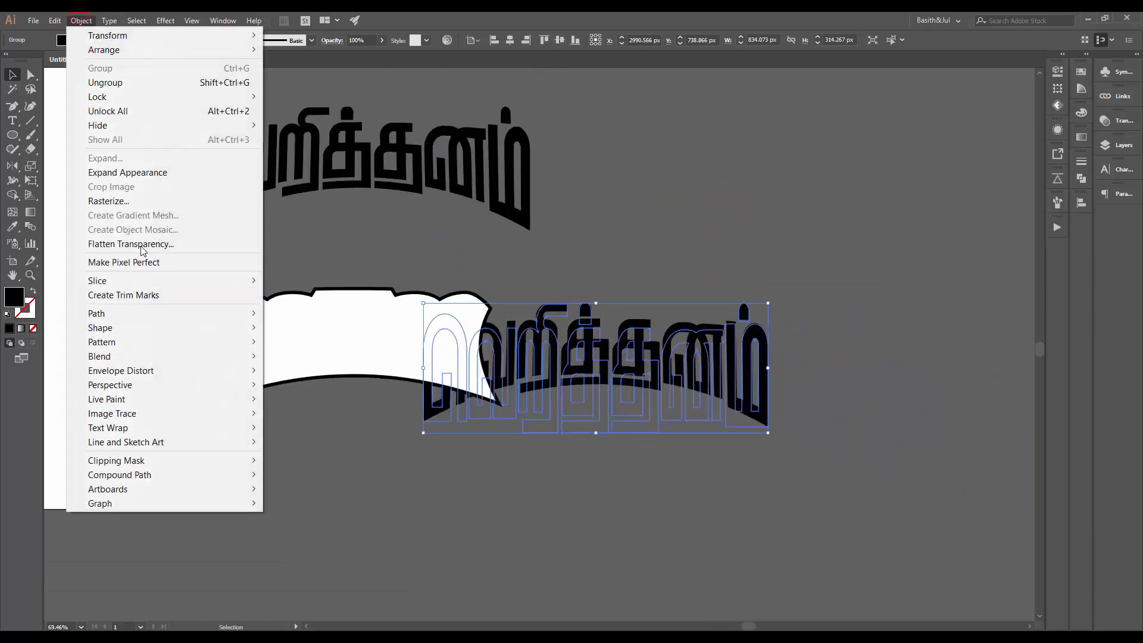
{"action": "left_click", "coordinate": [123, 172]}
{"action": "left_click", "coordinate": [686, 257]}
- Bring the expanded lettering to the front and centre it over the white plate
{"action": "left_click_drag", "start_coordinate": [589, 265], "coordinate": [690, 455]}
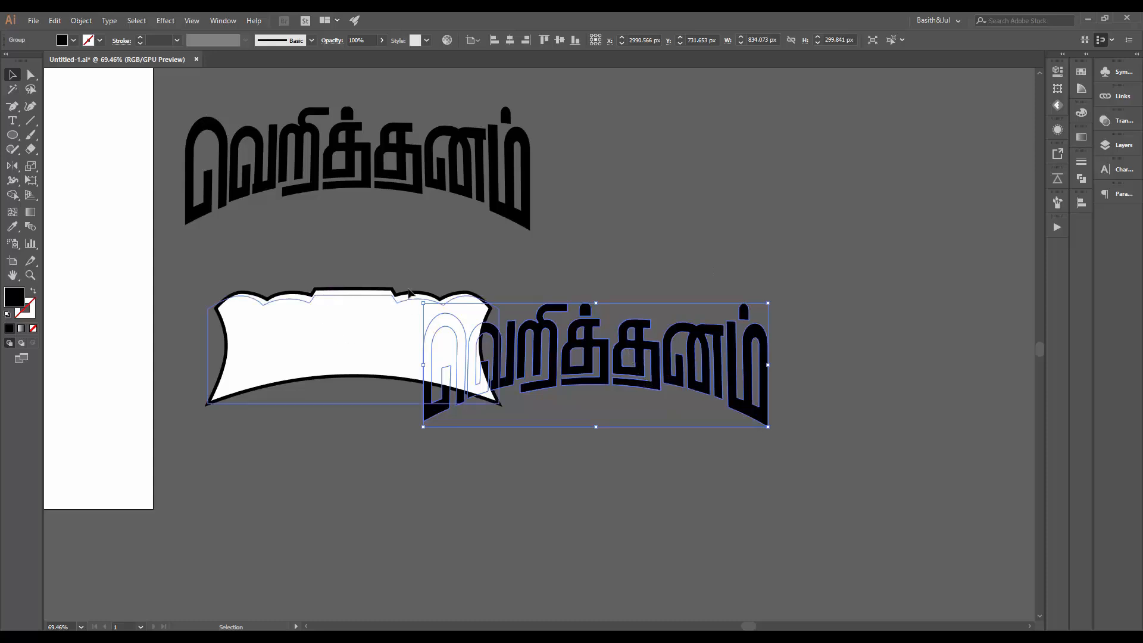
{"action": "key", "text": "ctrl"}
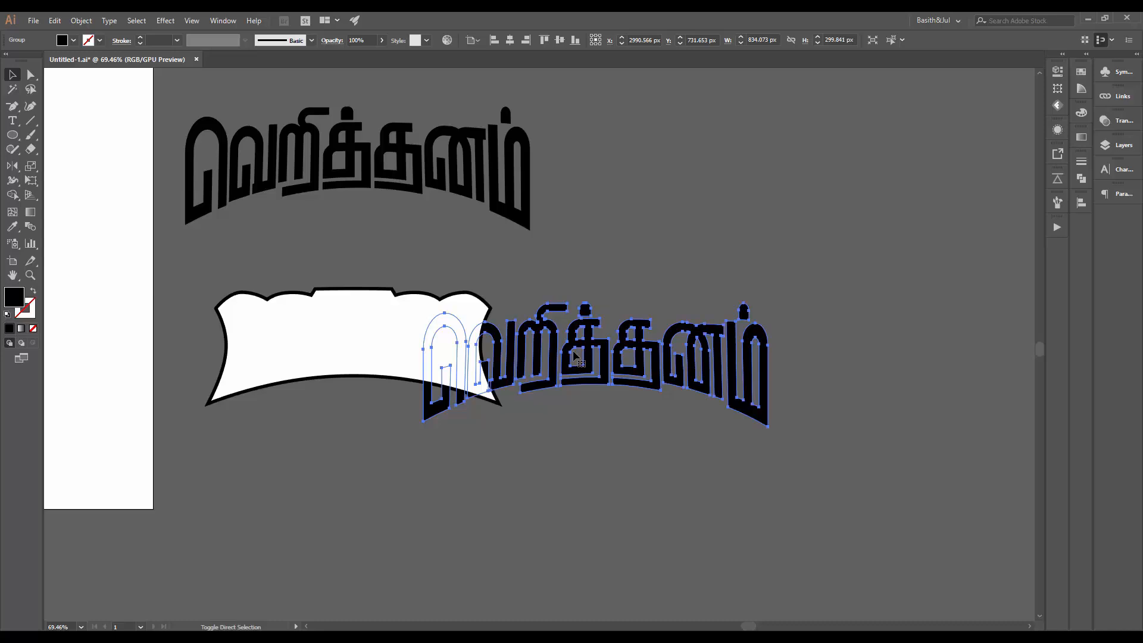
{"action": "key", "text": "ctrl+shift+bracketright"}
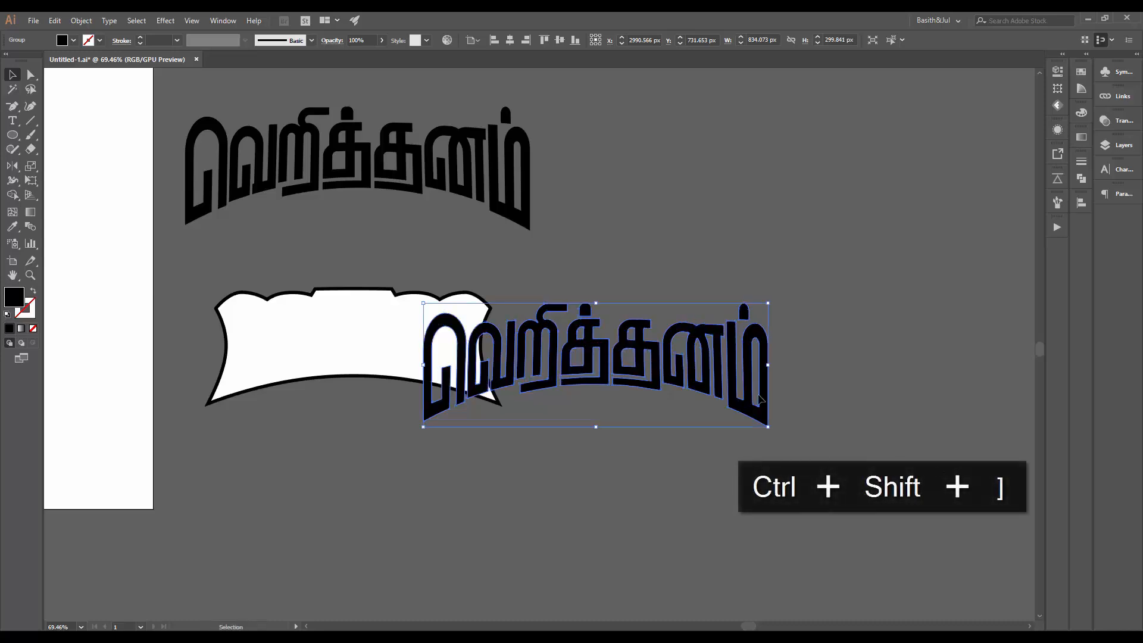
{"action": "left_click_drag", "start_coordinate": [706, 366], "coordinate": [461, 353]}
{"action": "left_click", "coordinate": [481, 270]}
{"action": "left_click_drag", "start_coordinate": [238, 279], "coordinate": [377, 393]}
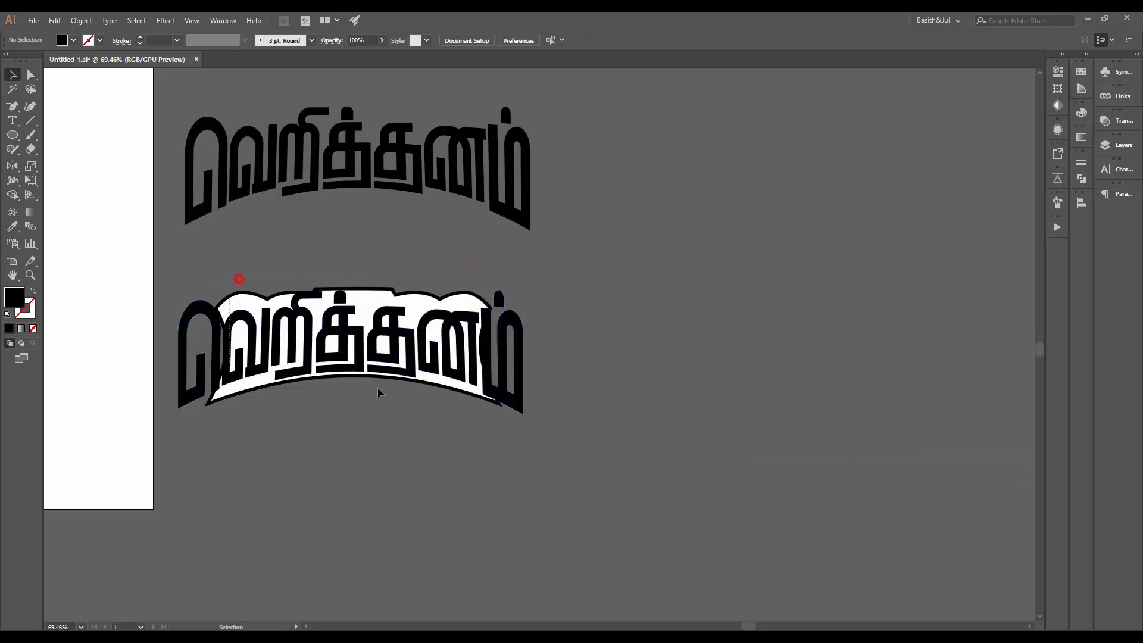
- Move the white plate and its expanded lettering together onto the middle of the artboard
{"action": "left_click_drag", "start_coordinate": [512, 438], "coordinate": [559, 445]}
{"action": "left_click_drag", "start_coordinate": [619, 334], "coordinate": [485, 370]}
{"action": "left_click_drag", "start_coordinate": [485, 370], "coordinate": [393, 387]}
{"action": "left_click", "coordinate": [408, 307]}
{"action": "scroll", "coordinate": [383, 333], "scroll_direction": "up", "scroll_amount": 6}
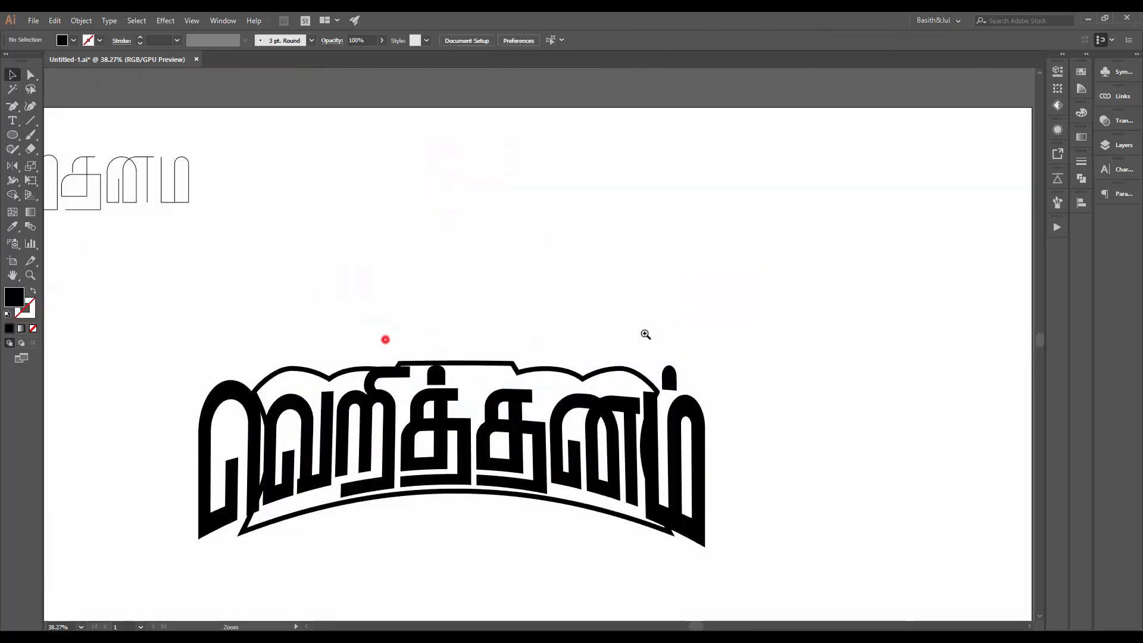
- Place a spare copy of the white plate outside the artboard, below the arc-warped lettering
{"action": "left_click", "coordinate": [612, 405]}
{"action": "left_click_drag", "start_coordinate": [656, 360], "coordinate": [571, 381]}
{"action": "left_click_drag", "start_coordinate": [714, 452], "coordinate": [648, 447]}
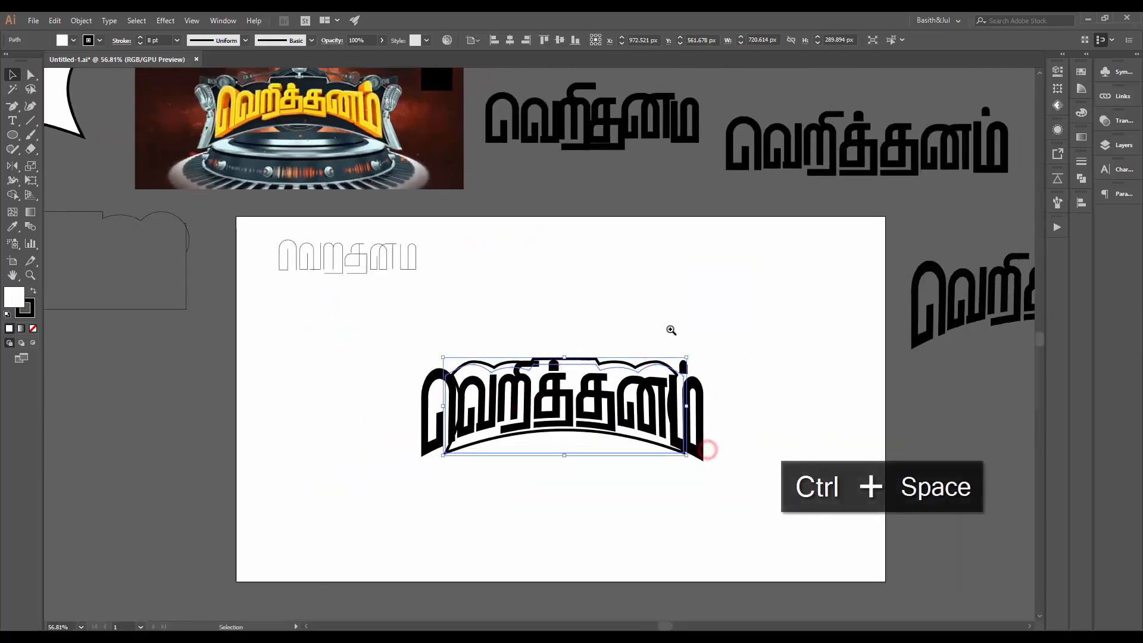
{"action": "left_click_drag", "start_coordinate": [657, 339], "coordinate": [619, 357]}
{"action": "left_click_drag", "start_coordinate": [689, 386], "coordinate": [859, 391]}
{"action": "left_click", "coordinate": [768, 485]}
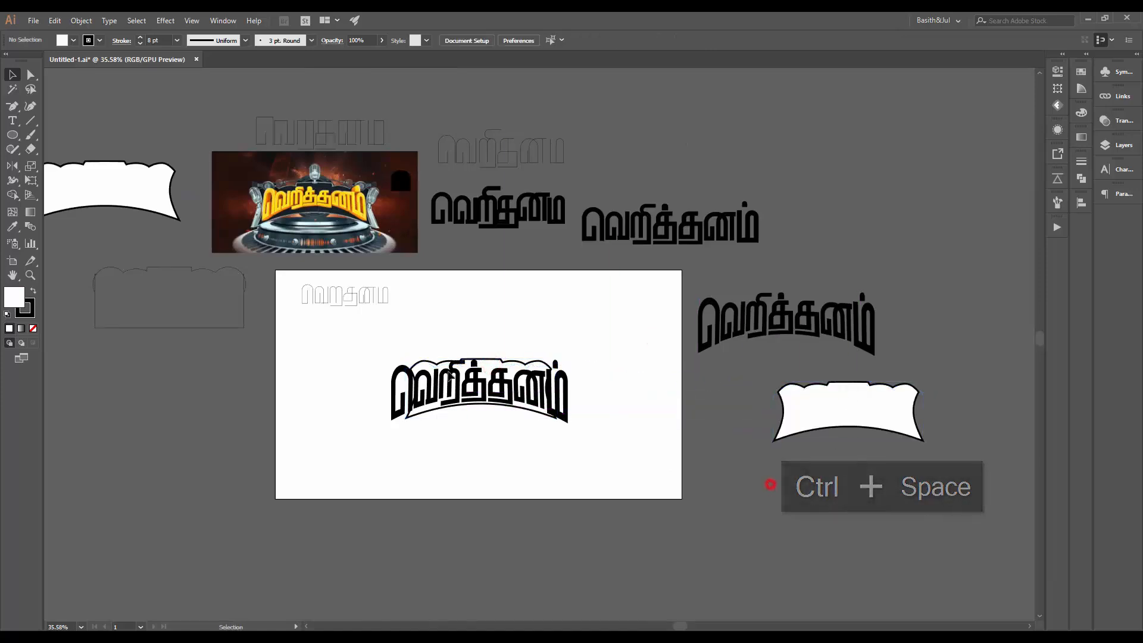
- Expand the appearance of the plate on the artboard
{"action": "left_click", "coordinate": [483, 364]}
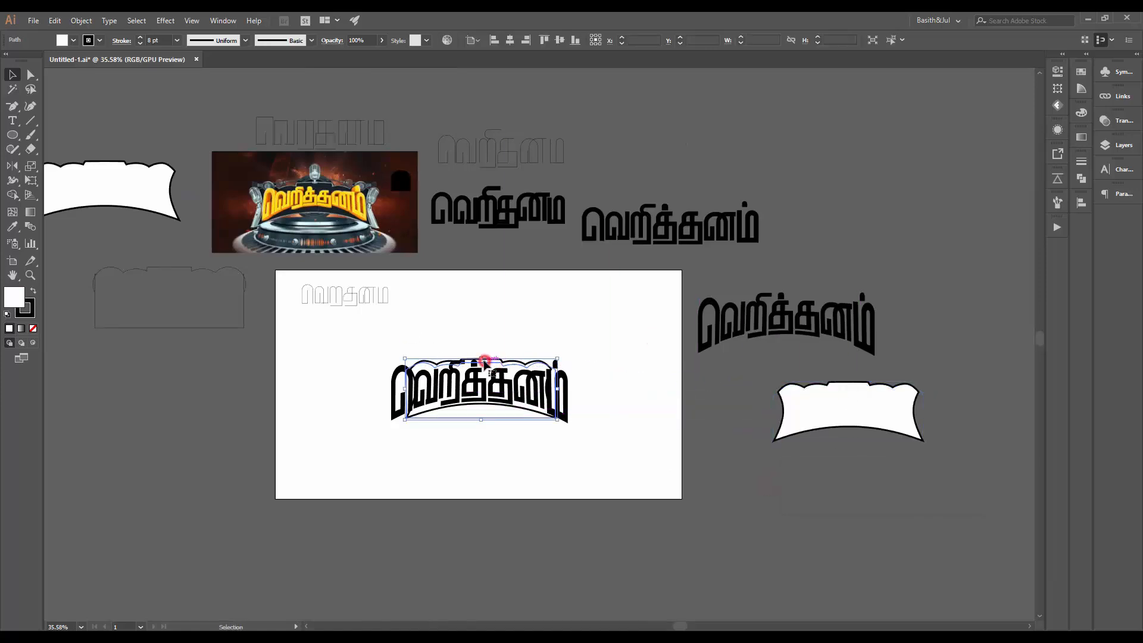
{"action": "left_click", "coordinate": [81, 21]}
{"action": "left_click", "coordinate": [128, 174]}
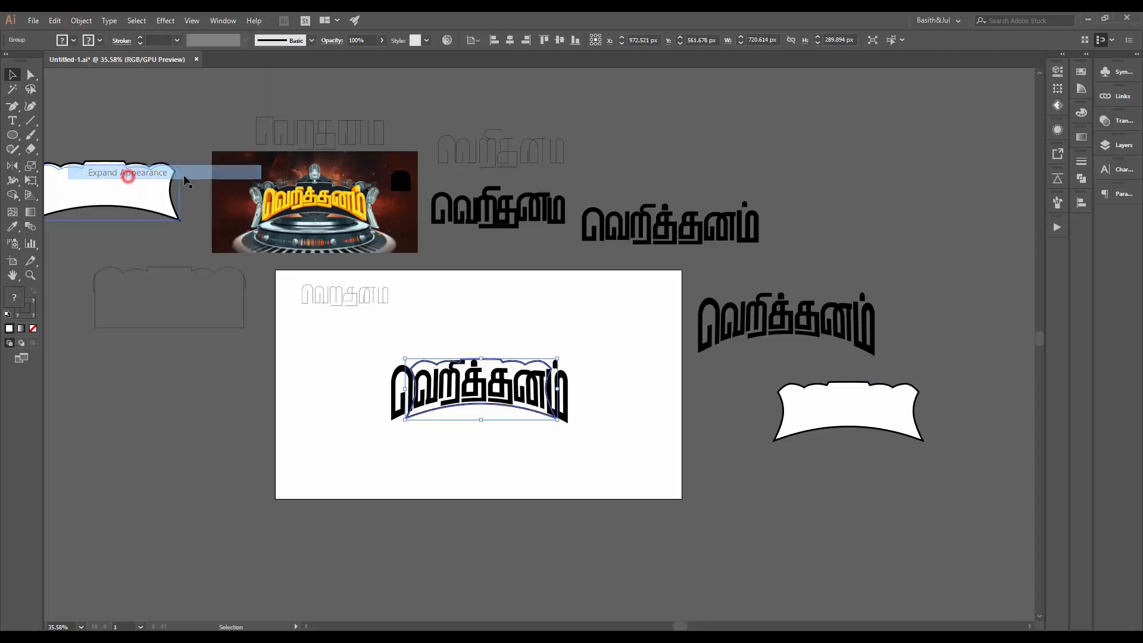
{"action": "left_click", "coordinate": [564, 334]}
{"action": "left_click_drag", "start_coordinate": [430, 334], "coordinate": [434, 332]}
{"action": "left_click", "coordinate": [586, 412]}
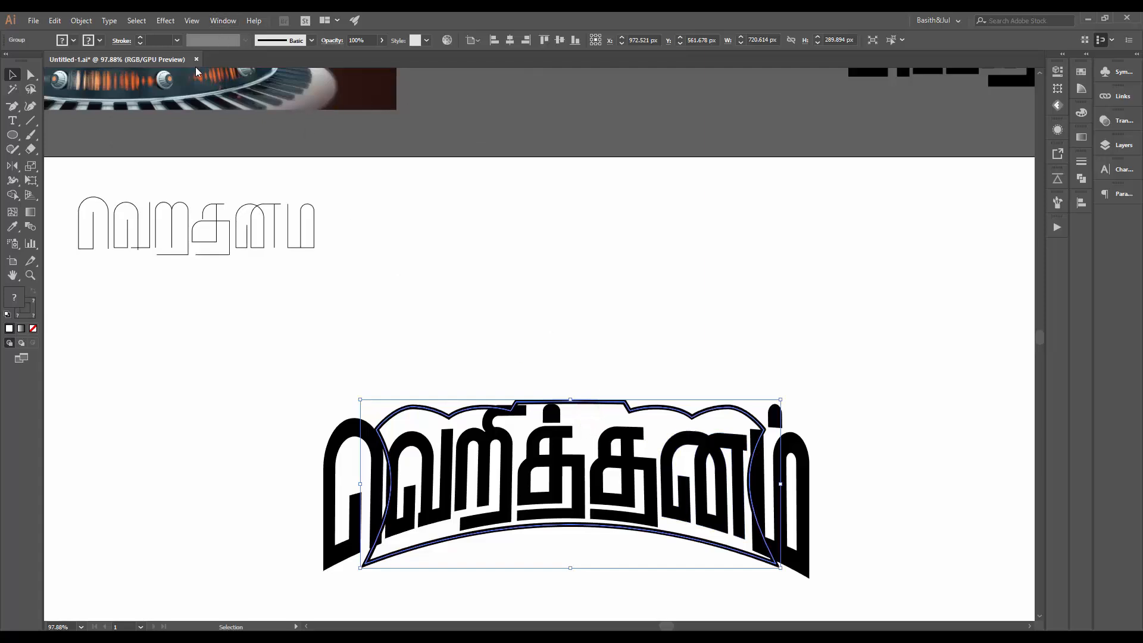
- Try to pull the expanded plate's white fill away from its outline, and undo the moves
{"action": "double_click", "coordinate": [611, 420]}
{"action": "left_click", "coordinate": [586, 333]}
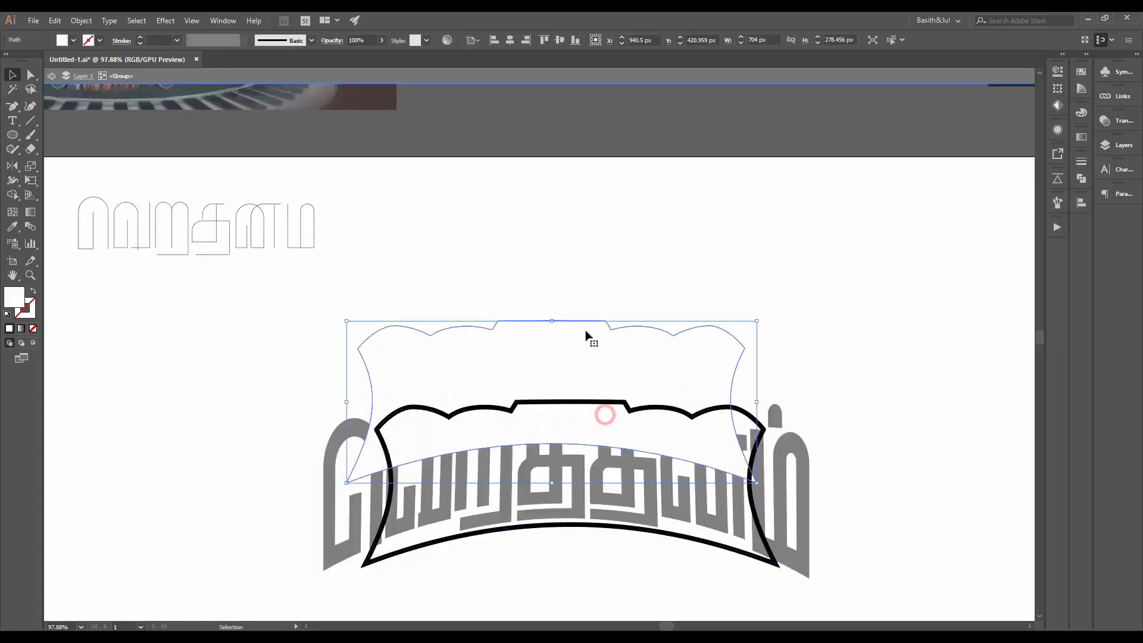
{"action": "key", "text": "a"}
{"action": "key", "text": "ctrl+z"}
{"action": "double_click", "coordinate": [661, 316]}
{"action": "left_click_drag", "start_coordinate": [608, 407], "coordinate": [597, 298]}
{"action": "key", "text": "ctrl+z"}
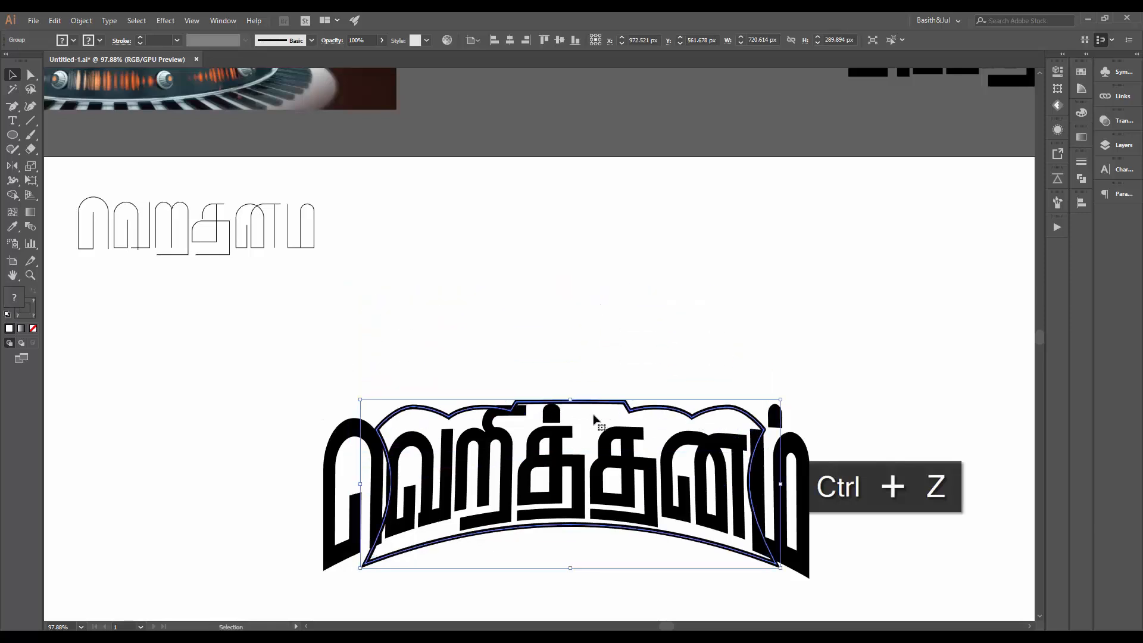
- Ungroup the expanded plate and remove its separate white fill shape, keeping the black outline
{"action": "right_click", "coordinate": [593, 419]}
{"action": "key", "text": "Escape"}
{"action": "left_click", "coordinate": [637, 303]}
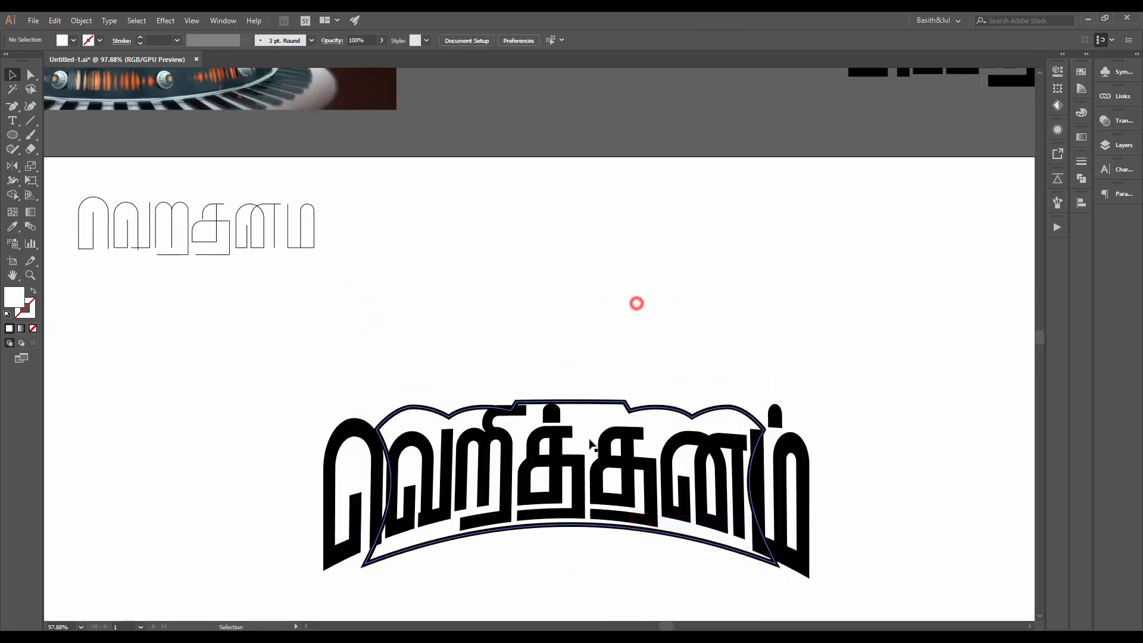
{"action": "left_click_drag", "start_coordinate": [589, 440], "coordinate": [601, 256]}
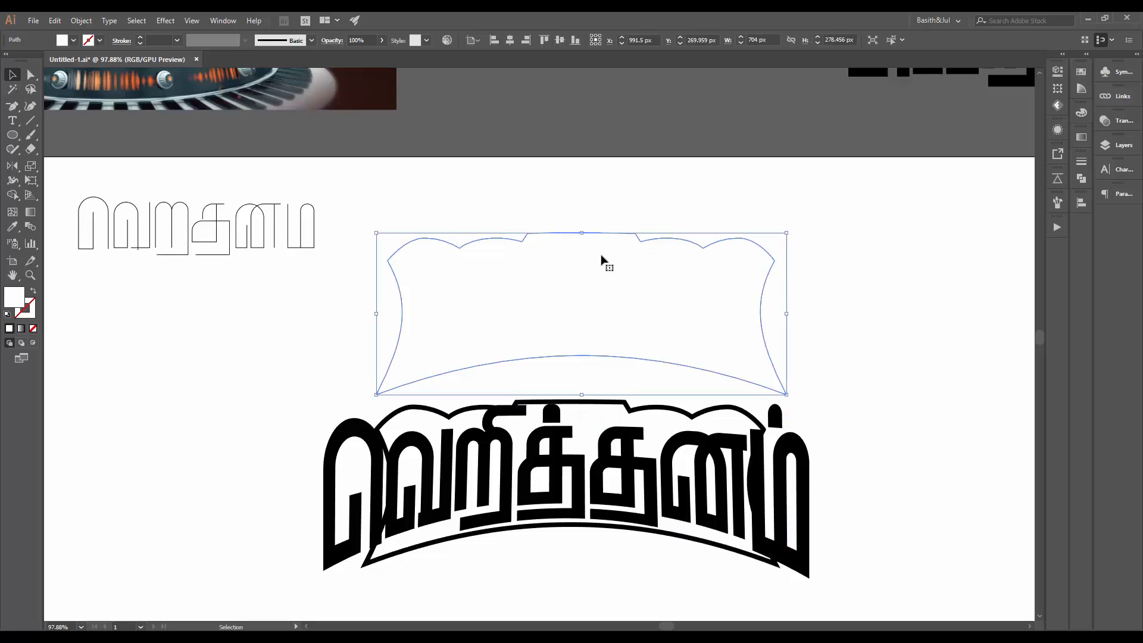
{"action": "left_click", "coordinate": [679, 213]}
{"action": "left_click_drag", "start_coordinate": [536, 213], "coordinate": [635, 276]}
{"action": "key", "text": "ctrl+shift+a"}
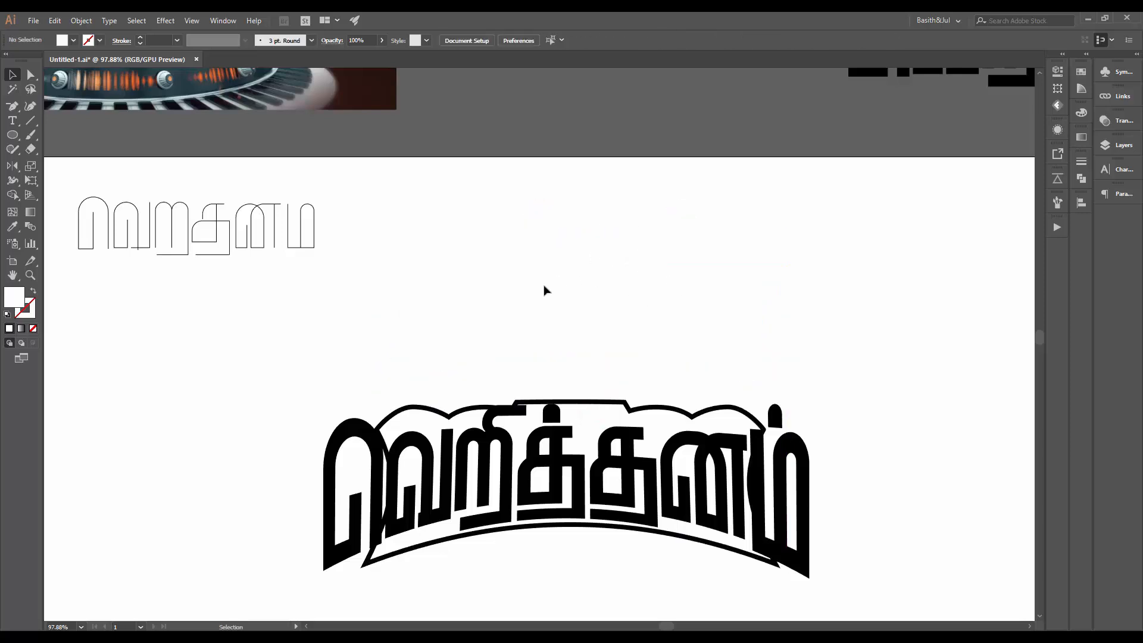
- Try moving the black plate outline up off the lettering, and undo the move
{"action": "left_click_drag", "start_coordinate": [613, 420], "coordinate": [582, 278]}
{"action": "left_click", "coordinate": [648, 341]}
{"action": "key", "text": "ctrl+z"}
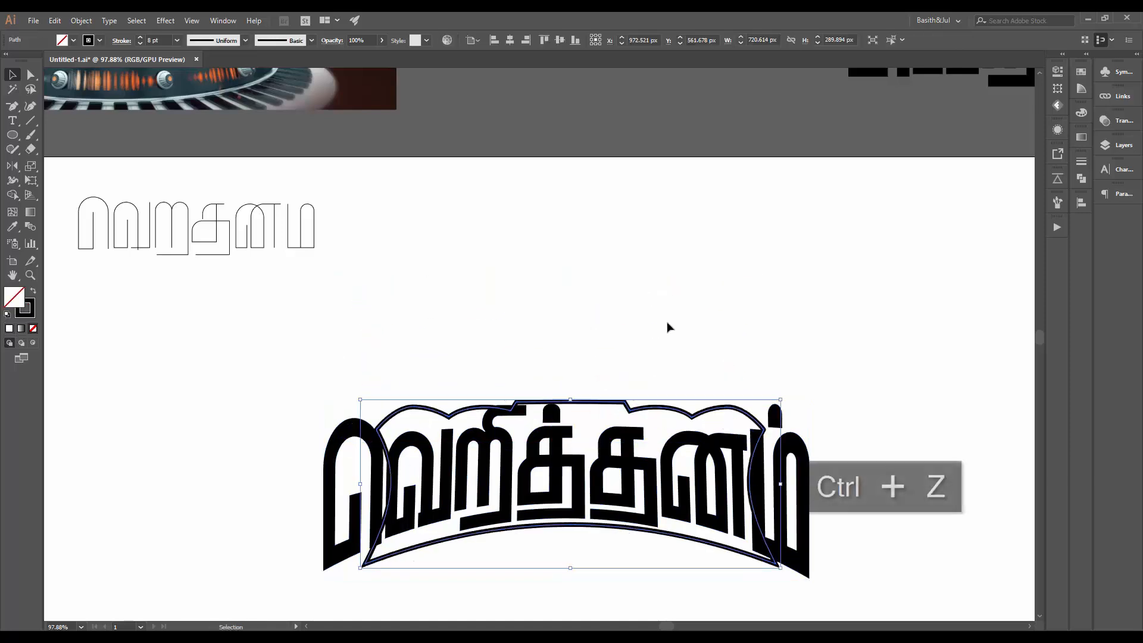
- Enlarge the plate outline proportionally from its centre to about 1004 by 402 px so it surrounds the lettering
{"action": "left_click_drag", "start_coordinate": [670, 323], "coordinate": [615, 224]}
{"action": "left_click_drag", "start_coordinate": [514, 259], "coordinate": [547, 301]}
{"action": "left_click", "coordinate": [580, 251]}
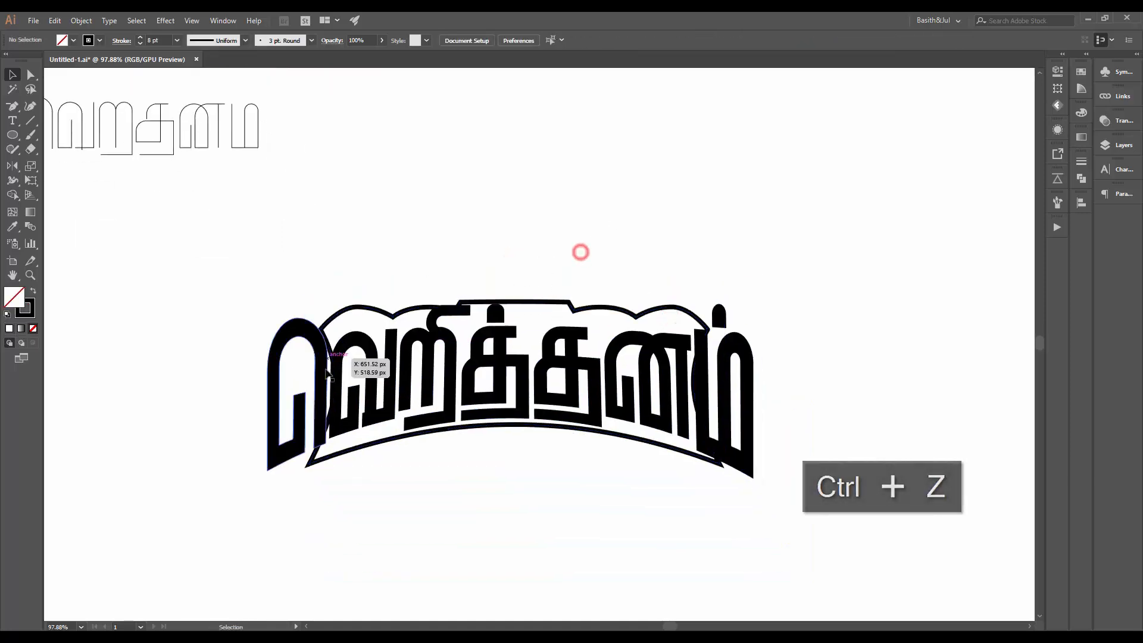
{"action": "left_click", "coordinate": [538, 302]}
{"action": "left_click_drag", "start_coordinate": [596, 214], "coordinate": [547, 238]}
{"action": "left_click_drag", "start_coordinate": [547, 242], "coordinate": [511, 337]}
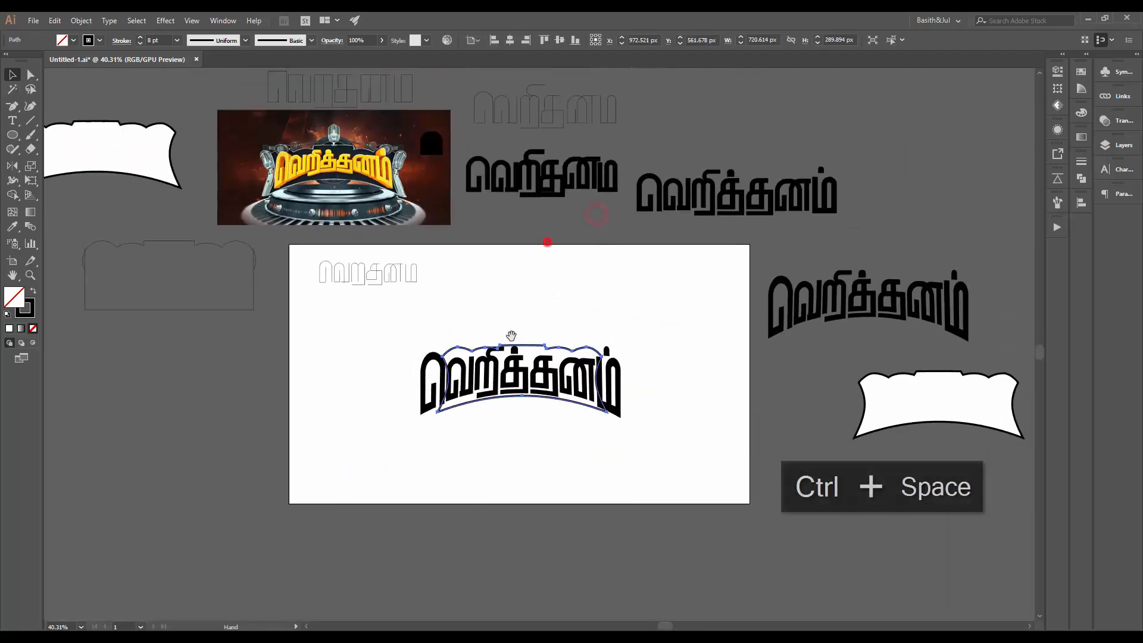
{"action": "left_click", "coordinate": [536, 356]}
{"action": "mouse_move", "coordinate": [620, 353]}
{"action": "left_mouse_down"}
{"action": "mouse_move", "coordinate": [619, 339]}
{"action": "mouse_move", "coordinate": [645, 339]}
{"action": "mouse_move", "coordinate": [622, 337]}
{"action": "mouse_move", "coordinate": [644, 328]}
{"action": "left_mouse_up"}
{"action": "key", "text": "ctrl+z"}
{"action": "left_click", "coordinate": [547, 351]}
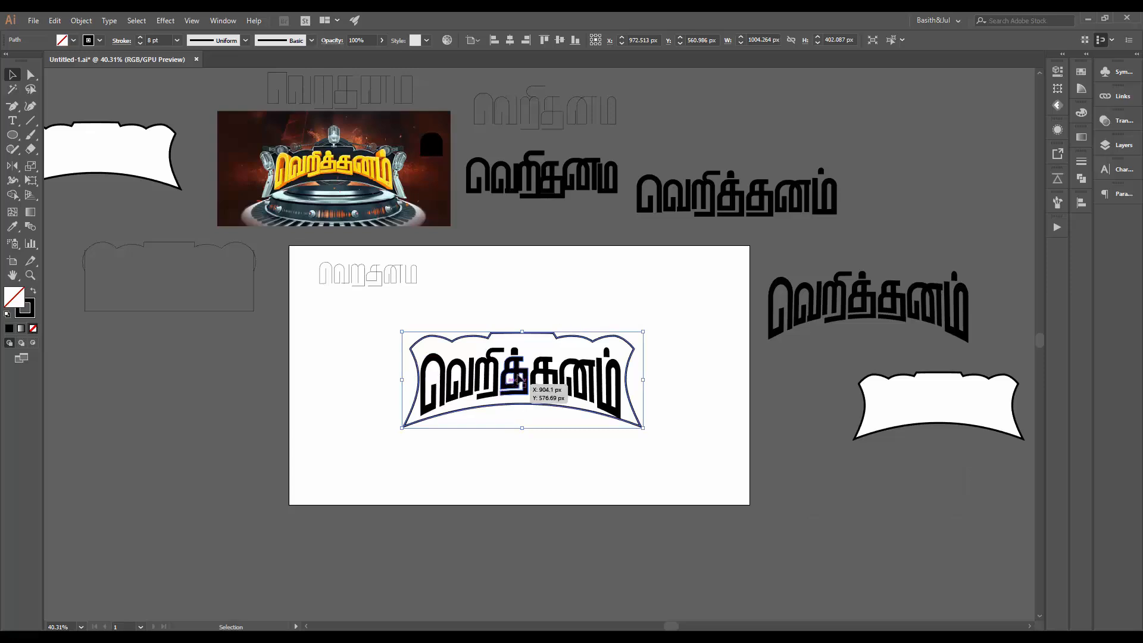
- Nudge the black lettering upward inside the enlarged plate outline, close to its scalloped top edge
{"action": "left_click", "coordinate": [554, 381]}
{"action": "key", "text": "shift+Up"}
{"action": "key", "text": "shift+Up"}
{"action": "key", "text": "shift+Up"}
{"action": "key", "text": "shift+Up"}
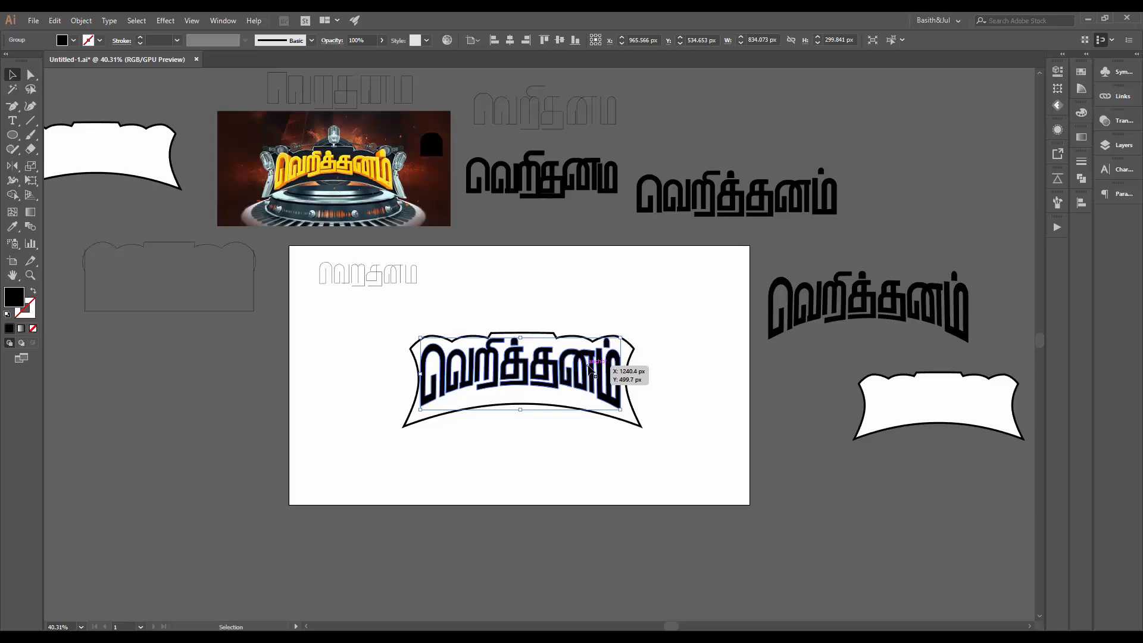
{"action": "left_click", "coordinate": [600, 302]}
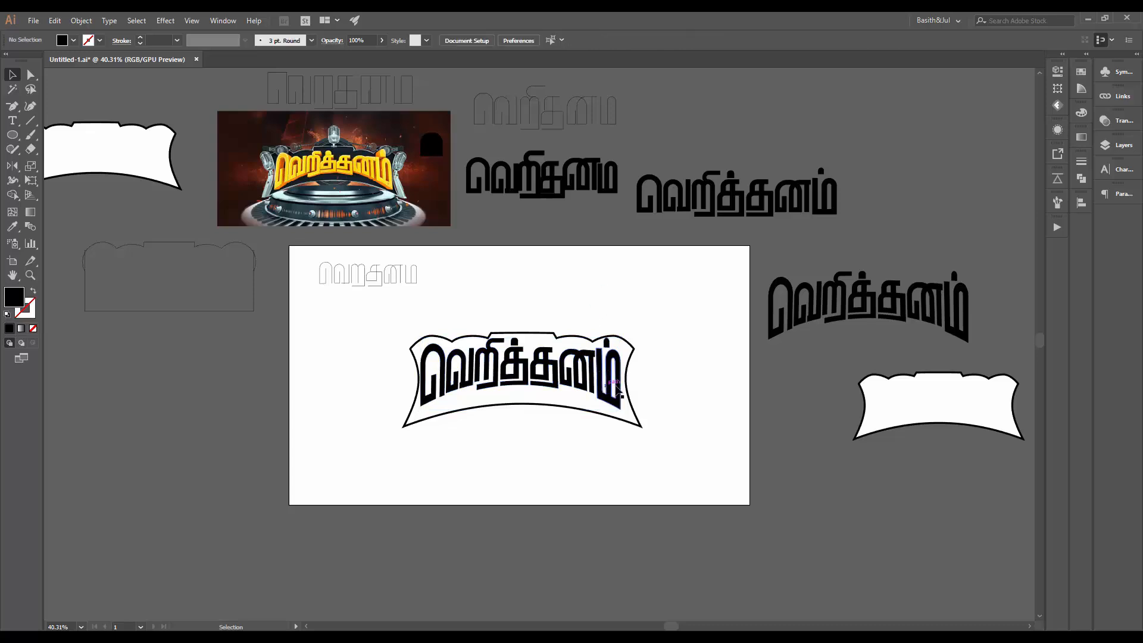
- Change the Arc Lower warp bend of the live lettering beside the artboard to -43%
{"action": "left_click", "coordinate": [603, 381]}
{"action": "left_click_drag", "start_coordinate": [671, 298], "coordinate": [508, 307]}
{"action": "left_click", "coordinate": [725, 322]}
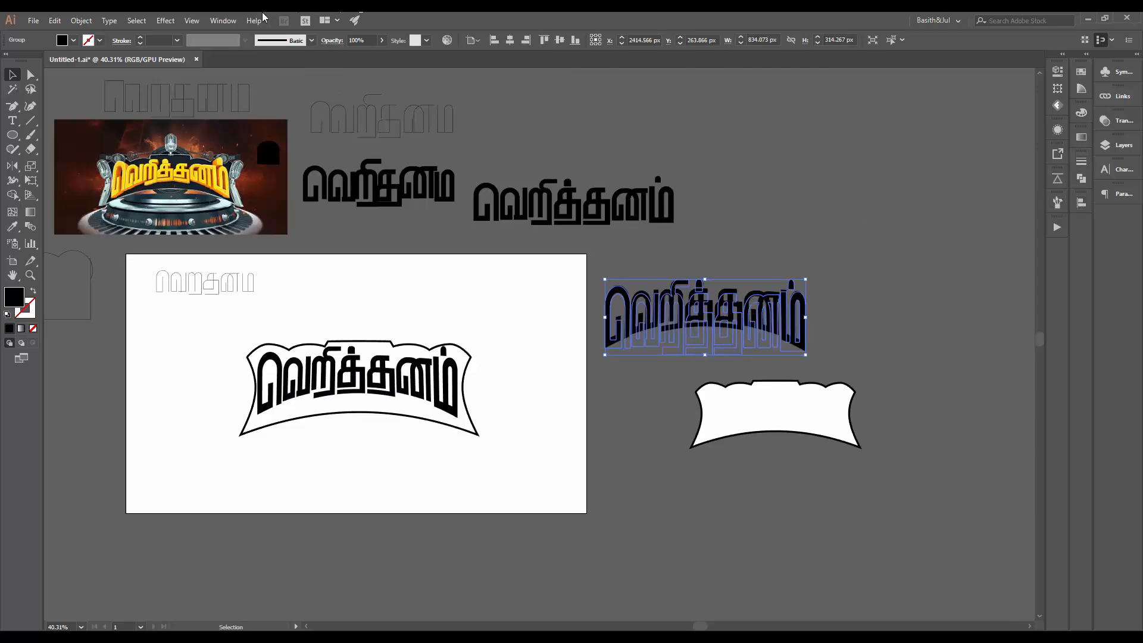
{"action": "left_click", "coordinate": [223, 21]}
{"action": "left_click", "coordinate": [309, 186]}
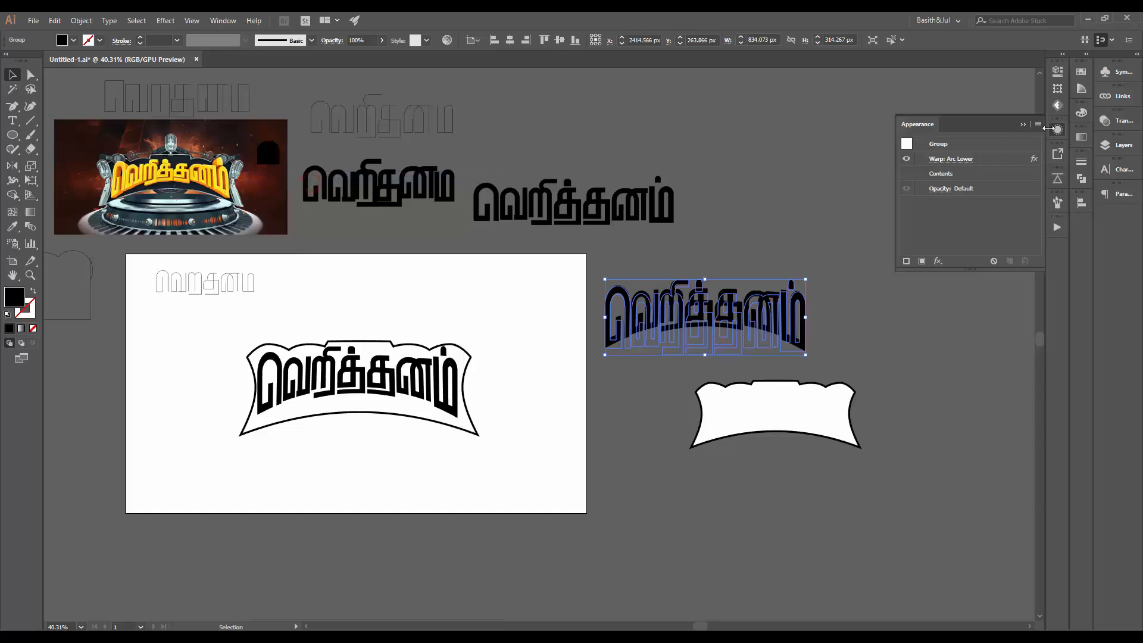
{"action": "left_click", "coordinate": [959, 161]}
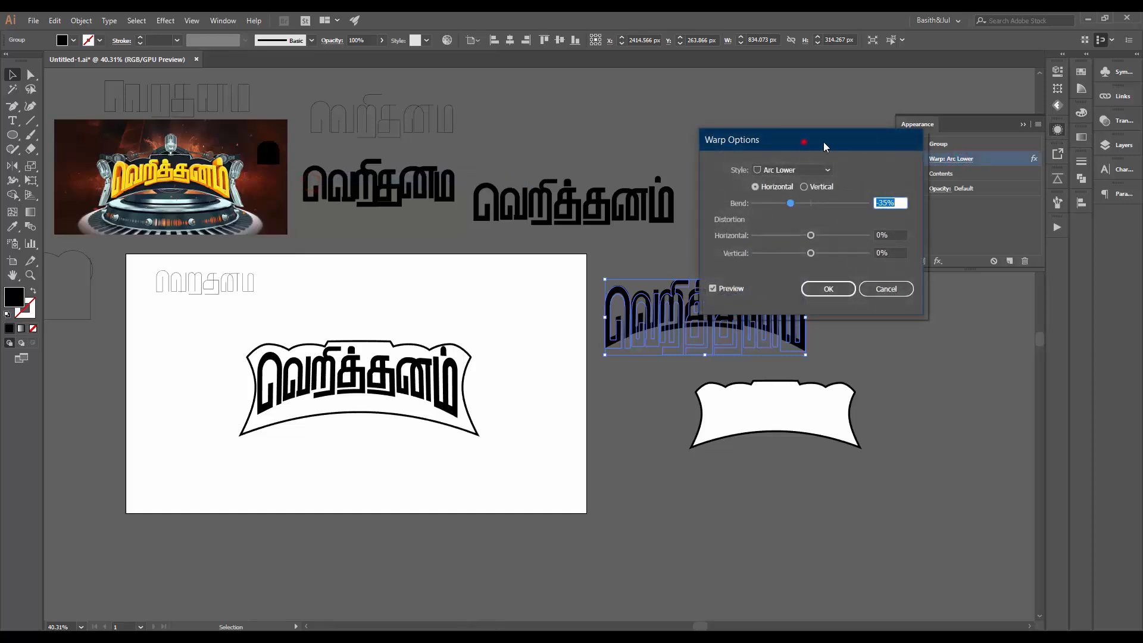
{"action": "left_click_drag", "start_coordinate": [825, 146], "coordinate": [998, 136]}
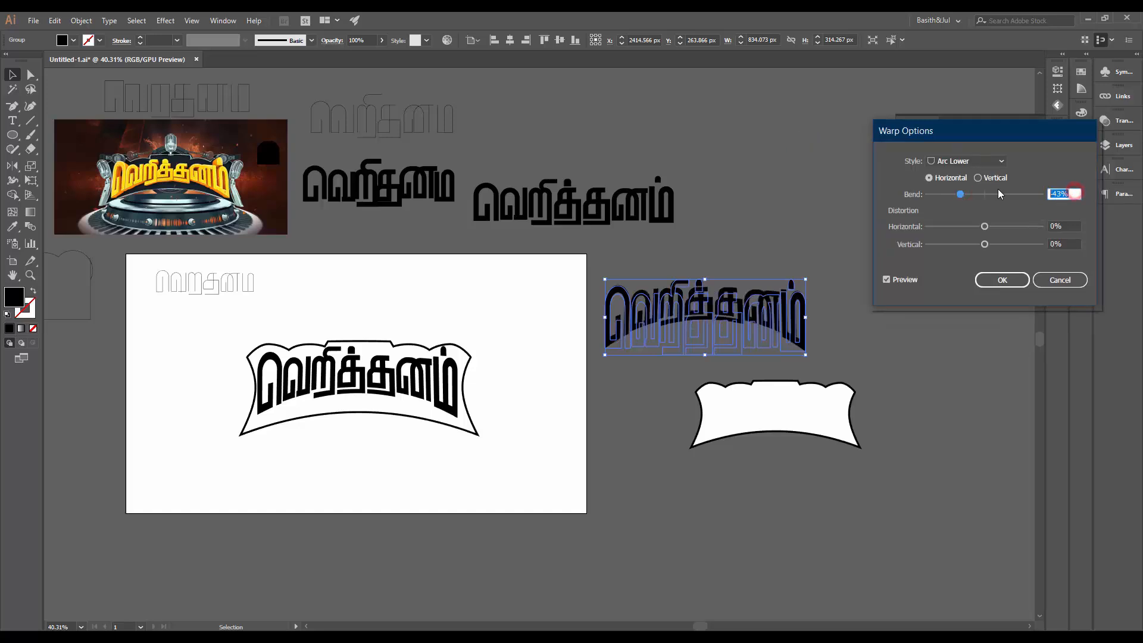
{"action": "key", "text": "Return"}
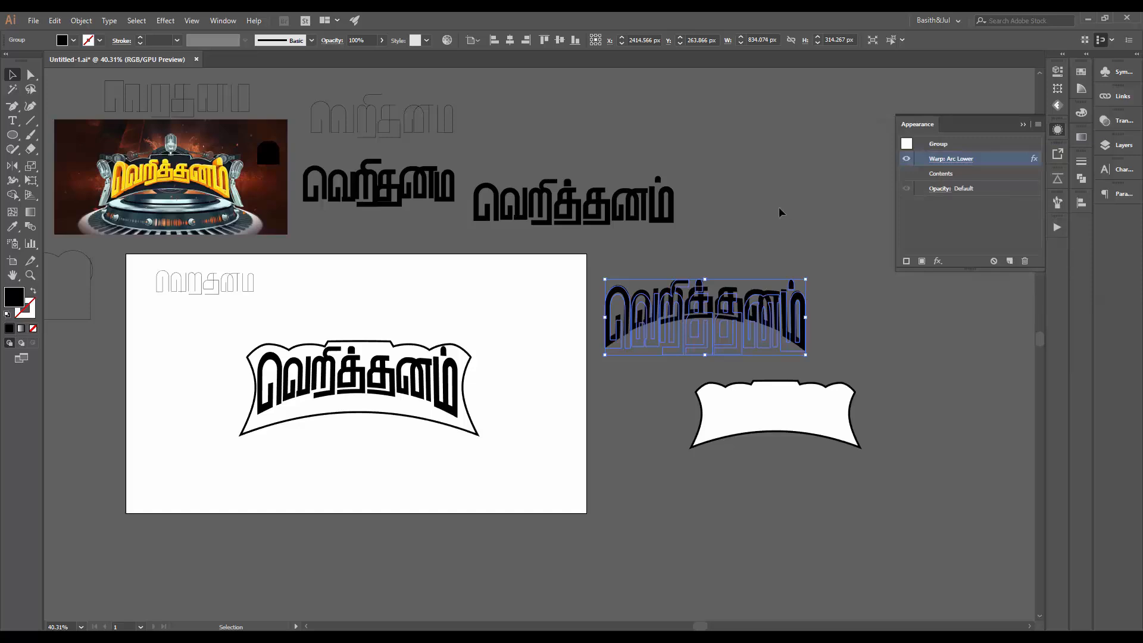
- Duplicate the Arc Lower lettering below the spare white plate and expand the copy's appearance
{"action": "left_click_drag", "start_coordinate": [727, 310], "coordinate": [732, 519]}
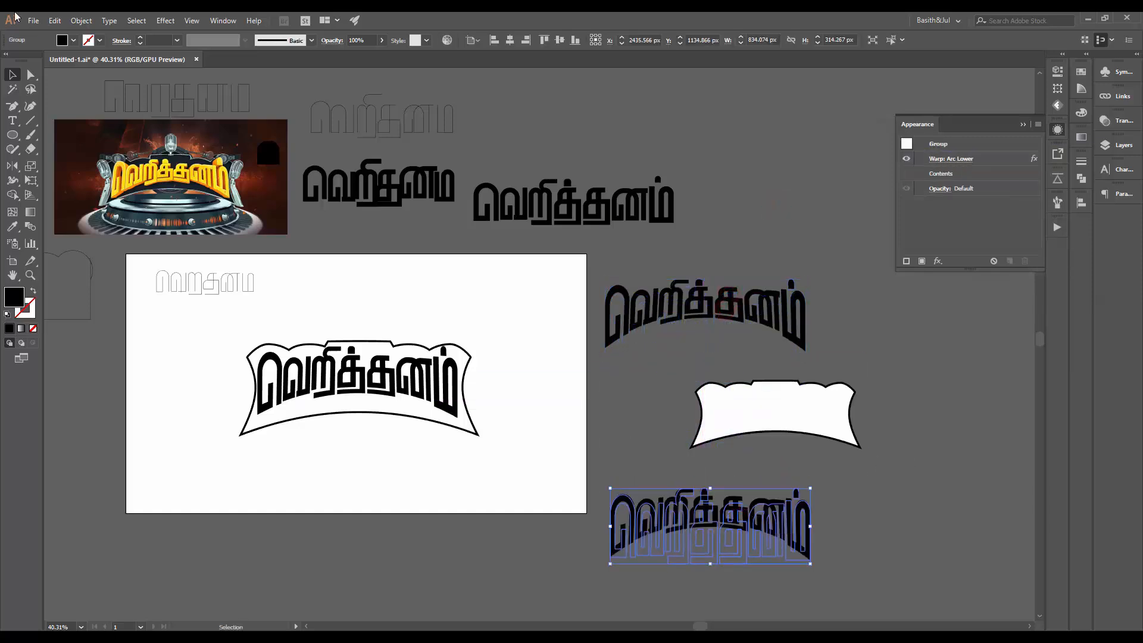
{"action": "left_click", "coordinate": [81, 20]}
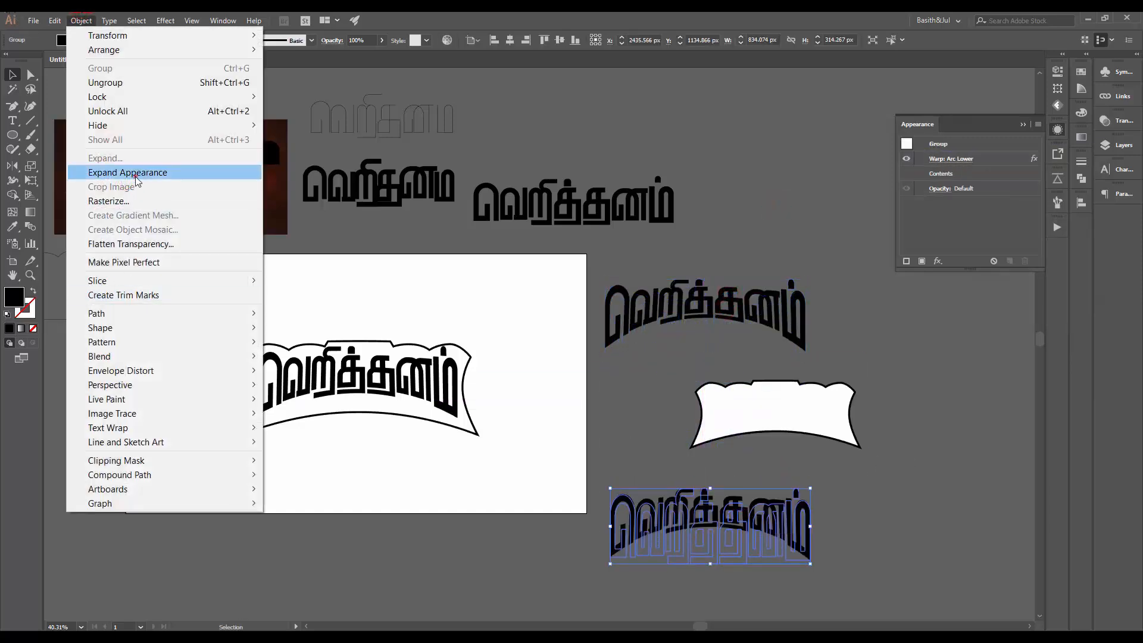
{"action": "left_click", "coordinate": [143, 171]}
{"action": "left_click", "coordinate": [870, 509]}
{"action": "left_click", "coordinate": [728, 514]}
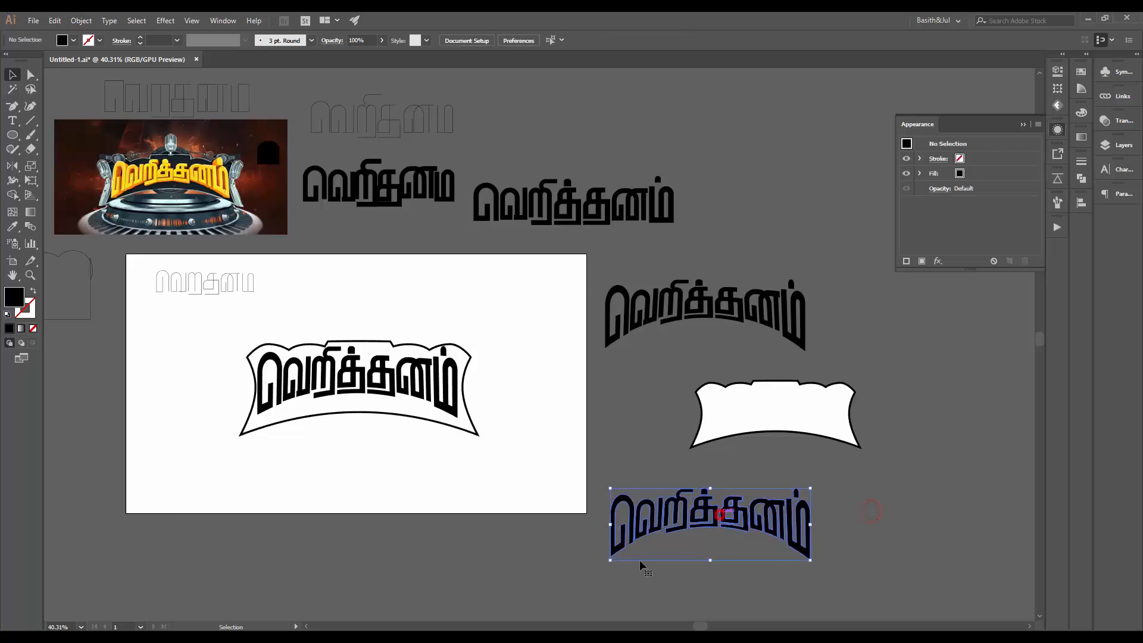
- Replace the lettering inside the artboard's plate outline with the expanded copy of the warped lettering
{"action": "left_click", "coordinate": [329, 375]}
{"action": "key", "text": "Delete"}
{"action": "left_click_drag", "start_coordinate": [781, 524], "coordinate": [429, 385]}
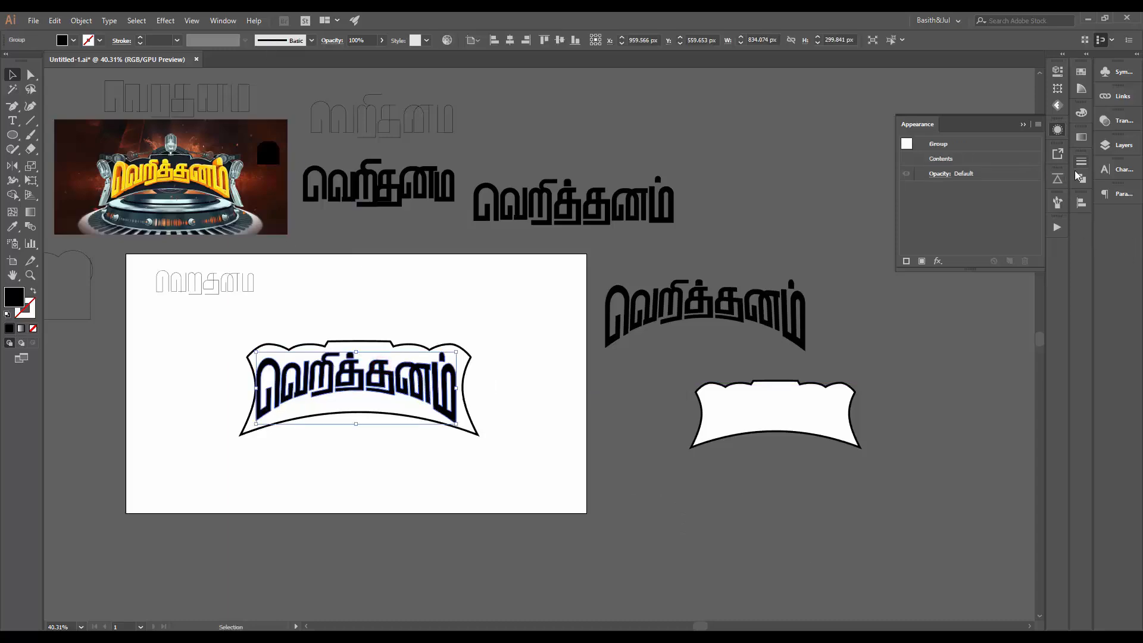
- Centre the new lettering horizontally and vertically on the artboard
{"action": "left_click", "coordinate": [222, 20]}
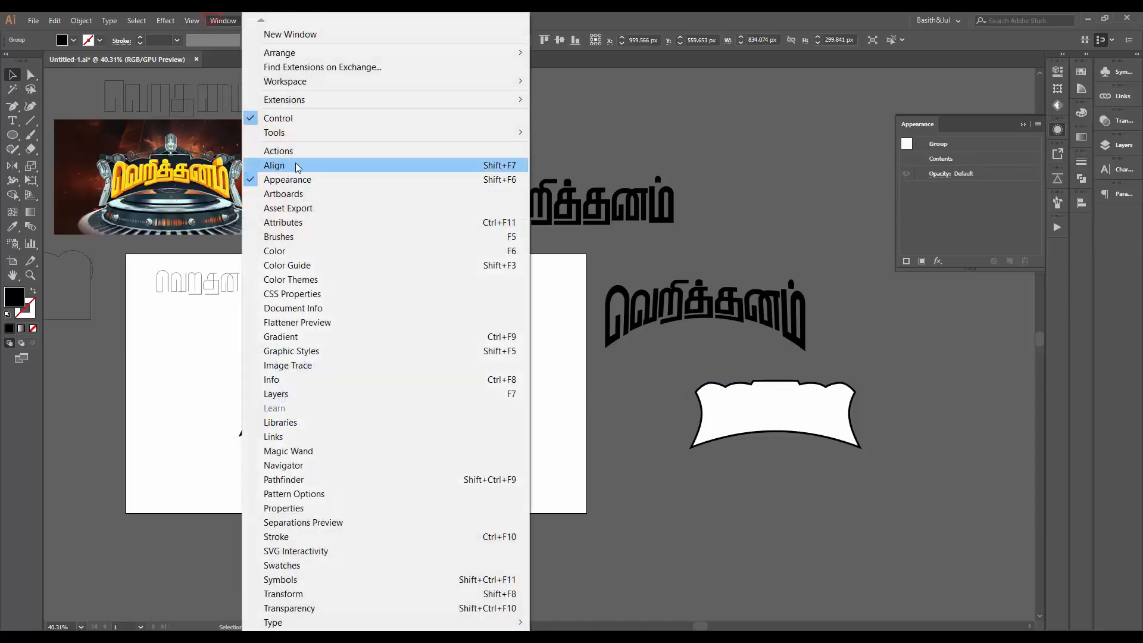
{"action": "left_click", "coordinate": [295, 167]}
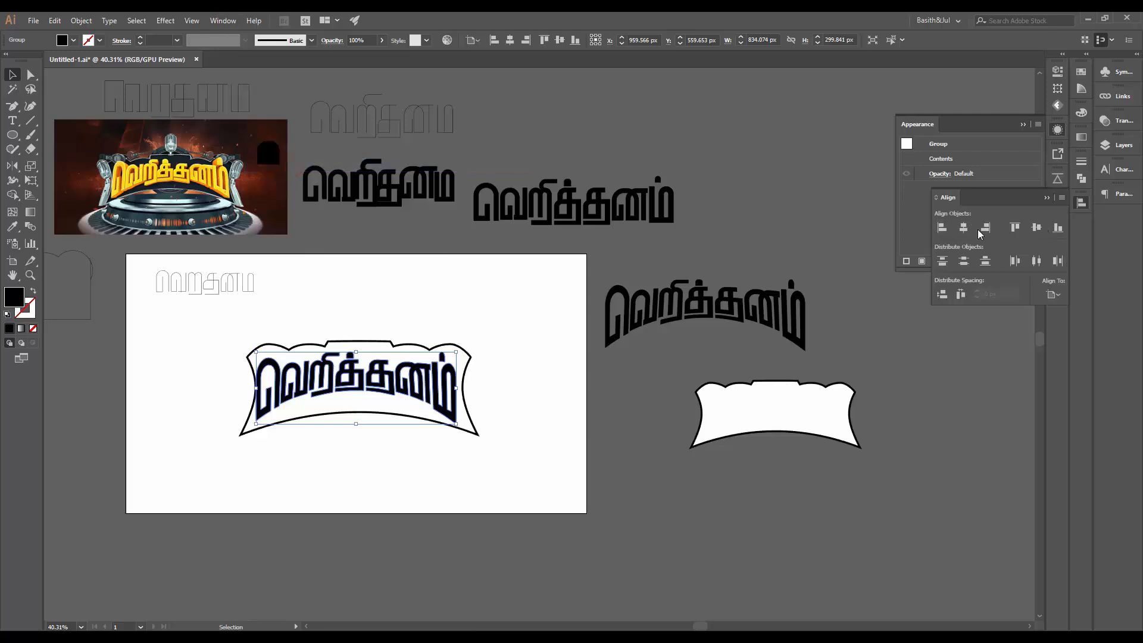
{"action": "left_click", "coordinate": [964, 227]}
{"action": "left_click", "coordinate": [1035, 228]}
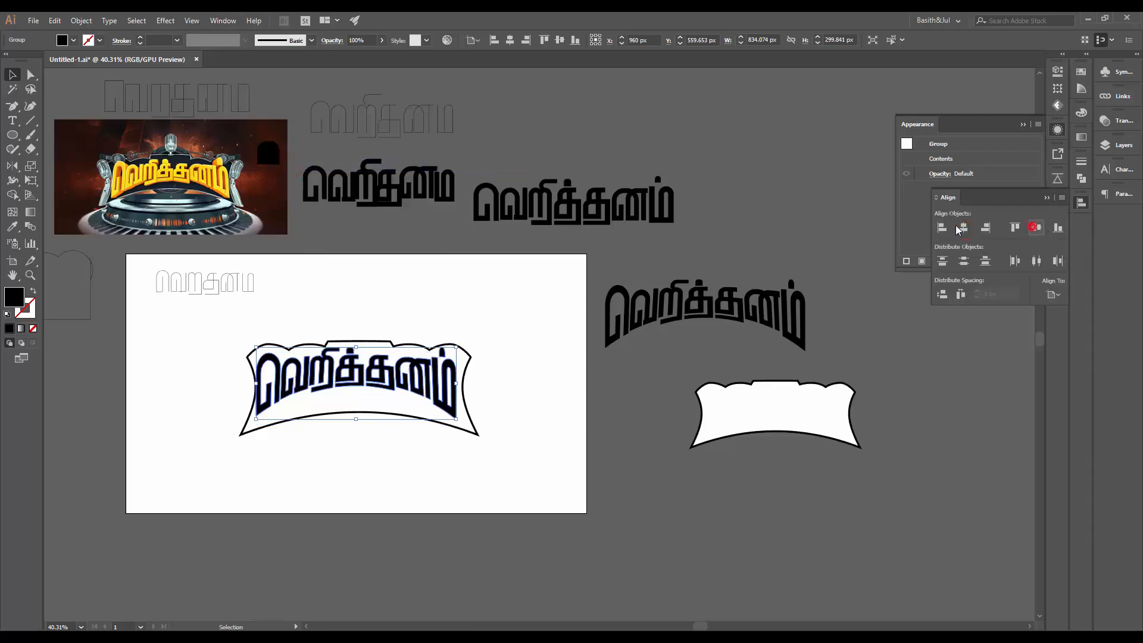
{"action": "left_click", "coordinate": [450, 298]}
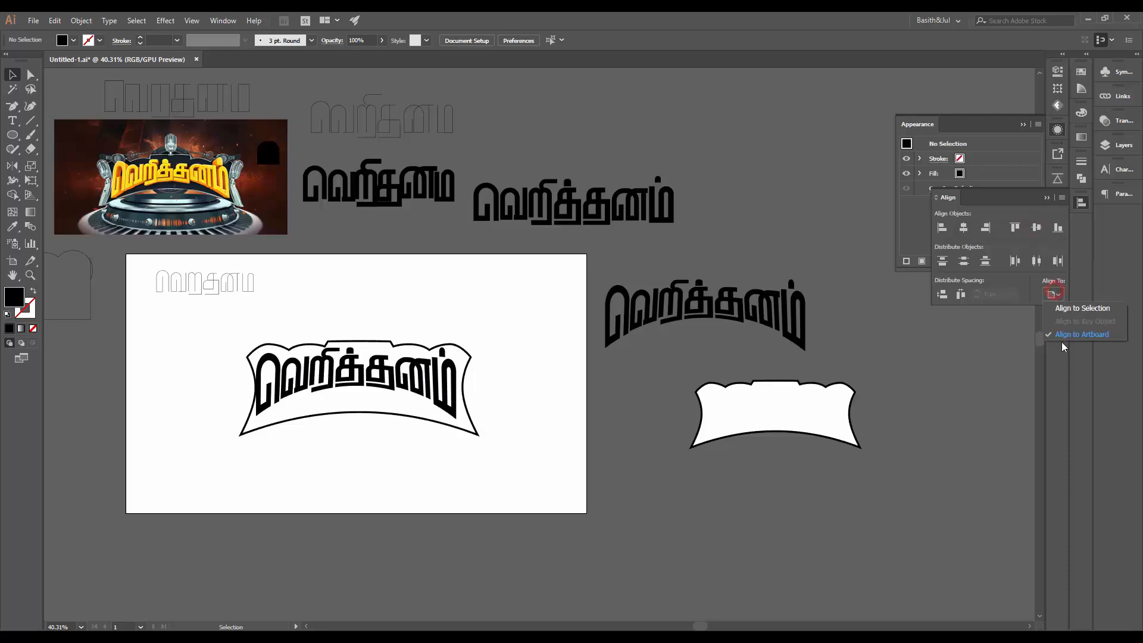
- Centre the scalloped plate outline horizontally and vertically on the artboard
{"action": "left_click", "coordinate": [943, 391]}
{"action": "left_click", "coordinate": [385, 342]}
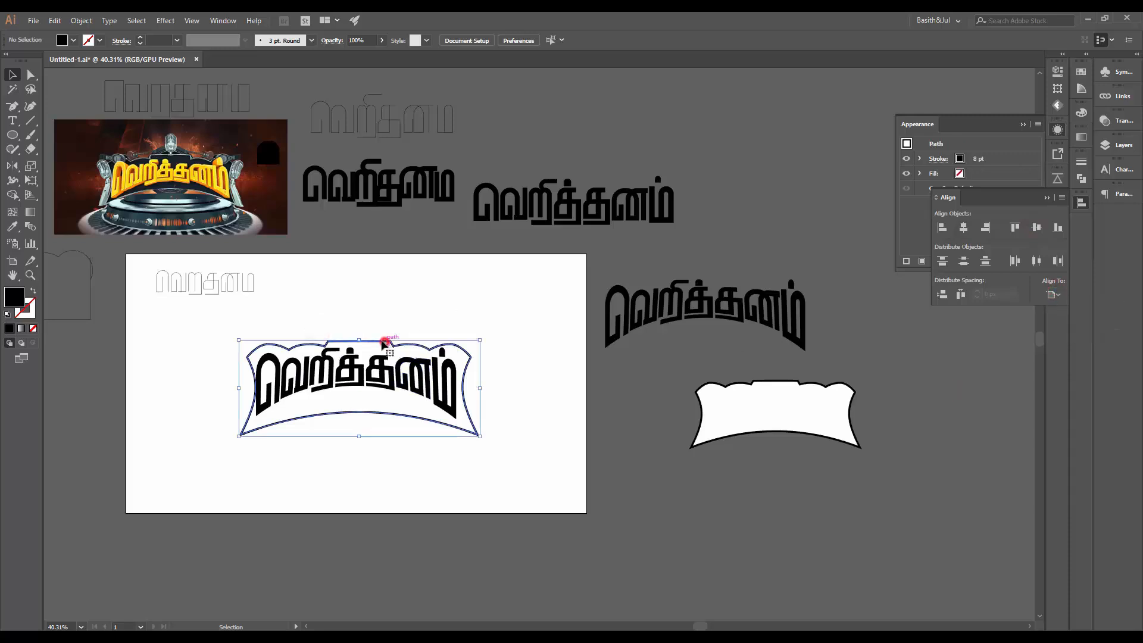
{"action": "left_click", "coordinate": [964, 227]}
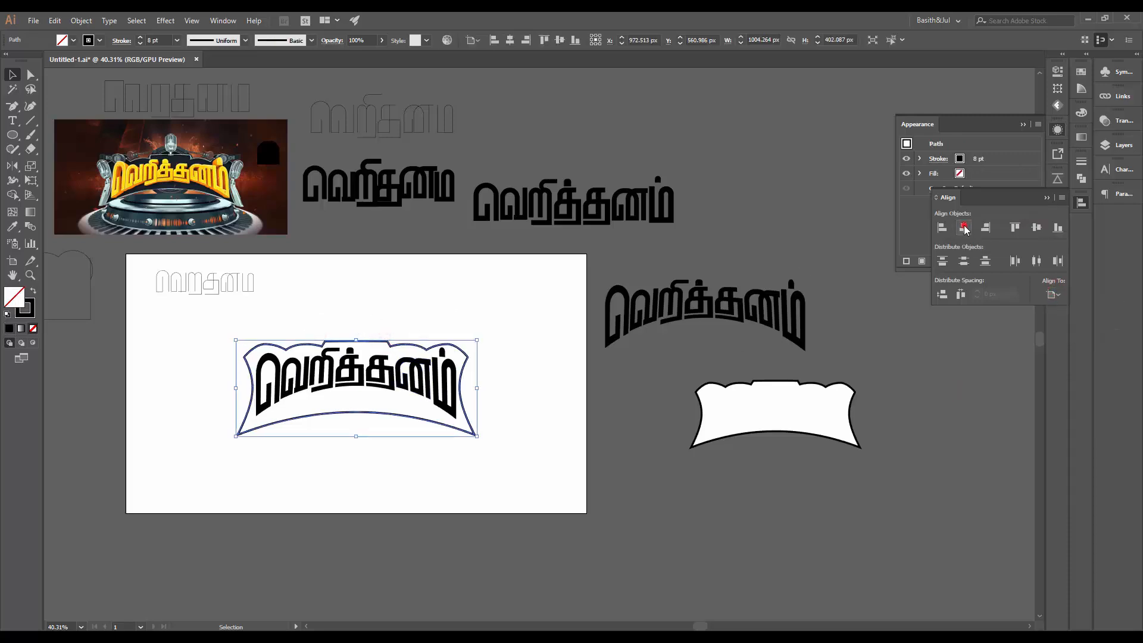
{"action": "left_click", "coordinate": [1036, 228]}
{"action": "left_click", "coordinate": [409, 300]}
- Reduce the plate outline's height slightly from its centre so its scalloped edge sits closer to the lettering
{"action": "left_click_drag", "start_coordinate": [381, 306], "coordinate": [604, 358]}
{"action": "left_click", "coordinate": [550, 415]}
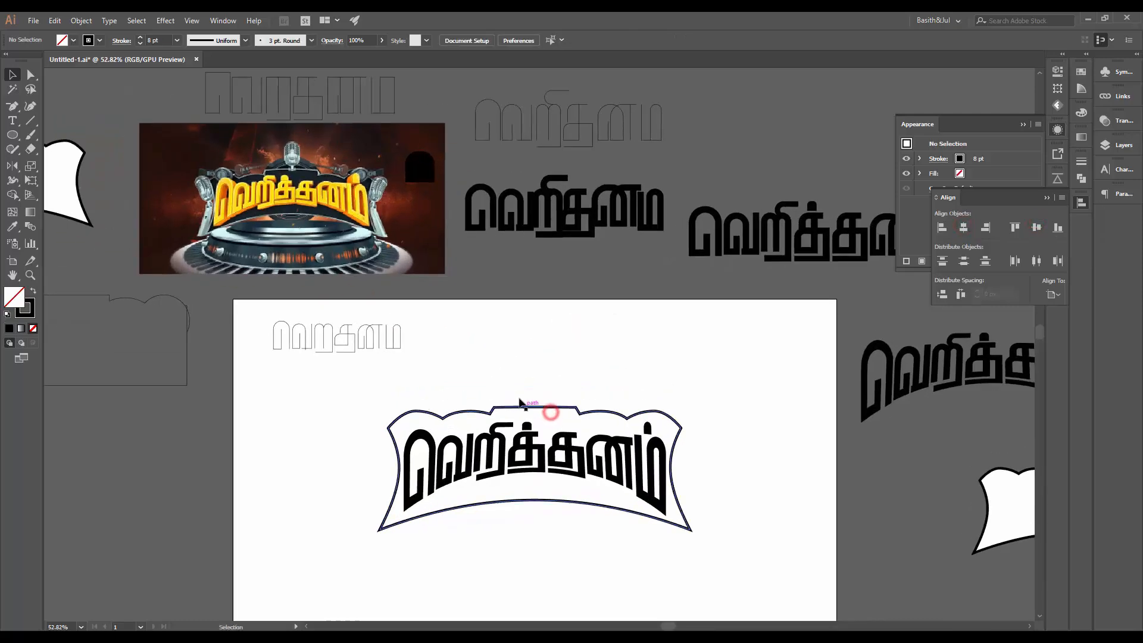
{"action": "key", "text": "ctrl+space"}
{"action": "left_click_drag", "start_coordinate": [522, 381], "coordinate": [544, 375]}
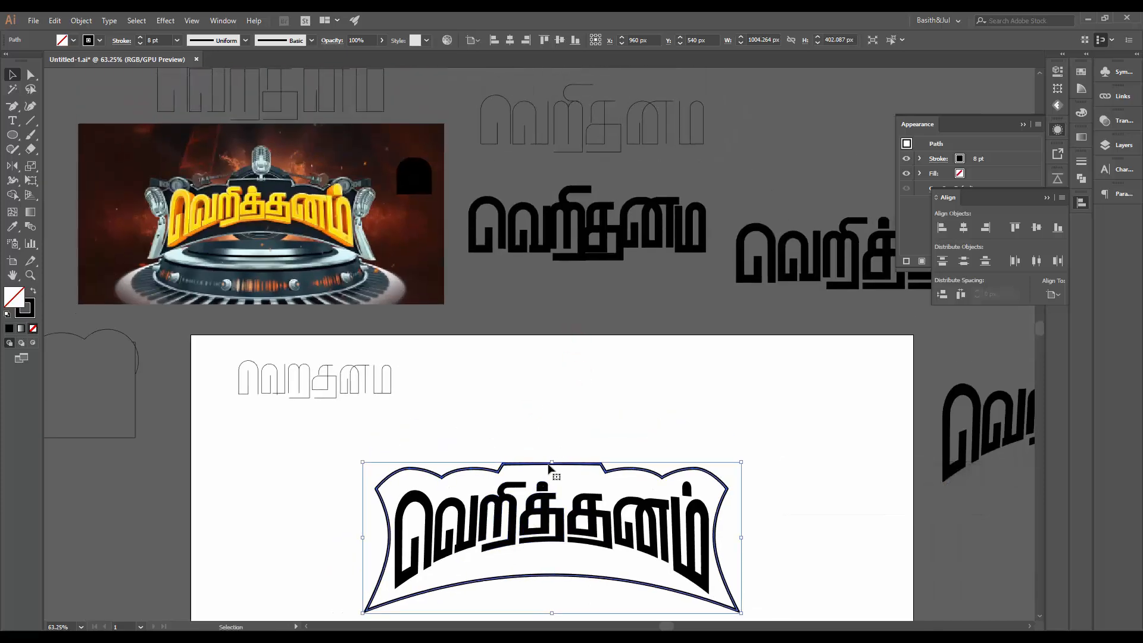
{"action": "left_click_drag", "start_coordinate": [550, 463], "coordinate": [552, 469]}
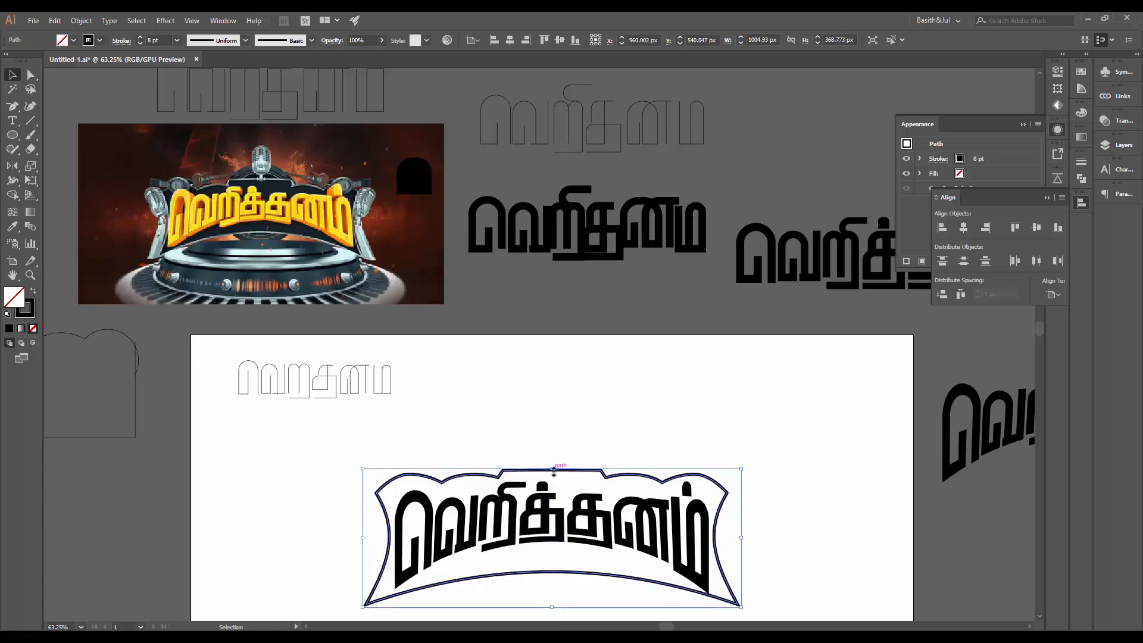
{"action": "left_click_drag", "start_coordinate": [551, 469], "coordinate": [551, 470]}
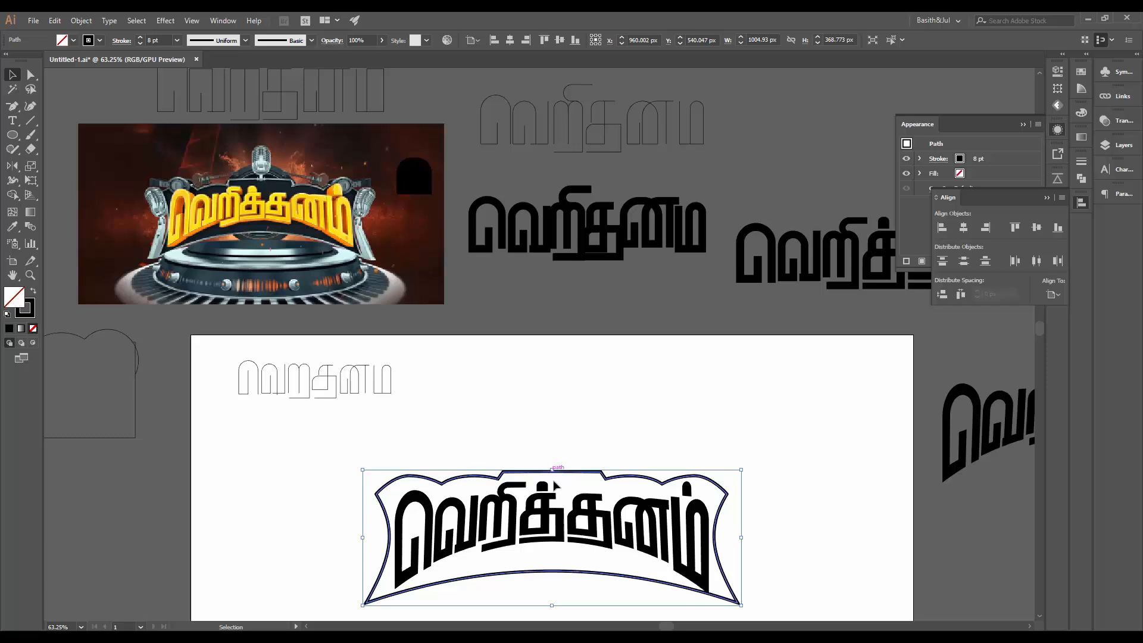
{"action": "left_click", "coordinate": [575, 438]}
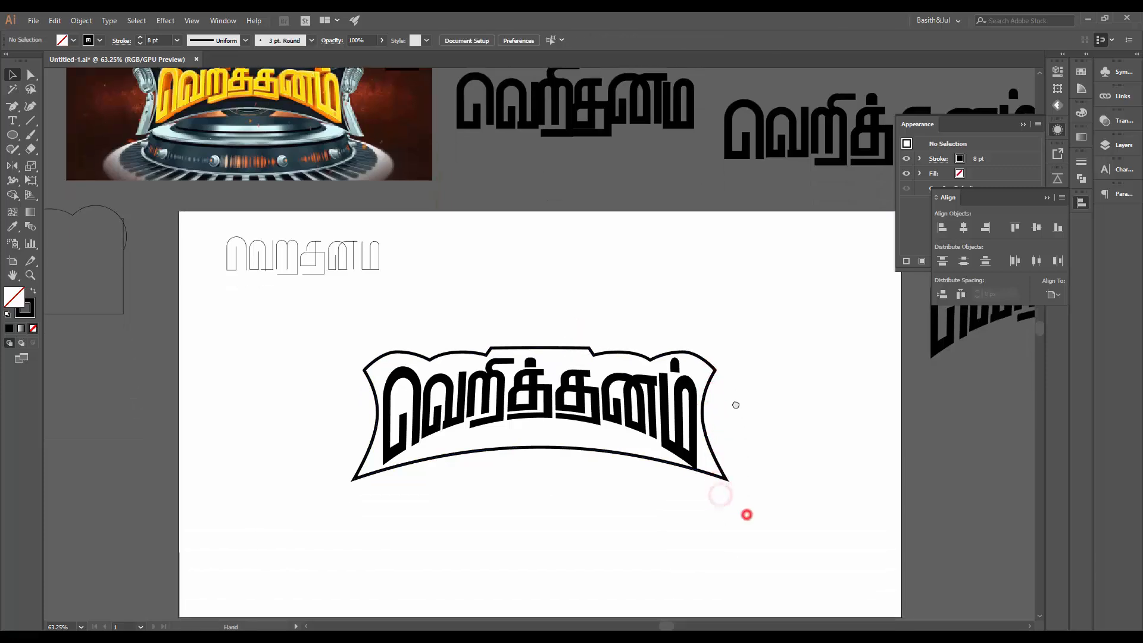
- Narrow the plate outline slightly from its centre around the lettering
{"action": "left_click_drag", "start_coordinate": [746, 516], "coordinate": [724, 411]}
{"action": "left_click", "coordinate": [710, 372]}
{"action": "left_click", "coordinate": [738, 338]}
- Isolate the lettering group on the artboard, nudge its first three letterforms slightly right together, and exit isolation
{"action": "key", "text": "ctrl+space"}
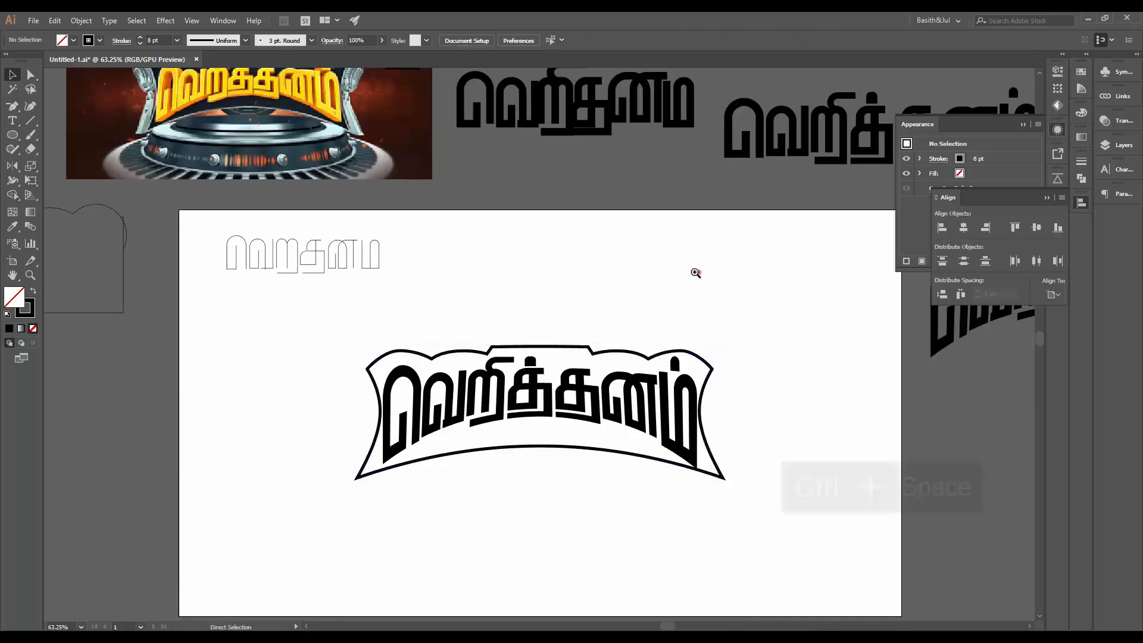
{"action": "left_click_drag", "start_coordinate": [694, 270], "coordinate": [653, 272]}
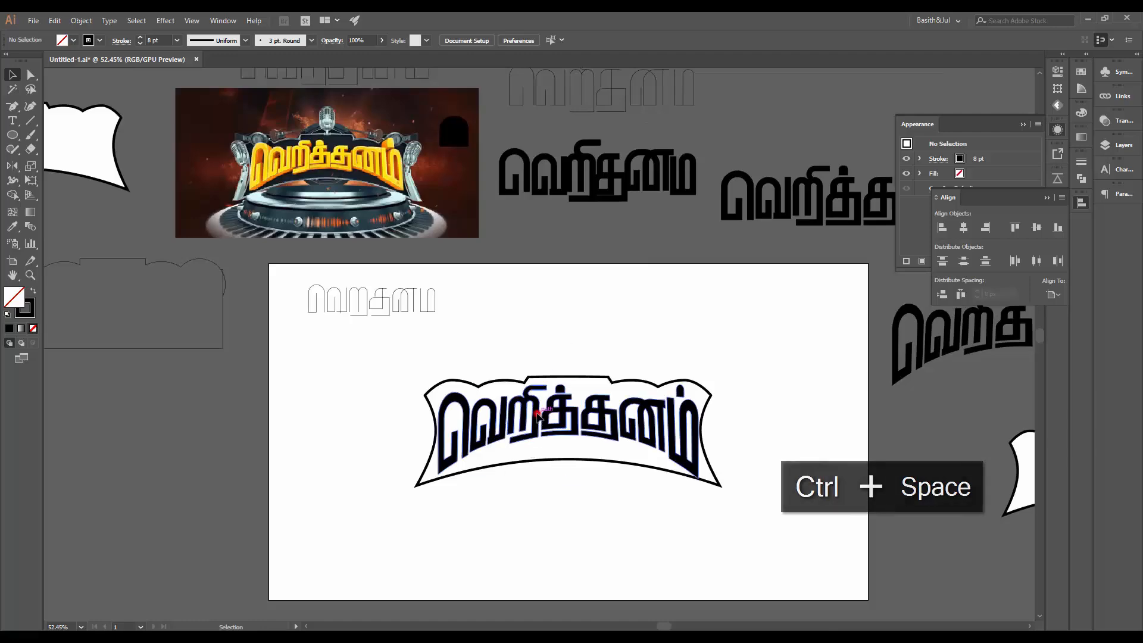
{"action": "left_click_drag", "start_coordinate": [536, 420], "coordinate": [550, 424]}
{"action": "double_click", "coordinate": [550, 424]}
{"action": "left_click", "coordinate": [549, 423]}
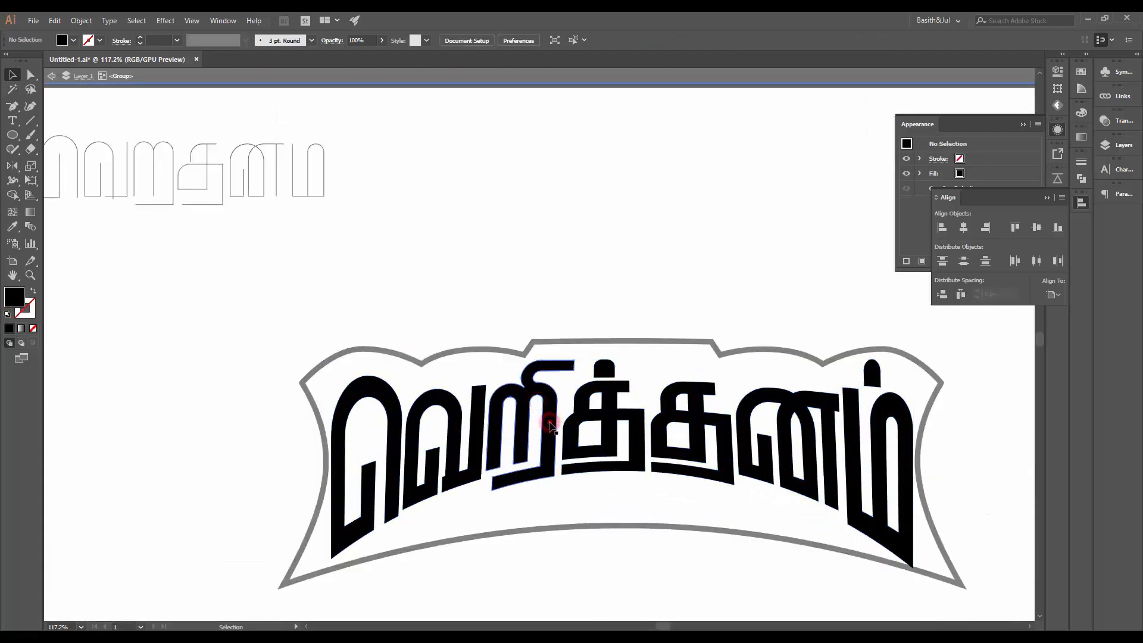
{"action": "left_click", "coordinate": [411, 452], "text": "shift"}
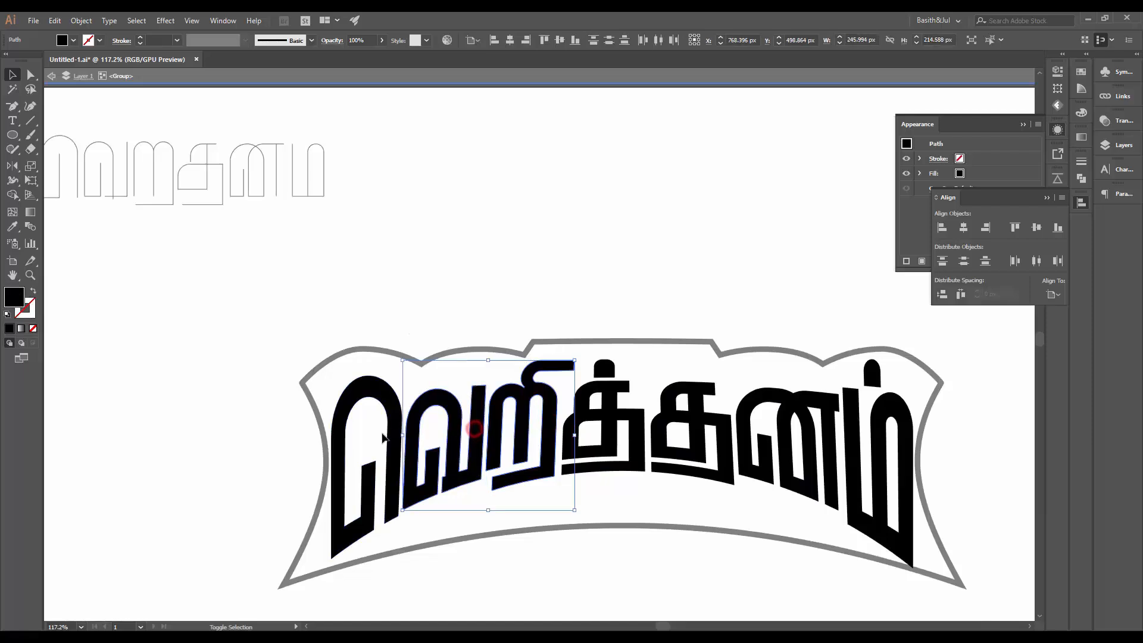
{"action": "key", "text": "Right"}
{"action": "key", "text": "Right"}
{"action": "key", "text": "Right"}
{"action": "key", "text": "Right"}
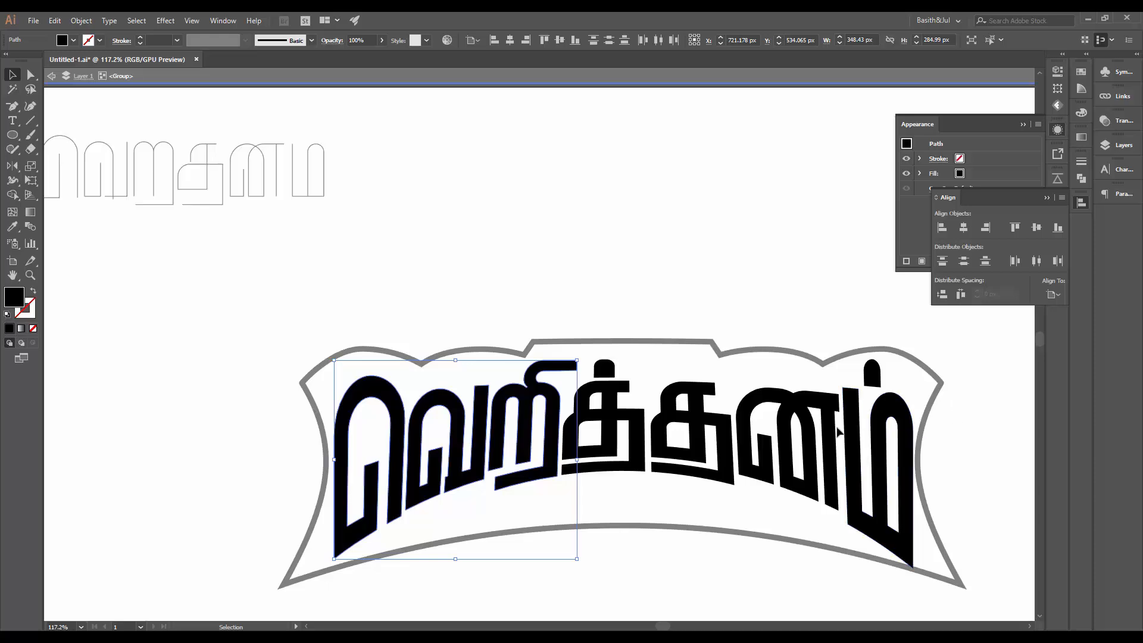
{"action": "double_click", "coordinate": [792, 273]}
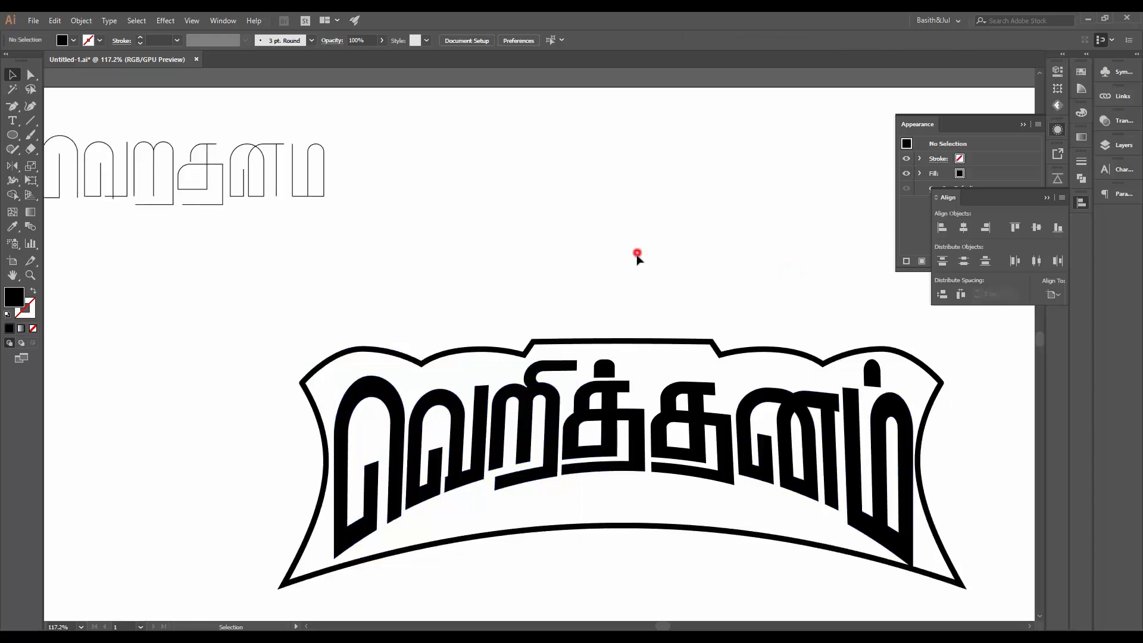
- Move the small thin-outline lettering off the artboard to the empty area above the reference image
{"action": "scroll", "coordinate": [688, 247], "scroll_direction": "down", "scroll_amount": 3}
{"action": "left_click_drag", "start_coordinate": [565, 268], "coordinate": [318, 181]}
{"action": "left_click_drag", "start_coordinate": [387, 192], "coordinate": [460, 469]}
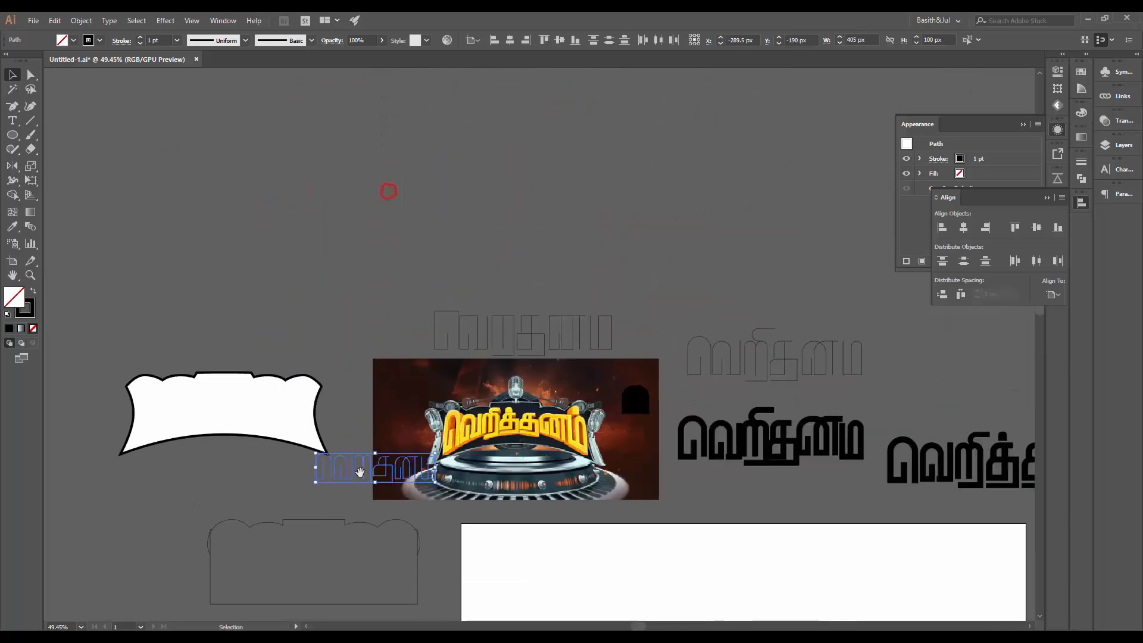
{"action": "left_click_drag", "start_coordinate": [372, 472], "coordinate": [670, 226]}
{"action": "left_click", "coordinate": [623, 275]}
{"action": "left_click_drag", "start_coordinate": [639, 255], "coordinate": [588, 257]}
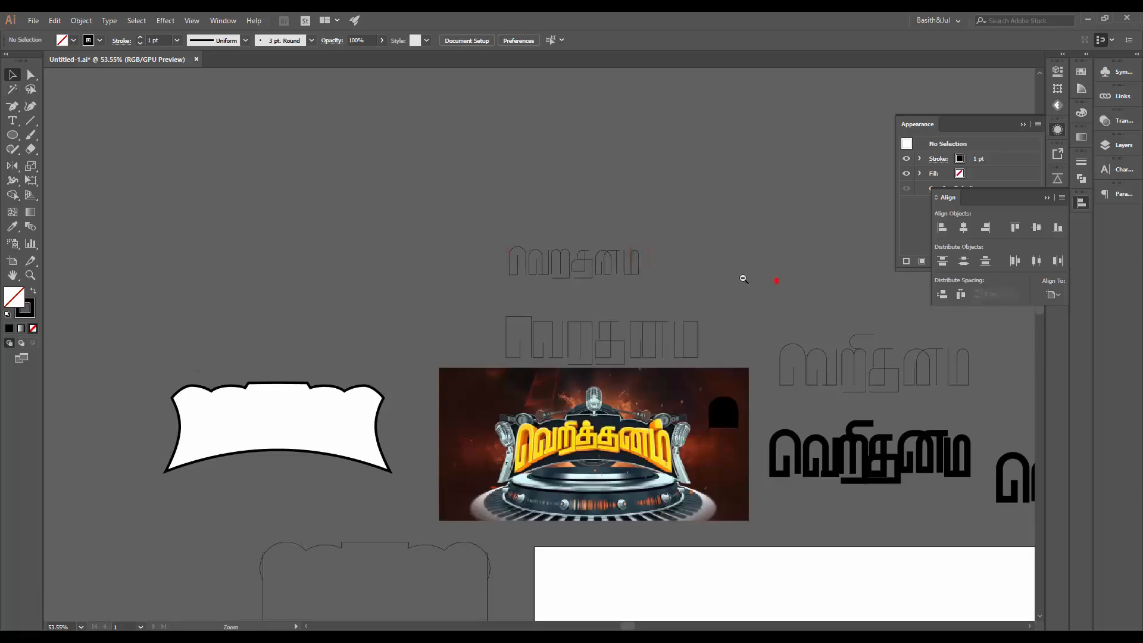
- Add the text label "stroke 1" above the small thin-outline lettering and enlarge the label
{"action": "left_click_drag", "start_coordinate": [776, 281], "coordinate": [660, 276]}
{"action": "left_click_drag", "start_coordinate": [813, 286], "coordinate": [490, 244]}
{"action": "left_click_drag", "start_coordinate": [337, 210], "coordinate": [551, 180]}
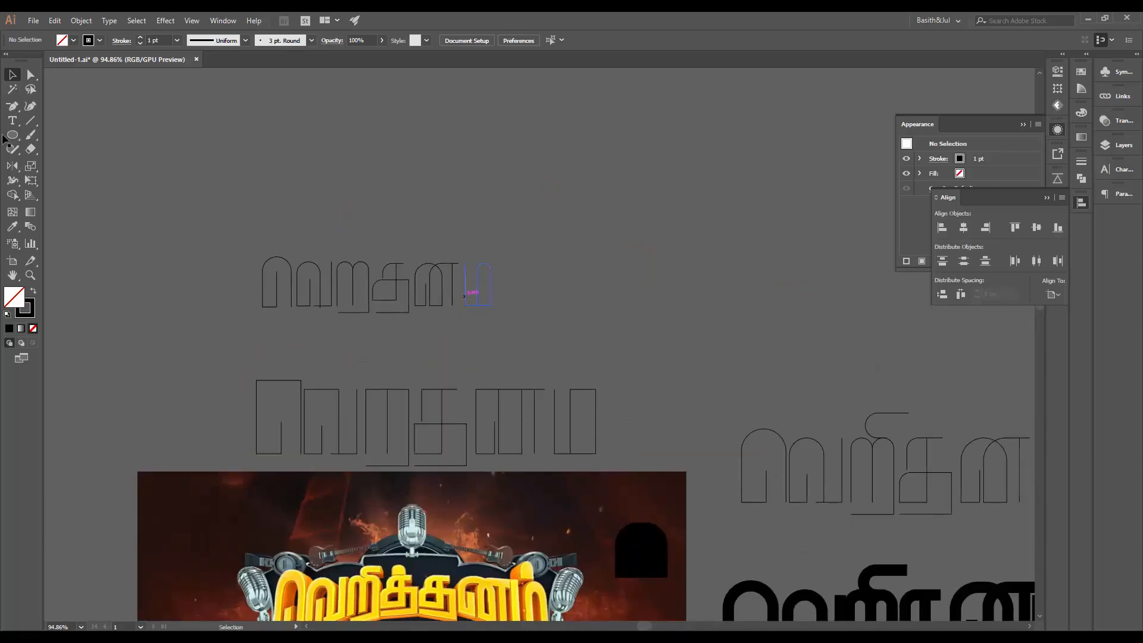
{"action": "left_click", "coordinate": [14, 121]}
{"action": "scroll", "coordinate": [321, 238], "scroll_direction": "left", "scroll_amount": 1}
{"action": "left_click", "coordinate": [373, 218]}
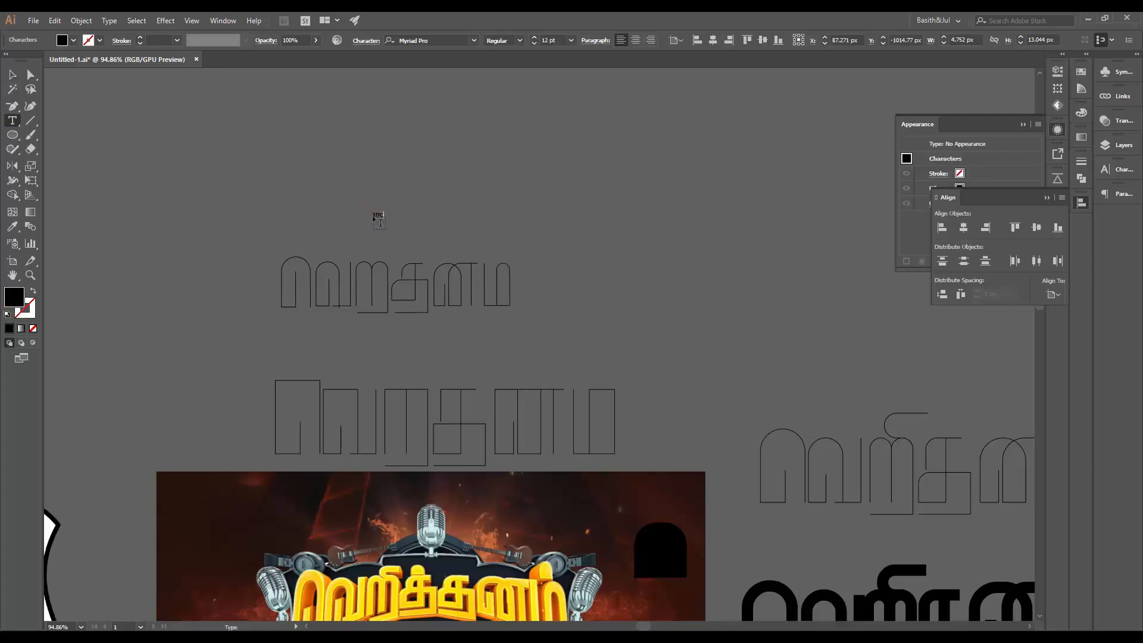
{"action": "type", "text": "stroke 1"}
{"action": "left_click", "coordinate": [13, 75]}
{"action": "left_click_drag", "start_coordinate": [395, 220], "coordinate": [418, 231]}
{"action": "left_click", "coordinate": [465, 213]}
- Copy the label above the square-cornered outline lettering and change its text to "stroke 2"
{"action": "mouse_move", "coordinate": [401, 214]}
{"action": "left_mouse_down"}
{"action": "mouse_move", "coordinate": [414, 244]}
{"action": "mouse_move", "coordinate": [333, 242]}
{"action": "mouse_move", "coordinate": [329, 364]}
{"action": "mouse_move", "coordinate": [316, 361]}
{"action": "mouse_move", "coordinate": [350, 358]}
{"action": "left_mouse_up"}
{"action": "left_click", "coordinate": [438, 273]}
{"action": "left_click", "coordinate": [13, 120]}
{"action": "type", "text": "2"}
{"action": "left_click", "coordinate": [14, 76]}
- Copy a label above the rounded thin-outline lettering beside the reference image and change its text to "design 1"
{"action": "left_click_drag", "start_coordinate": [492, 331], "coordinate": [436, 275], "text": "ctrl"}
{"action": "left_click", "coordinate": [12, 121]}
{"action": "mouse_move", "coordinate": [288, 284]}
{"action": "left_mouse_down", "text": "alt"}
{"action": "mouse_move", "coordinate": [664, 310]}
{"action": "mouse_move", "coordinate": [648, 427]}
{"action": "mouse_move", "coordinate": [658, 417]}
{"action": "left_mouse_up", "text": "alt"}
{"action": "type", "text": "3"}
{"action": "key", "text": "ctrl+a"}
{"action": "type", "text": "design 1"}
{"action": "key", "text": "Escape"}
- Label the first solid black lettering beside the reference image "design 2"
{"action": "left_click", "coordinate": [671, 268]}
{"action": "left_click", "coordinate": [13, 121]}
{"action": "type", "text": "2"}
{"action": "left_click", "coordinate": [12, 76]}
- Copy the label above the unwarped black lettering with the added dots and change its text to "design 3"
{"action": "left_click_drag", "start_coordinate": [698, 363], "coordinate": [415, 281]}
{"action": "left_click_drag", "start_coordinate": [351, 341], "coordinate": [654, 373], "text": "alt"}
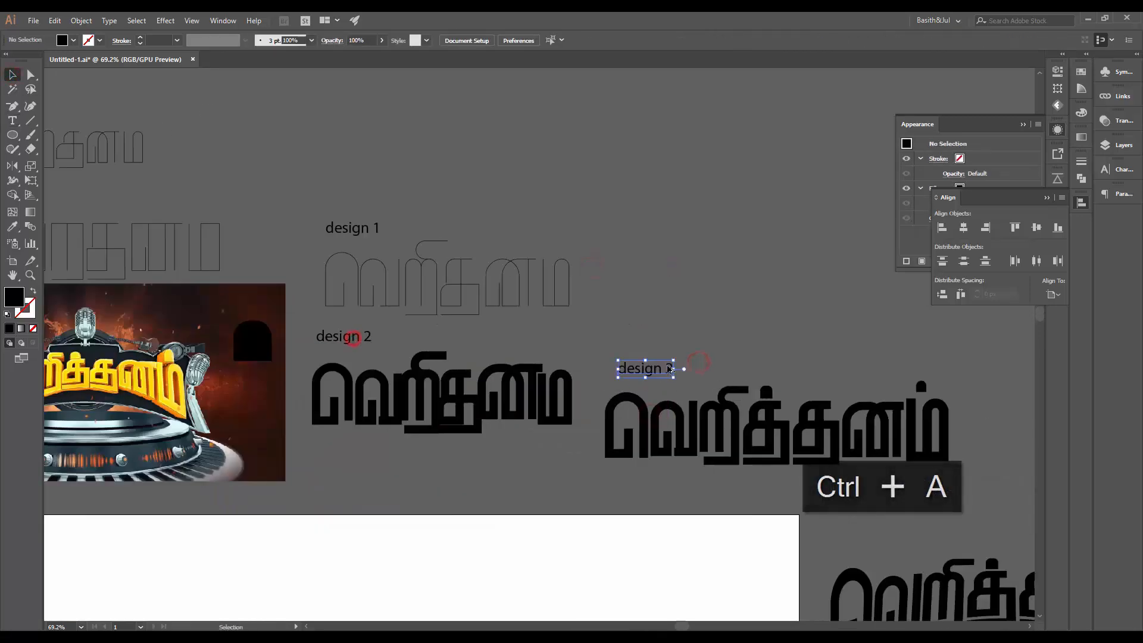
{"action": "left_click", "coordinate": [12, 121]}
{"action": "type", "text": "3"}
{"action": "left_click", "coordinate": [13, 75]}
- Copy the label above the arc-warped black lettering beside the artboard and change its text to "design 4"
{"action": "left_click", "coordinate": [703, 244]}
{"action": "left_click_drag", "start_coordinate": [738, 322], "coordinate": [708, 333], "text": "ctrl"}
{"action": "left_click_drag", "start_coordinate": [748, 408], "coordinate": [510, 263]}
{"action": "left_click_drag", "start_coordinate": [443, 211], "coordinate": [620, 342], "text": "alt"}
{"action": "left_click", "coordinate": [12, 120]}
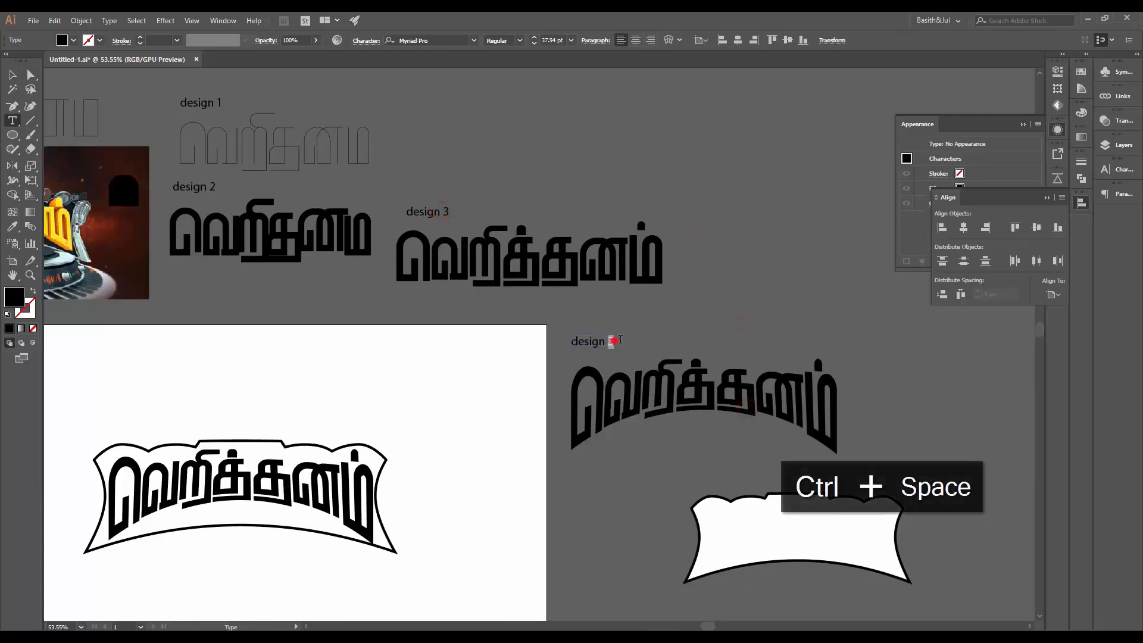
{"action": "type", "text": "4"}
{"action": "left_click", "coordinate": [15, 78]}
- Move the stroke 1 and stroke 2 letterings with their labels to the empty area above and right of the artboard
{"action": "left_click", "coordinate": [844, 319]}
{"action": "left_click_drag", "start_coordinate": [803, 293], "coordinate": [773, 289], "text": "ctrl"}
{"action": "left_click_drag", "start_coordinate": [752, 260], "coordinate": [788, 349]}
{"action": "mouse_move", "coordinate": [253, 179]}
{"action": "left_mouse_down"}
{"action": "mouse_move", "coordinate": [402, 272]}
{"action": "mouse_move", "coordinate": [716, 280]}
{"action": "left_mouse_up"}
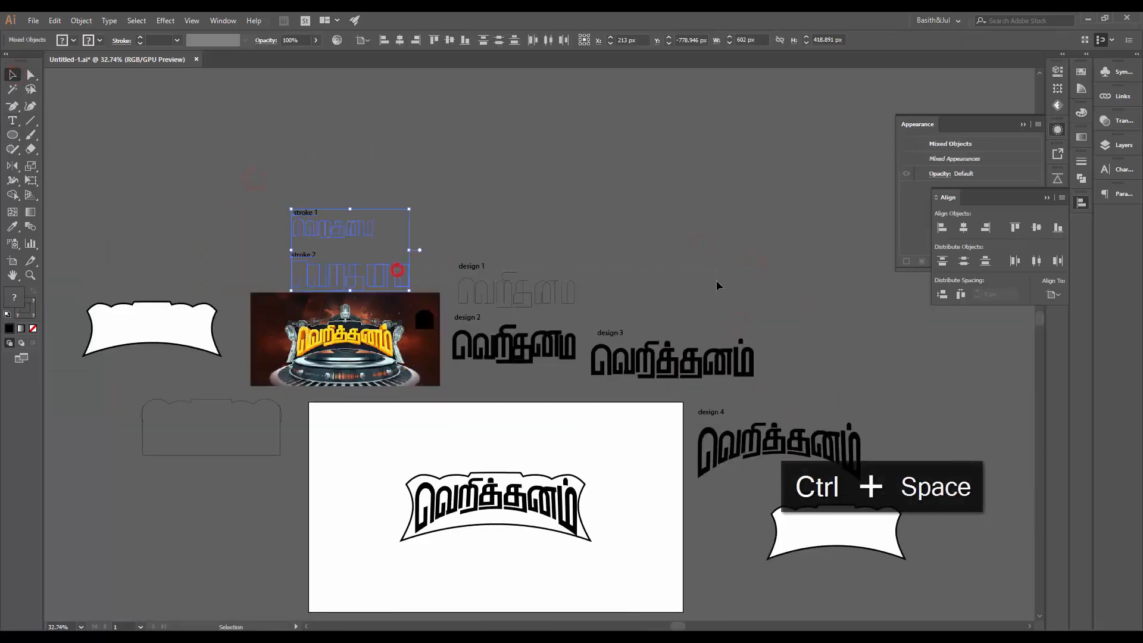
{"action": "left_click", "coordinate": [409, 165]}
{"action": "mouse_move", "coordinate": [428, 182]}
{"action": "left_mouse_down"}
{"action": "mouse_move", "coordinate": [301, 272]}
{"action": "mouse_move", "coordinate": [731, 258]}
{"action": "left_mouse_up"}
{"action": "left_click", "coordinate": [727, 304]}
- Group the design 1 lettering with its label and move the group directly below stroke 2
{"action": "left_click_drag", "start_coordinate": [558, 243], "coordinate": [479, 296]}
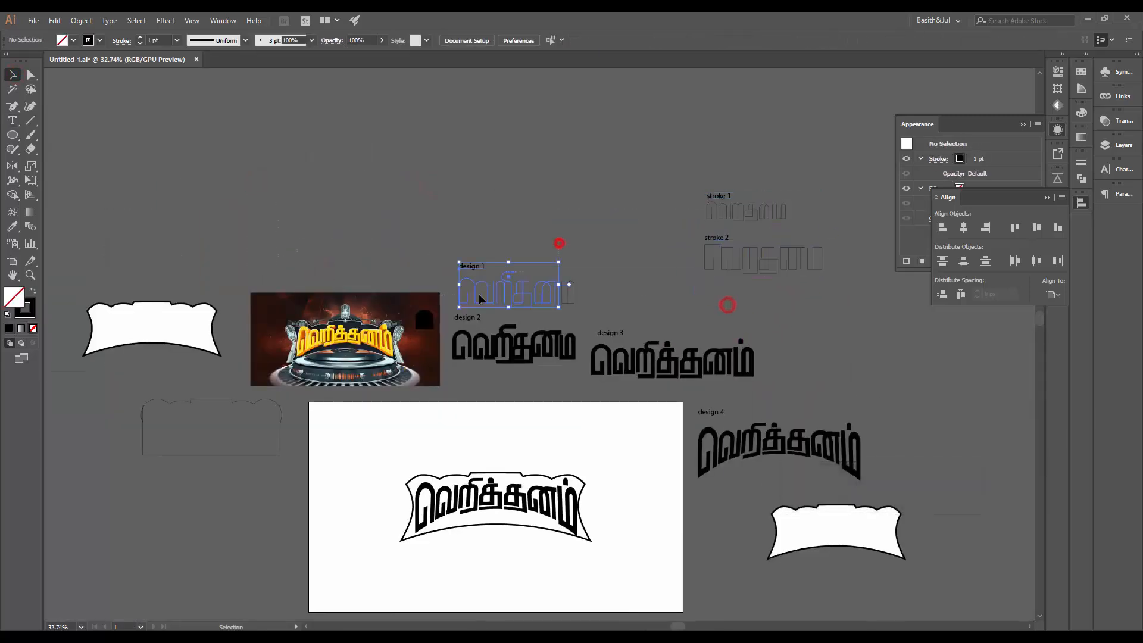
{"action": "left_click", "coordinate": [602, 255]}
{"action": "left_click_drag", "start_coordinate": [616, 286], "coordinate": [454, 312]}
{"action": "left_click_drag", "start_coordinate": [454, 243], "coordinate": [595, 309]}
{"action": "key", "text": "ctrl+g"}
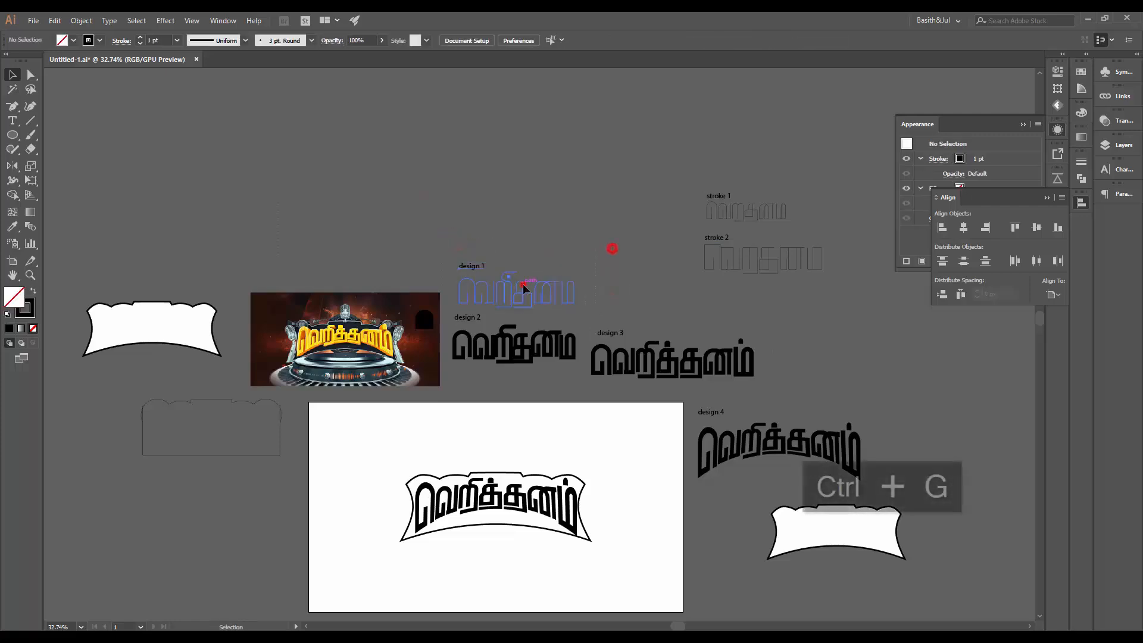
{"action": "left_click_drag", "start_coordinate": [524, 286], "coordinate": [769, 302], "text": "alt"}
{"action": "scroll", "coordinate": [791, 262], "scroll_direction": "right", "scroll_amount": 3}
{"action": "left_click", "coordinate": [829, 194]}
- Group the design 2 lettering with its label and move the group to the right of the stroke letterings
{"action": "left_click_drag", "start_coordinate": [212, 292], "coordinate": [341, 380]}
{"action": "key", "text": "ctrl+g"}
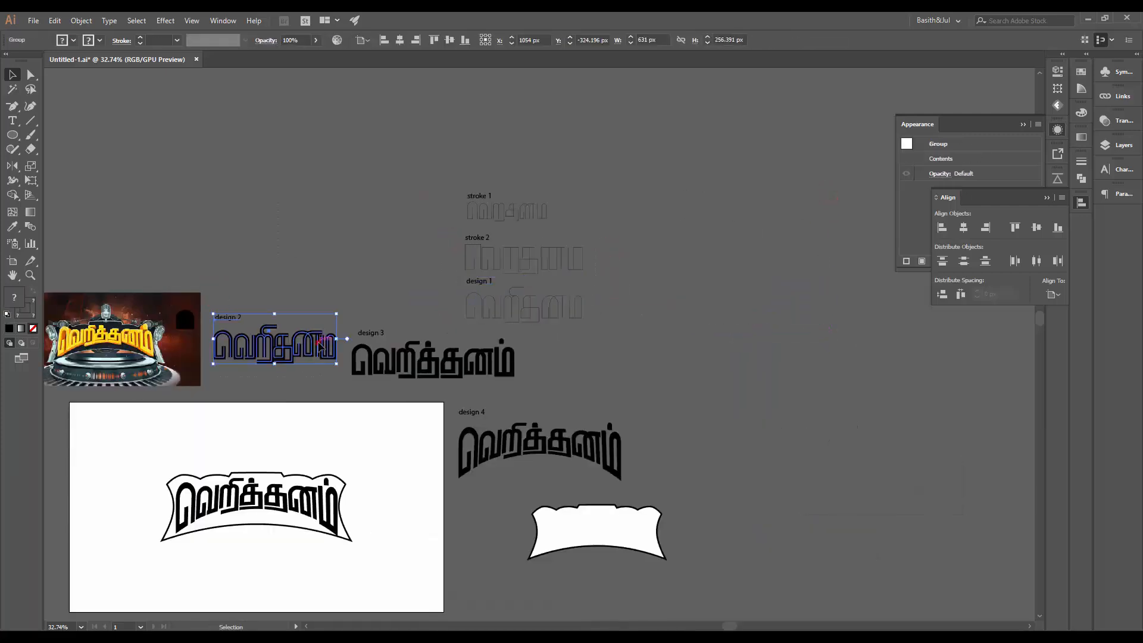
{"action": "left_click_drag", "start_coordinate": [318, 343], "coordinate": [731, 230]}
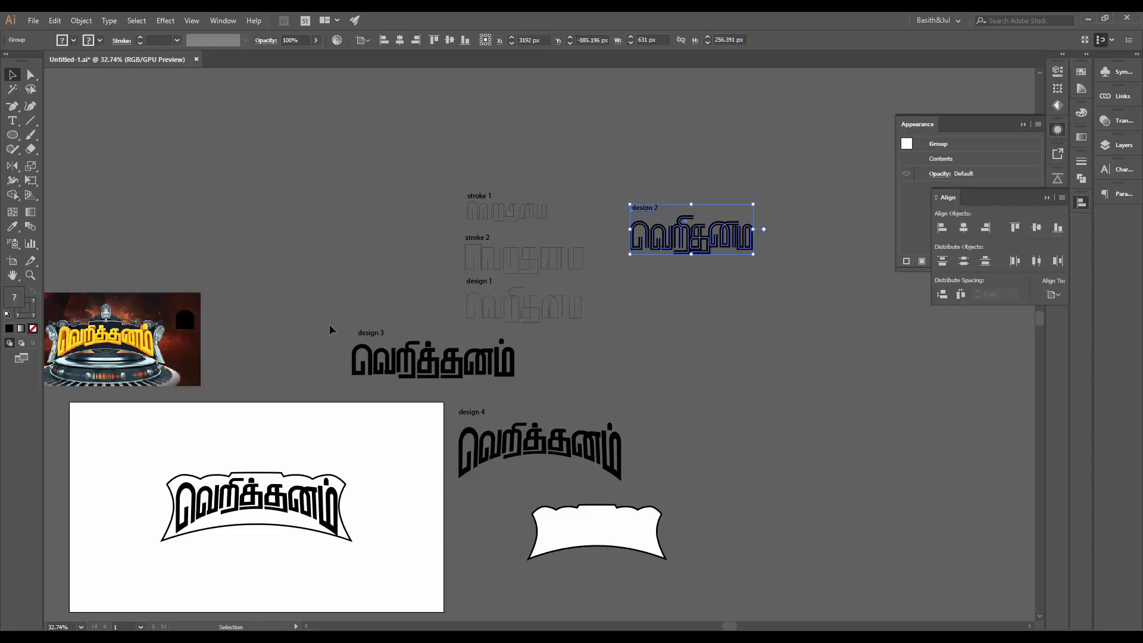
- Move the design 3 lettering with its label directly below design 2 and group them
{"action": "left_click_drag", "start_coordinate": [332, 327], "coordinate": [784, 300]}
{"action": "key", "text": "ctrl+g"}
{"action": "left_click", "coordinate": [785, 346]}
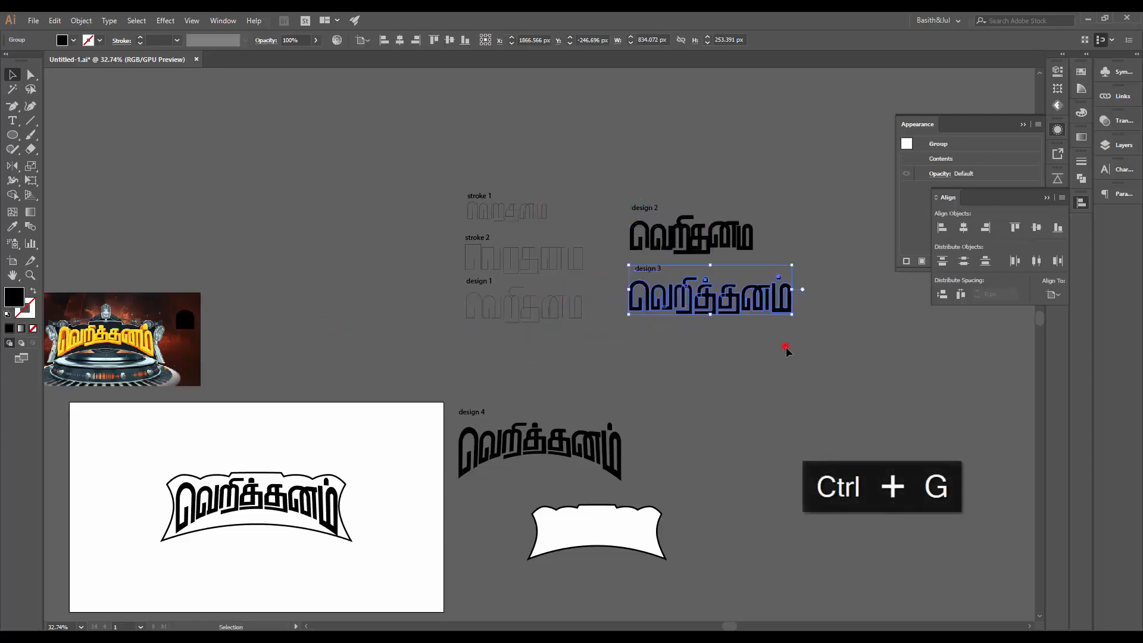
- Move the design 4 lettering with its label below design 3 and save the document
{"action": "left_click_drag", "start_coordinate": [796, 392], "coordinate": [478, 398]}
{"action": "left_click_drag", "start_coordinate": [558, 454], "coordinate": [705, 353]}
{"action": "left_click", "coordinate": [753, 406]}
{"action": "key", "text": "ctrl+s"}
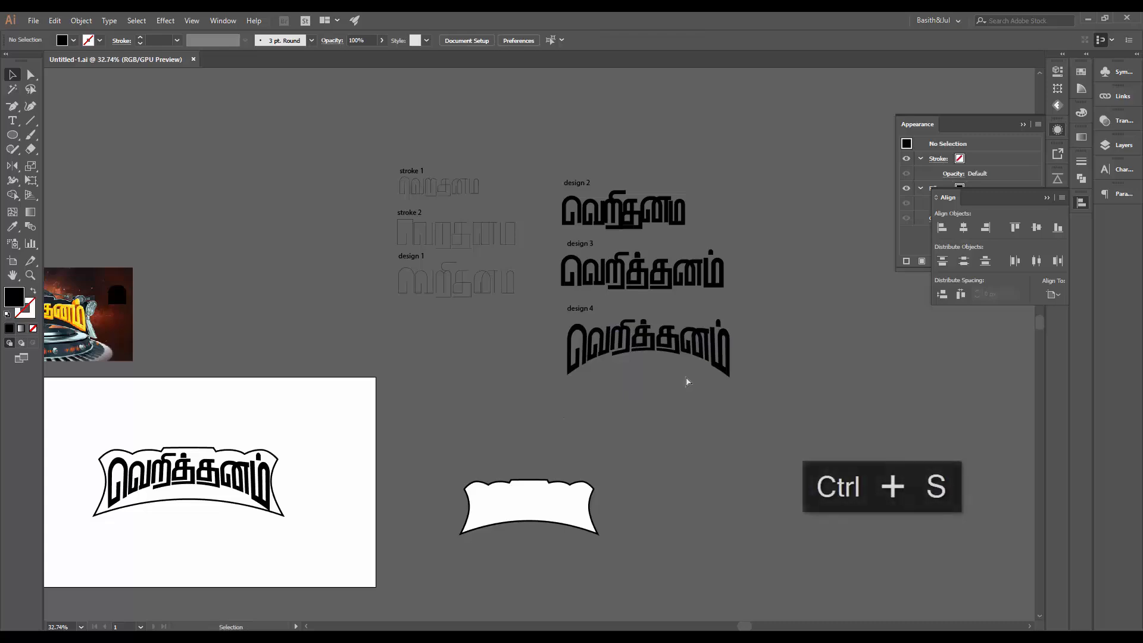
{"action": "left_click", "coordinate": [665, 466]}
{"action": "left_click_drag", "start_coordinate": [219, 389], "coordinate": [508, 325]}
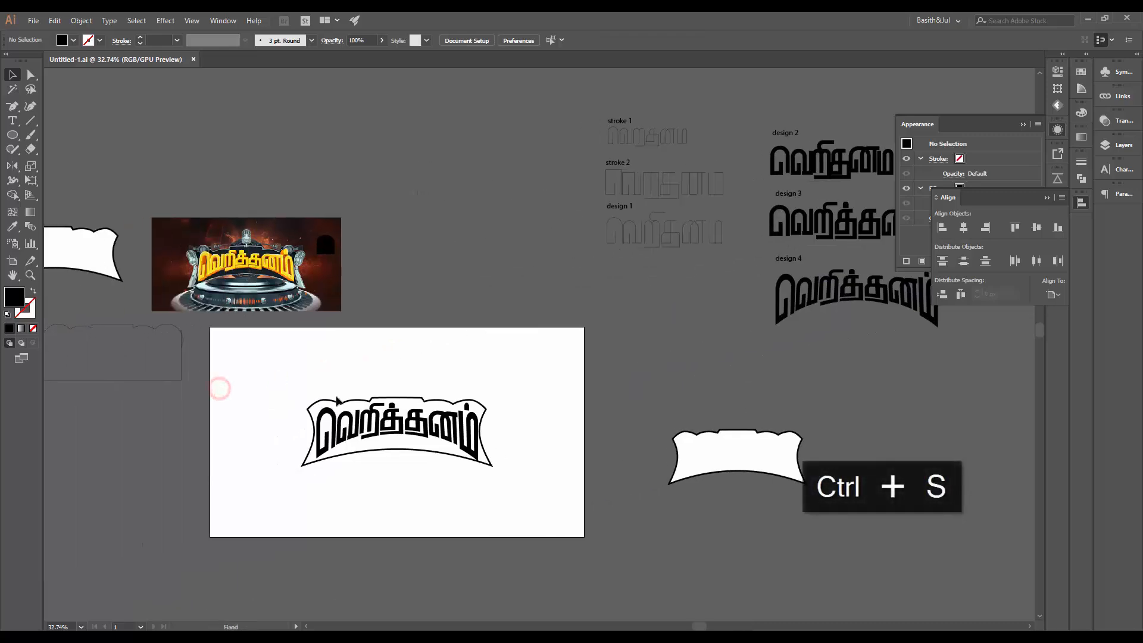
- Examine the arc-warped lettering and plate outline on the artboard against the reference artwork, and save the document
{"action": "left_click_drag", "start_coordinate": [417, 372], "coordinate": [542, 341]}
{"action": "left_click_drag", "start_coordinate": [486, 345], "coordinate": [588, 385]}
{"action": "left_click_drag", "start_coordinate": [458, 395], "coordinate": [510, 391]}
{"action": "left_click_drag", "start_coordinate": [511, 389], "coordinate": [541, 300]}
{"action": "left_click_drag", "start_coordinate": [554, 306], "coordinate": [549, 308]}
{"action": "left_click_drag", "start_coordinate": [550, 308], "coordinate": [559, 382]}
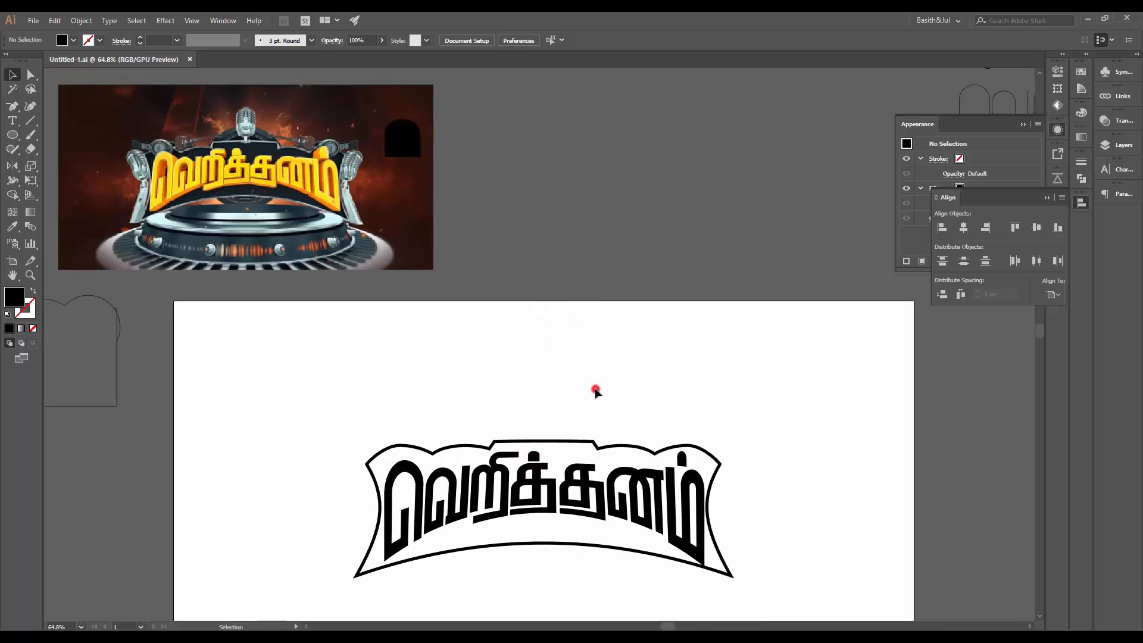
{"action": "key", "text": "ctrl+s"}
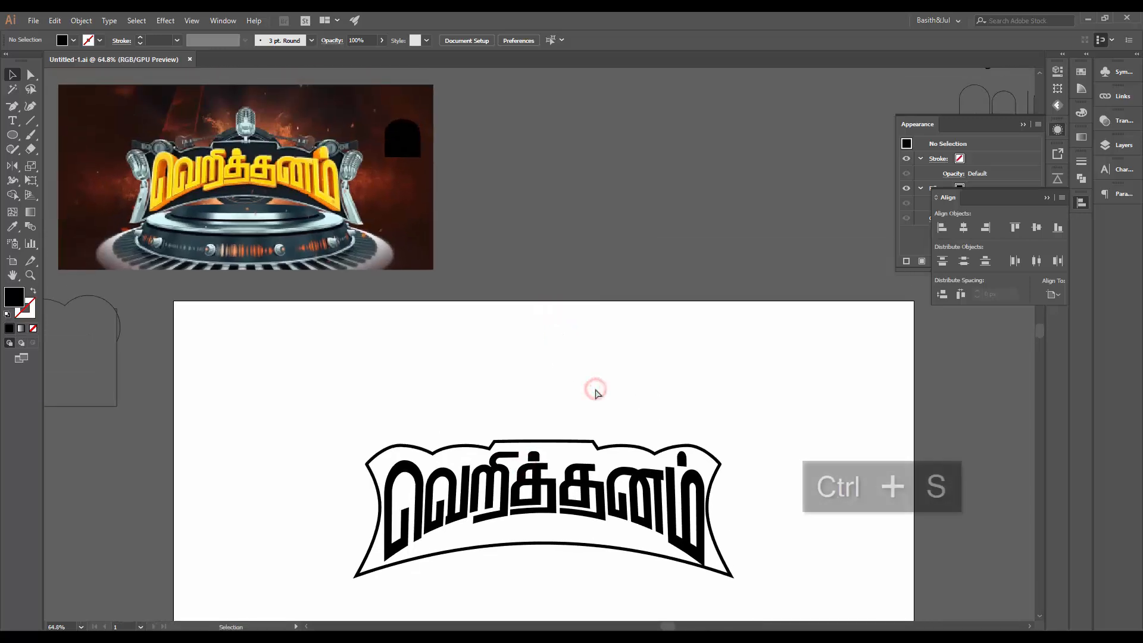
- Select the scalloped plate outline to check its path, deselect it, and save the document again
{"action": "left_click", "coordinate": [588, 443]}
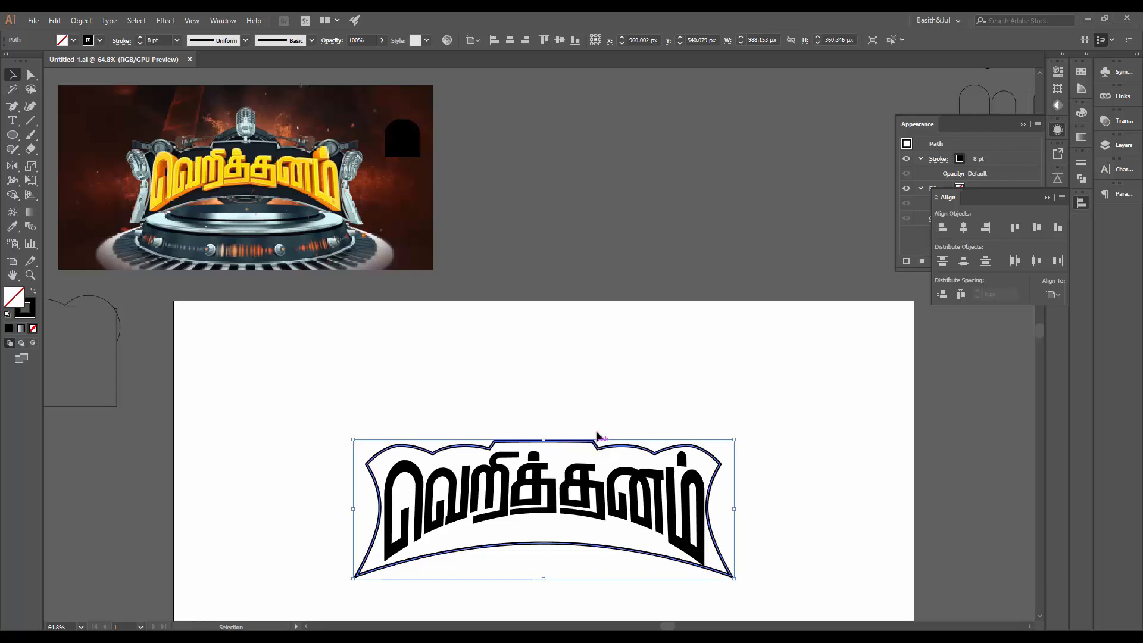
{"action": "left_click", "coordinate": [617, 391]}
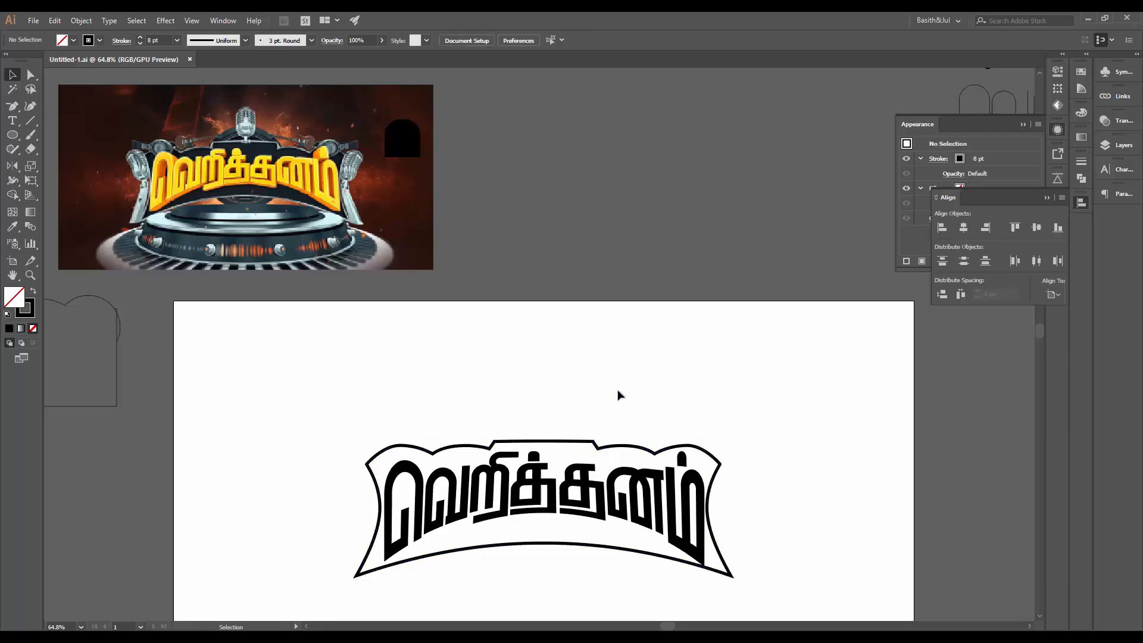
{"action": "left_click_drag", "start_coordinate": [635, 440], "coordinate": [579, 374]}
{"action": "key", "text": "ctrl+s"}
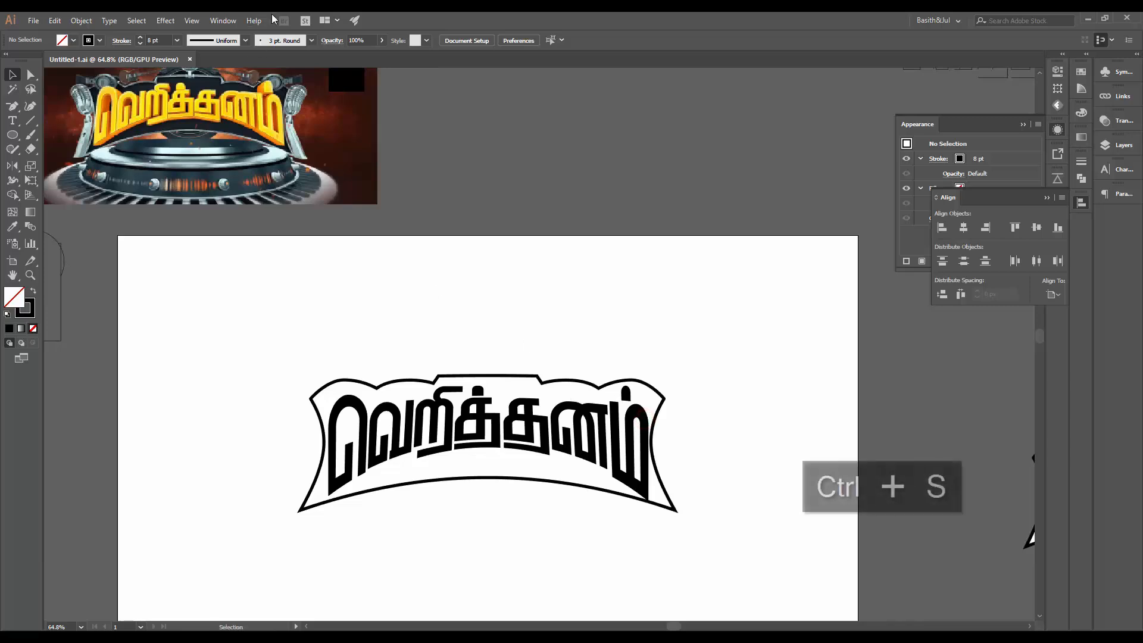
{"action": "left_click_drag", "start_coordinate": [239, 212], "coordinate": [305, 354]}
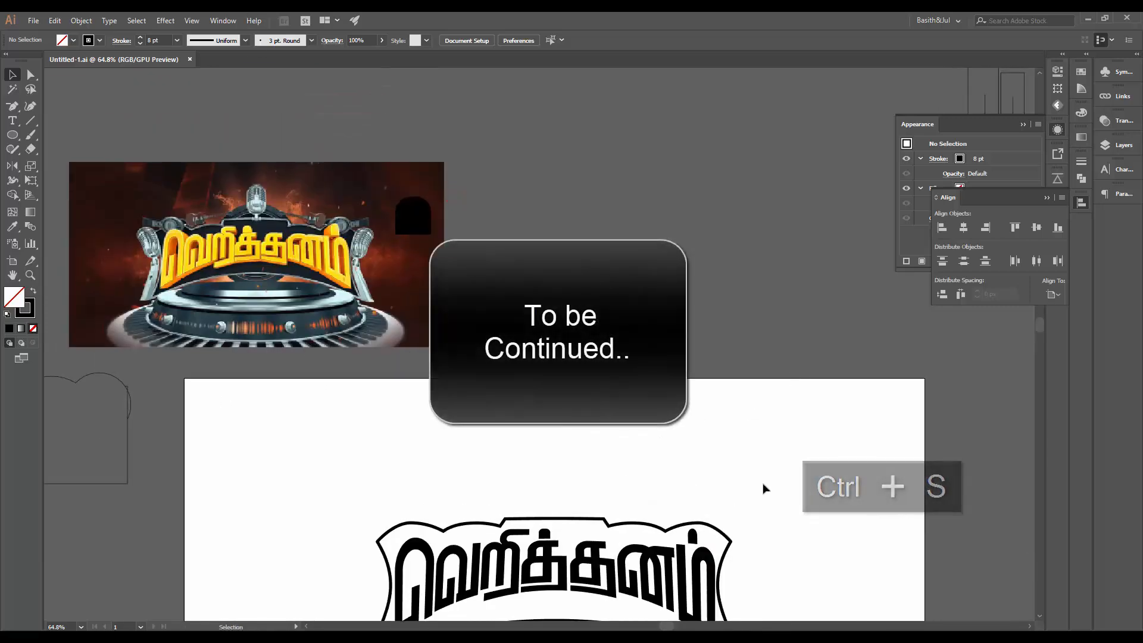